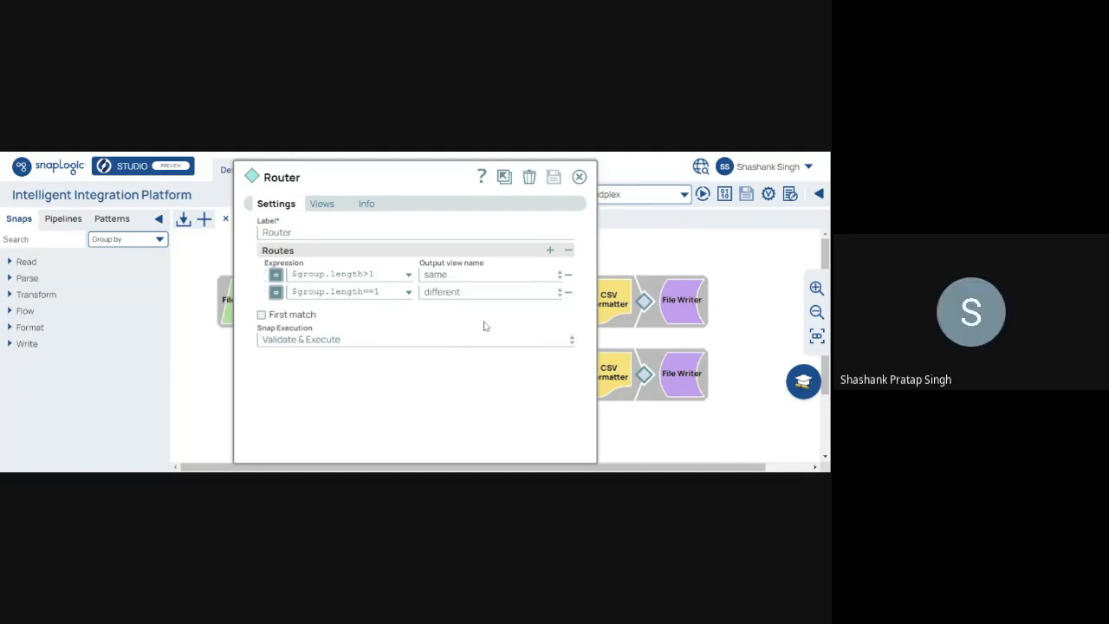
# Step: Close the Router settings and preview the upper JSON Splitter's employee records output
pyautogui.click(579, 177)
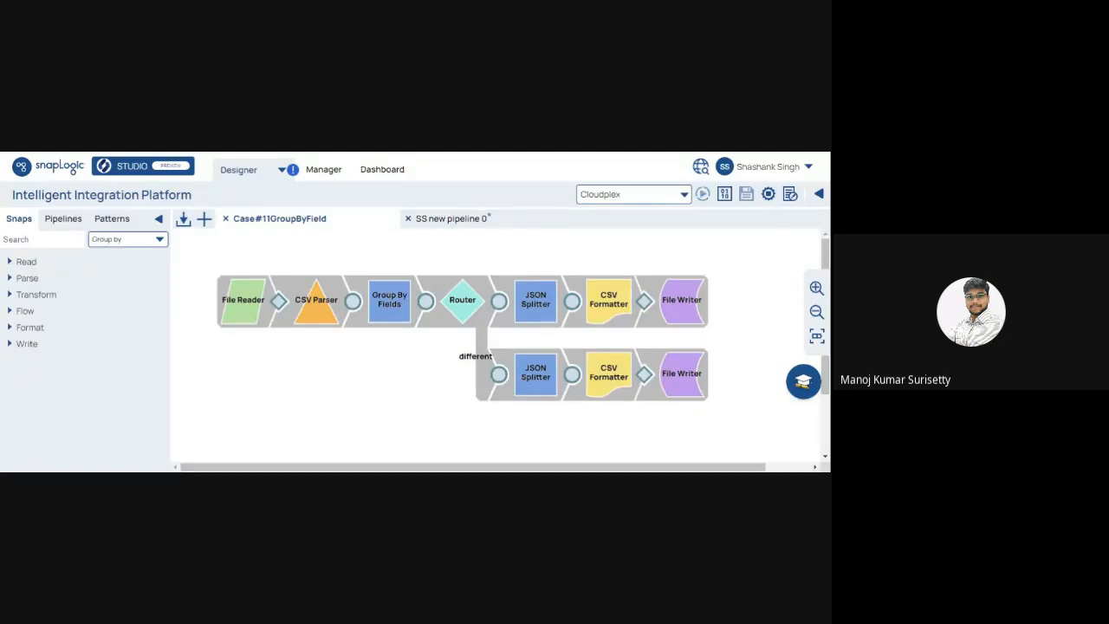
pyautogui.click(568, 303)
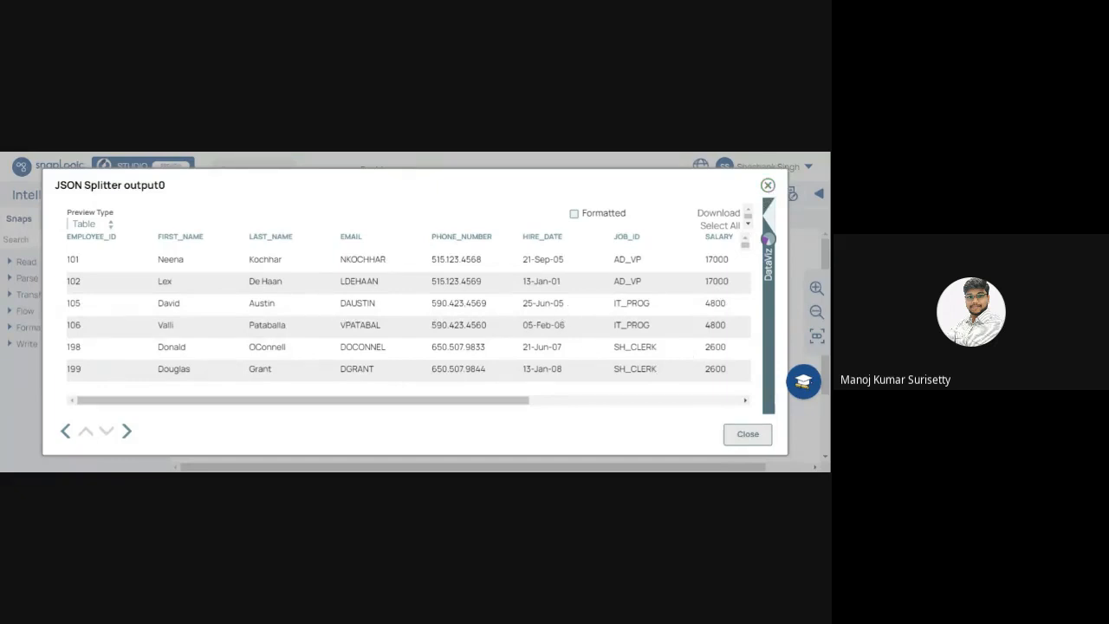
# Step: Scroll through the upper JSON Splitter's employee rows, then close that preview
pyautogui.moveTo(516, 401); pyautogui.dragTo(738, 402)
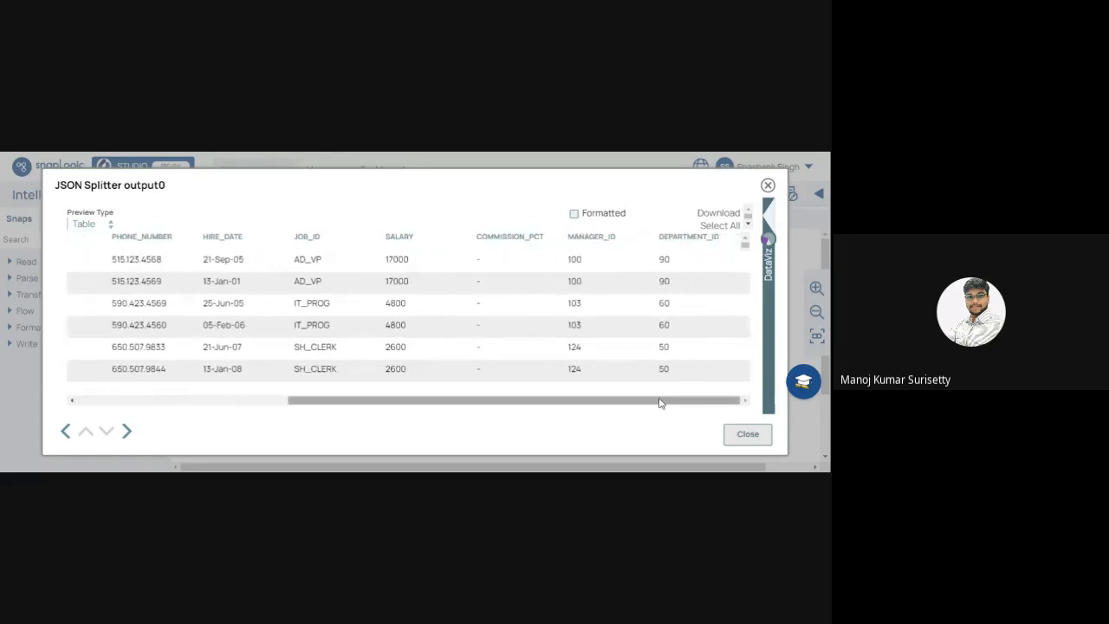
pyautogui.moveTo(655, 401); pyautogui.dragTo(410, 403)
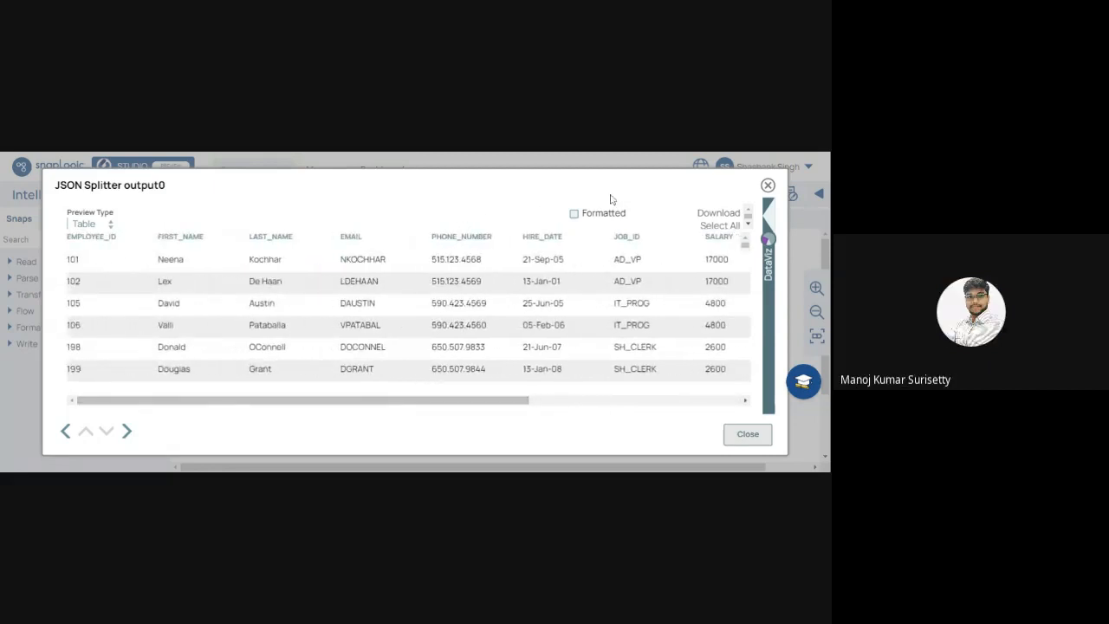
pyautogui.click(748, 435)
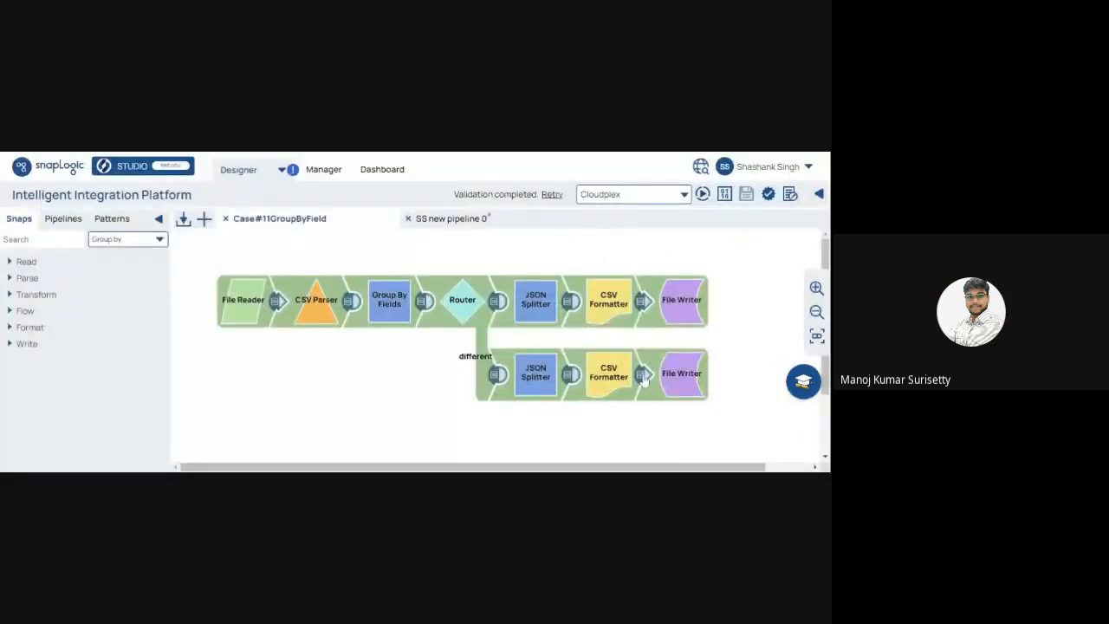
# Step: Review the lower JSON Splitter's output rows and close the preview
pyautogui.click(571, 376)
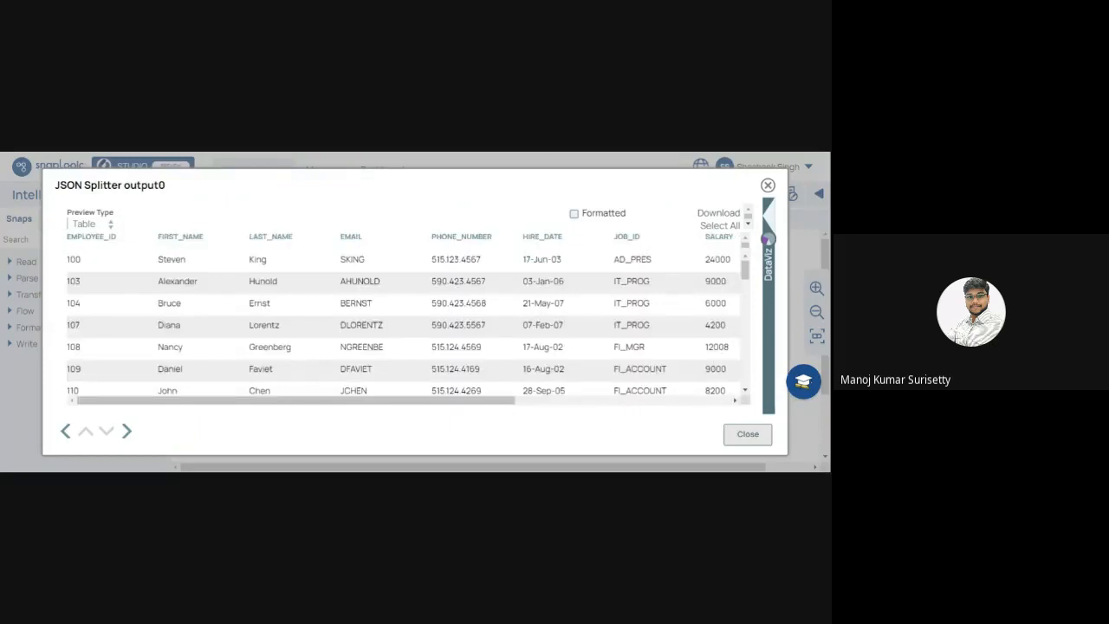
pyautogui.moveTo(482, 400); pyautogui.dragTo(416, 406)
pyautogui.moveTo(746, 276); pyautogui.dragTo(759, 396)
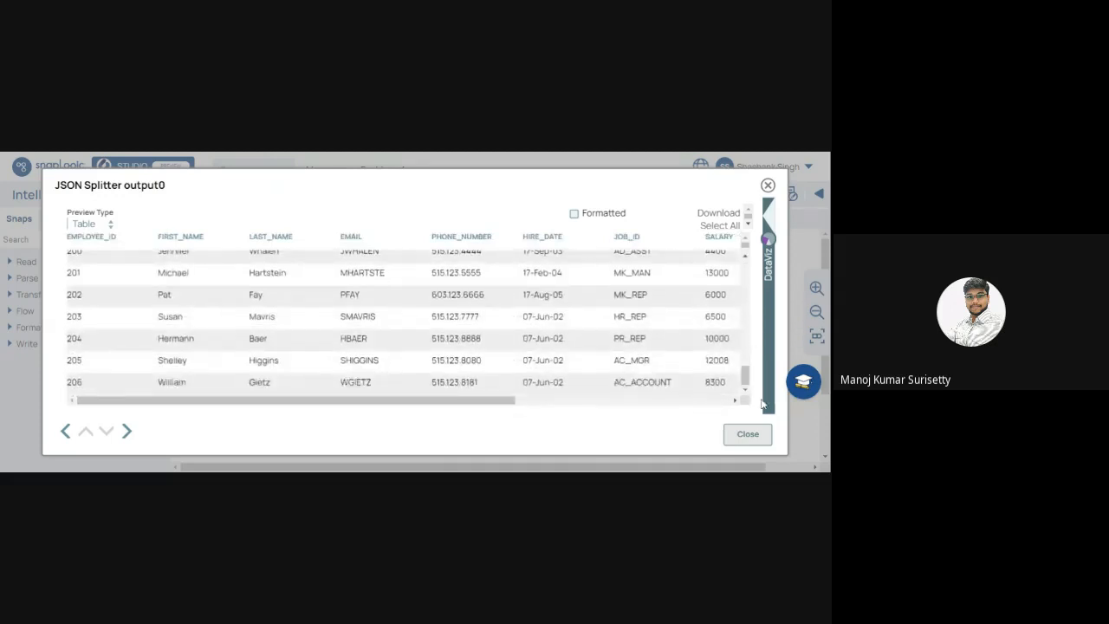
pyautogui.click(745, 436)
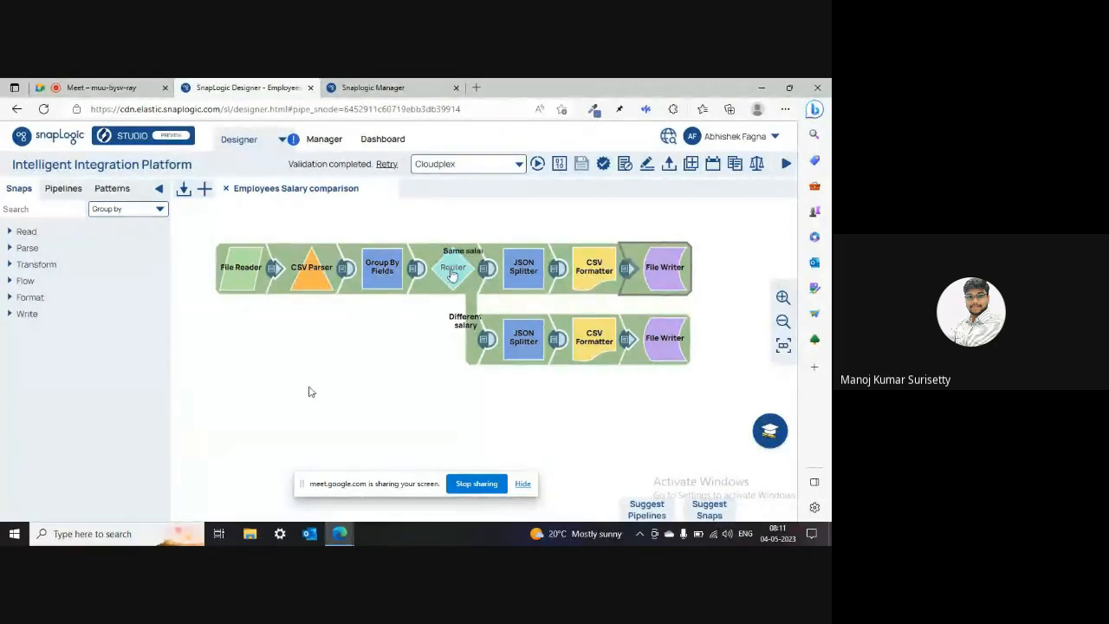
# Step: Check the $SALARY grouping and the Same/Different salary routes, then preview the Group By Fields output
pyautogui.click(381, 266)
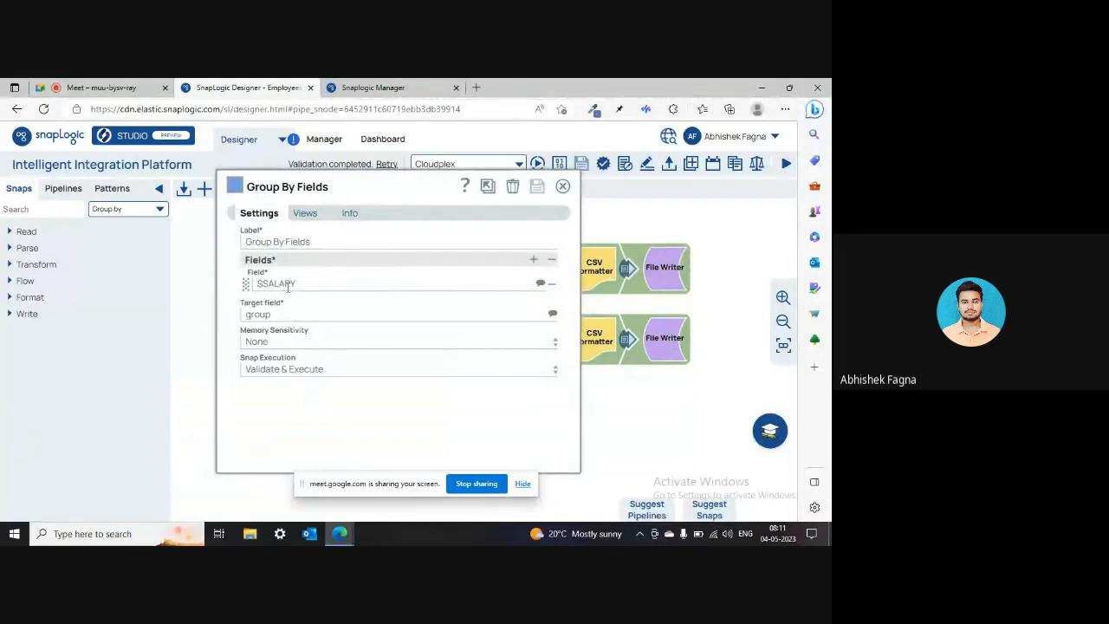
pyautogui.click(564, 188)
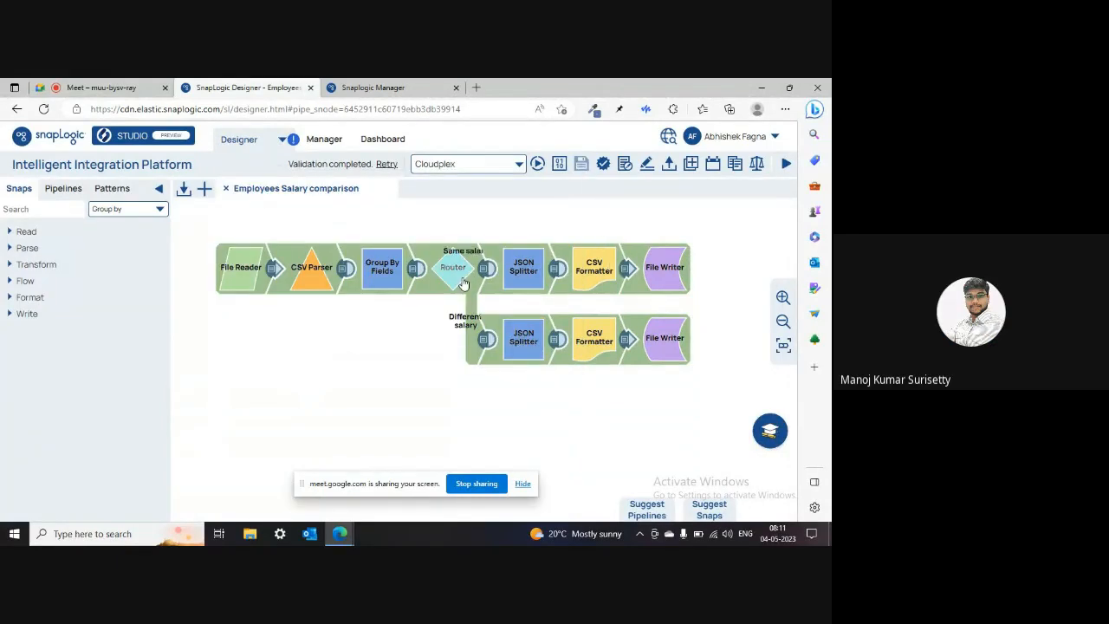
pyautogui.click(437, 263)
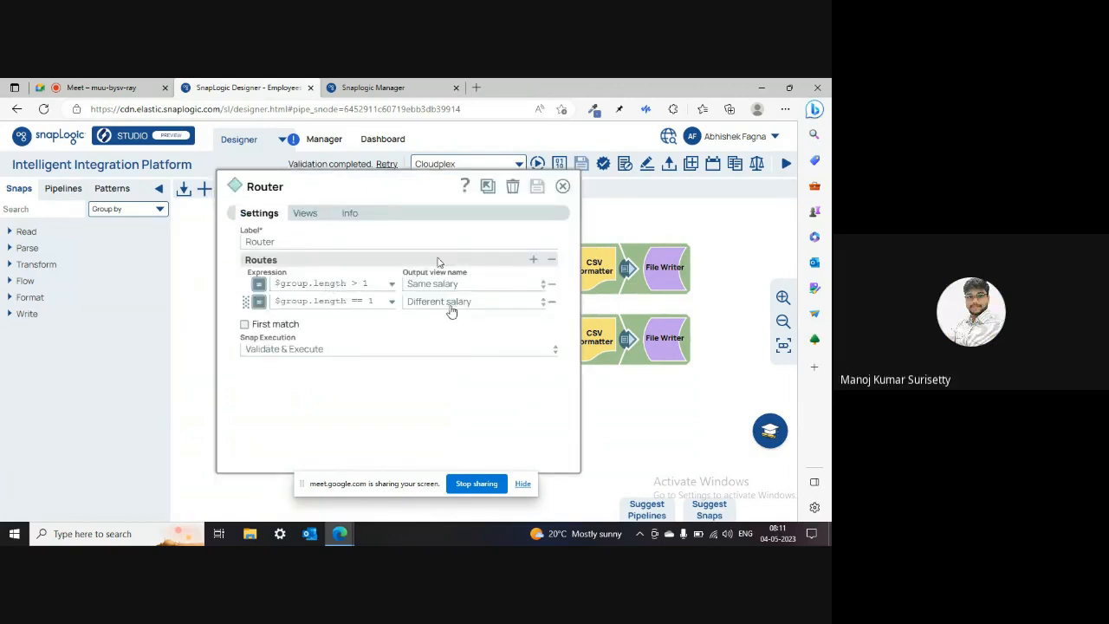
pyautogui.click(562, 188)
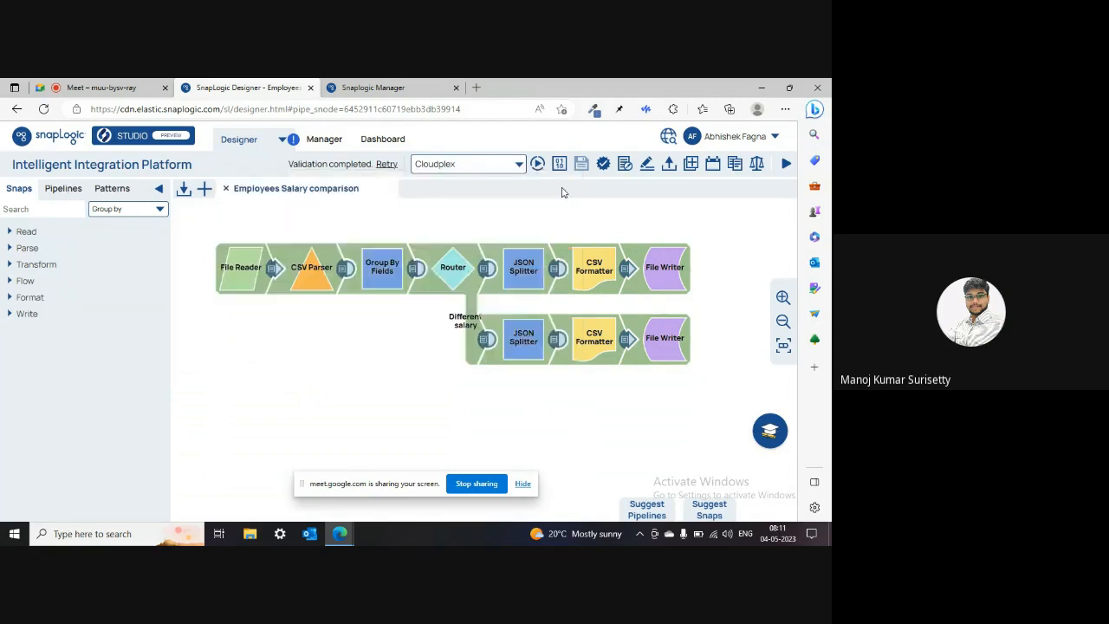
pyautogui.click(451, 269)
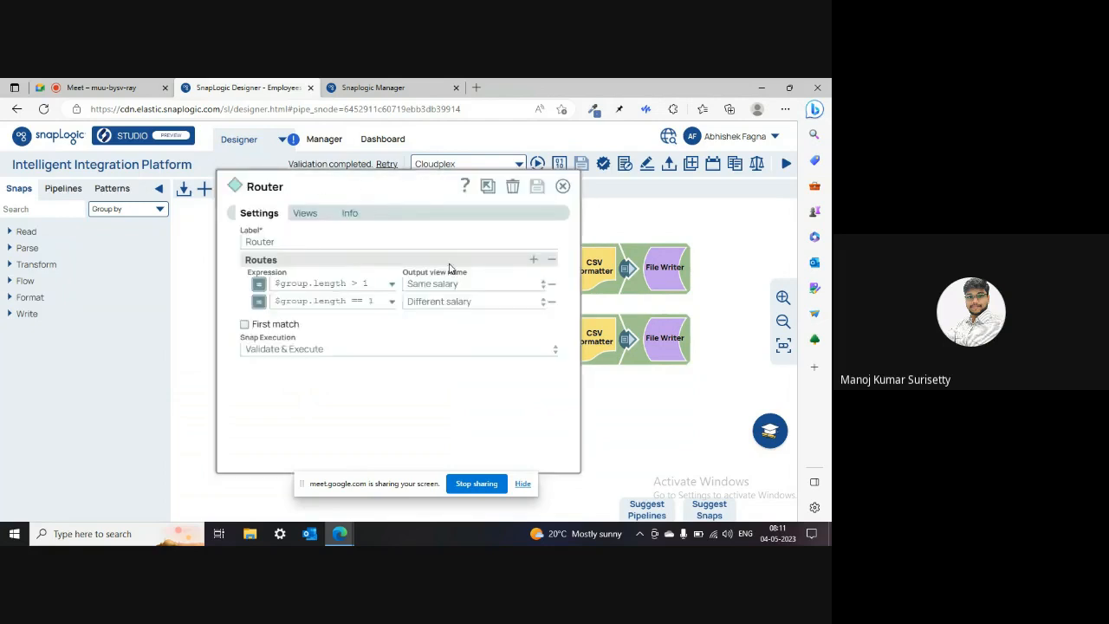
pyautogui.click(561, 189)
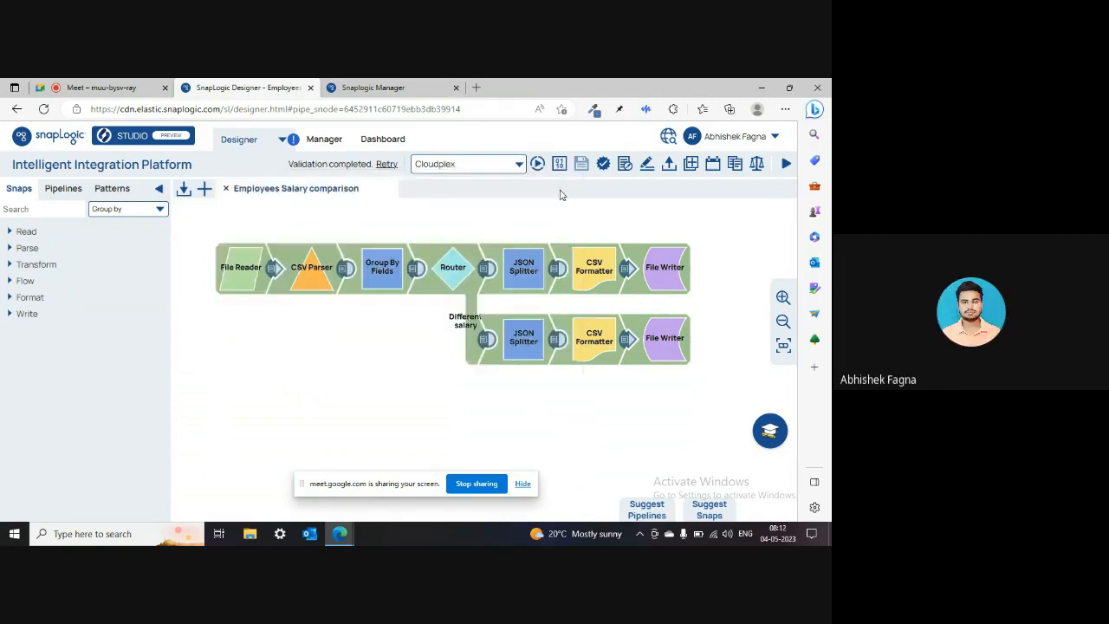
pyautogui.click(415, 269)
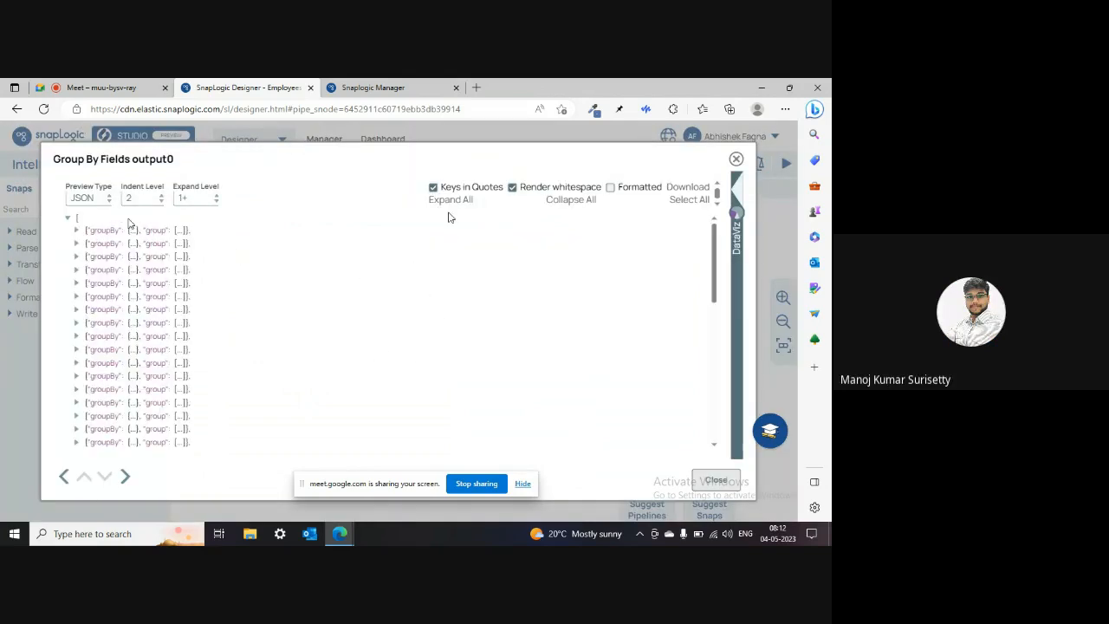
# Step: Close the grouped preview, recheck the Router's salary routes, and preview the same-salary JSON Splitter output
pyautogui.click(736, 161)
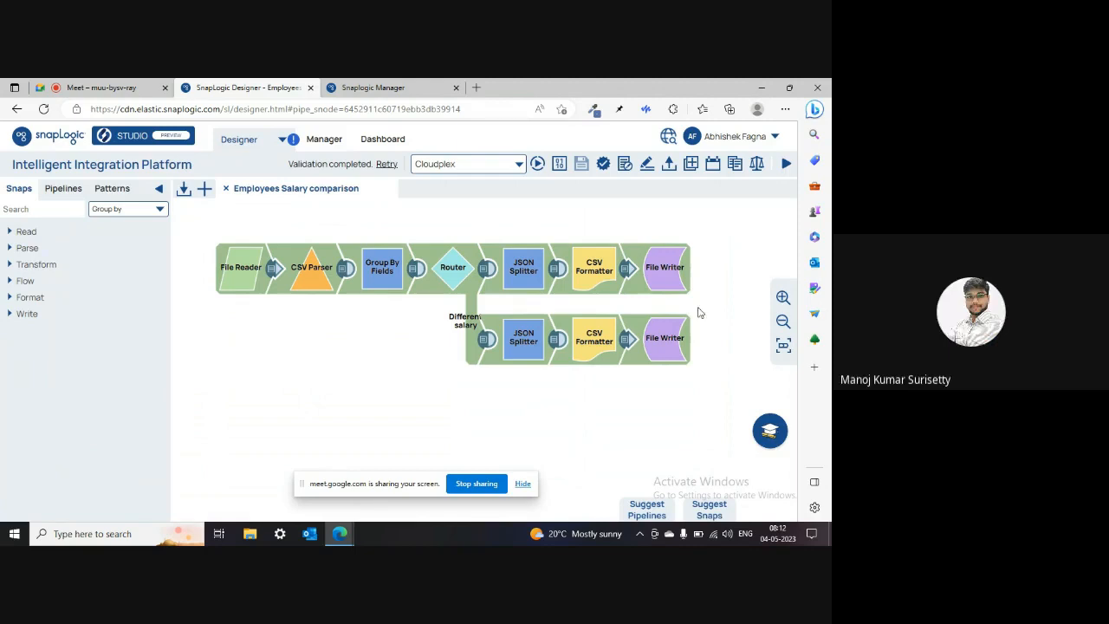
pyautogui.click(436, 279)
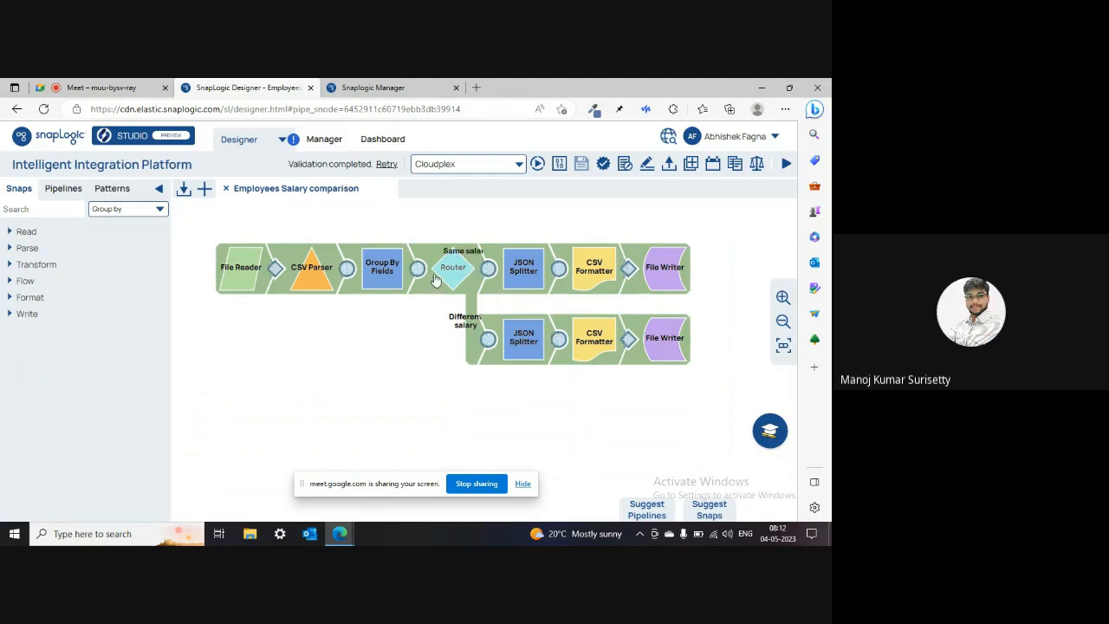
pyautogui.doubleClick(436, 279)
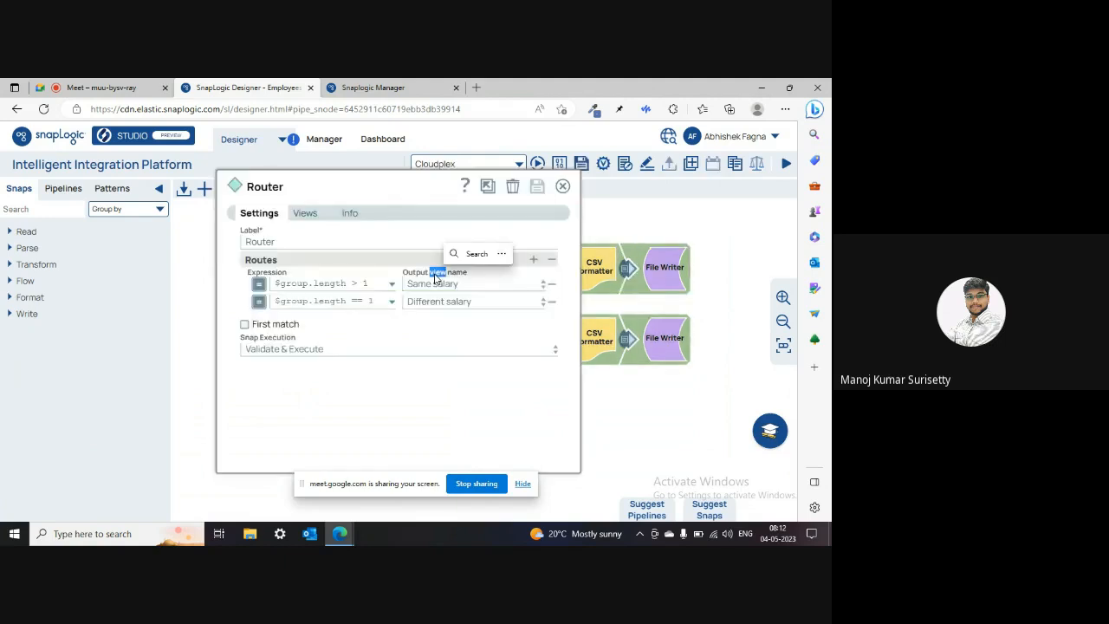
pyautogui.click(393, 396)
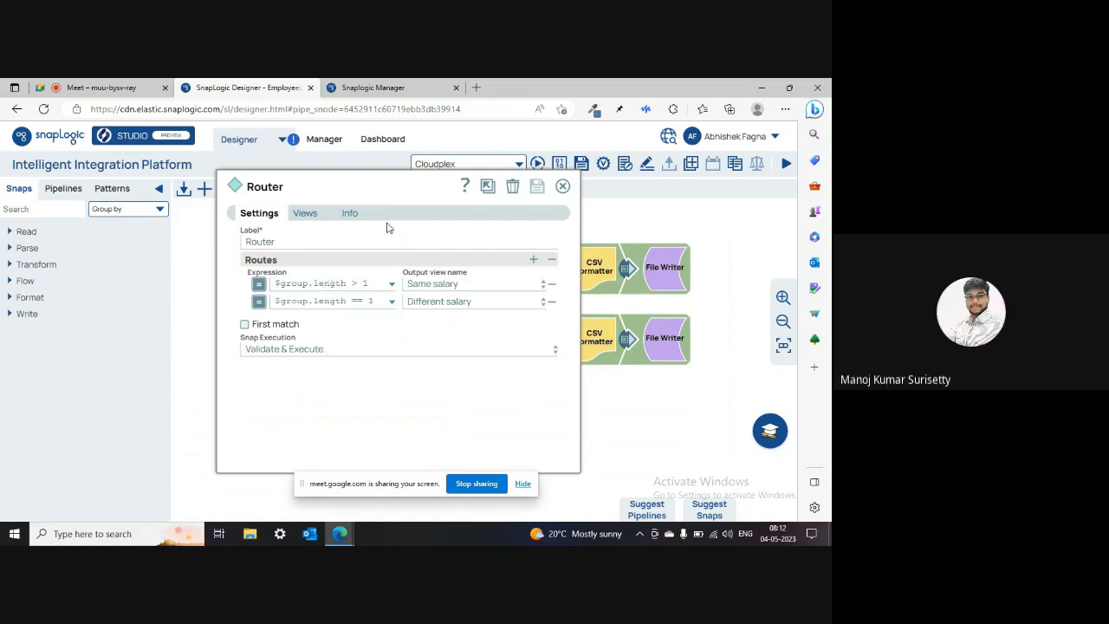
pyautogui.click(562, 187)
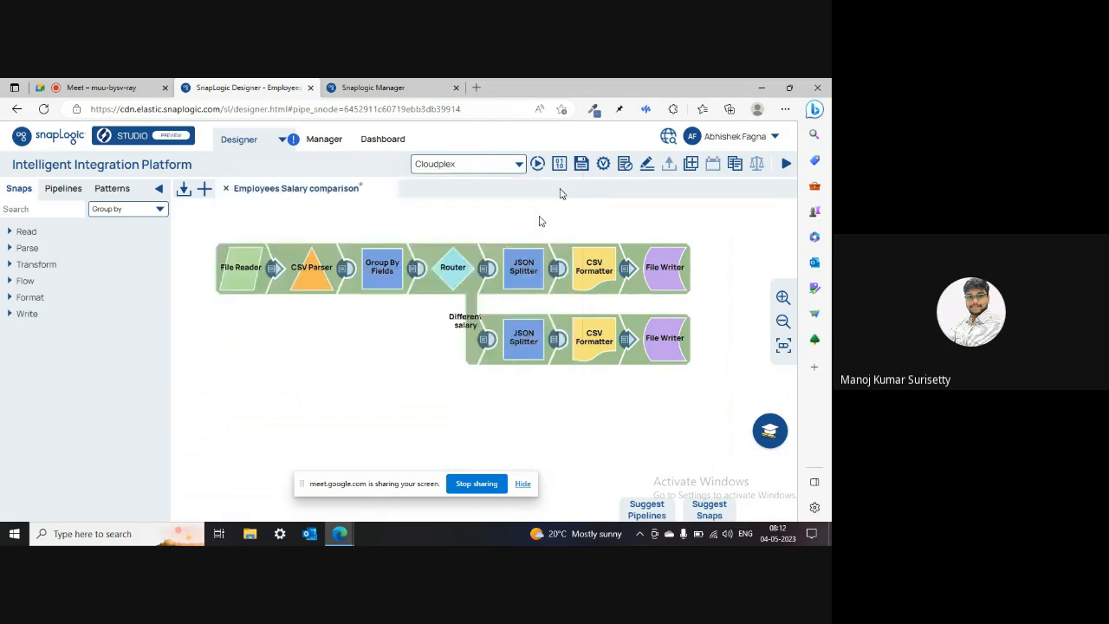
pyautogui.click(556, 270)
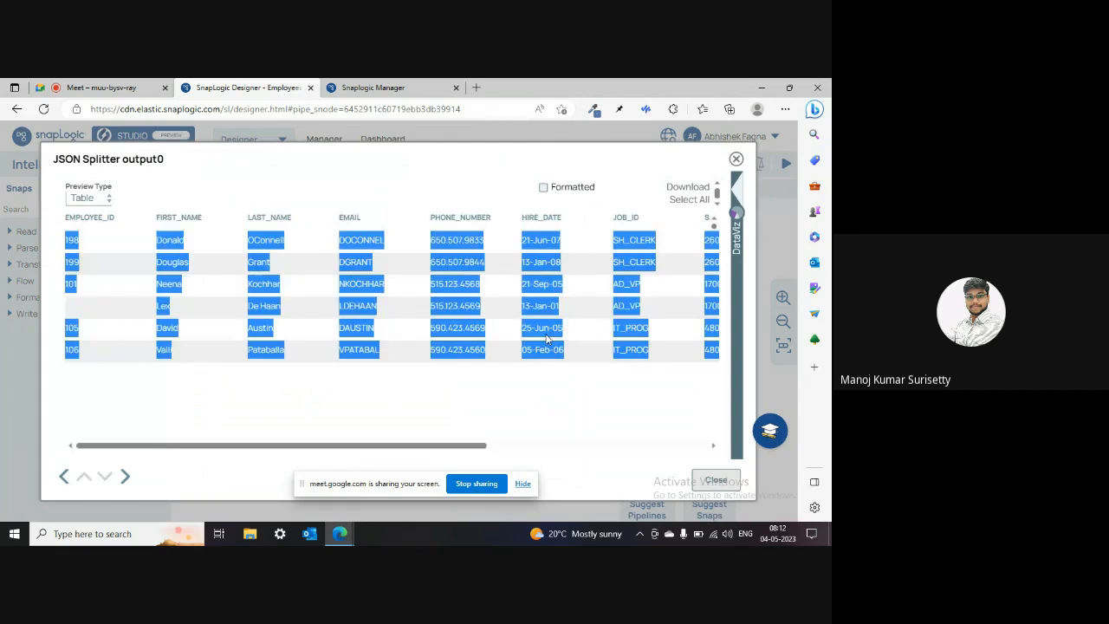
# Step: Scroll the same-salary employee rows, close the preview, and go to the Google Meet tab
pyautogui.click(591, 340)
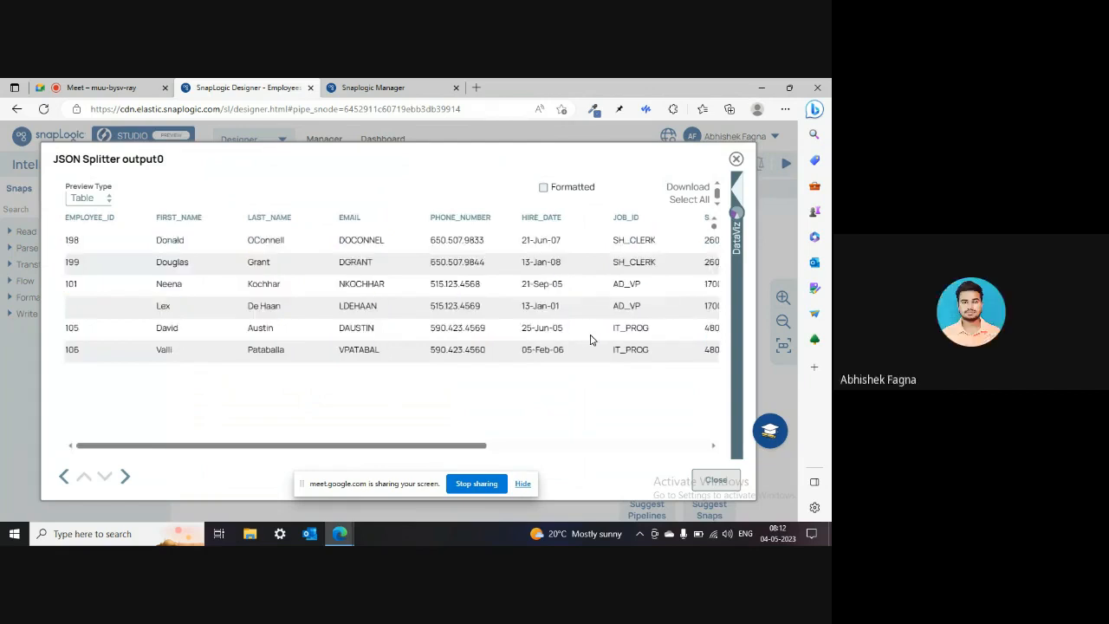
pyautogui.moveTo(478, 451); pyautogui.dragTo(550, 450)
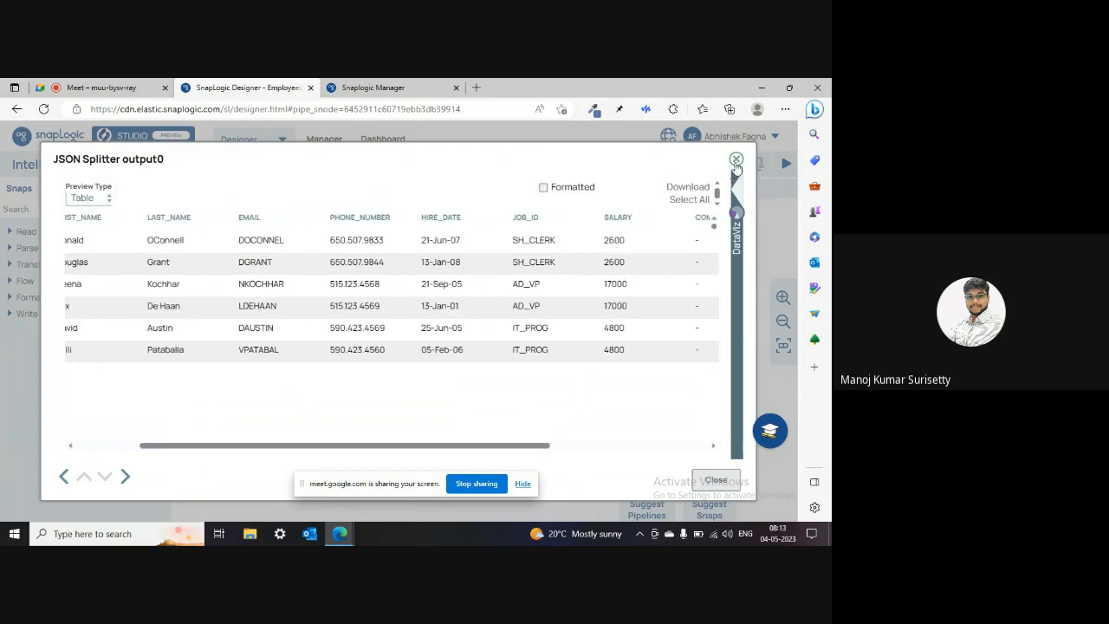
pyautogui.click(735, 160)
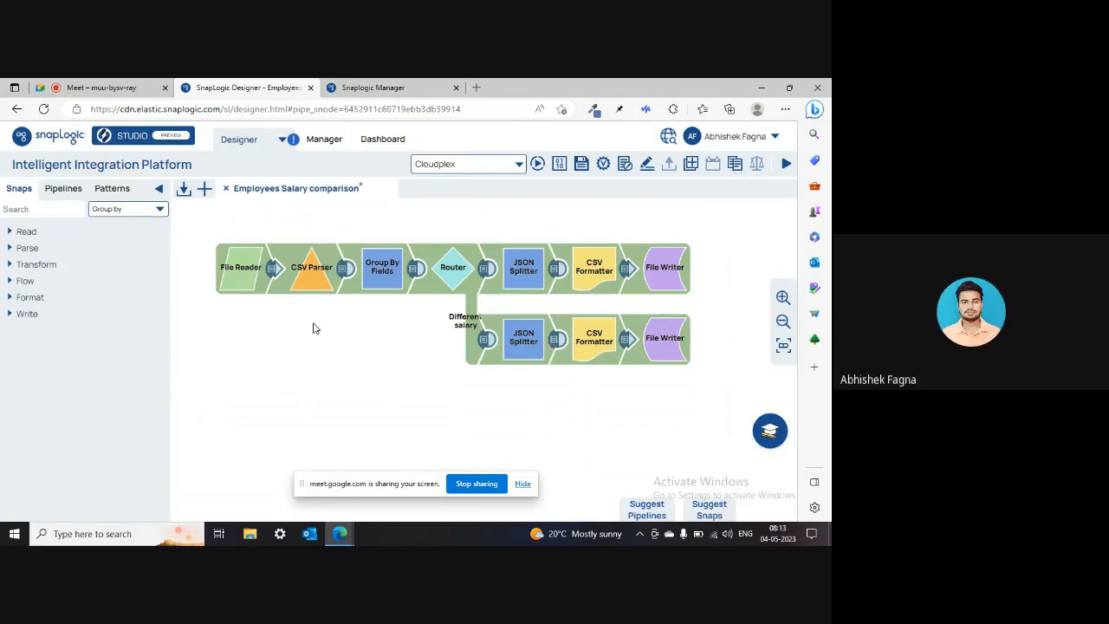
pyautogui.click(149, 92)
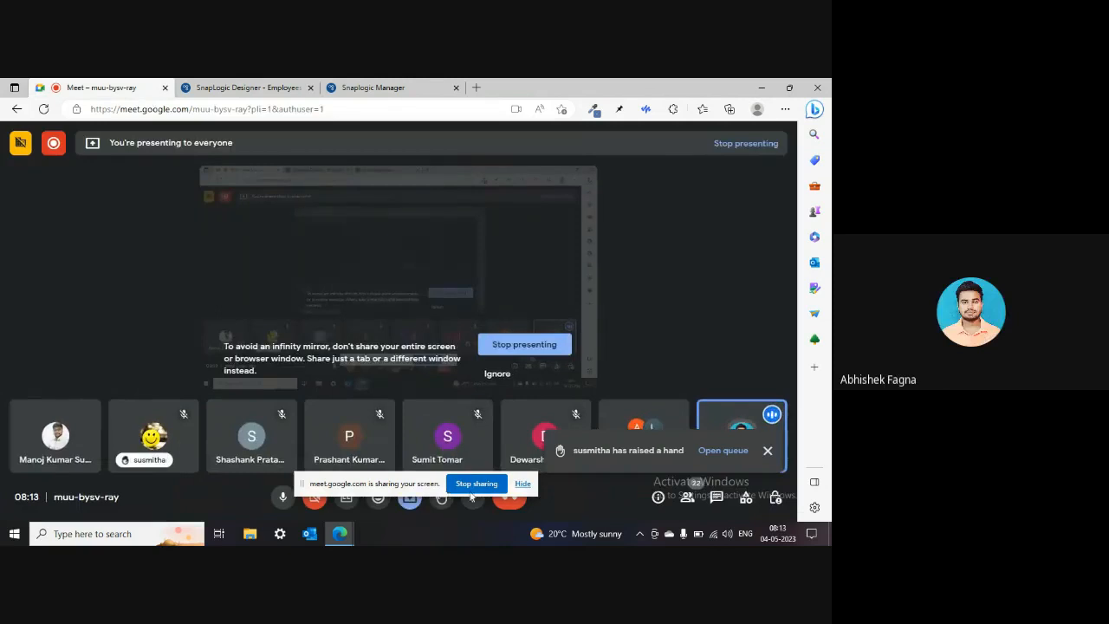
# Step: Mute the microphone and choose Stop presenting in the Google Meet call
pyautogui.click(523, 491)
pyautogui.click(282, 496)
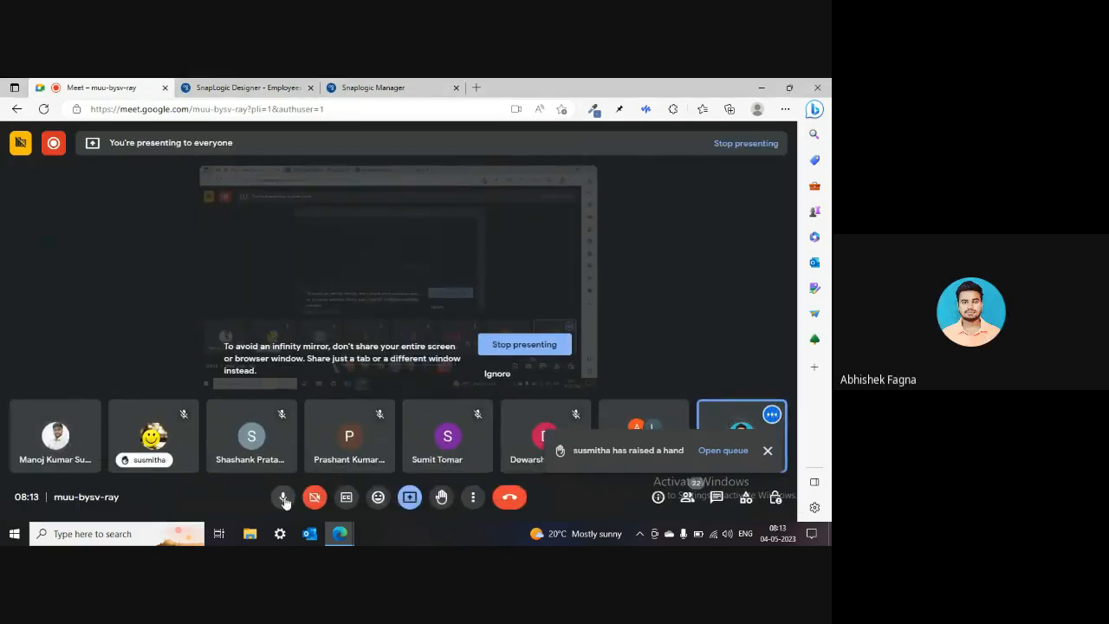
pyautogui.click(410, 497)
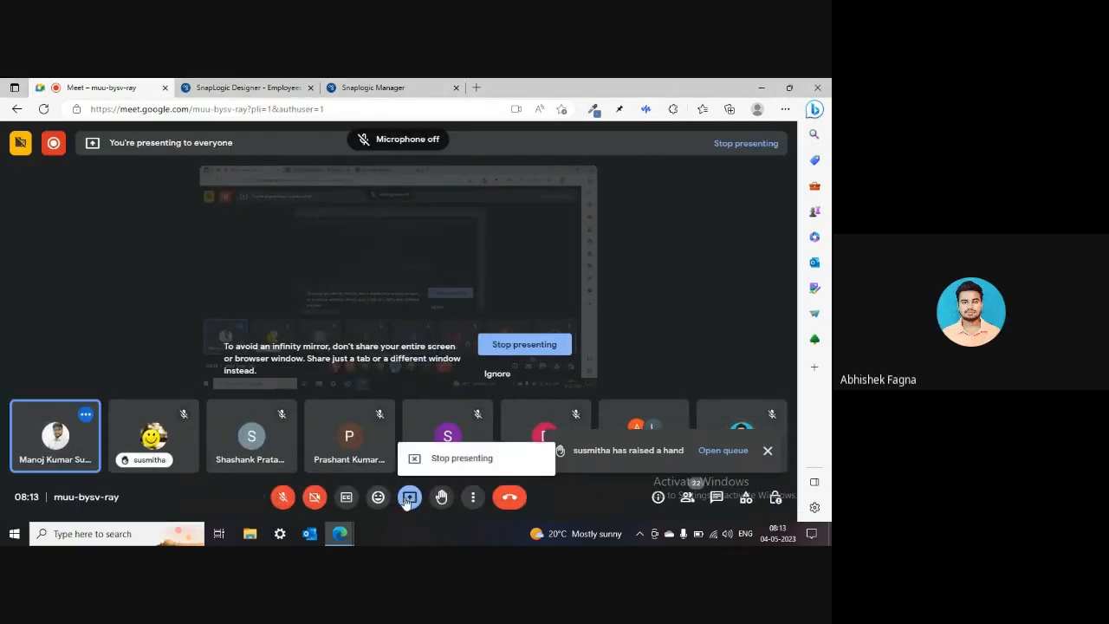
pyautogui.click(433, 460)
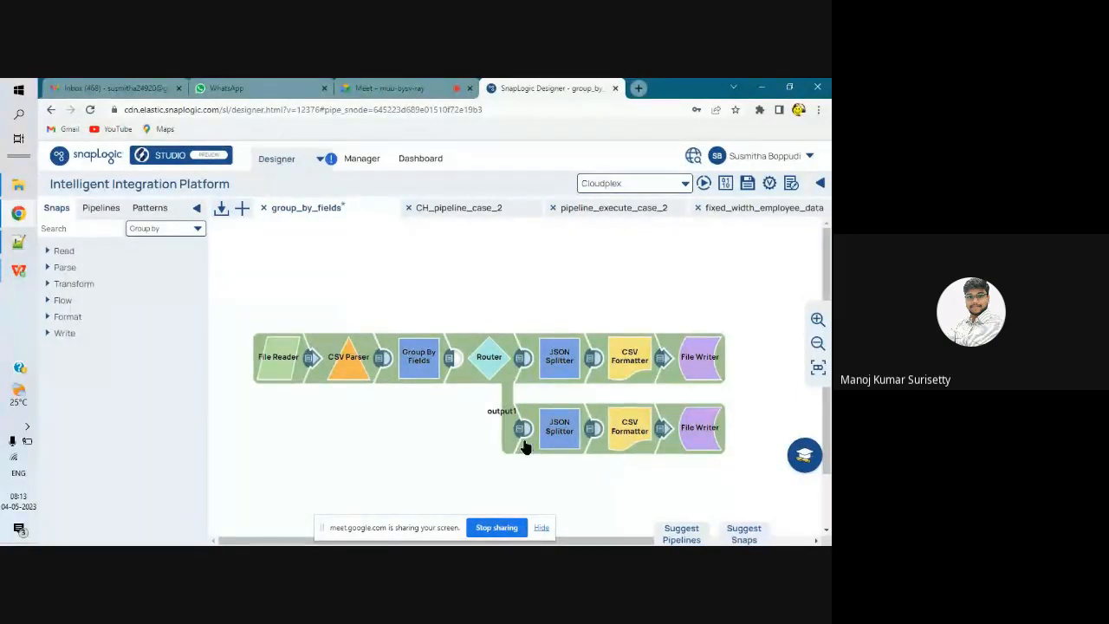
pyautogui.click(425, 358)
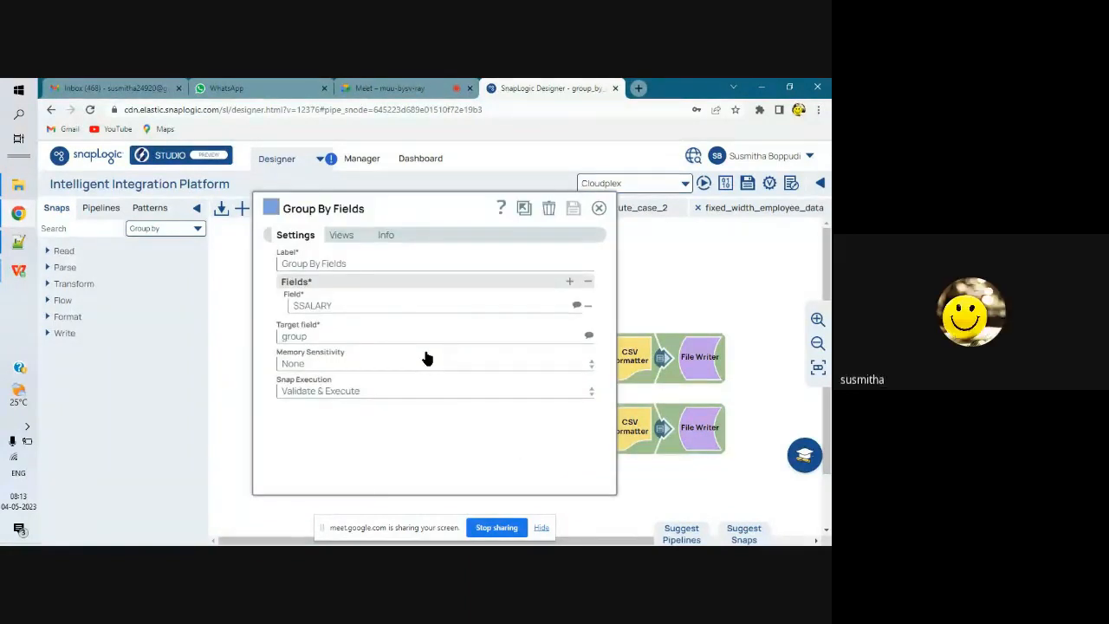
pyautogui.click(599, 208)
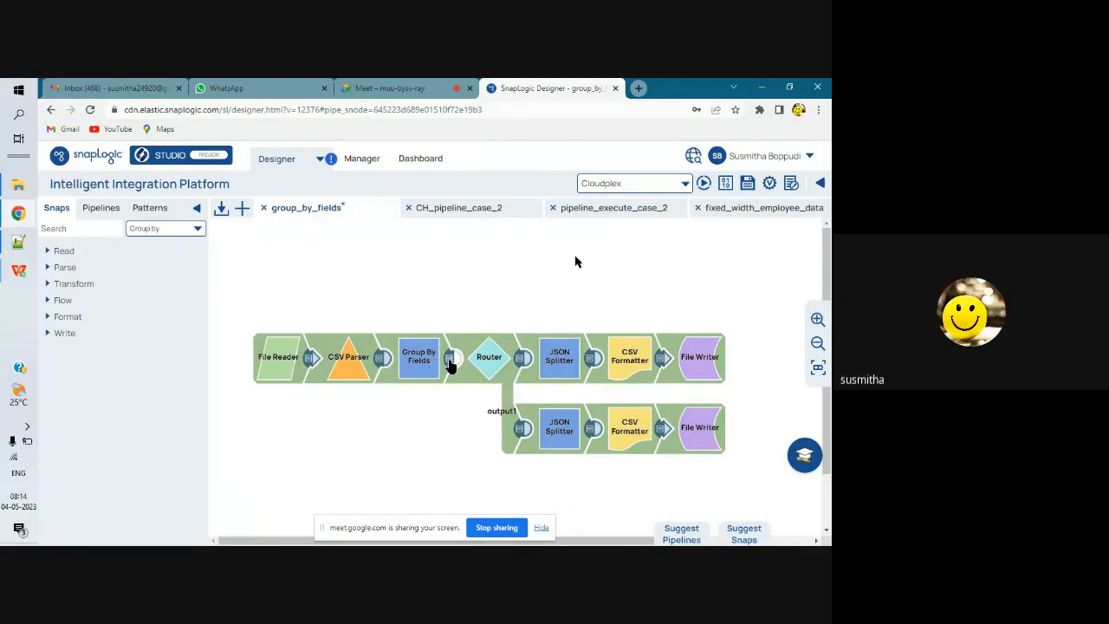
pyautogui.click(450, 362)
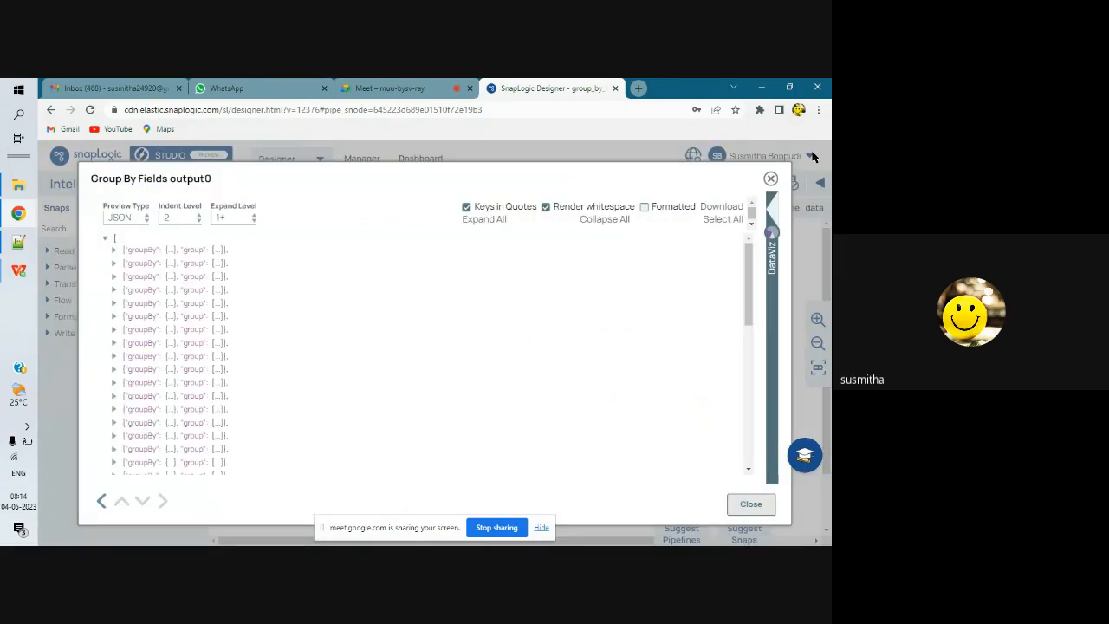
pyautogui.click(771, 178)
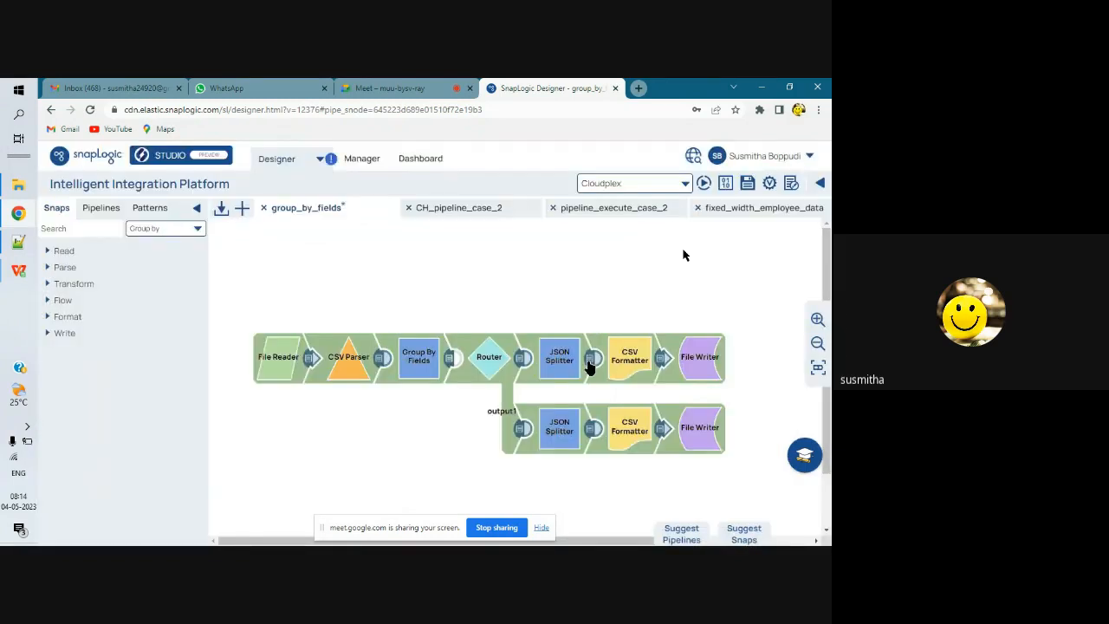
pyautogui.click(590, 364)
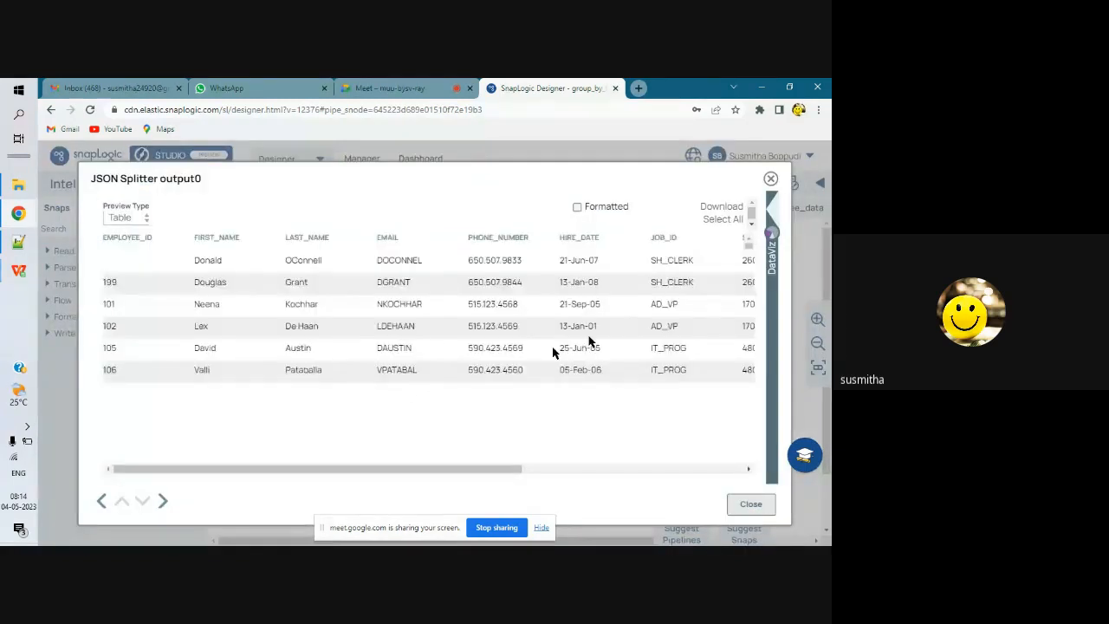
pyautogui.press('Escape')
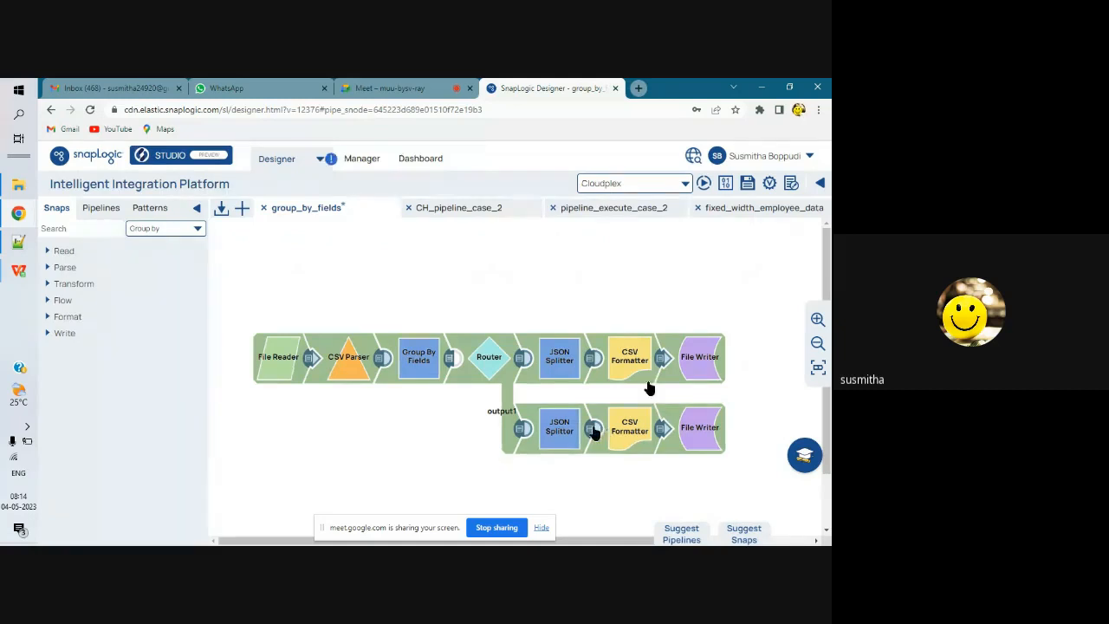
pyautogui.click(594, 431)
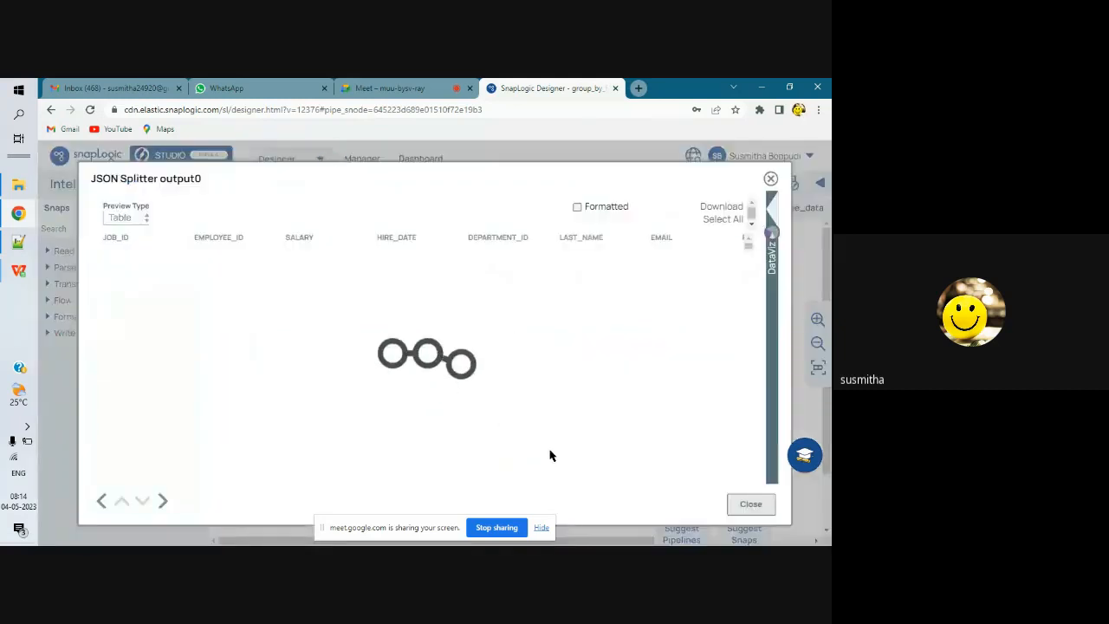
pyautogui.moveTo(518, 469); pyautogui.dragTo(664, 474)
pyautogui.scroll(-3, 552, 400)
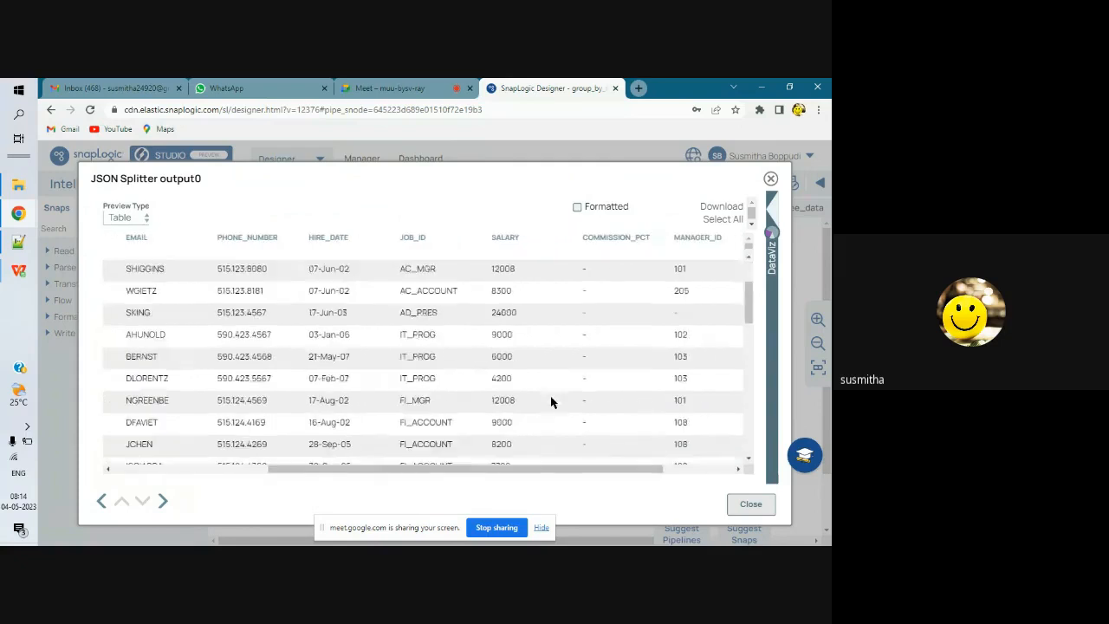
pyautogui.scroll(-3, 551, 401)
pyautogui.scroll(1, 551, 401)
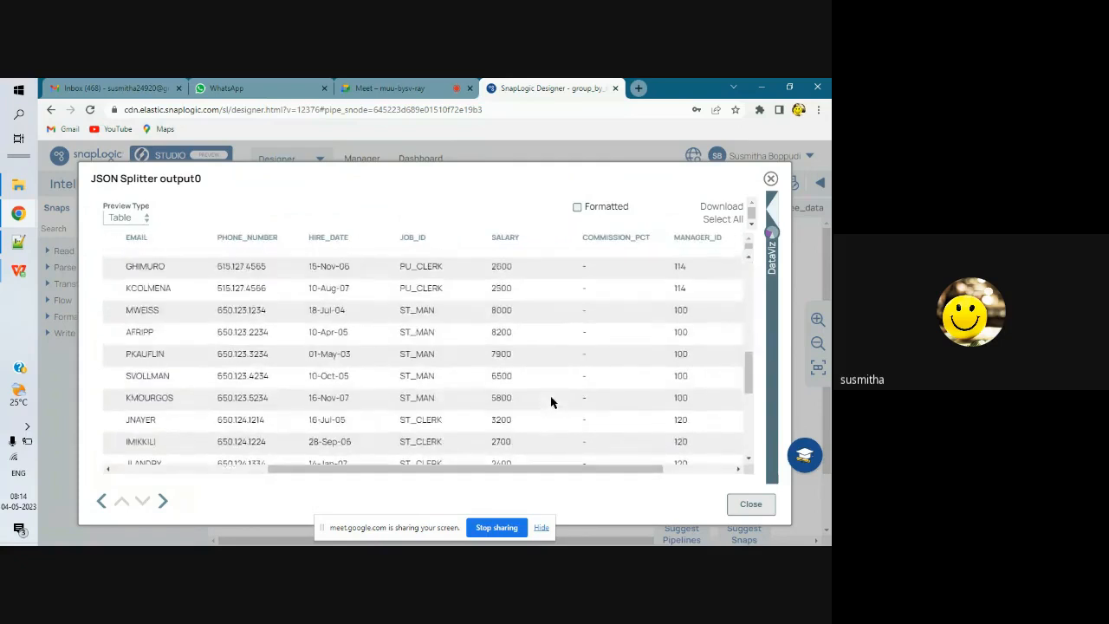
pyautogui.scroll(-3, 551, 401)
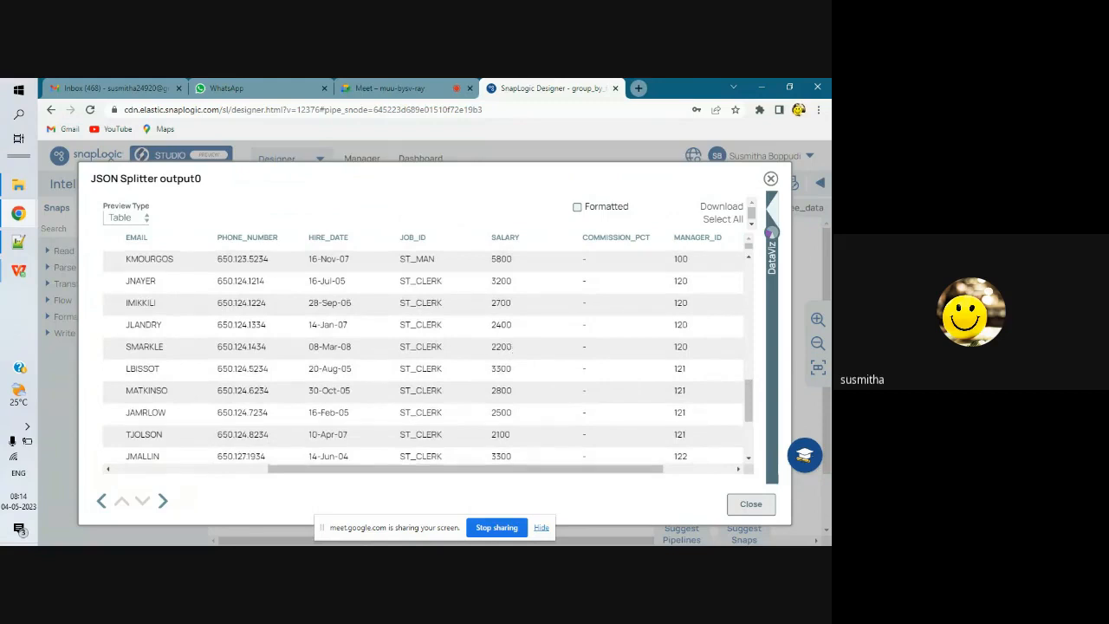
pyautogui.scroll(-2, 523, 381)
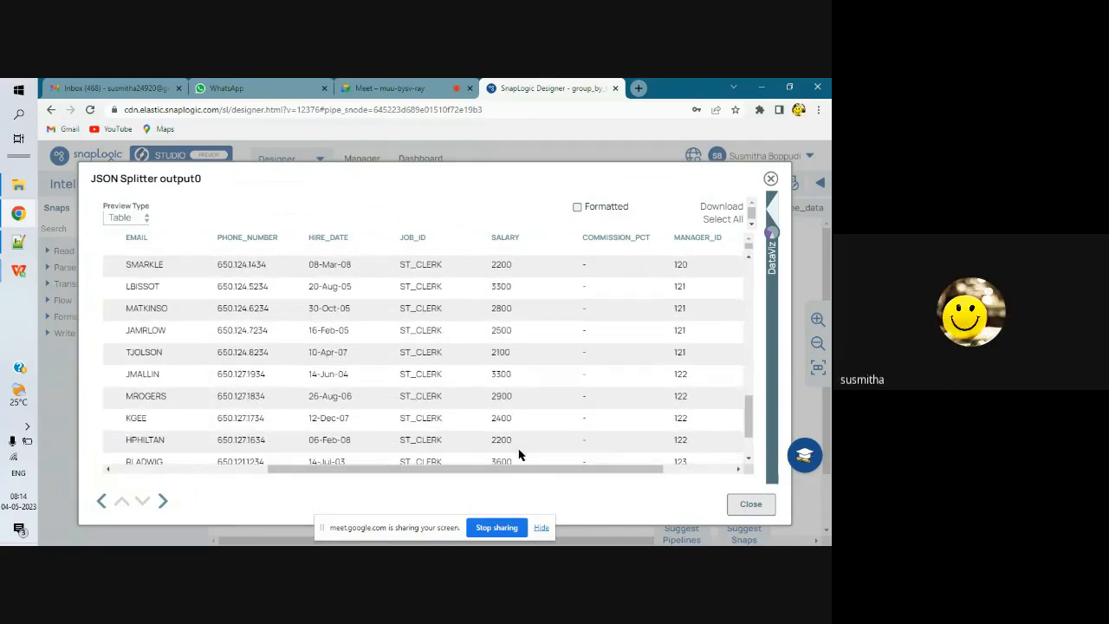
pyautogui.scroll(-1, 520, 455)
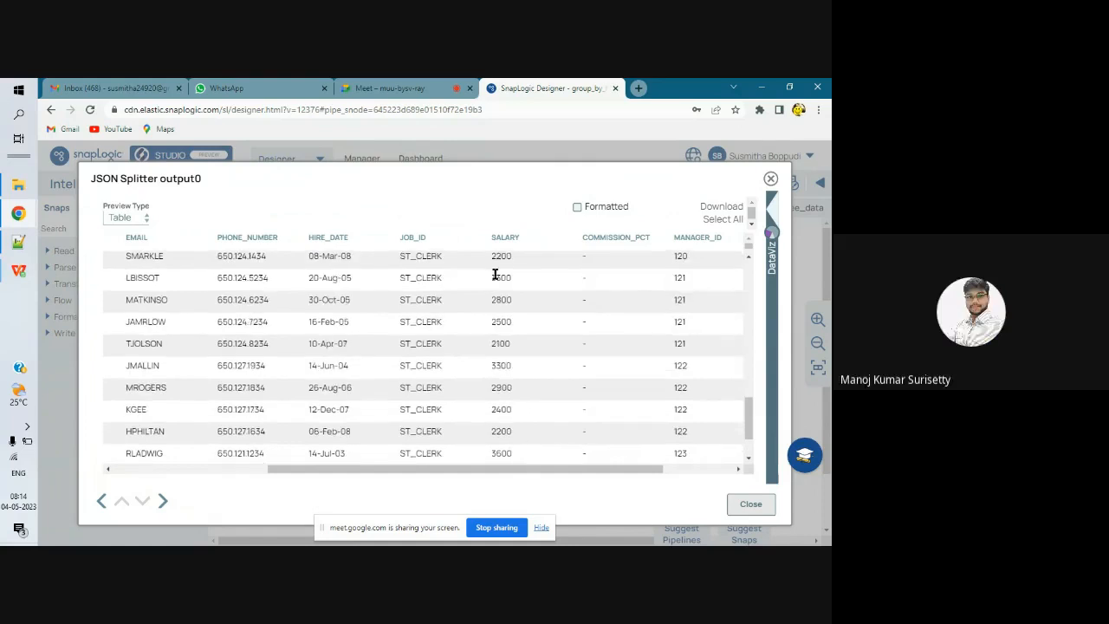
pyautogui.scroll(-1, 508, 404)
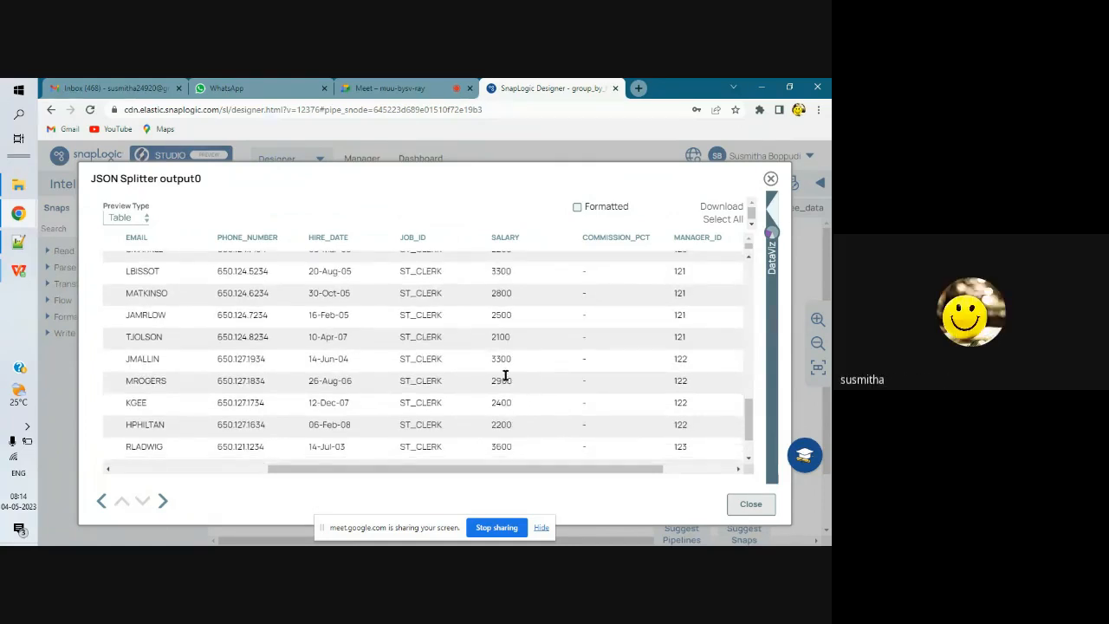
pyautogui.press('Escape')
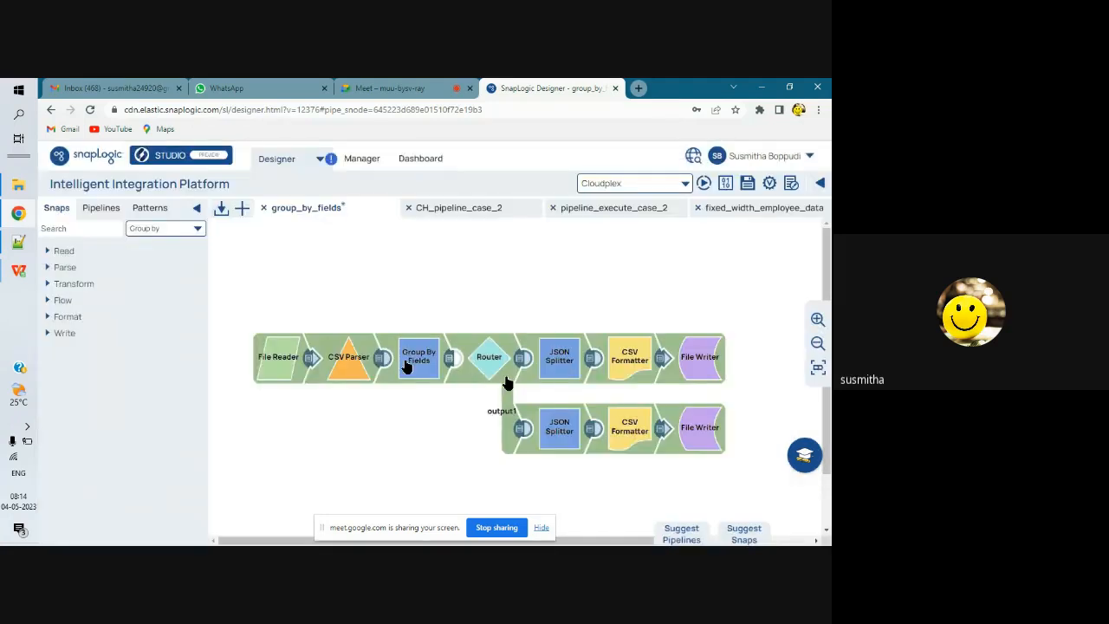
pyautogui.click(449, 360)
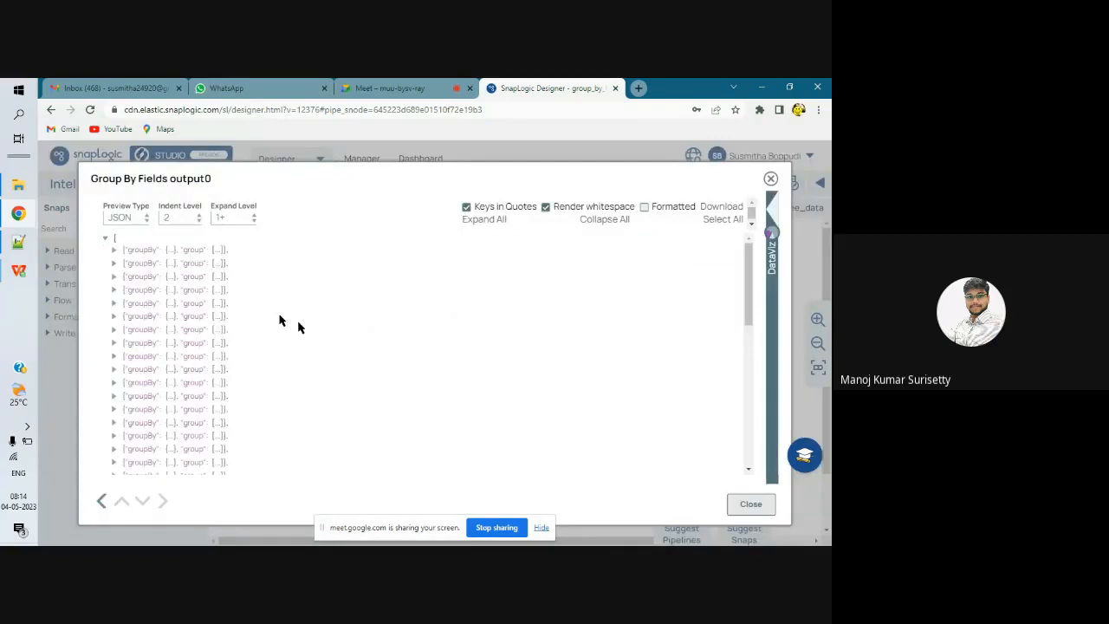
pyautogui.press('Escape')
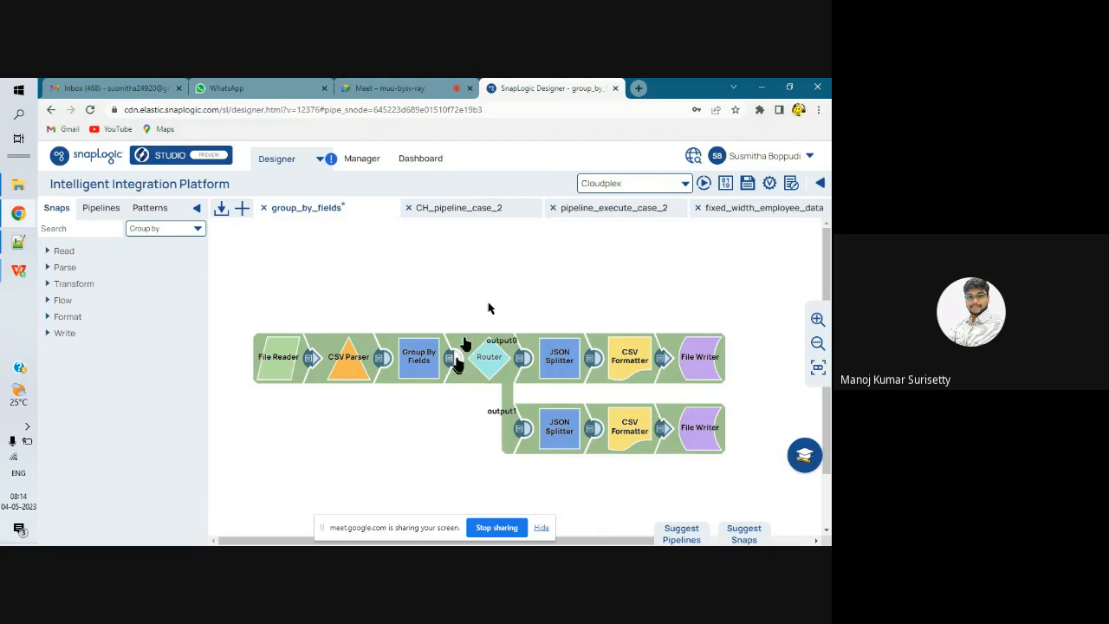
pyautogui.click(593, 429)
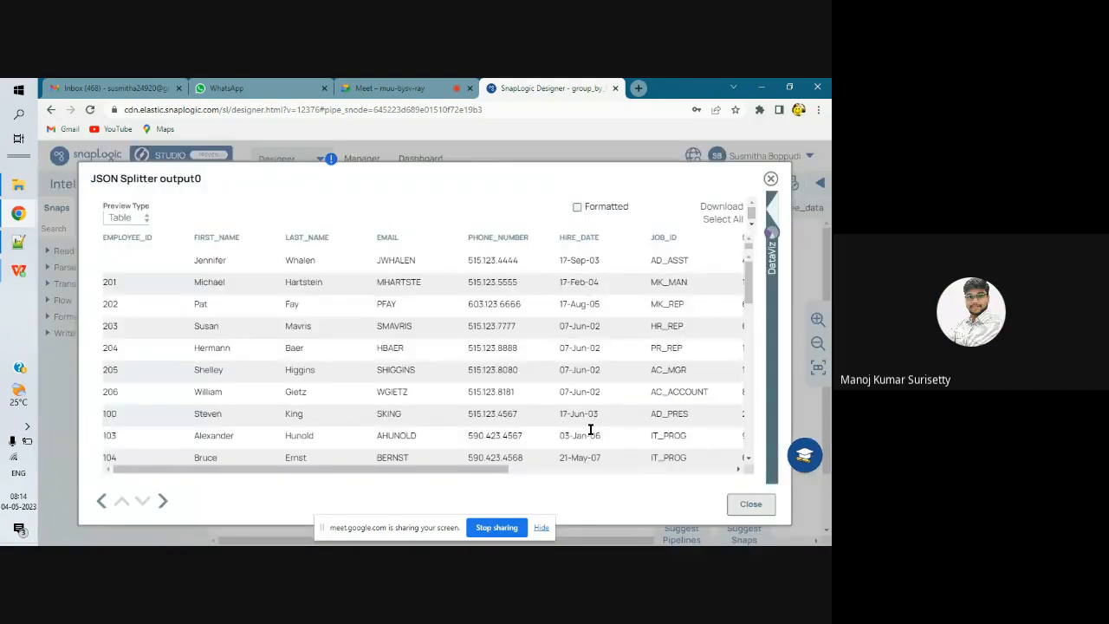
pyautogui.moveTo(496, 471); pyautogui.dragTo(644, 488)
pyautogui.scroll(-3, 602, 441)
pyautogui.scroll(-1, 602, 440)
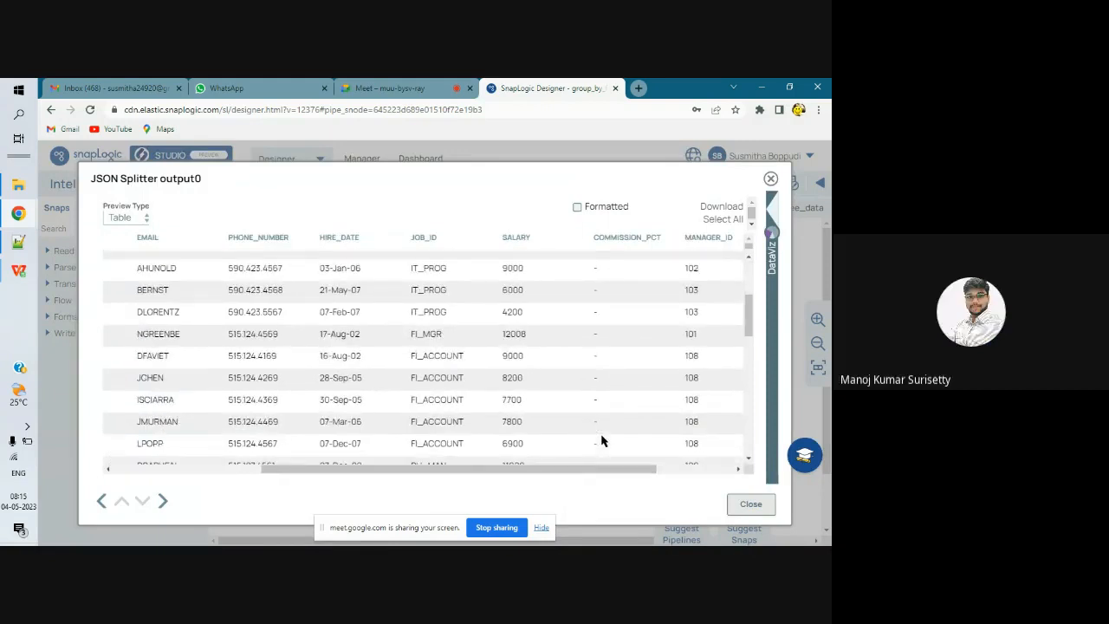
pyautogui.scroll(-3, 602, 440)
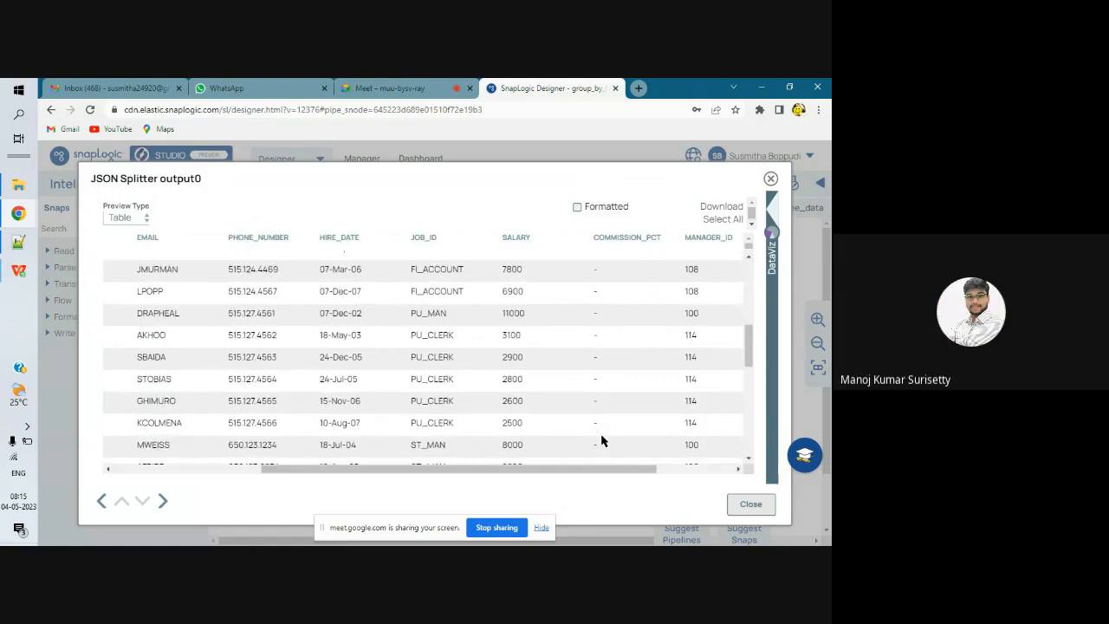
pyautogui.scroll(-1, 602, 439)
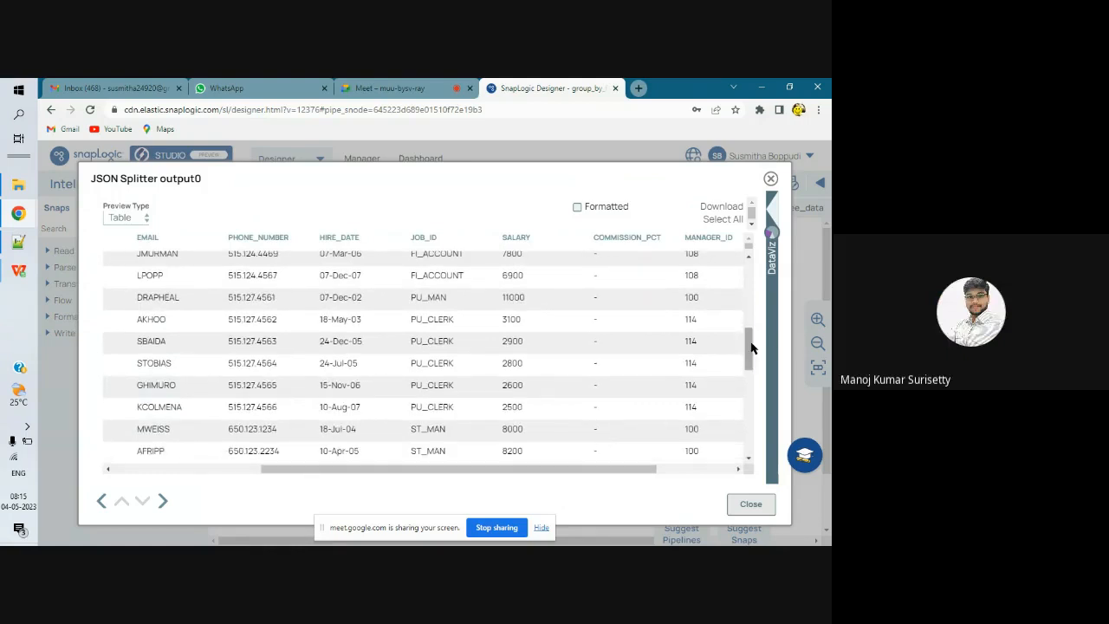
pyautogui.moveTo(752, 347); pyautogui.dragTo(749, 403)
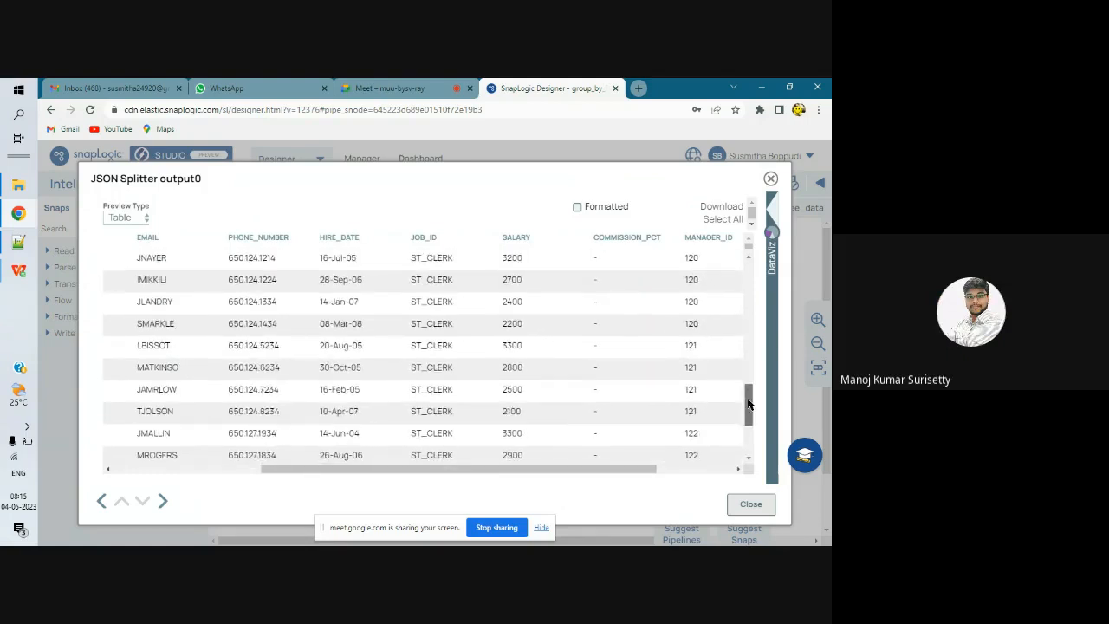
pyautogui.moveTo(749, 403); pyautogui.dragTo(751, 446)
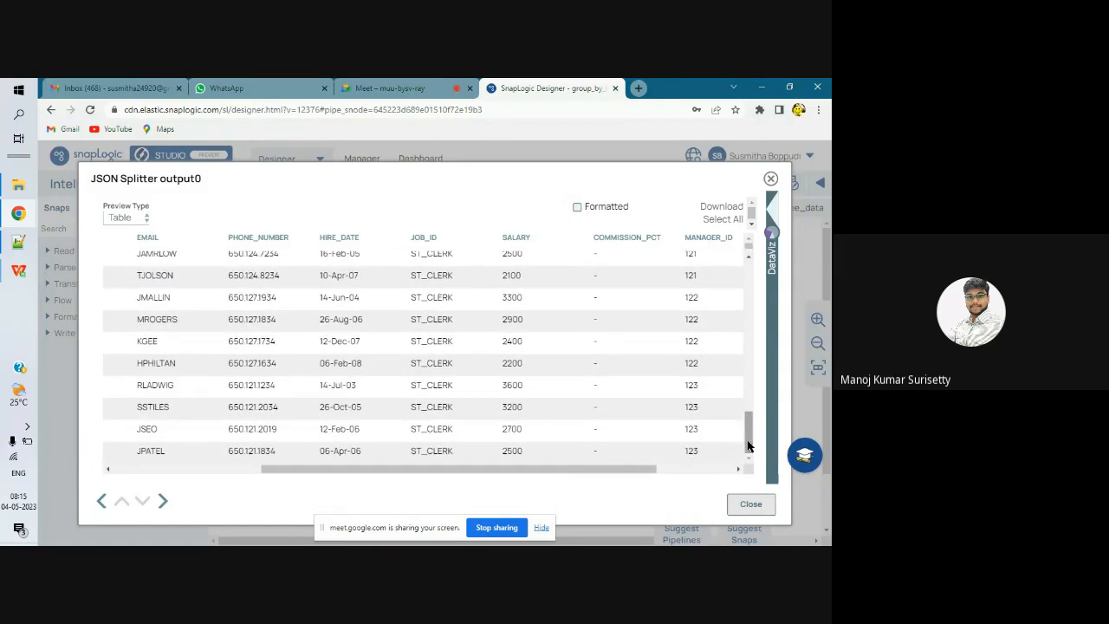
pyautogui.press('Escape')
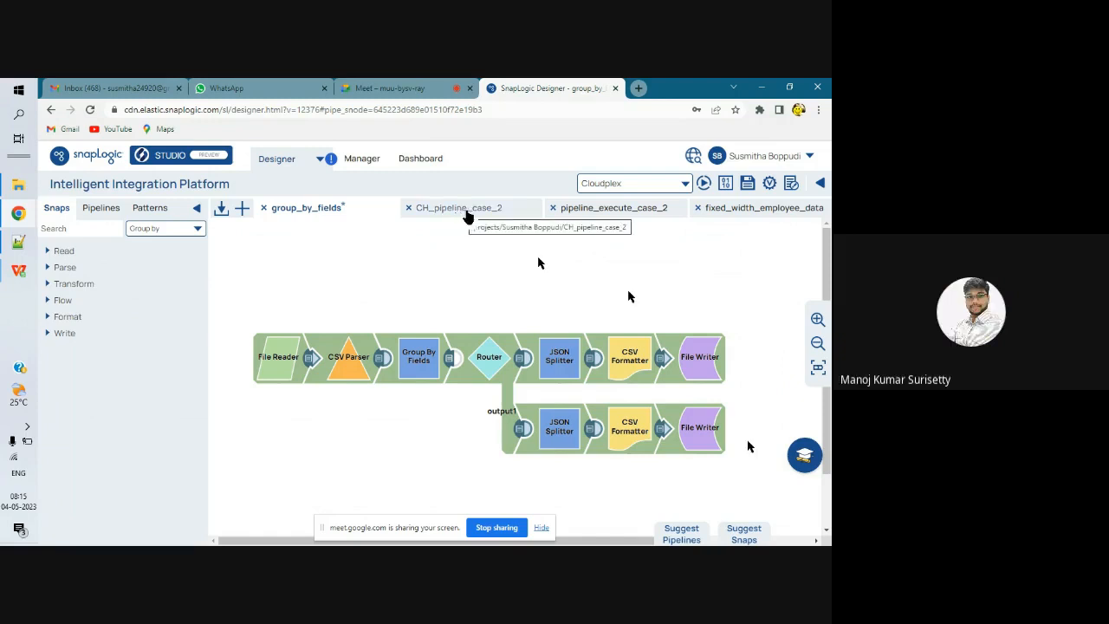
# Step: Run the pipeline_execute_case_2 pipeline
pyautogui.click(468, 213)
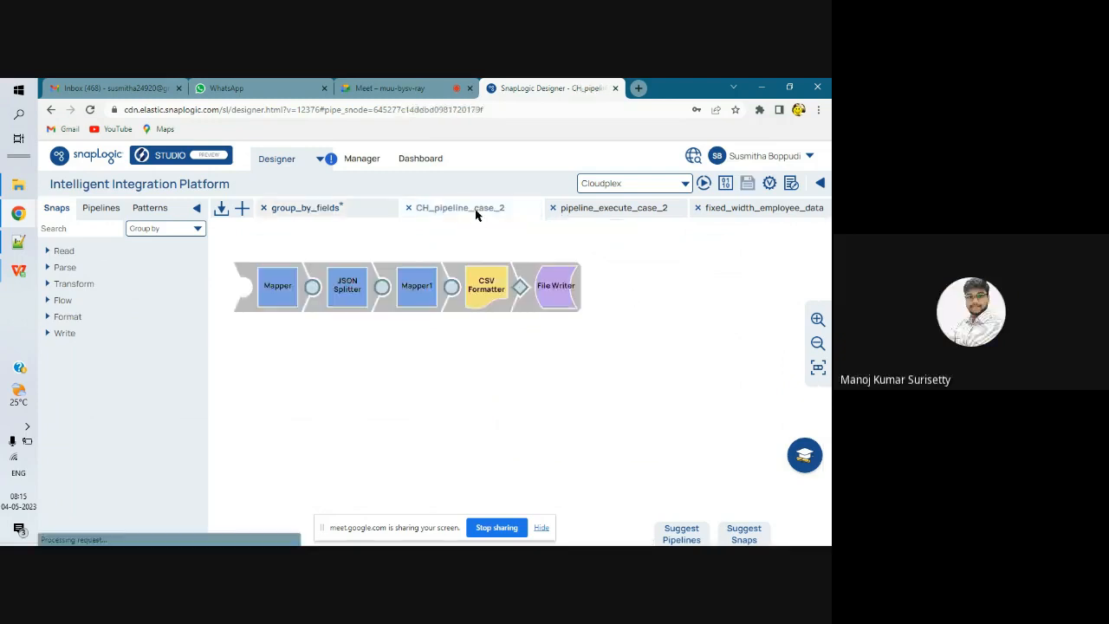
pyautogui.click(586, 211)
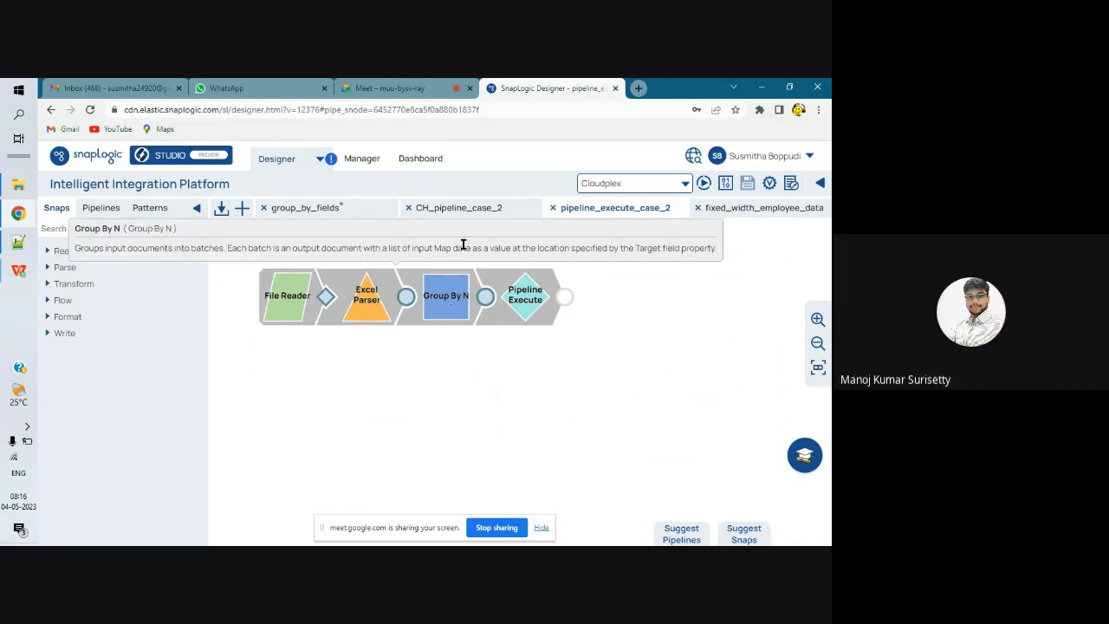
pyautogui.click(704, 184)
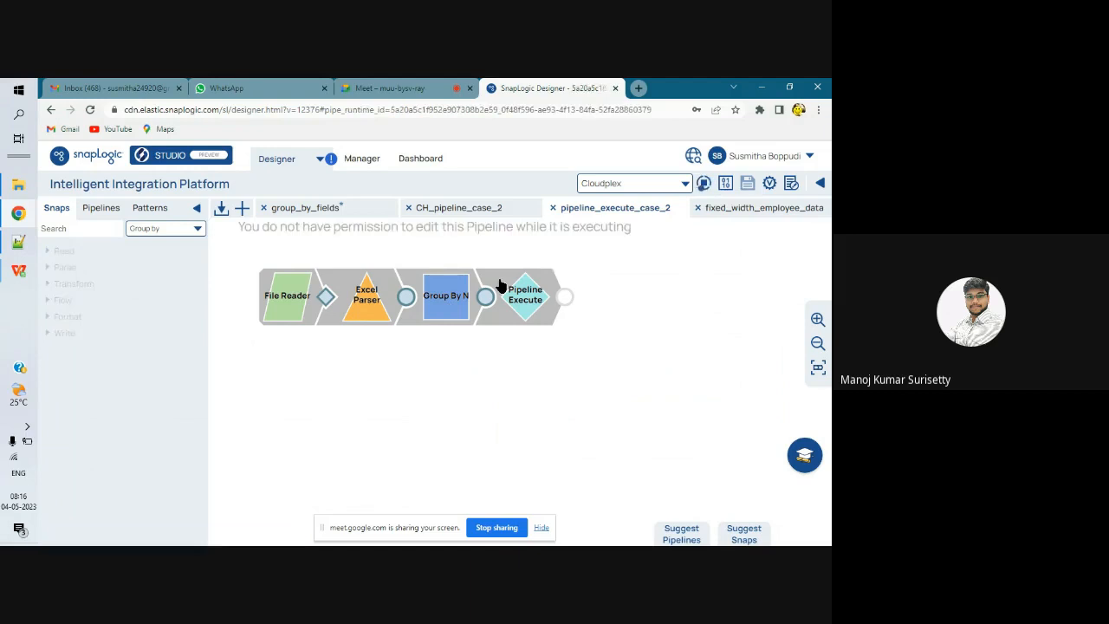
# Step: Scroll the Snap Statistics error panel to read the Mapper's JSON parse error reason
pyautogui.moveTo(501, 286)
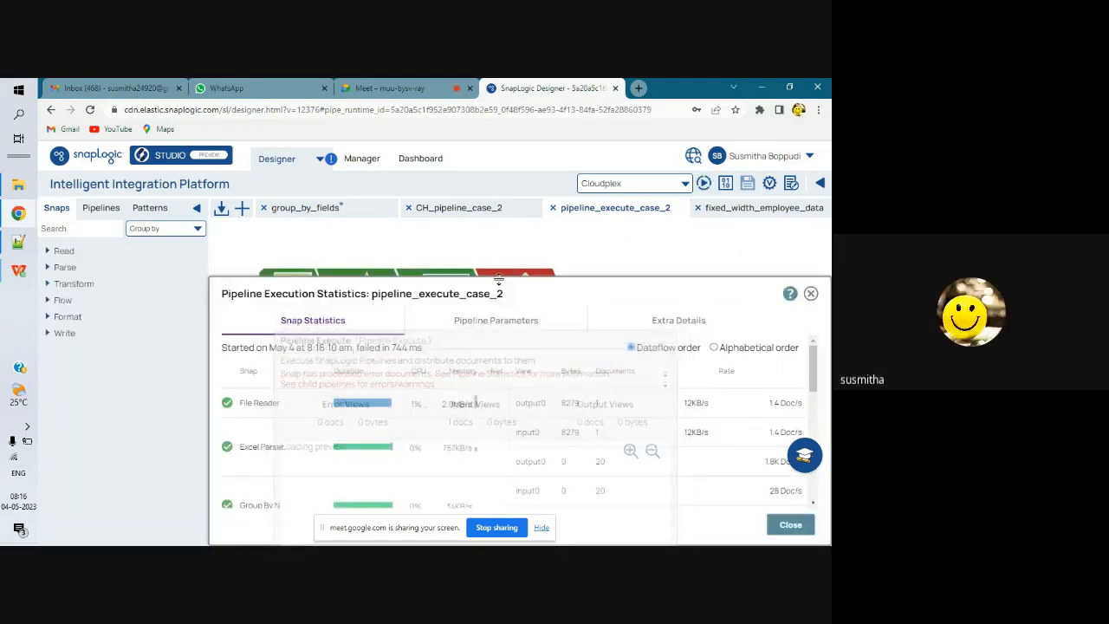
pyautogui.moveTo(569, 273); pyautogui.dragTo(495, 206)
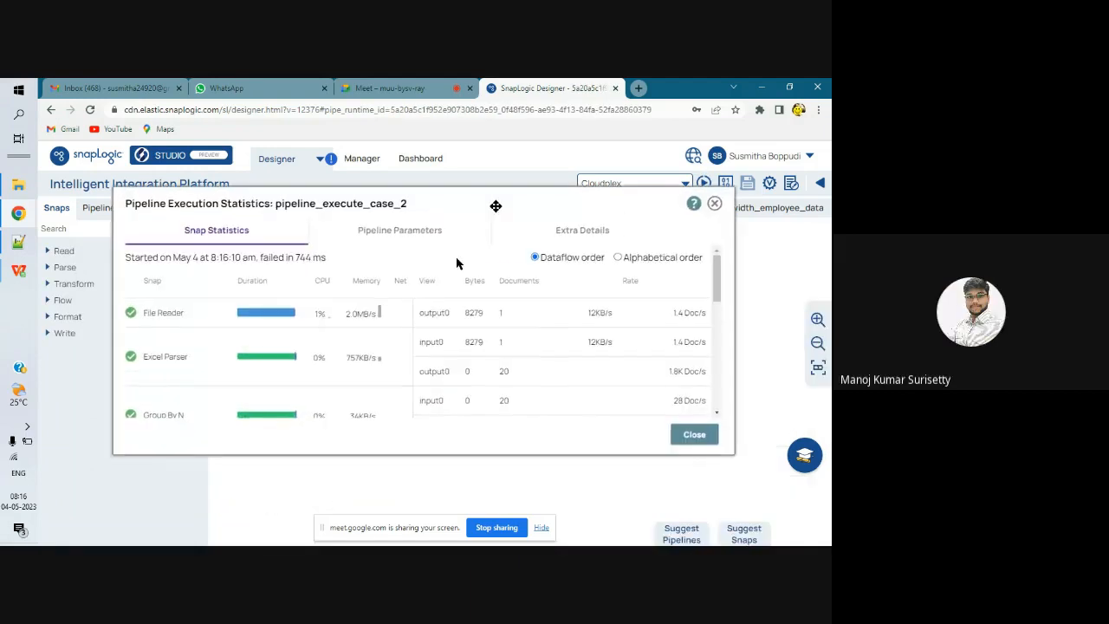
pyautogui.scroll(-1, 408, 336)
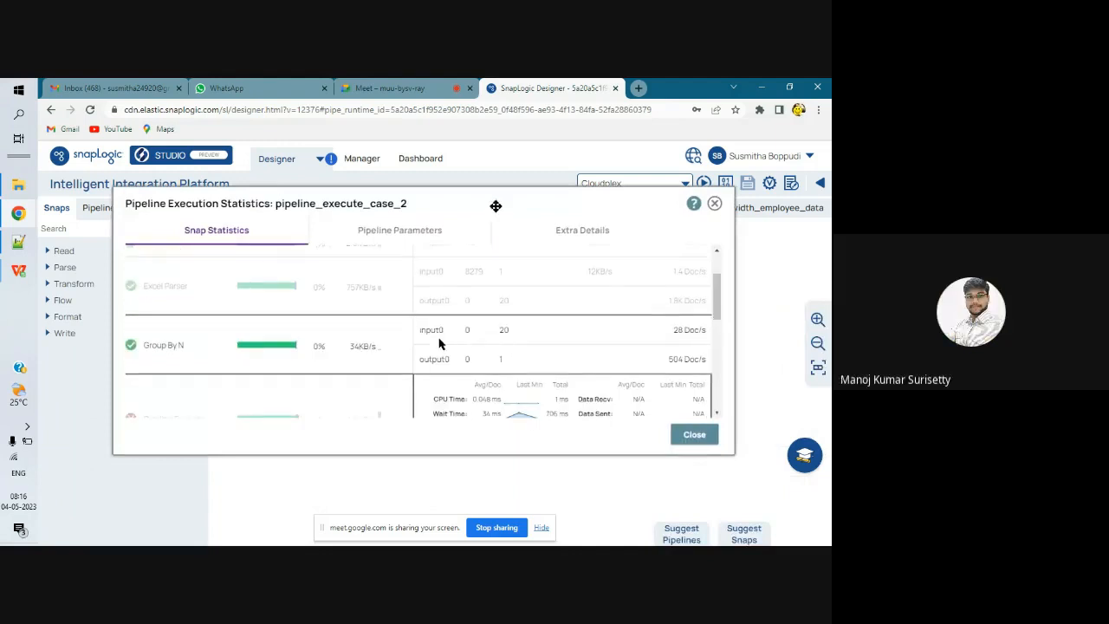
pyautogui.scroll(-2, 439, 344)
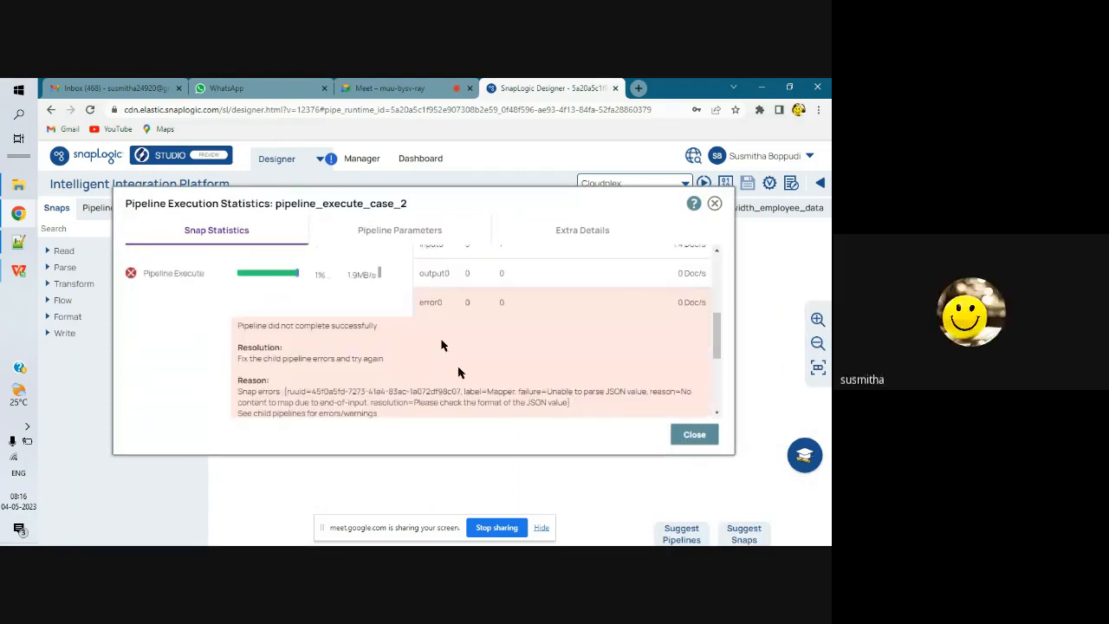
pyautogui.scroll(-1, 442, 345)
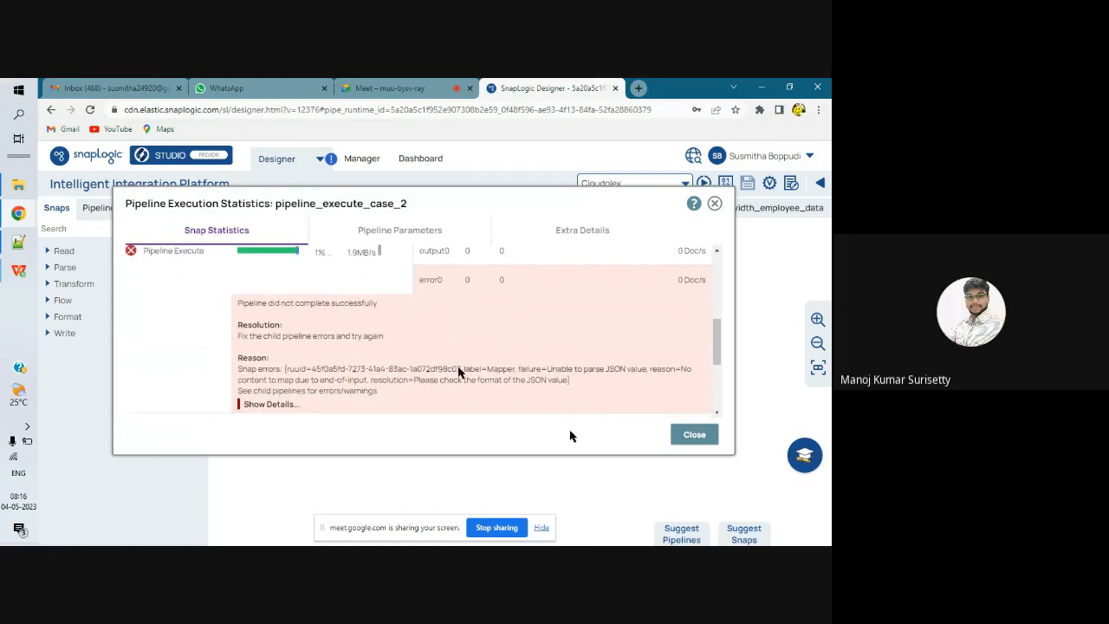
# Step: Close the execution statistics and return to the pipeline_execute_case_2 canvas
pyautogui.click(714, 203)
pyautogui.click(458, 214)
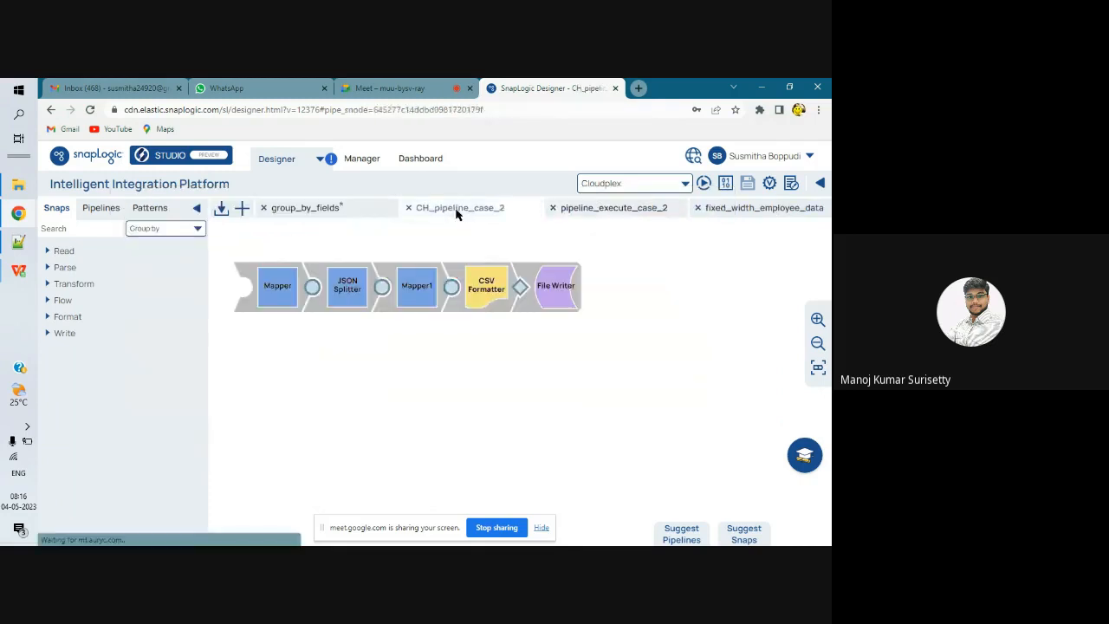
pyautogui.click(616, 212)
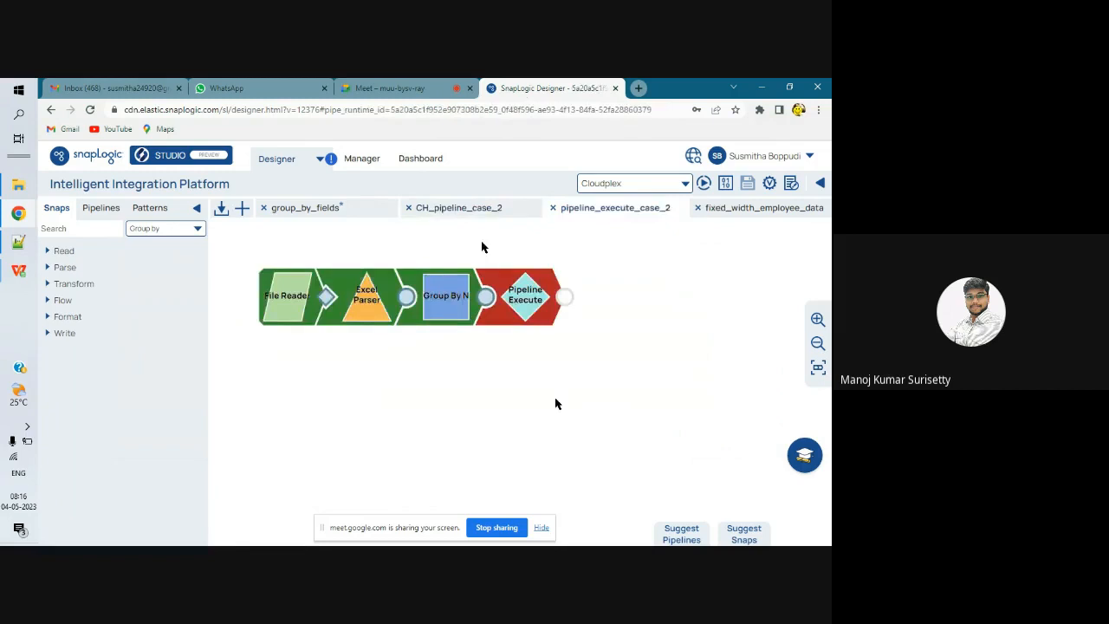
# Step: Change Pipeline Execute parameter A's value from _group to $group and save
pyautogui.click(517, 308)
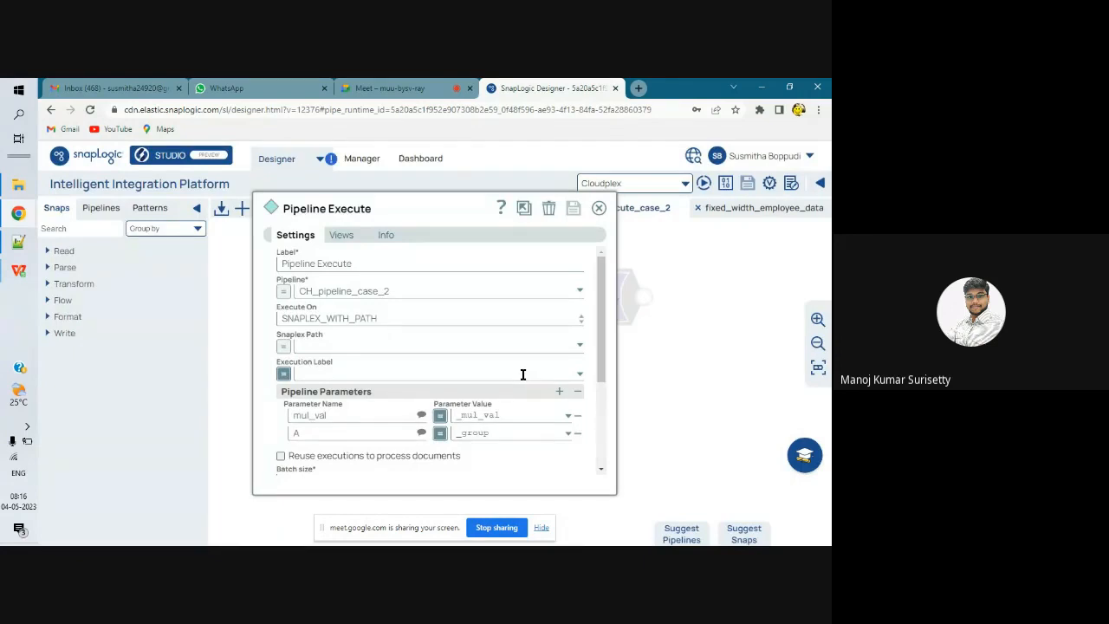
pyautogui.scroll(-1, 522, 375)
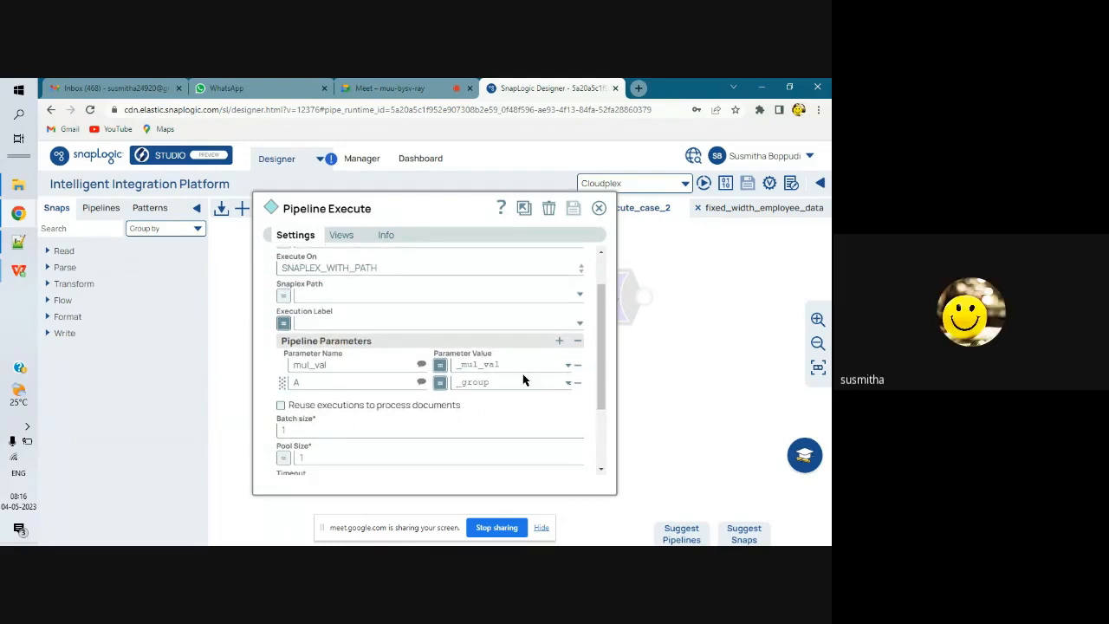
pyautogui.click(523, 381)
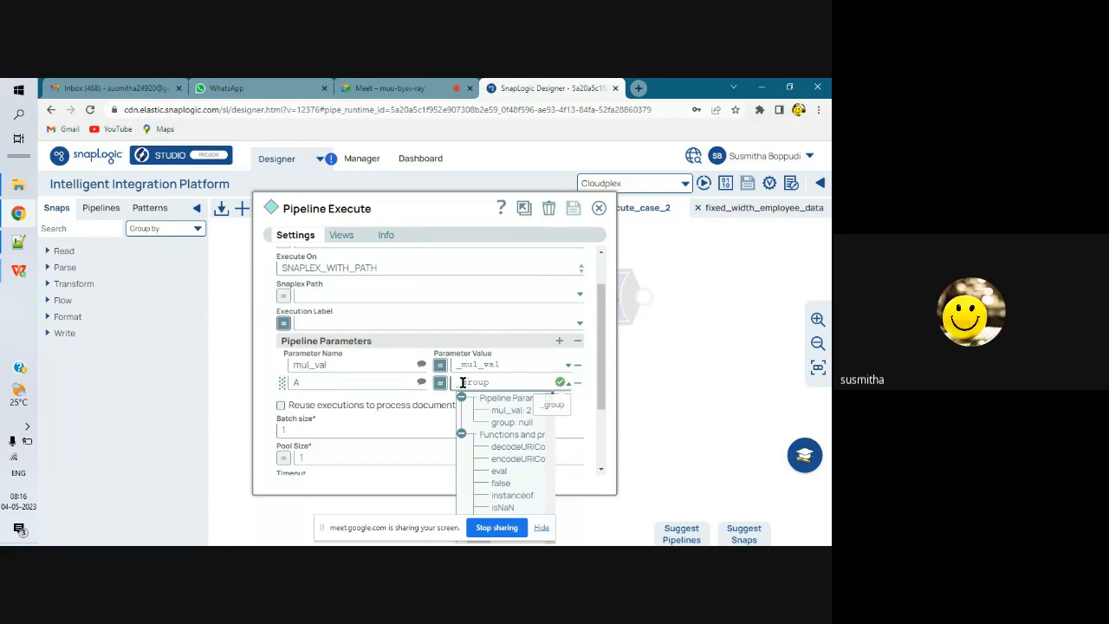
pyautogui.press('BackSpace')
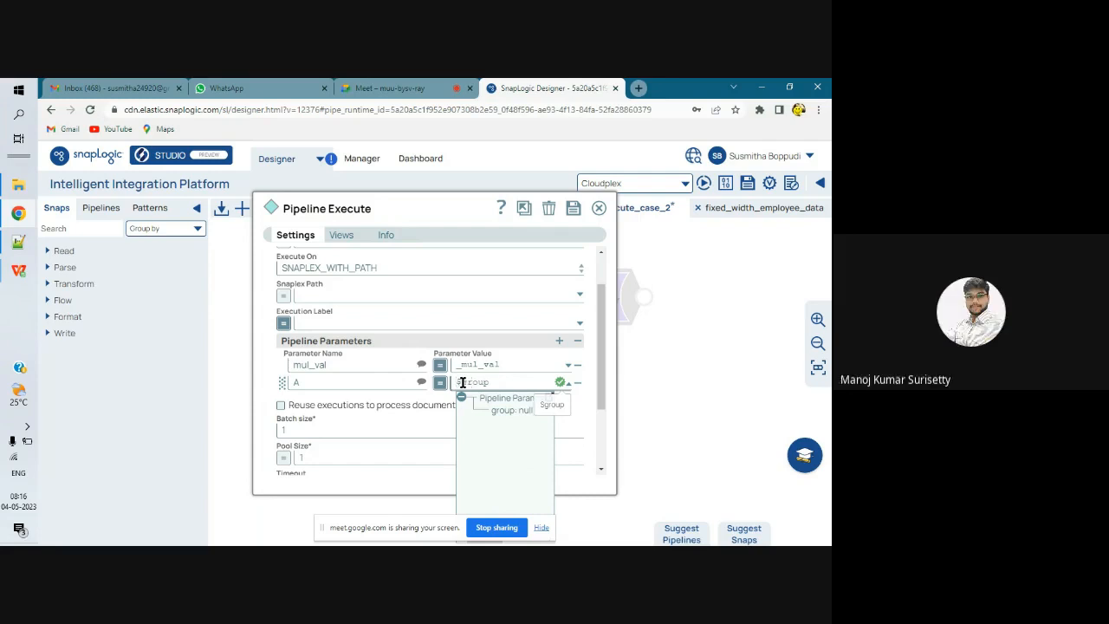
pyautogui.write('$')
pyautogui.click(575, 211)
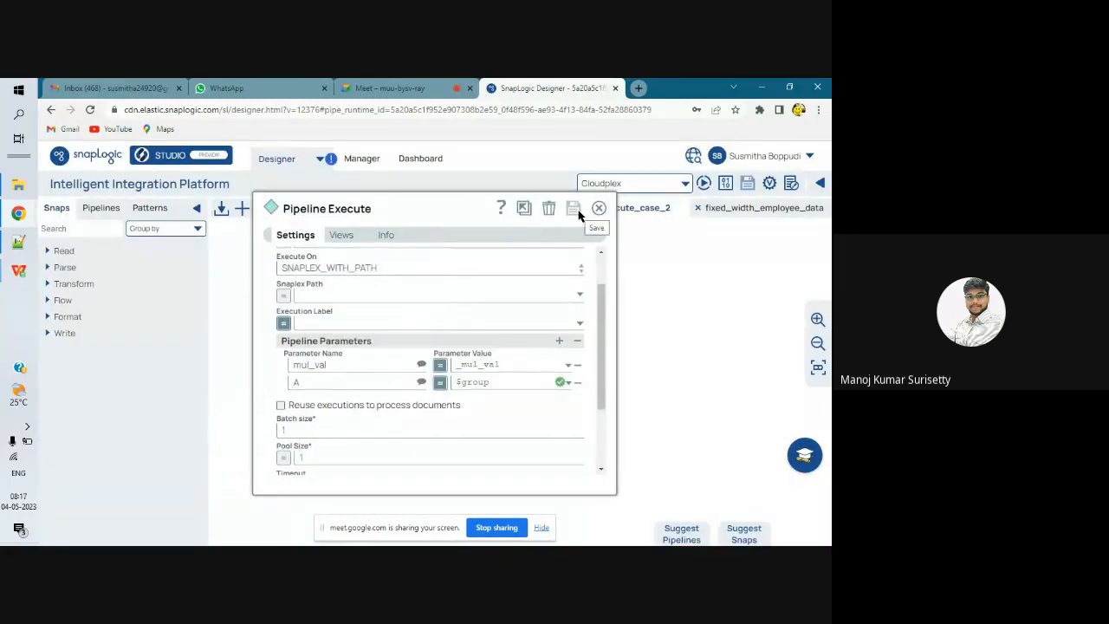
# Step: Execute pipeline_execute_case_2, check the CH_pipeline_case_2 child, then stop sharing the screen
pyautogui.click(703, 185)
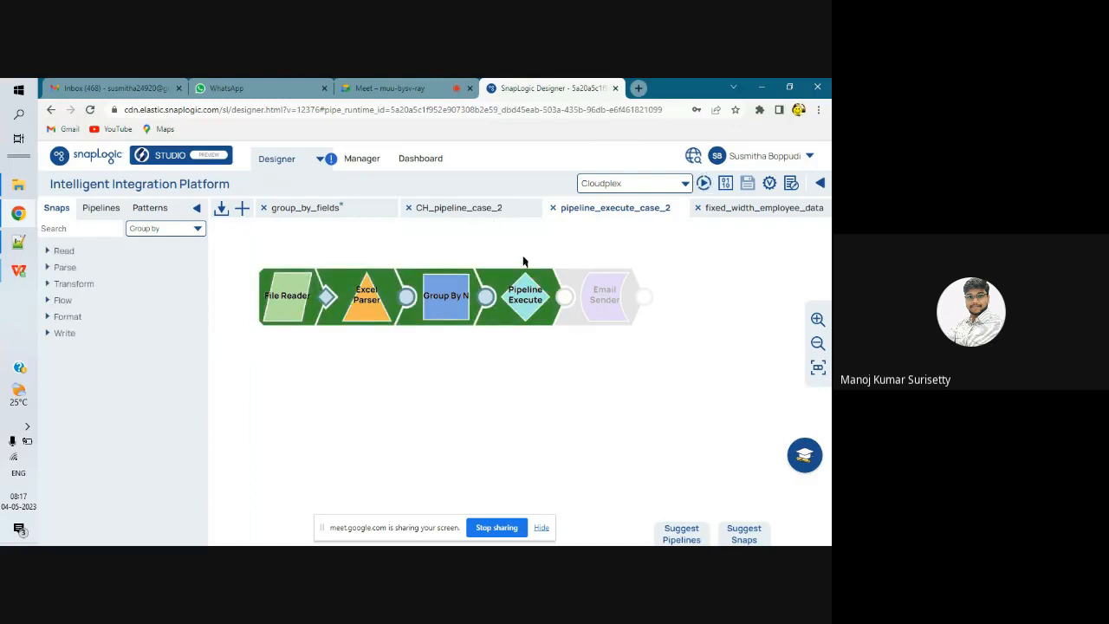
pyautogui.click(527, 209)
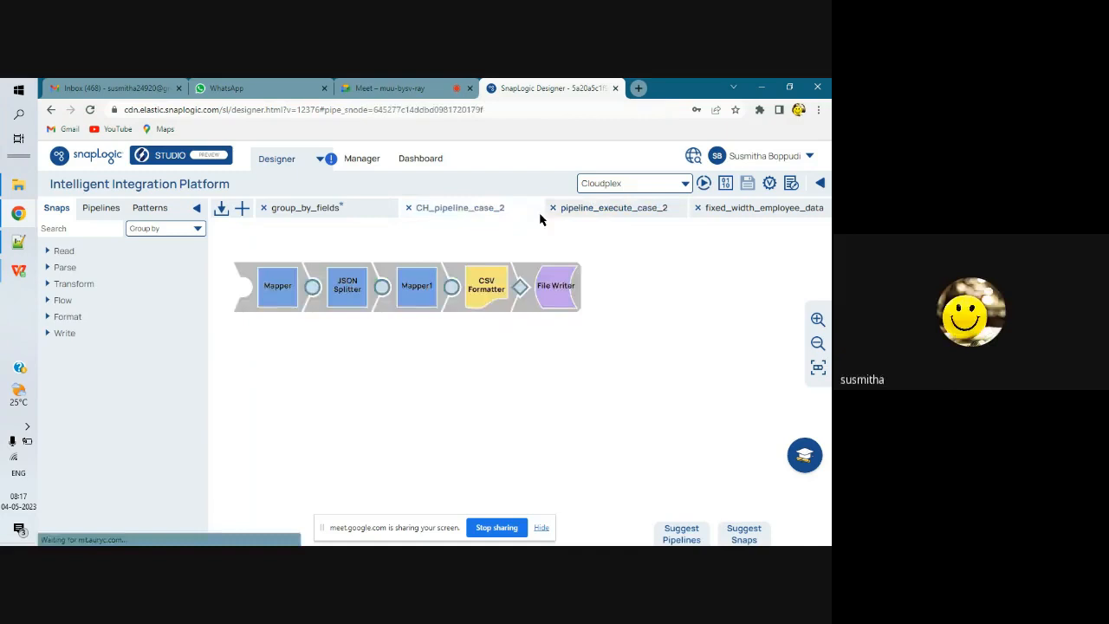
pyautogui.click(585, 209)
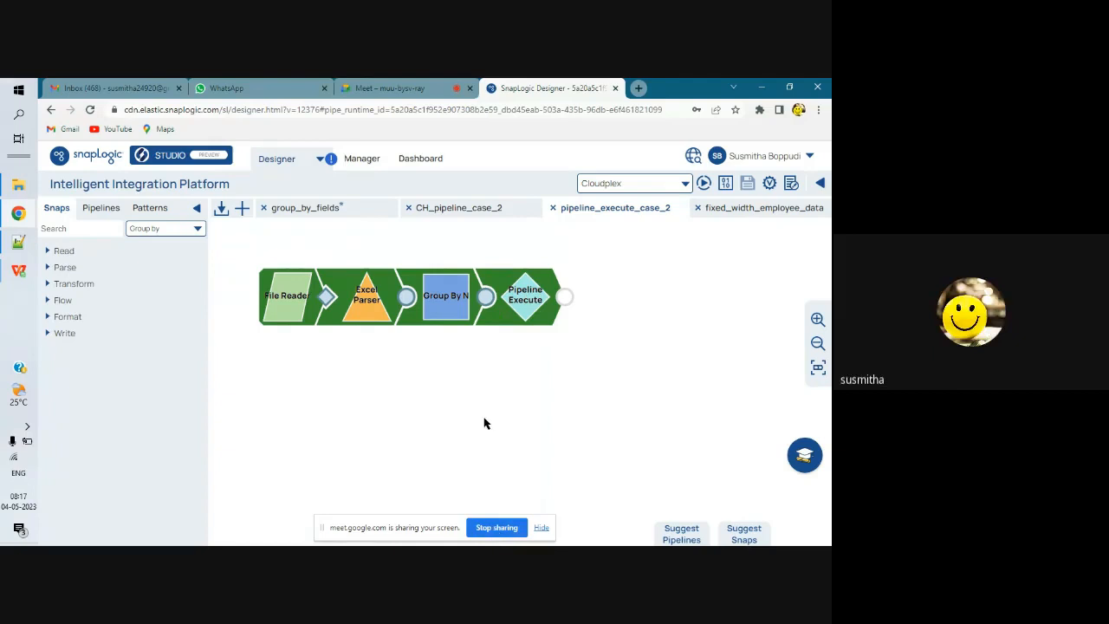
pyautogui.click(497, 527)
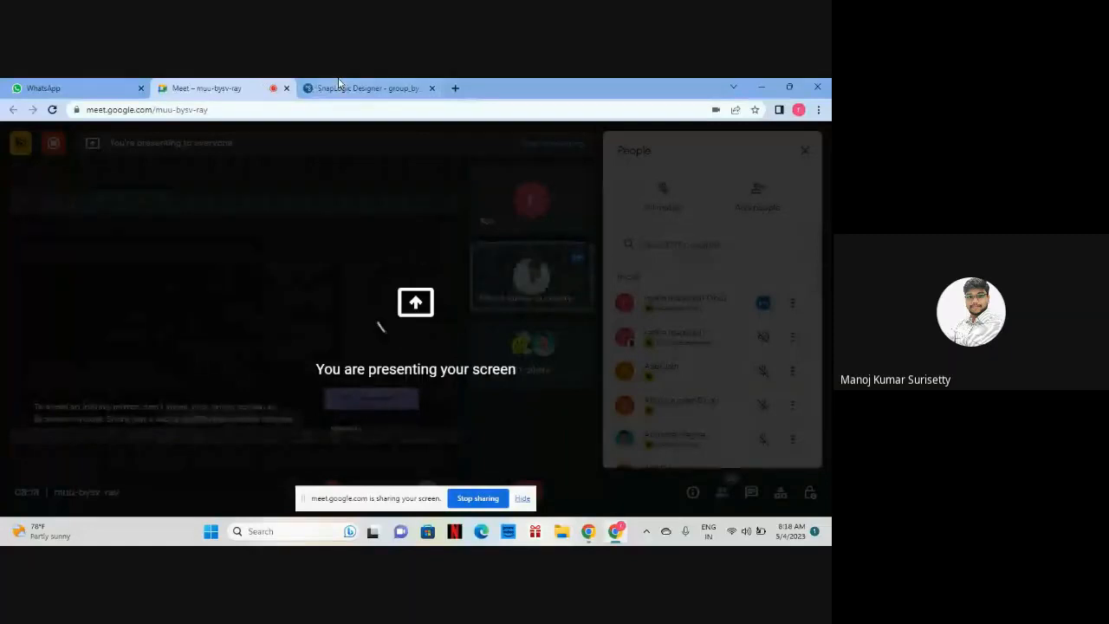
# Step: Back in SnapLogic, review the Group By Fields $SALARY grouping and the Router's same/different routes
pyautogui.click(338, 86)
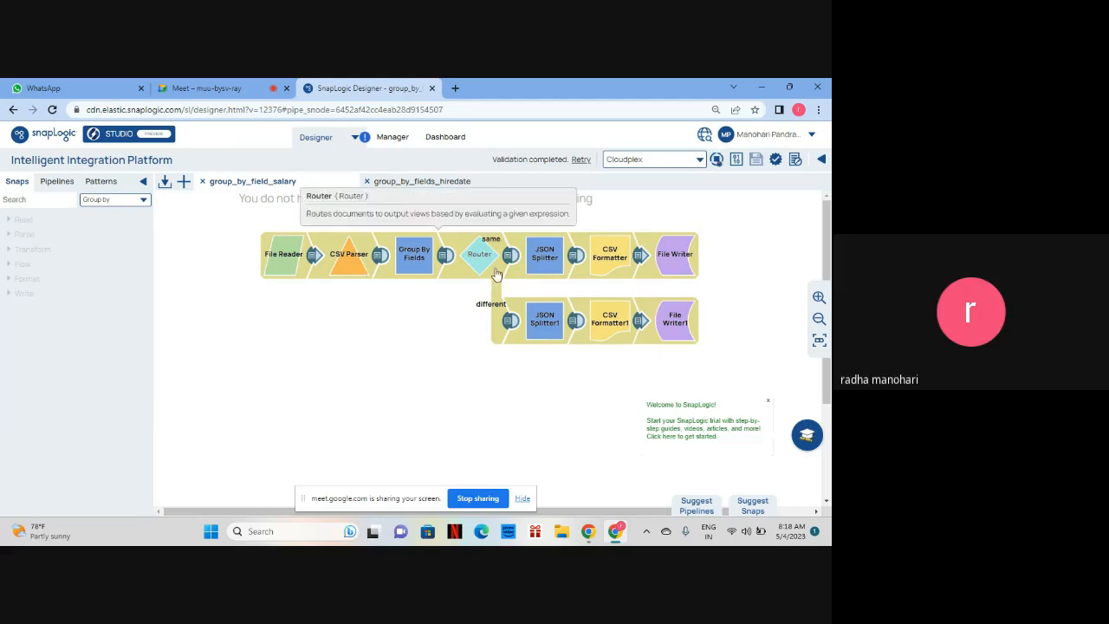
pyautogui.click(427, 270)
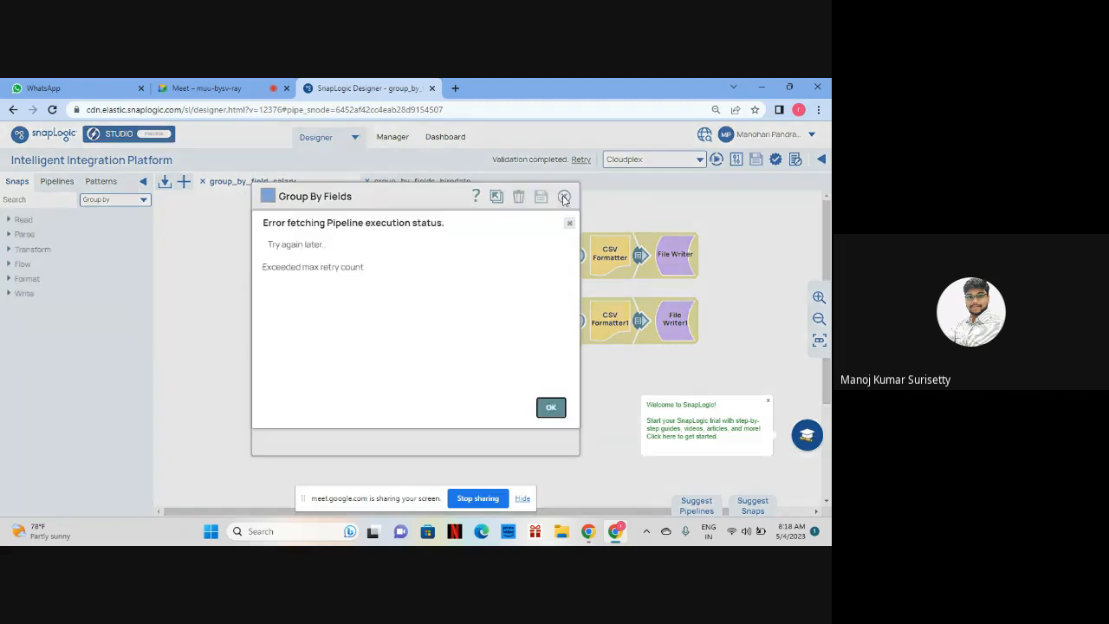
pyautogui.click(551, 407)
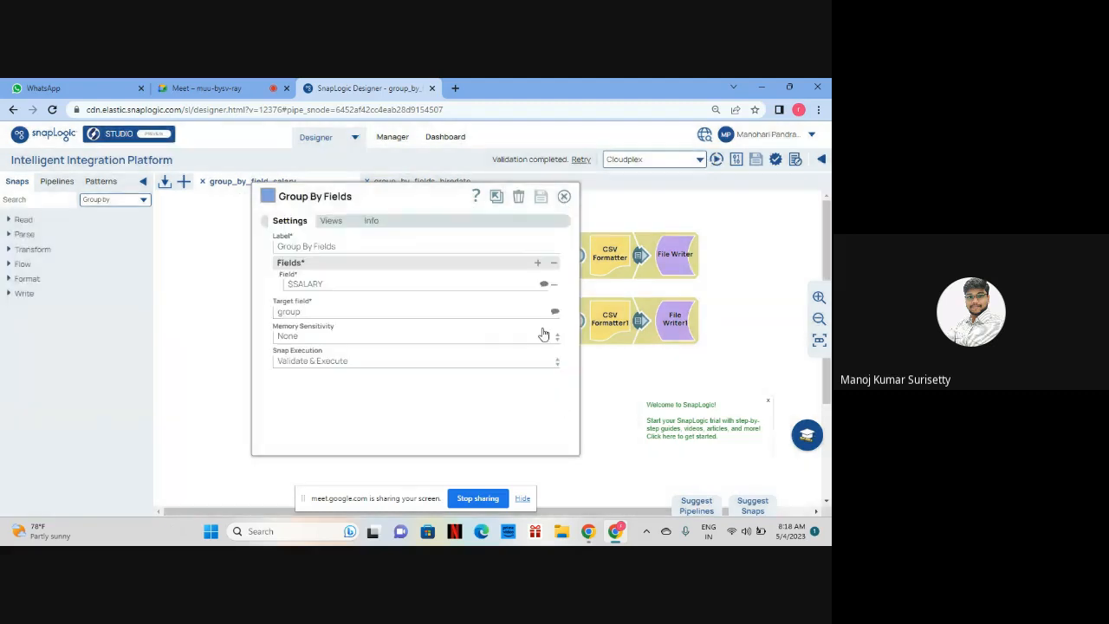
pyautogui.click(564, 197)
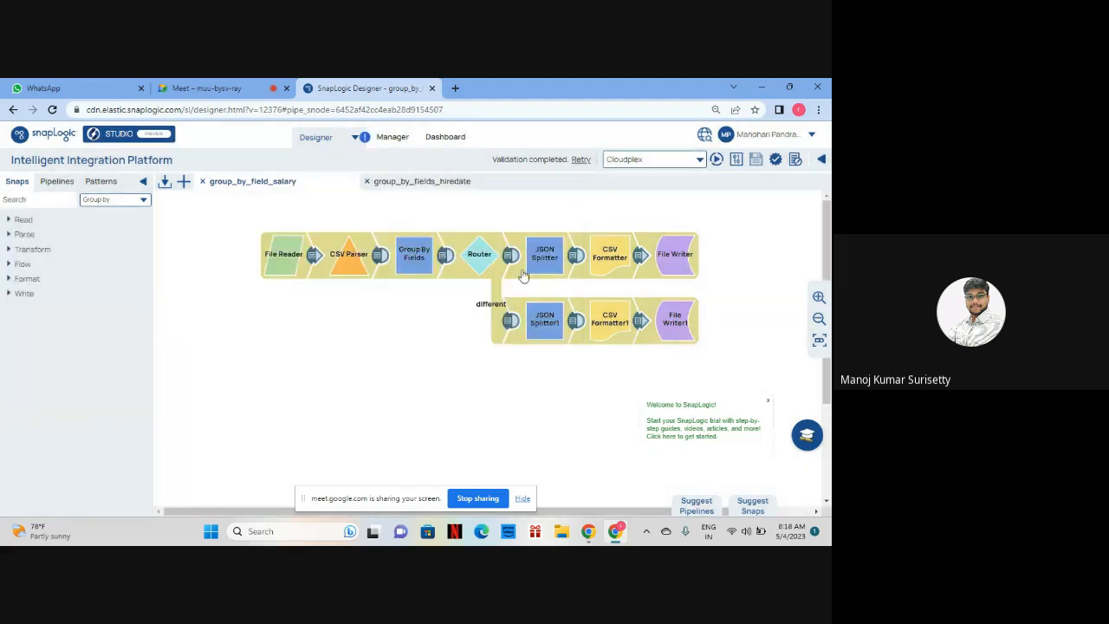
pyautogui.click(414, 260)
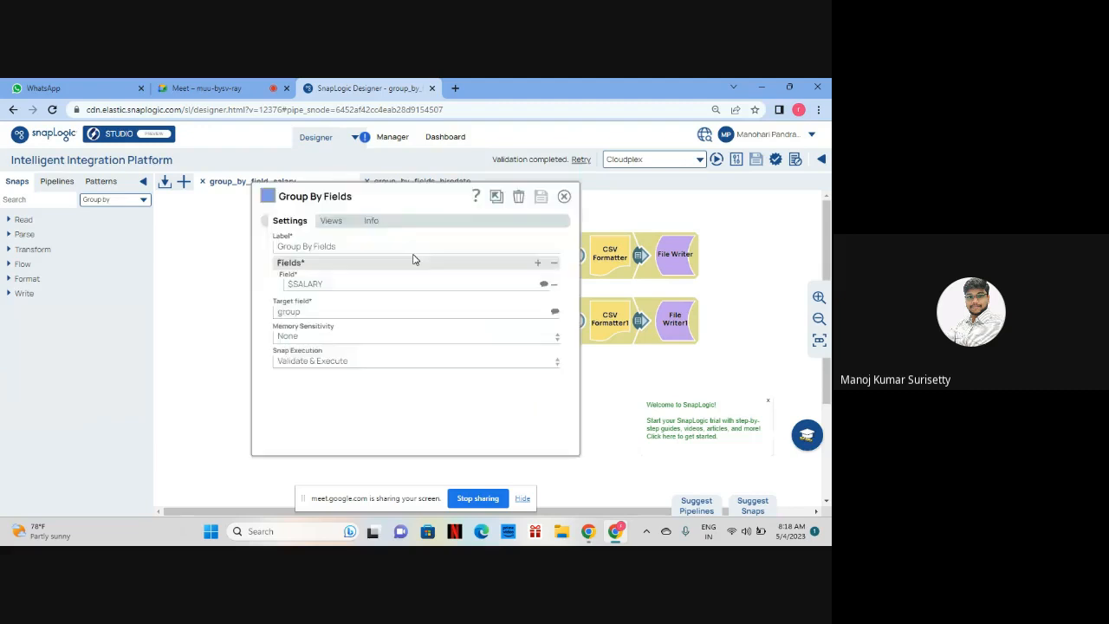
pyautogui.click(564, 196)
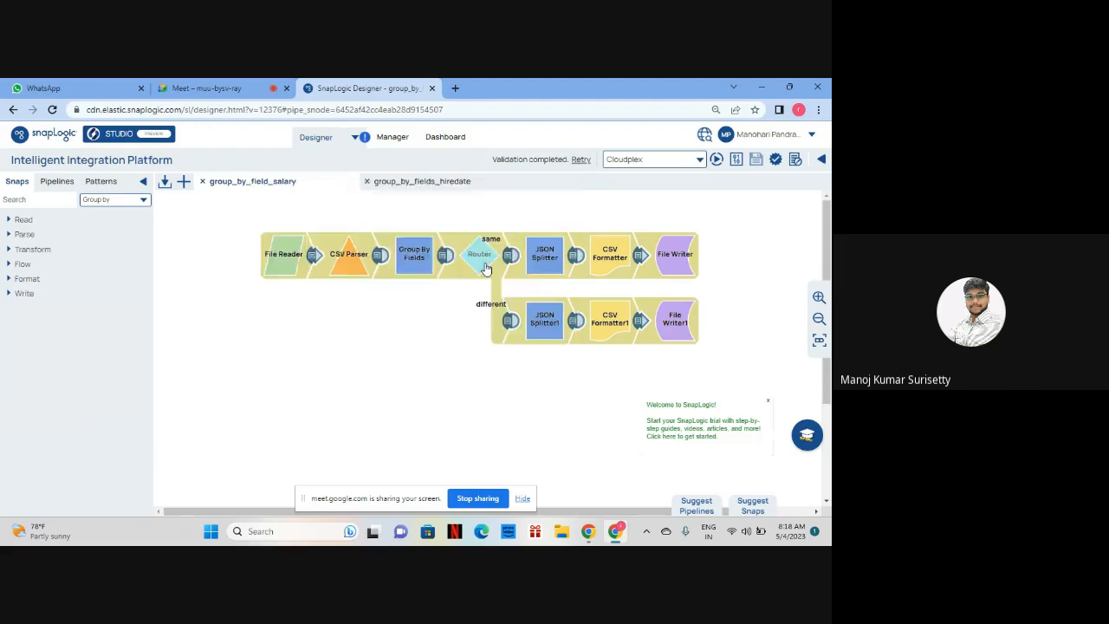
pyautogui.click(487, 268)
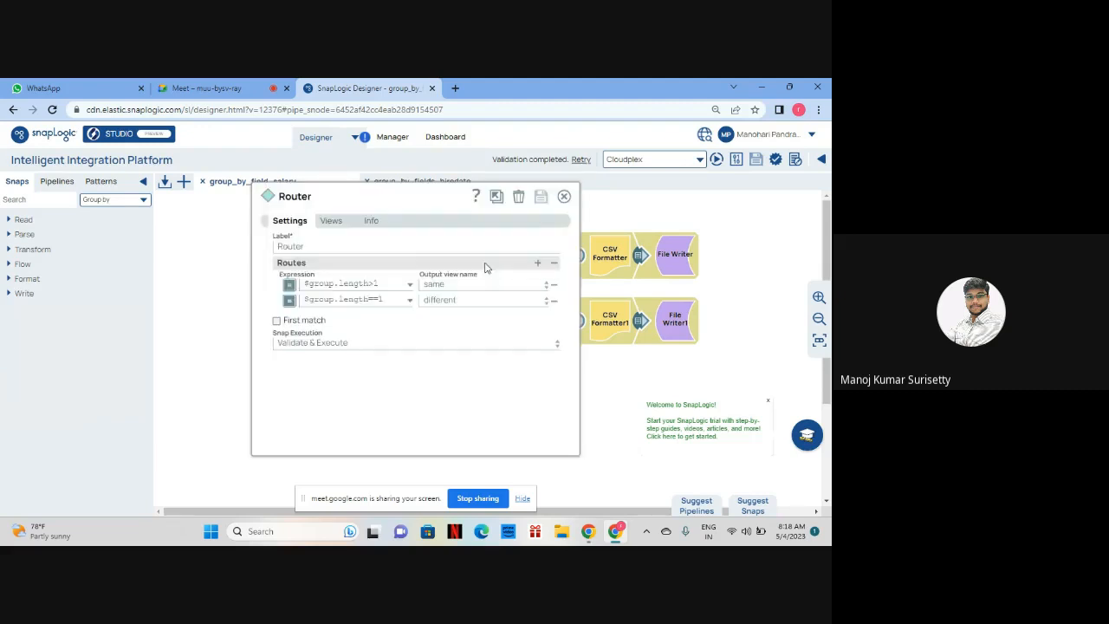
pyautogui.click(564, 197)
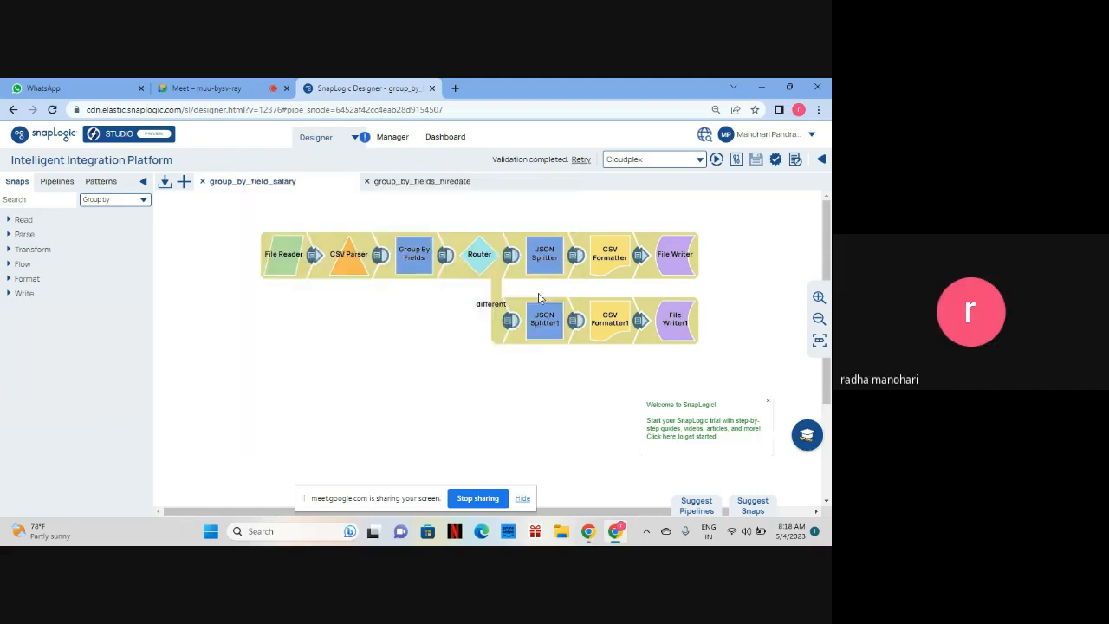
# Step: Preview the JSON Splitter's employee output twice, then return to the Google Meet tab
pyautogui.click(573, 265)
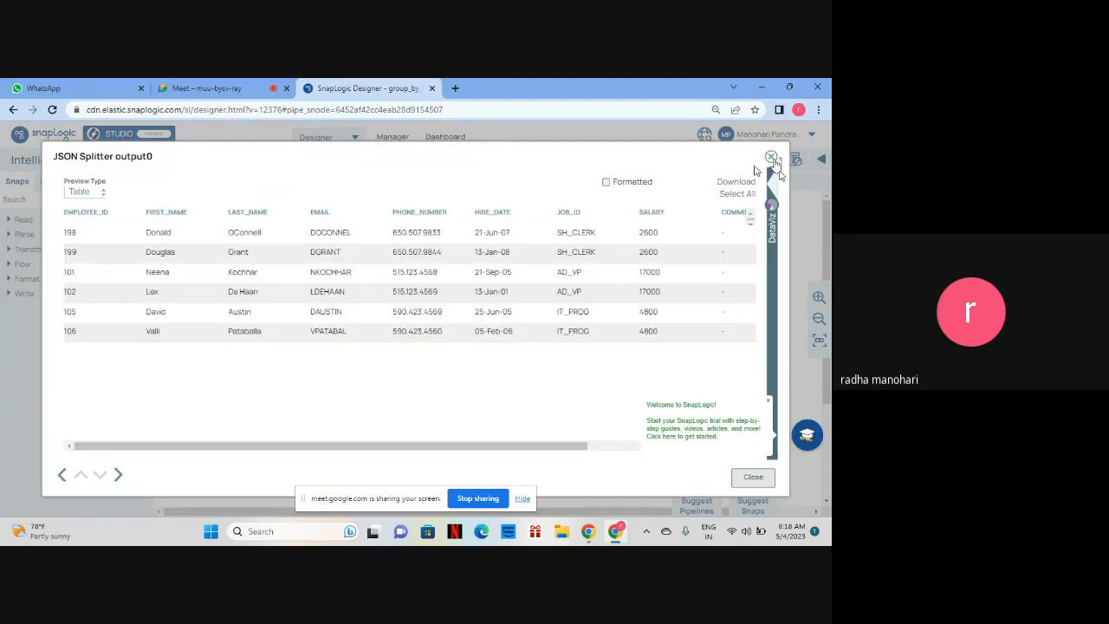
pyautogui.click(772, 158)
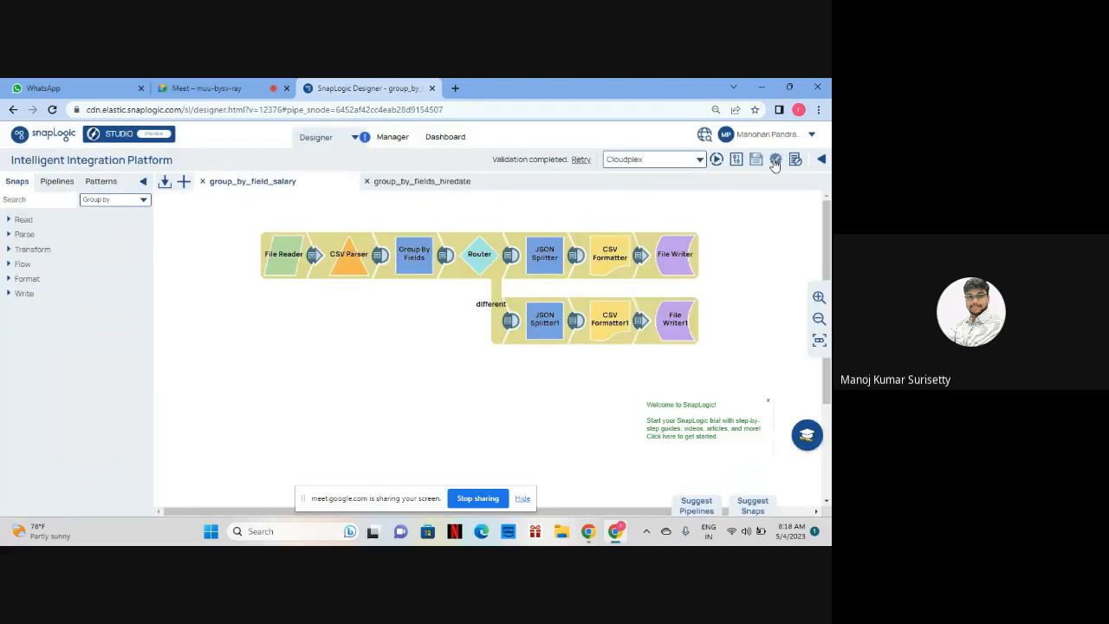
pyautogui.click(576, 255)
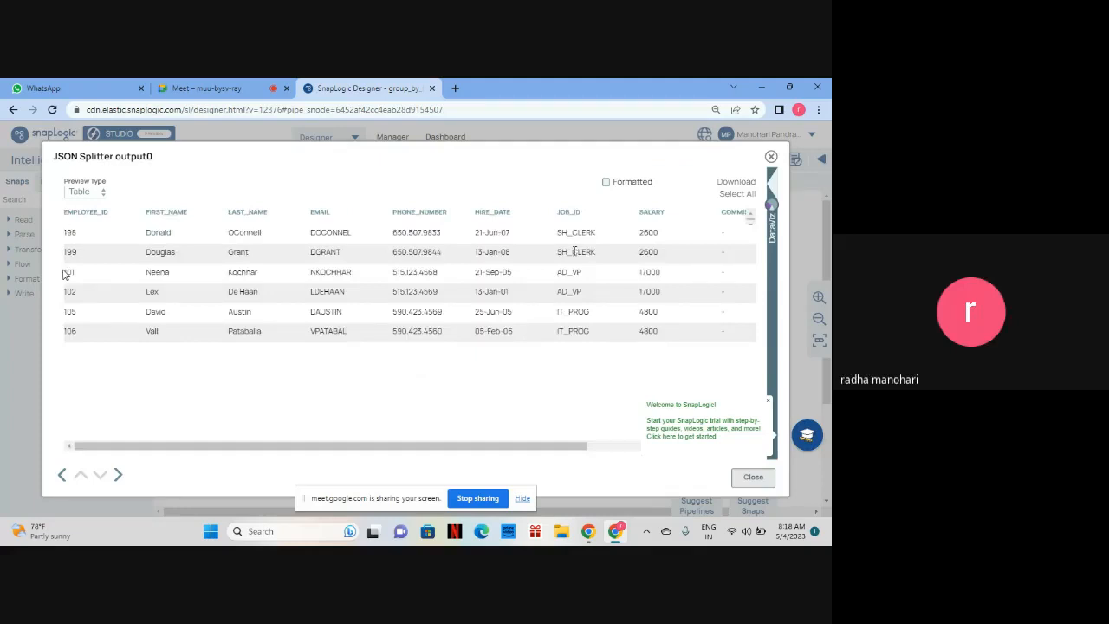
pyautogui.click(772, 157)
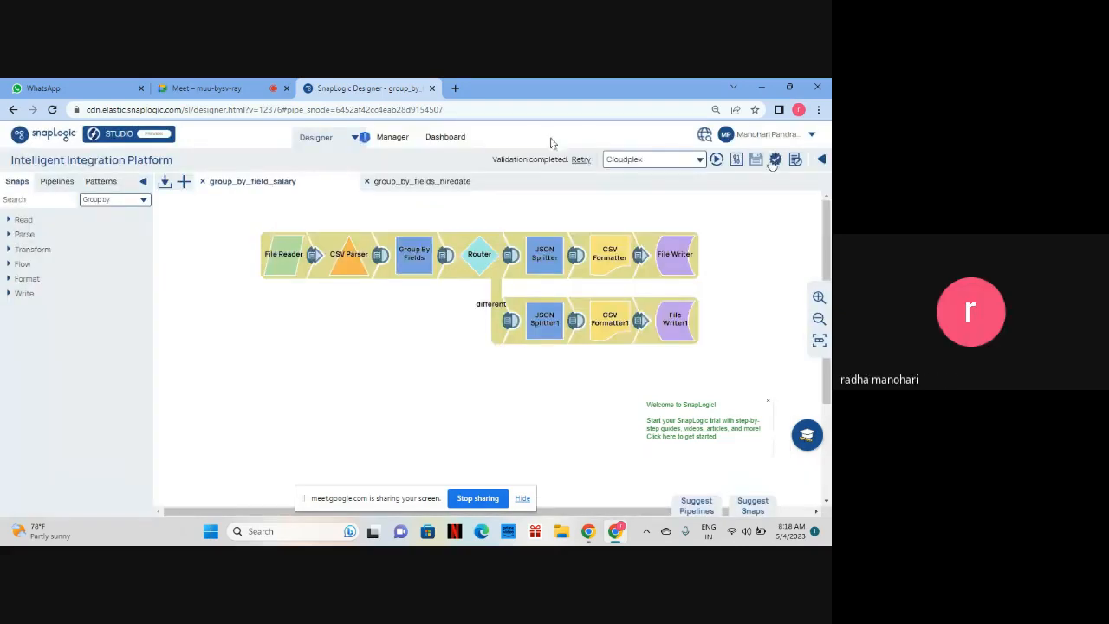
pyautogui.click(249, 90)
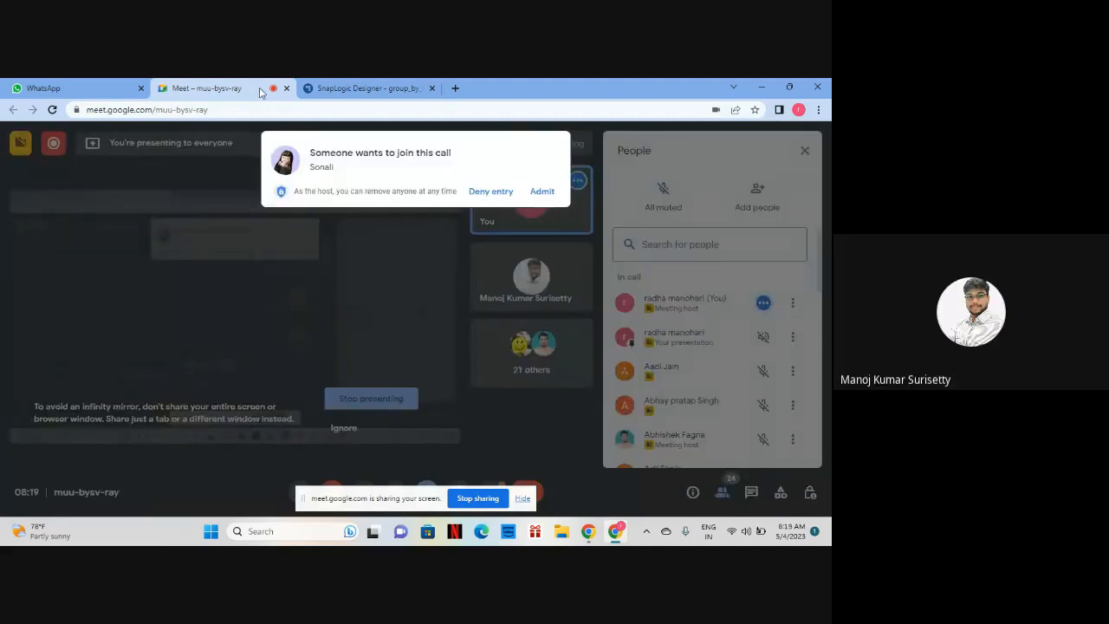
# Step: Return to the SnapLogic Designer tab and end the Google Meet screen share
pyautogui.click(331, 86)
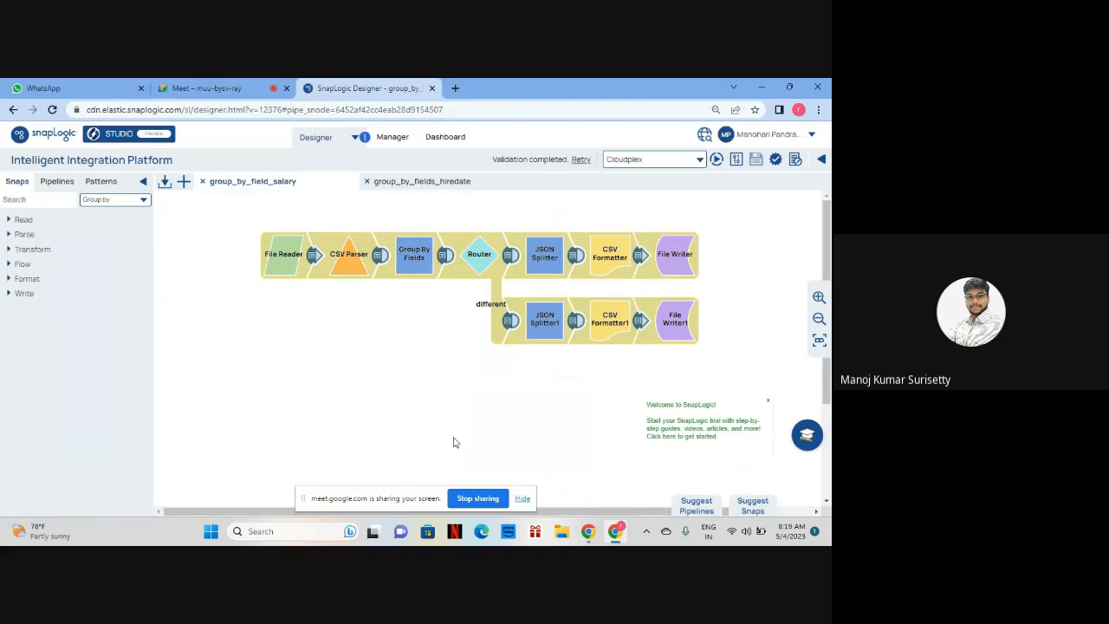
pyautogui.click(476, 498)
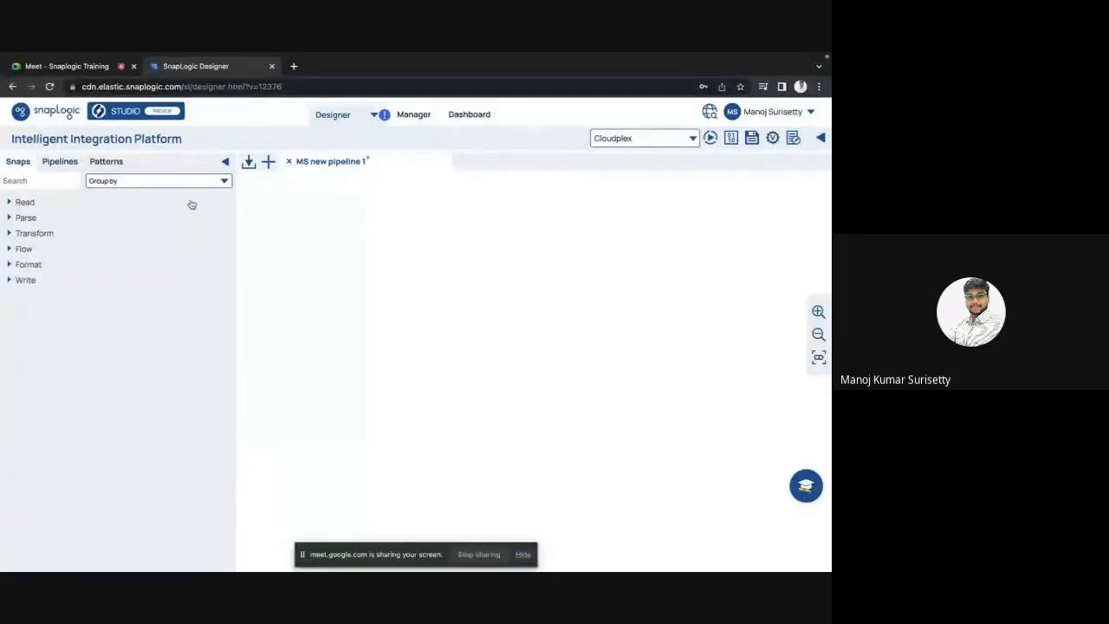
# Step: Open group_by_fields_poc from Sample POC Project and fit the whole pipeline on the canvas
pyautogui.click(50, 164)
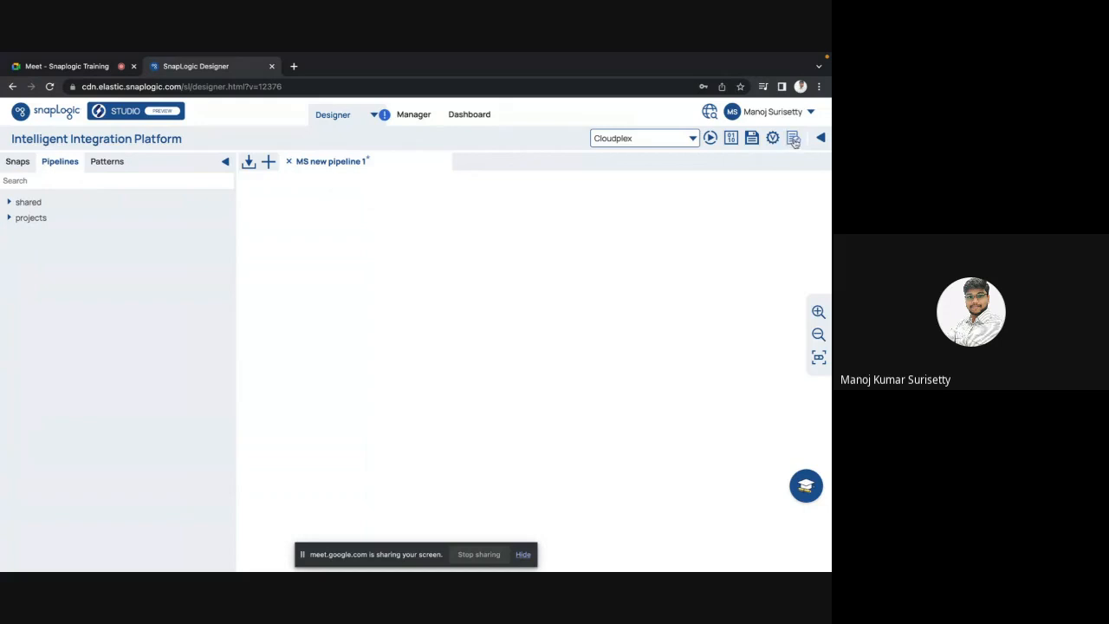
pyautogui.click(16, 219)
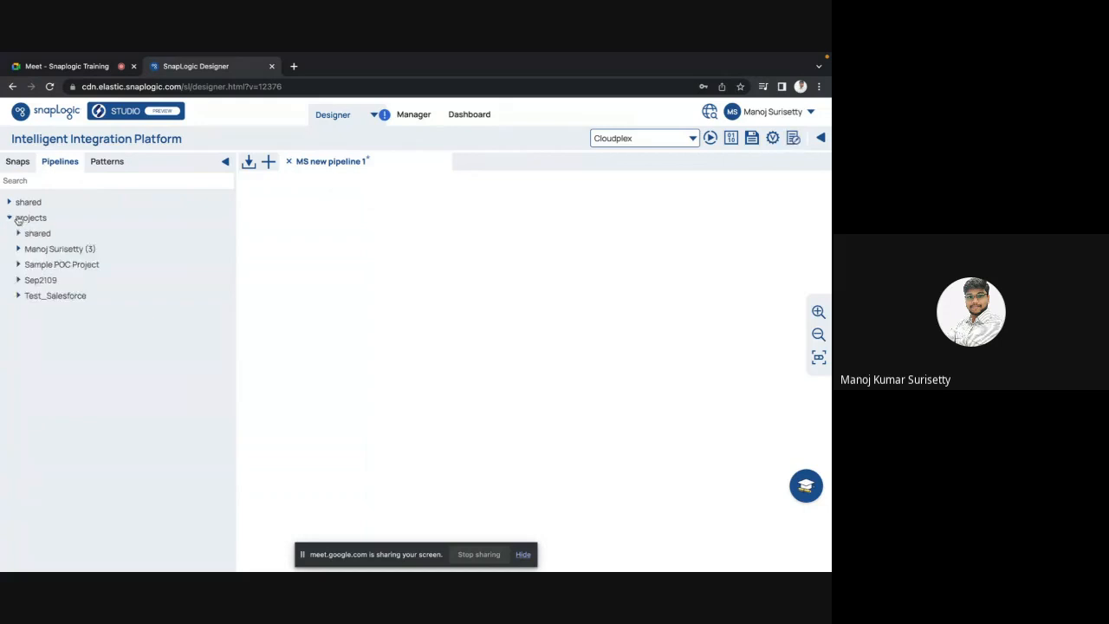
pyautogui.click(39, 267)
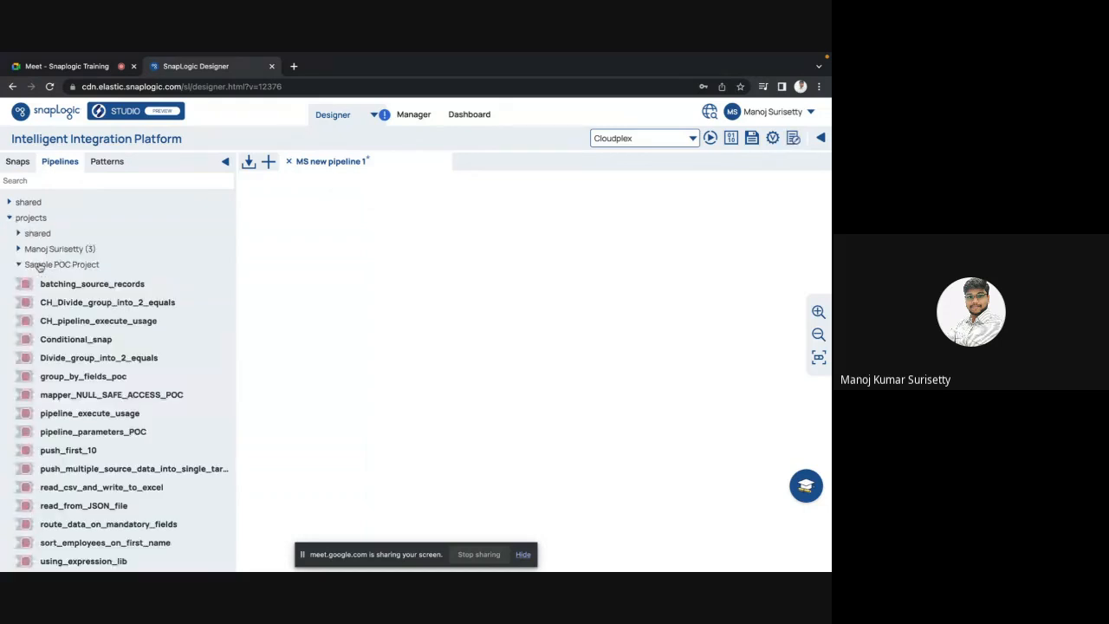
pyautogui.click(74, 379)
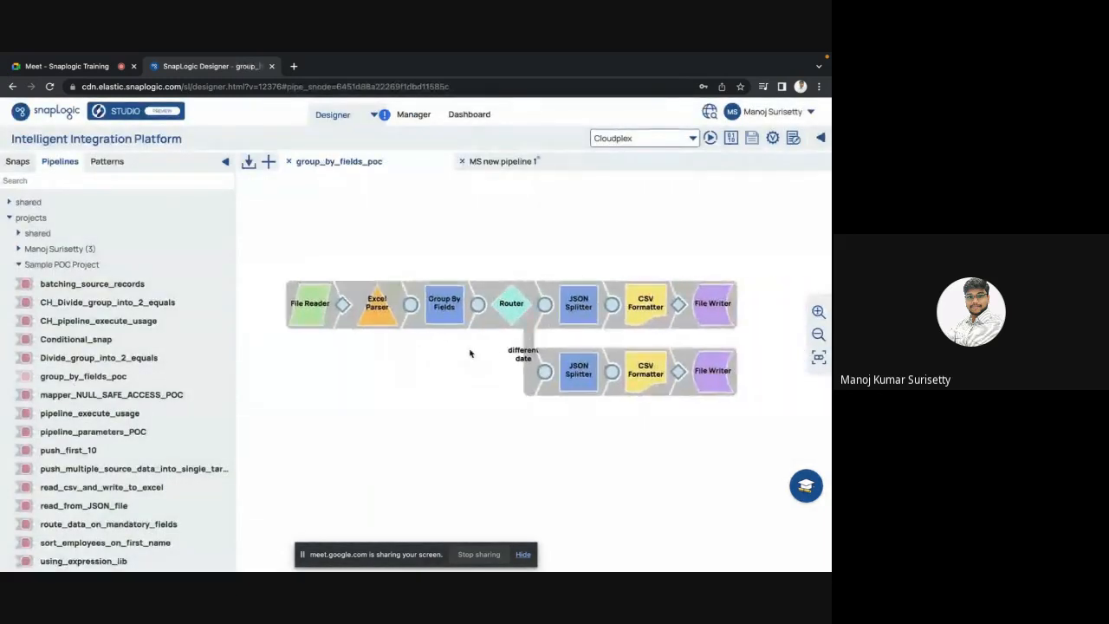
pyautogui.click(226, 163)
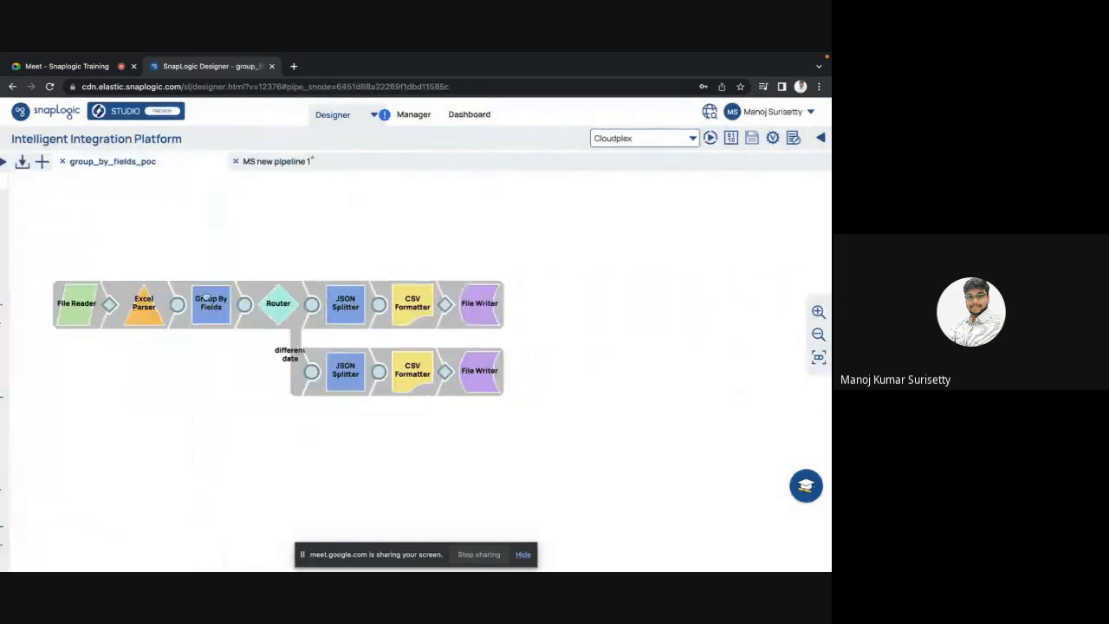
pyautogui.click(816, 363)
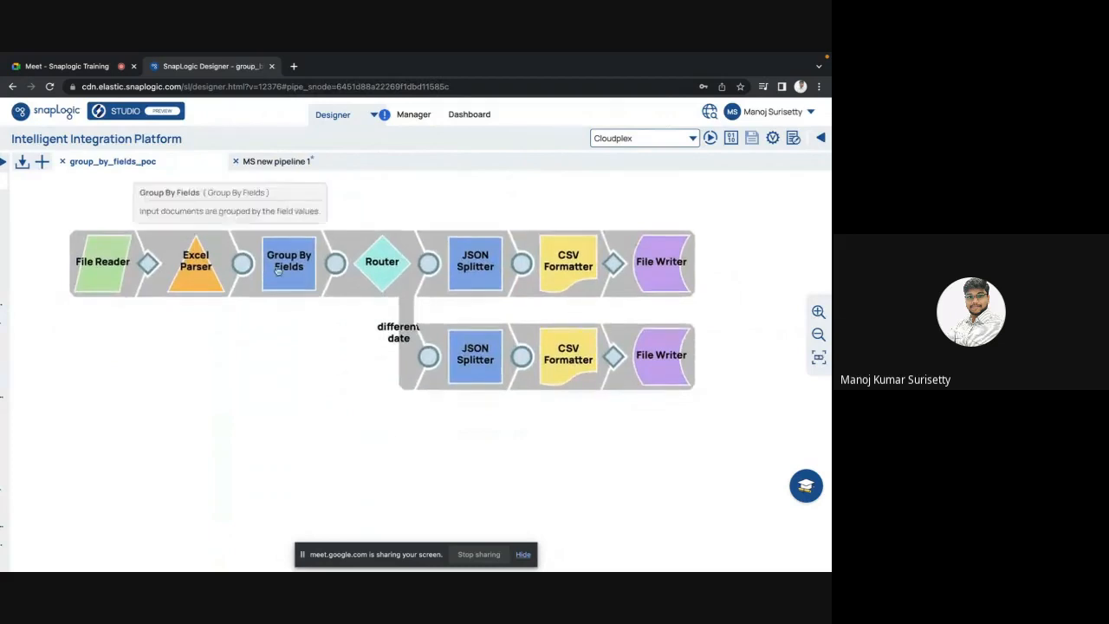
# Step: Change the Group By Fields snap's grouping field to SALARY and save the pipeline
pyautogui.click(279, 270)
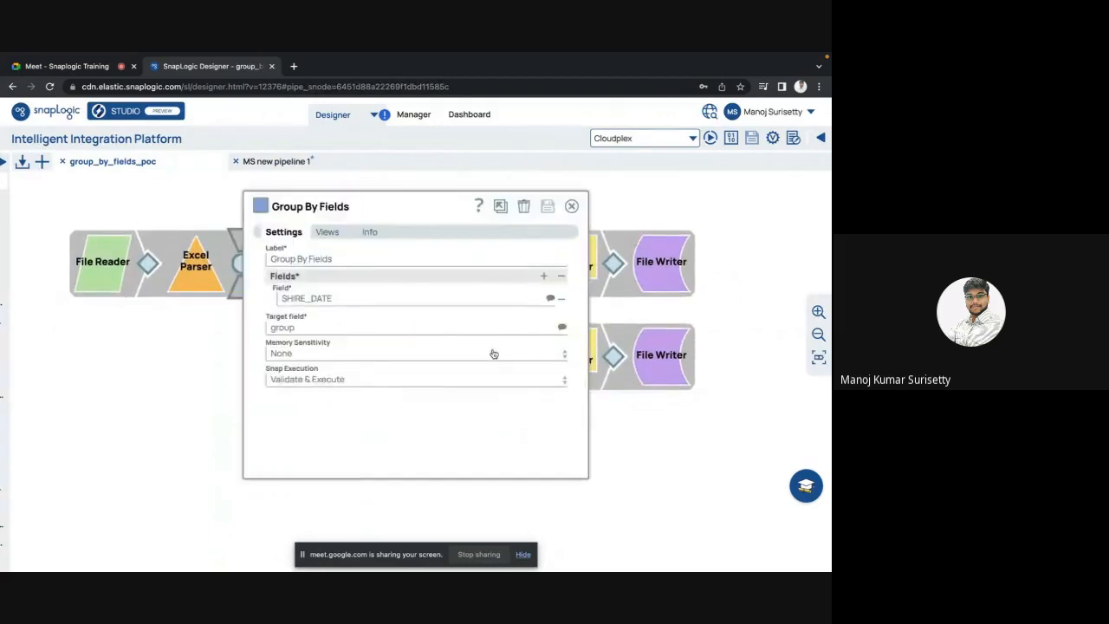
pyautogui.click(553, 299)
pyautogui.press('Escape')
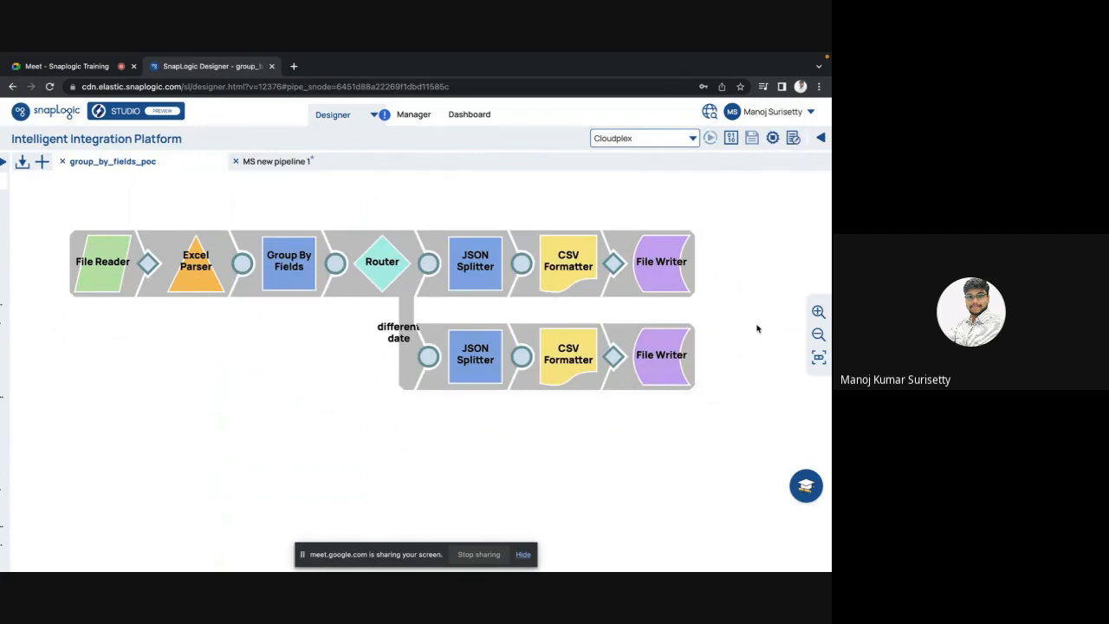
pyautogui.click(276, 261)
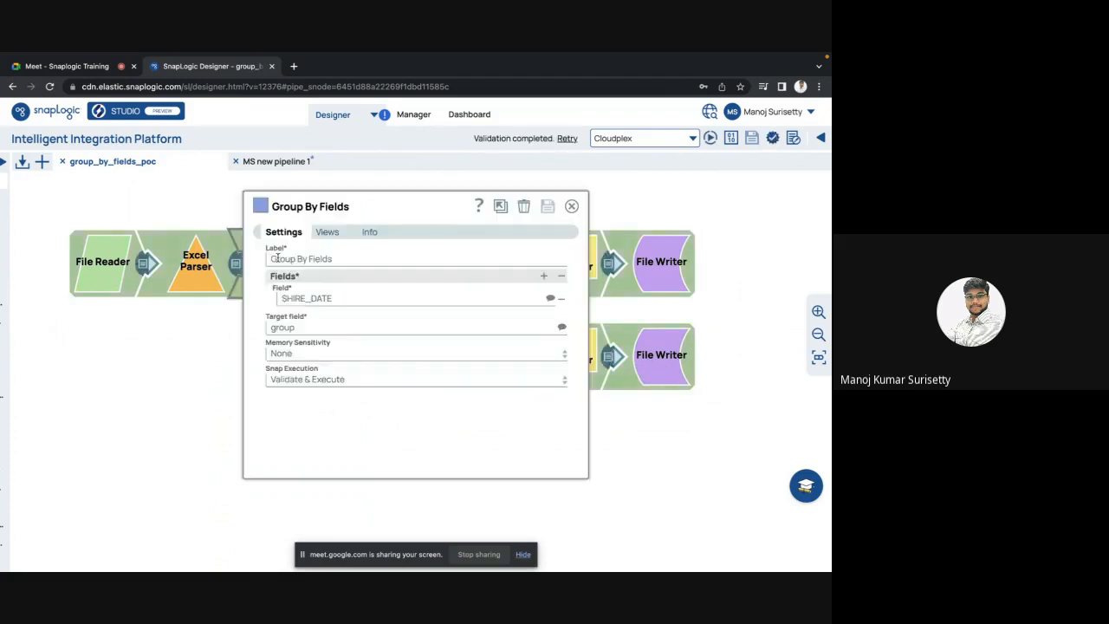
pyautogui.click(550, 299)
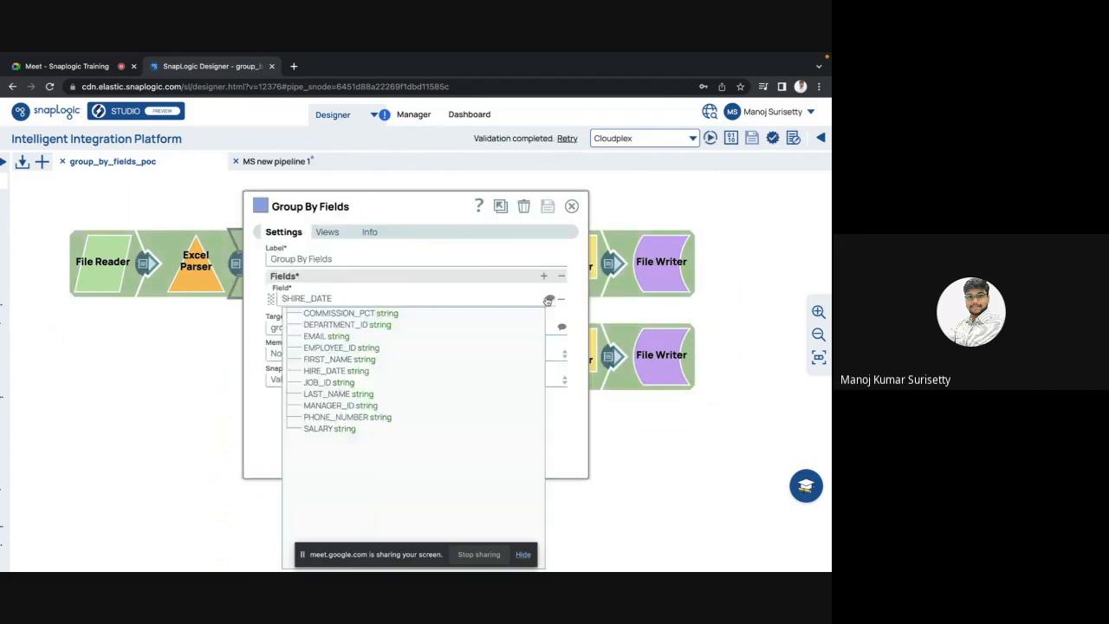
pyautogui.click(333, 428)
pyautogui.click(572, 205)
pyautogui.click(522, 384)
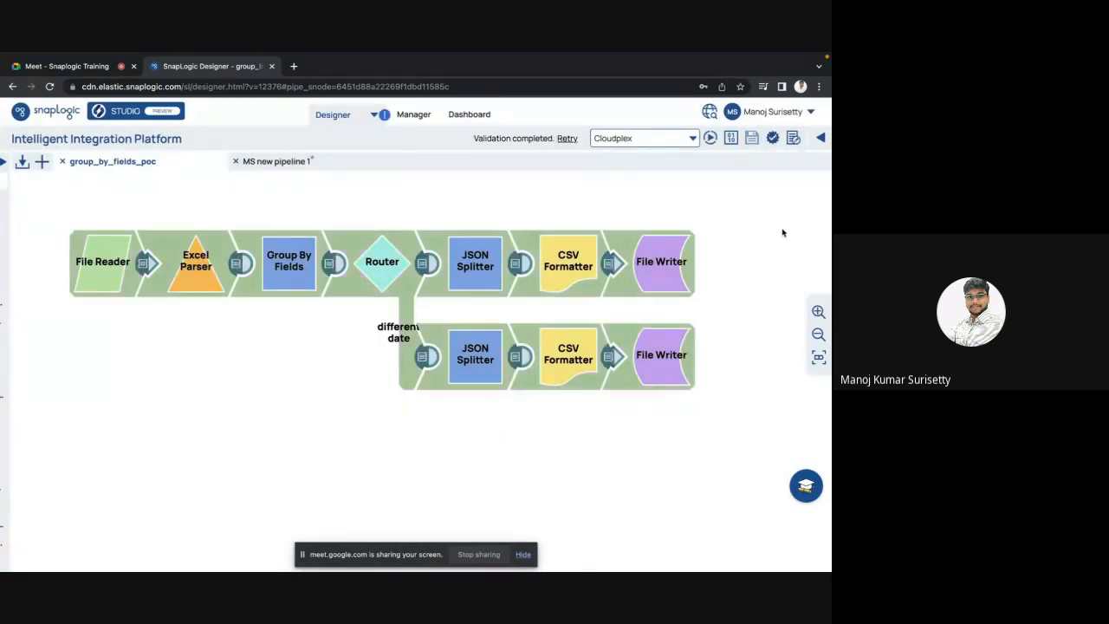
pyautogui.click(518, 263)
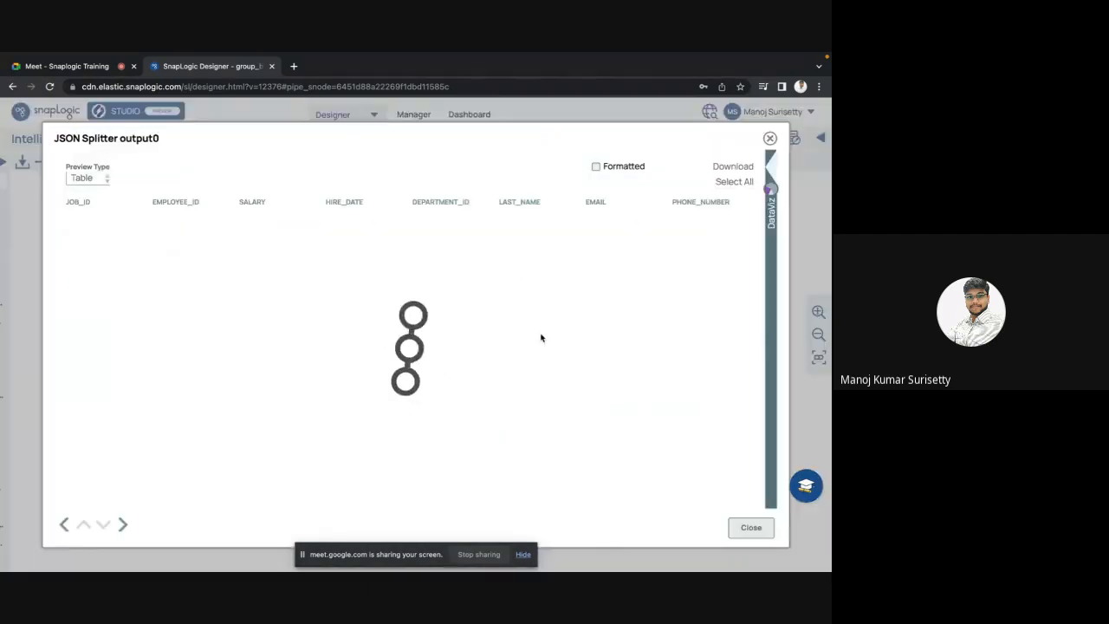
pyautogui.hscroll(3, 540, 336)
pyautogui.hscroll(1, 540, 336)
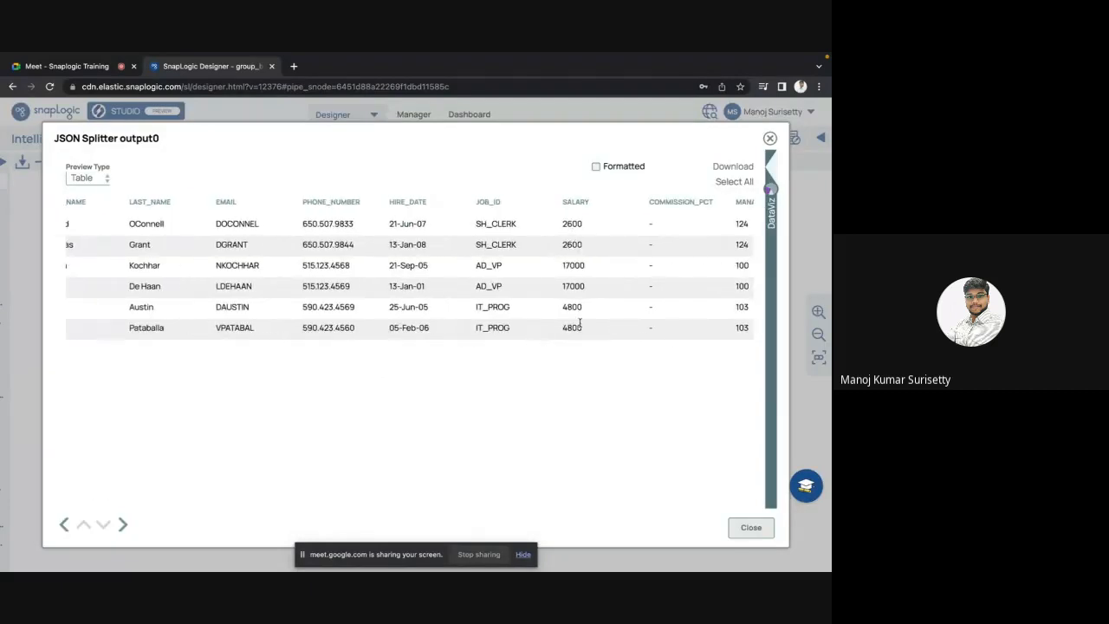
pyautogui.press('Escape')
pyautogui.click(520, 357)
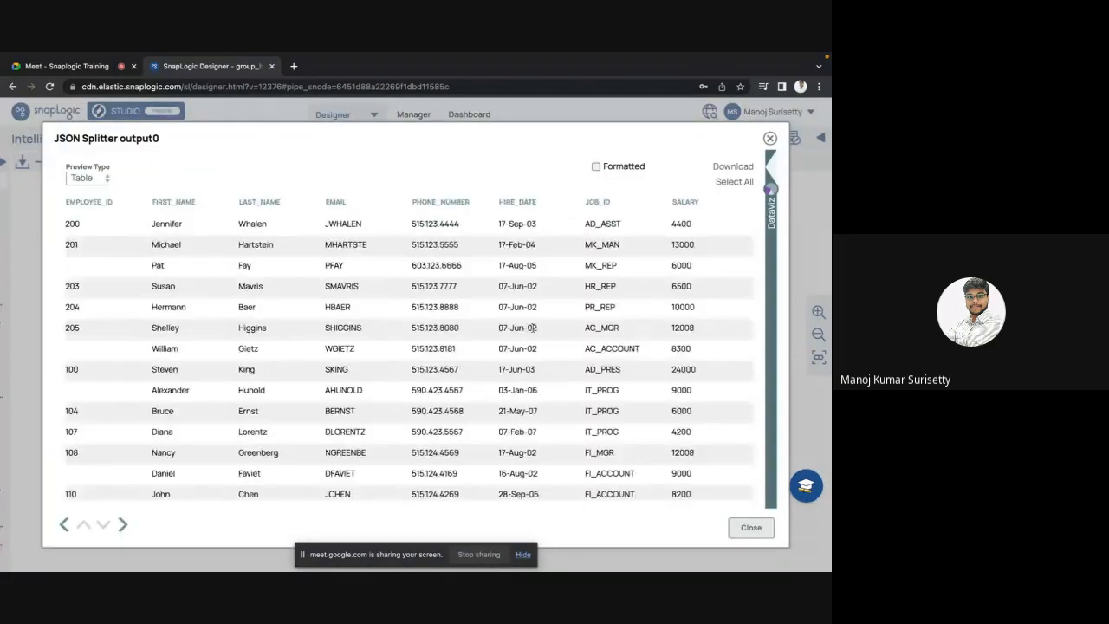
pyautogui.hscroll(5, 535, 304)
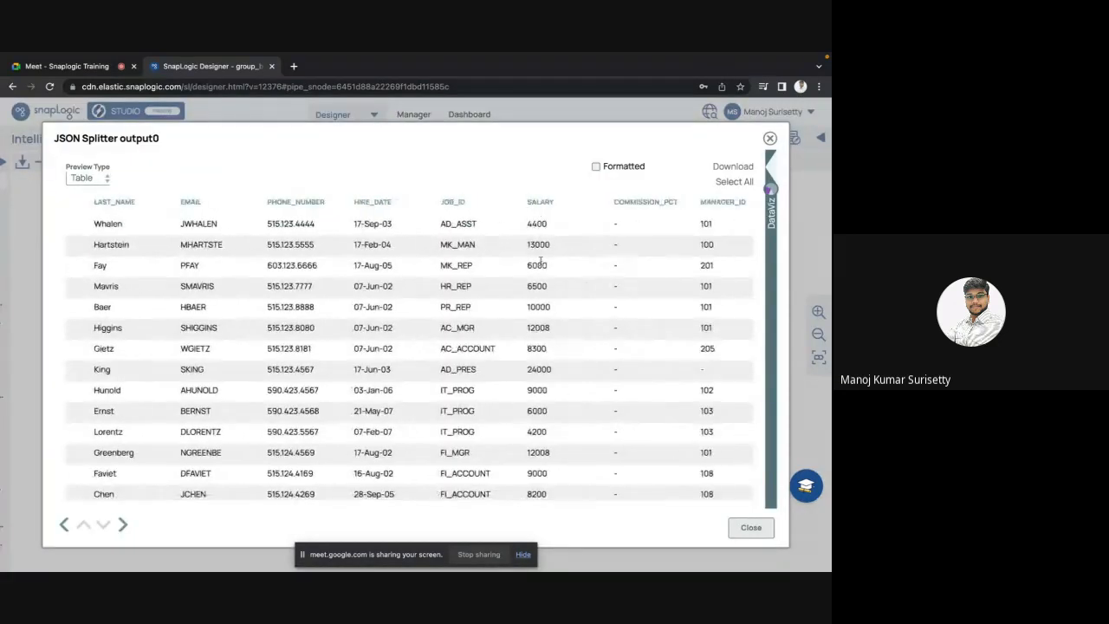
pyautogui.scroll(-2, 544, 338)
pyautogui.scroll(-5, 544, 338)
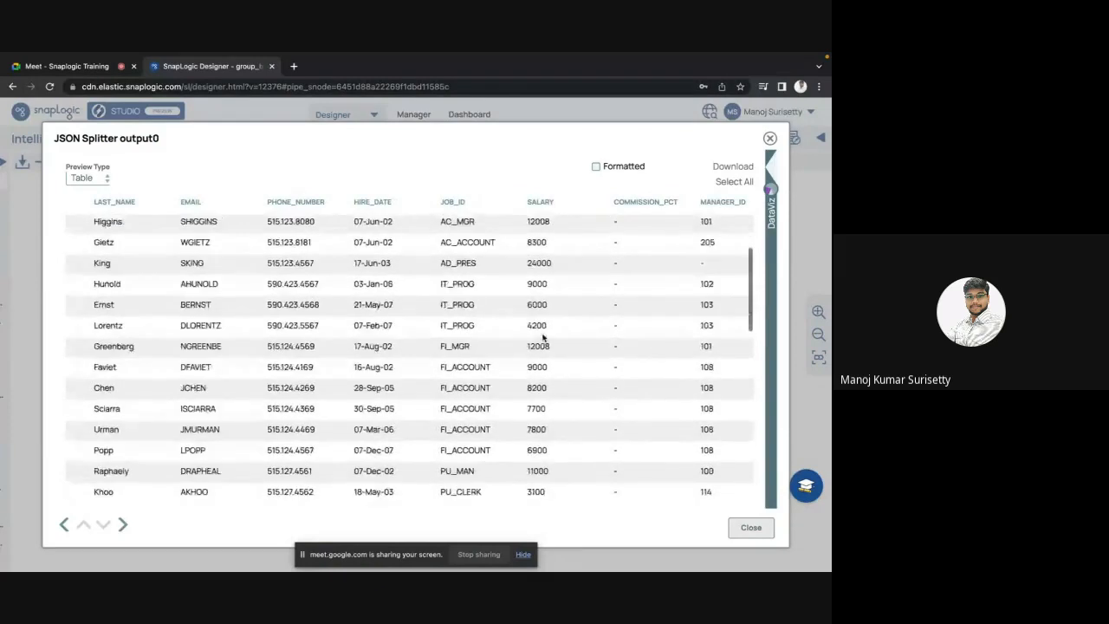
pyautogui.scroll(-5, 543, 338)
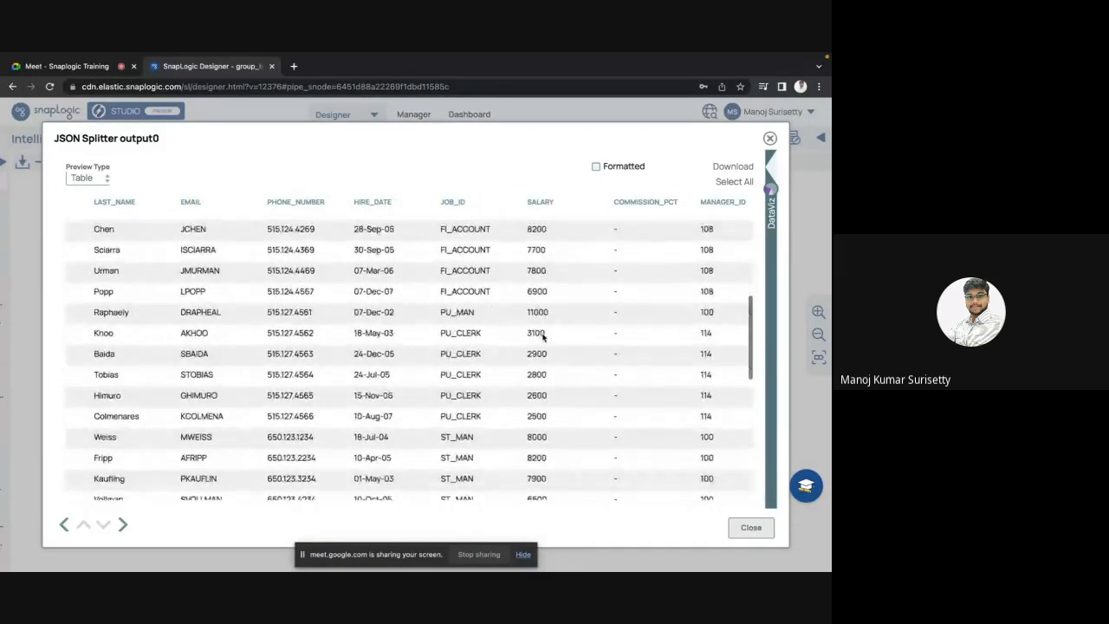
pyautogui.scroll(-5, 544, 338)
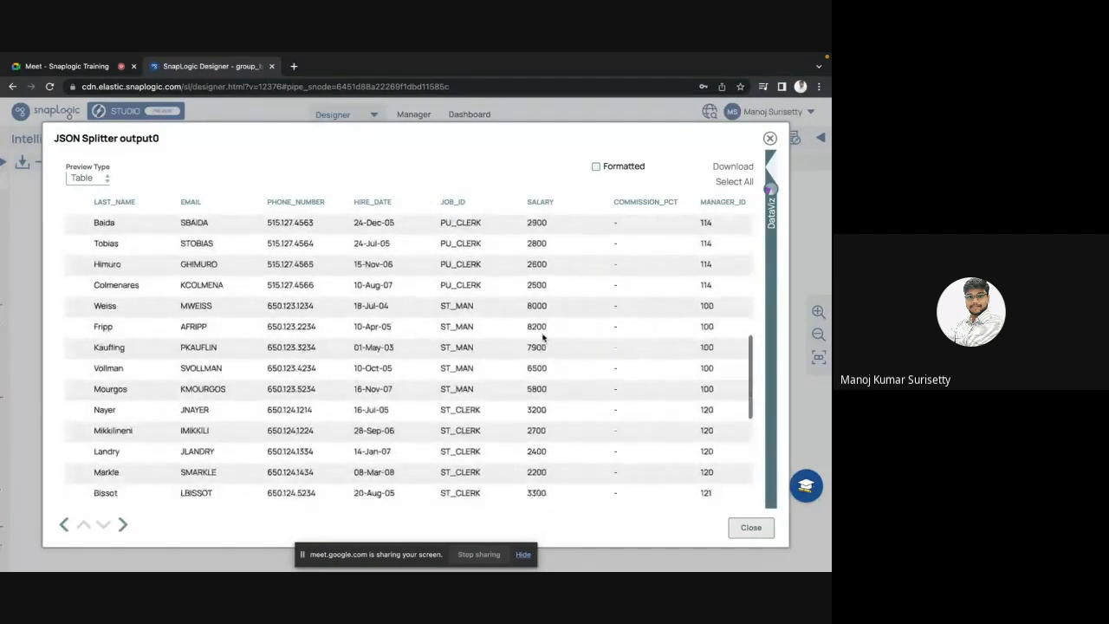
pyautogui.scroll(-5, 543, 338)
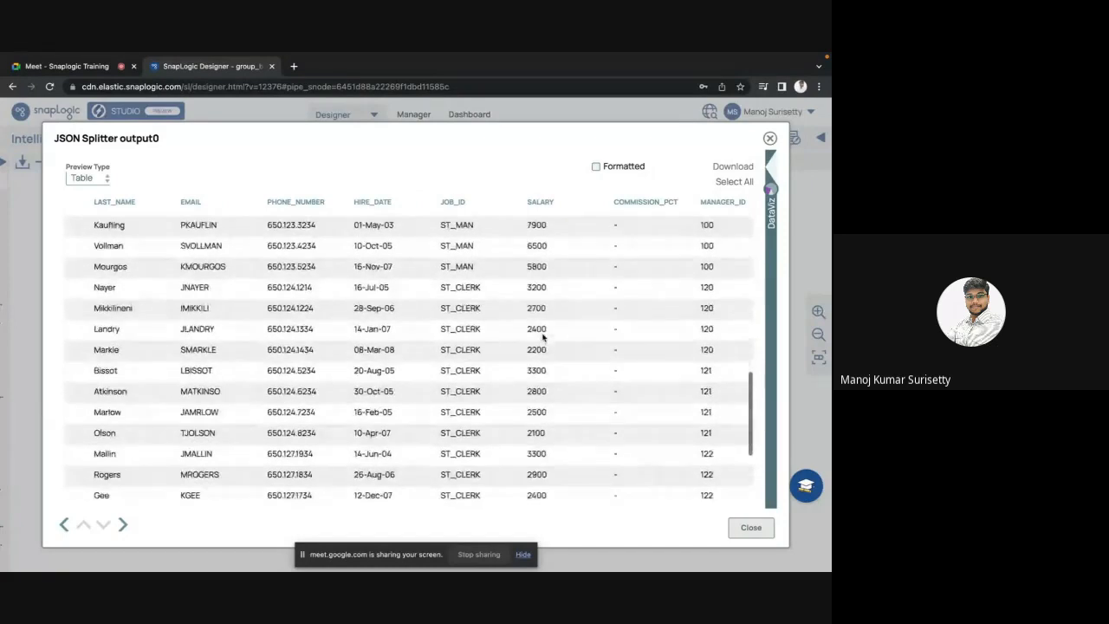
pyautogui.scroll(-1, 544, 338)
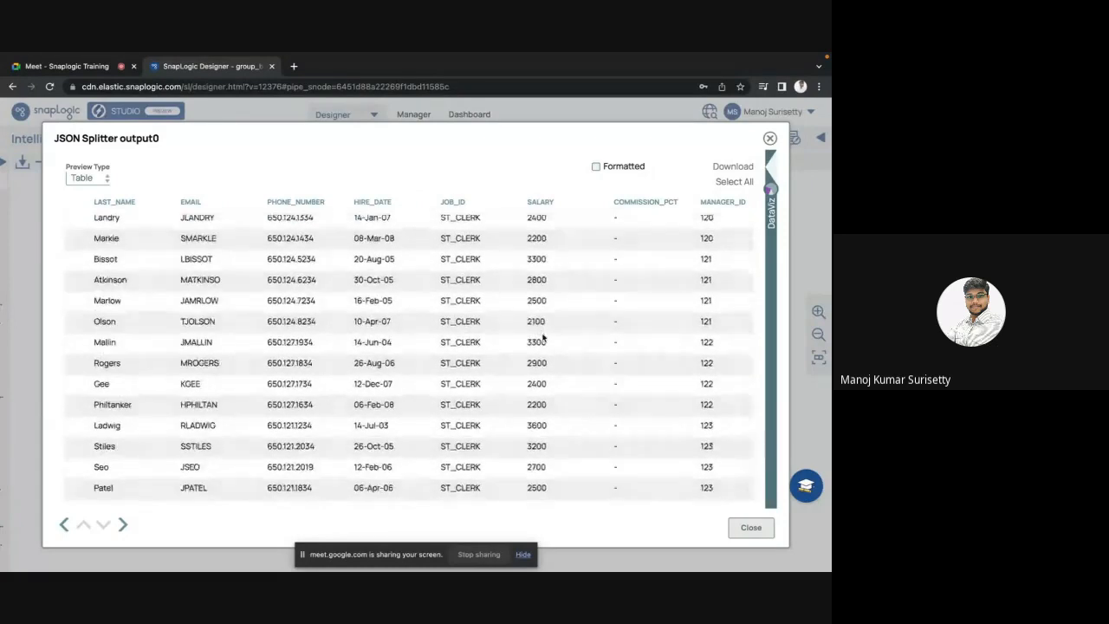
pyautogui.doubleClick(538, 404)
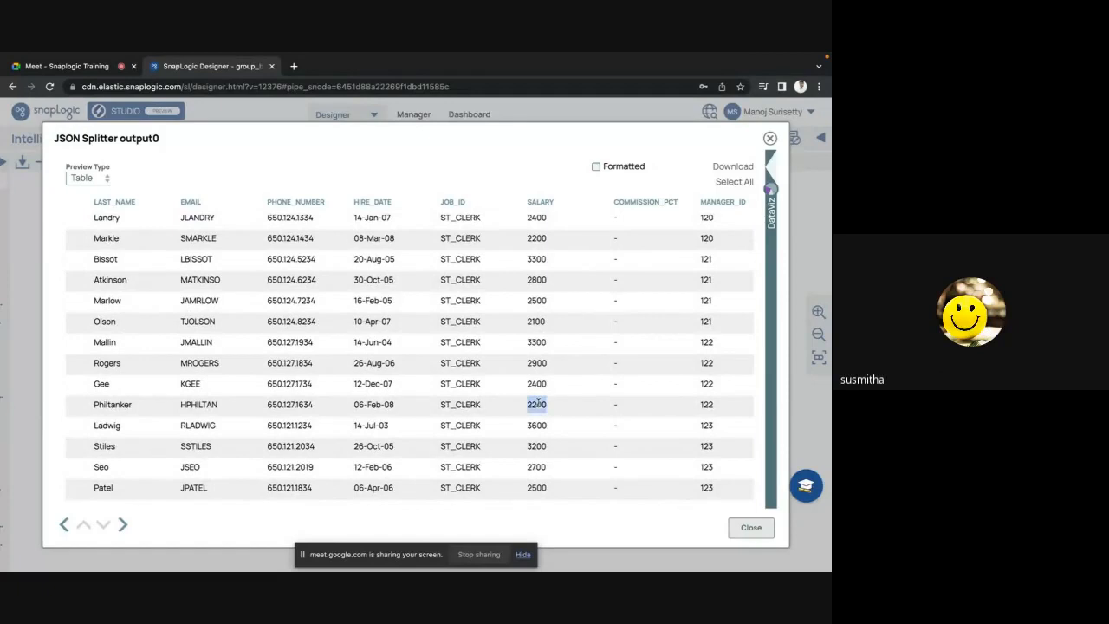
pyautogui.doubleClick(537, 238)
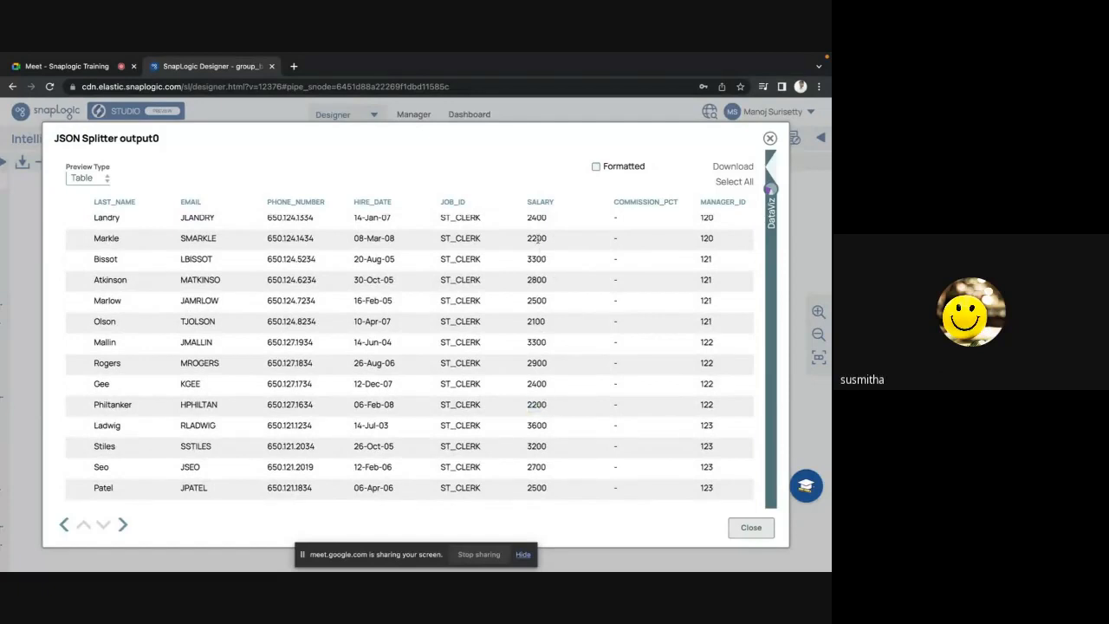
pyautogui.doubleClick(538, 342)
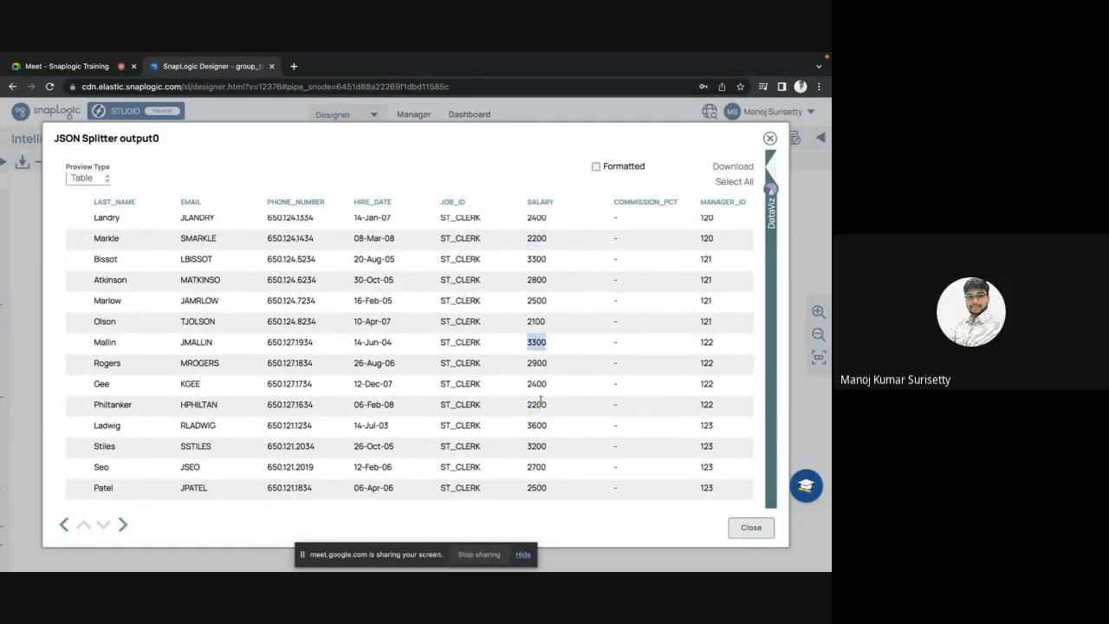
pyautogui.press('Escape')
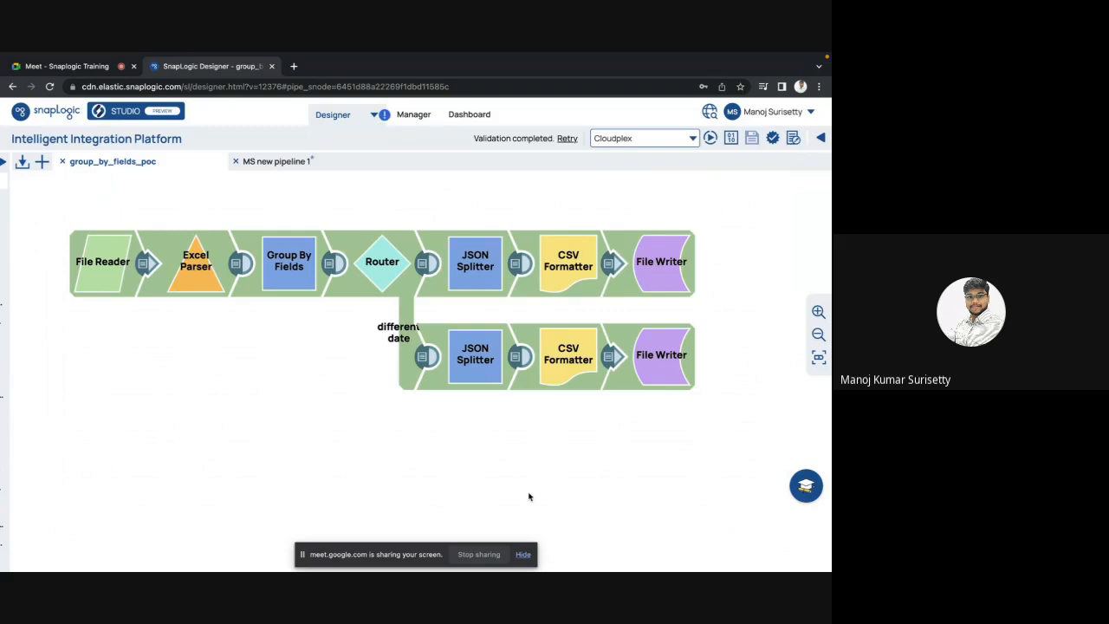
pyautogui.click(523, 555)
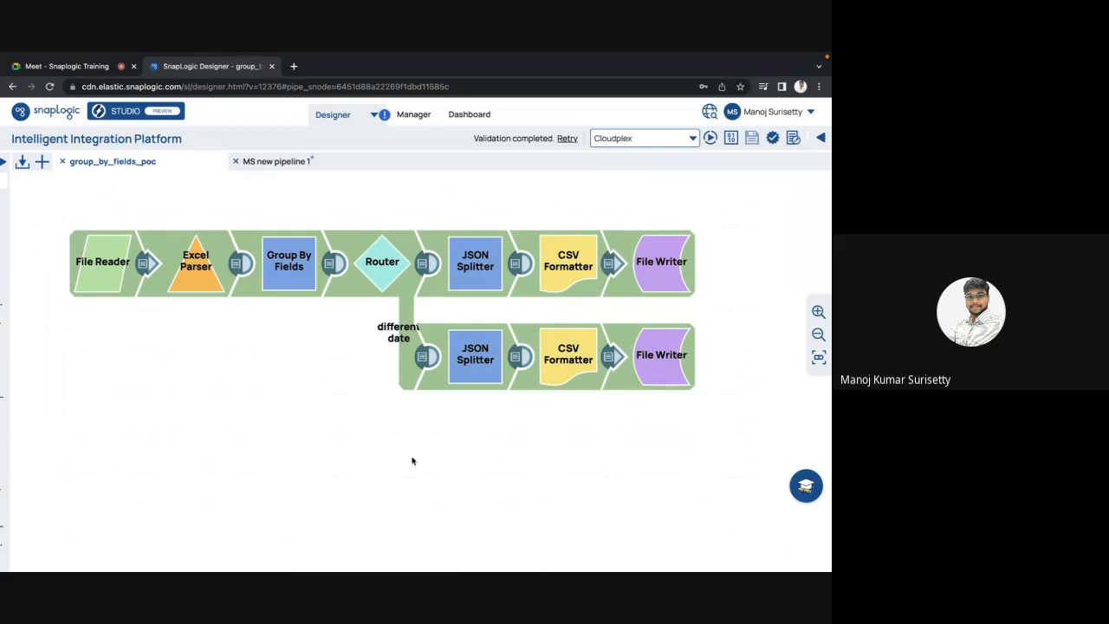
pyautogui.click(291, 259)
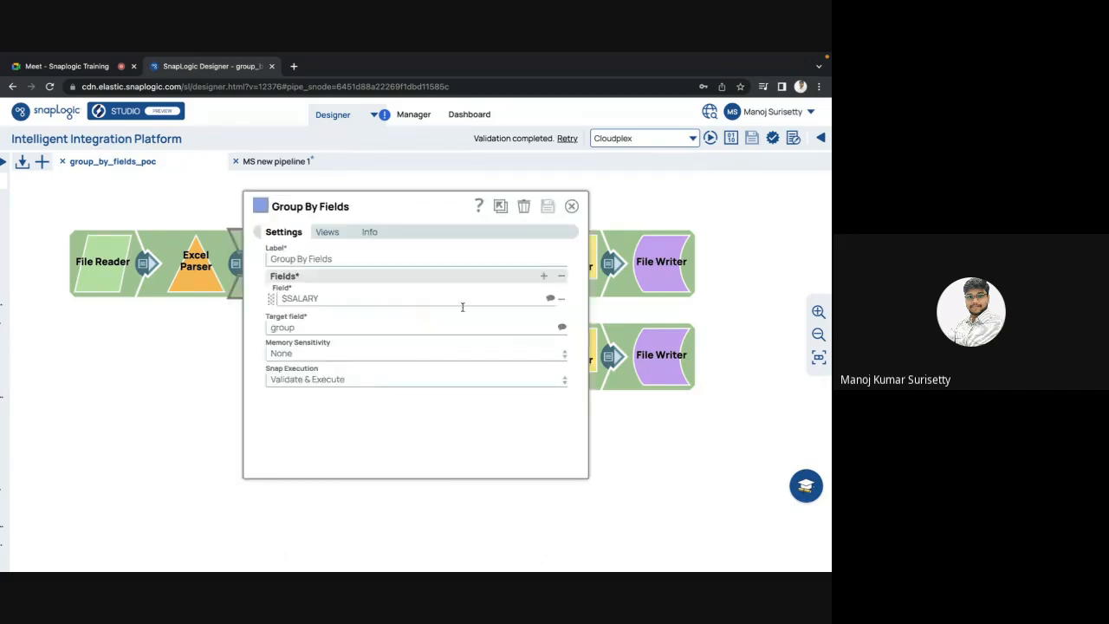
pyautogui.click(572, 206)
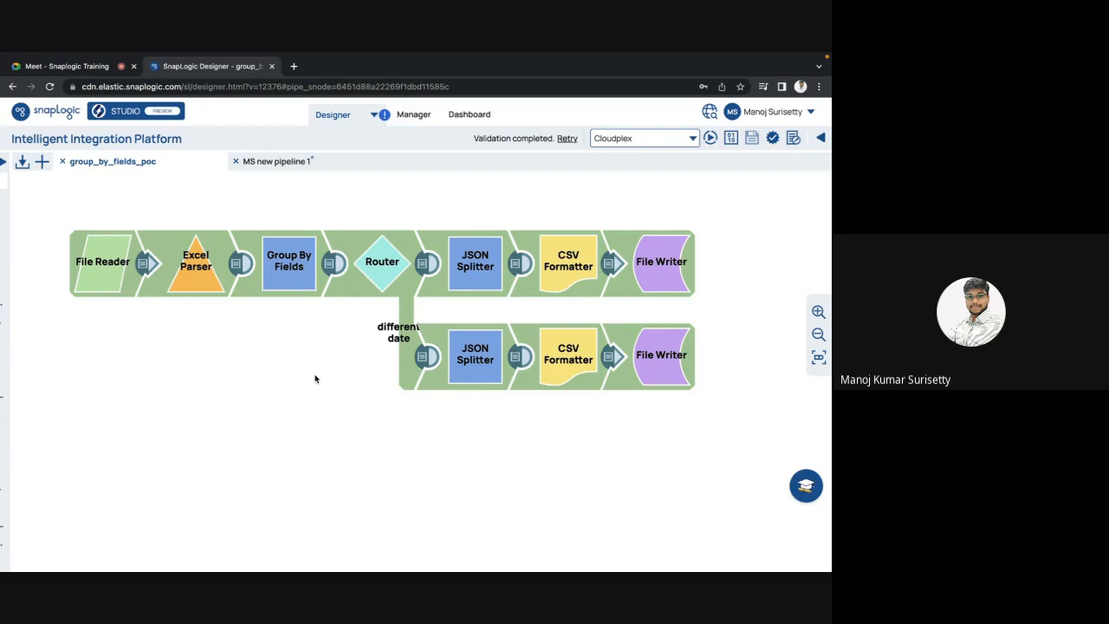
pyautogui.click(330, 266)
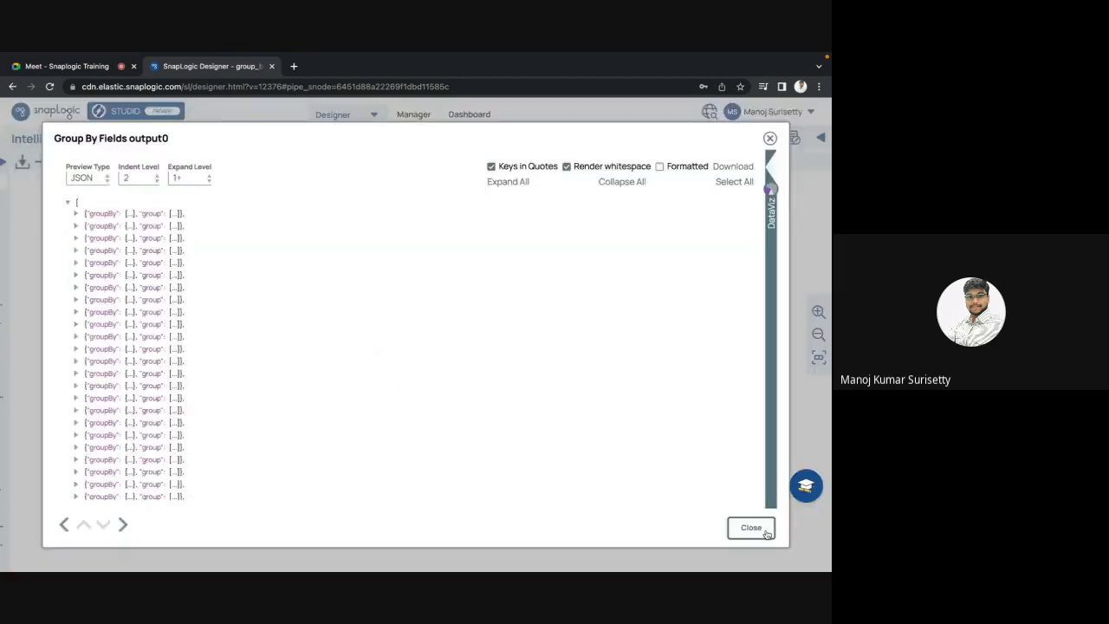
pyautogui.click(767, 534)
pyautogui.click(519, 267)
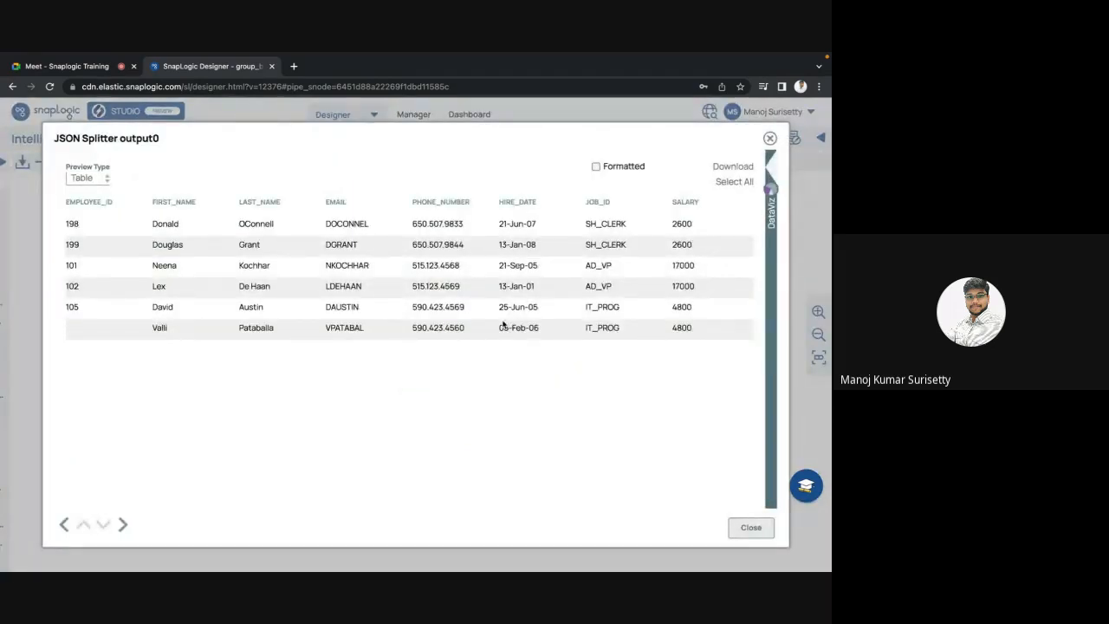
pyautogui.hscroll(1, 505, 322)
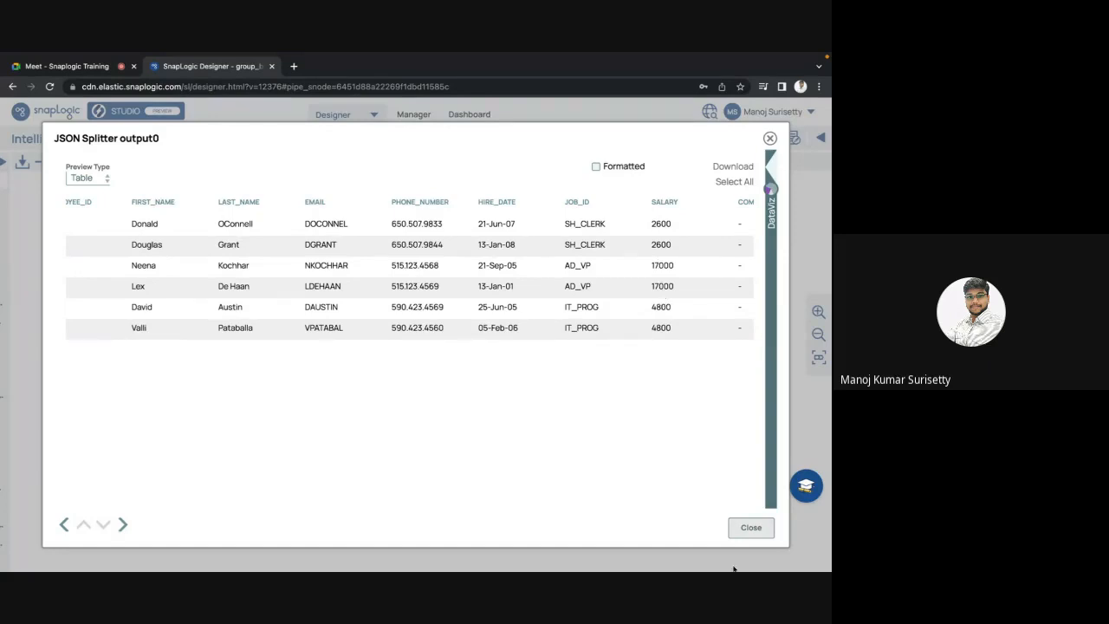
pyautogui.click(749, 529)
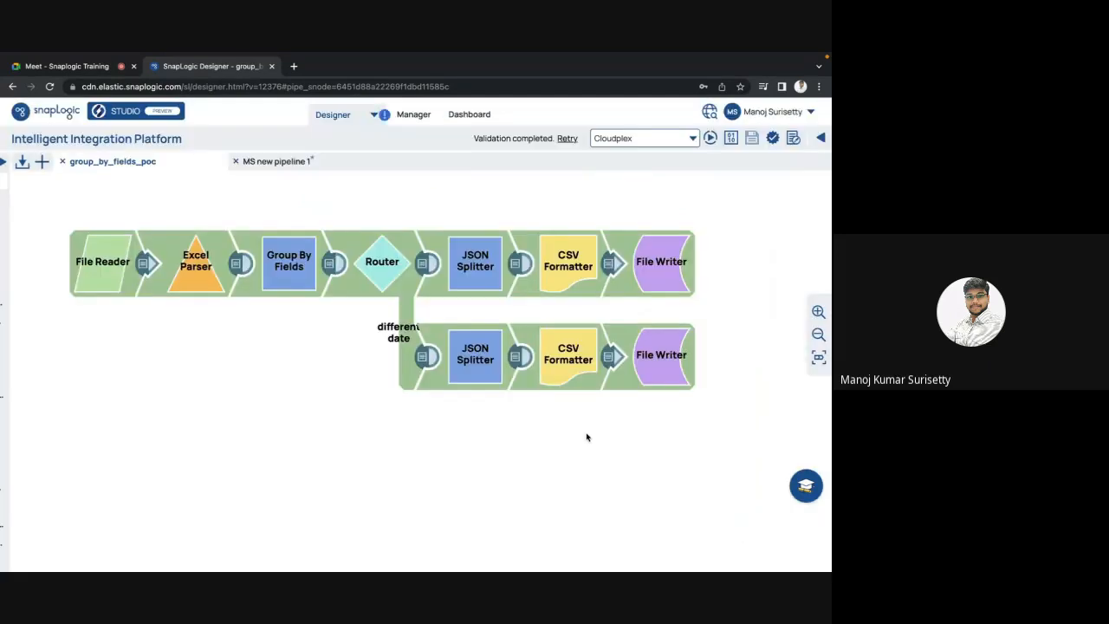
pyautogui.click(516, 361)
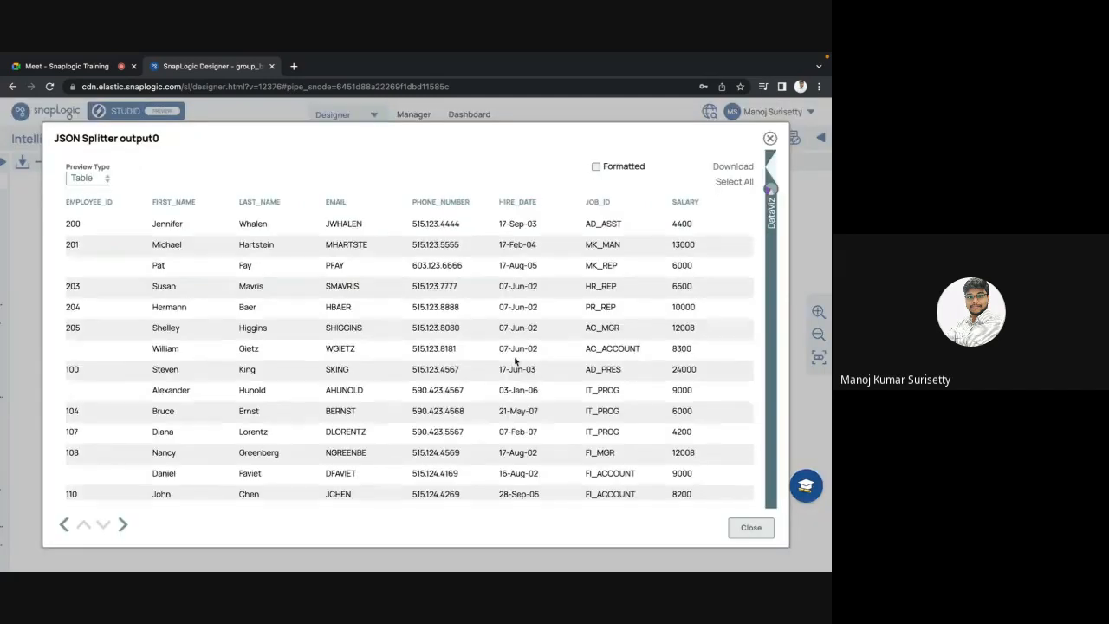
pyautogui.hscroll(1, 520, 355)
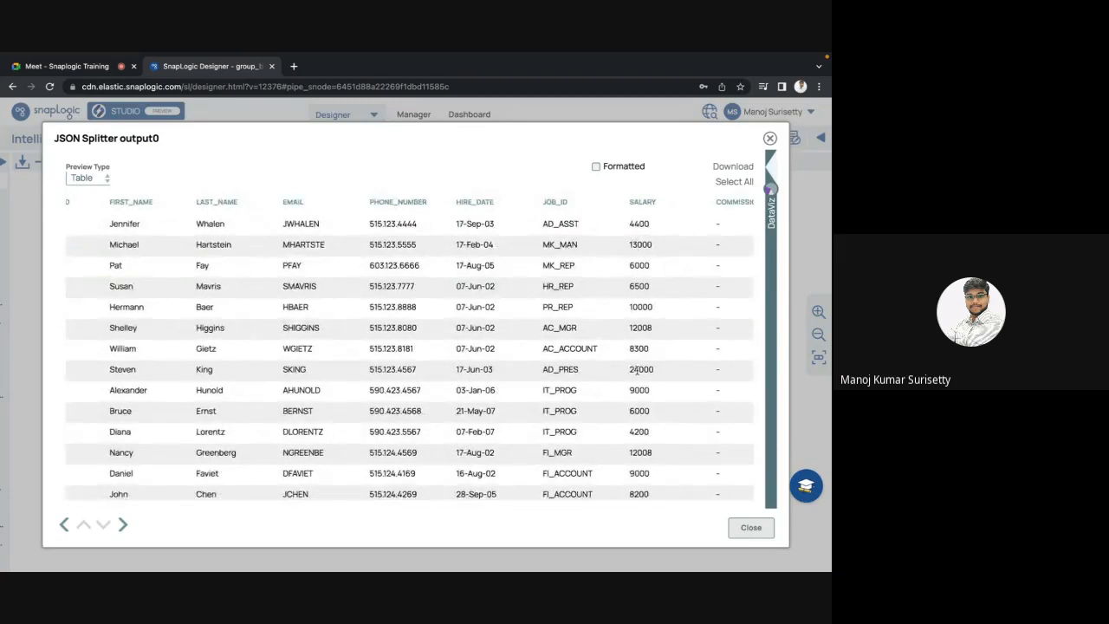
pyautogui.click(764, 533)
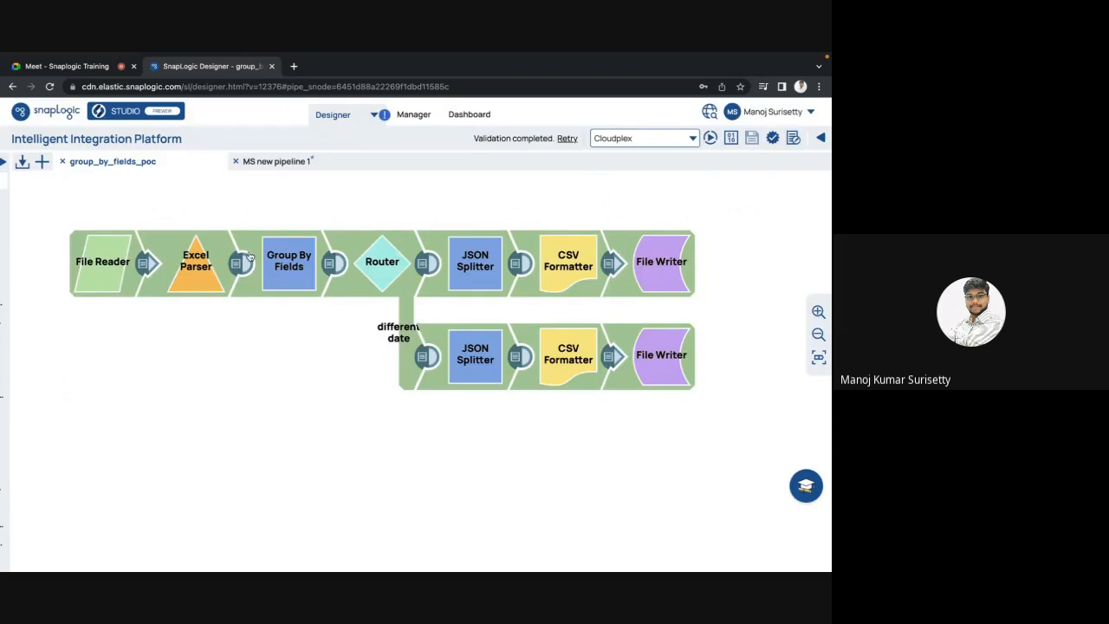
# Step: Make room and drop a Sort snap between Excel Parser and Group By Fields
pyautogui.moveTo(288, 268); pyautogui.dragTo(346, 270)
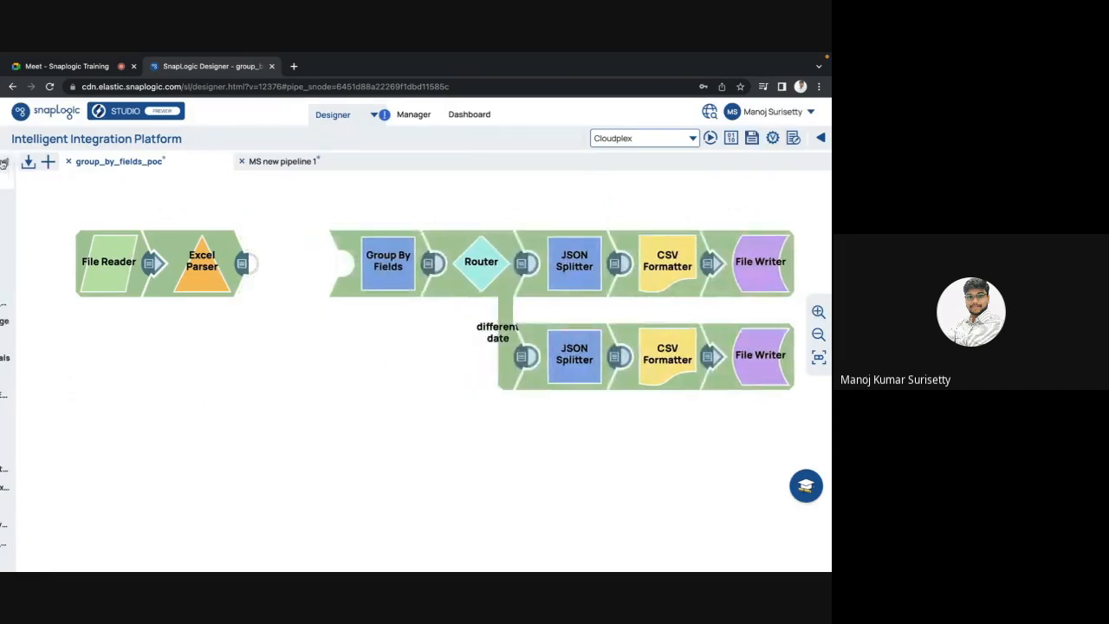
pyautogui.click(4, 163)
pyautogui.click(16, 162)
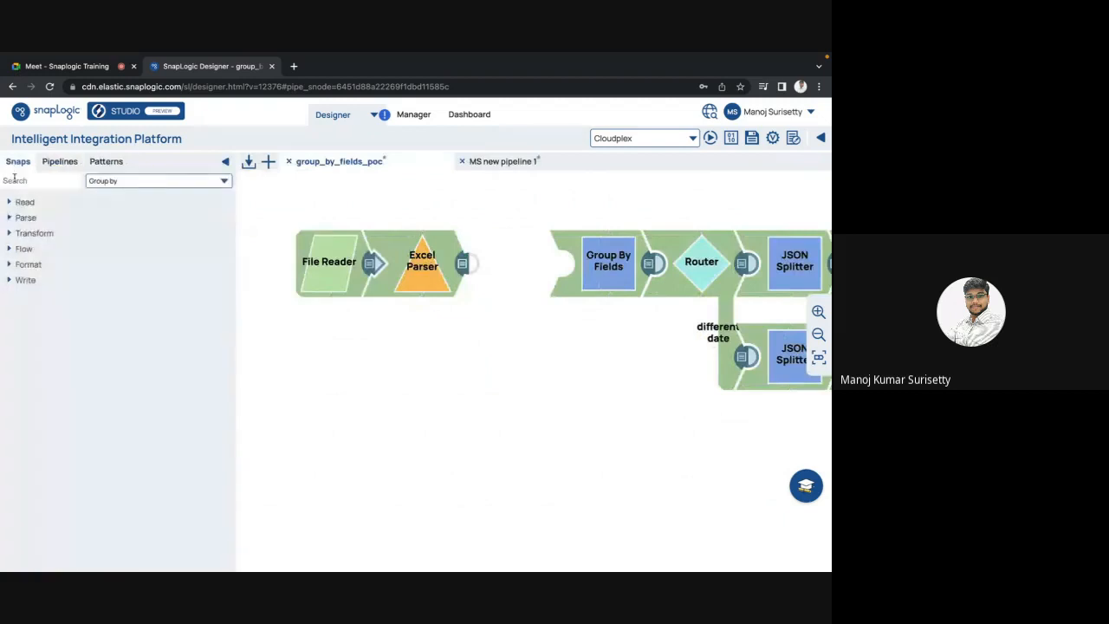
pyautogui.write('sort')
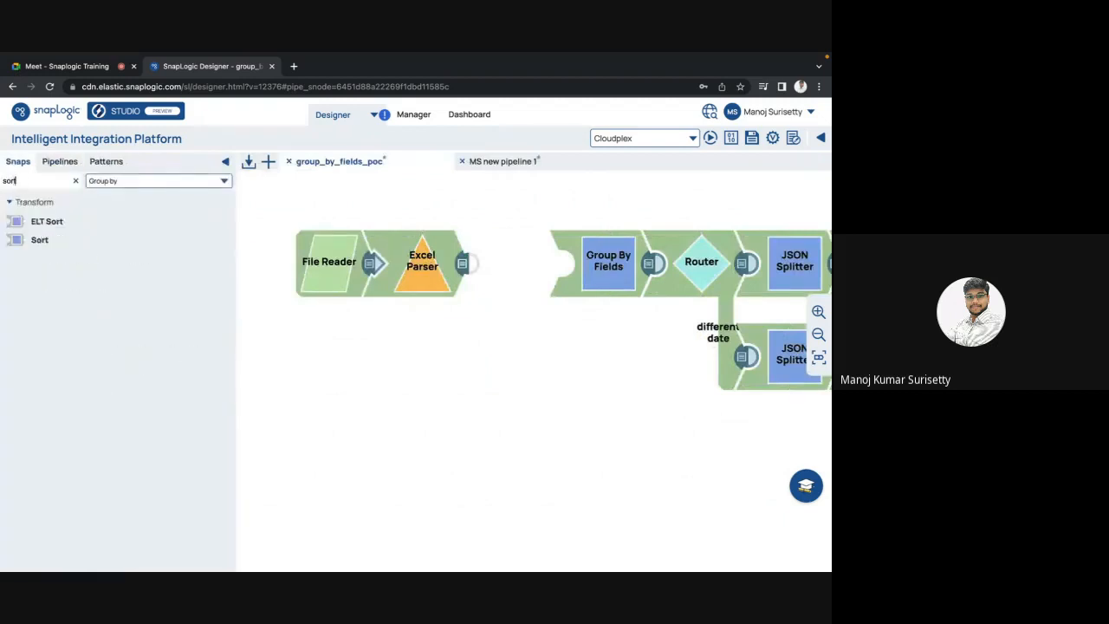
pyautogui.moveTo(38, 245); pyautogui.dragTo(517, 287)
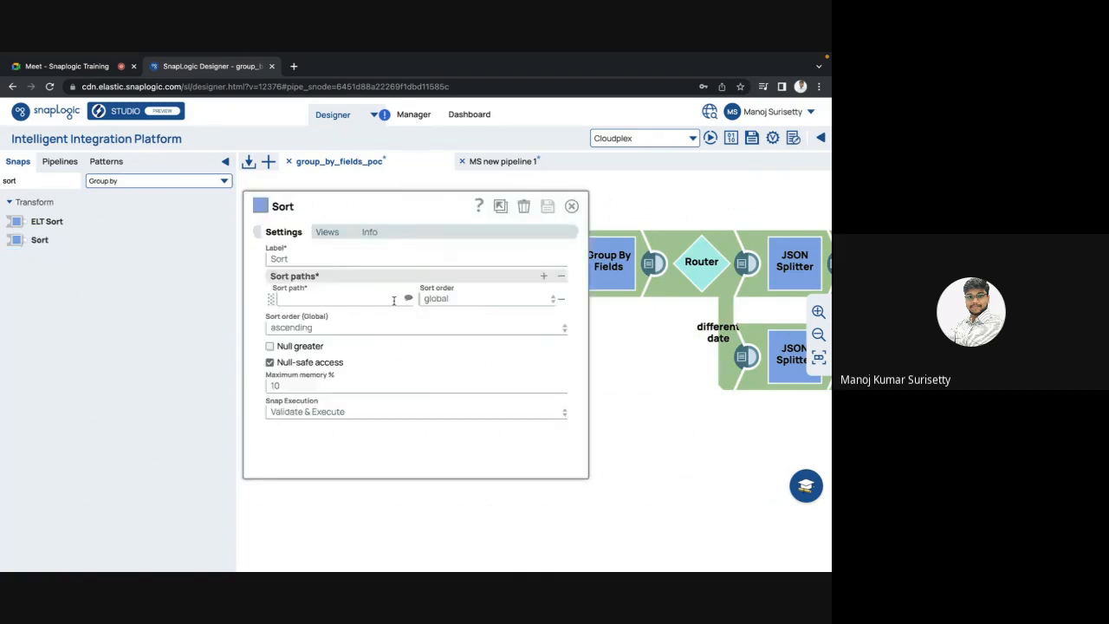
# Step: Set the Sort path to $SALARY, save, and fit the pipeline into view
pyautogui.click(408, 299)
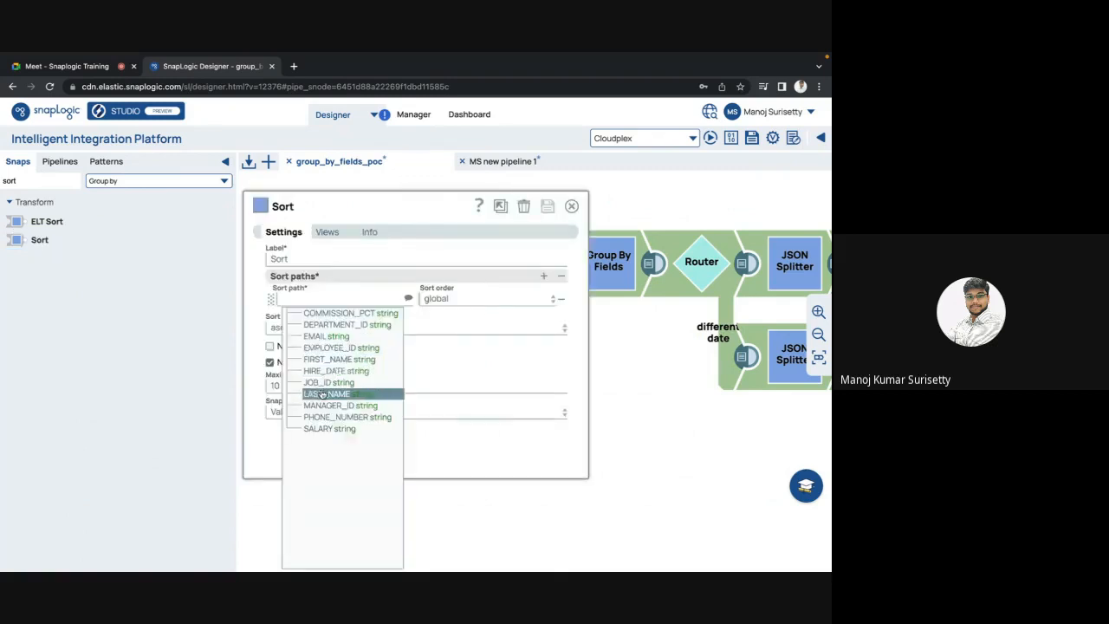
pyautogui.click(318, 429)
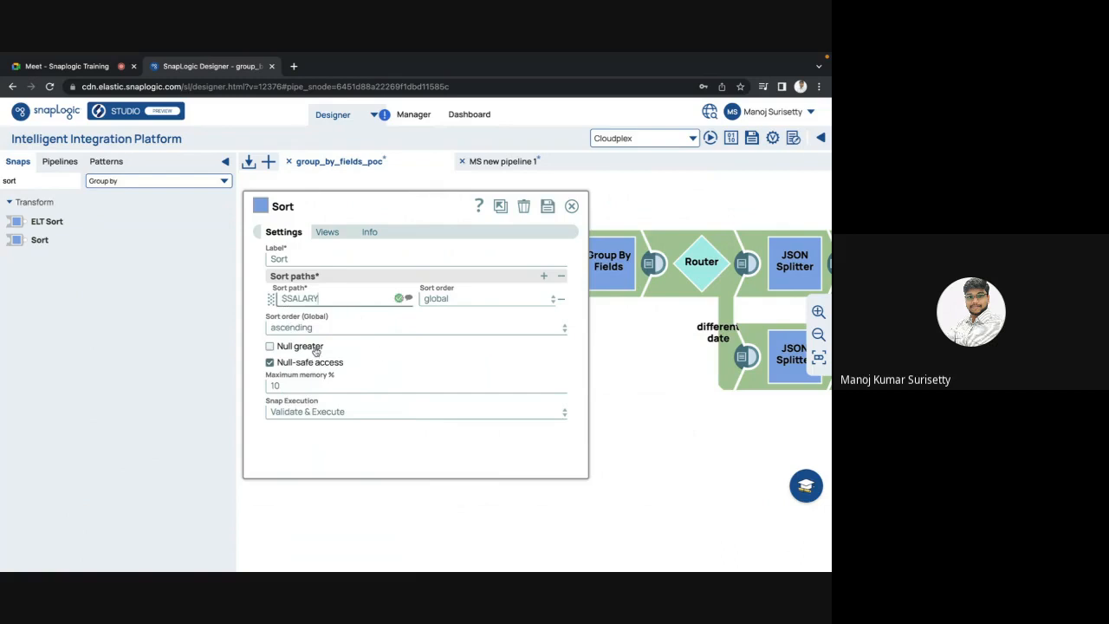
pyautogui.press('Escape')
pyautogui.click(513, 387)
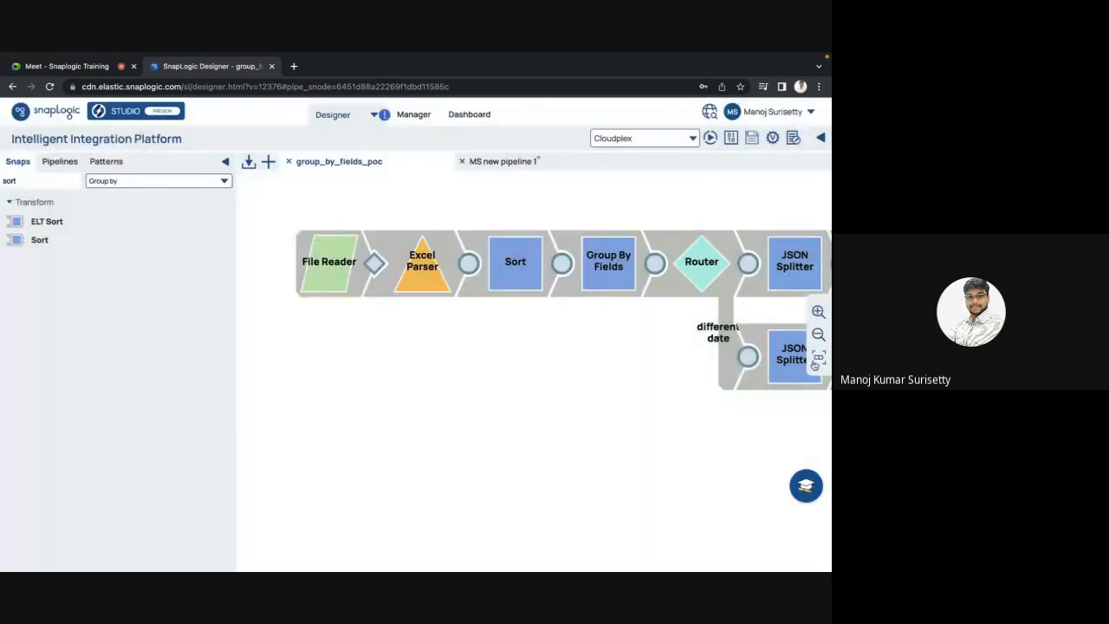
pyautogui.click(816, 363)
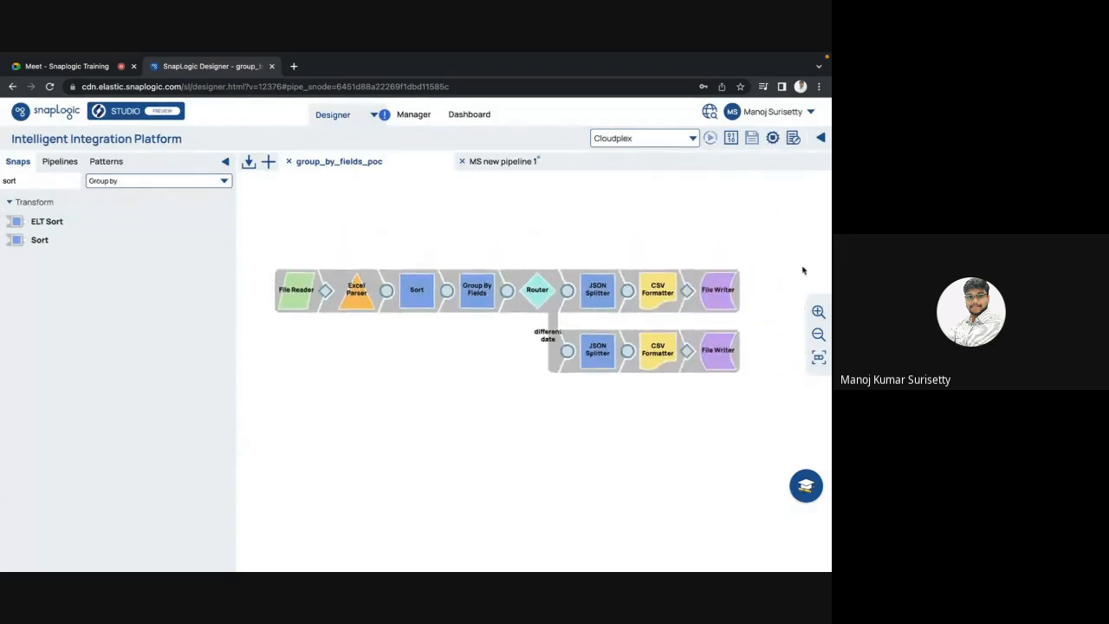
pyautogui.click(446, 294)
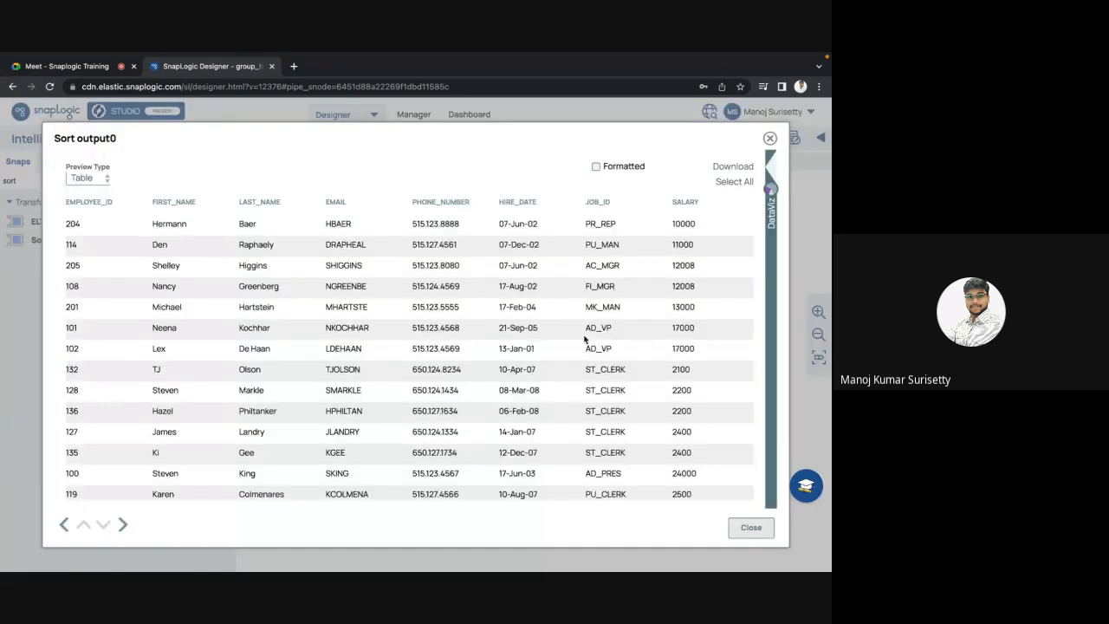
pyautogui.hscroll(3, 586, 260)
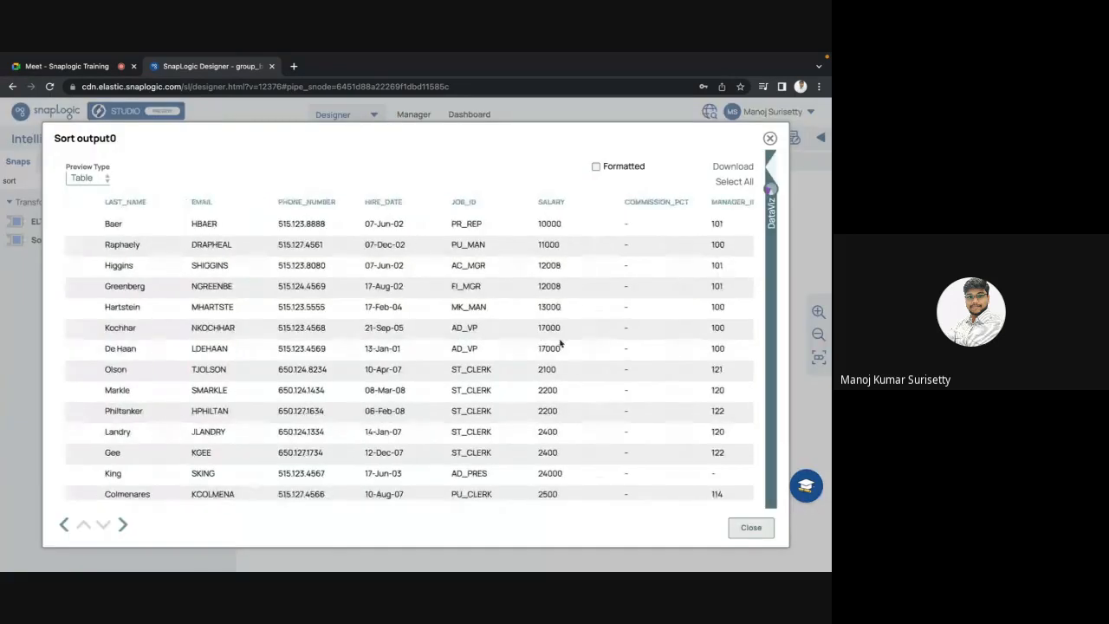
pyautogui.scroll(-3, 560, 344)
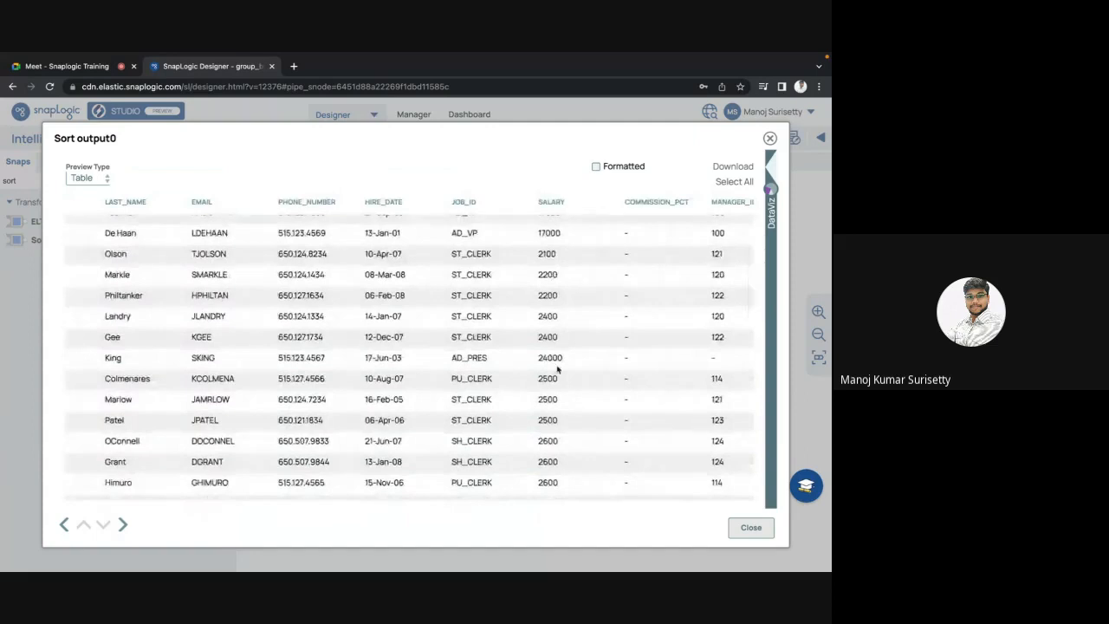
pyautogui.press('Escape')
pyautogui.click(624, 291)
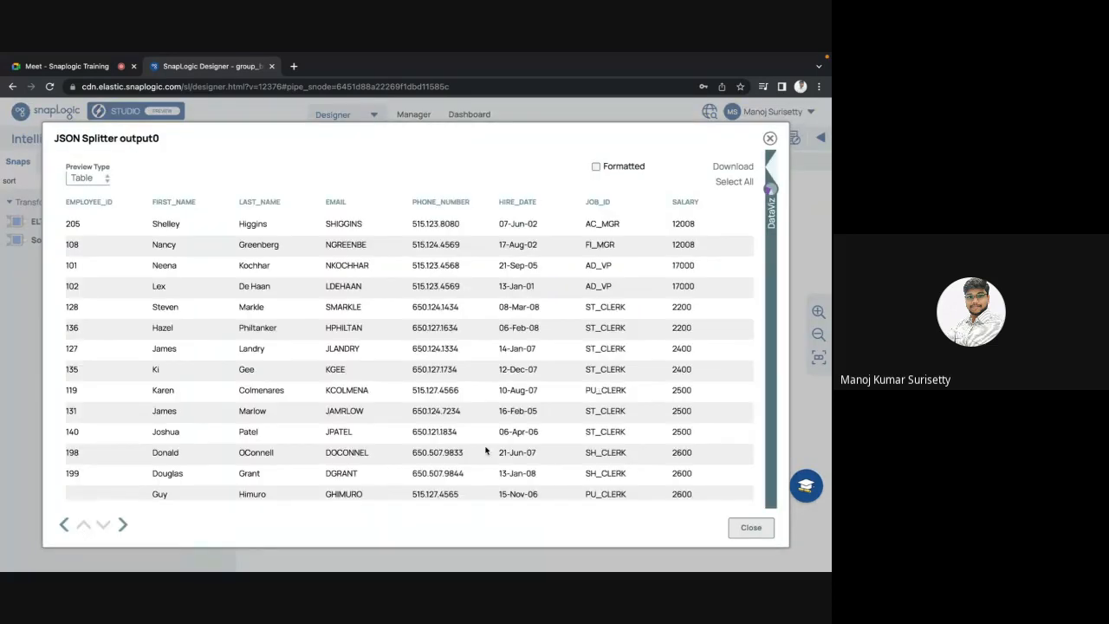
pyautogui.scroll(-5, 485, 450)
pyautogui.scroll(5, 486, 449)
pyautogui.scroll(-5, 485, 450)
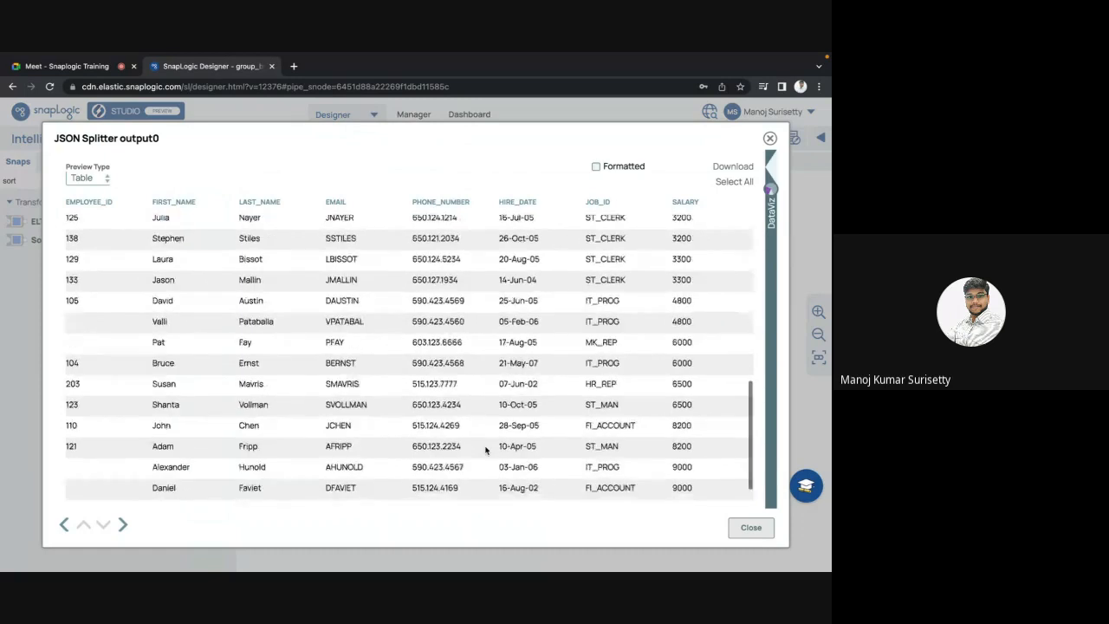
pyautogui.scroll(5, 485, 450)
pyautogui.scroll(-2, 486, 450)
pyautogui.scroll(3, 485, 450)
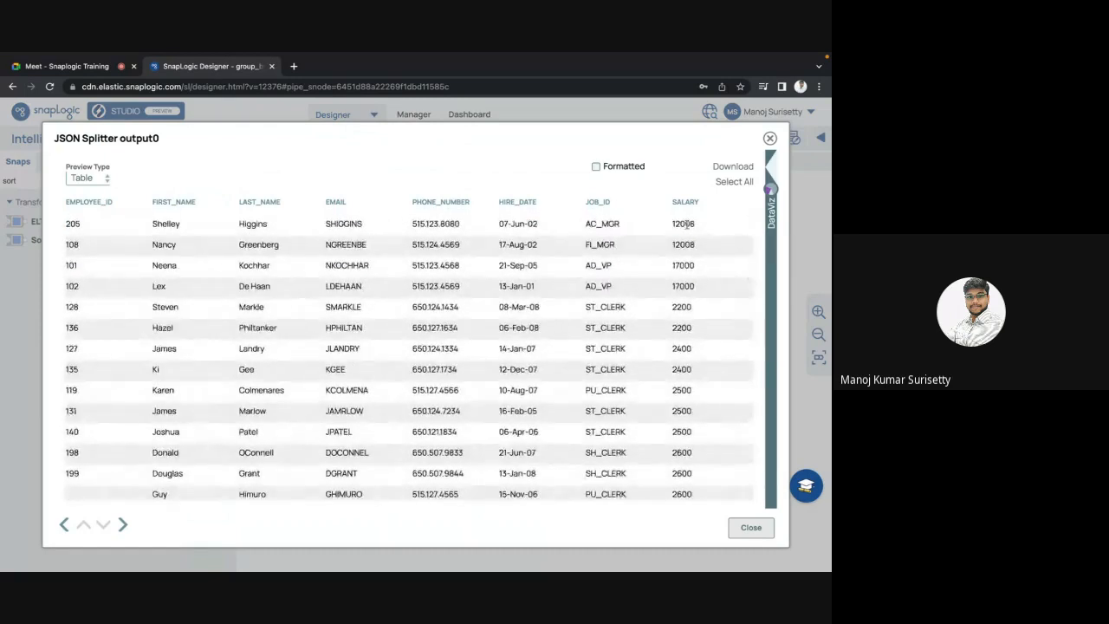
pyautogui.doubleClick(687, 225)
pyautogui.doubleClick(685, 245)
pyautogui.doubleClick(683, 266)
pyautogui.doubleClick(685, 286)
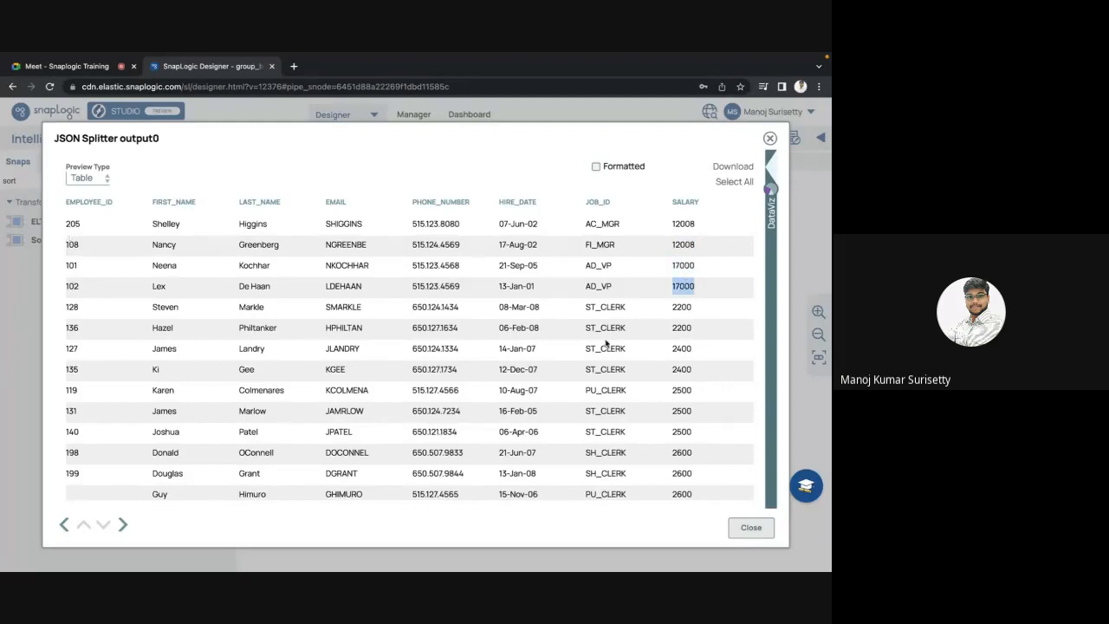
pyautogui.scroll(-1, 607, 345)
pyautogui.scroll(-5, 606, 345)
pyautogui.scroll(10, 607, 345)
pyautogui.scroll(-5, 607, 344)
pyautogui.scroll(2, 613, 336)
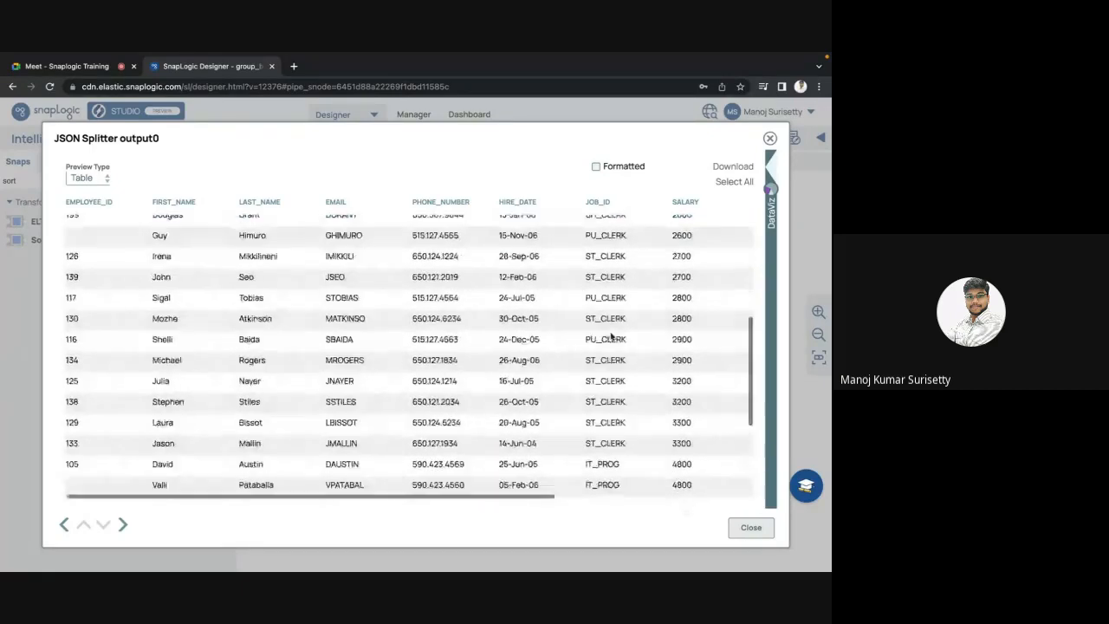
pyautogui.press('Escape')
pyautogui.click(625, 350)
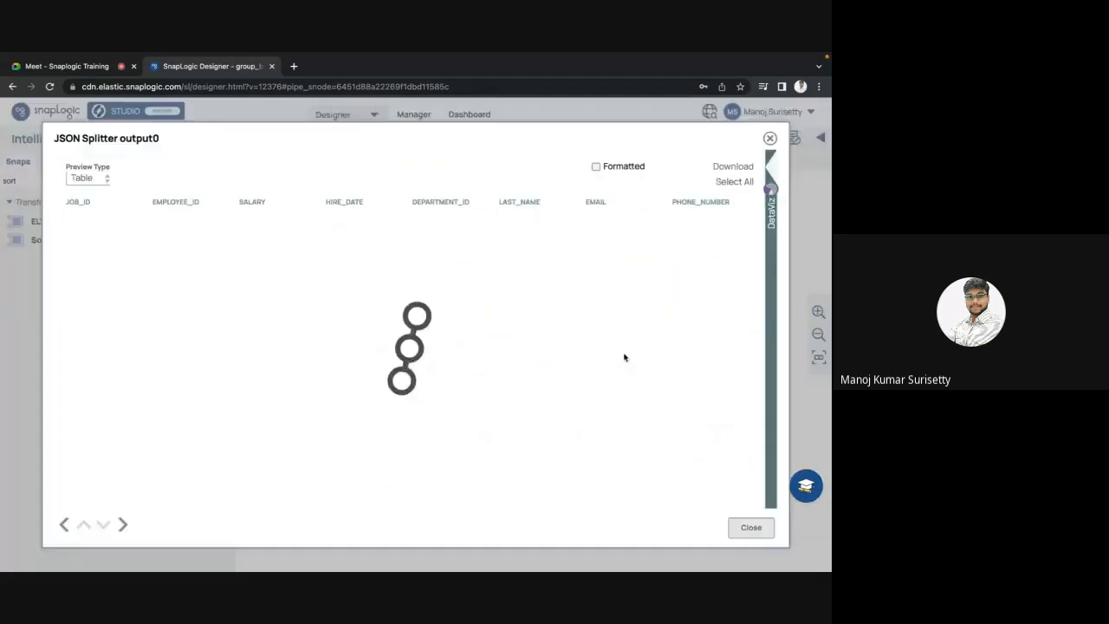
pyautogui.scroll(-2, 503, 387)
pyautogui.press('Escape')
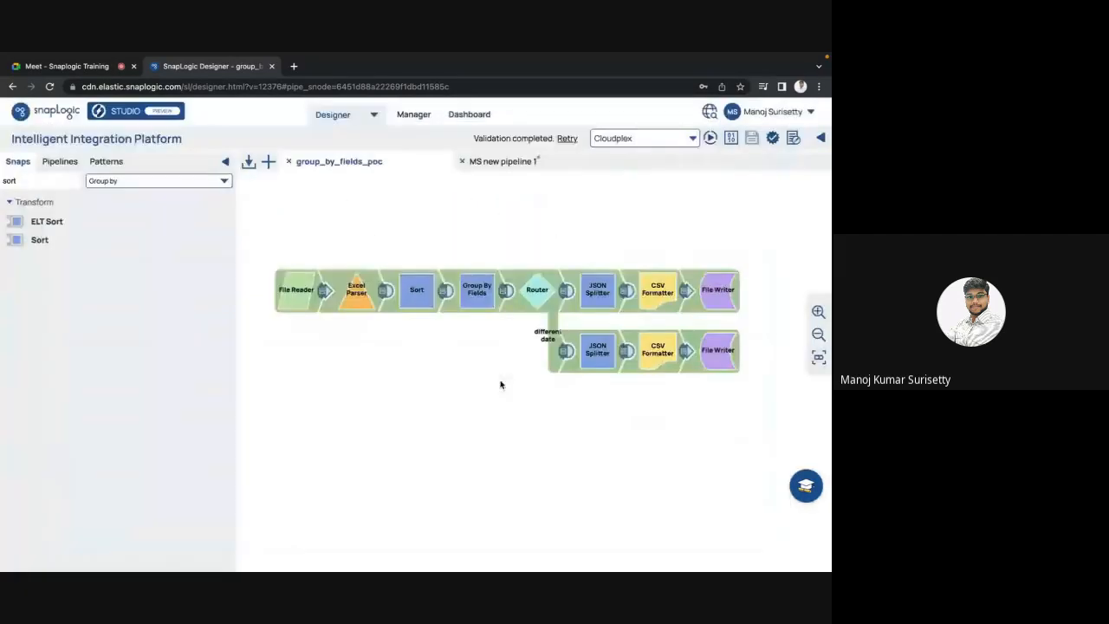
pyautogui.click(626, 293)
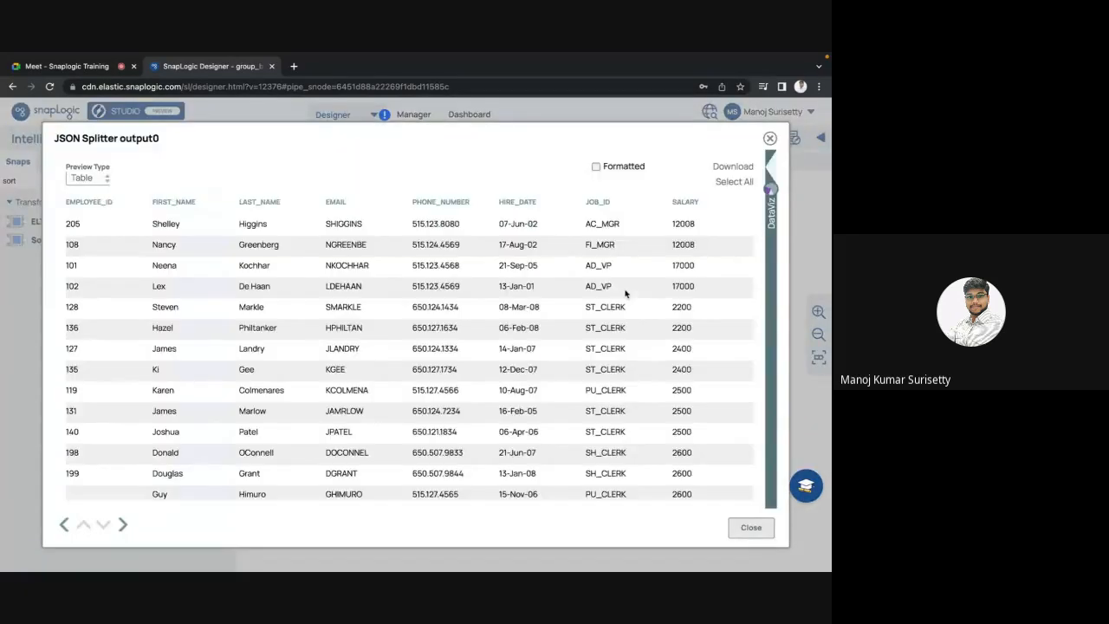
pyautogui.hscroll(3, 579, 362)
pyautogui.hscroll(-3, 579, 362)
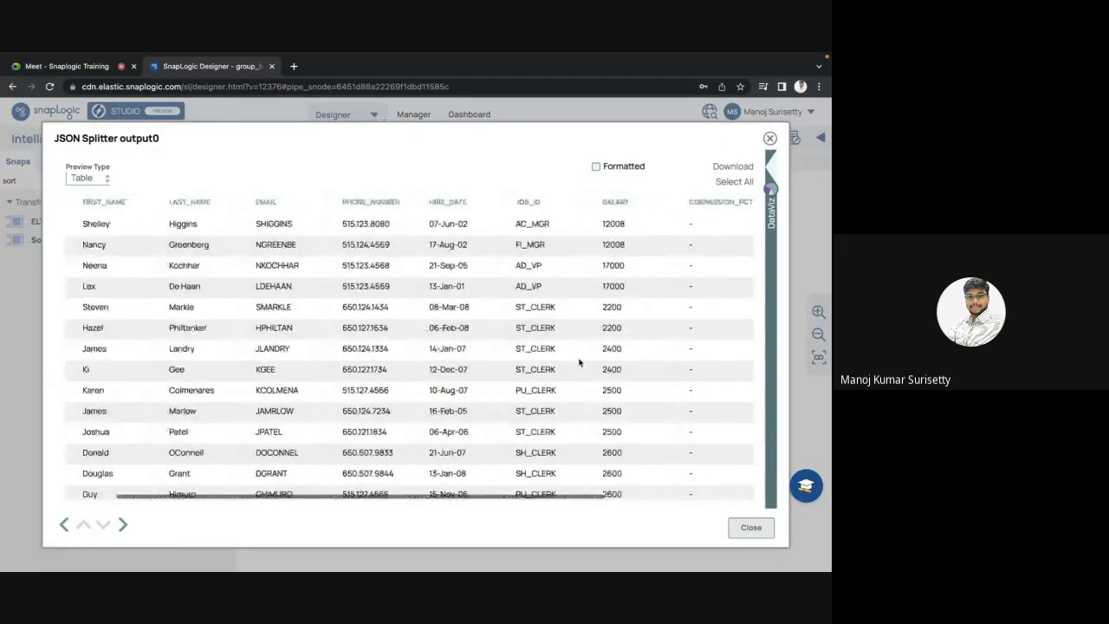
pyautogui.press('Escape')
pyautogui.click(446, 292)
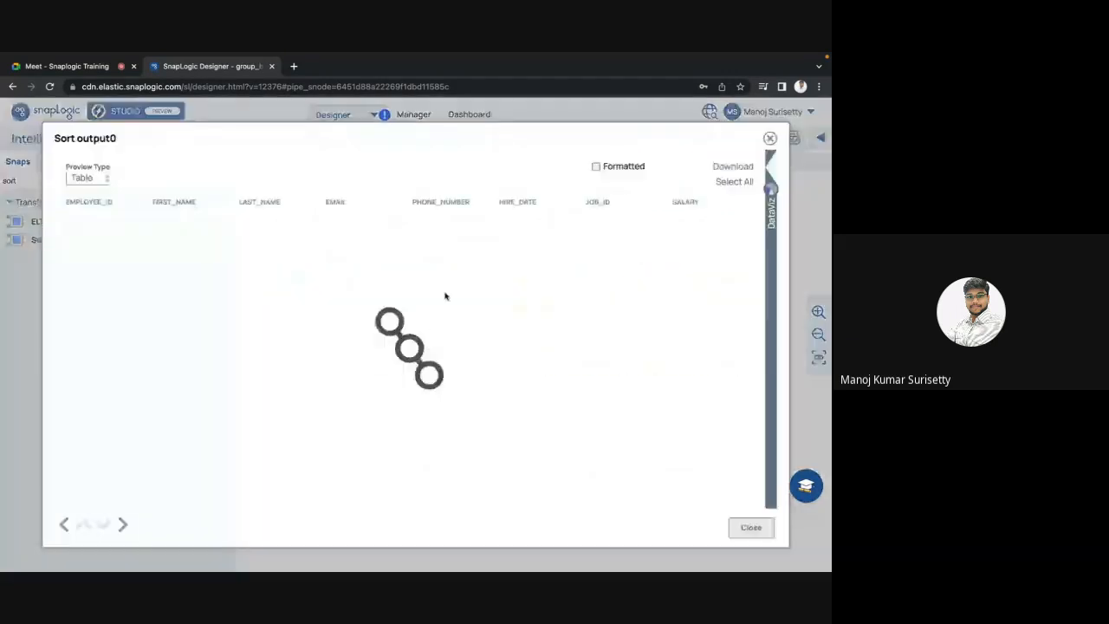
pyautogui.hscroll(1, 591, 330)
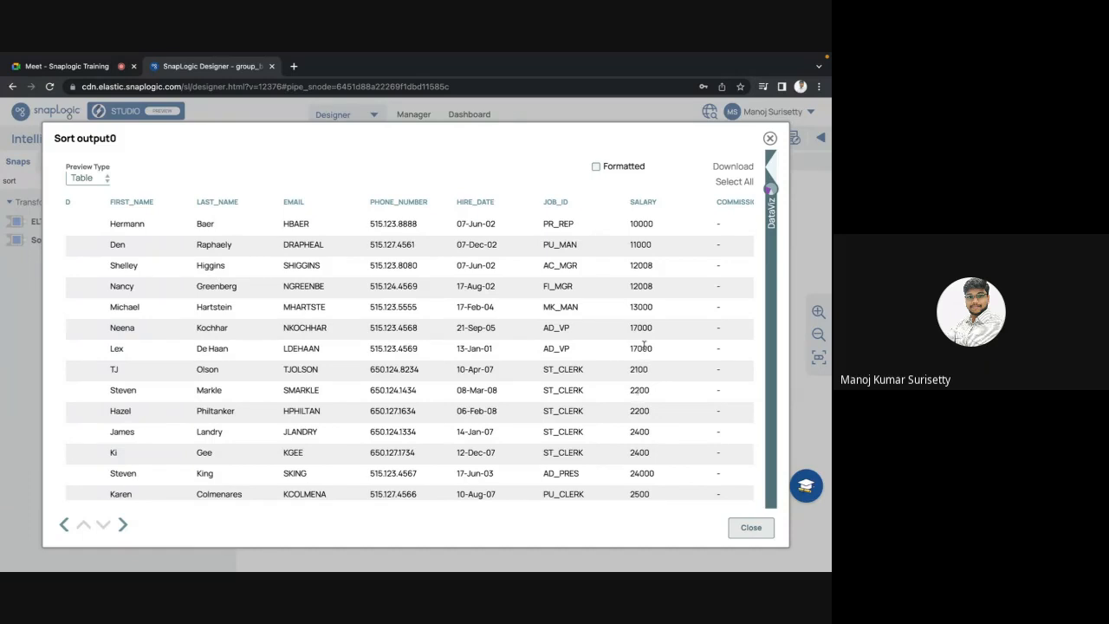
pyautogui.doubleClick(640, 267)
pyautogui.doubleClick(641, 286)
pyautogui.doubleClick(640, 267)
pyautogui.doubleClick(640, 287)
pyautogui.doubleClick(643, 327)
pyautogui.doubleClick(643, 348)
pyautogui.press('Escape')
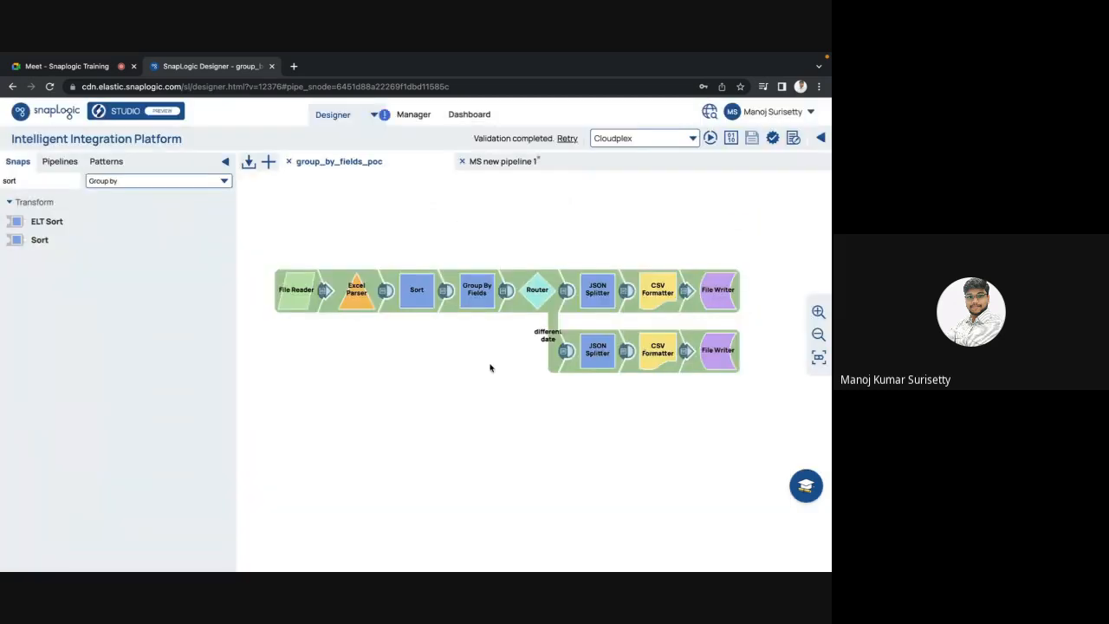
pyautogui.click(442, 293)
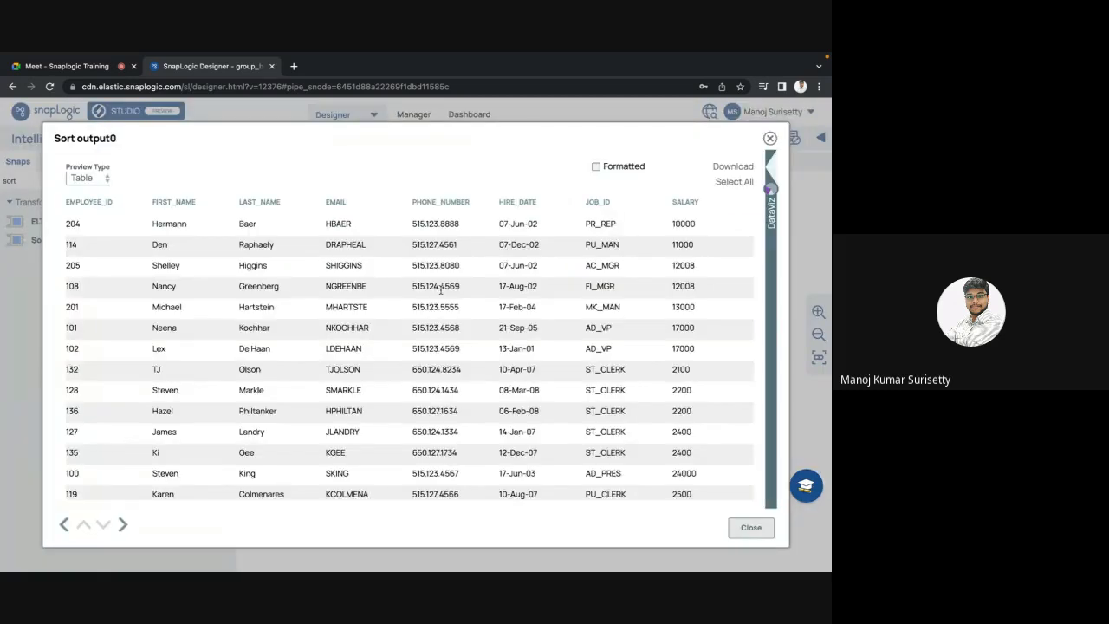
pyautogui.press('Escape')
pyautogui.click(476, 294)
pyautogui.press('Escape')
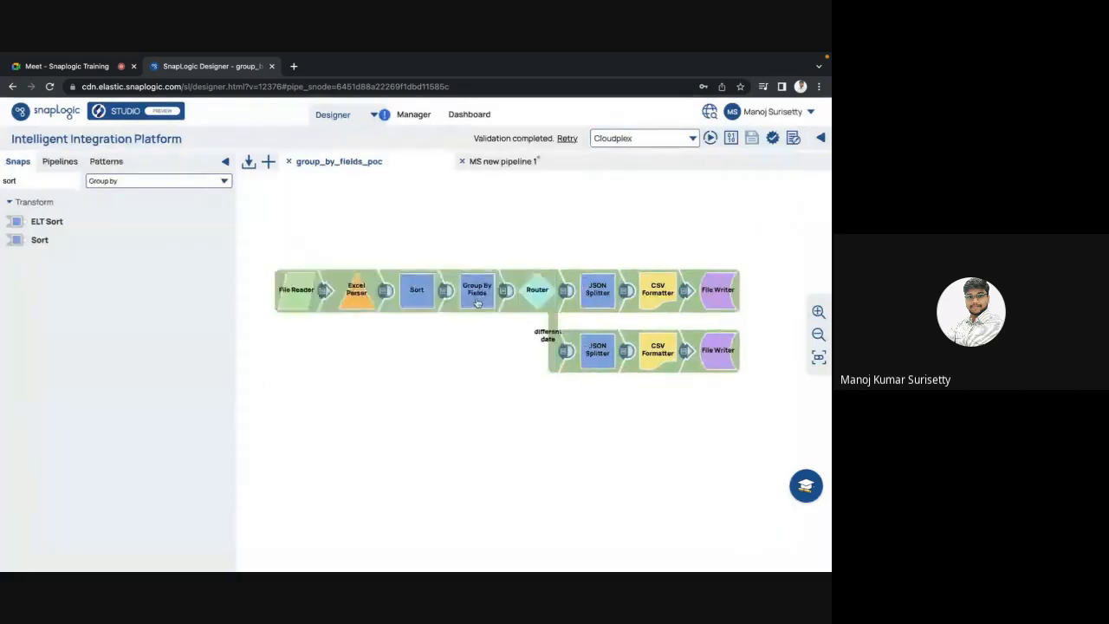
pyautogui.click(503, 293)
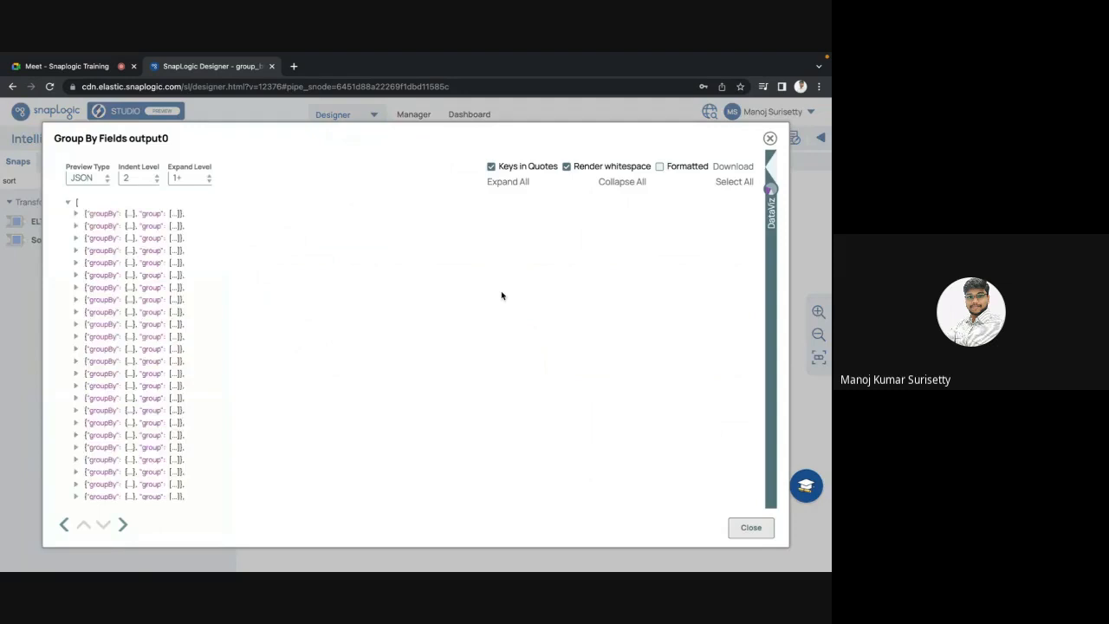
pyautogui.press('Escape')
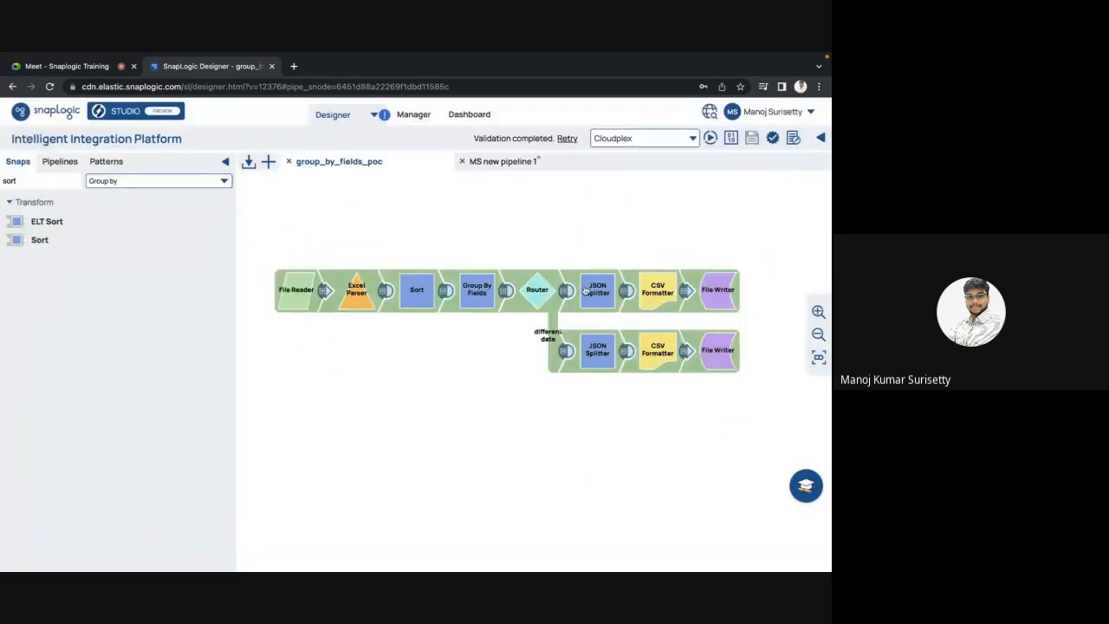
pyautogui.click(627, 293)
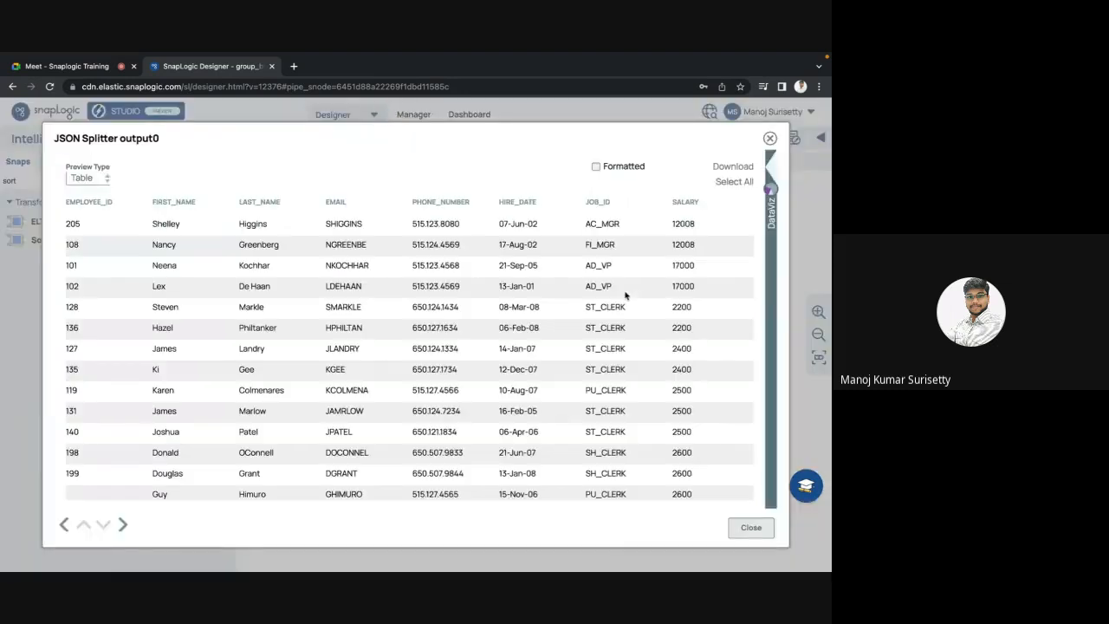
pyautogui.hscroll(5, 511, 334)
pyautogui.scroll(-3, 511, 335)
pyautogui.scroll(-8, 511, 334)
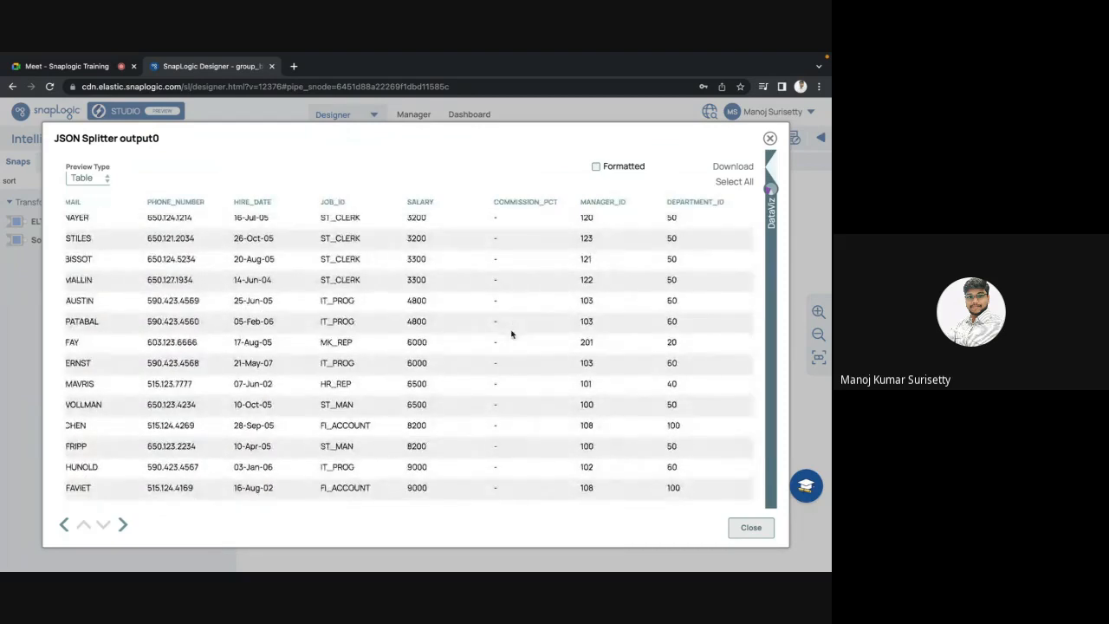
pyautogui.press('Escape')
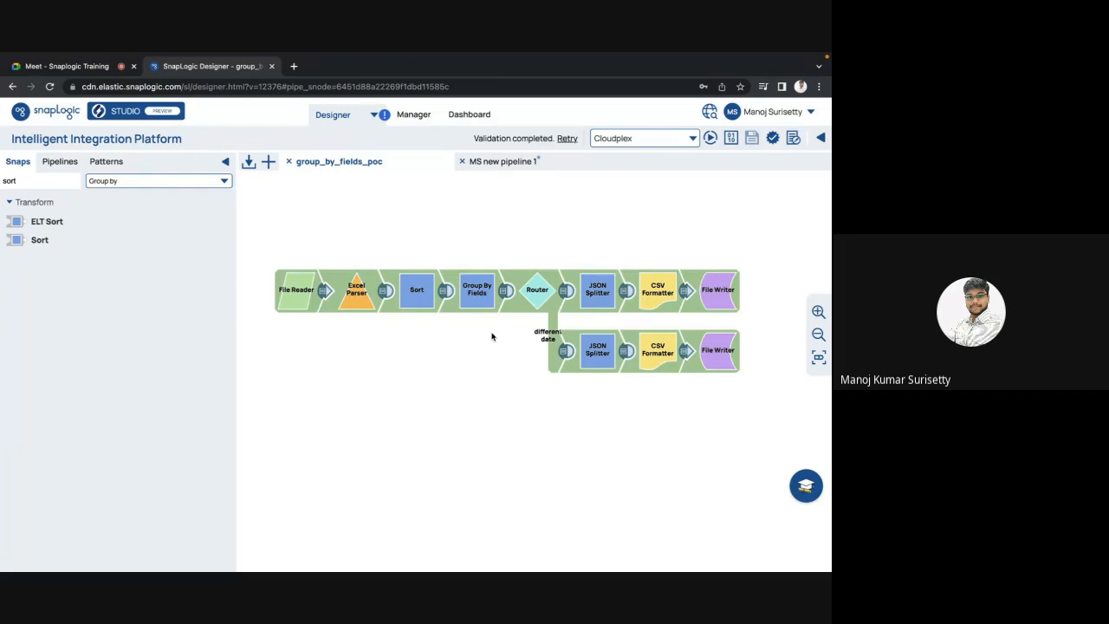
# Step: Discard the unsaved MS new pipeline 1, then review the JSON Splitter output preview
pyautogui.click(462, 161)
pyautogui.click(533, 427)
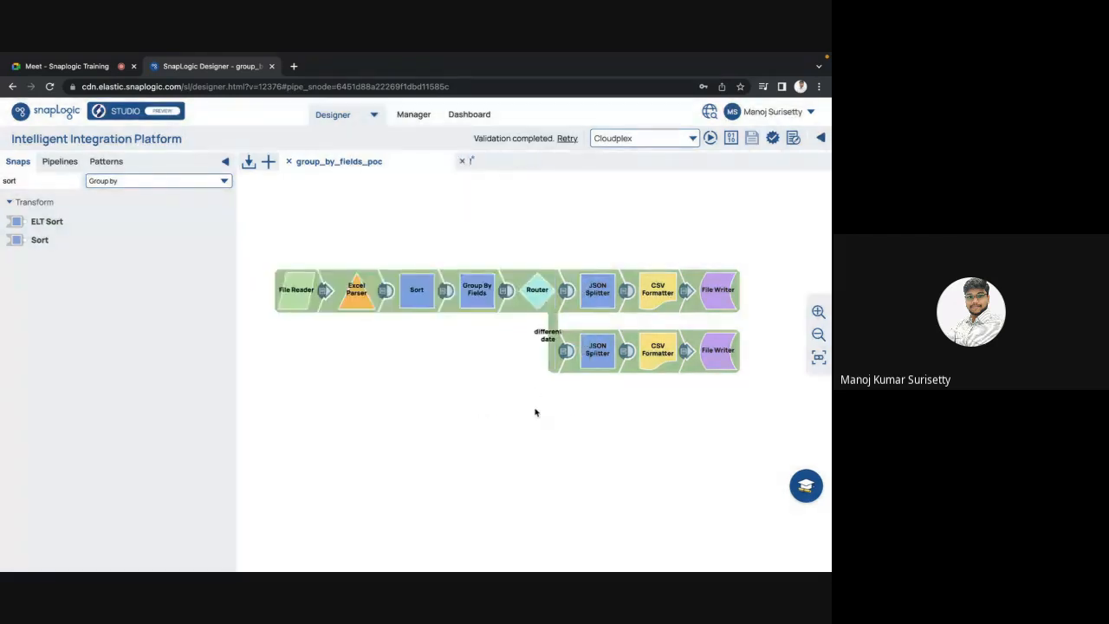
pyautogui.click(626, 293)
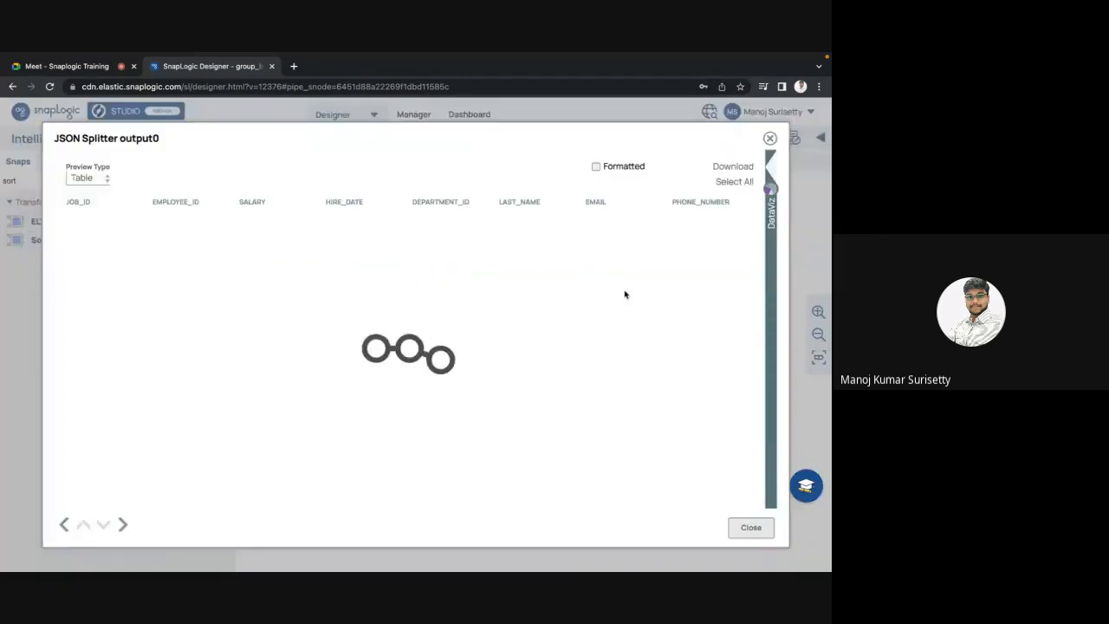
pyautogui.hscroll(3, 550, 326)
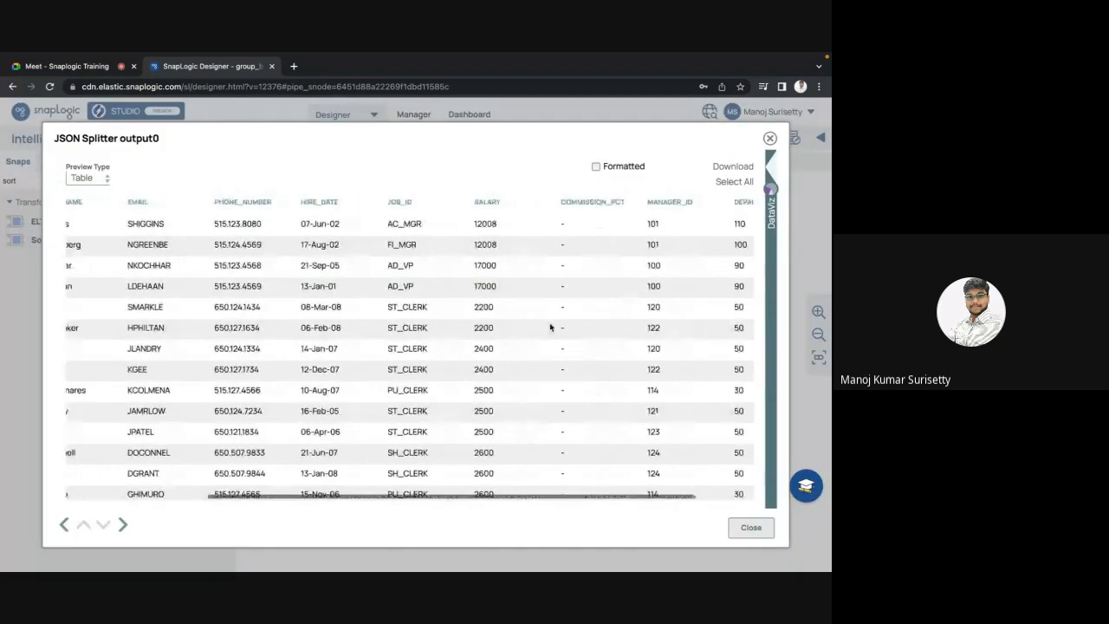
pyautogui.scroll(-5, 550, 327)
pyautogui.scroll(5, 550, 327)
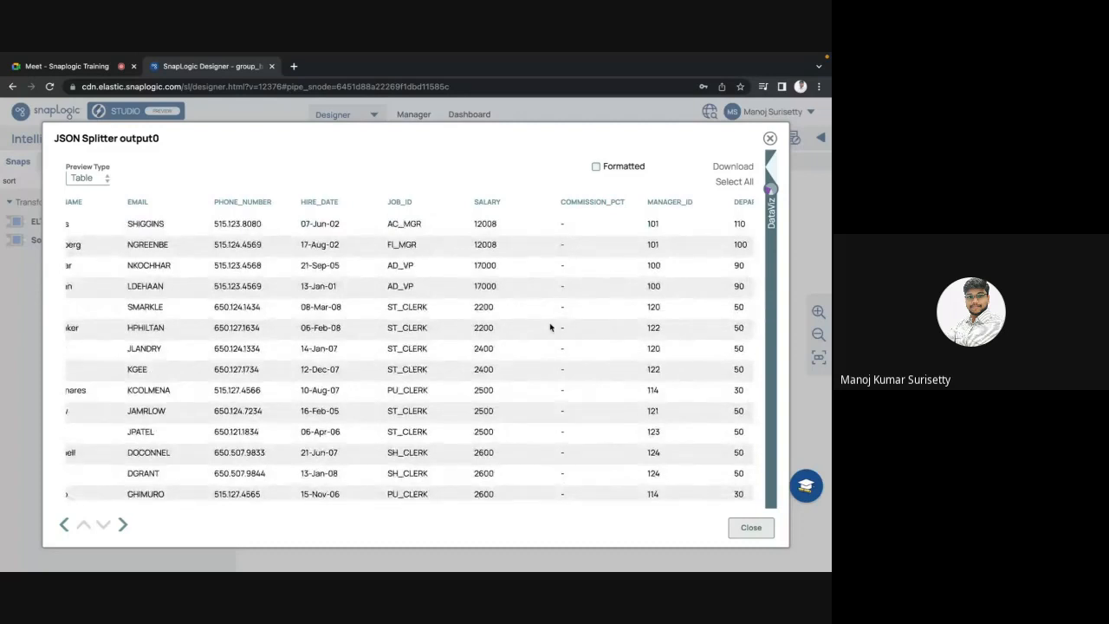
pyautogui.scroll(-5, 551, 327)
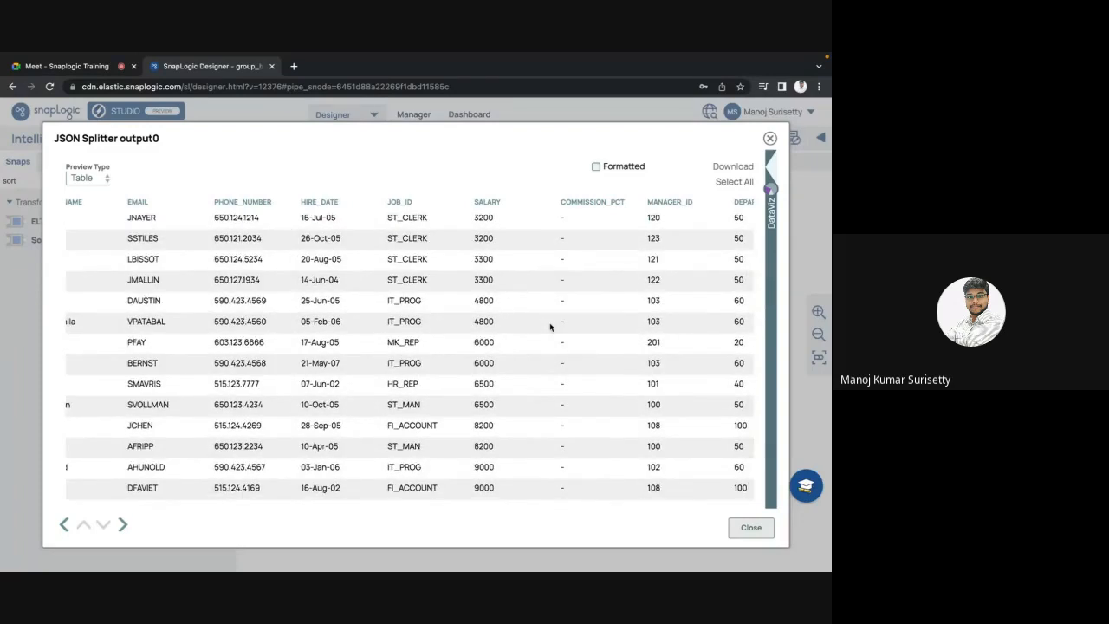
pyautogui.scroll(5, 550, 327)
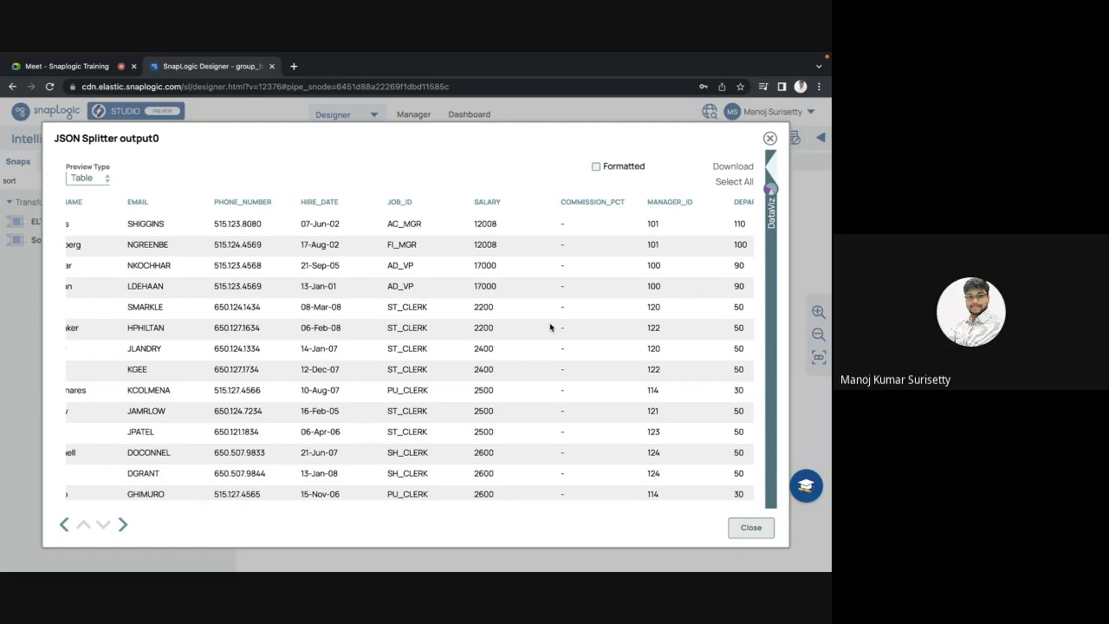
pyautogui.press('Escape')
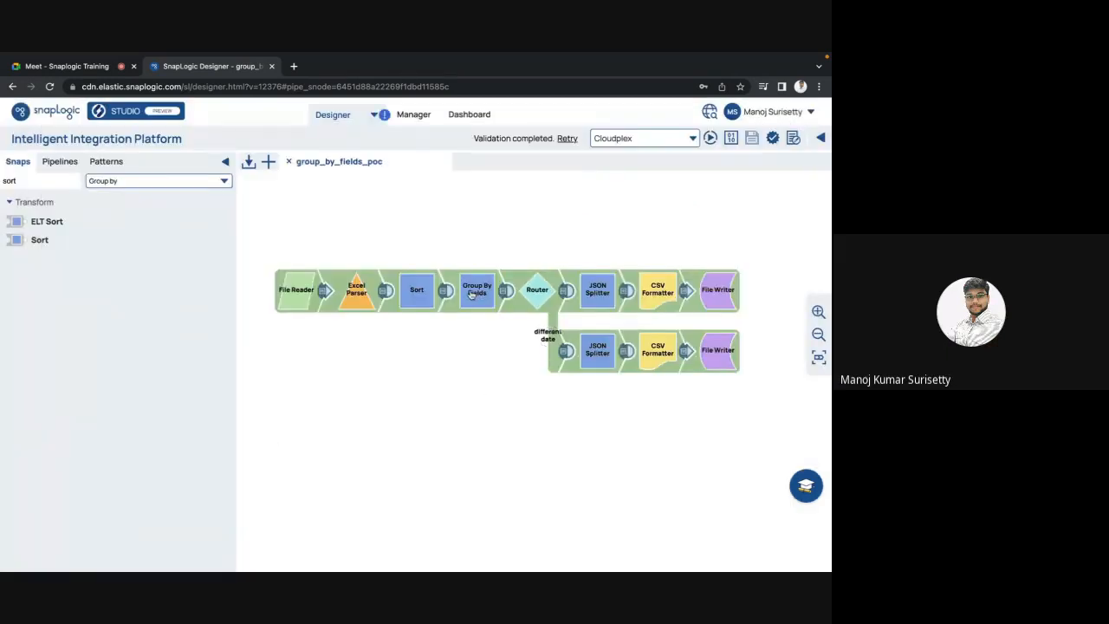
# Step: Set the Sort snap's sort path to $HIRE_DATE, save, and confirm the value
pyautogui.click(416, 300)
pyautogui.click(409, 300)
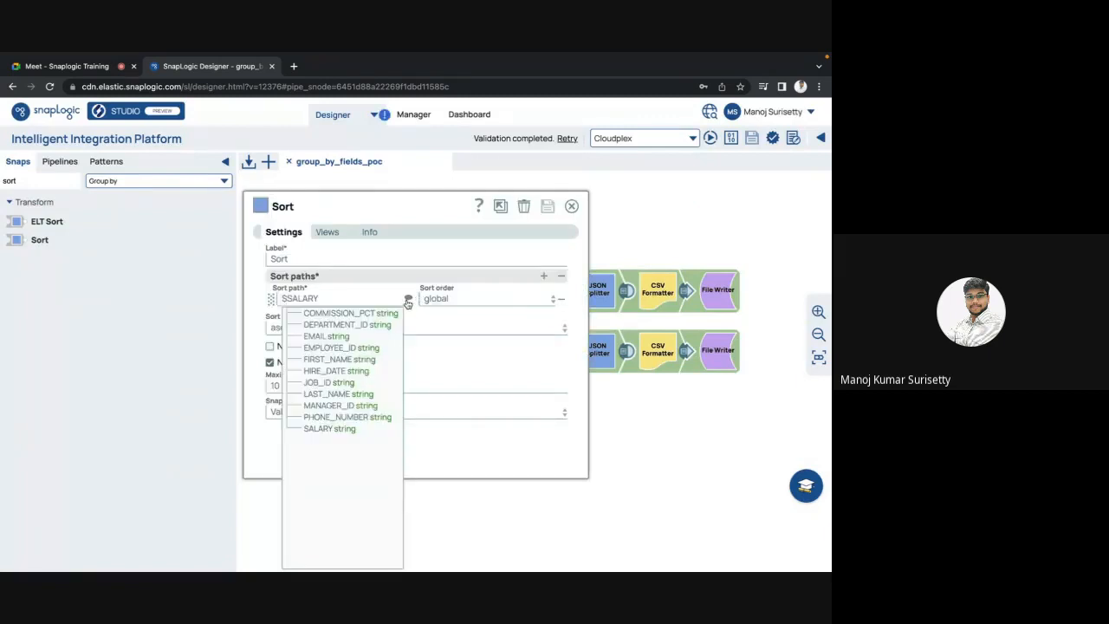
pyautogui.click(338, 371)
pyautogui.click(548, 211)
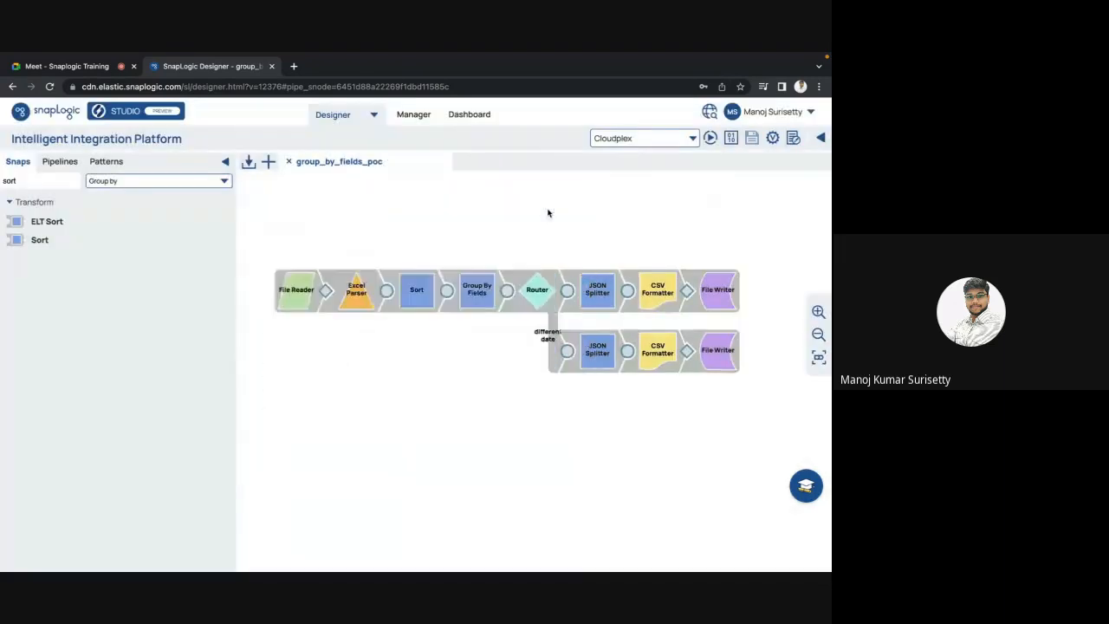
pyautogui.click(488, 297)
pyautogui.press('Escape')
pyautogui.click(420, 299)
pyautogui.click(351, 297)
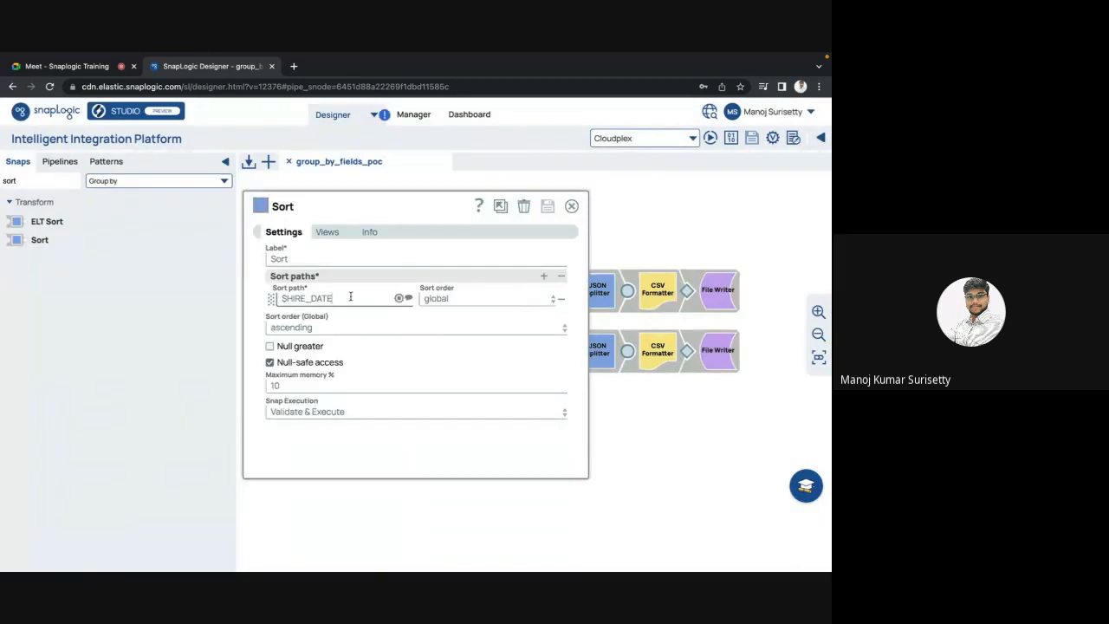
pyautogui.click(572, 206)
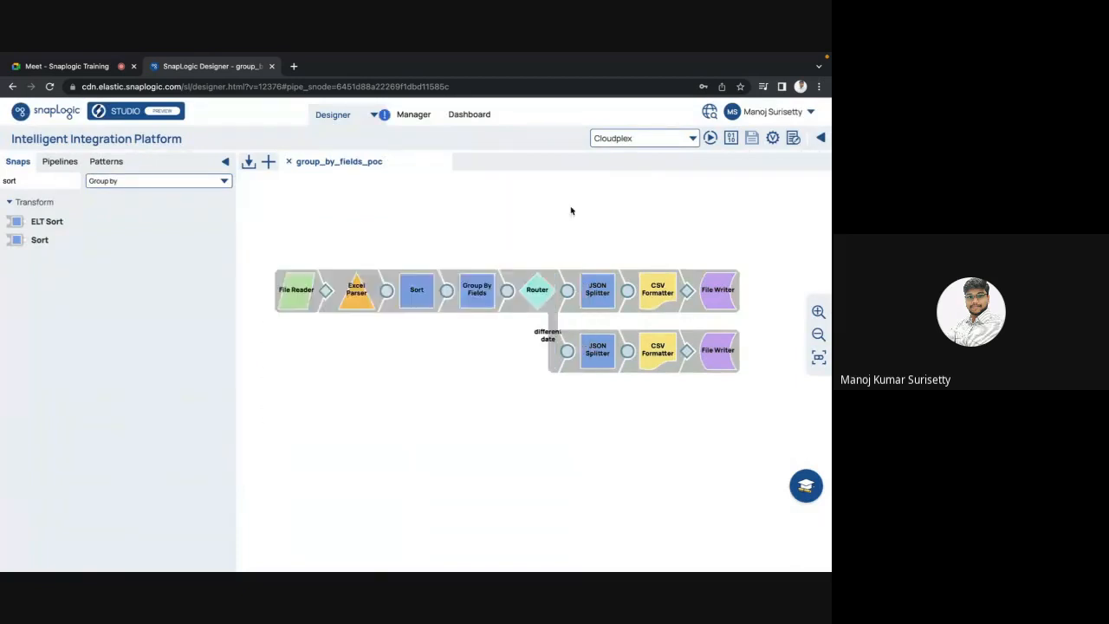
# Step: Replace $SALARY with $HIRE_DATE in Group By Fields and save the change
pyautogui.click(478, 292)
pyautogui.doubleClick(337, 298)
pyautogui.write('$HIRE_DATE')
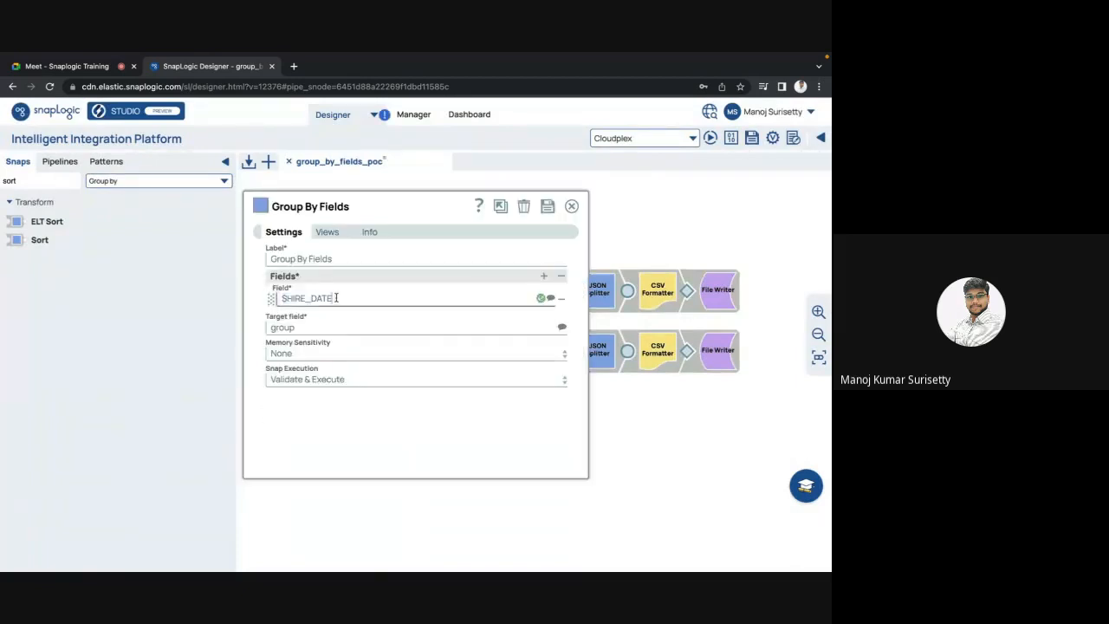
pyautogui.press('Escape')
pyautogui.click(527, 392)
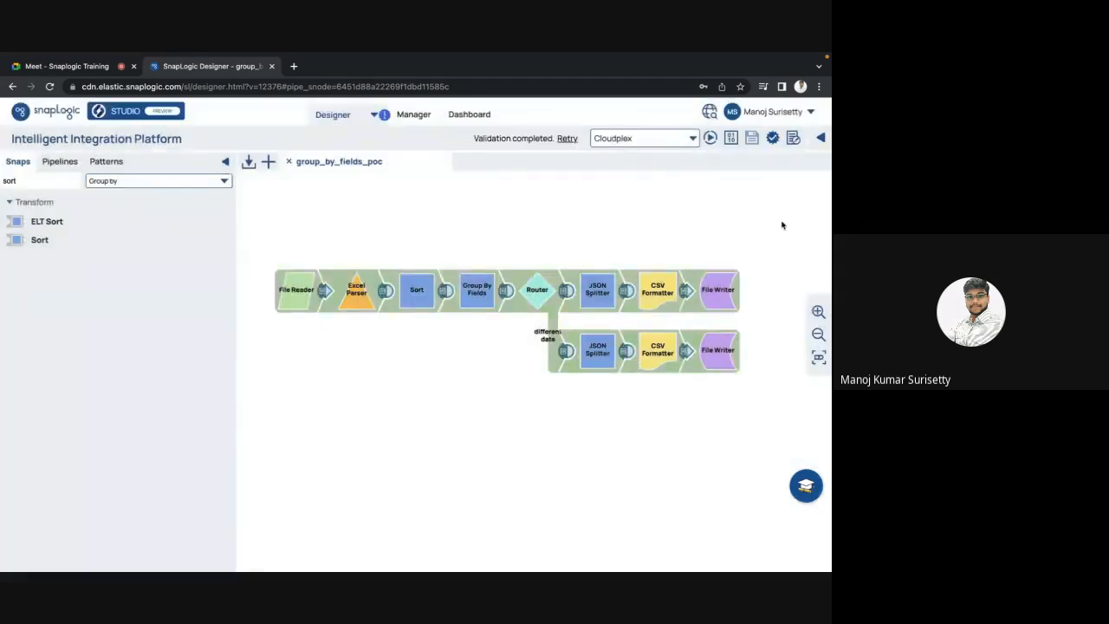
pyautogui.click(625, 293)
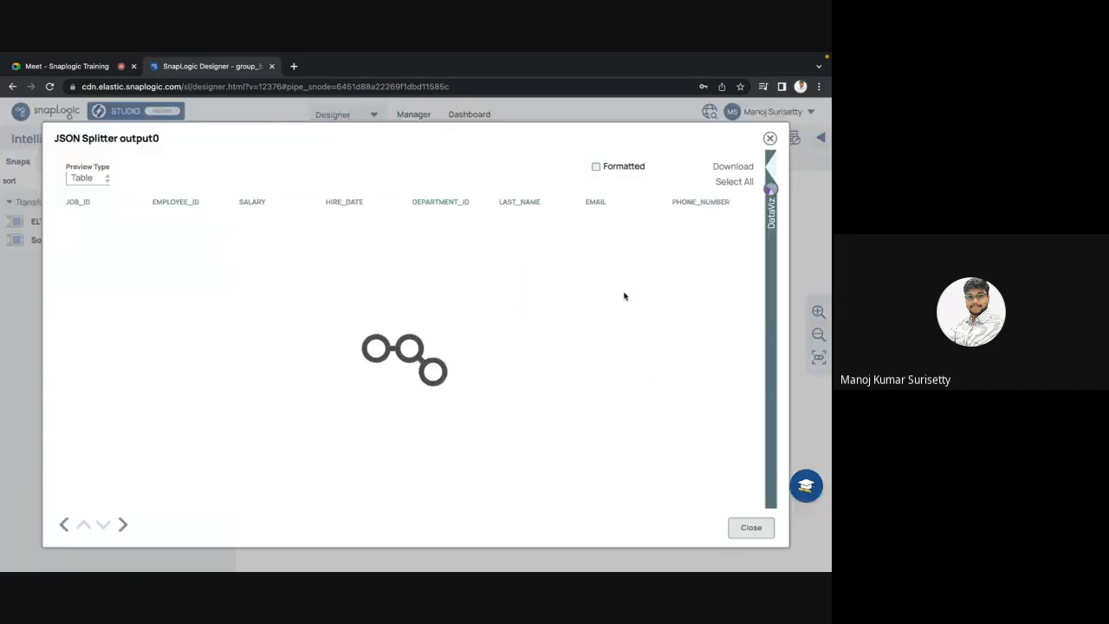
pyautogui.hscroll(1, 622, 359)
pyautogui.hscroll(5, 622, 359)
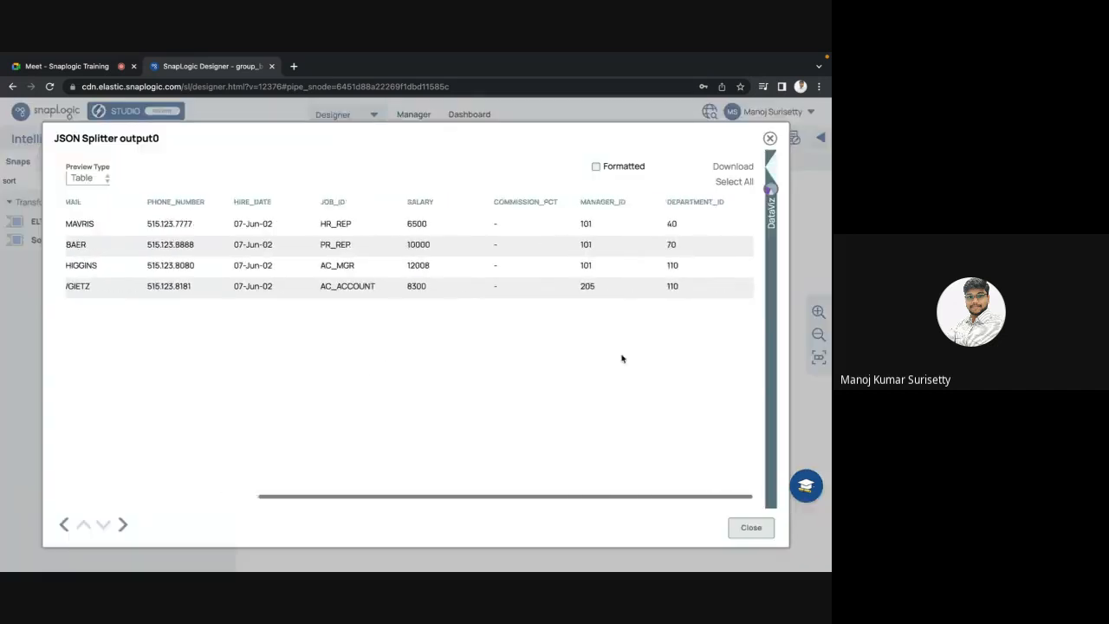
pyautogui.hscroll(-5, 621, 359)
pyautogui.hscroll(1, 622, 359)
pyautogui.hscroll(-1, 621, 359)
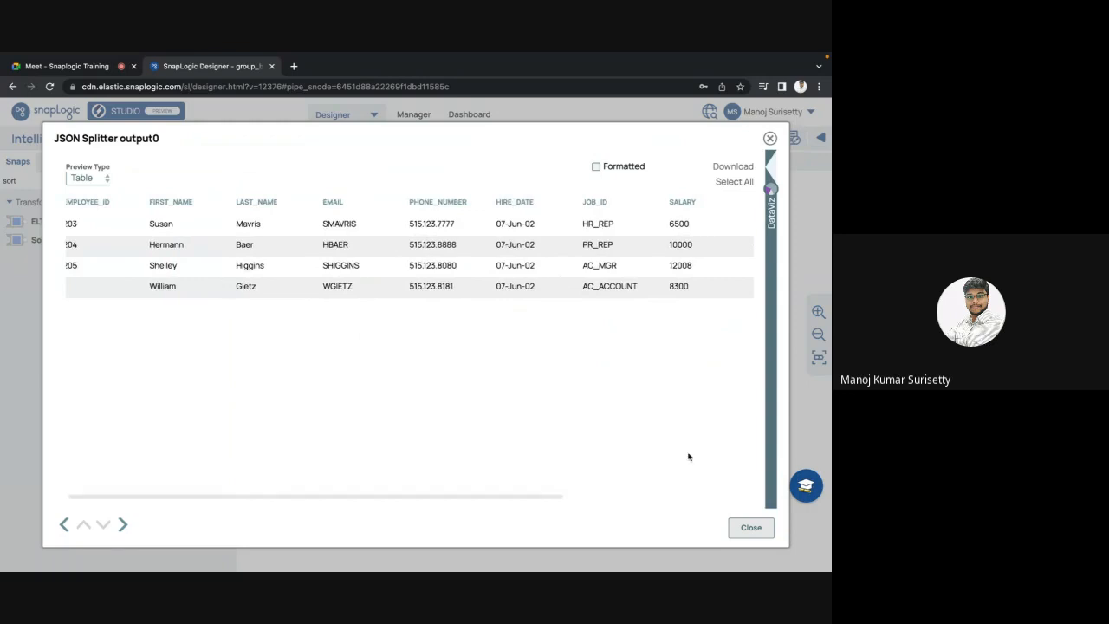
pyautogui.click(751, 527)
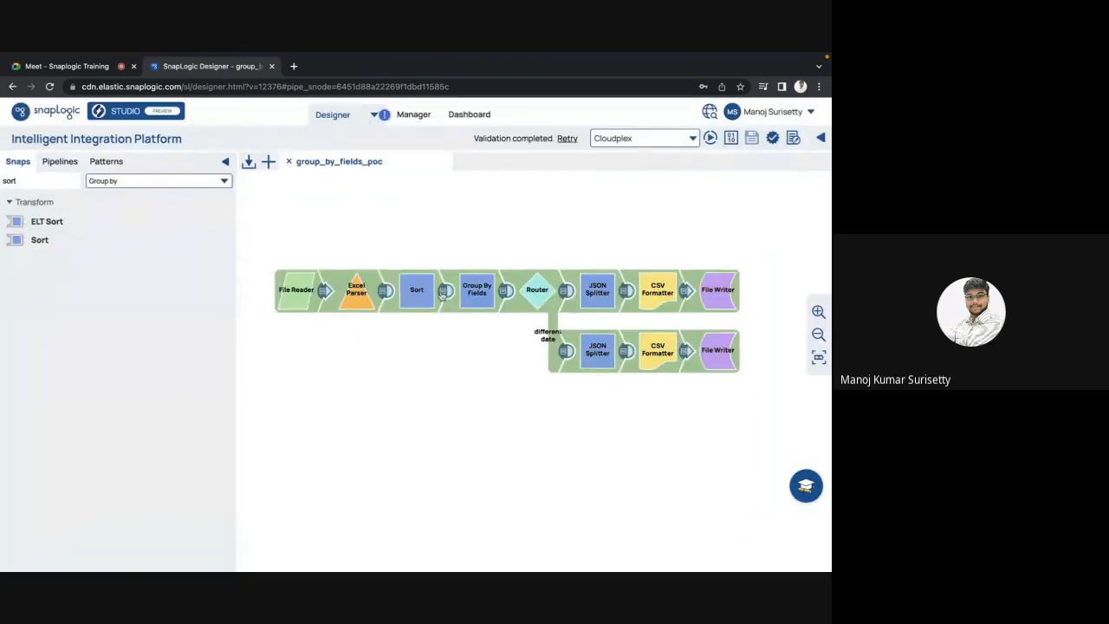
pyautogui.click(445, 291)
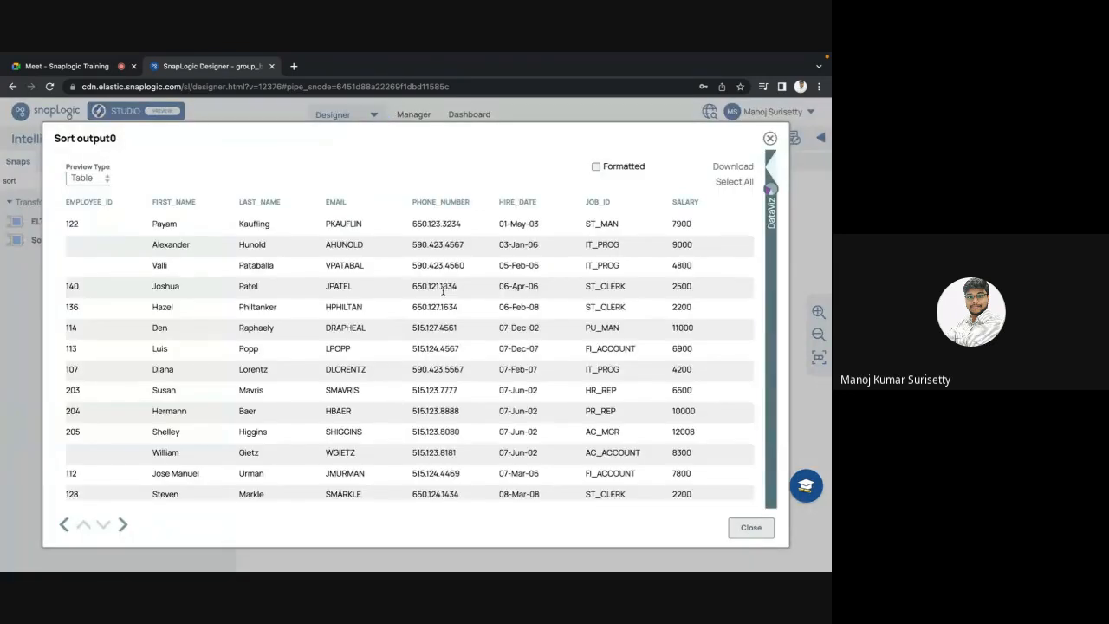
pyautogui.scroll(-2, 521, 315)
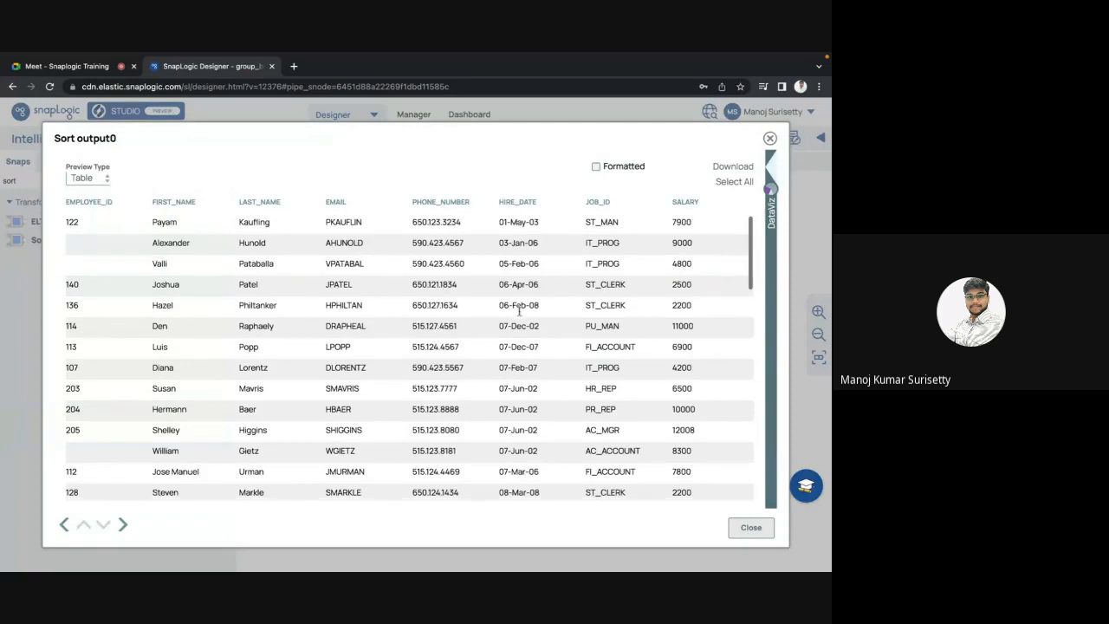
pyautogui.scroll(-3, 521, 315)
pyautogui.scroll(2, 521, 316)
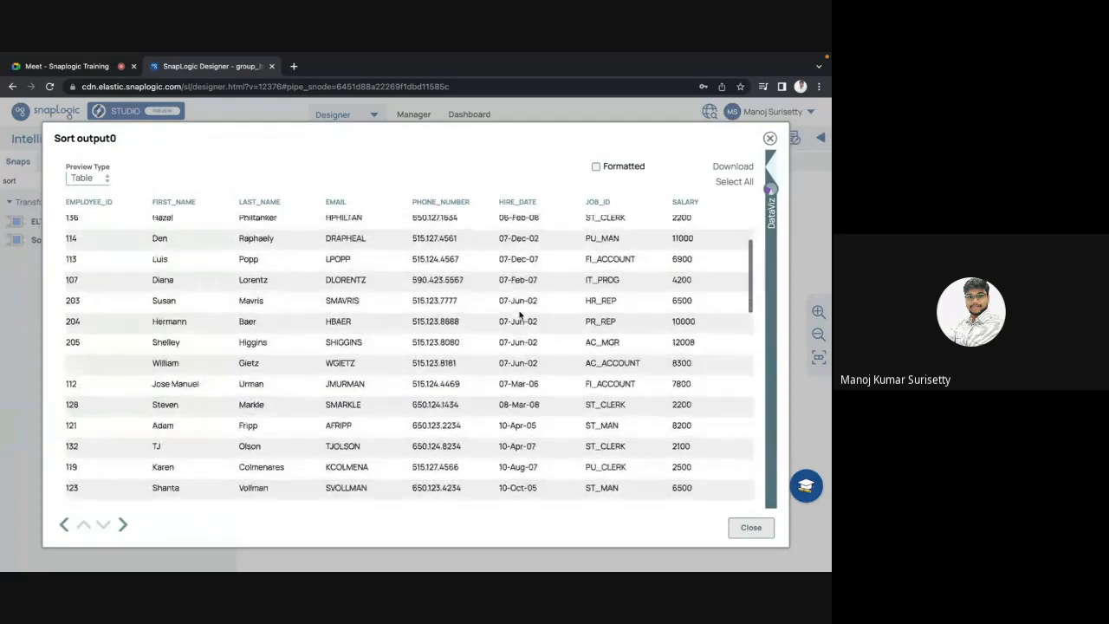
pyautogui.scroll(-6, 520, 316)
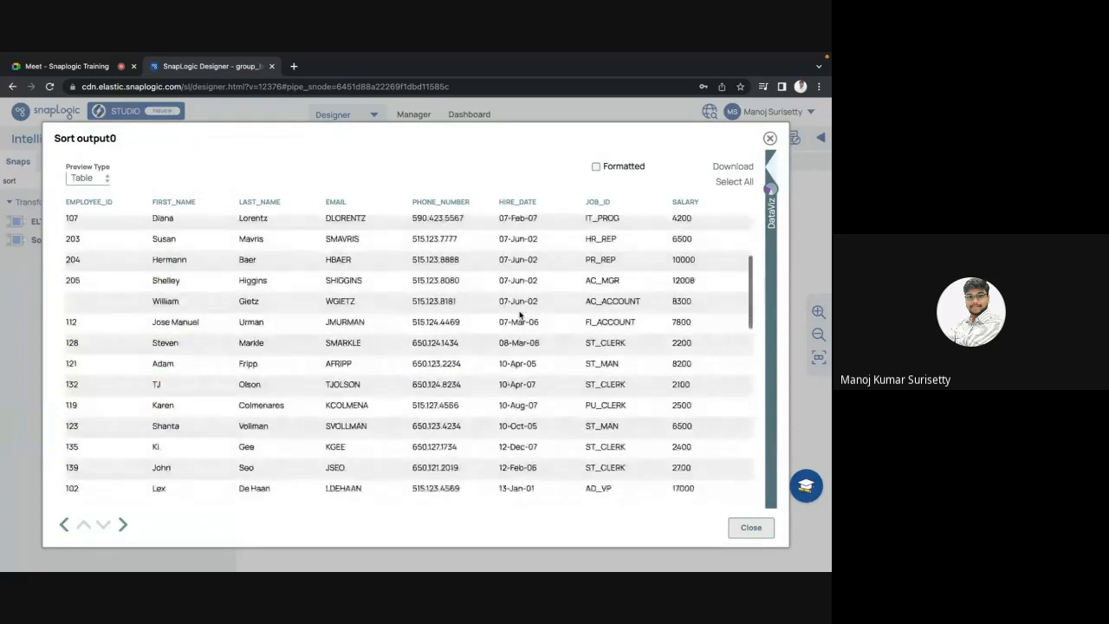
pyautogui.scroll(-8, 520, 316)
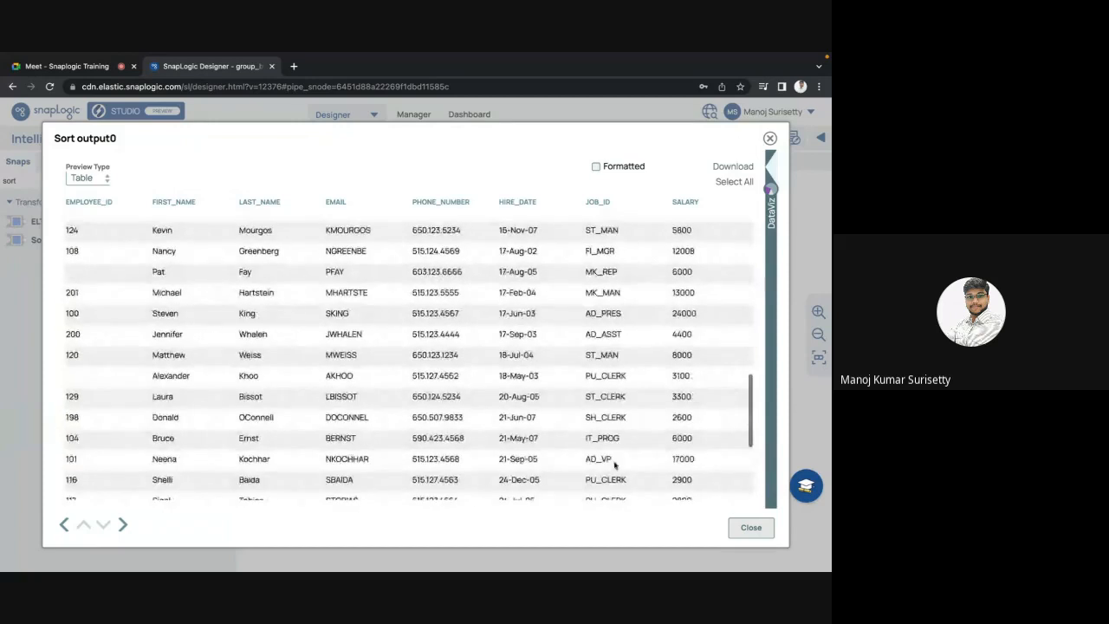
pyautogui.click(750, 527)
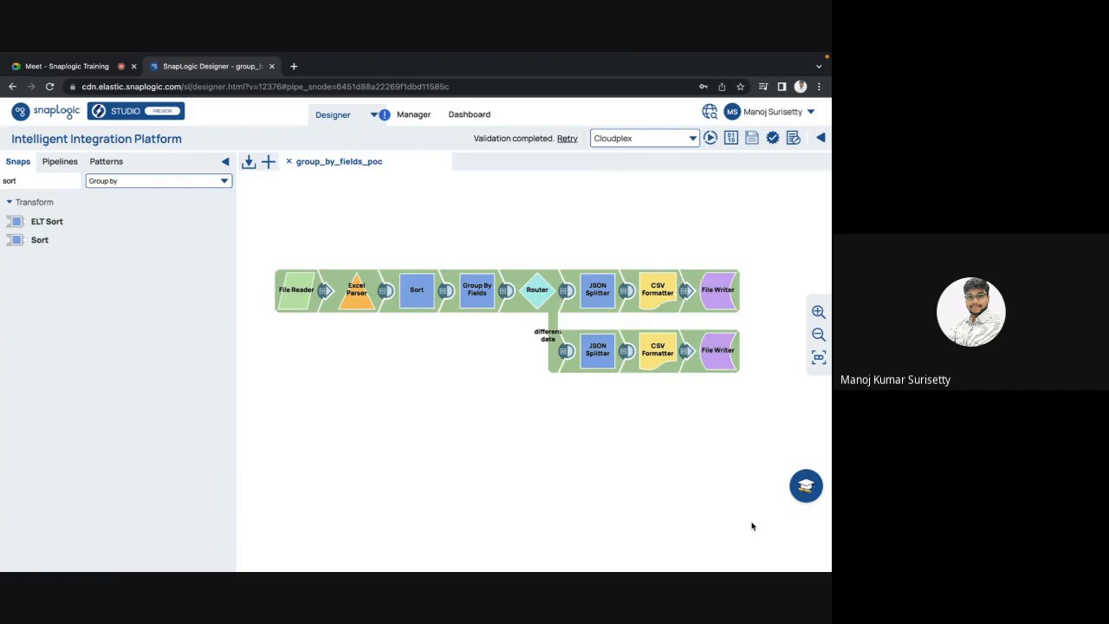
pyautogui.click(418, 289)
pyautogui.press('Escape')
pyautogui.click(483, 296)
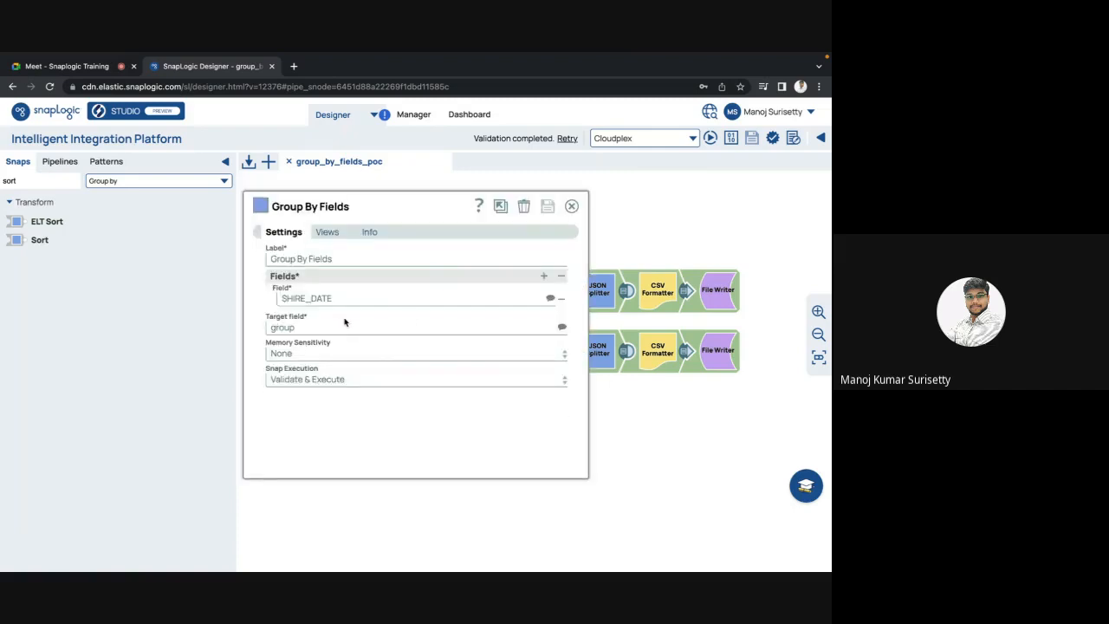
pyautogui.press('Escape')
pyautogui.click(414, 288)
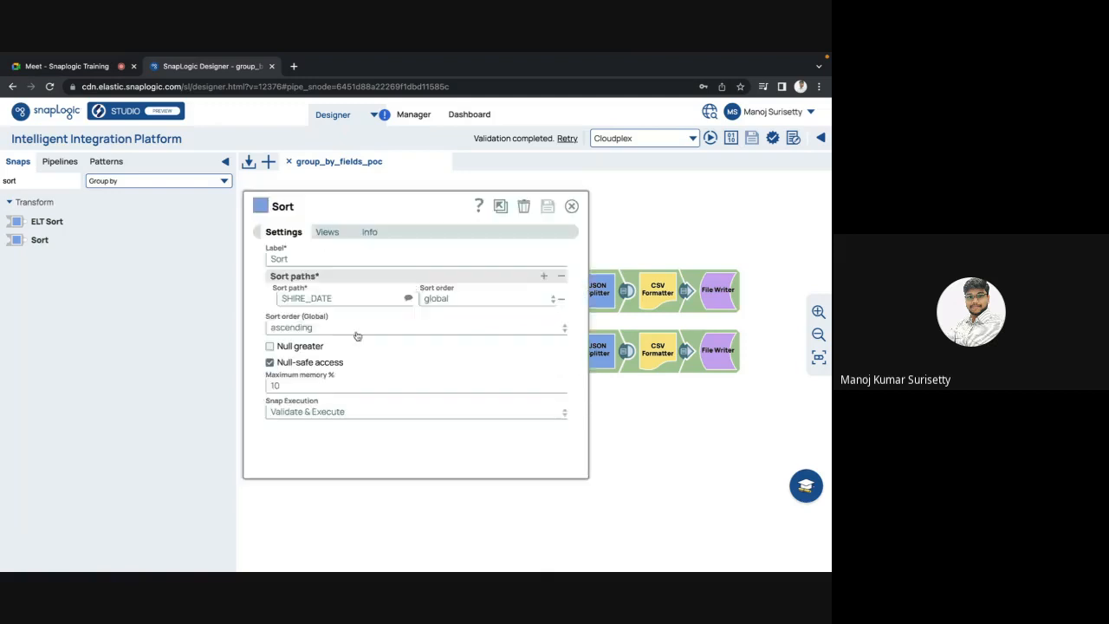
pyautogui.press('Escape')
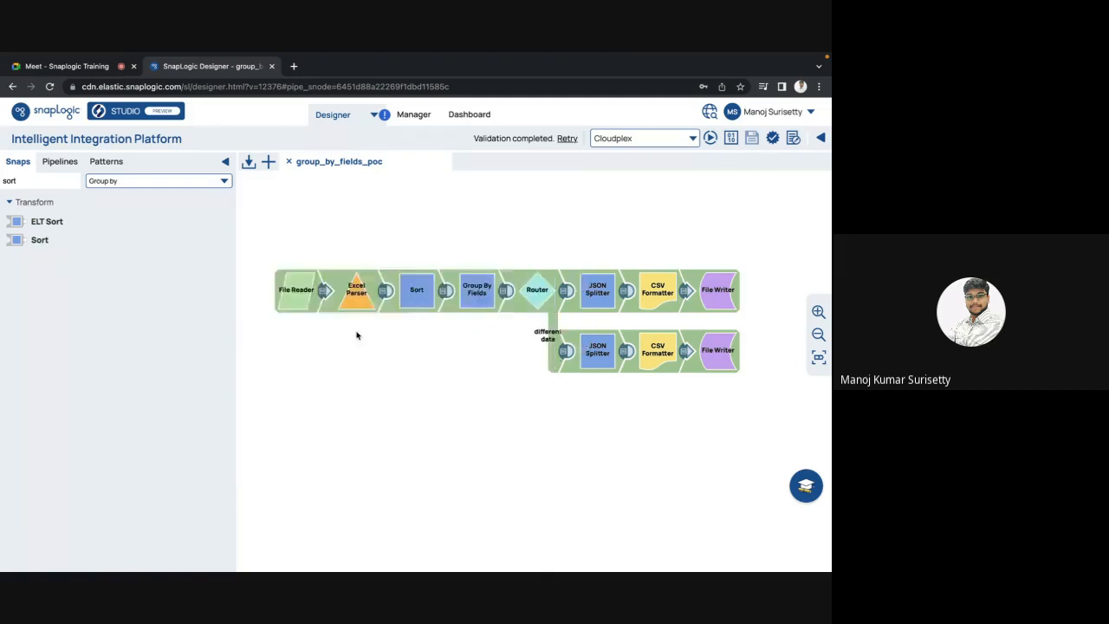
pyautogui.click(425, 286)
pyautogui.press('Escape')
pyautogui.click(481, 303)
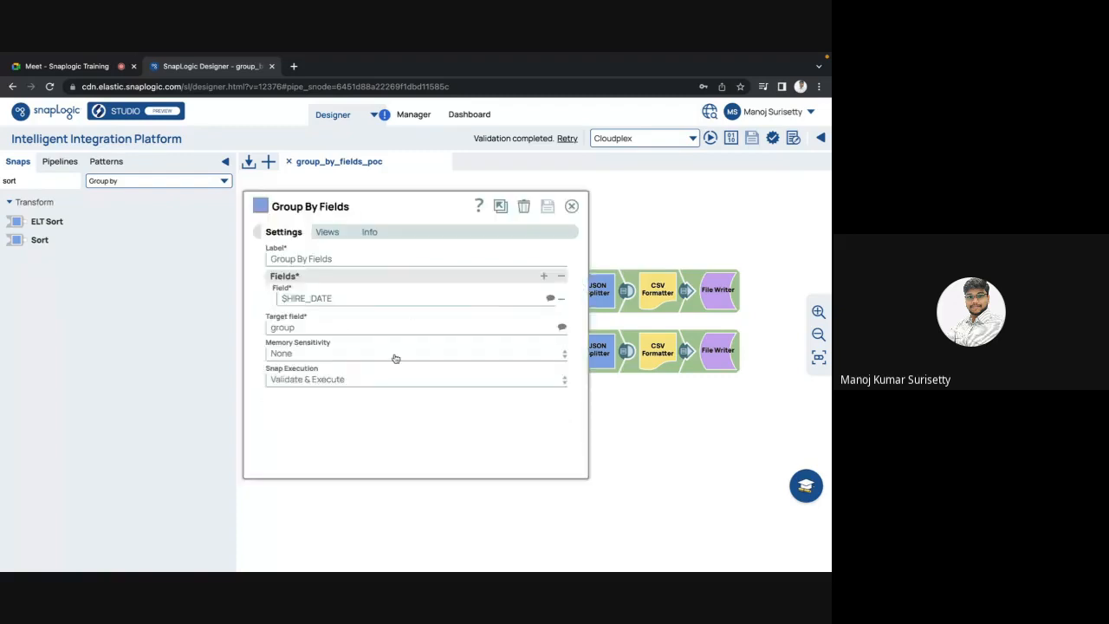
pyautogui.press('Escape')
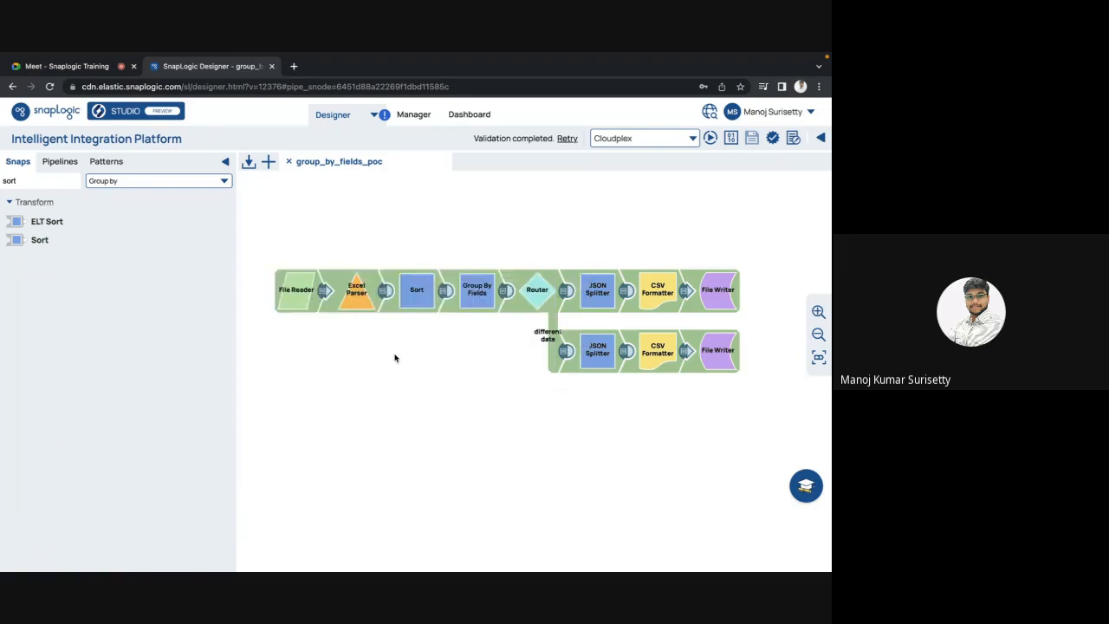
pyautogui.click(487, 301)
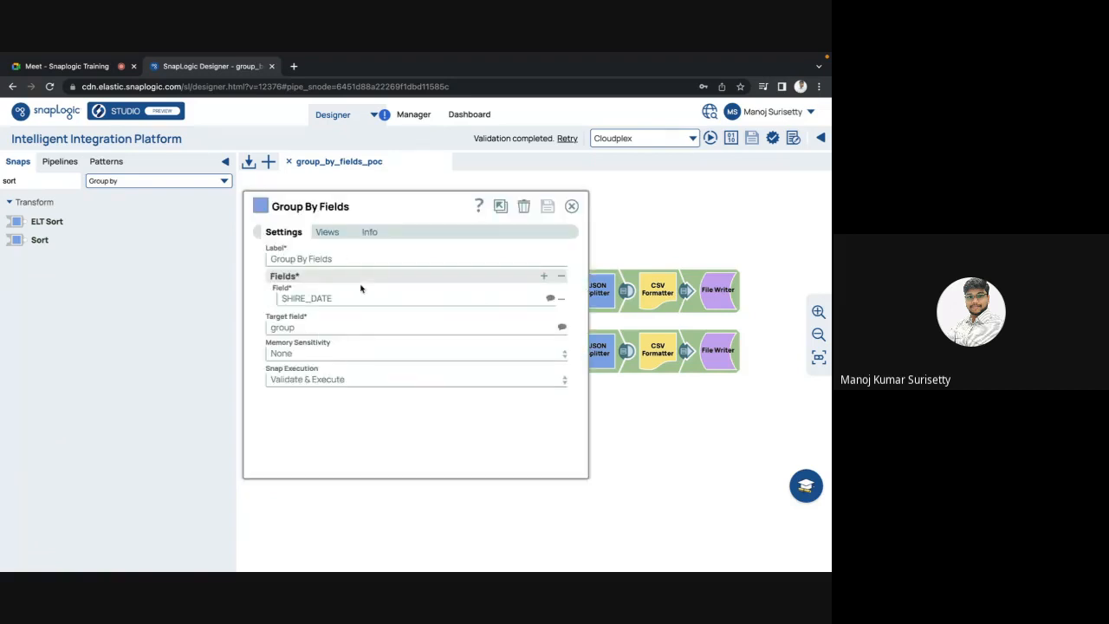
pyautogui.press('Escape')
pyautogui.click(426, 295)
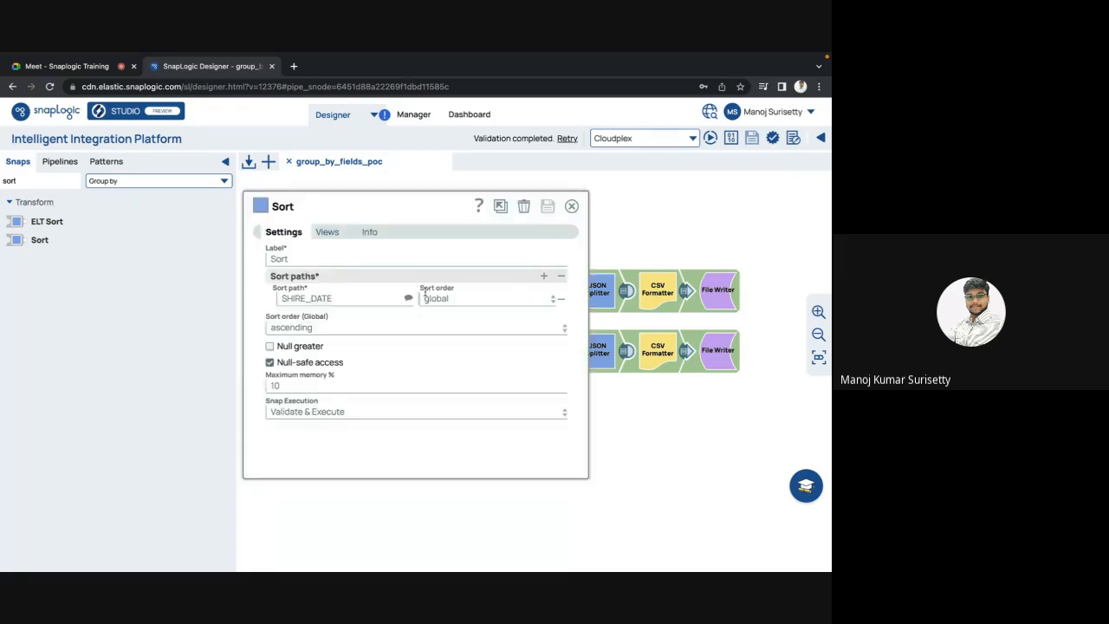
pyautogui.press('Escape')
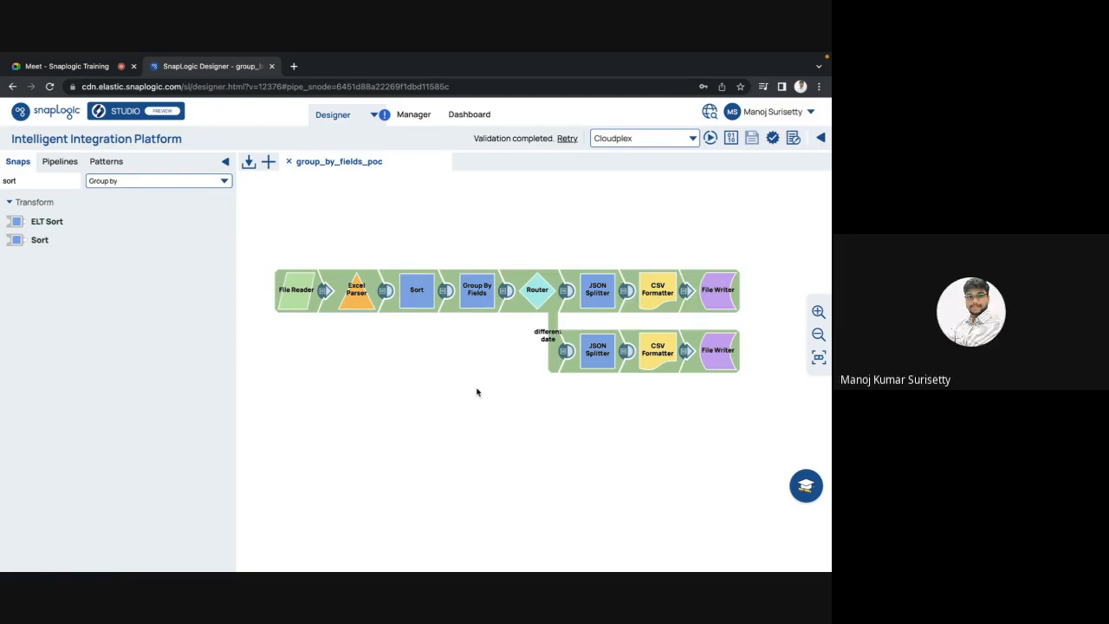
pyautogui.click(479, 293)
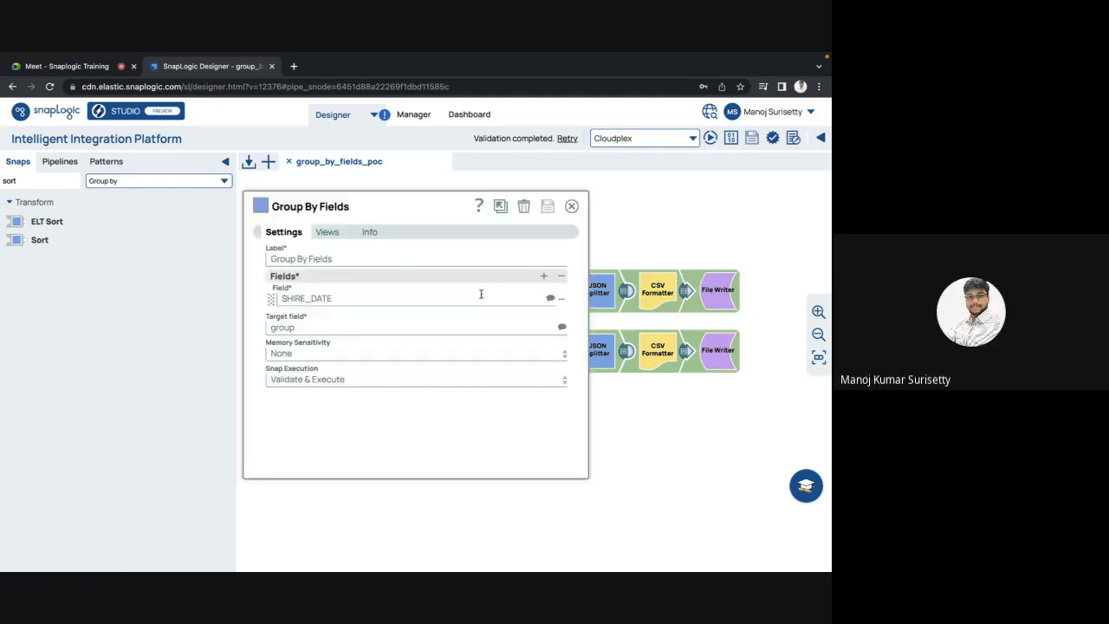
pyautogui.press('Escape')
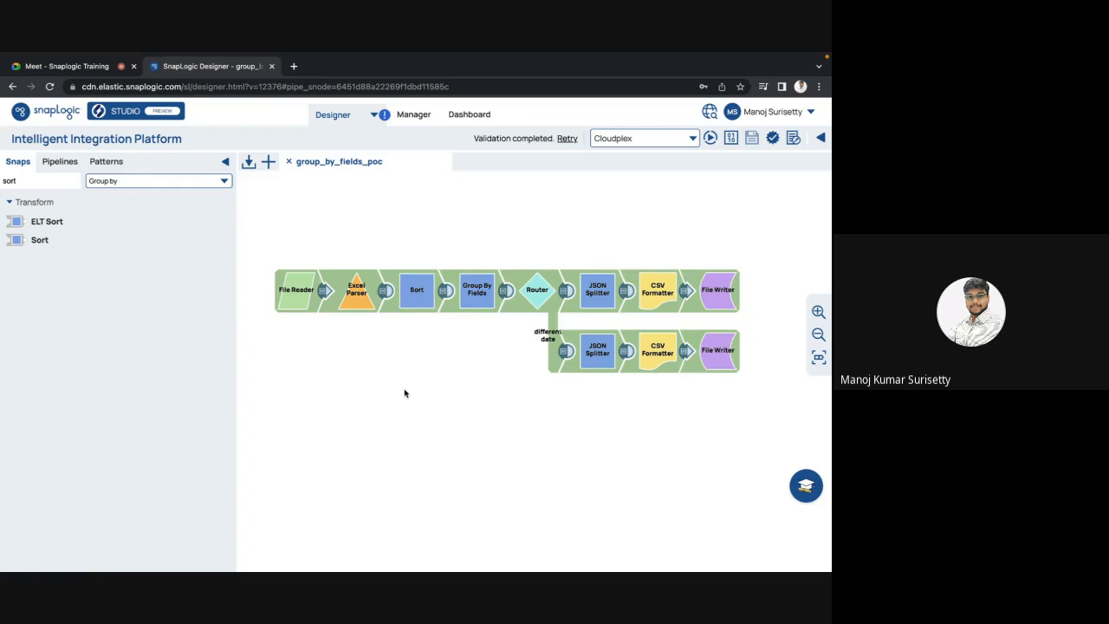
# Step: Preview the upper JSON Splitter's output data
pyautogui.click(626, 293)
pyautogui.hscroll(2, 555, 364)
pyautogui.press('Escape')
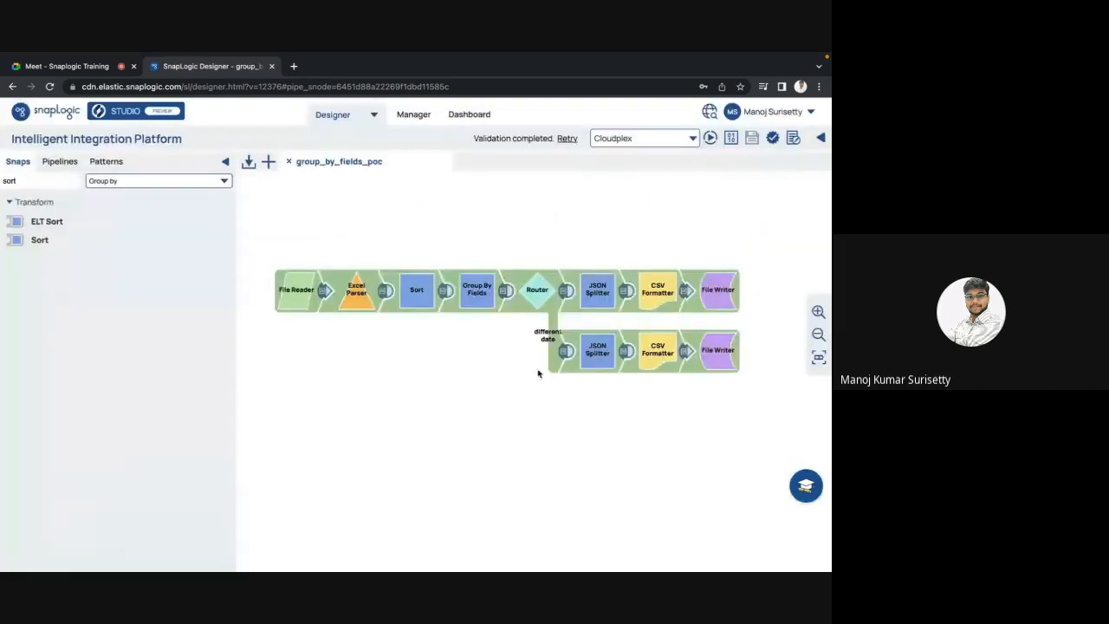
# Step: Set the Sort snap's sort path to $SALARY, copy the value, and keep the change
pyautogui.click(425, 297)
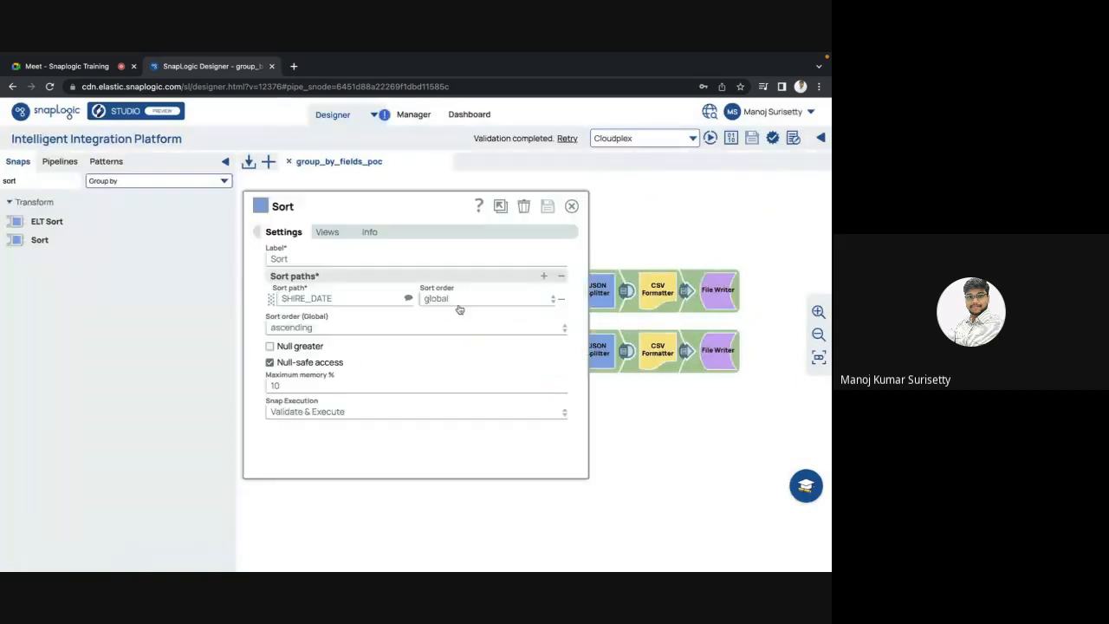
pyautogui.click(408, 298)
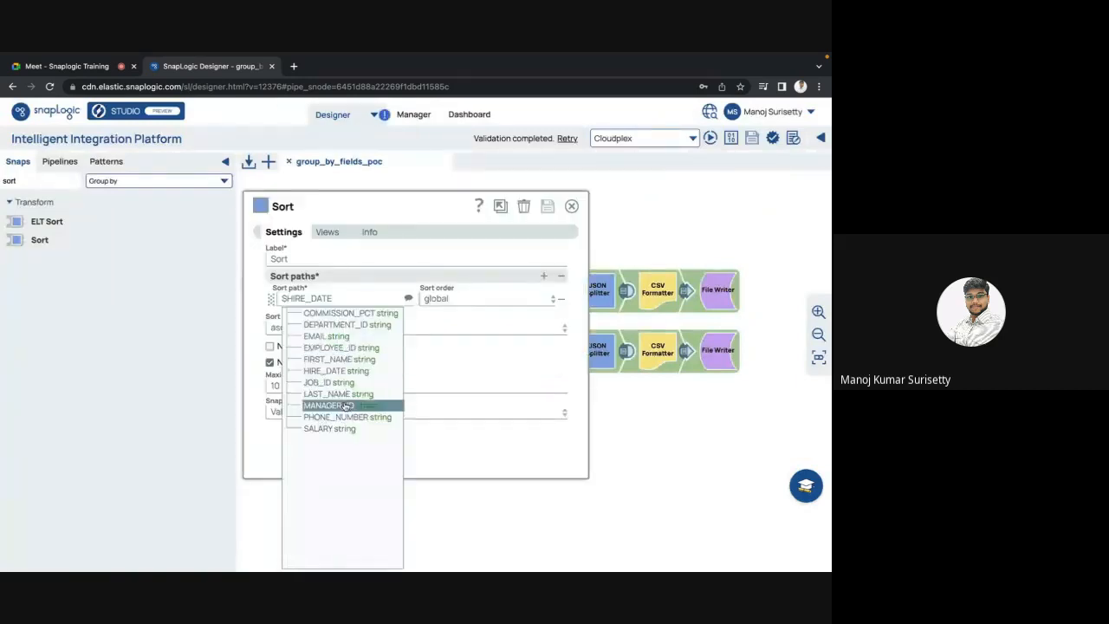
pyautogui.click(332, 428)
pyautogui.click(352, 293)
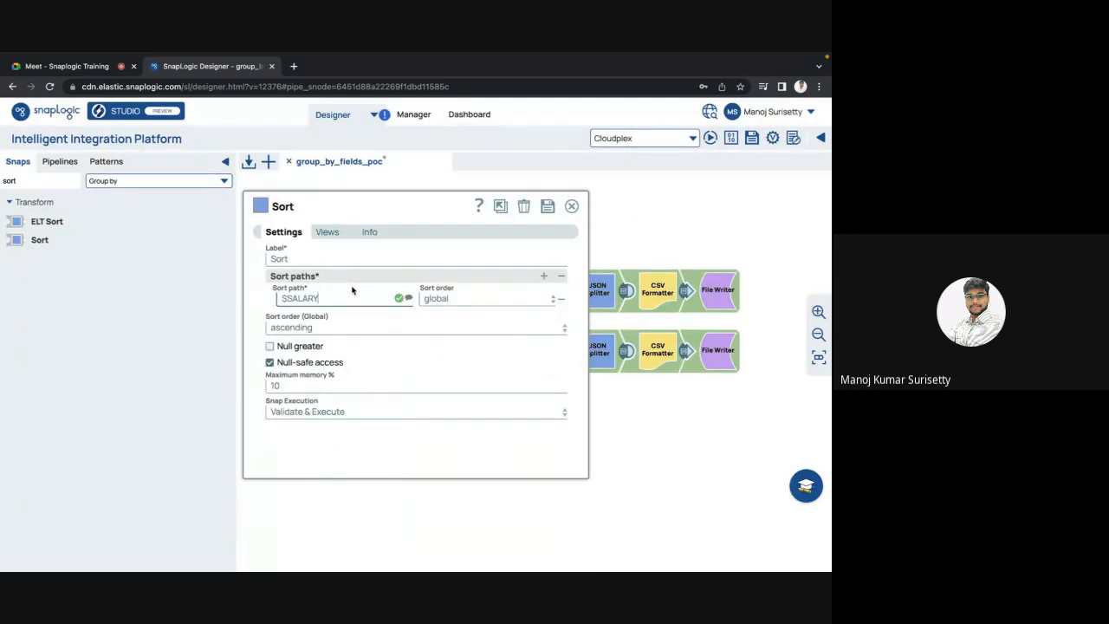
pyautogui.hotkey('ctrl', 'a')
pyautogui.hotkey('ctrl', 'c')
pyautogui.press('Escape')
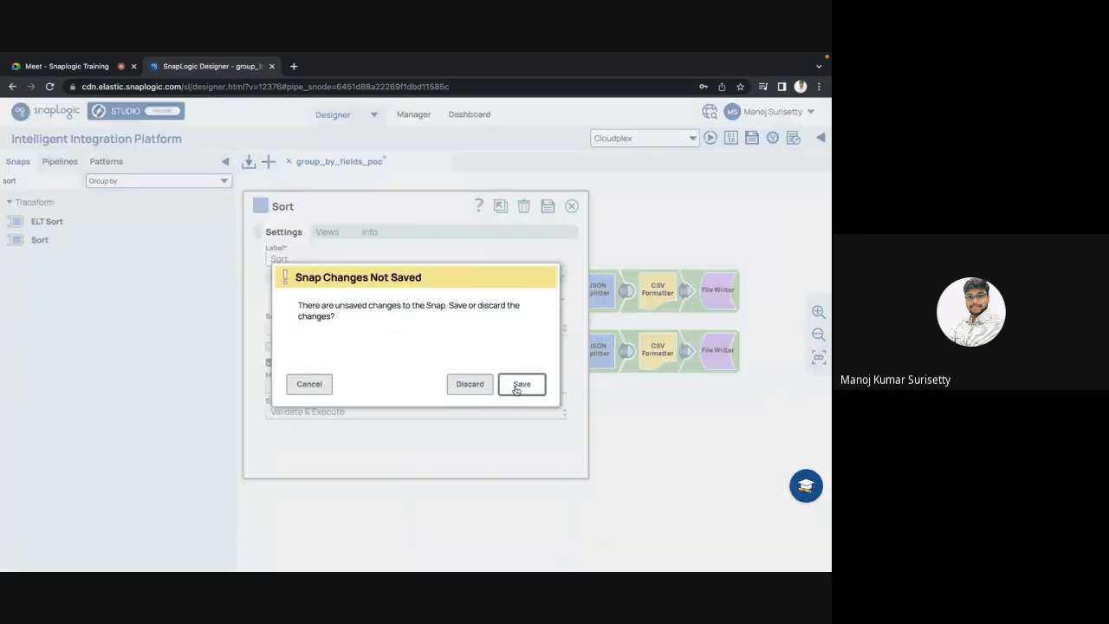
pyautogui.click(509, 385)
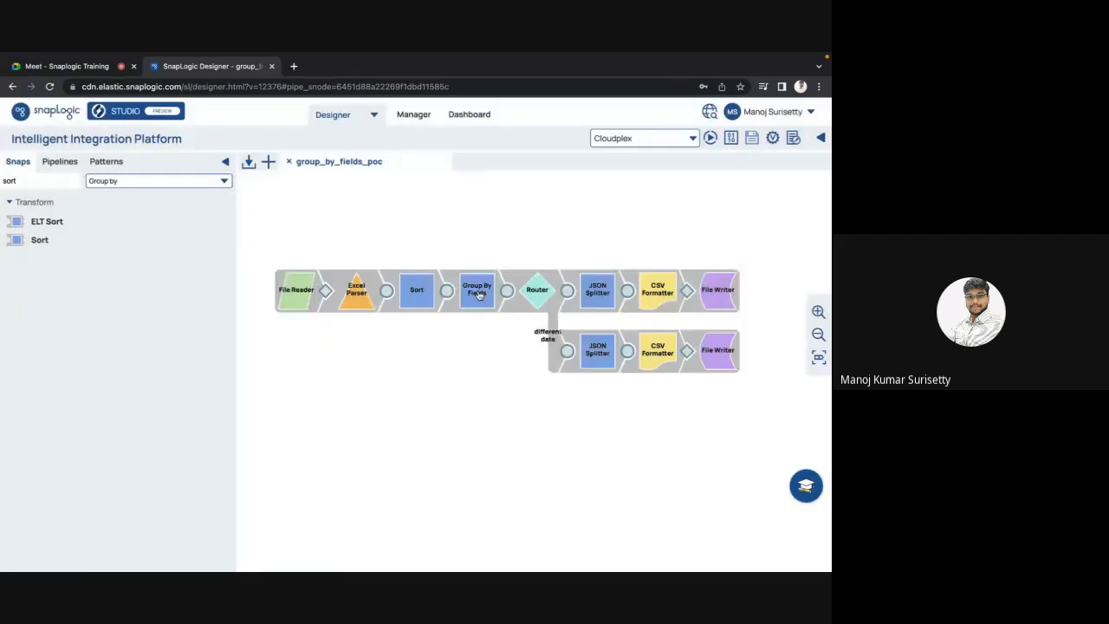
# Step: Paste $SALARY over $HIRE_DATE as the Group By Fields grouping field and save
pyautogui.click(478, 295)
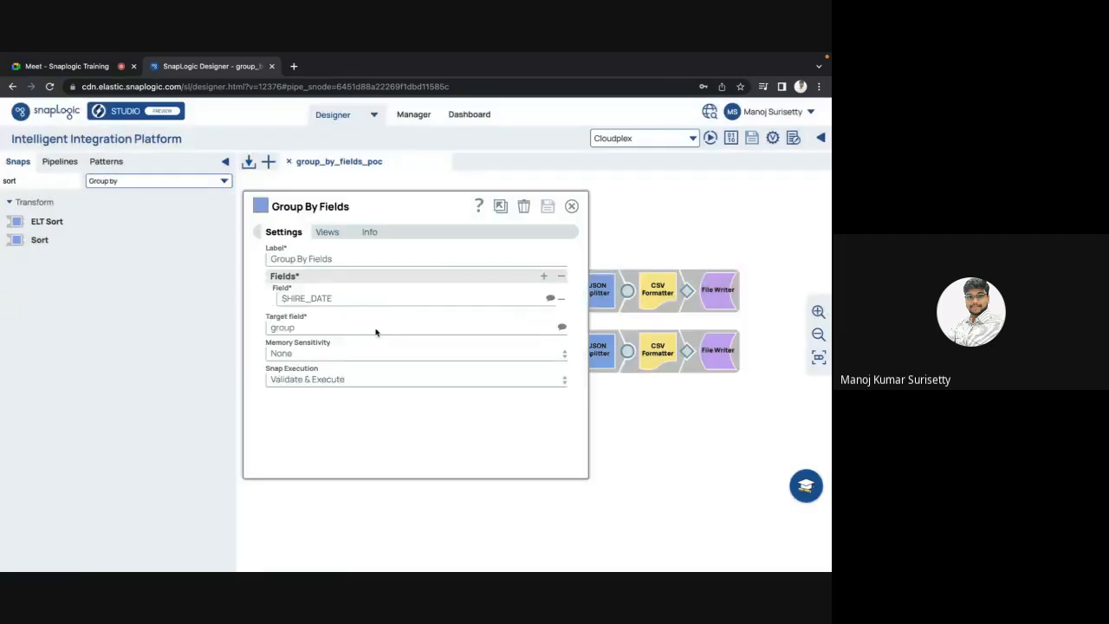
pyautogui.tripleClick(362, 300)
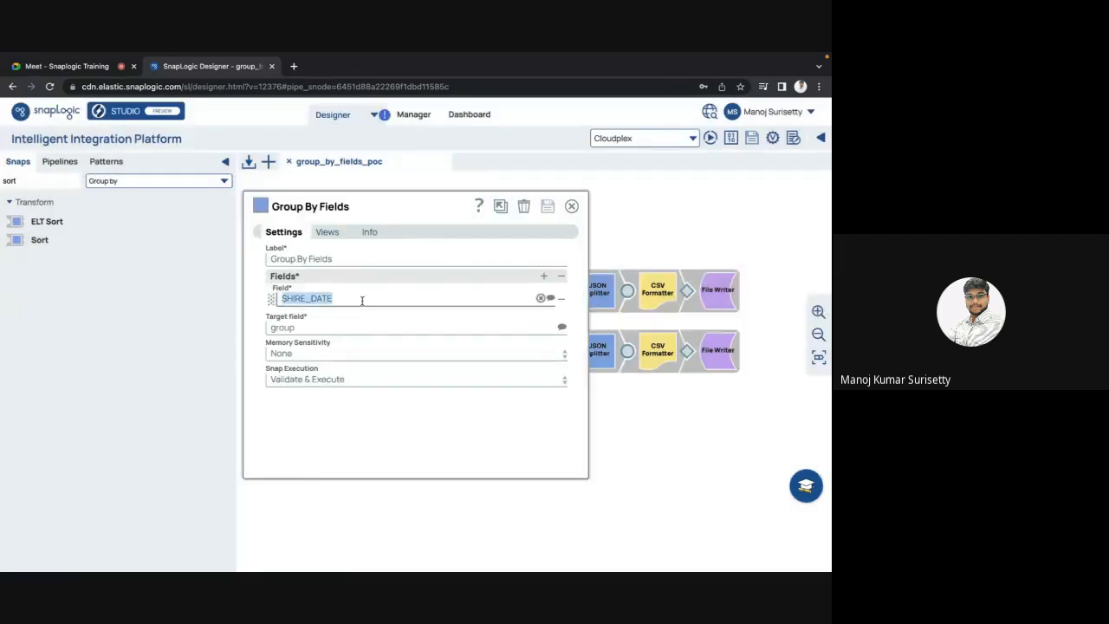
pyautogui.hotkey('ctrl', 'v')
pyautogui.click(548, 205)
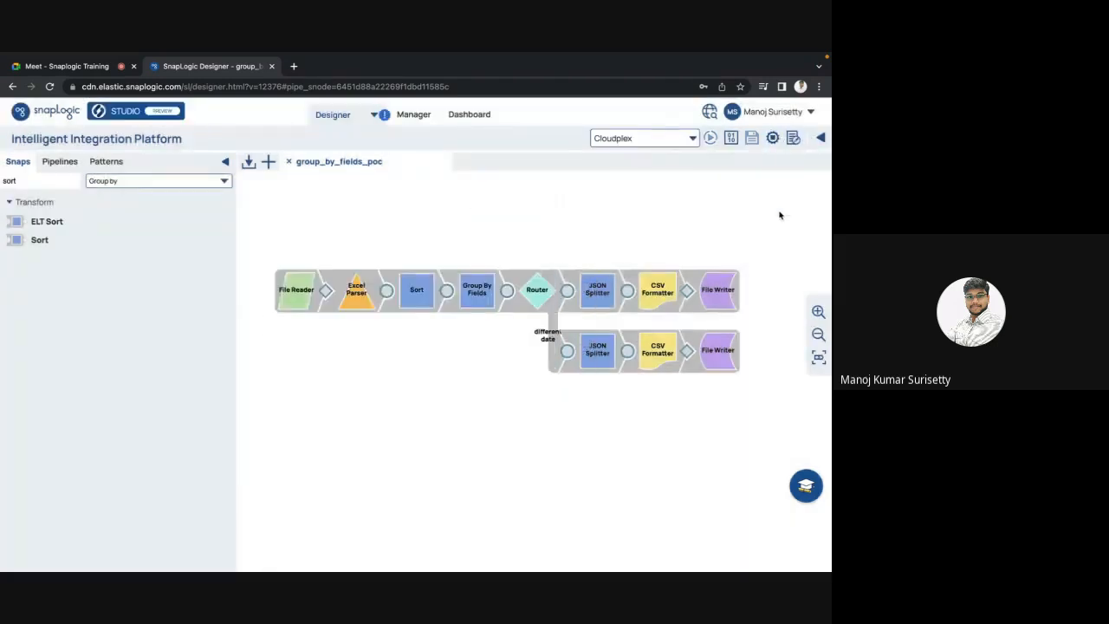
# Step: Preview the JSON Splitter output data twice to check the regrouped records
pyautogui.click(627, 291)
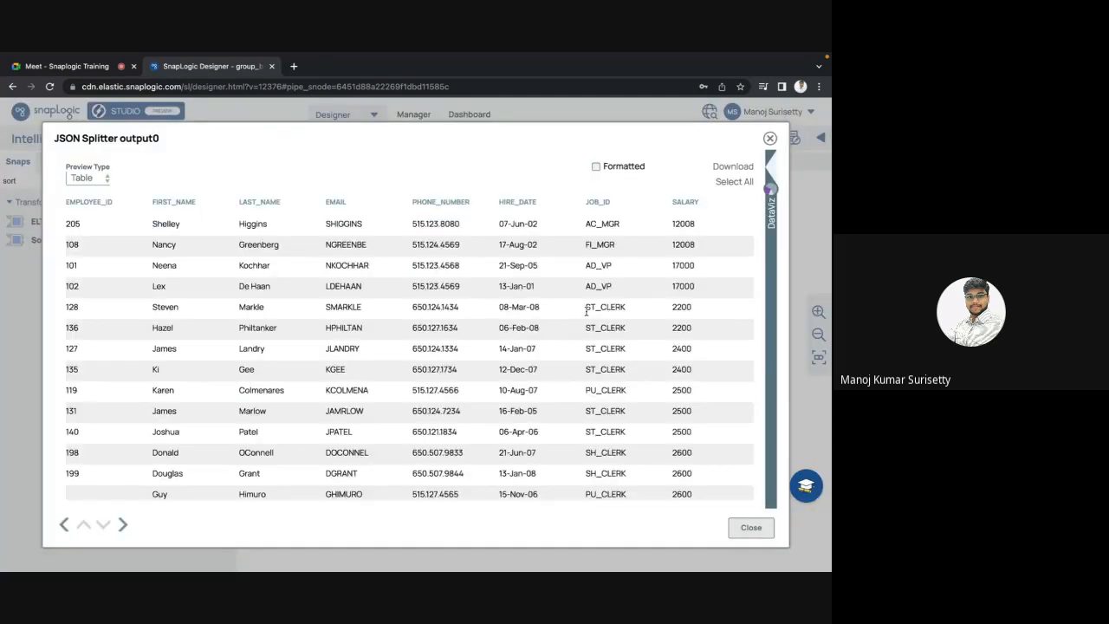
pyautogui.hscroll(1, 586, 311)
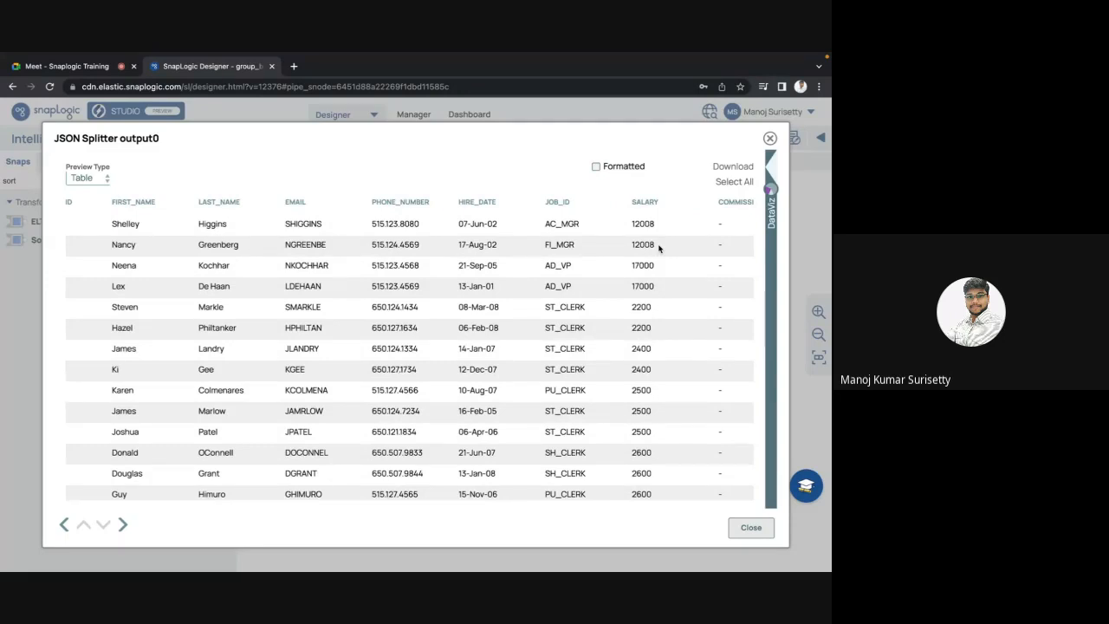
pyautogui.press('Escape')
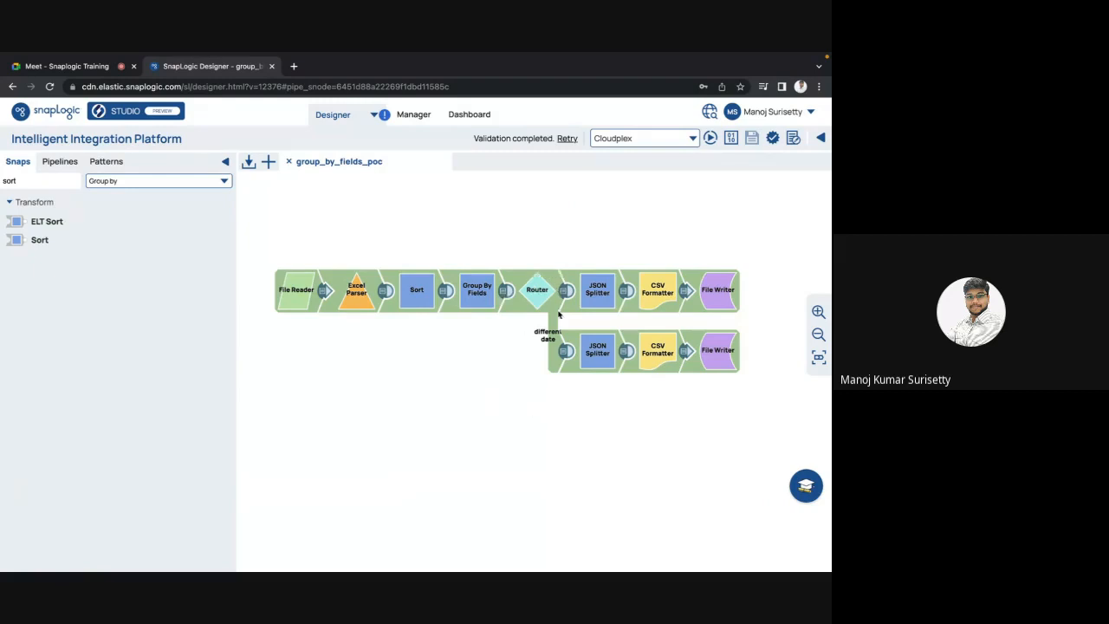
pyautogui.click(626, 292)
pyautogui.hscroll(5, 641, 332)
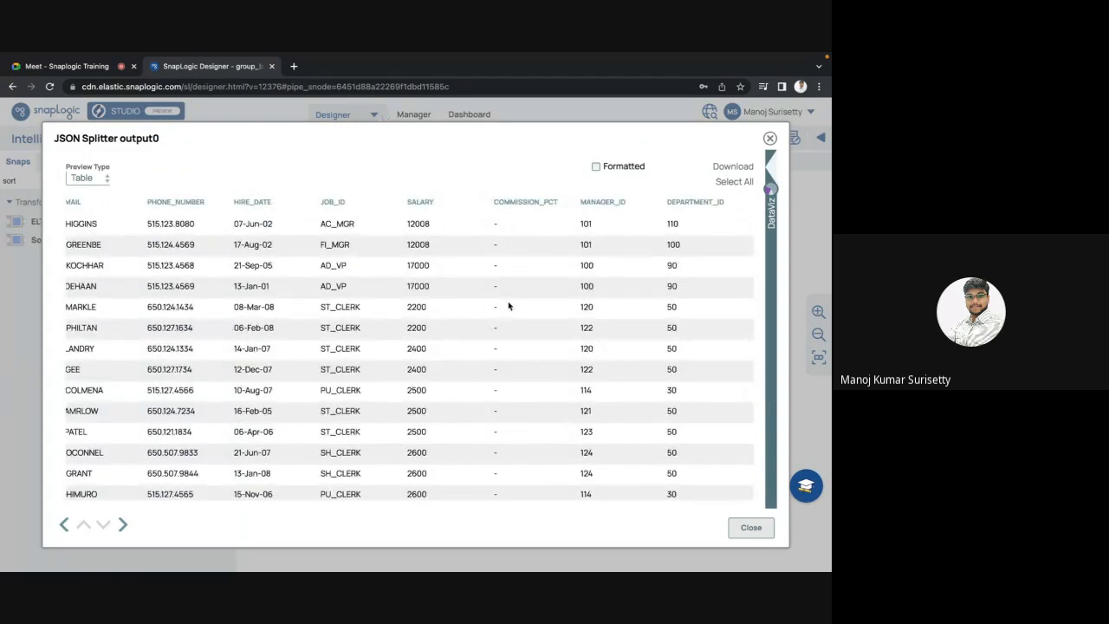
pyautogui.press('Escape')
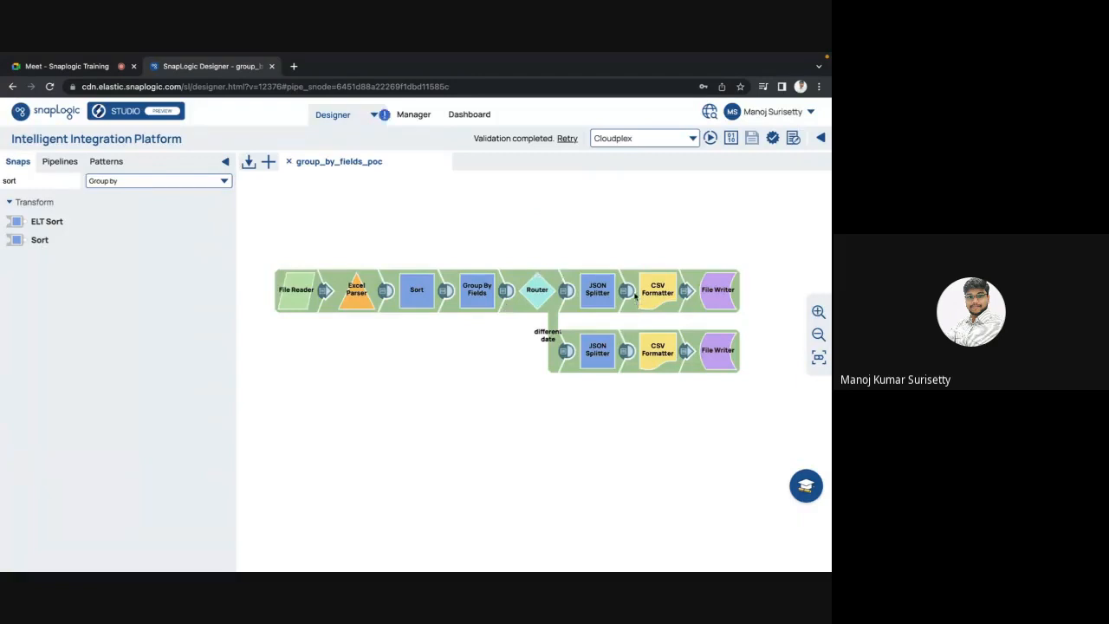
# Step: Detach CSV Formatter/File Writer, check splitter SALARY values (12008), then reattach and save
pyautogui.moveTo(654, 295); pyautogui.dragTo(709, 297)
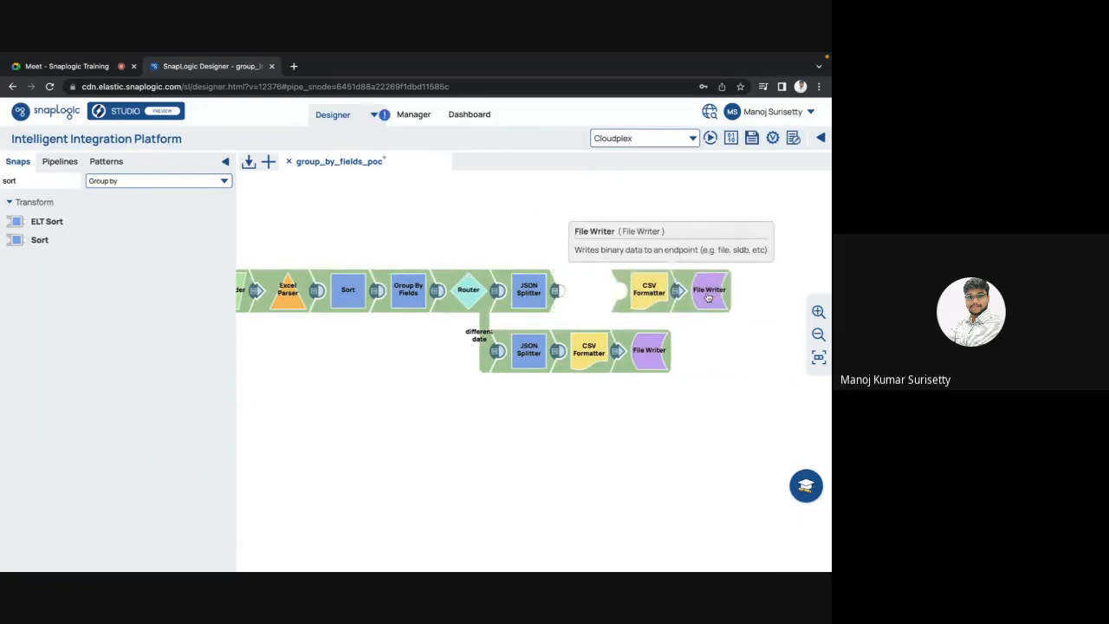
pyautogui.click(556, 296)
pyautogui.scroll(-1, 527, 349)
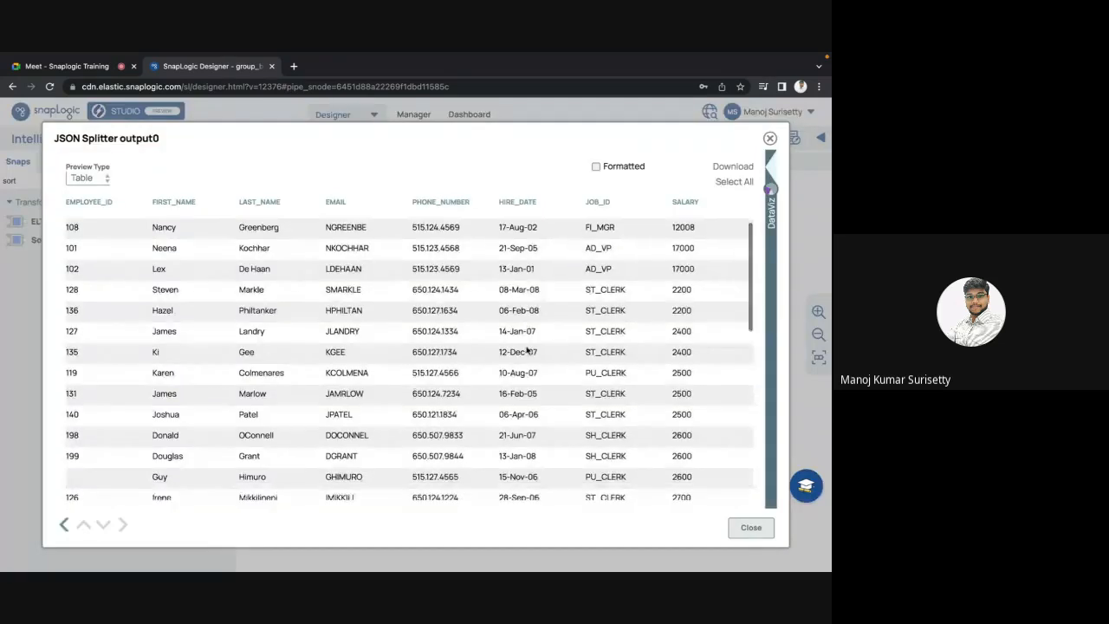
pyautogui.scroll(1, 527, 348)
pyautogui.scroll(-5, 672, 404)
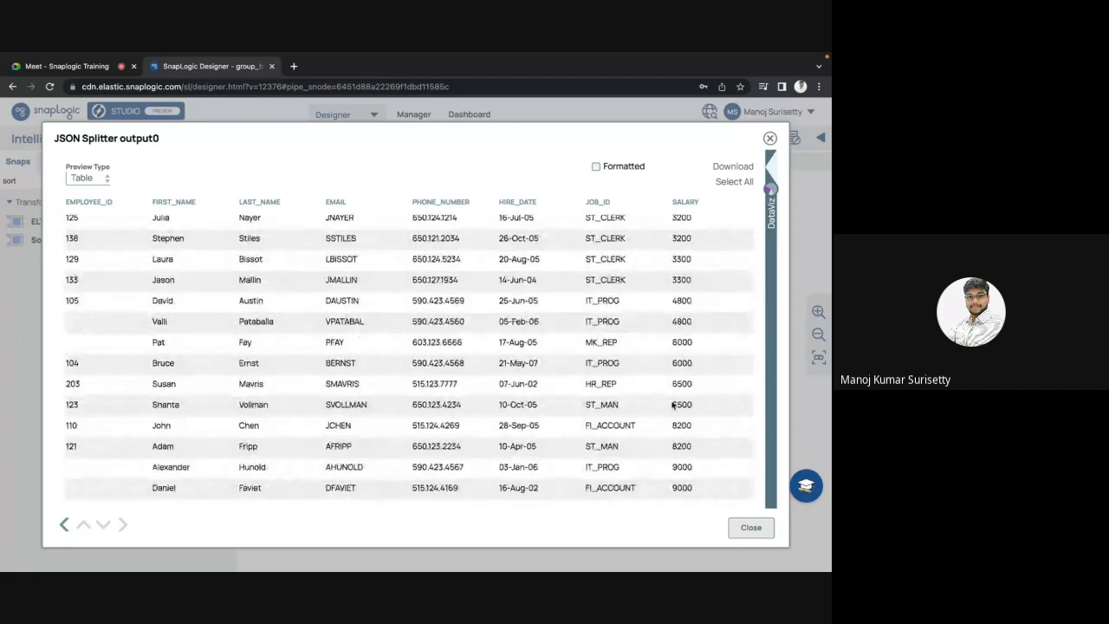
pyautogui.scroll(5, 673, 404)
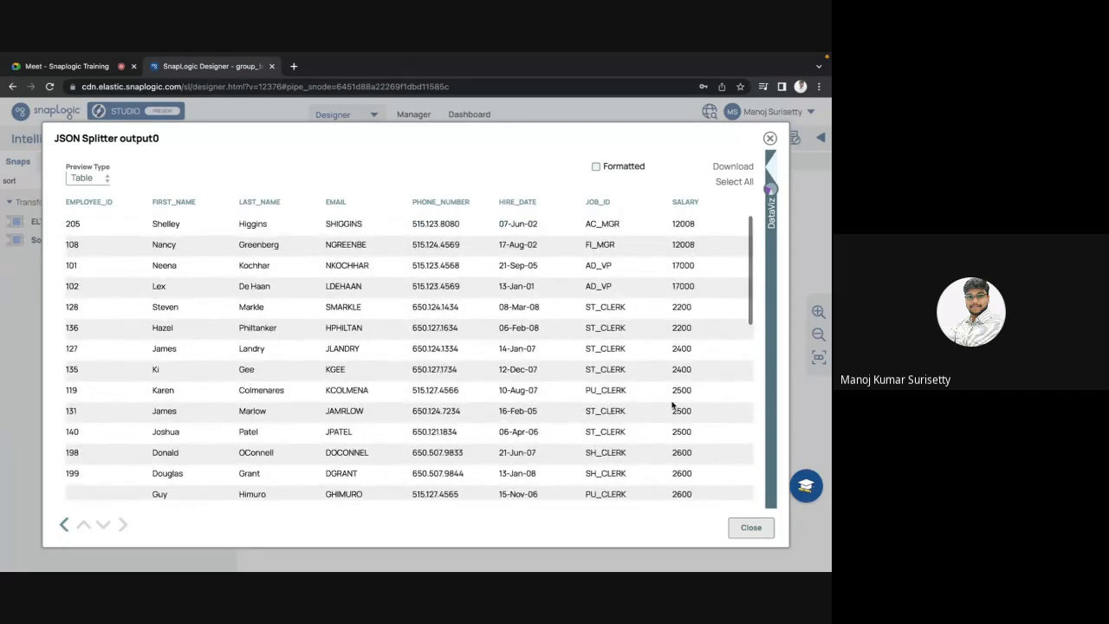
pyautogui.doubleClick(686, 225)
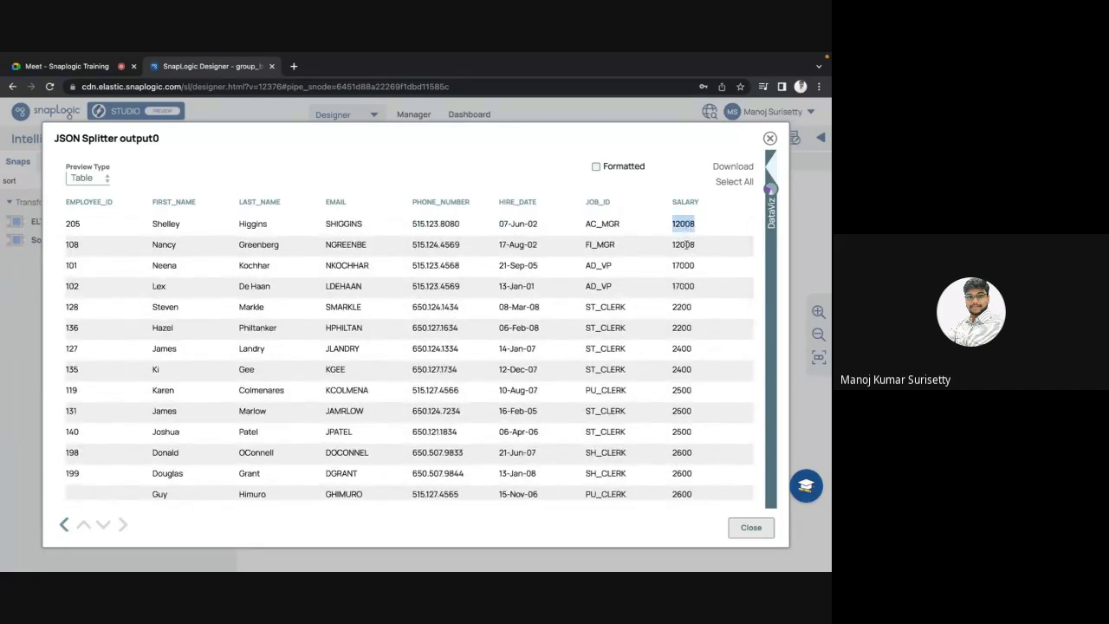
pyautogui.doubleClick(686, 245)
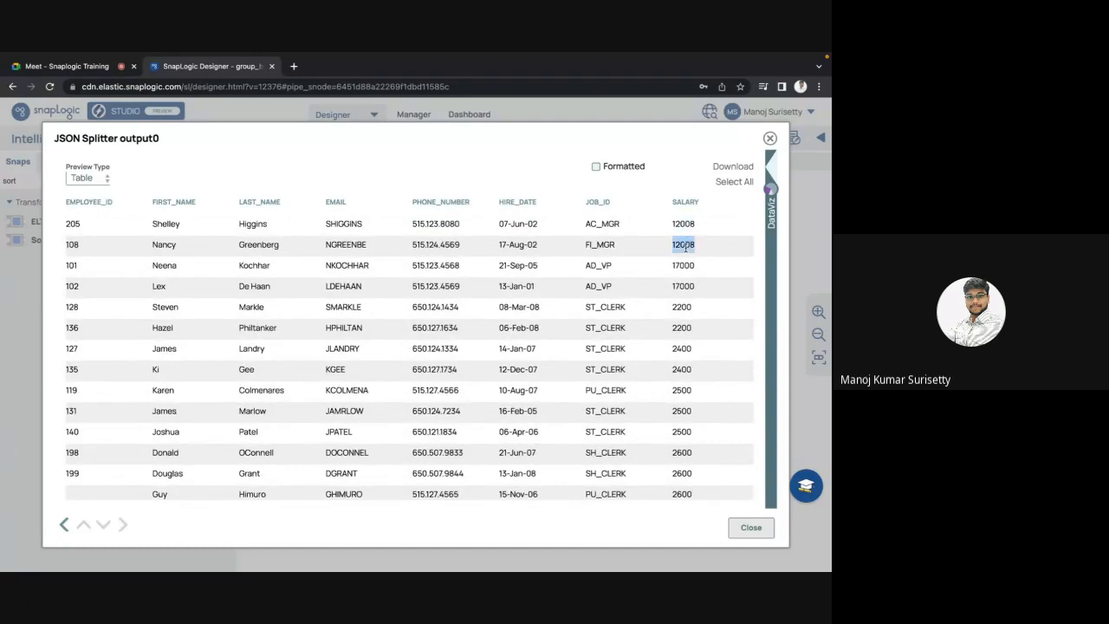
pyautogui.press('Escape')
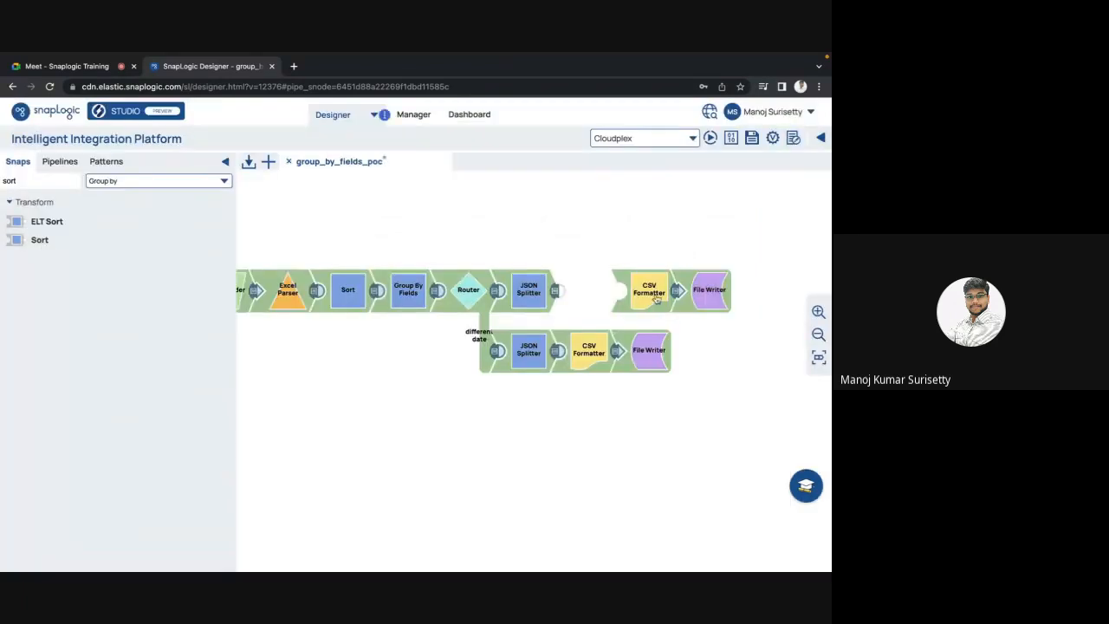
pyautogui.moveTo(657, 300); pyautogui.dragTo(599, 297)
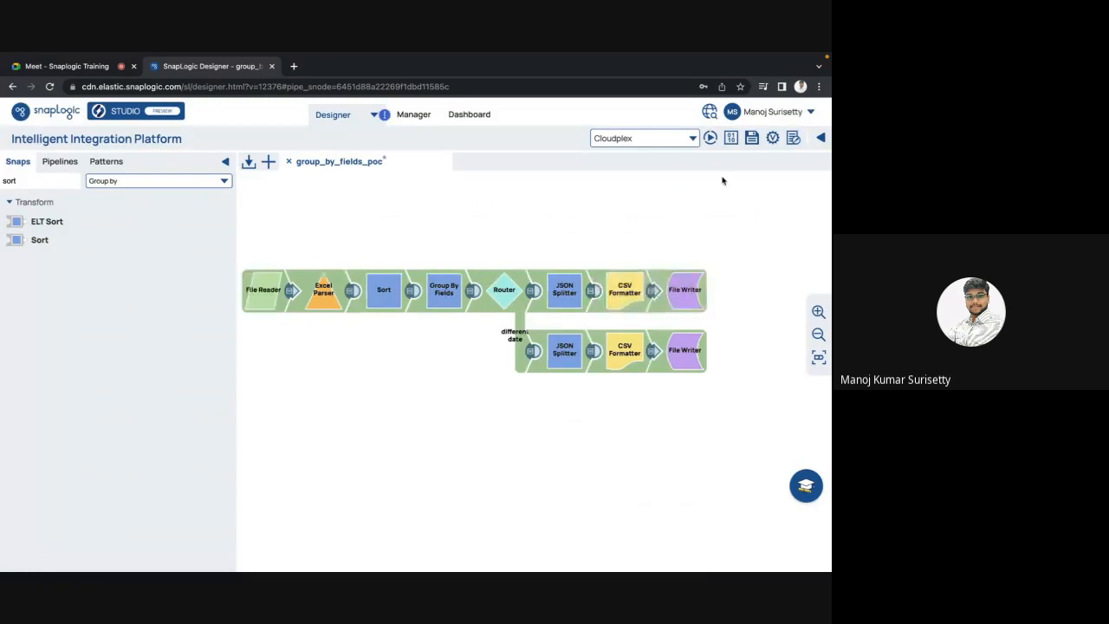
pyautogui.click(751, 138)
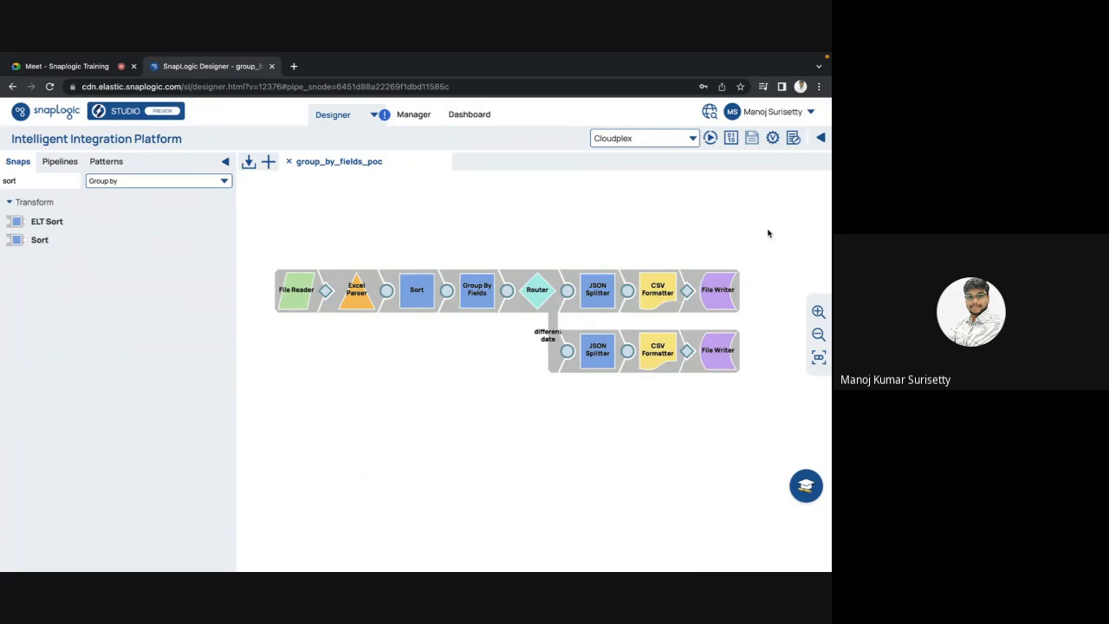
# Step: Search for 'aggre' and drop an Aggregate snap onto the canvas below the pipeline
pyautogui.click(76, 182)
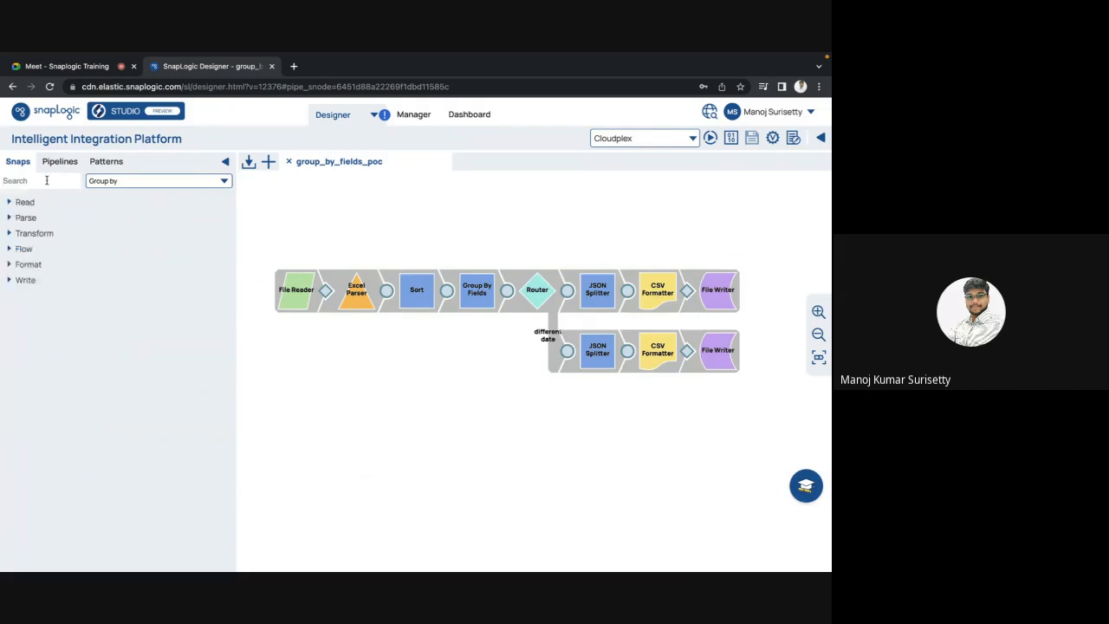
pyautogui.write('aggre')
pyautogui.click(50, 223)
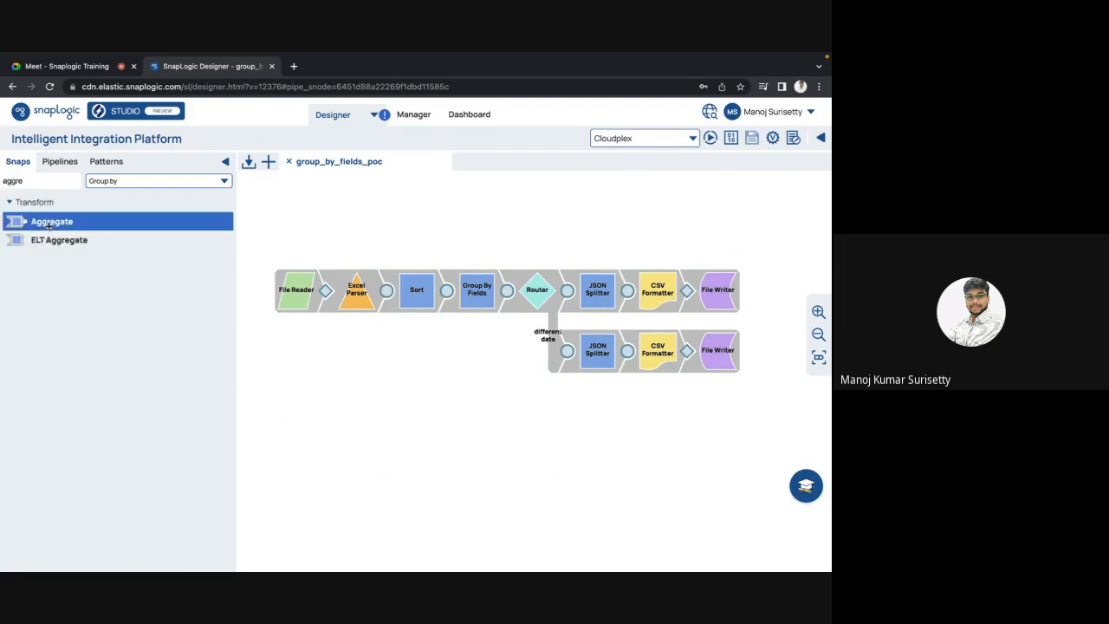
pyautogui.moveTo(50, 223); pyautogui.dragTo(470, 408)
# Step: Try adding a group-by row in the Aggregate settings, discarding the unsaved changes each time
pyautogui.click(477, 411)
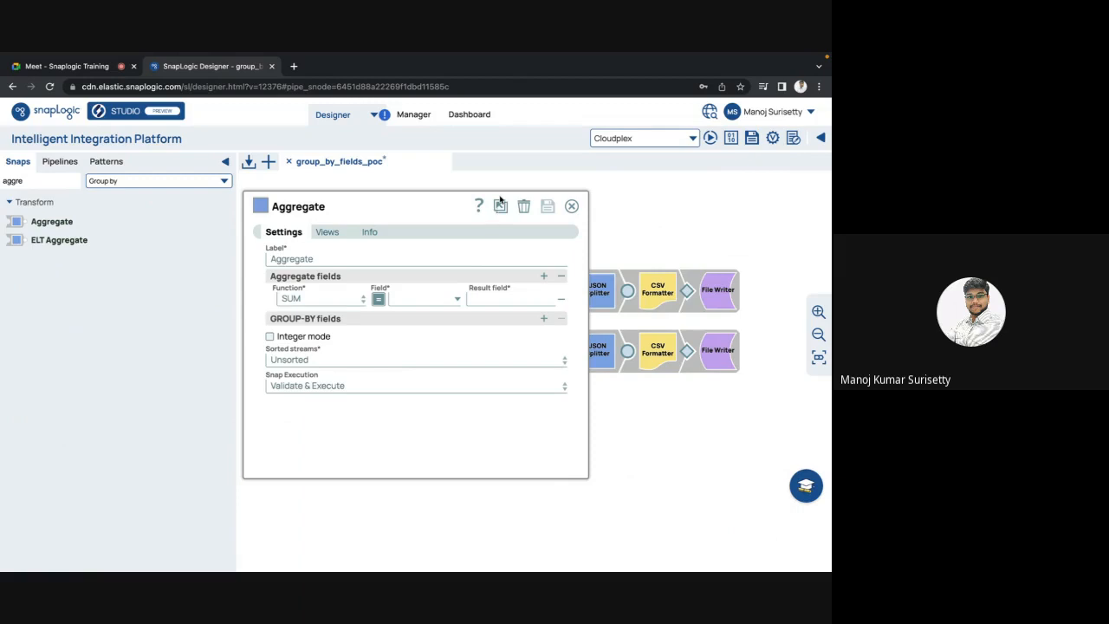
pyautogui.click(544, 322)
pyautogui.press('Escape')
pyautogui.click(476, 385)
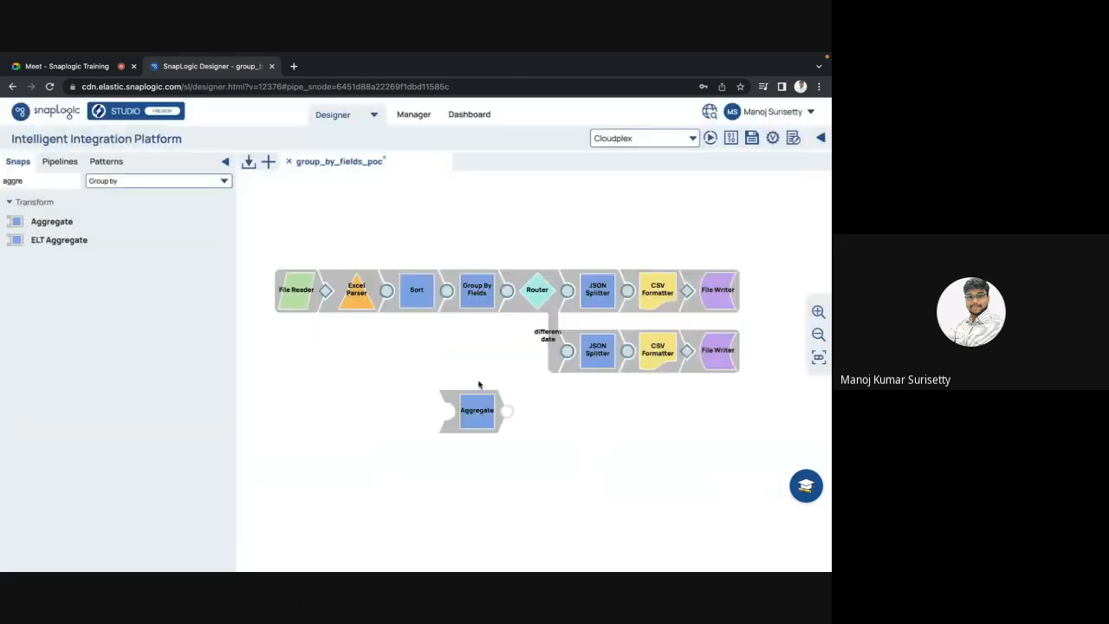
pyautogui.click(456, 302)
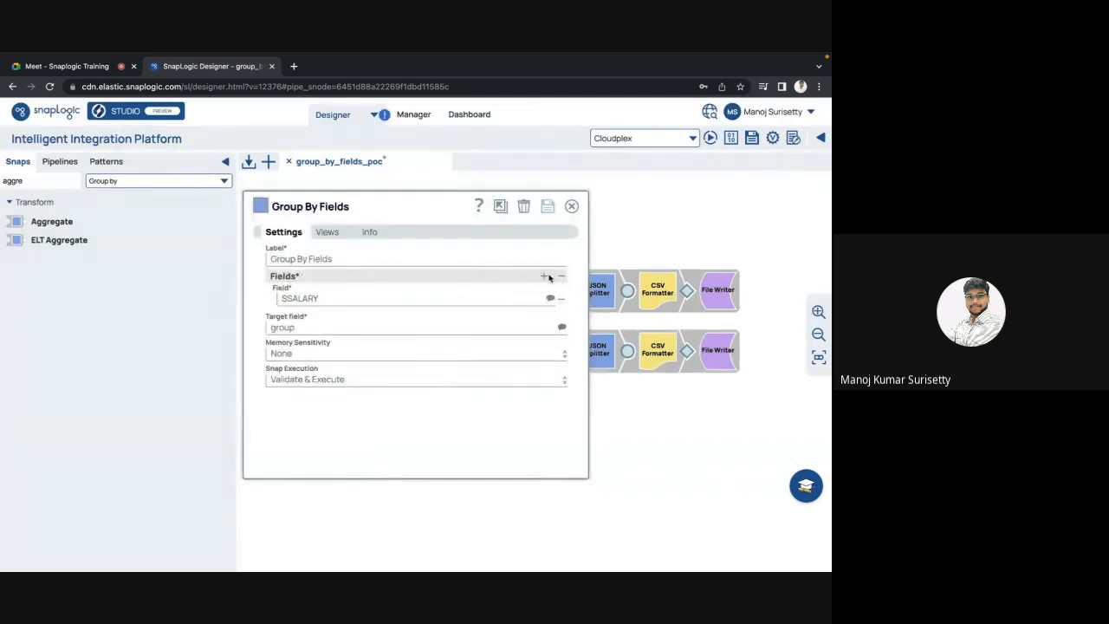
pyautogui.press('Escape')
pyautogui.click(485, 414)
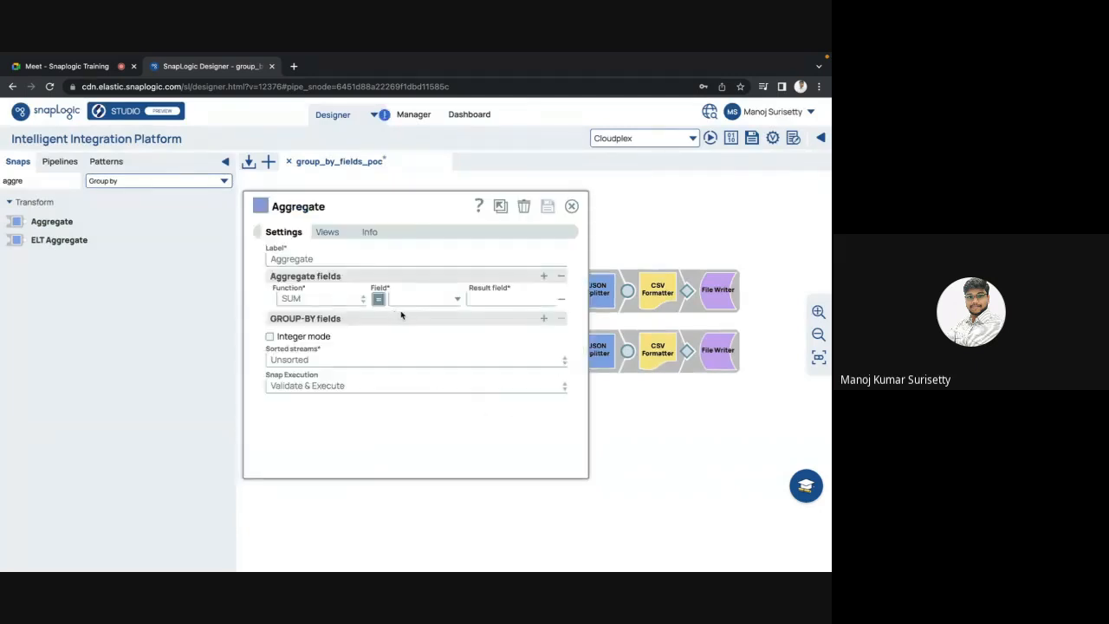
pyautogui.click(544, 319)
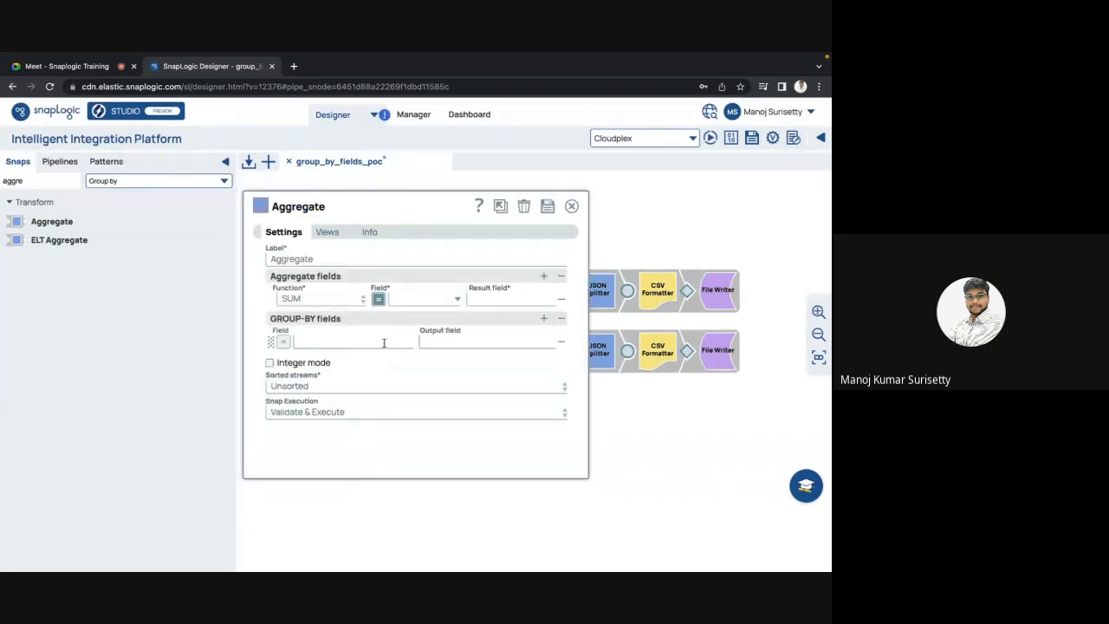
pyautogui.press('Escape')
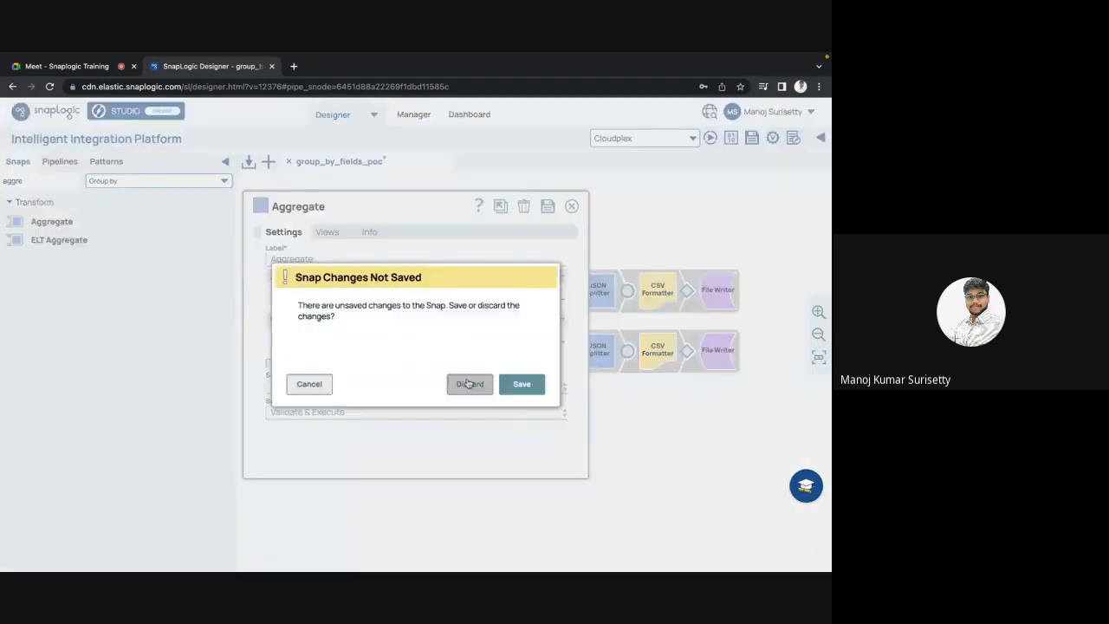
pyautogui.click(466, 384)
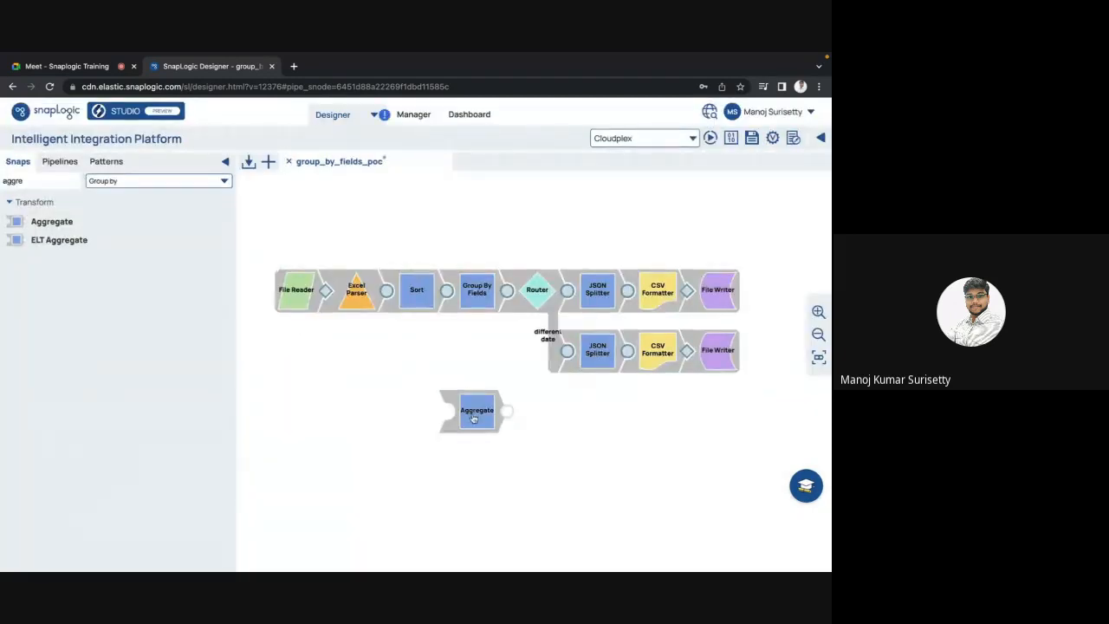
pyautogui.click(474, 418)
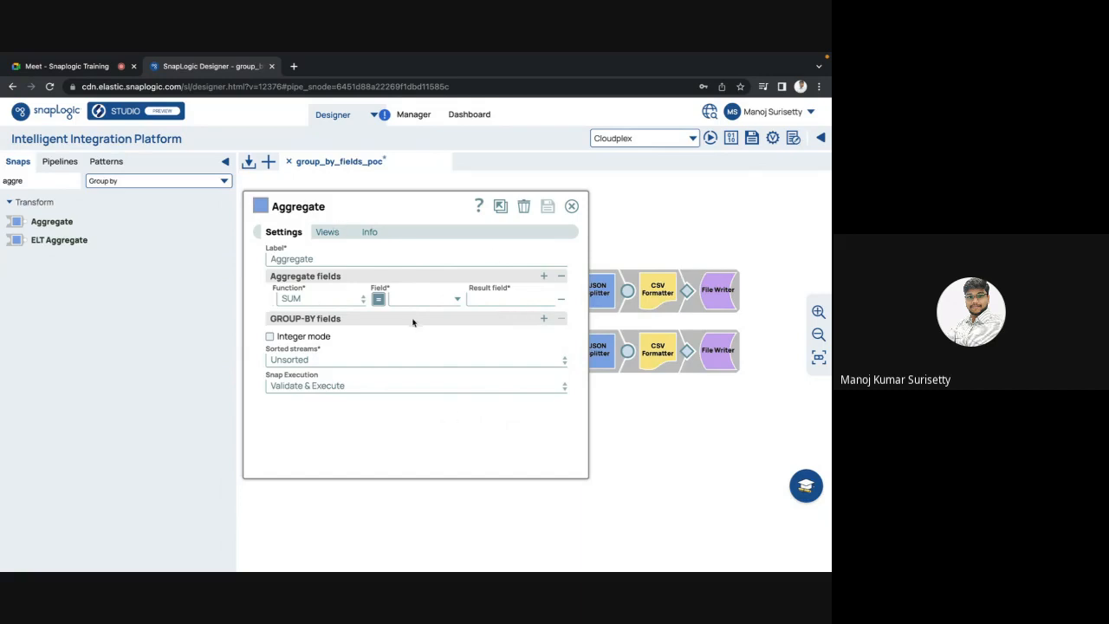
# Step: Review the Aggregate snap's Info, compare Group By Fields, then list the aggregate functions
pyautogui.click(373, 236)
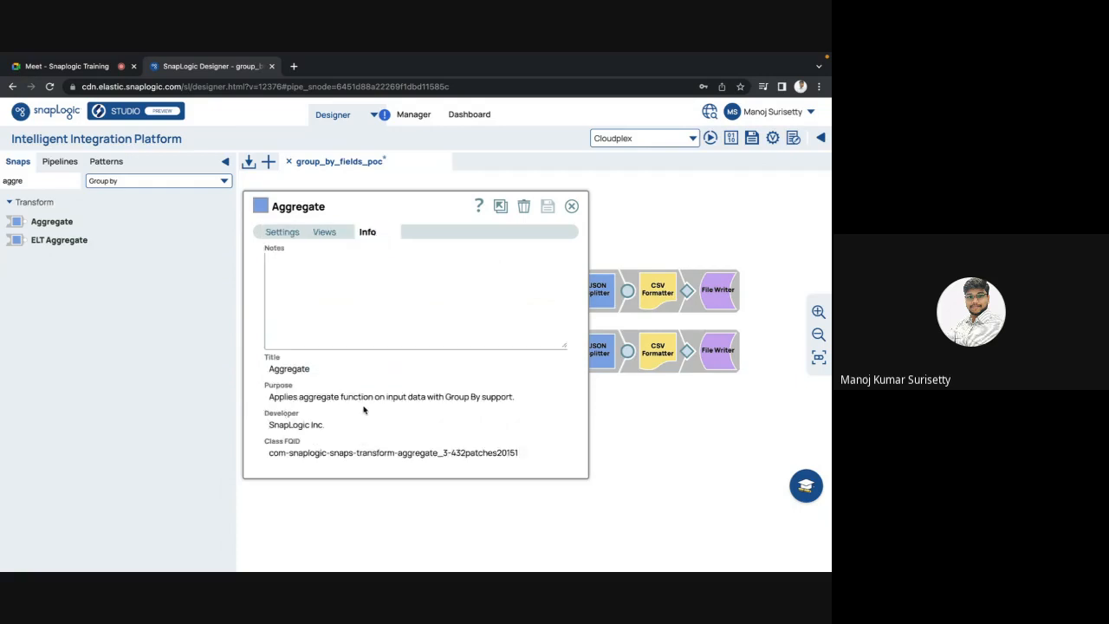
pyautogui.doubleClick(419, 397)
pyautogui.click(572, 206)
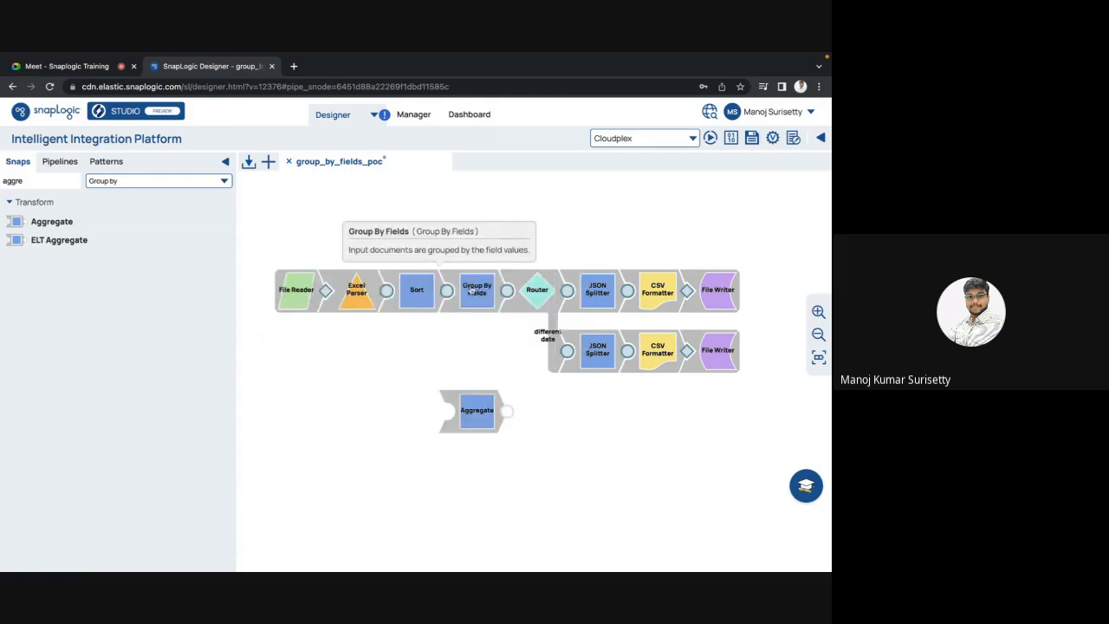
pyautogui.click(471, 292)
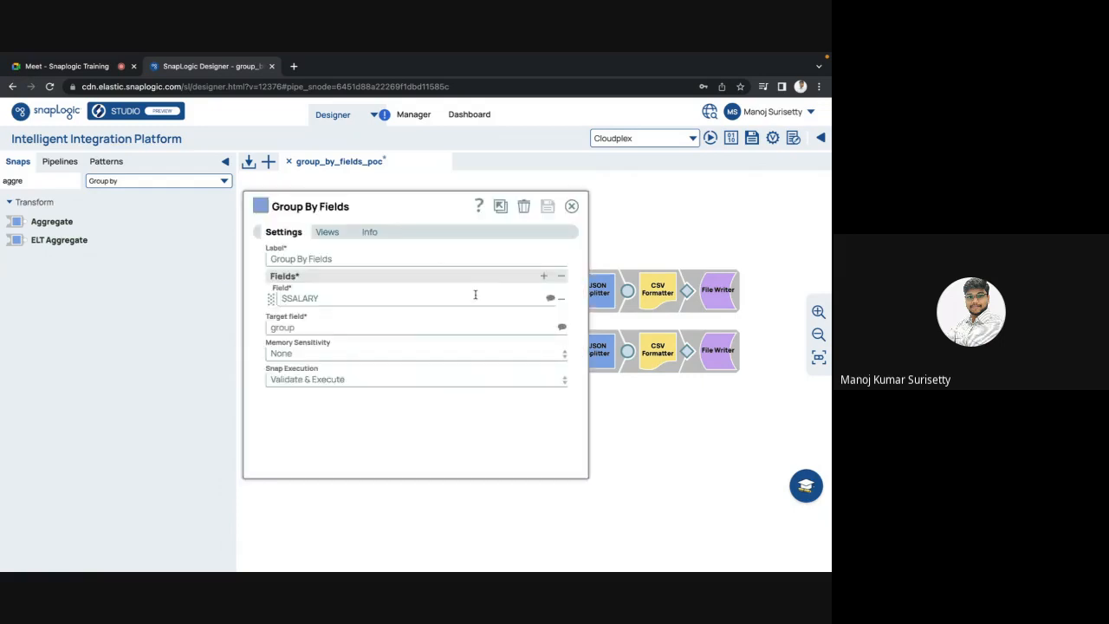
pyautogui.press('Escape')
pyautogui.click(476, 417)
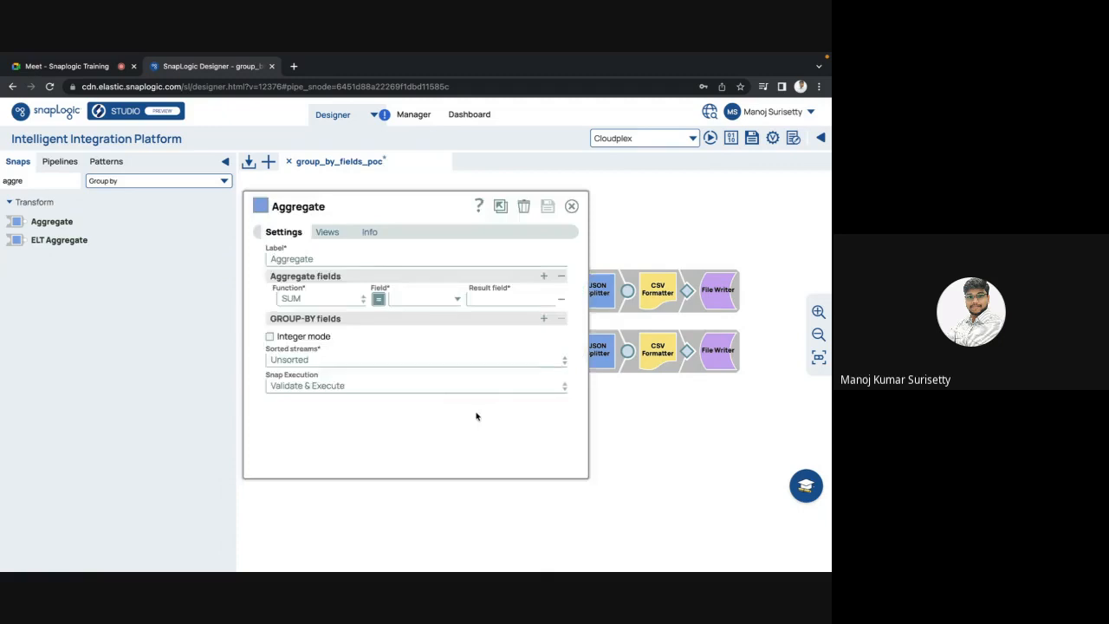
pyautogui.doubleClick(289, 277)
pyautogui.click(331, 303)
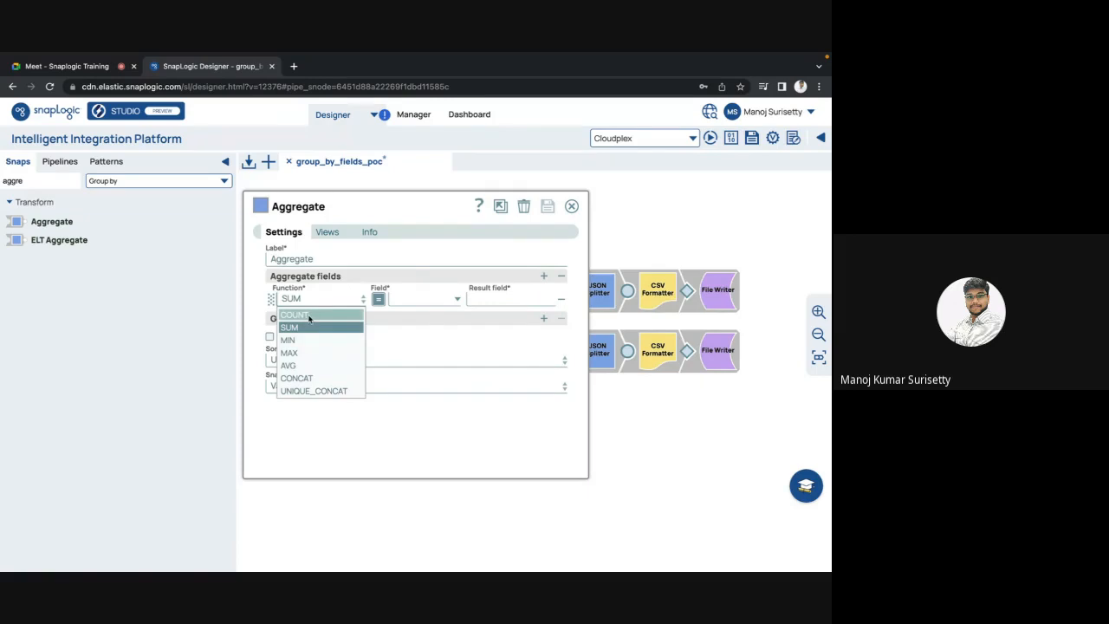
# Step: Try COUNT, SUM, MIN and MAX in turn as the Aggregate snap's function
pyautogui.click(310, 317)
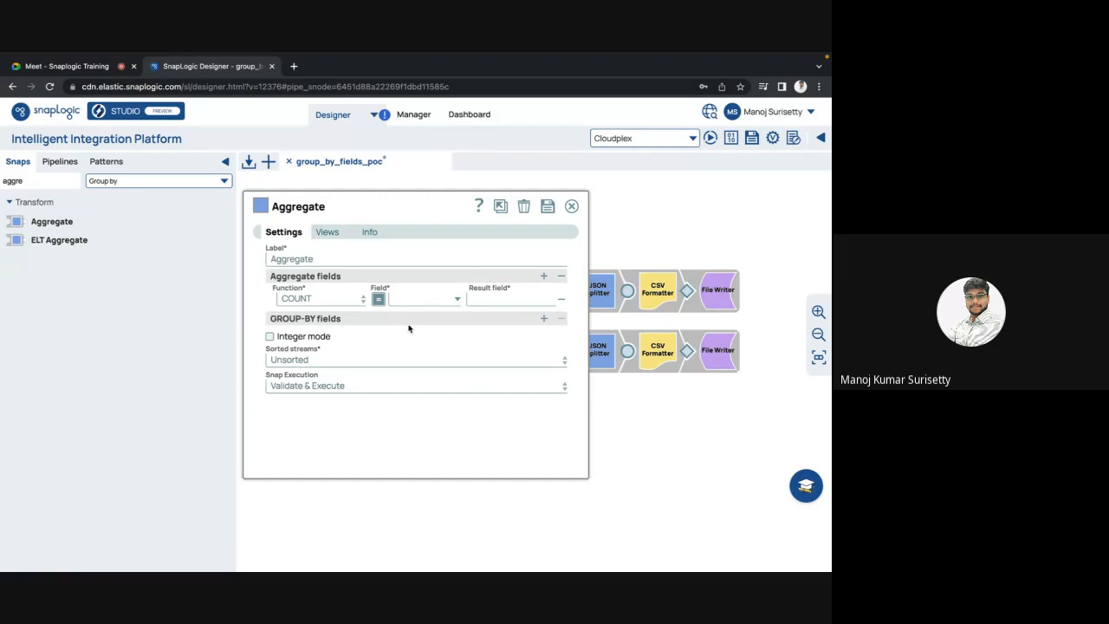
pyautogui.click(353, 301)
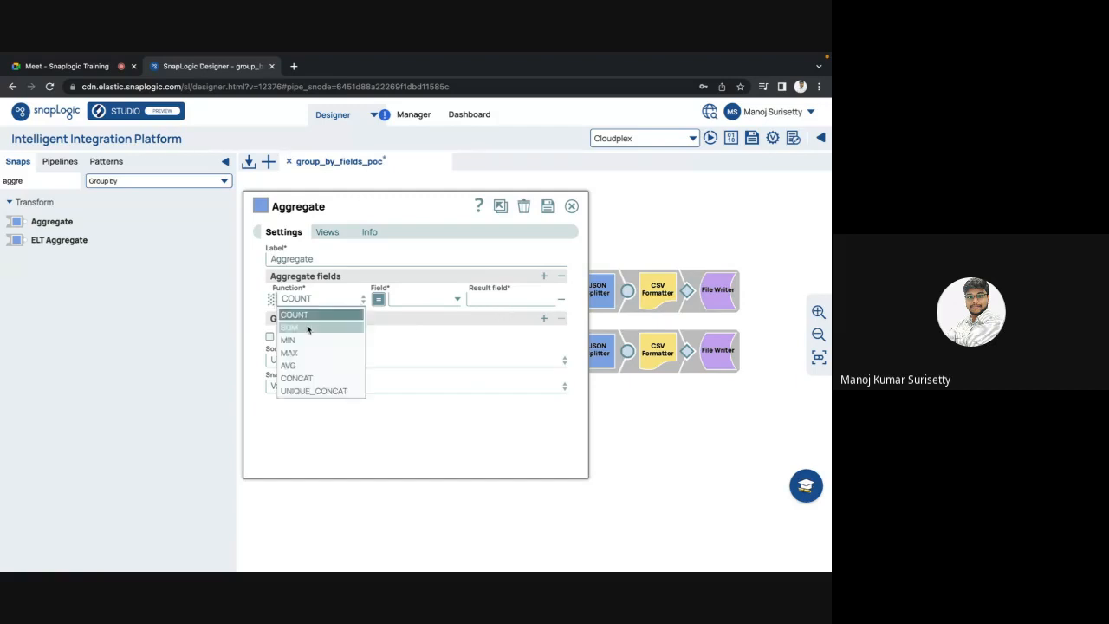
pyautogui.click(309, 328)
pyautogui.click(308, 300)
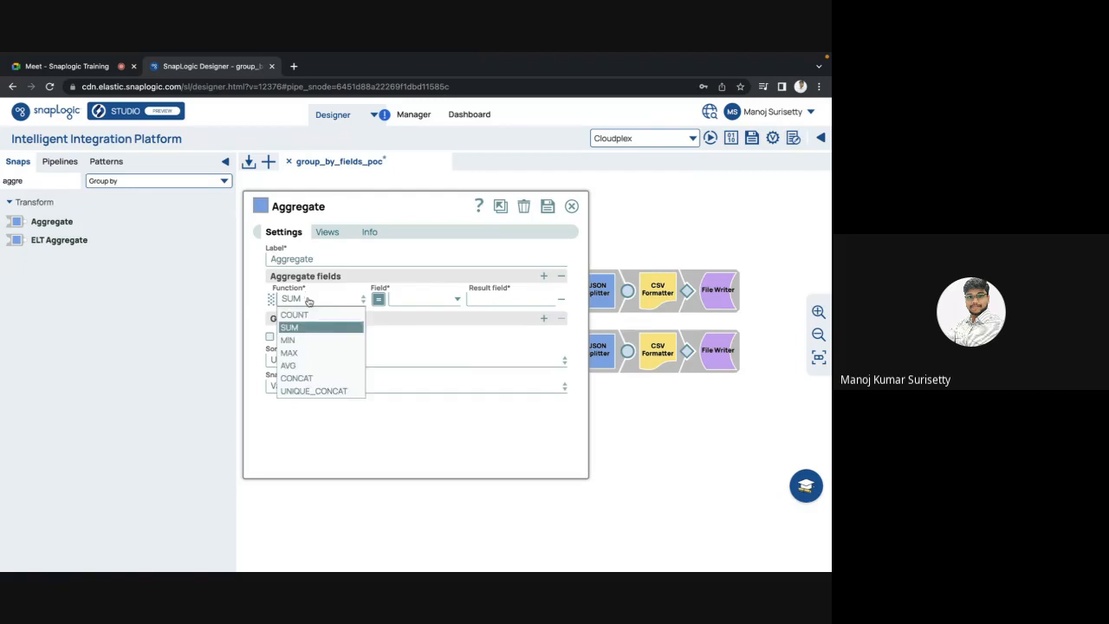
pyautogui.click(292, 340)
pyautogui.click(303, 300)
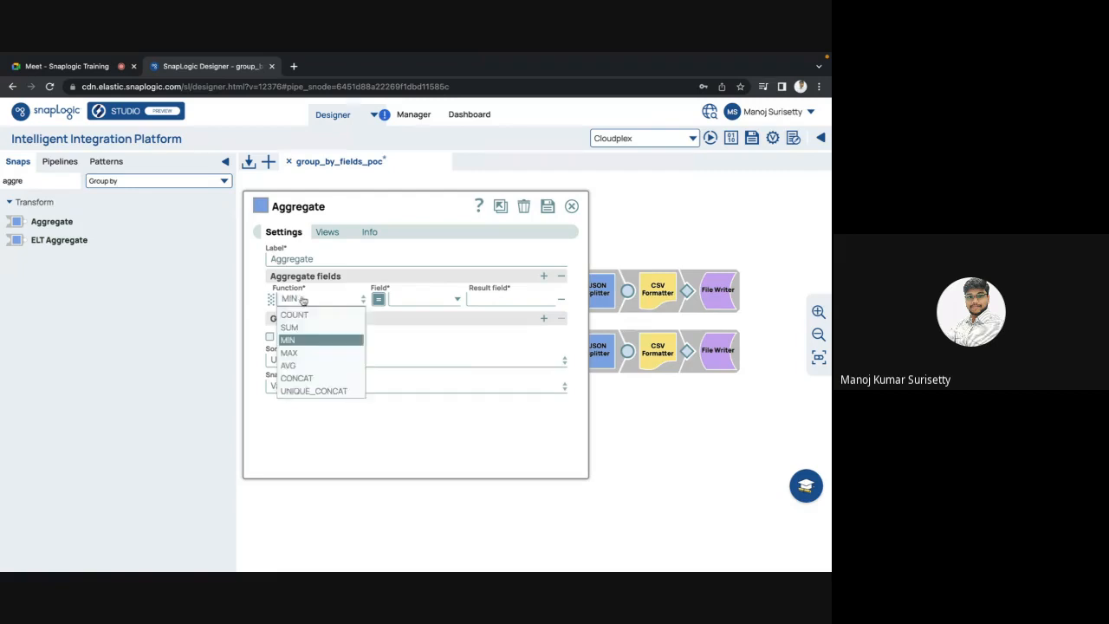
pyautogui.click(295, 354)
pyautogui.click(304, 300)
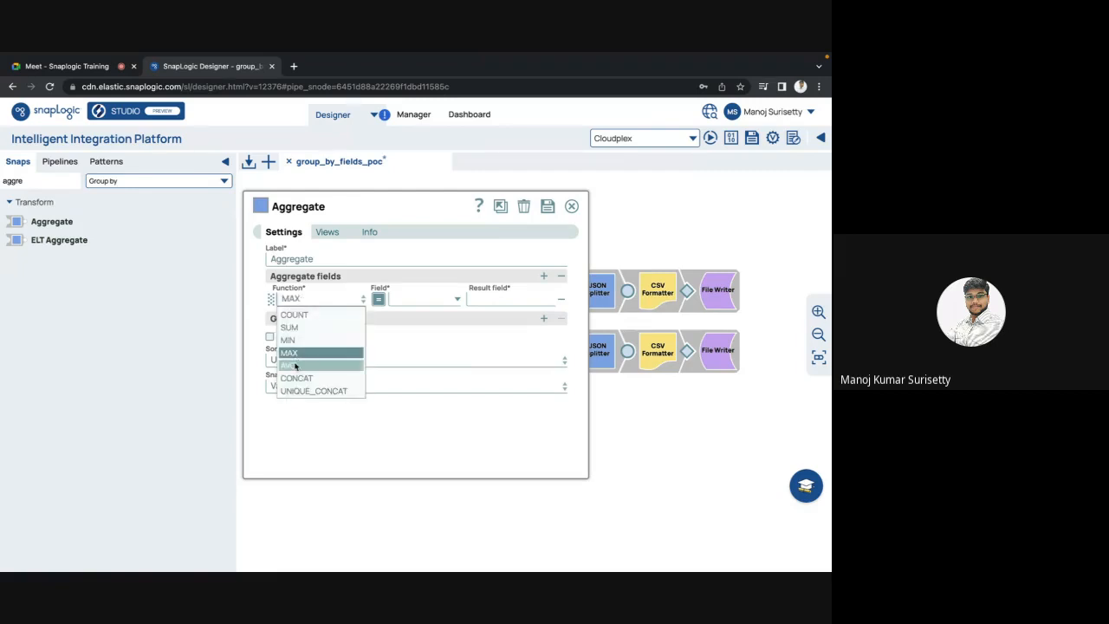
# Step: Settle on AVG as the aggregate function, leaving the function list closed
pyautogui.click(294, 365)
pyautogui.click(310, 300)
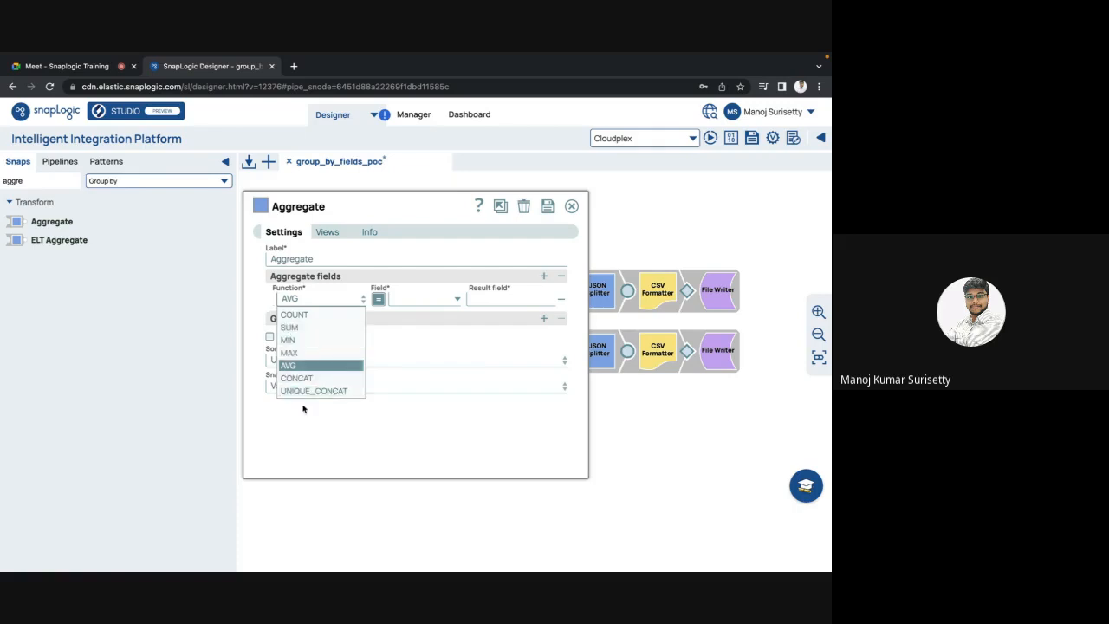
pyautogui.click(303, 408)
pyautogui.click(312, 304)
pyautogui.click(313, 431)
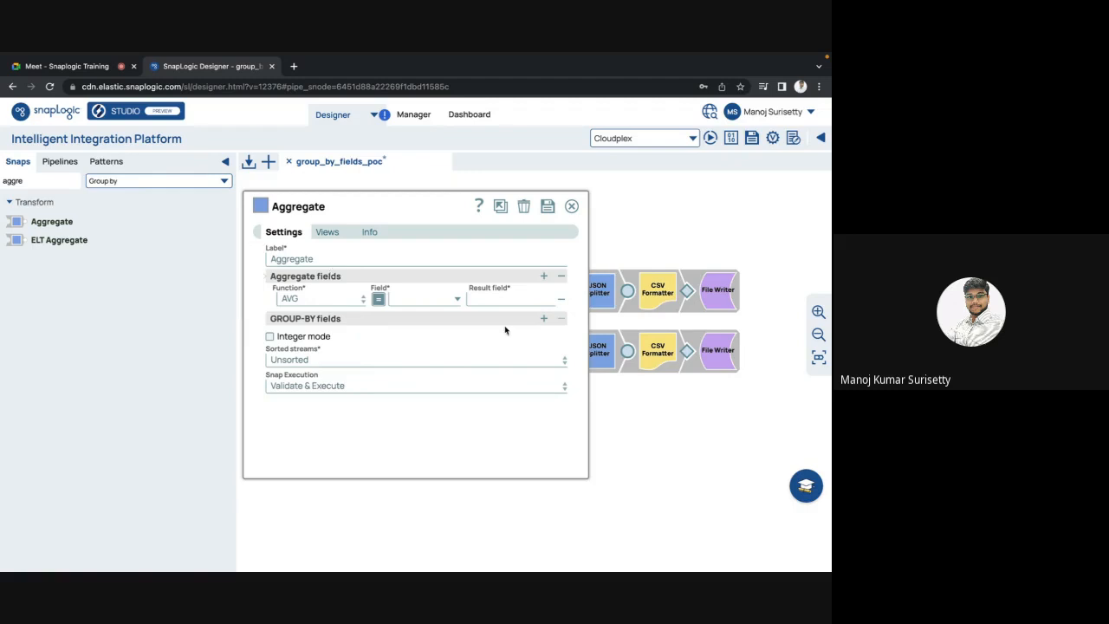
pyautogui.click(339, 300)
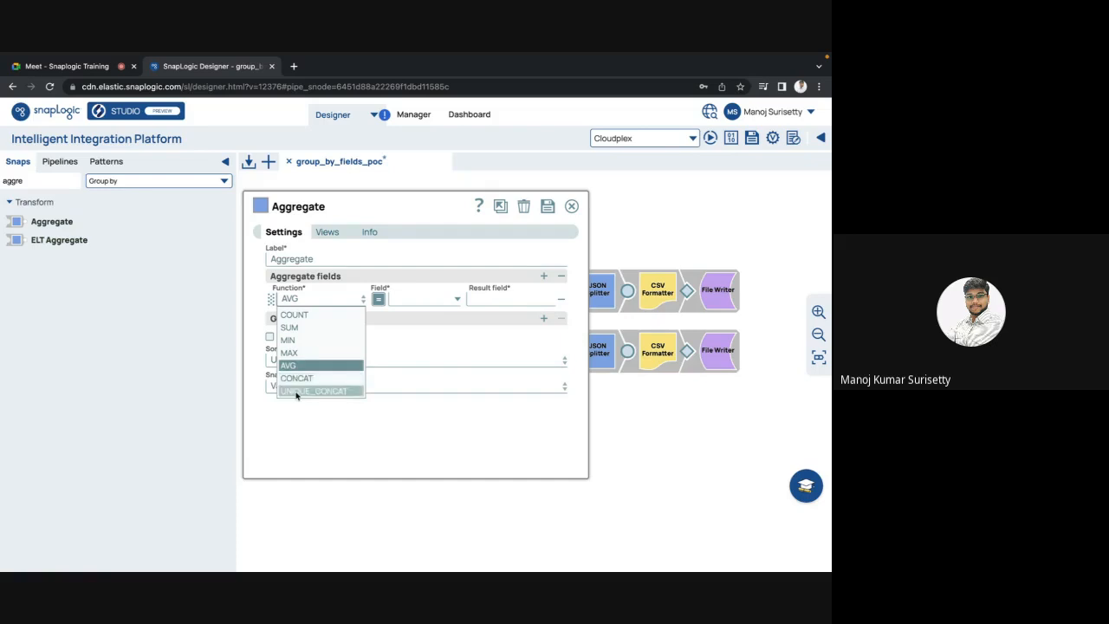
pyautogui.click(439, 458)
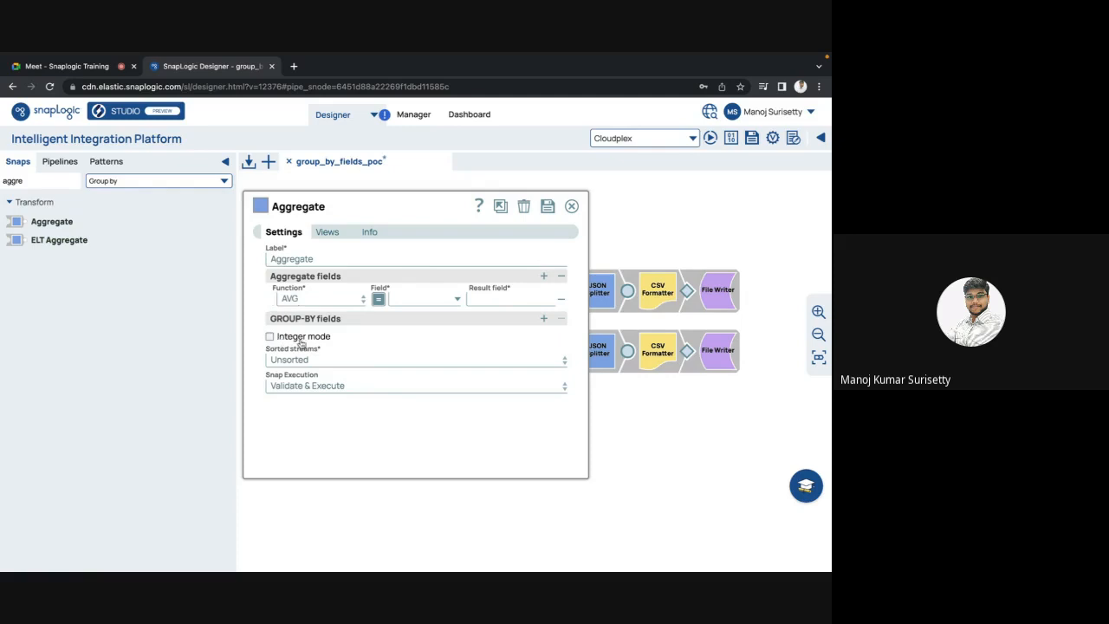
# Step: Expand the Sorted streams list, still Unsorted, to reveal Unsorted, Ascending and Descending
pyautogui.moveTo(300, 345)
pyautogui.click(311, 363)
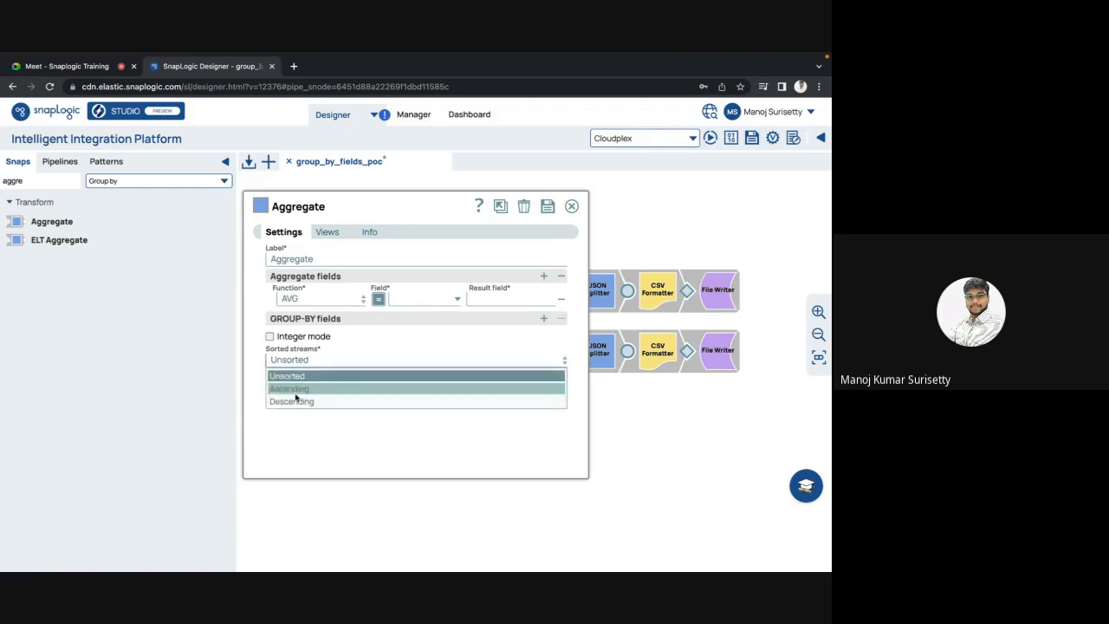
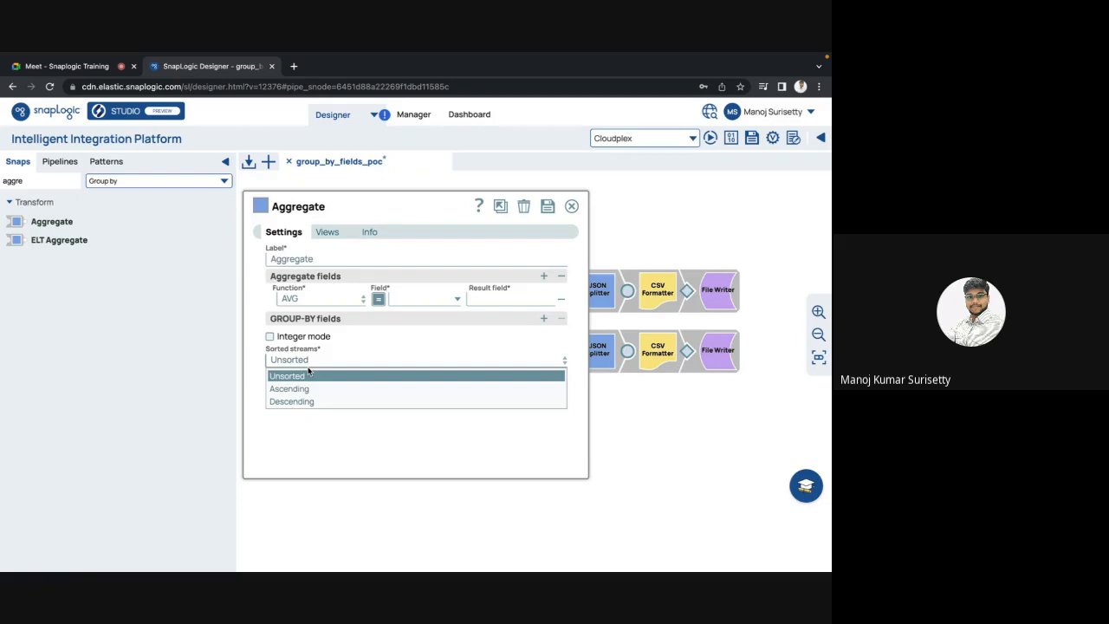
# Step: Leave sorted streams Unsorted and close the Aggregate dialog, discarding its changes
pyautogui.click(386, 480)
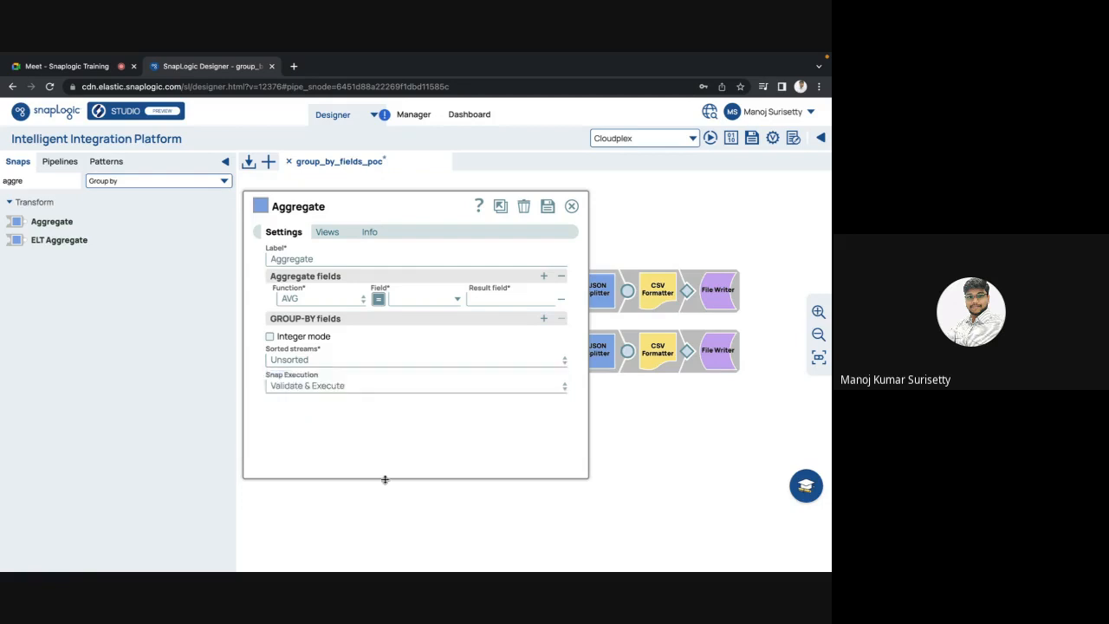
pyautogui.click(571, 206)
pyautogui.click(468, 387)
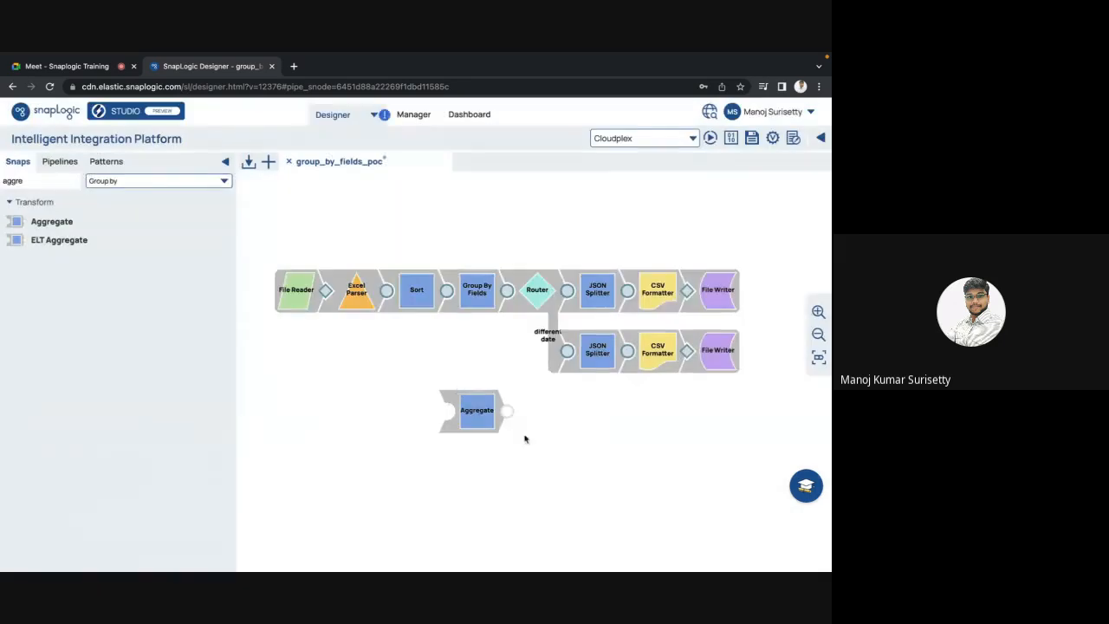
# Step: Delete the trial Aggregate snap, save group_by_fields_poc and close its tab
pyautogui.click(472, 418)
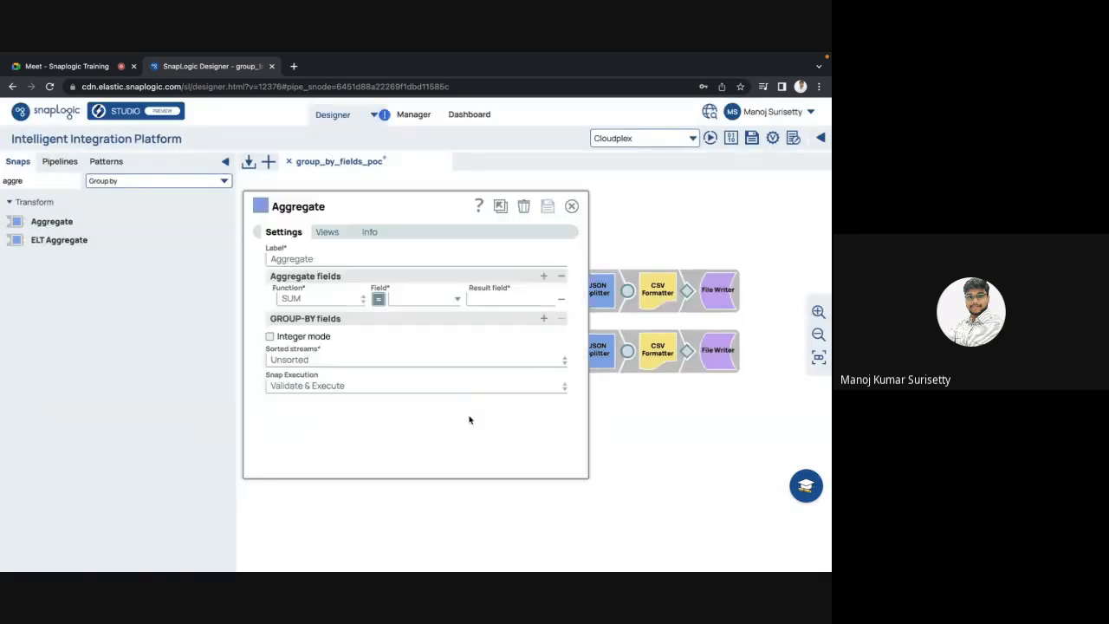
pyautogui.click(523, 207)
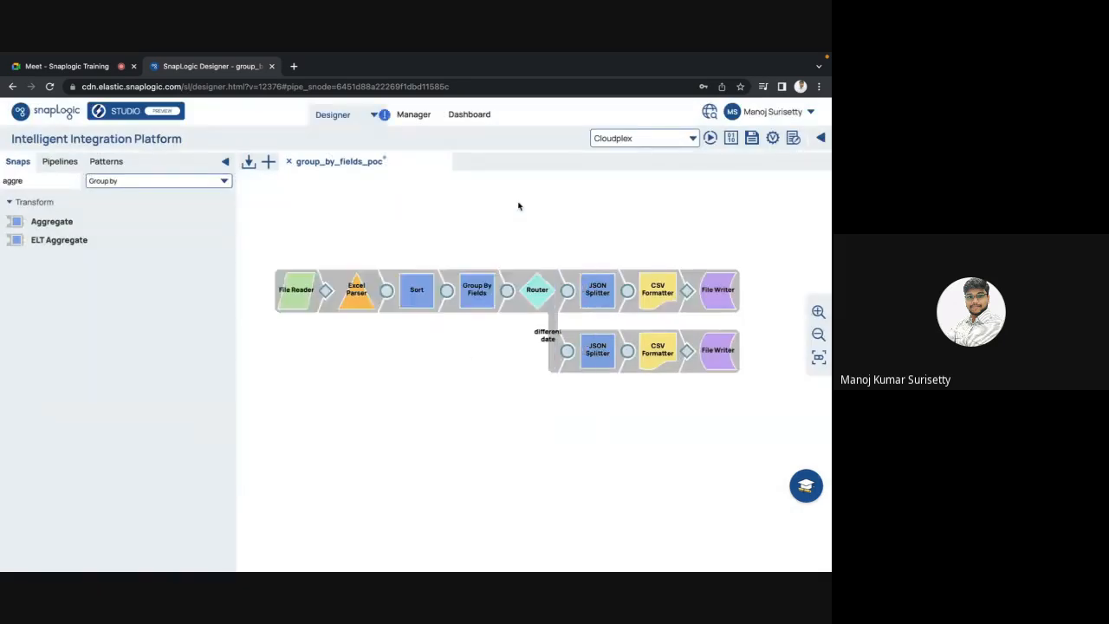
pyautogui.click(751, 139)
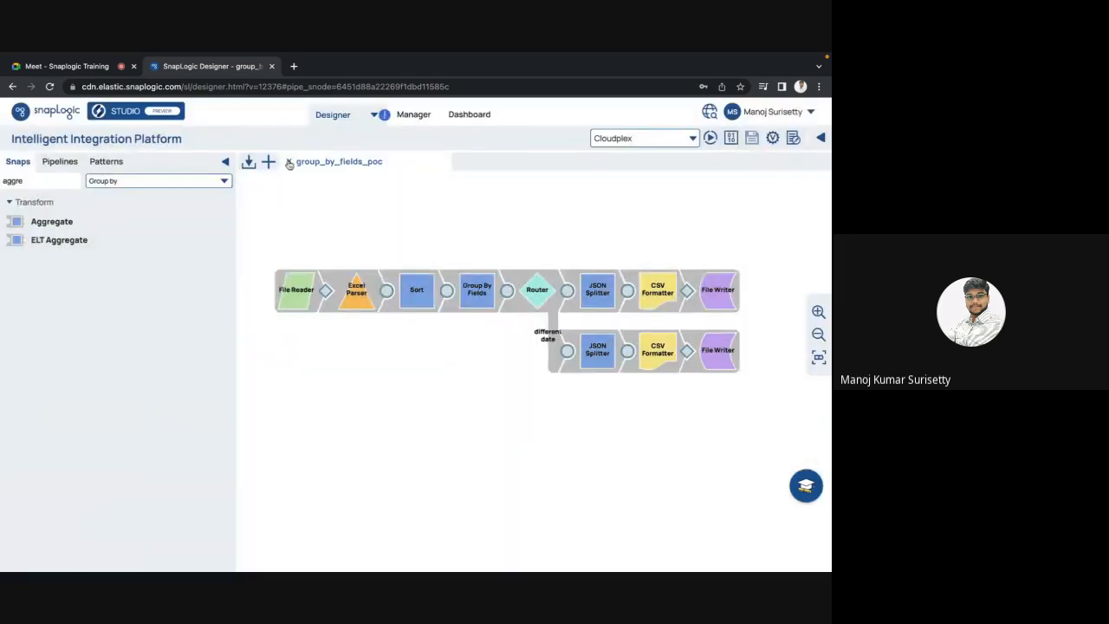
pyautogui.click(288, 161)
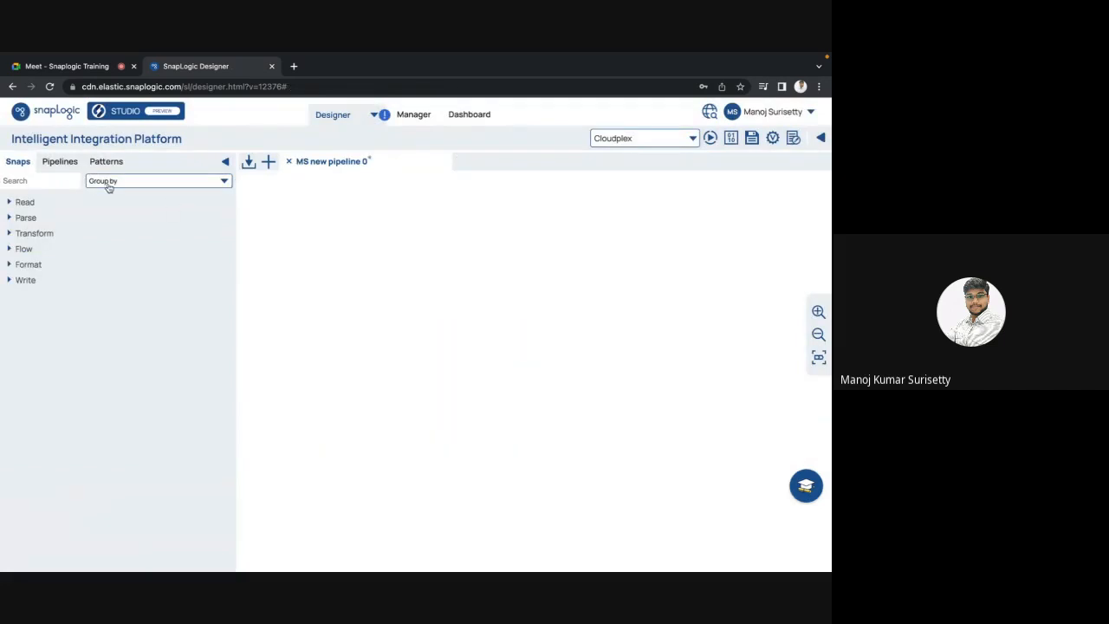
# Step: Change the new pipeline's label to aggregate_POC in its properties and save
pyautogui.click(793, 138)
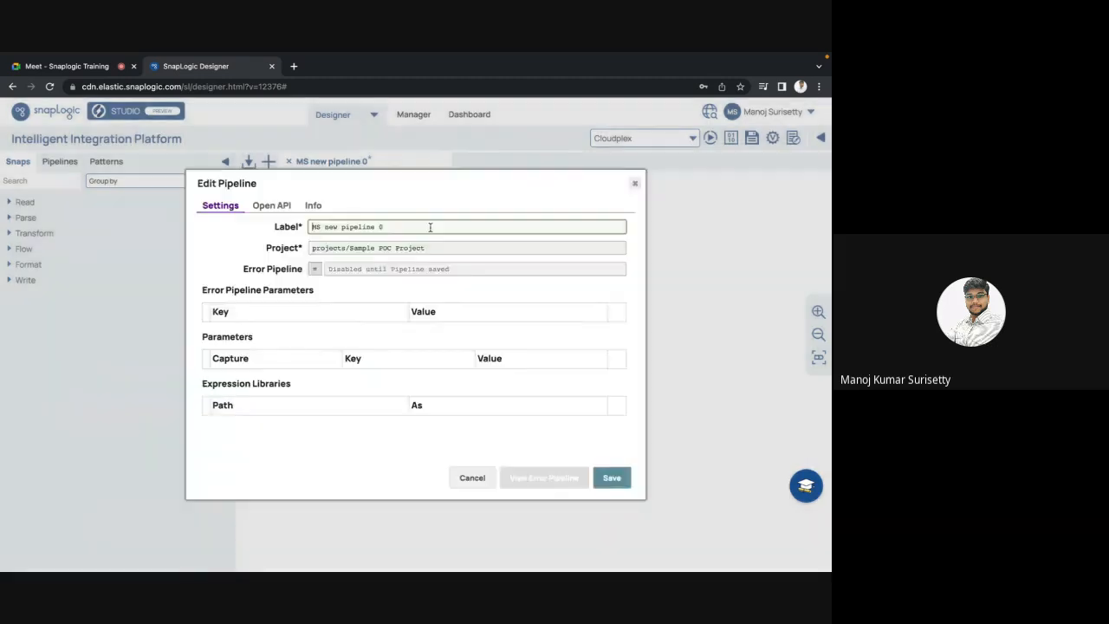
pyautogui.moveTo(429, 226); pyautogui.dragTo(292, 227)
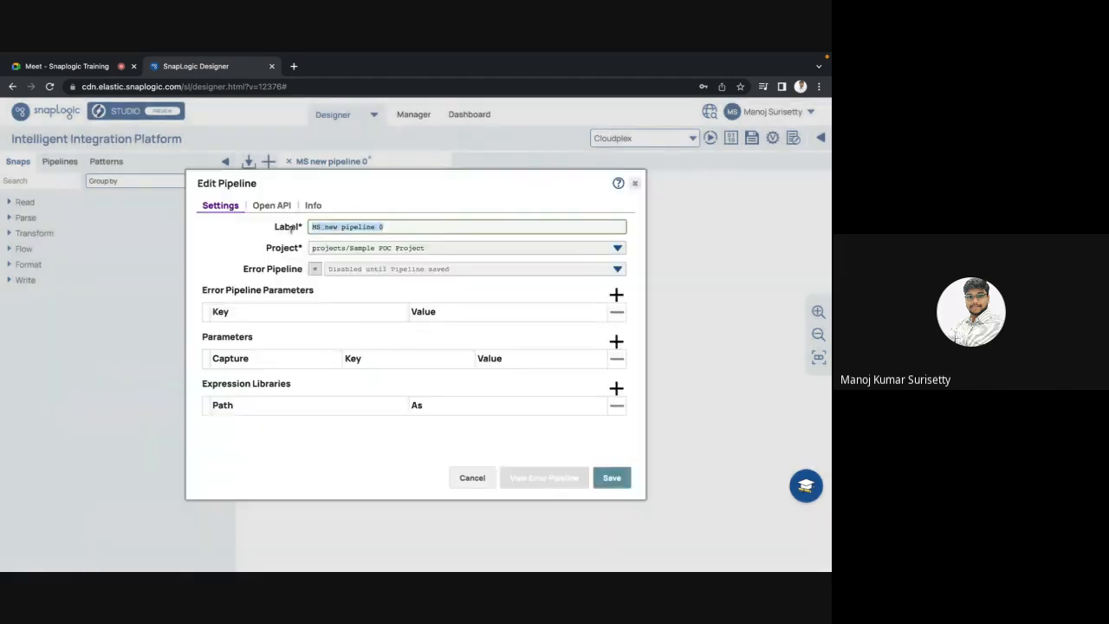
pyautogui.write('Aggregae')
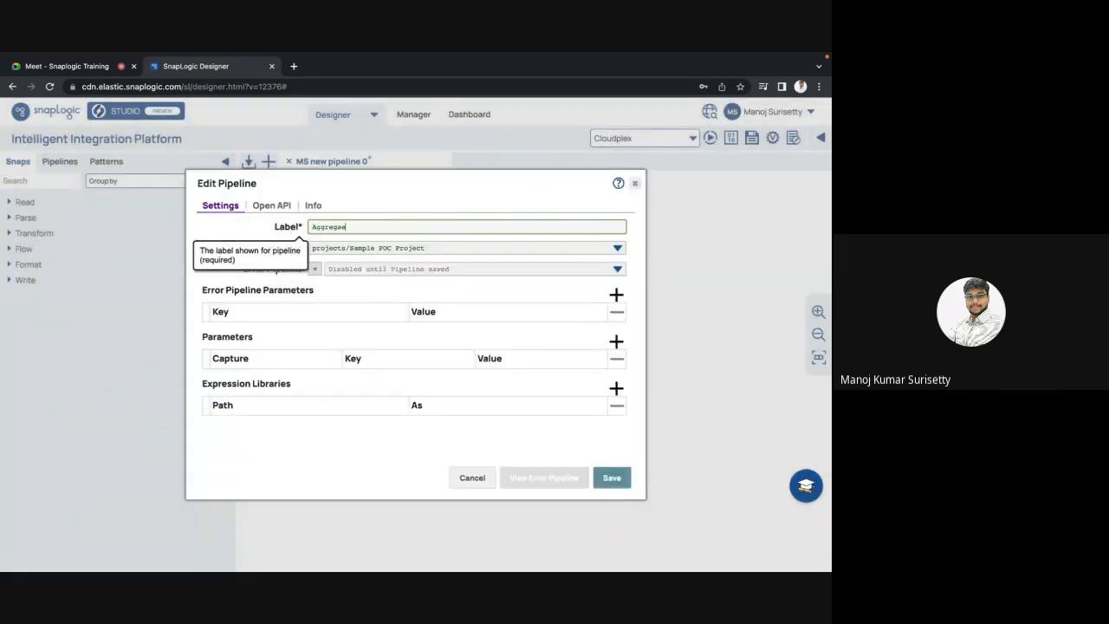
pyautogui.press('BackSpace')
pyautogui.press('BackSpace')
pyautogui.press('BackSpace')
pyautogui.press('BackSpace')
pyautogui.press('BackSpace')
pyautogui.press('BackSpace')
pyautogui.write('aggregat')
pyautogui.press('BackSpace')
pyautogui.press('BackSpace')
pyautogui.press('BackSpace')
pyautogui.write('gate_POC')
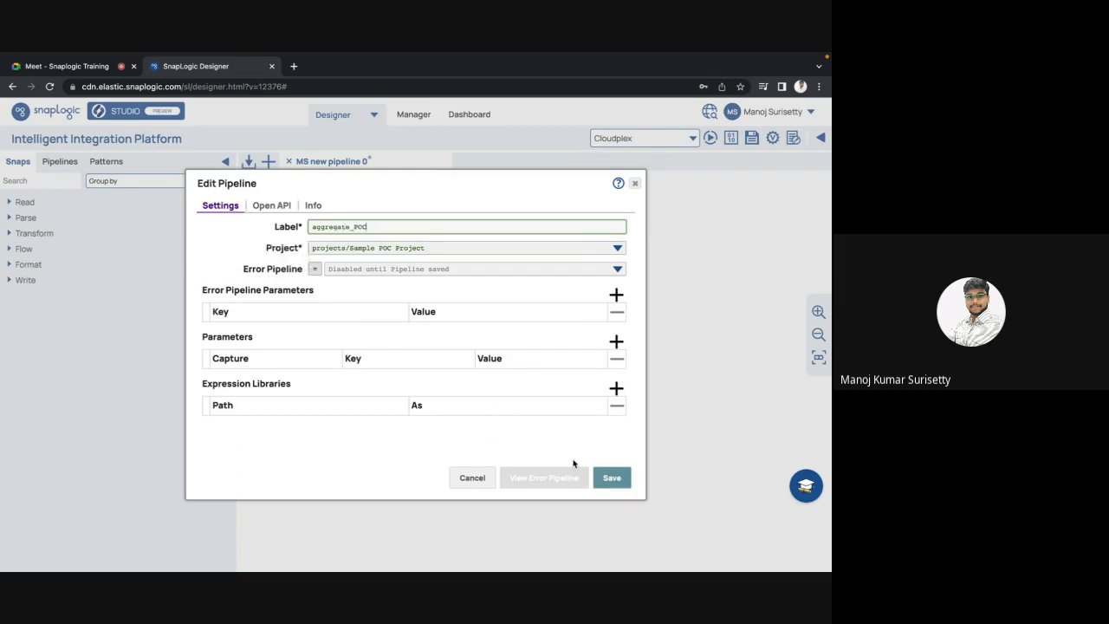
pyautogui.click(606, 479)
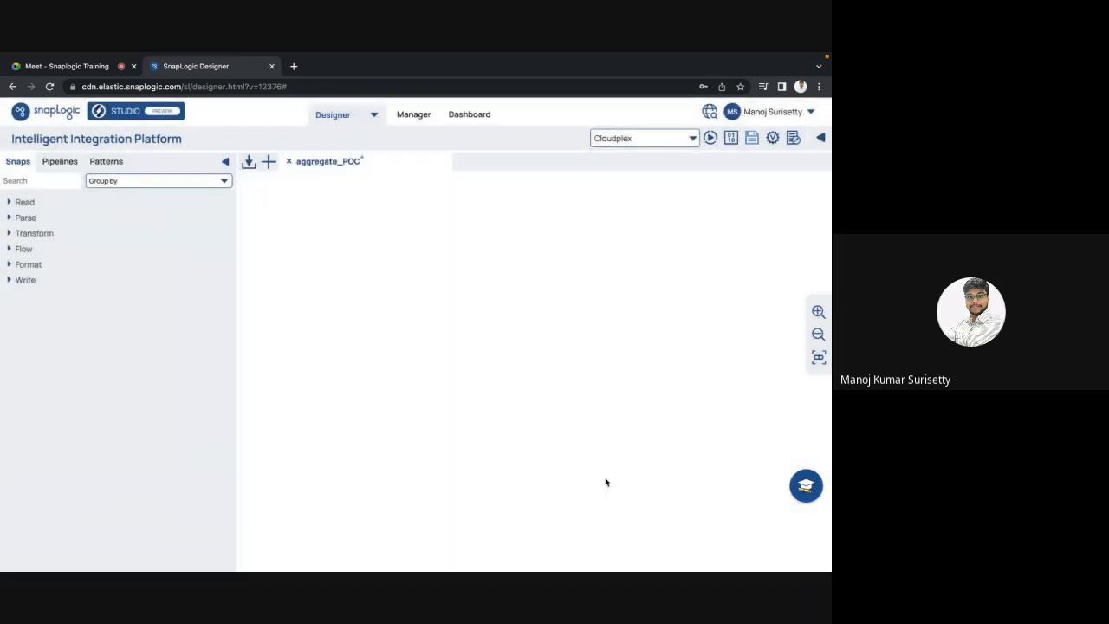
# Step: Open the group_by_fields_poc pipeline from the saved pipelines list
pyautogui.click(58, 164)
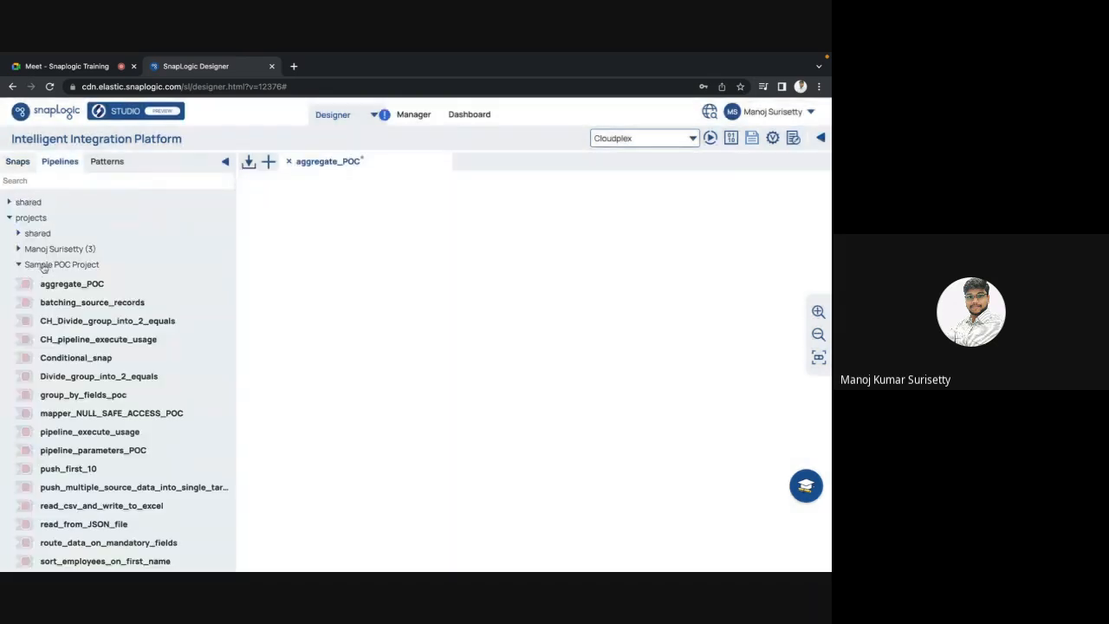
pyautogui.scroll(-2, 63, 338)
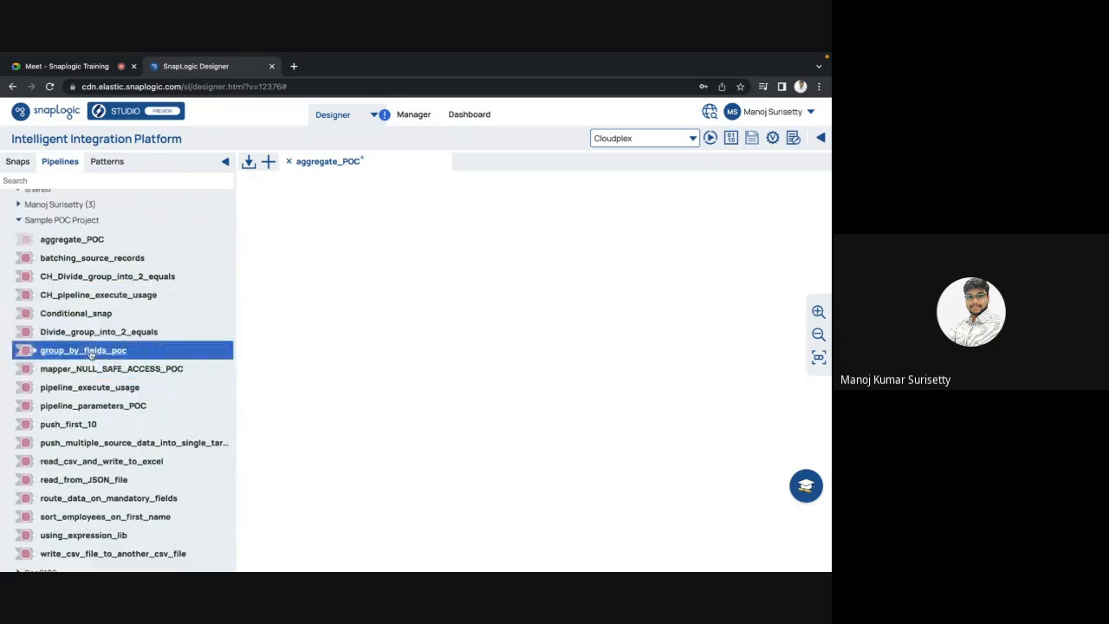
pyautogui.click(90, 352)
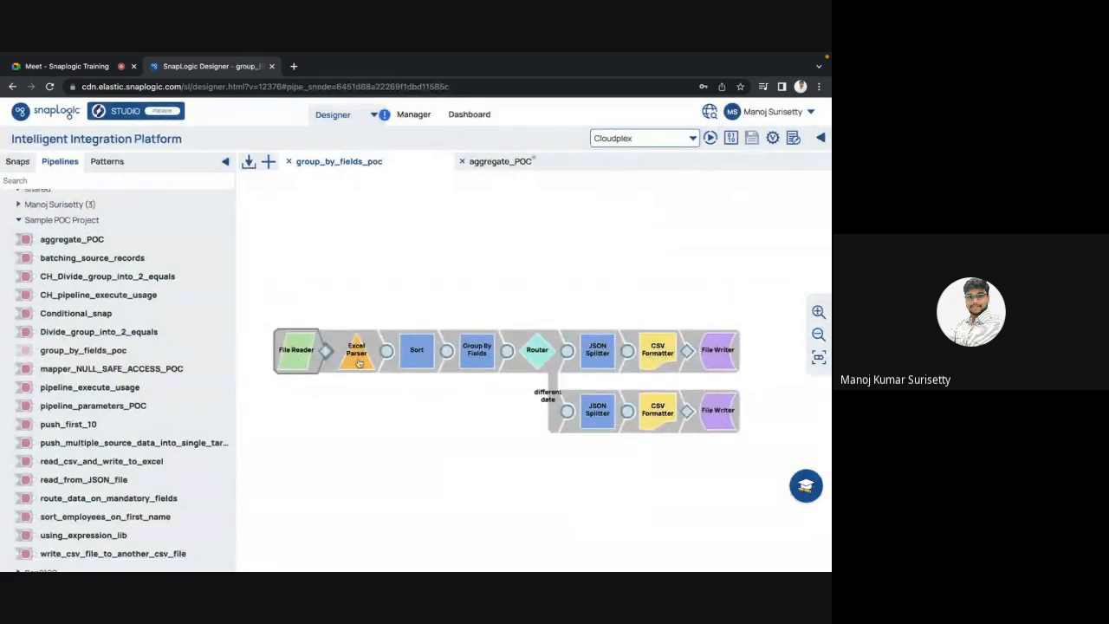
# Step: Copy File Reader, Excel Parser and Sort into aggregate_POC, close group_by_fields_poc, and save
pyautogui.keyDown('shift'); pyautogui.click(417, 356); pyautogui.keyUp('shift')
pyautogui.hotkey('ctrl', 'c')
pyautogui.click(496, 162)
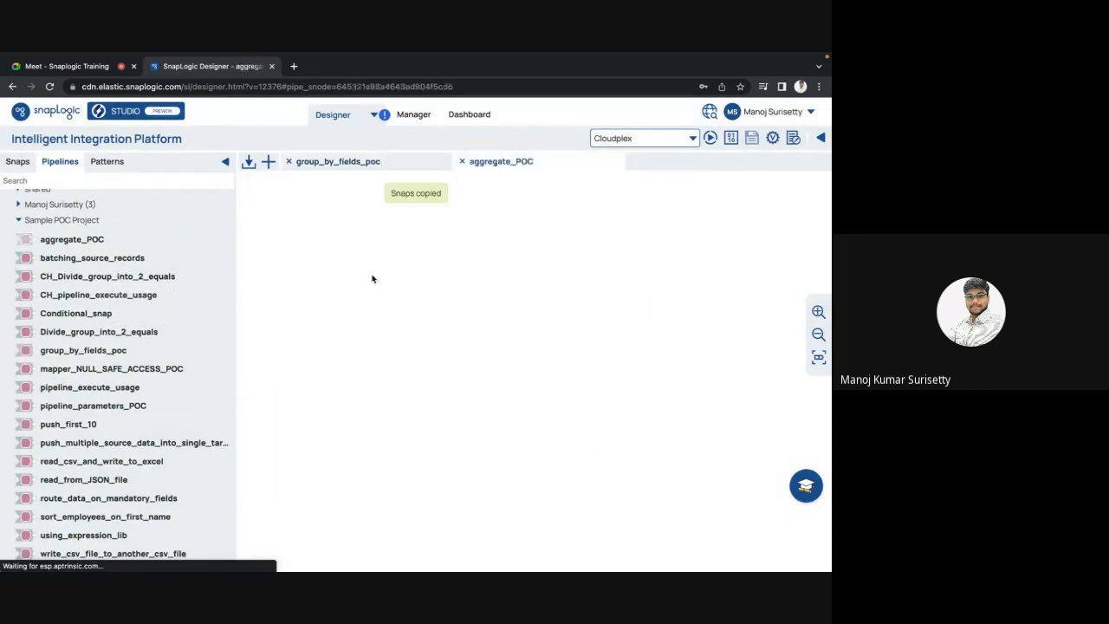
pyautogui.hotkey('ctrl', 'v')
pyautogui.click(289, 162)
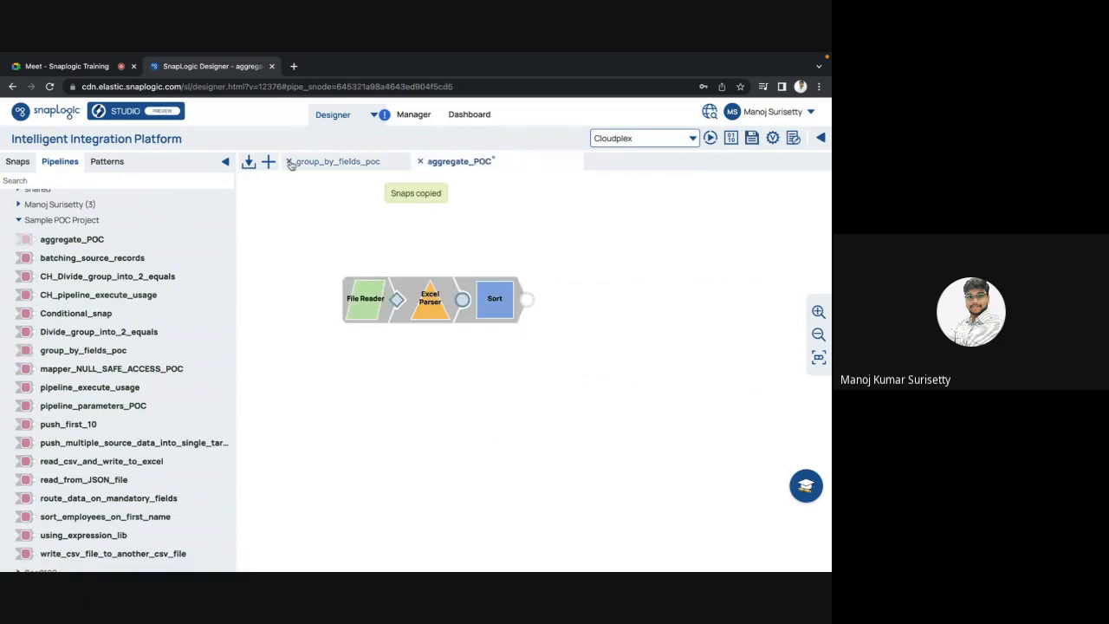
pyautogui.click(773, 138)
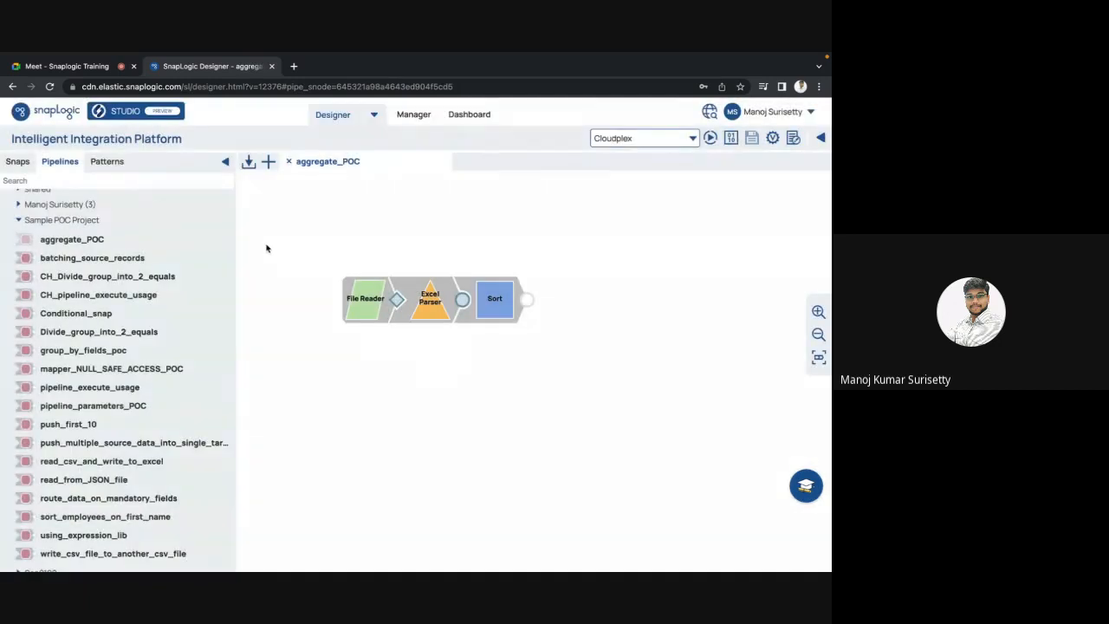
# Step: Collapse the Sample POC Project folder in the side panel
pyautogui.click(40, 295)
pyautogui.scroll(-1, 41, 302)
pyautogui.scroll(3, 41, 295)
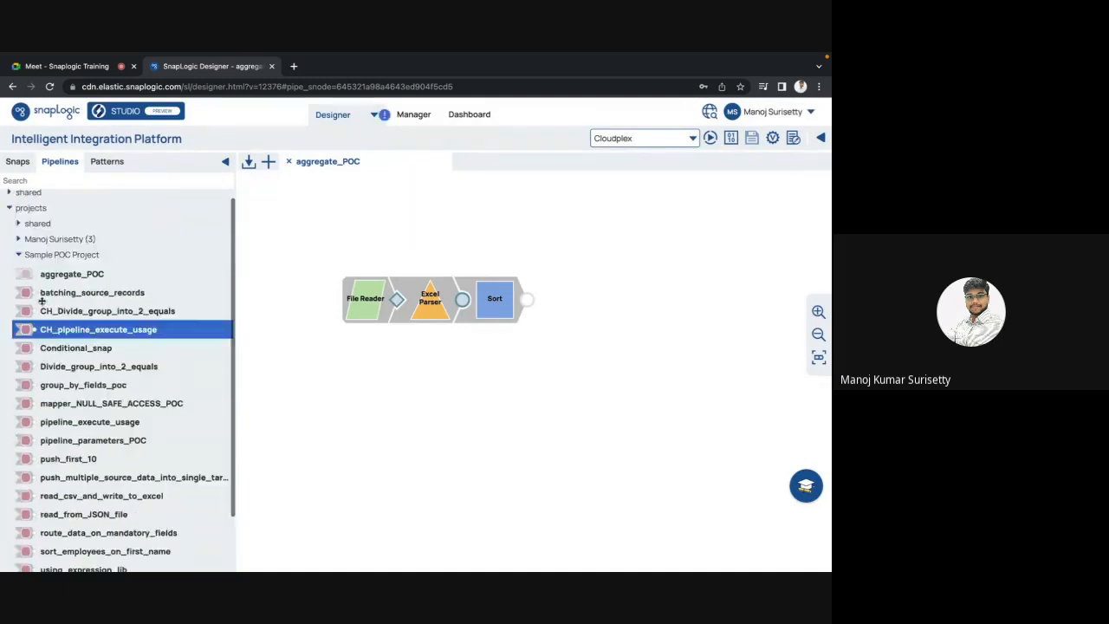
pyautogui.click(48, 268)
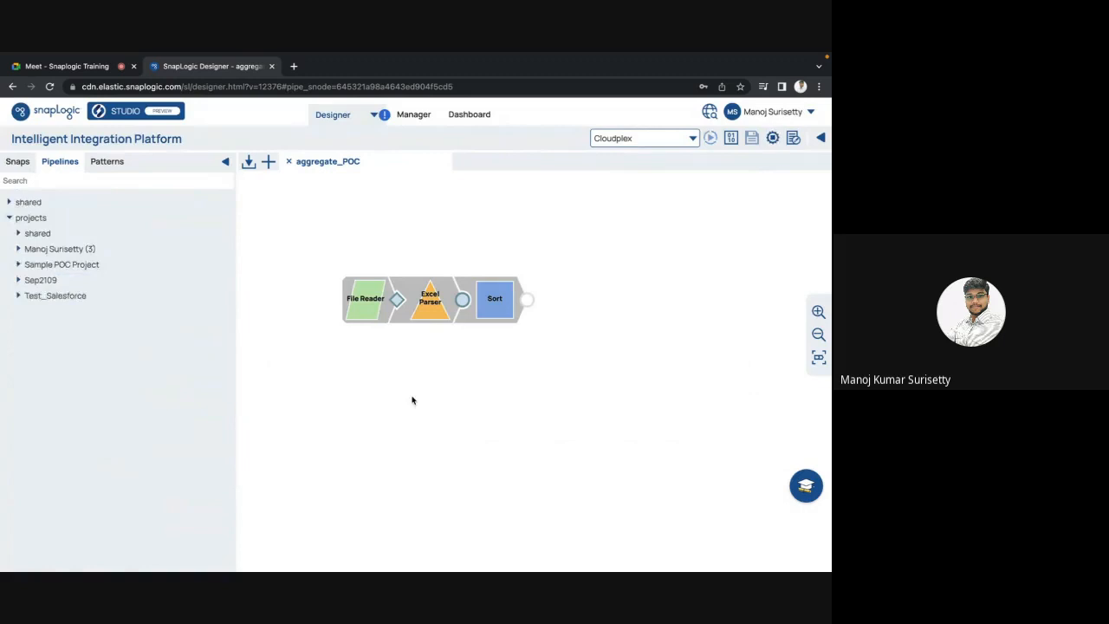
# Step: Preview the Sort snap's output and browse the employee records sorted by SALARY
pyautogui.click(525, 299)
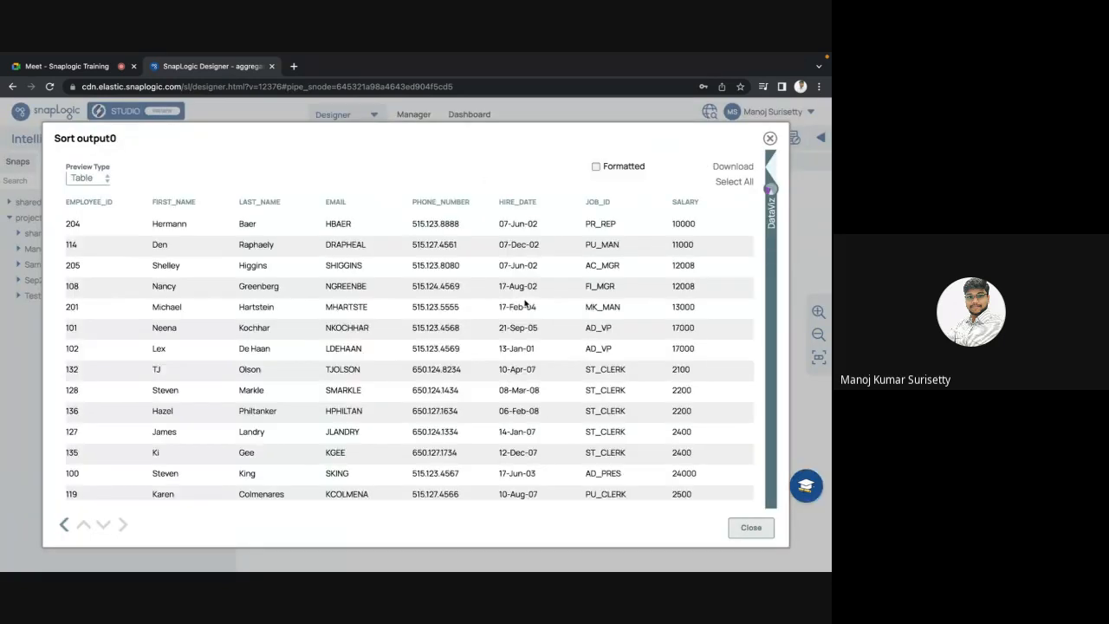
pyautogui.hscroll(3, 526, 302)
pyautogui.scroll(-1, 554, 278)
pyautogui.scroll(1, 580, 256)
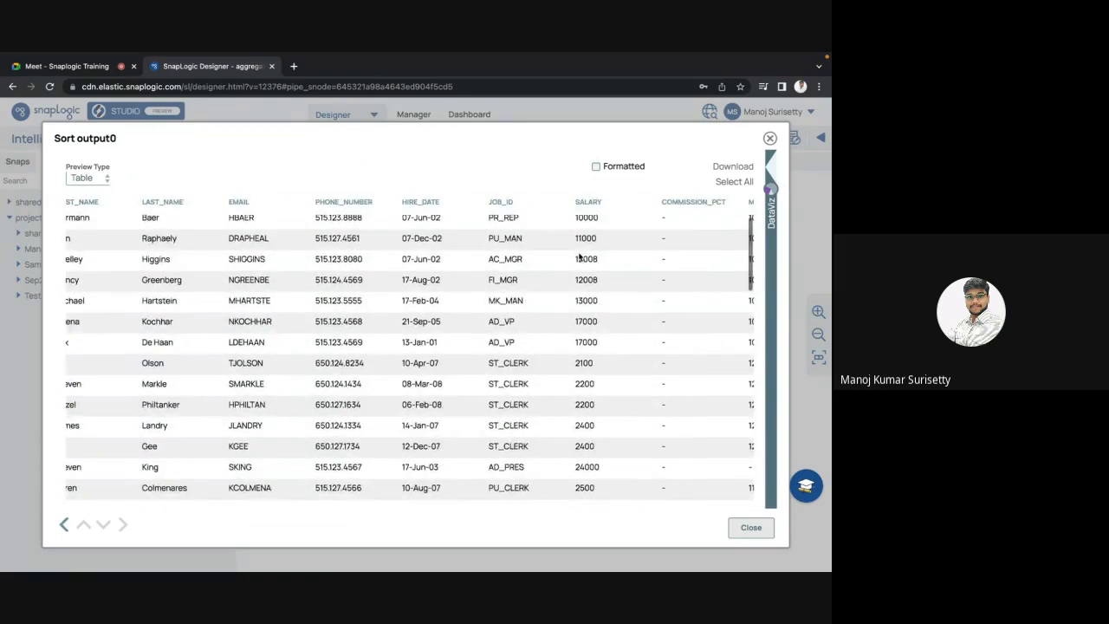
pyautogui.scroll(-15, 580, 255)
pyautogui.press('Escape')
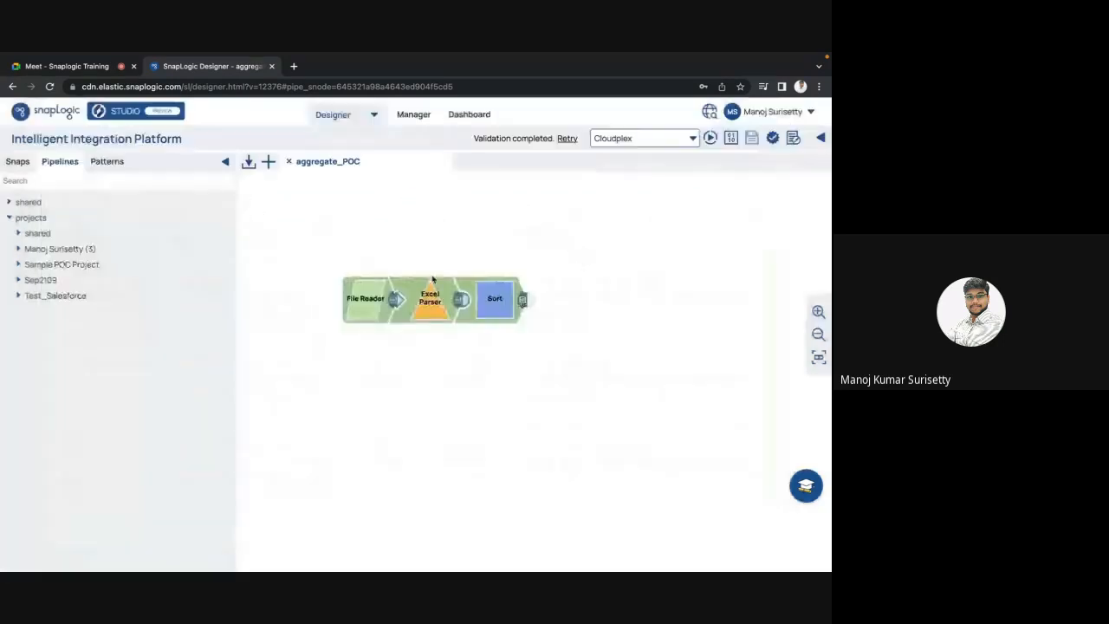
# Step: Find the Aggregate snap in the catalogue and place it after Sort
pyautogui.click(17, 165)
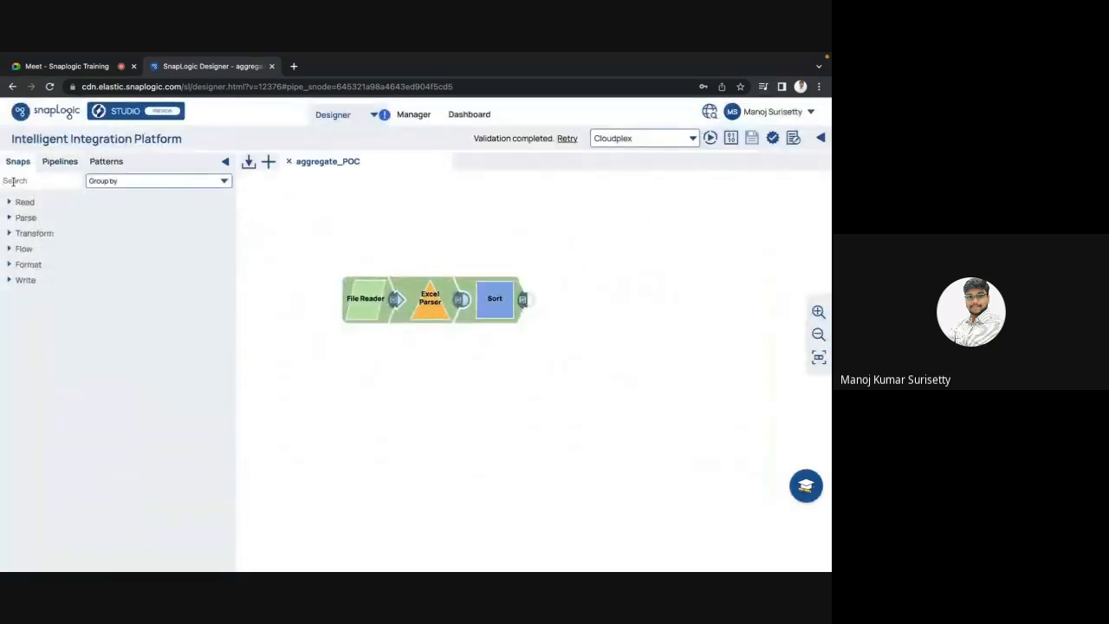
pyautogui.click(14, 181)
pyautogui.write('aggrea')
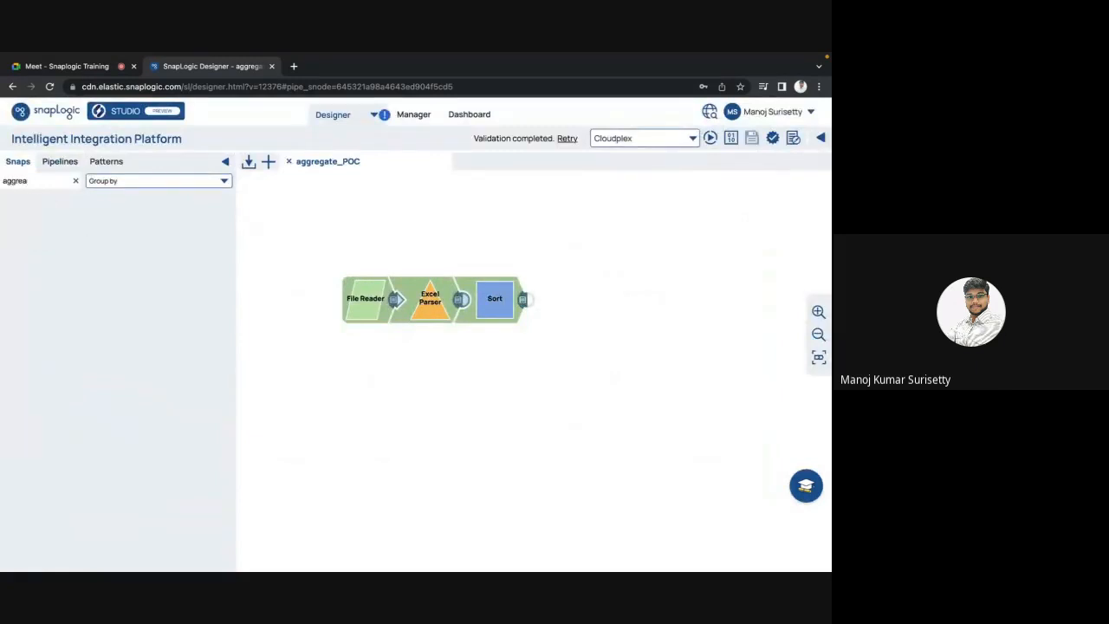
pyautogui.press('BackSpace')
pyautogui.moveTo(45, 223); pyautogui.dragTo(565, 302)
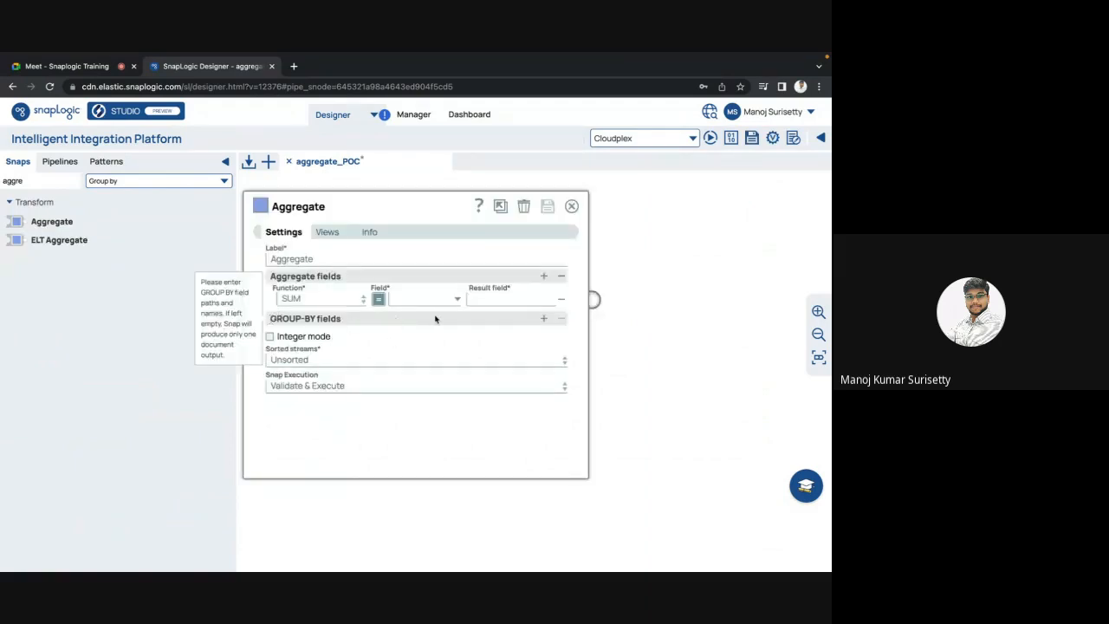
# Step: Make the Aggregate sum $SALARY into a result field named Salary_sum, with no group-by field
pyautogui.click(544, 319)
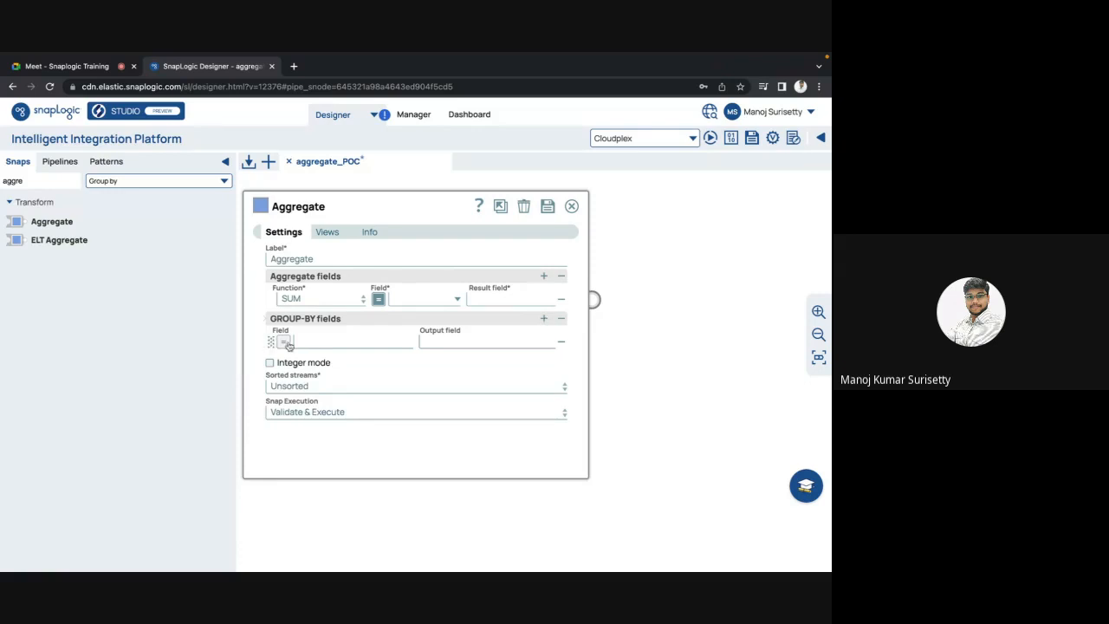
pyautogui.click(561, 343)
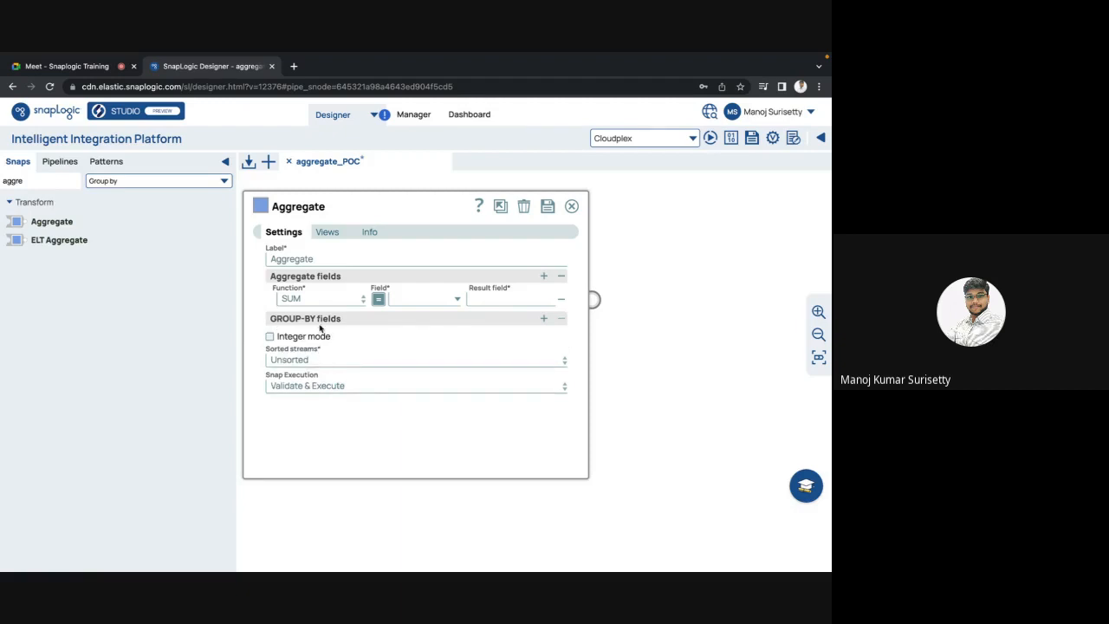
pyautogui.moveTo(319, 320)
pyautogui.click(457, 299)
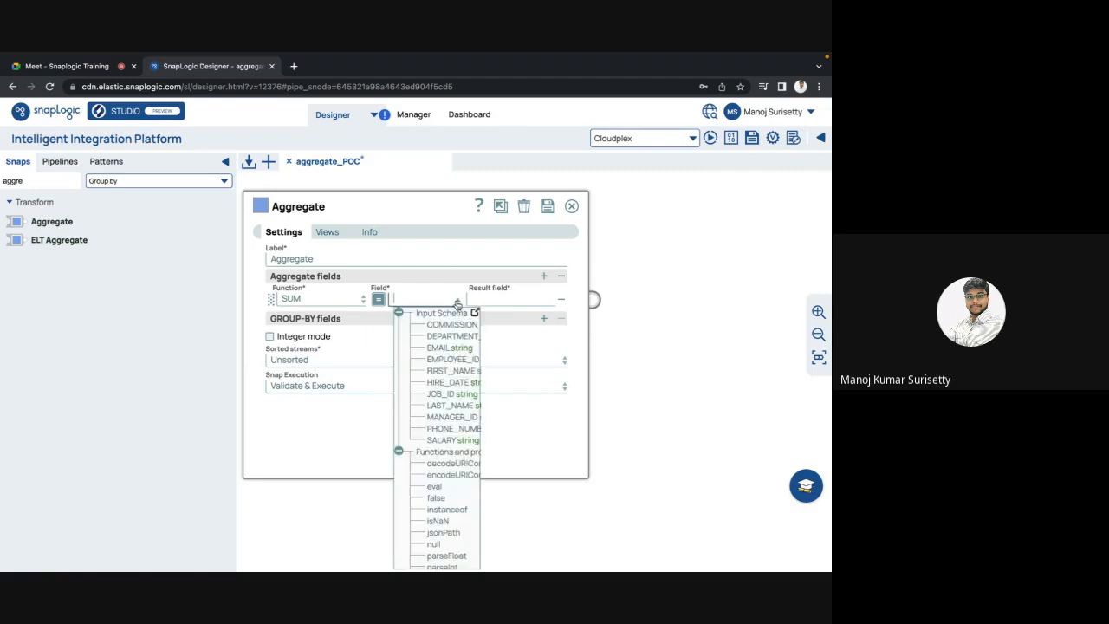
pyautogui.click(450, 441)
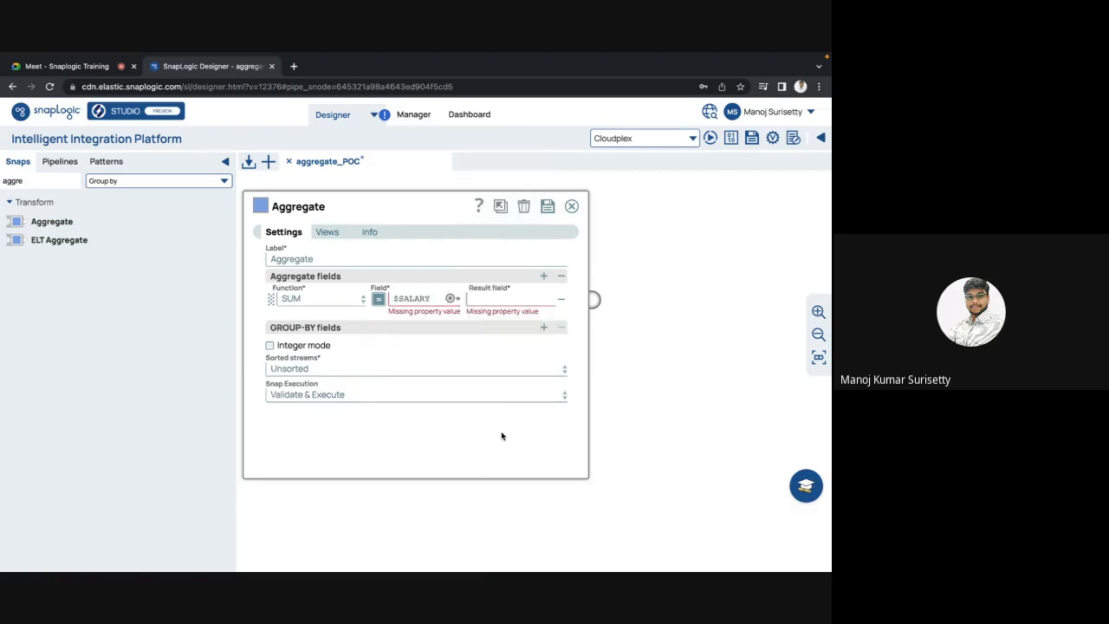
pyautogui.click(535, 300)
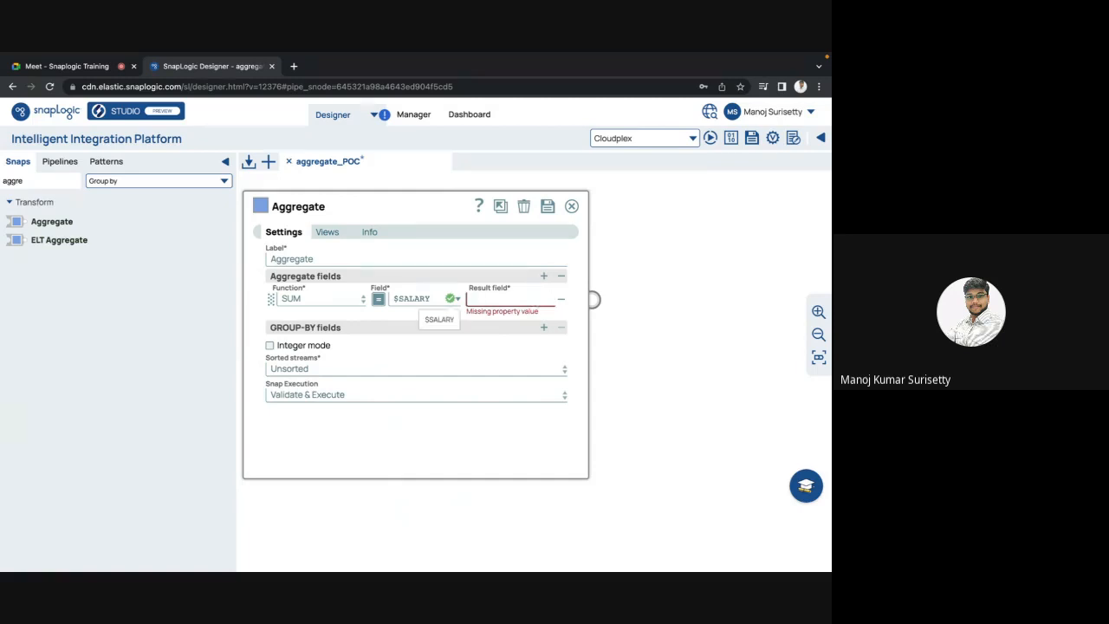
pyautogui.write('$sum')
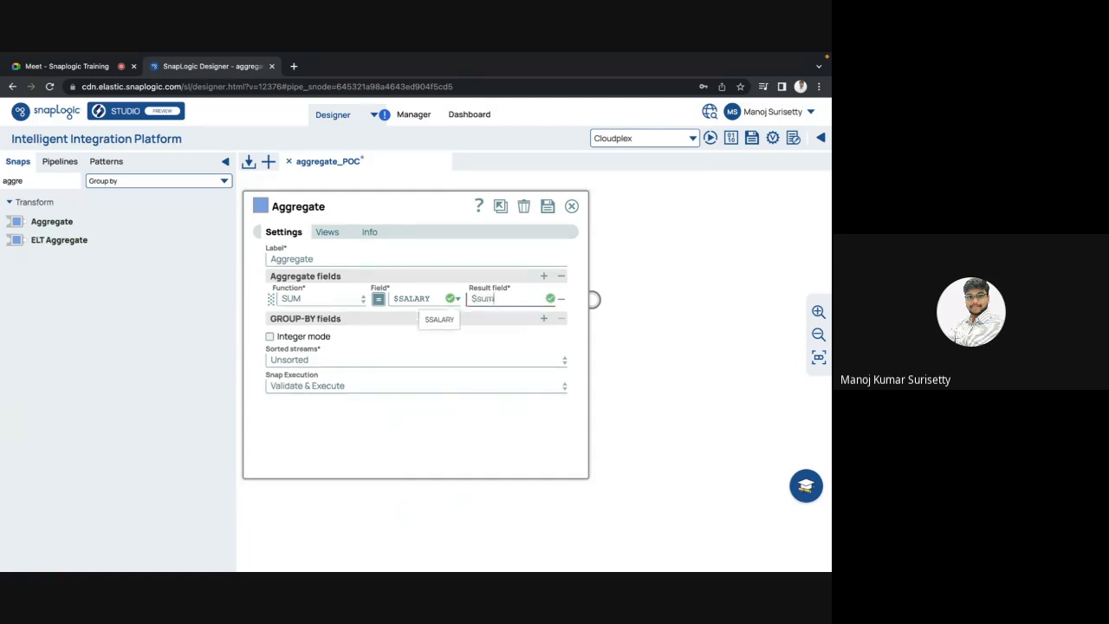
pyautogui.press('BackSpace')
pyautogui.press('BackSpace')
pyautogui.write('salary')
pyautogui.press('BackSpace')
pyautogui.press('BackSpace')
pyautogui.press('BackSpace')
pyautogui.press('BackSpace')
pyautogui.press('BackSpace')
pyautogui.press('BackSpace')
pyautogui.press('BackSpace')
pyautogui.write('Salary')
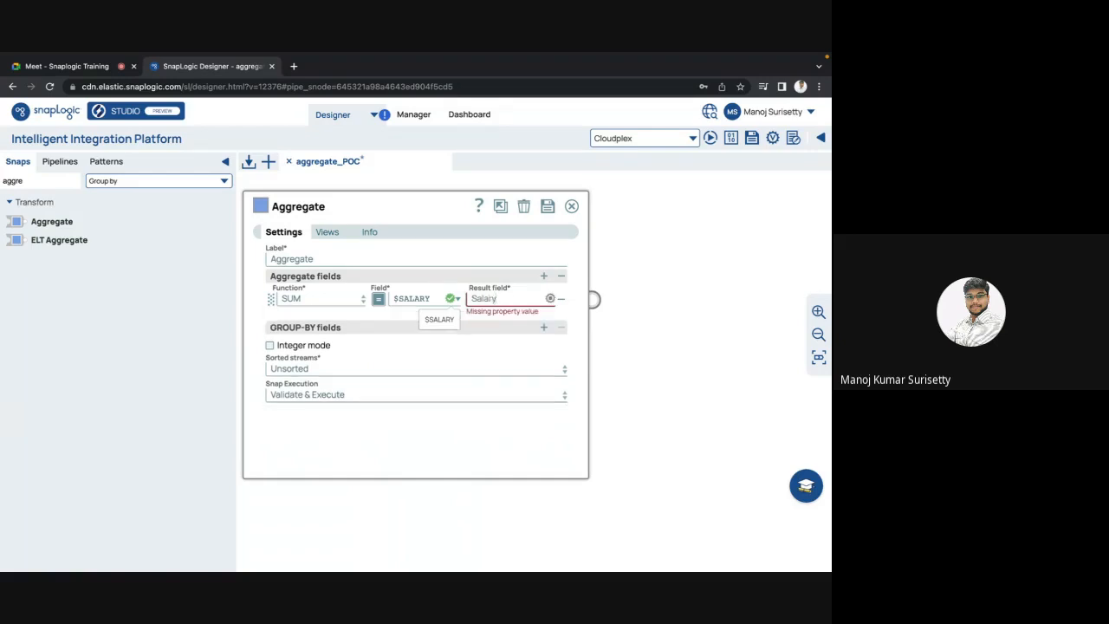
pyautogui.write('_sum')
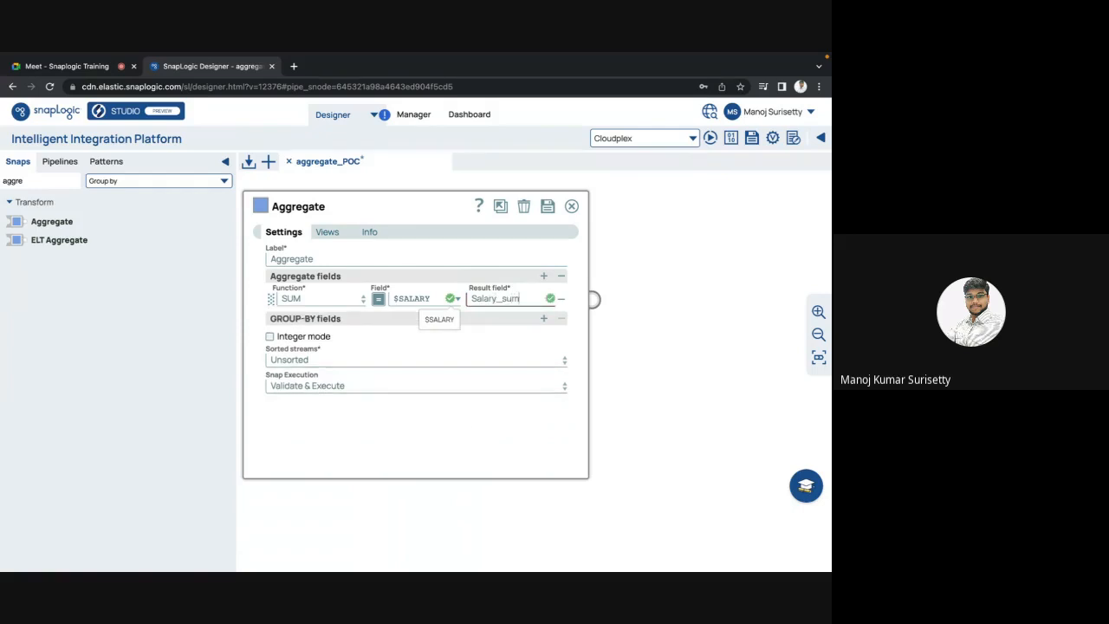
# Step: Set Sorted streams to Ascending and save the Aggregate settings
pyautogui.click(468, 423)
pyautogui.click(340, 362)
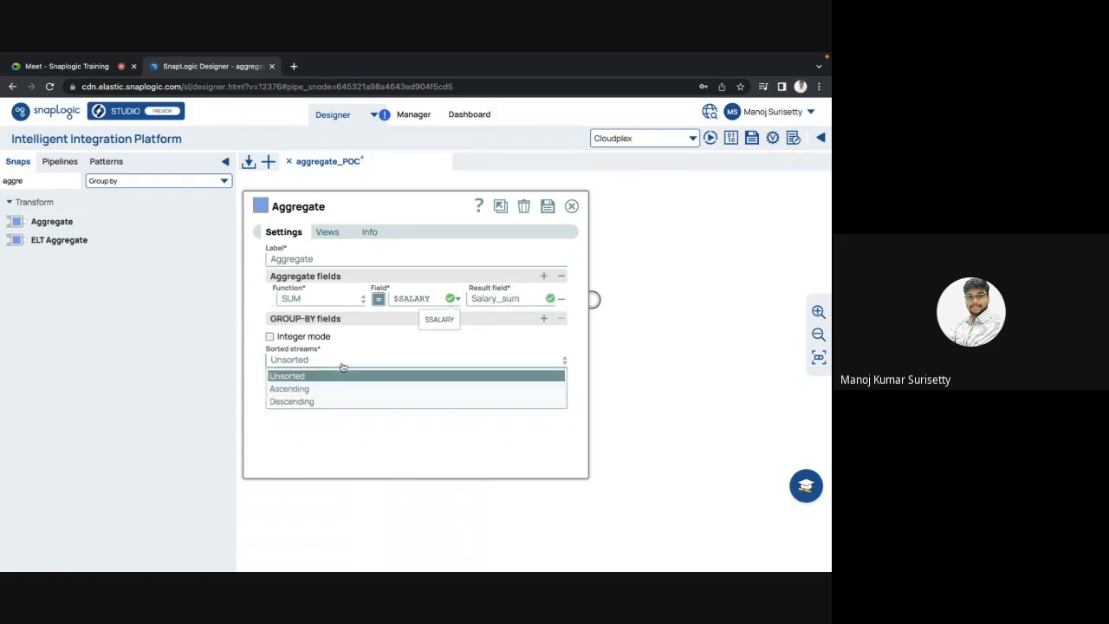
pyautogui.click(300, 392)
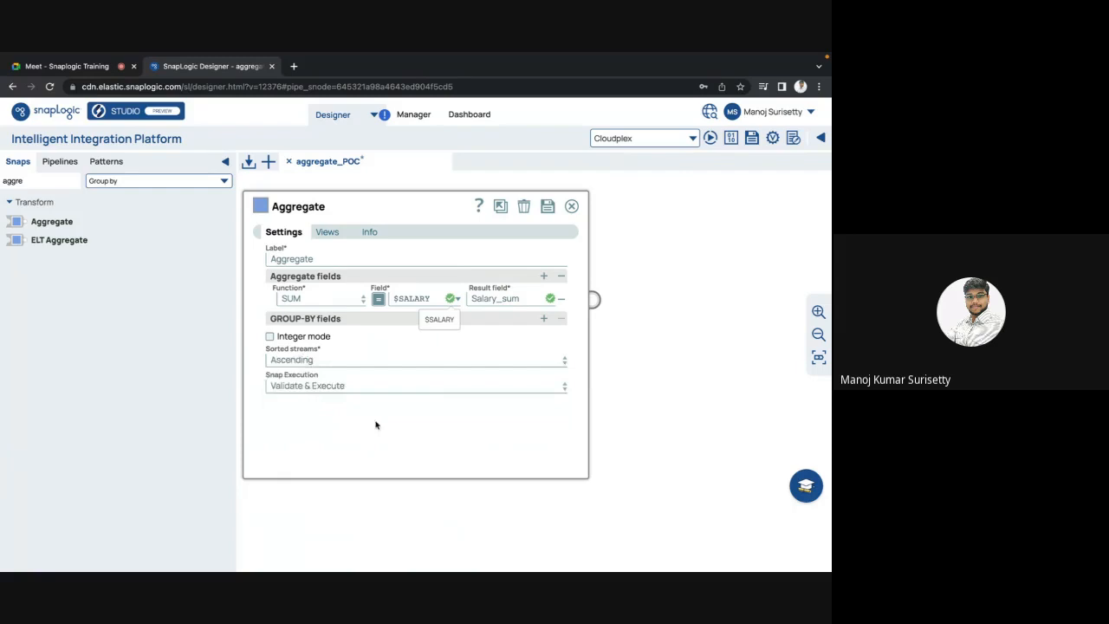
pyautogui.click(547, 206)
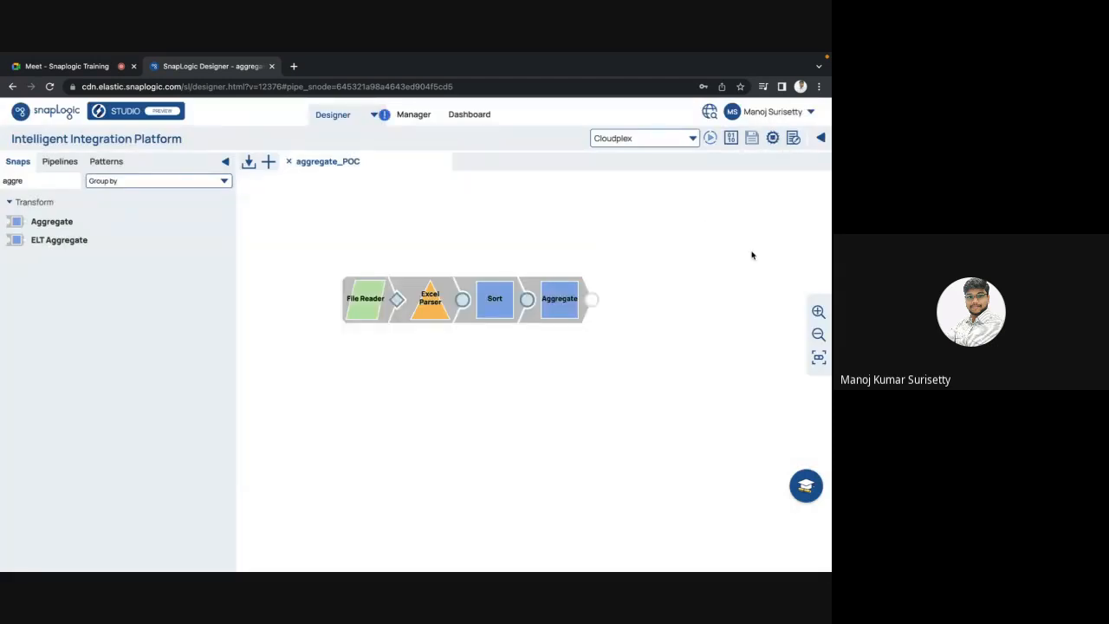
# Step: Preview the Aggregate output and check that Salary_sum is 309116
pyautogui.click(591, 300)
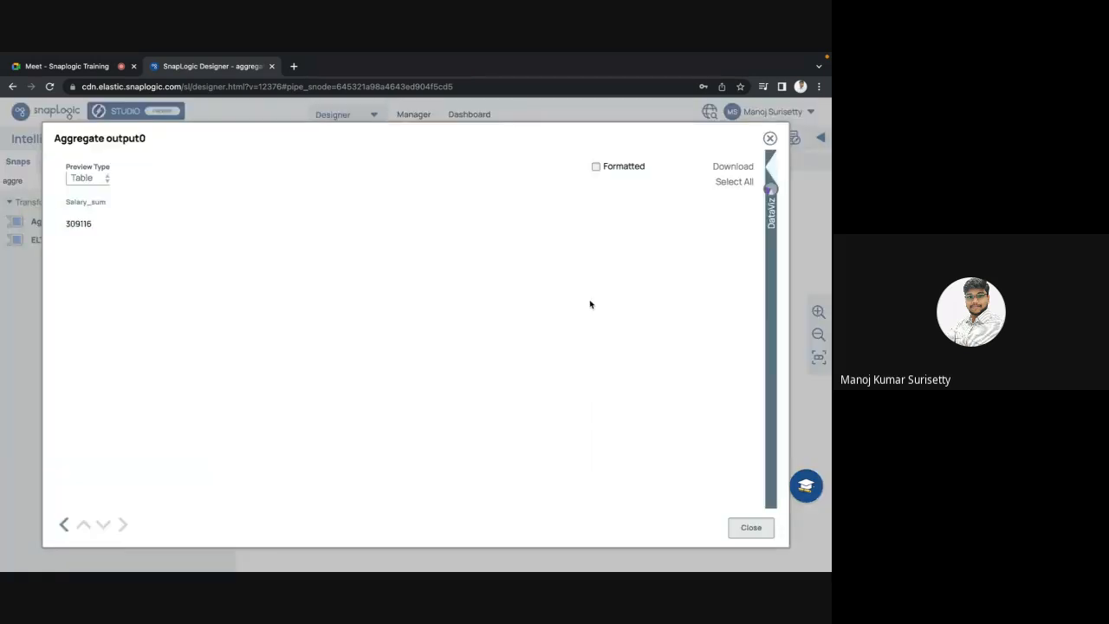
pyautogui.doubleClick(79, 223)
pyautogui.click(246, 310)
pyautogui.press('Escape')
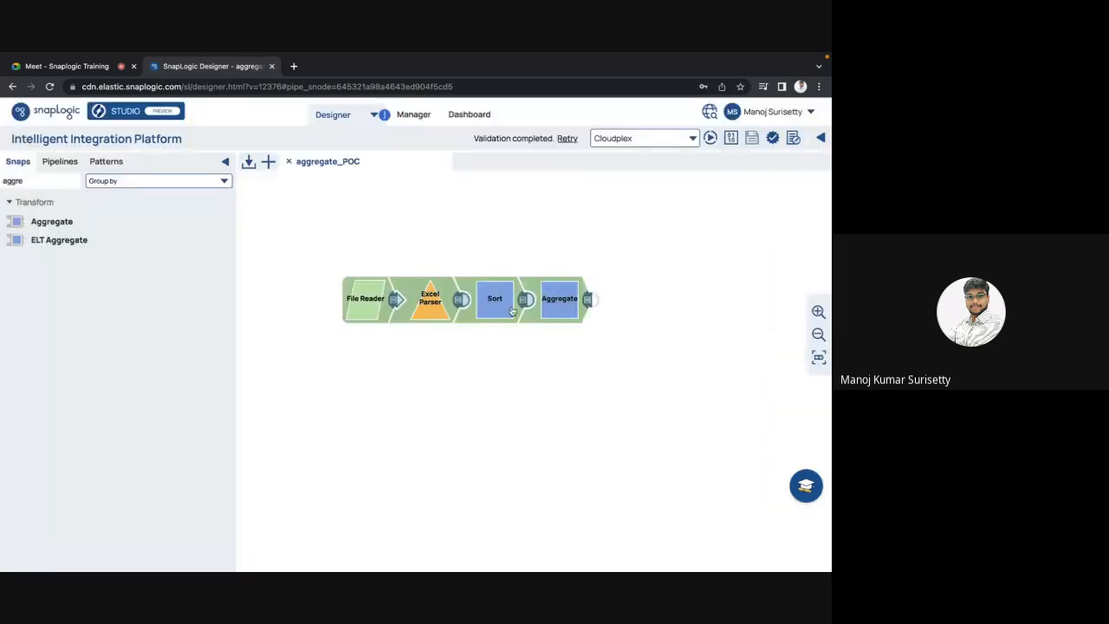
# Step: Glance at the Aggregate settings, then browse the Sort output, where SALARY sorts as text (10000 before 2100)
pyautogui.click(544, 304)
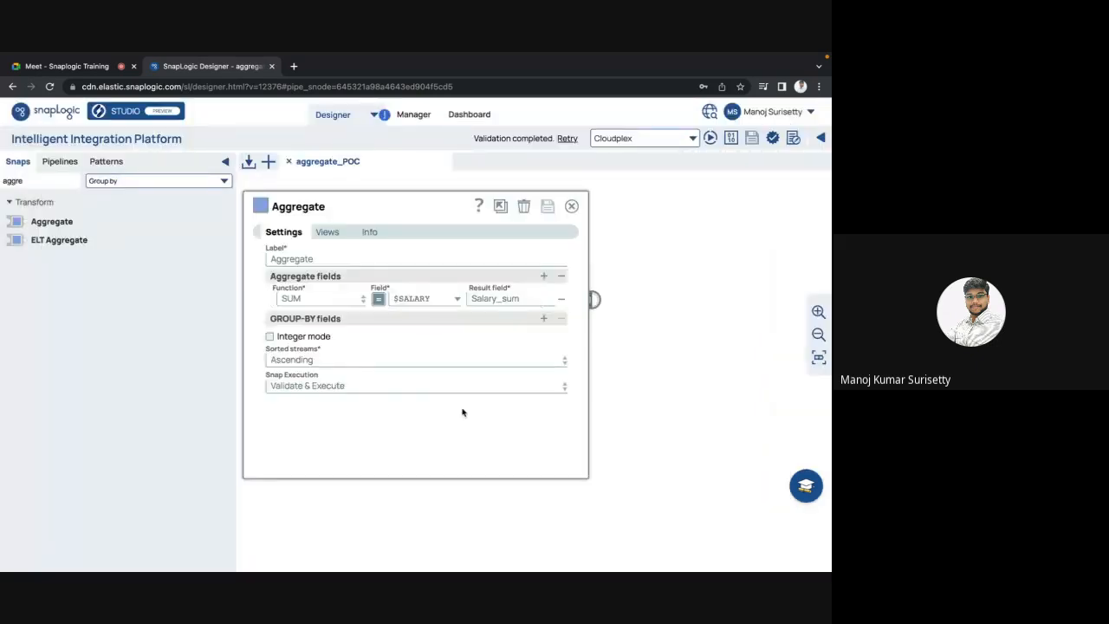
pyautogui.press('Escape')
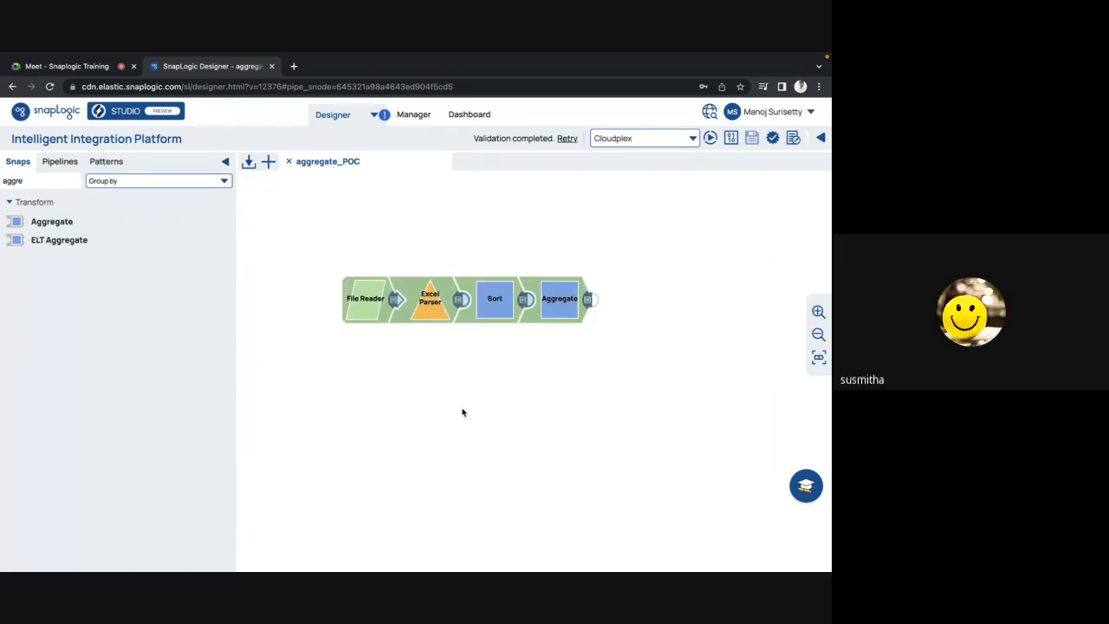
pyautogui.click(522, 304)
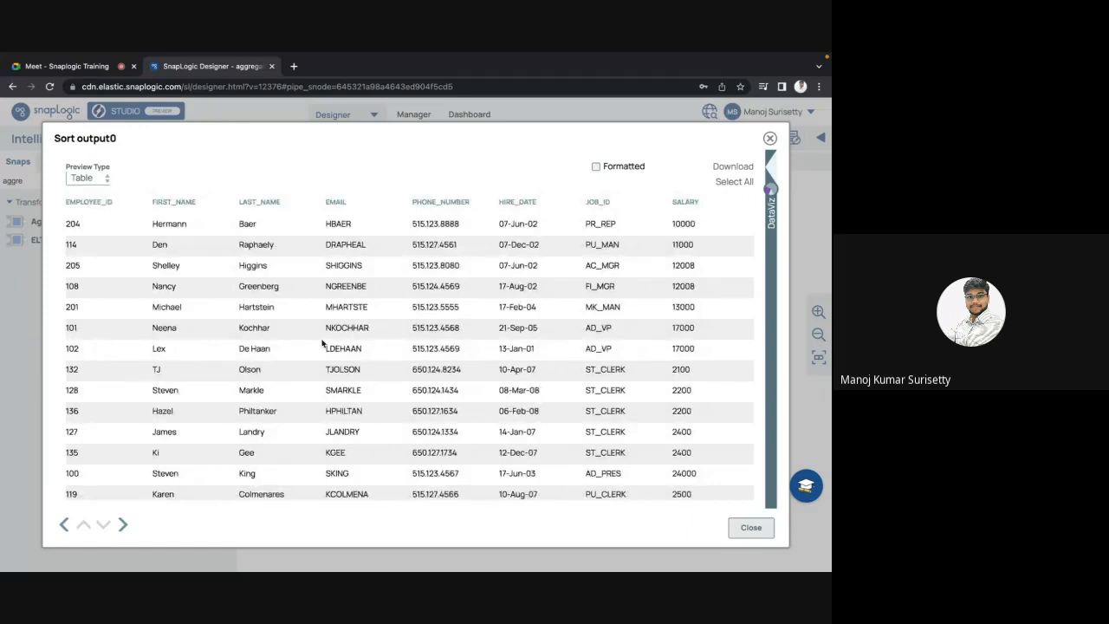
pyautogui.hscroll(3, 321, 344)
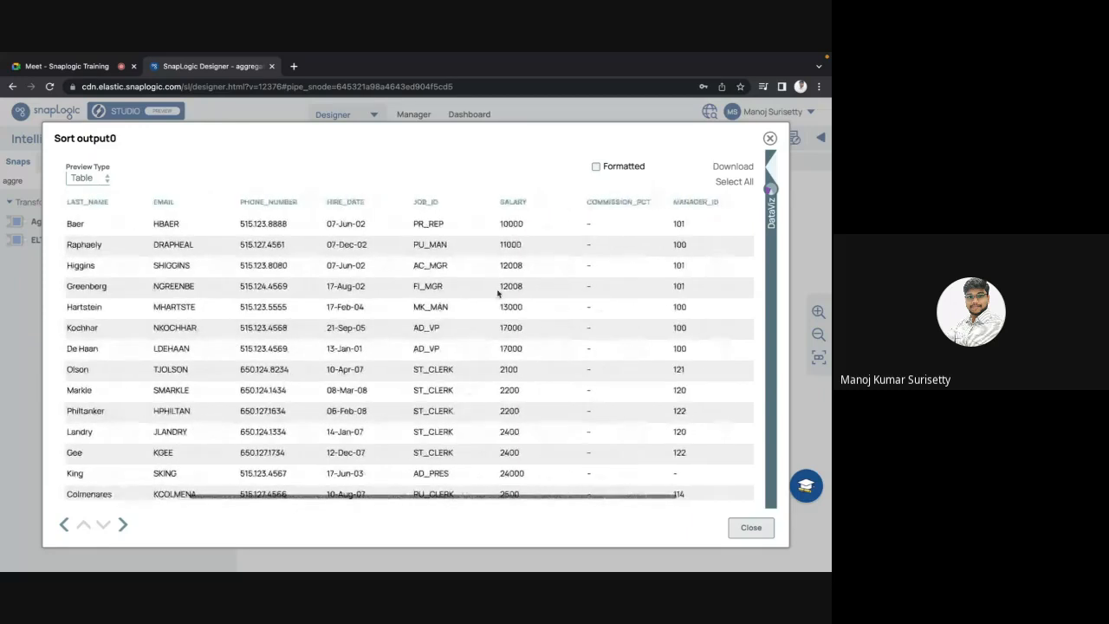
pyautogui.tripleClick(508, 201)
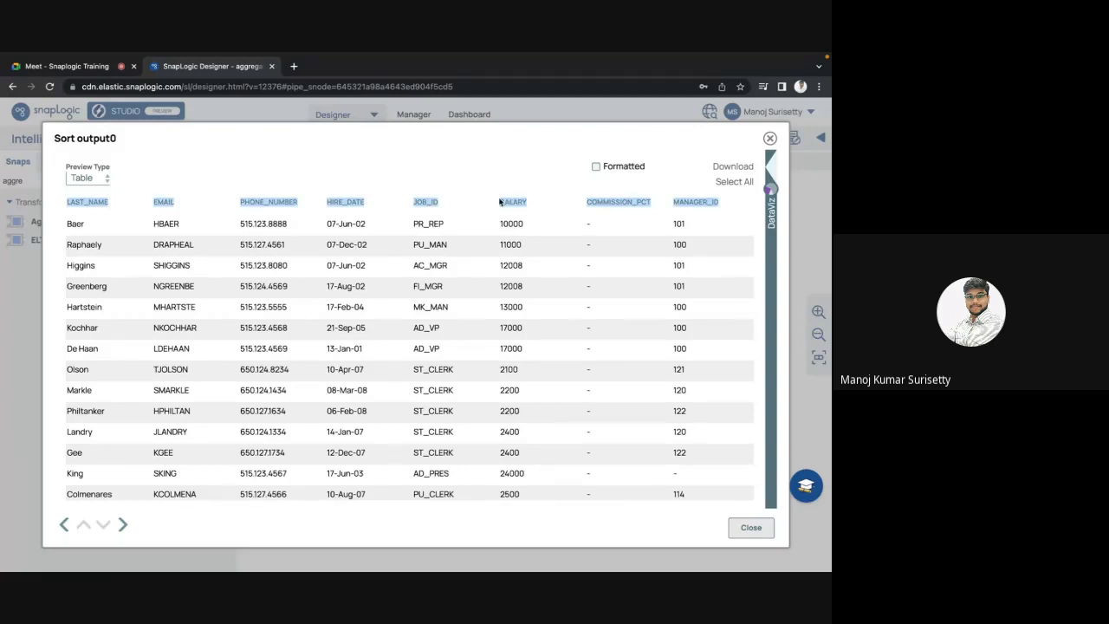
pyautogui.click(502, 202)
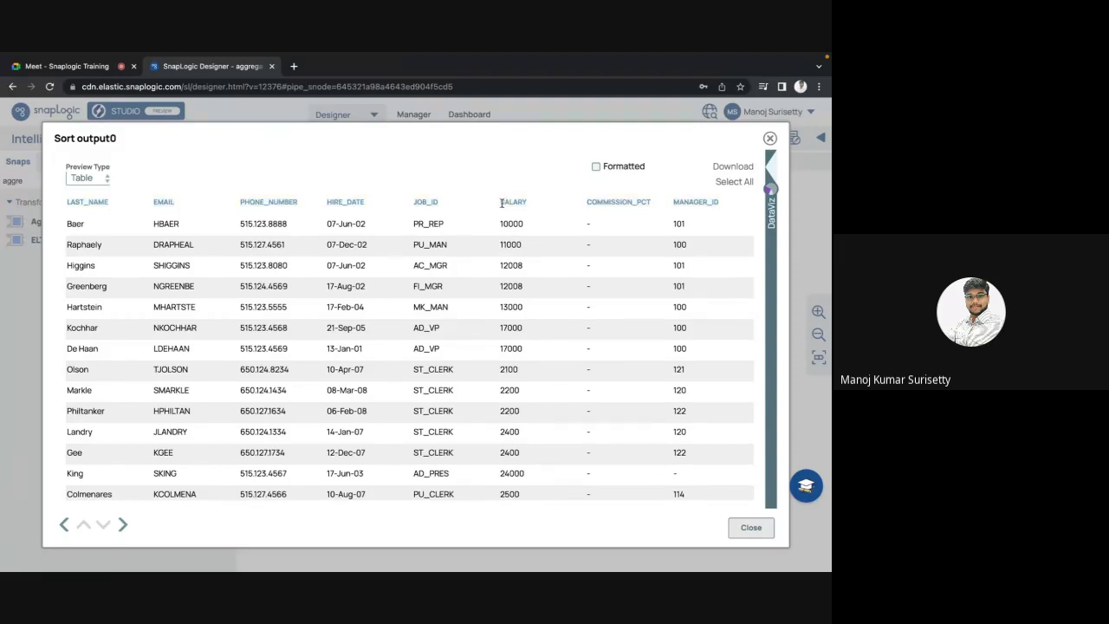
pyautogui.scroll(-1, 511, 236)
pyautogui.scroll(-10, 511, 237)
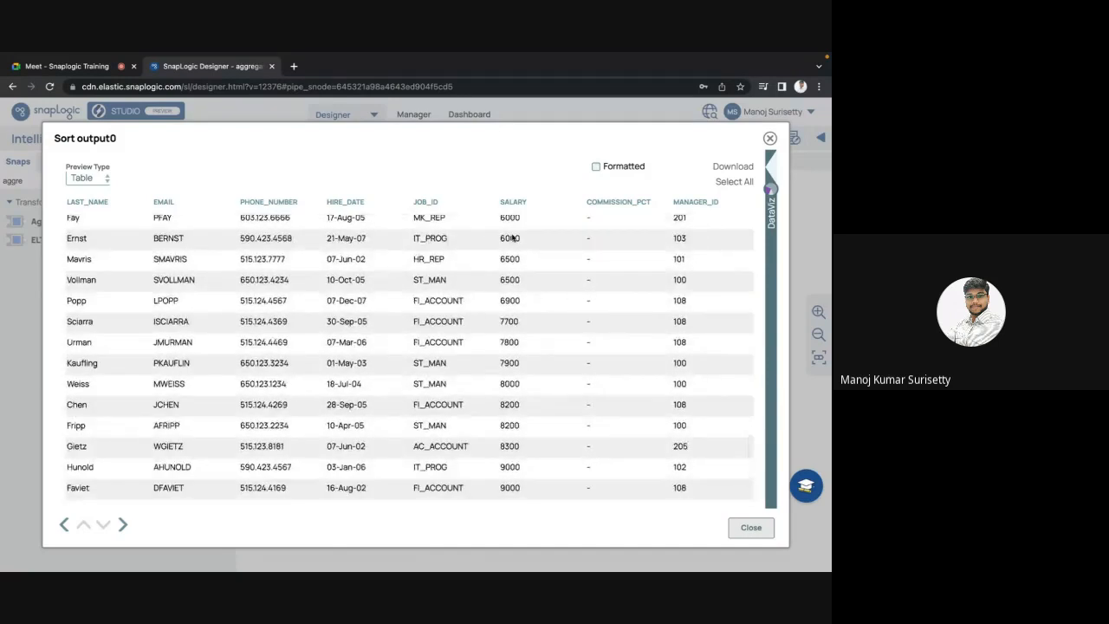
pyautogui.scroll(10, 512, 236)
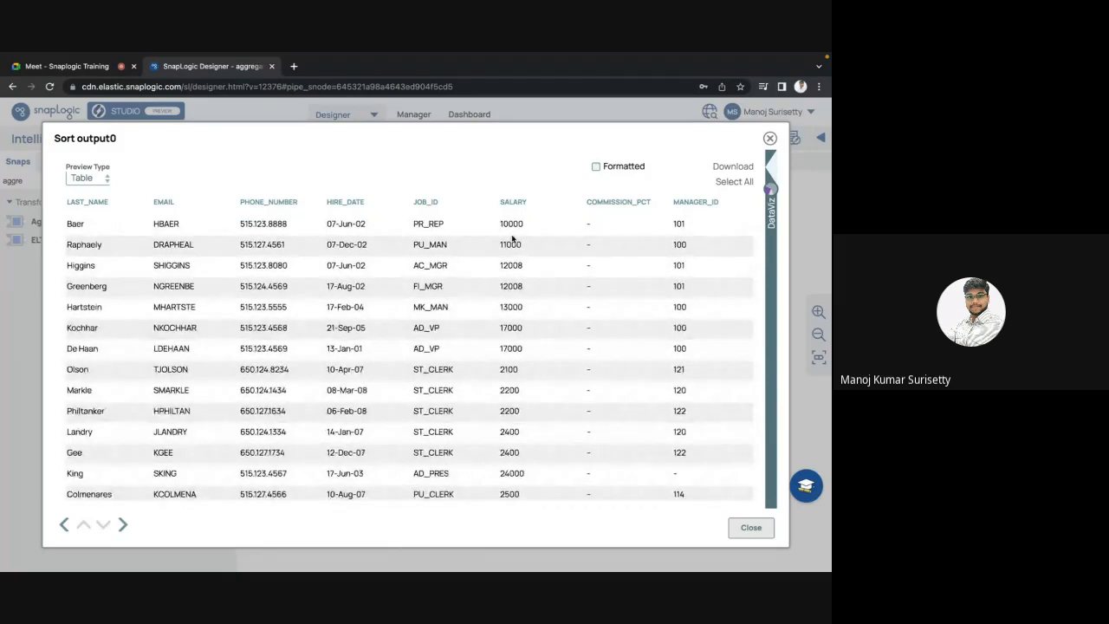
# Step: Close the Sort preview, confirm the Aggregate total of 309116, and bring up the Aggregate settings
pyautogui.press('Escape')
pyautogui.click(589, 302)
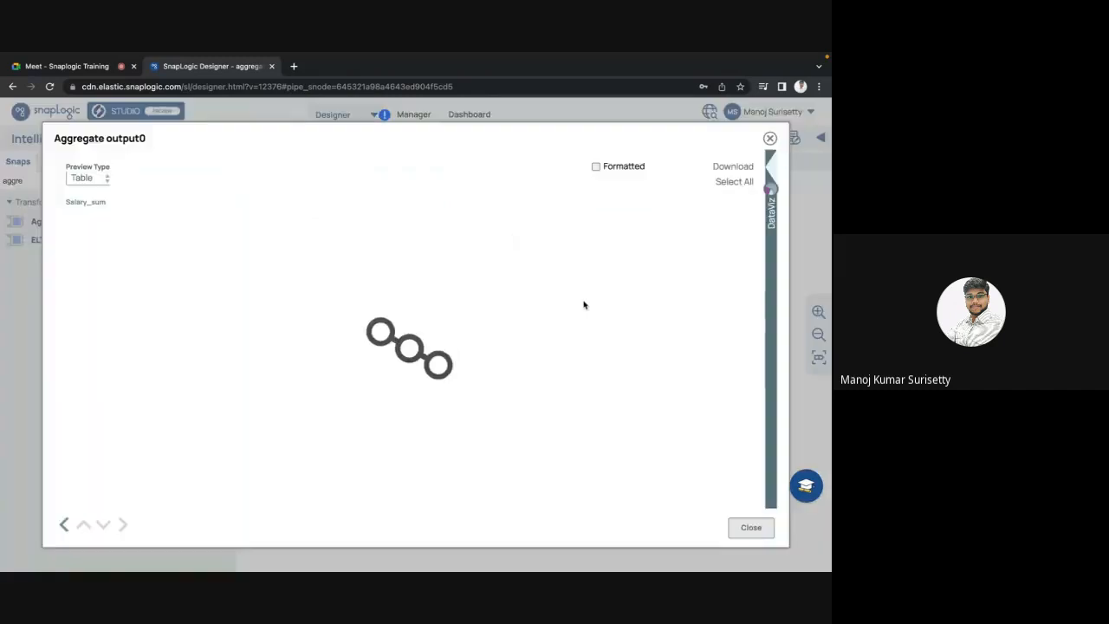
pyautogui.doubleClick(78, 224)
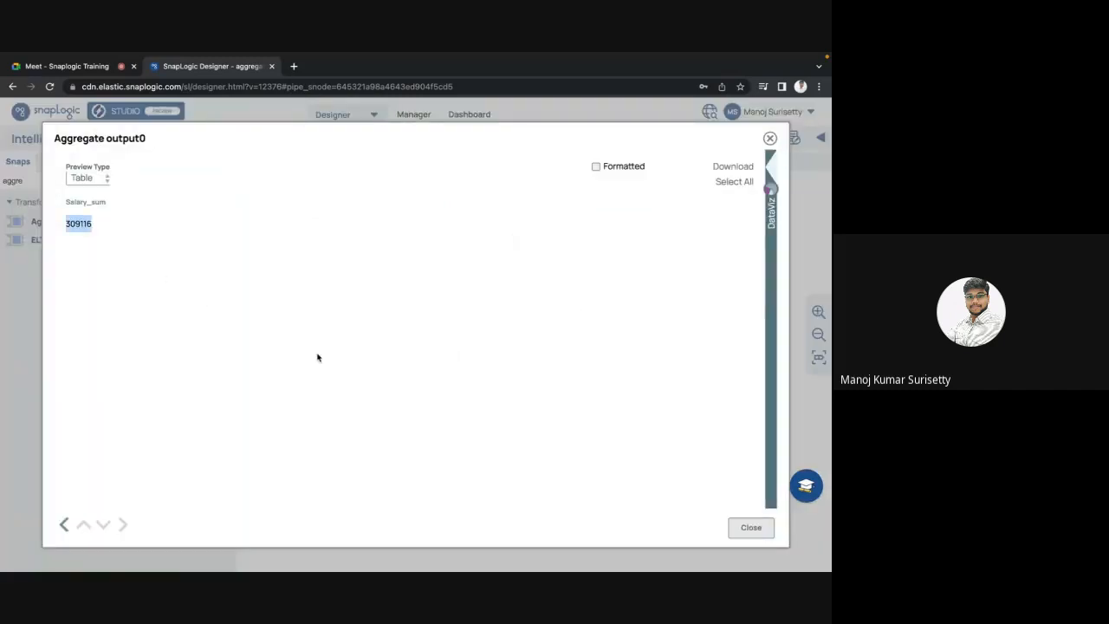
pyautogui.press('Escape')
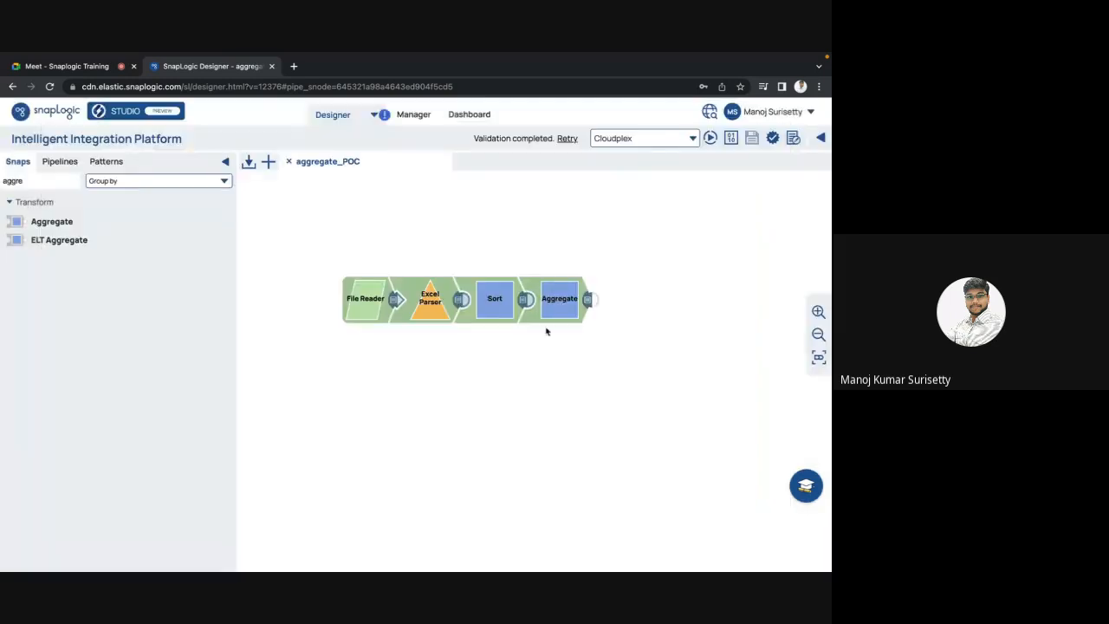
pyautogui.click(549, 314)
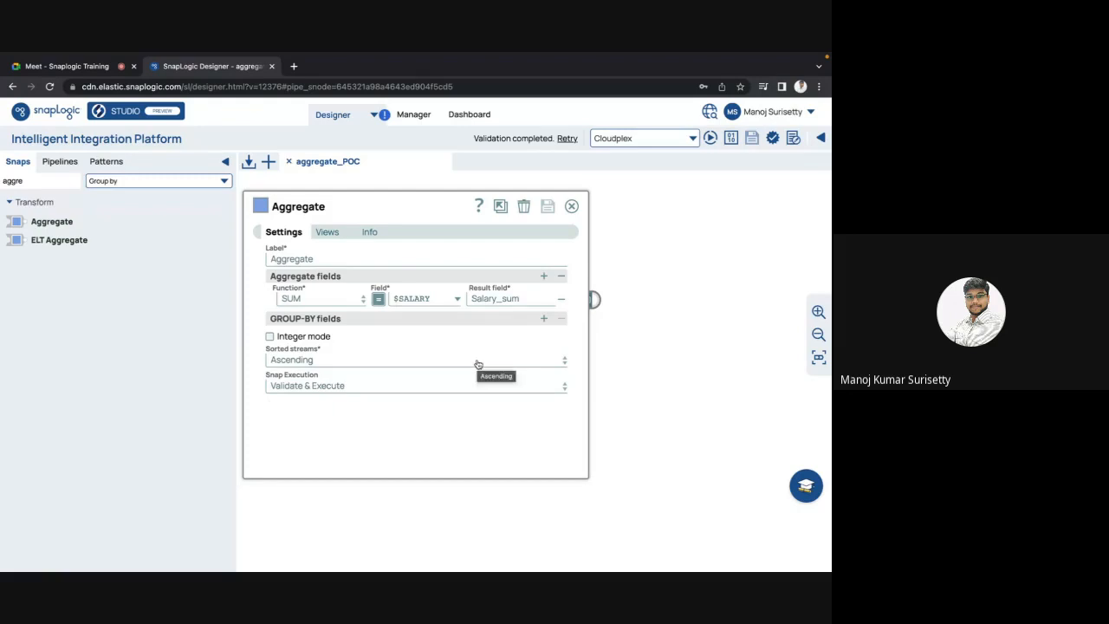
# Step: Add a second aggregate row counting $SALARY into a result field named Salaries_count
pyautogui.click(543, 275)
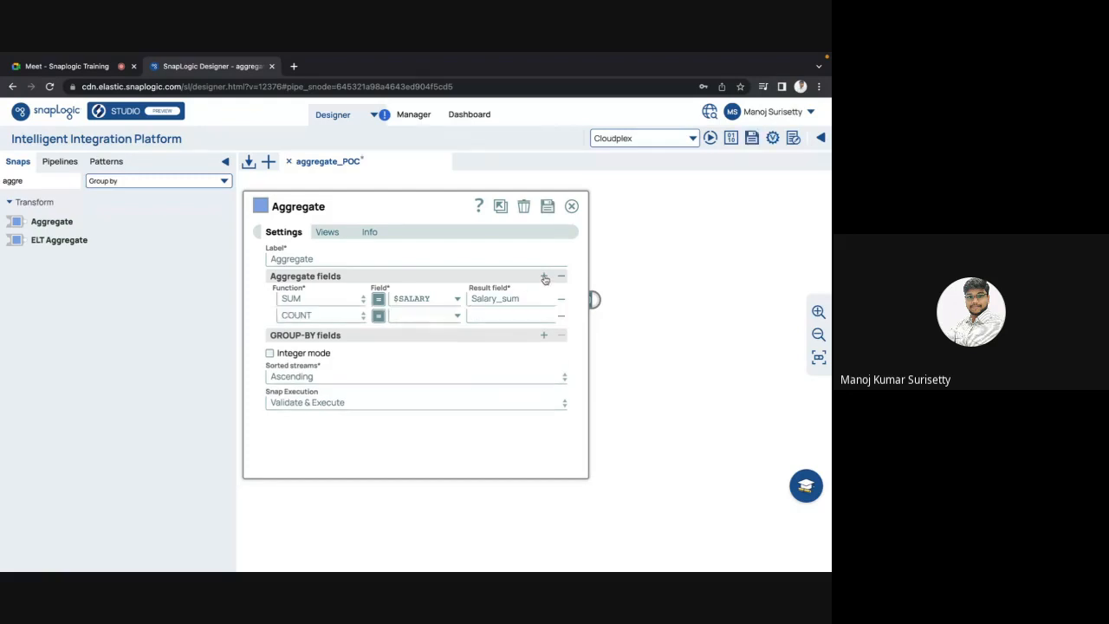
pyautogui.click(457, 319)
pyautogui.click(436, 446)
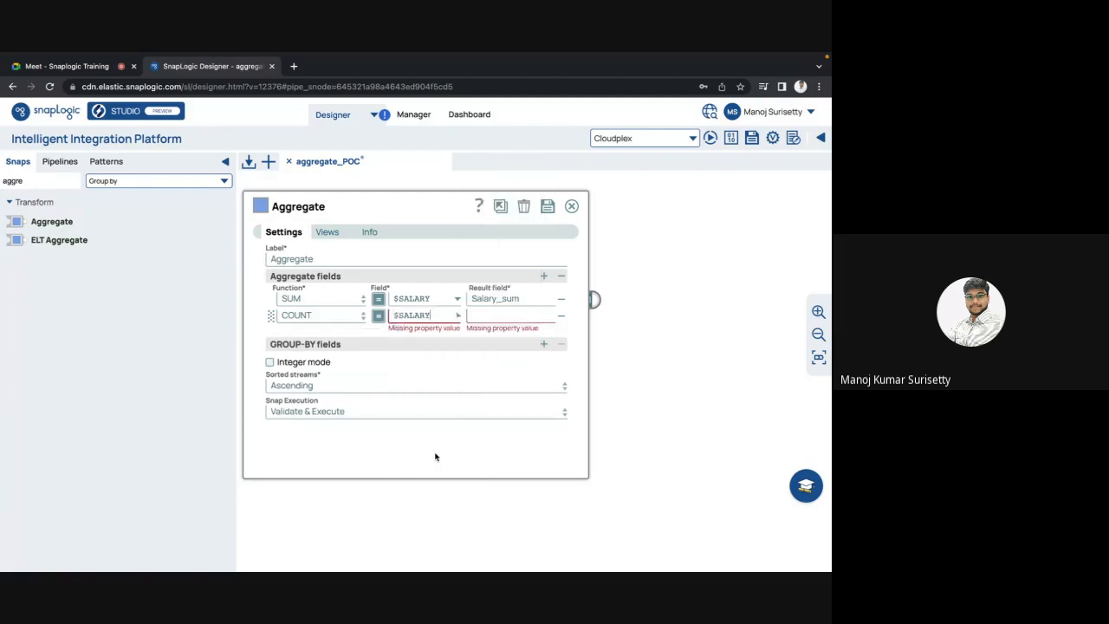
pyautogui.click(489, 315)
pyautogui.write('S')
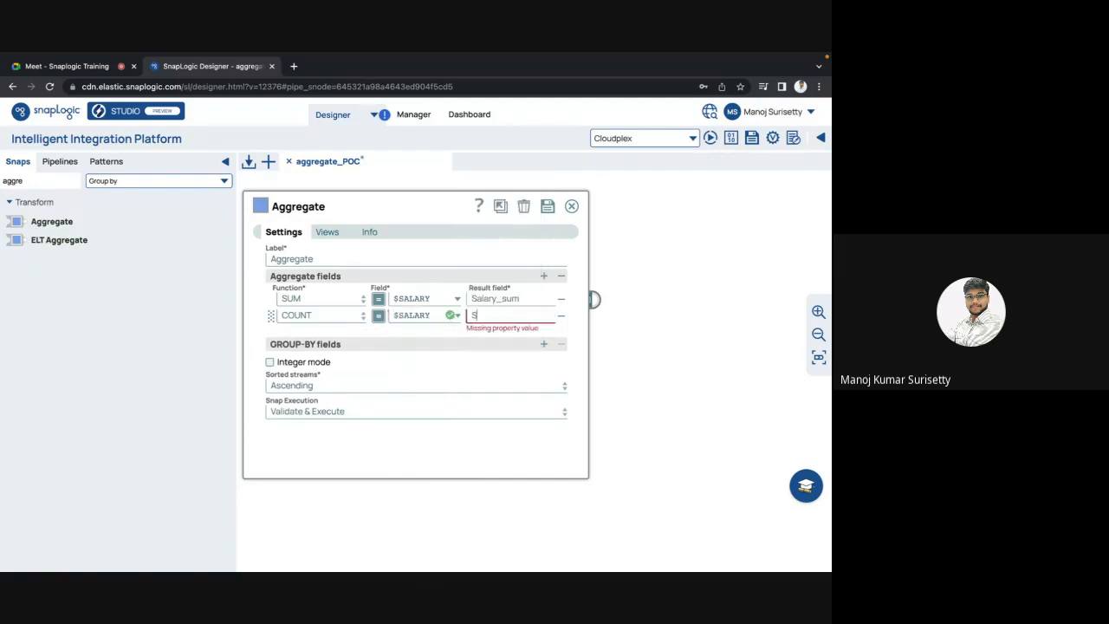
pyautogui.press('BackSpace')
pyautogui.write('Count_')
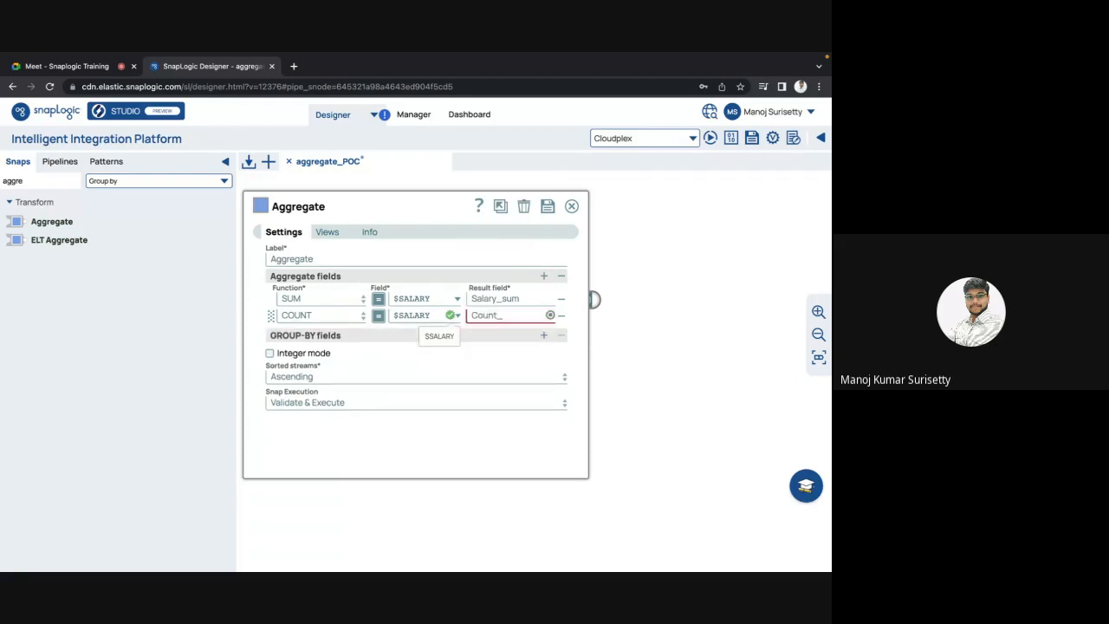
pyautogui.press('BackSpace')
pyautogui.press('BackSpace')
pyautogui.press('BackSpace')
pyautogui.press('BackSpace')
pyautogui.press('BackSpace')
pyautogui.press('BackSpace')
pyautogui.write('Salaries_count')
# Step: Save the Aggregate changes and preview its updated output
pyautogui.click(637, 351)
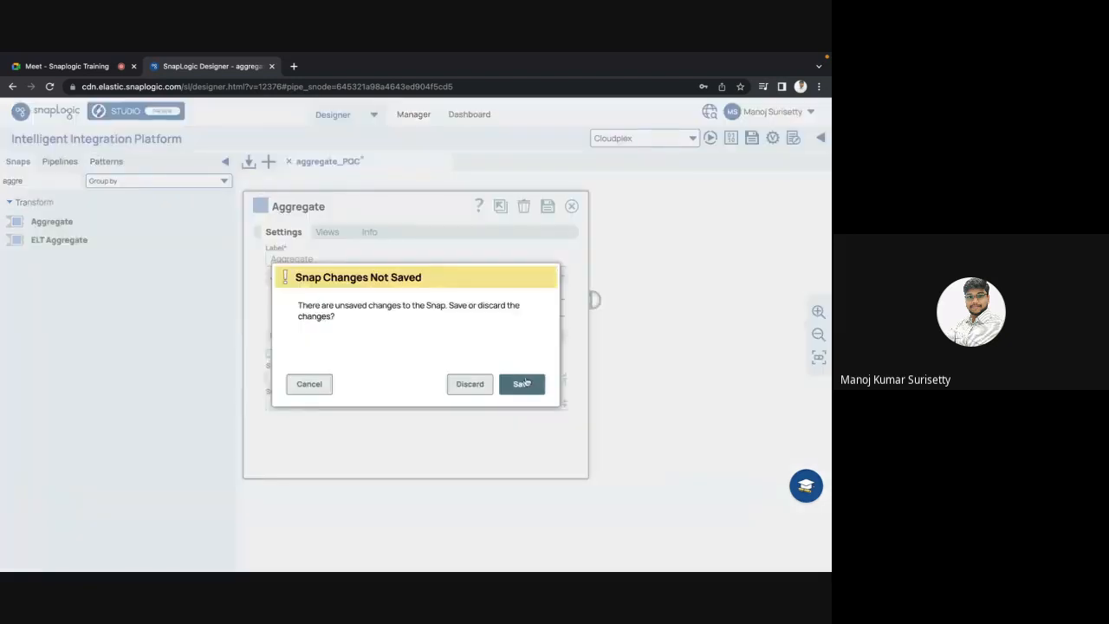
pyautogui.click(525, 384)
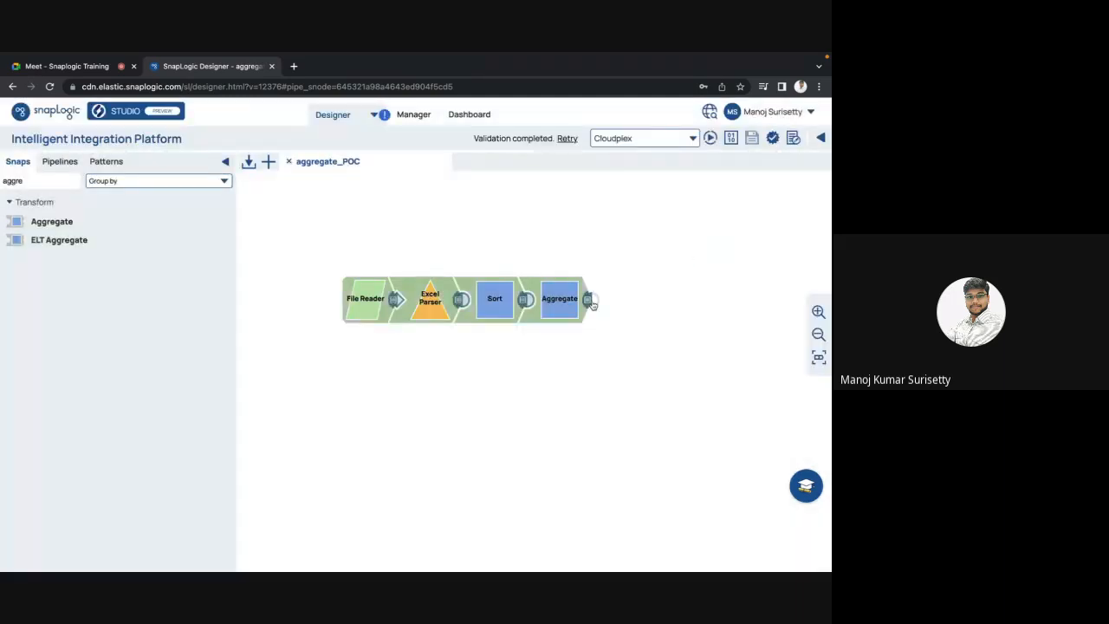
pyautogui.click(590, 301)
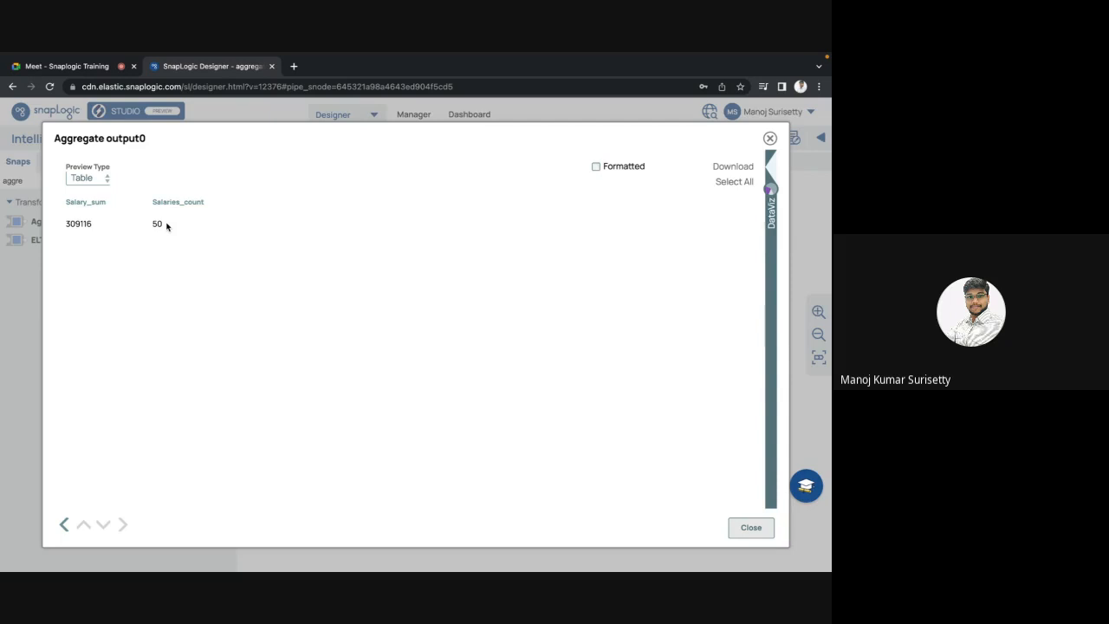
# Step: Check Salaries_count 50 and Salary_sum 309116 in the output, then return to the Aggregate settings
pyautogui.tripleClick(155, 201)
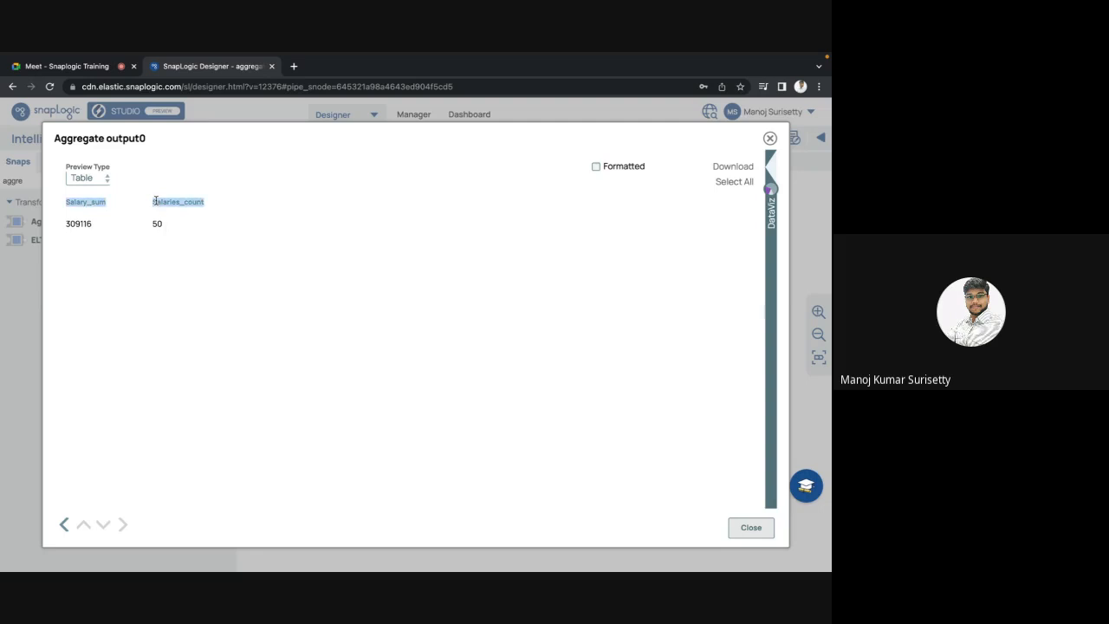
pyautogui.click(198, 267)
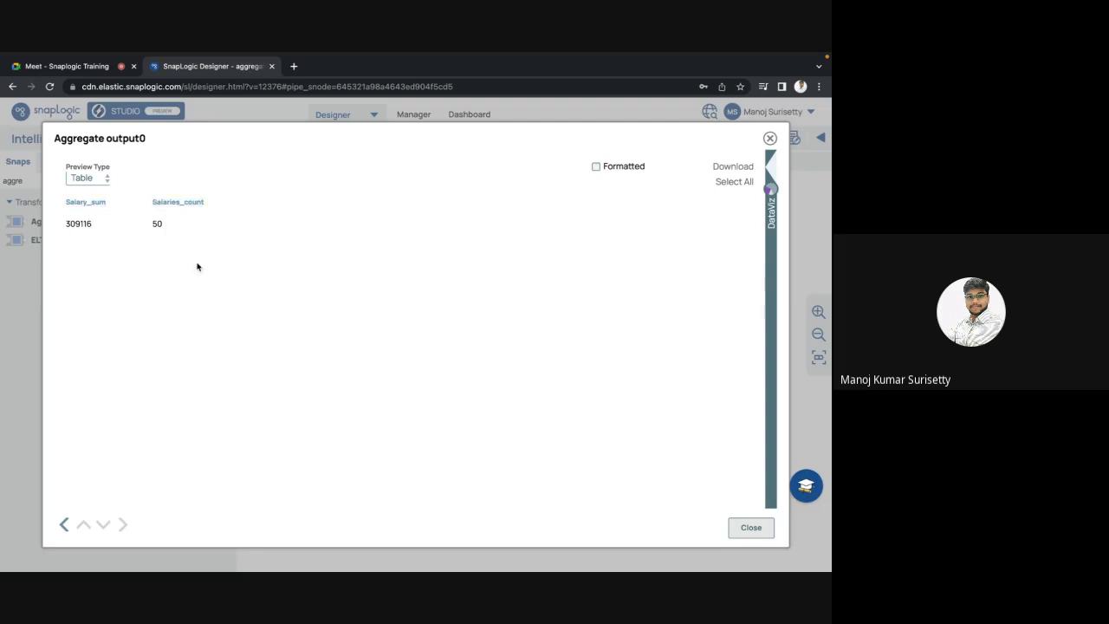
pyautogui.doubleClick(156, 225)
pyautogui.click(77, 221)
pyautogui.doubleClick(77, 223)
pyautogui.click(737, 526)
pyautogui.click(557, 309)
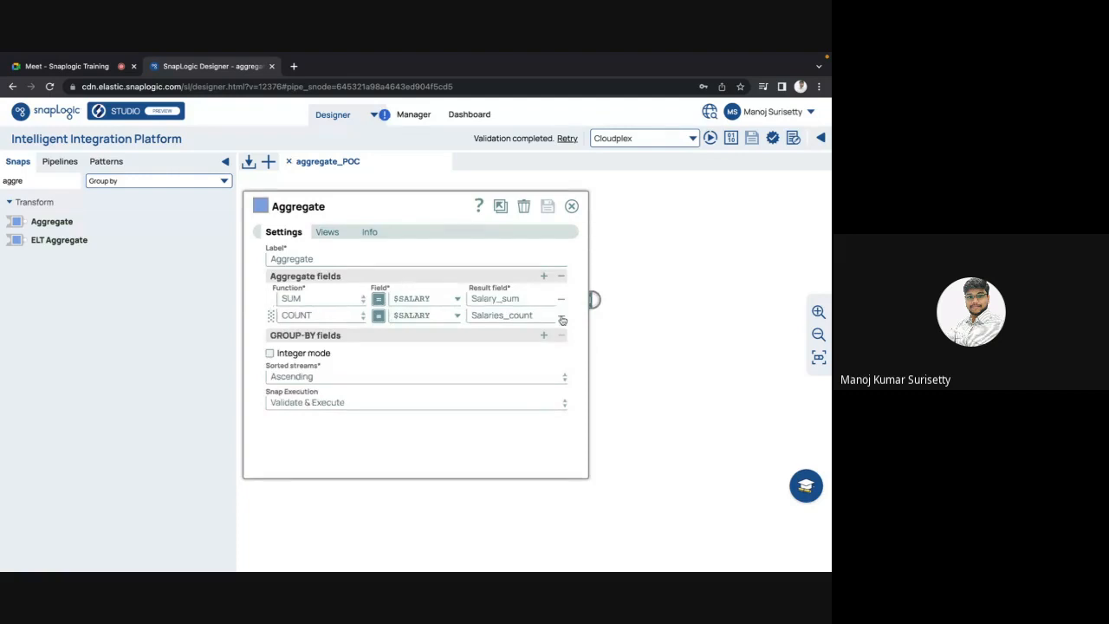
# Step: Remove the COUNT aggregate row and add an empty group-by field in expression mode
pyautogui.click(562, 320)
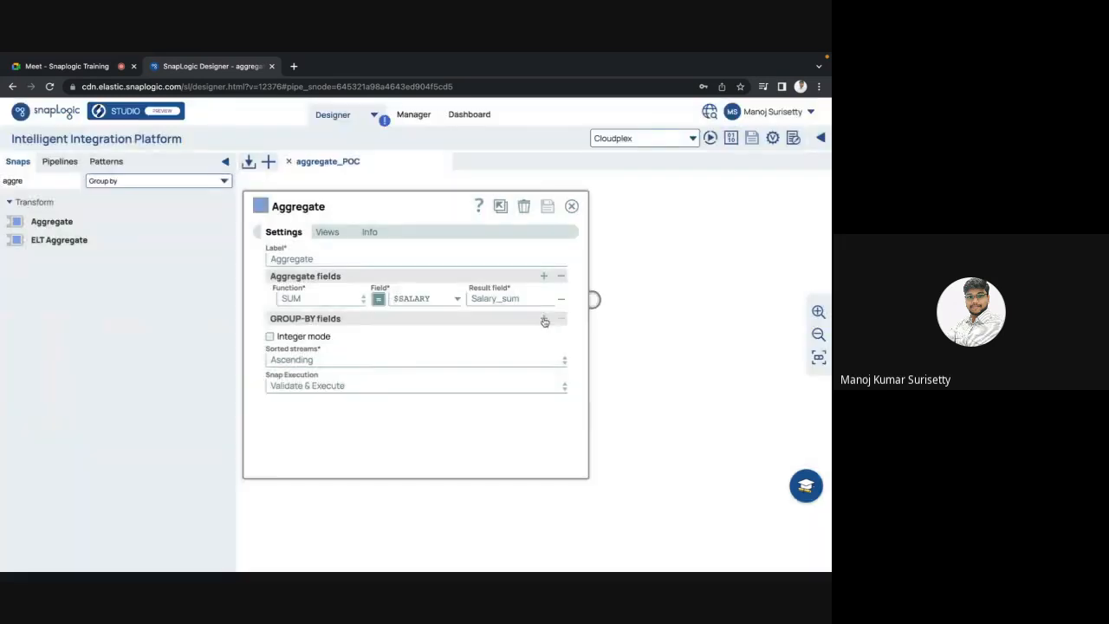
pyautogui.click(545, 320)
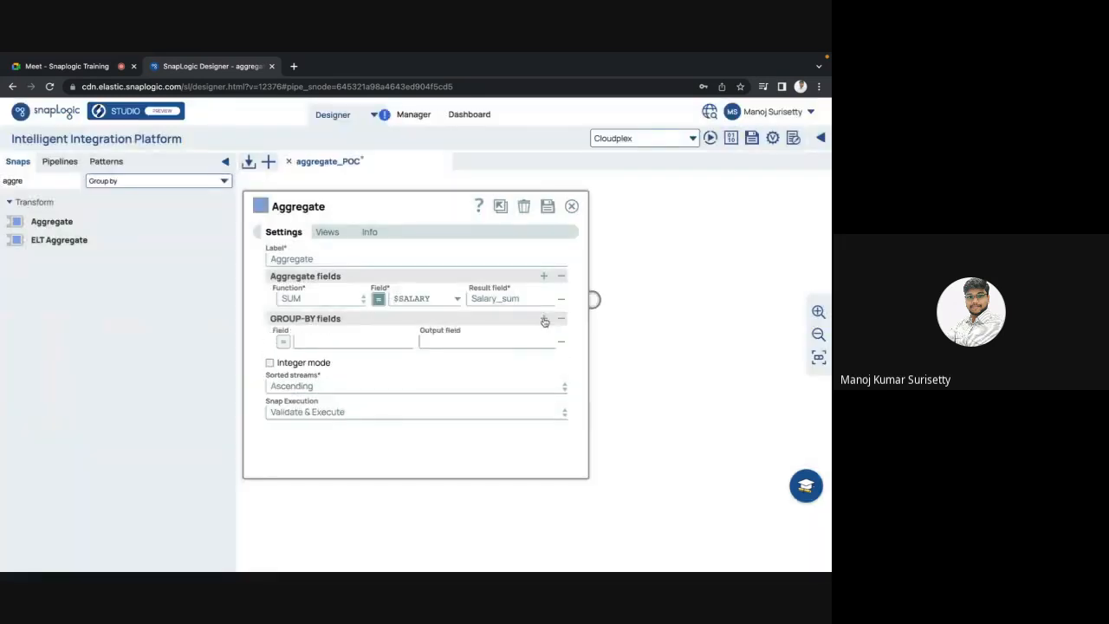
pyautogui.click(284, 344)
pyautogui.click(403, 342)
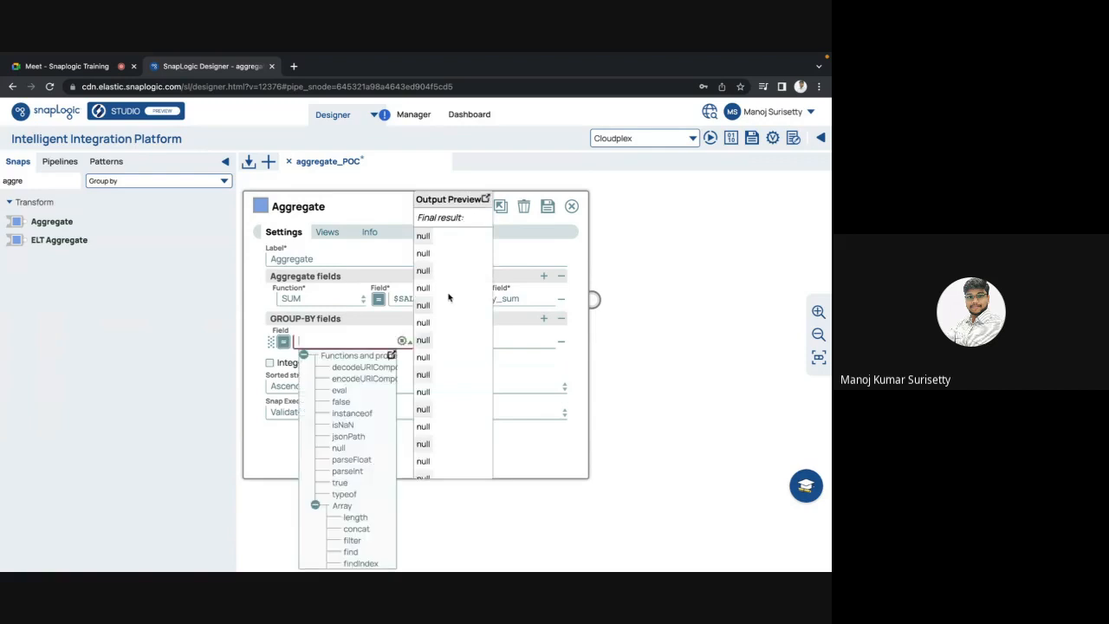
# Step: Save the Aggregate snap, validate the pipeline, and open Aggregate to view the missing-field failure
pyautogui.click(547, 207)
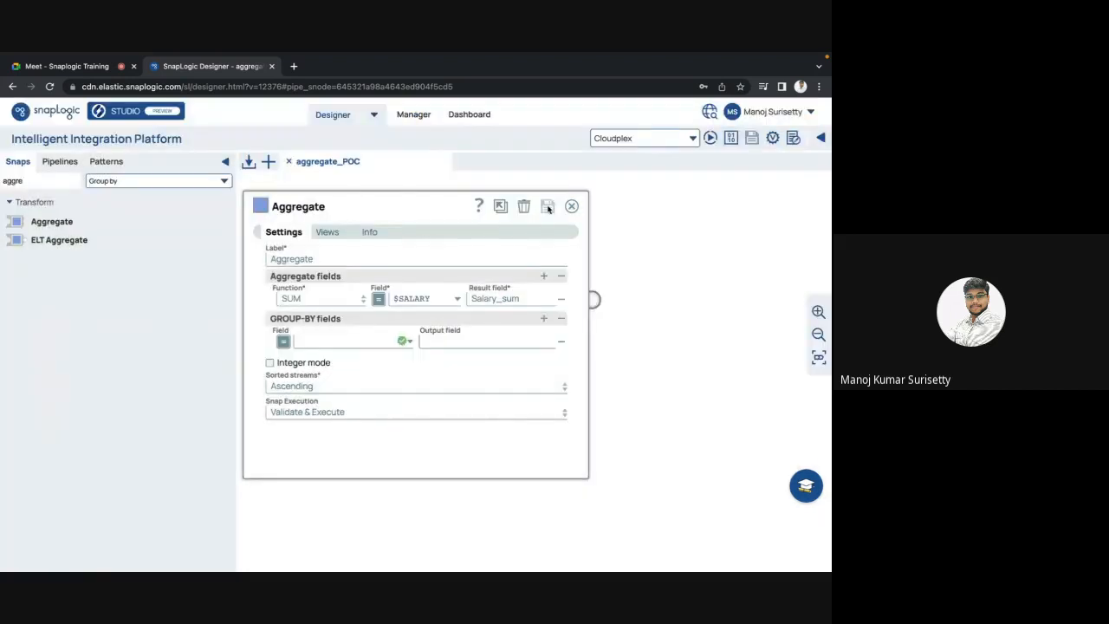
pyautogui.click(773, 141)
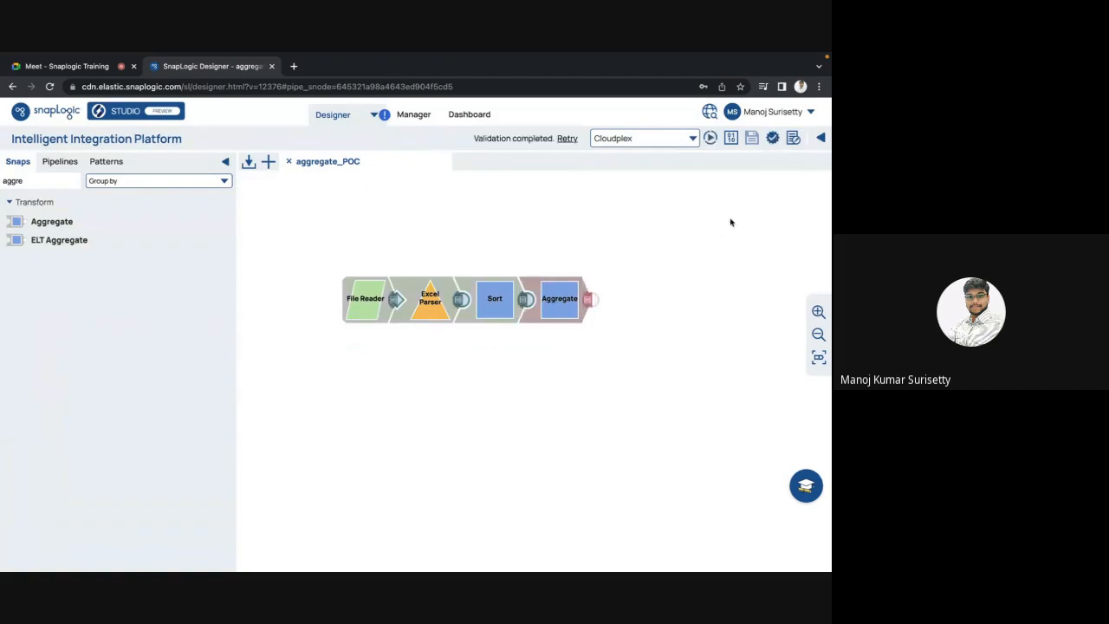
pyautogui.click(565, 302)
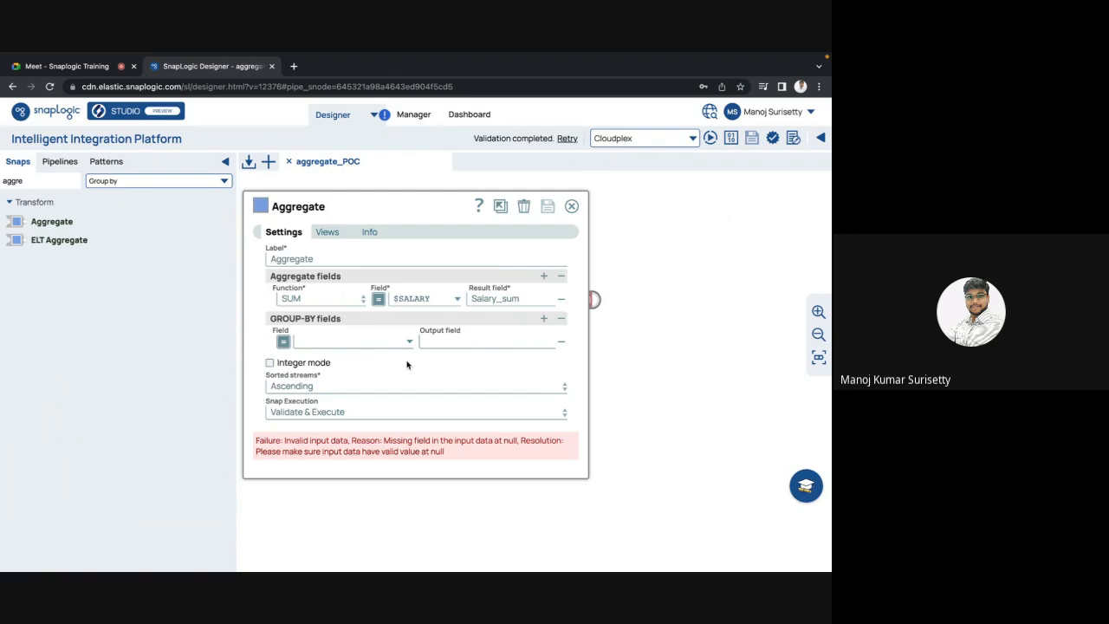
# Step: Set the group-by field to $EMPLOYEE_ID with output name agg_employee_id, then save the Aggregate snap
pyautogui.click(409, 341)
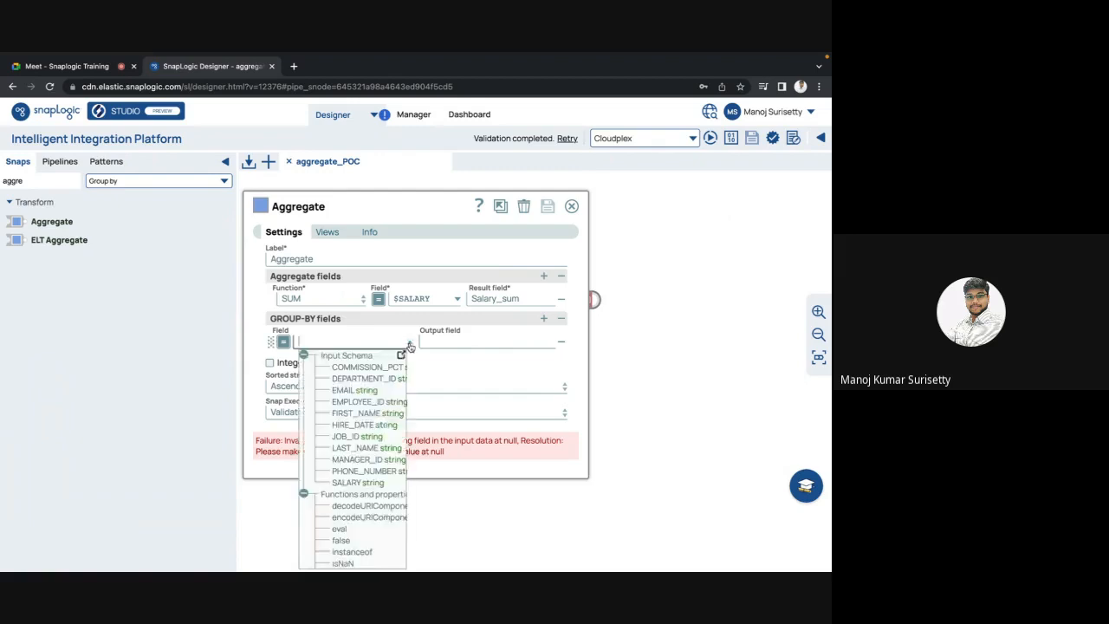
pyautogui.click(360, 403)
pyautogui.click(451, 340)
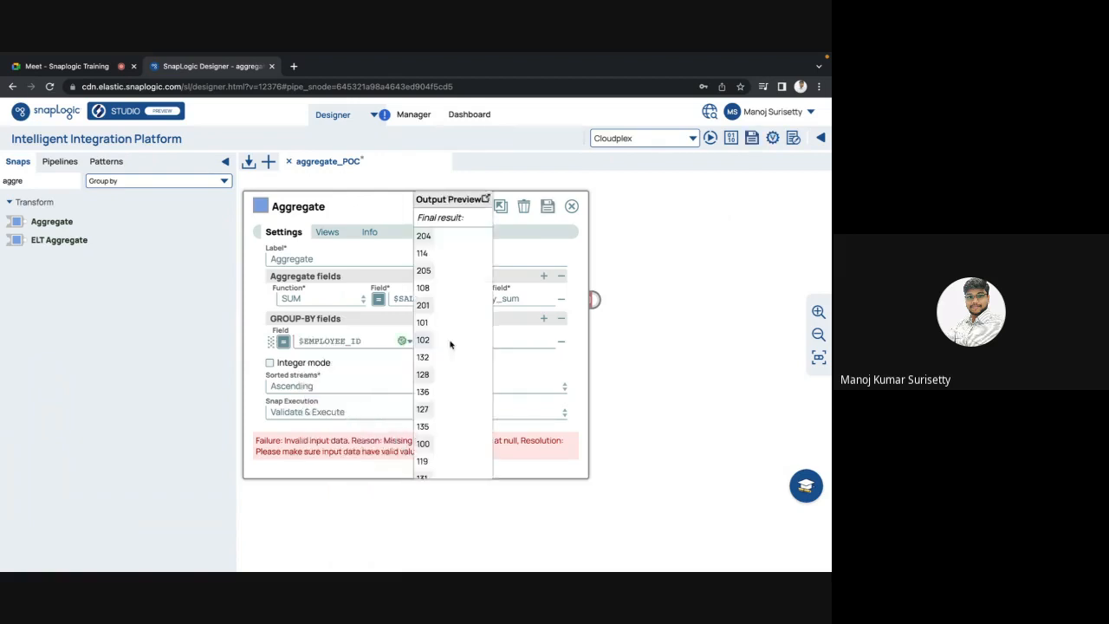
pyautogui.click(508, 340)
pyautogui.write('updated')
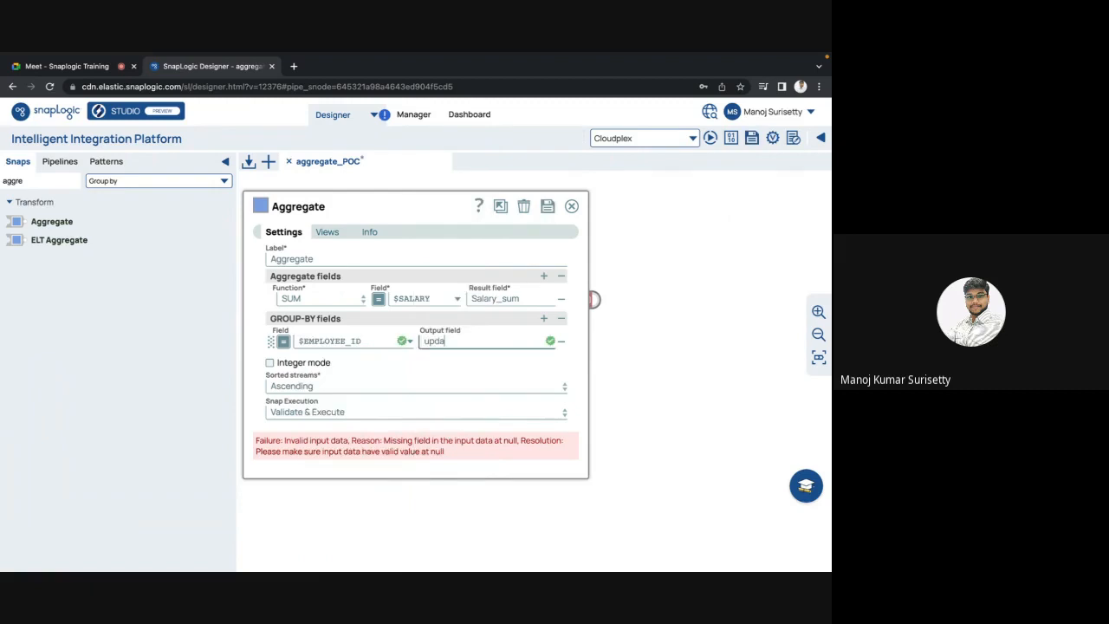
pyautogui.press('BackSpace')
pyautogui.press('BackSpace')
pyautogui.press('BackSpace')
pyautogui.press('BackSpace')
pyautogui.press('BackSpace')
pyautogui.press('BackSpace')
pyautogui.press('BackSpace')
pyautogui.write('agg_employee_')
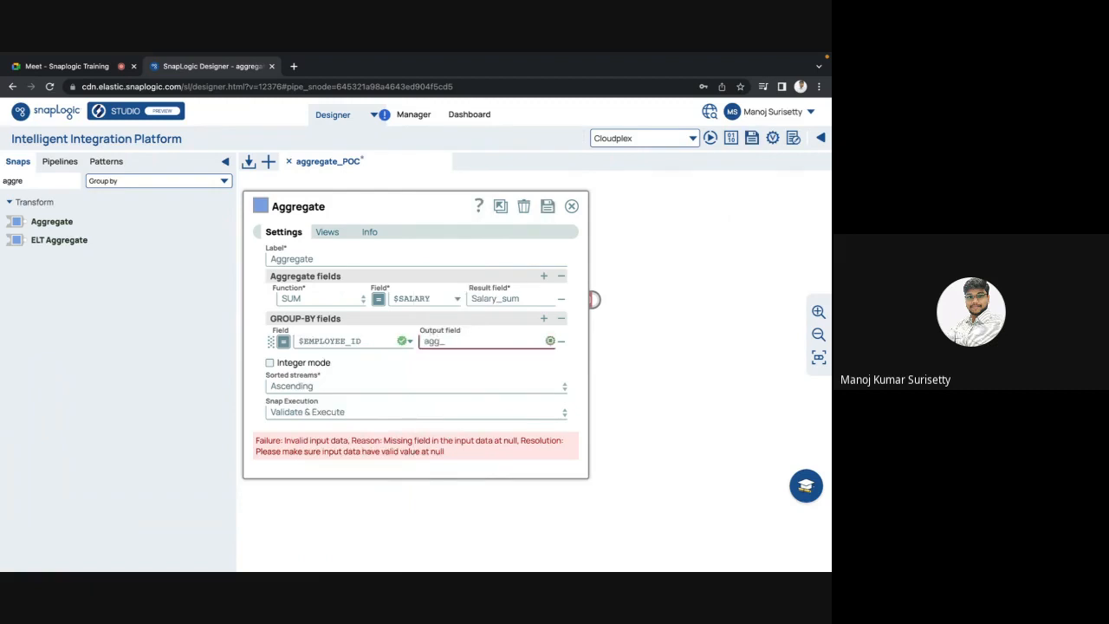
pyautogui.write('id')
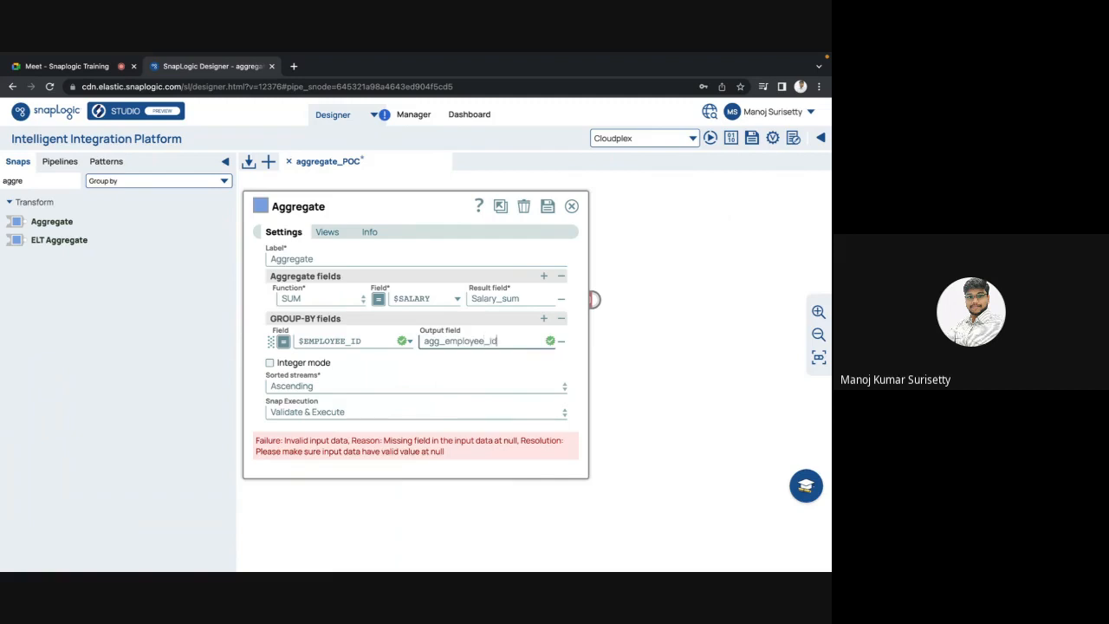
pyautogui.click(571, 205)
pyautogui.click(520, 384)
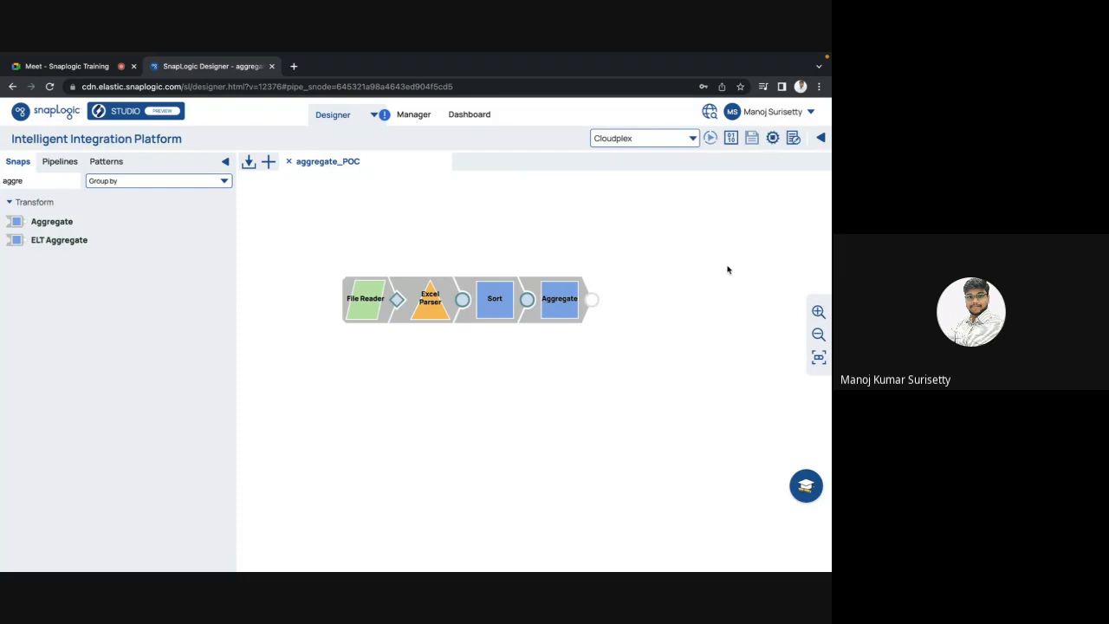
# Step: Read the Aggregate snap's error: input data does not conform to the Ascending sort order
pyautogui.click(559, 309)
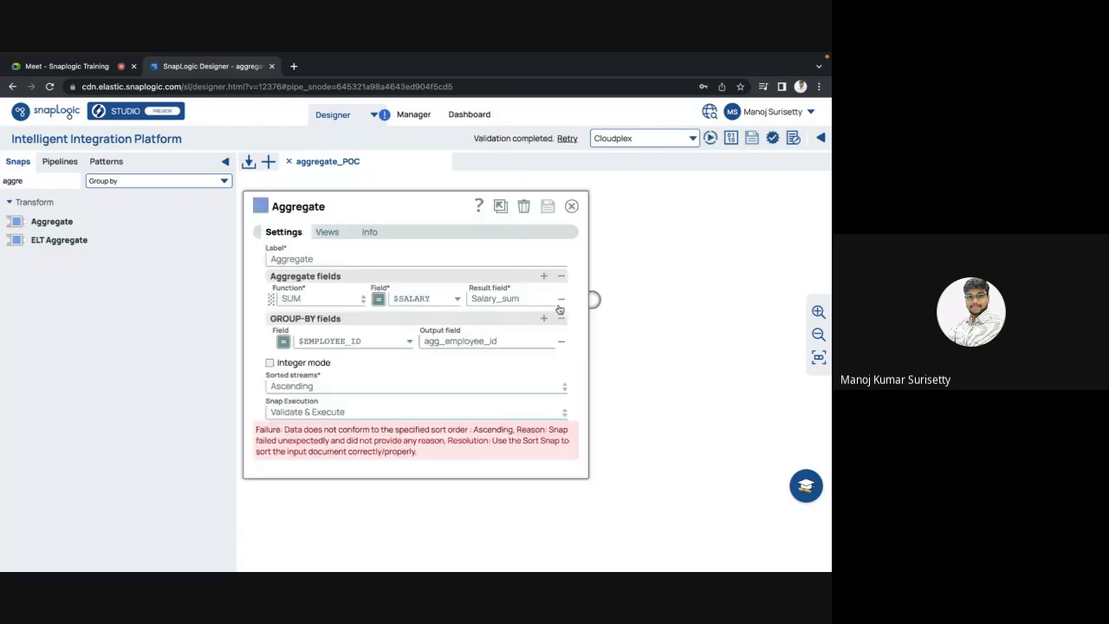
pyautogui.doubleClick(415, 431)
pyautogui.doubleClick(490, 430)
pyautogui.click(298, 440)
pyautogui.doubleClick(297, 440)
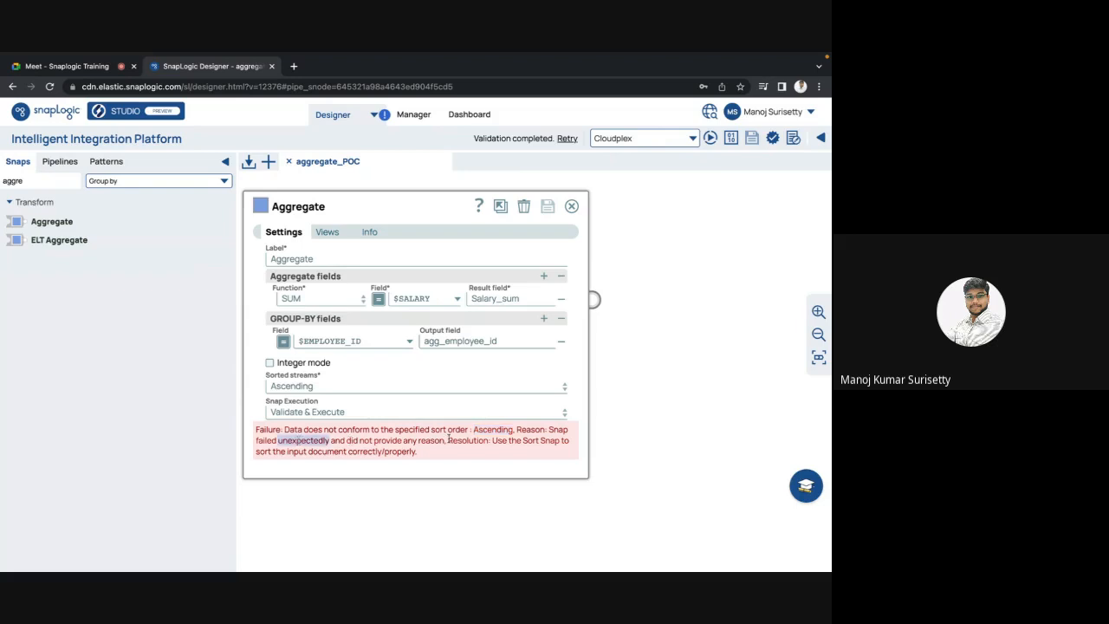
pyautogui.doubleClick(439, 441)
pyautogui.doubleClick(329, 452)
pyautogui.doubleClick(377, 452)
pyautogui.click(401, 452)
pyautogui.doubleClick(401, 452)
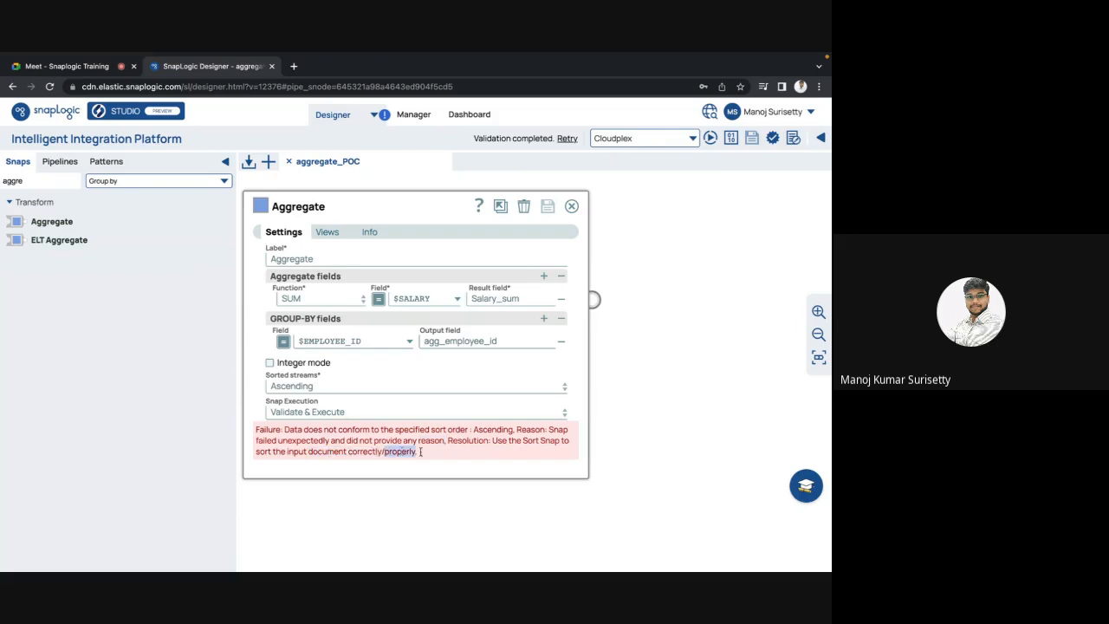
pyautogui.click(437, 456)
# Step: Close and reopen the Aggregate settings to recheck the sort-order failure, then close them
pyautogui.press('Escape')
pyautogui.click(562, 322)
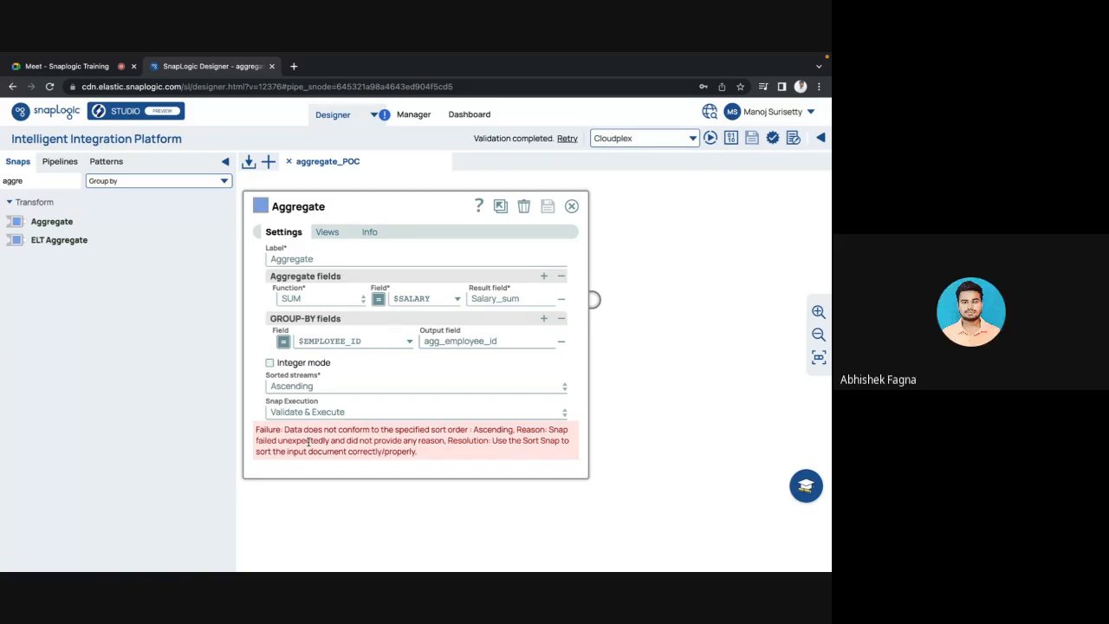
pyautogui.press('Escape')
# Step: Add $EMPLOYEE_ID as a Sort path, move it above $SALARY, and save the Sort snap
pyautogui.click(495, 298)
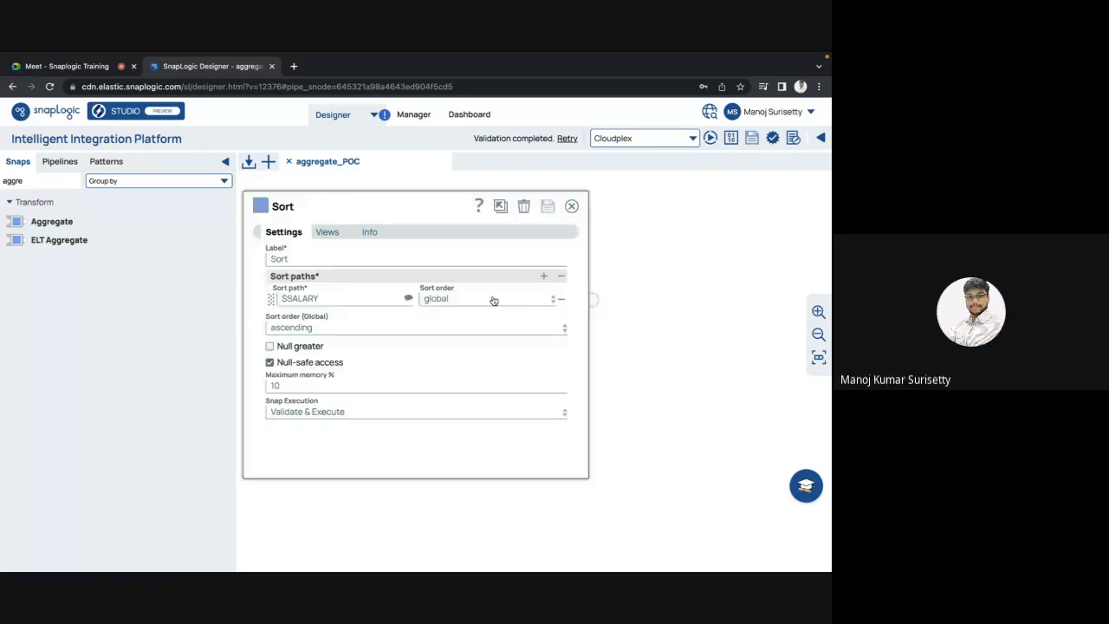
pyautogui.click(544, 276)
pyautogui.click(408, 315)
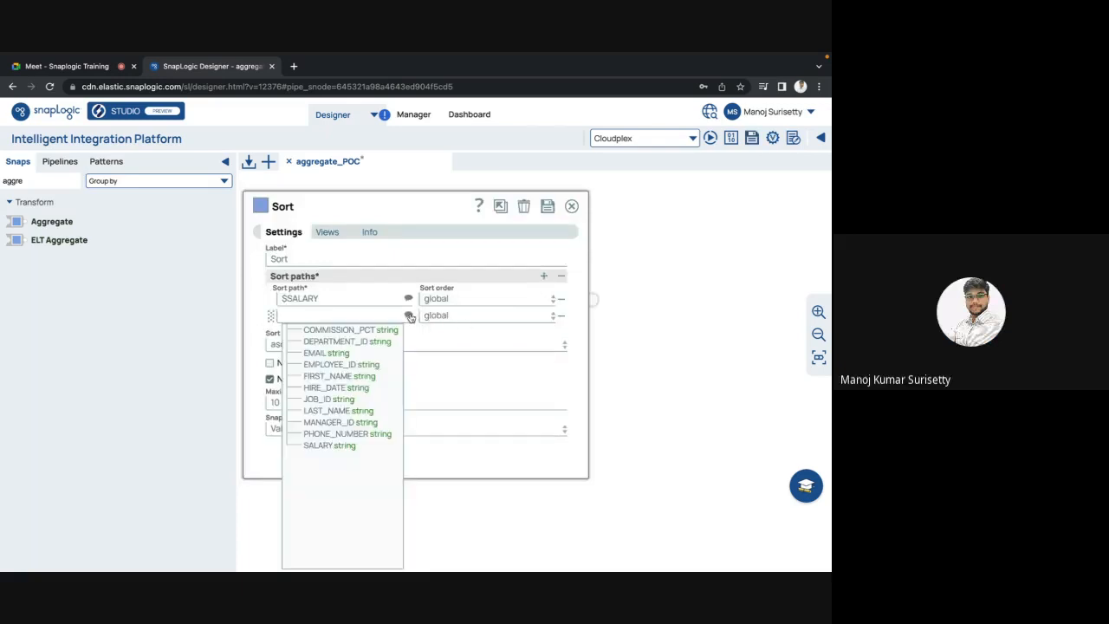
pyautogui.click(325, 365)
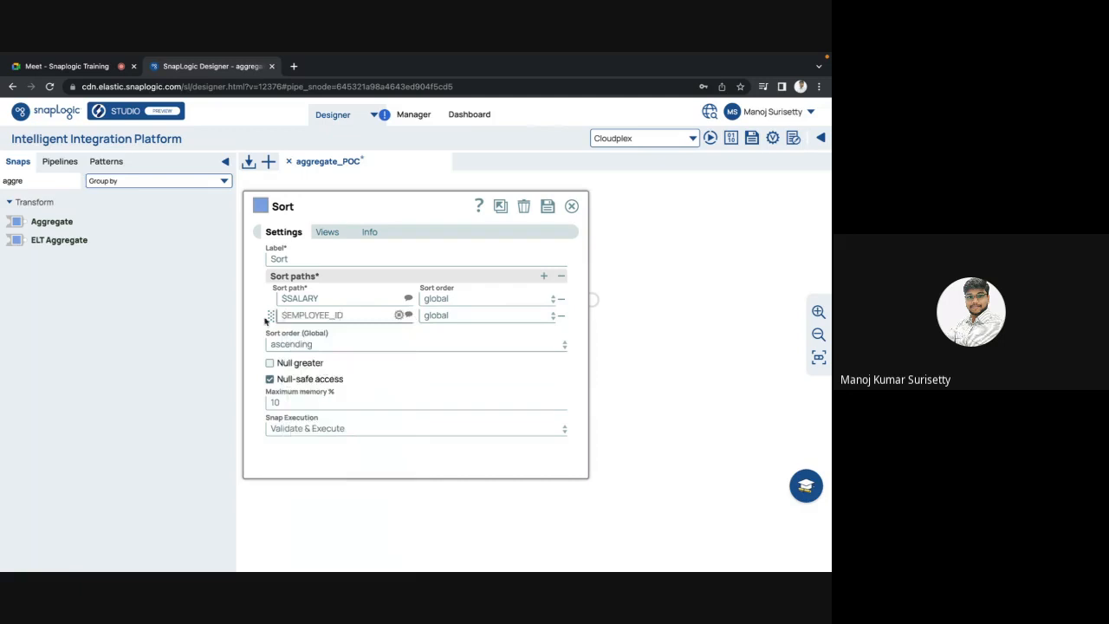
pyautogui.moveTo(270, 315); pyautogui.dragTo(272, 289)
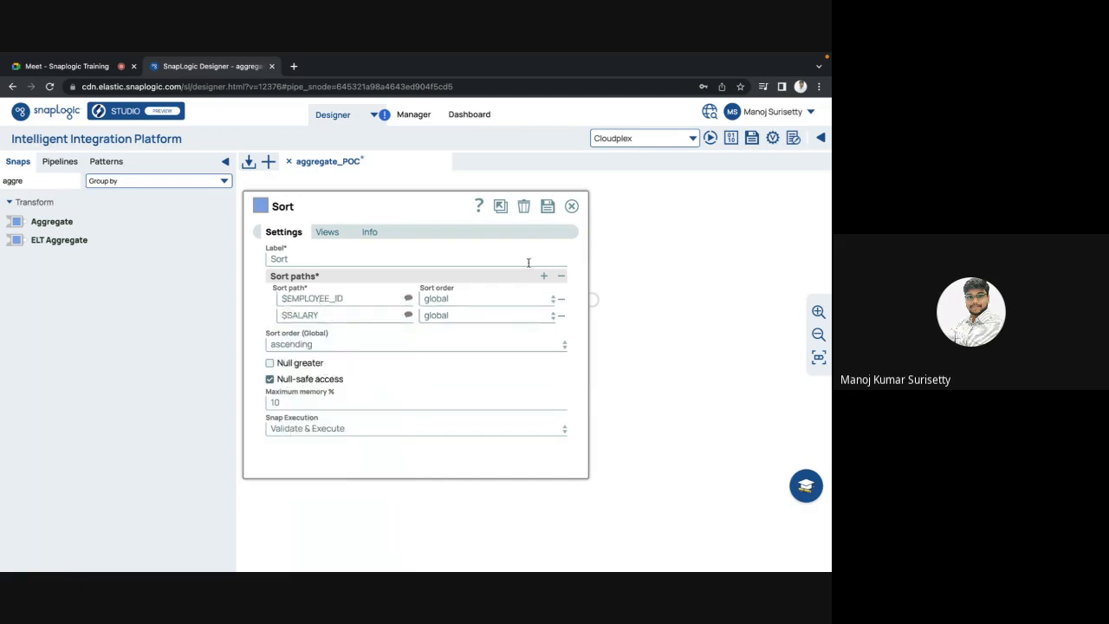
pyautogui.click(547, 208)
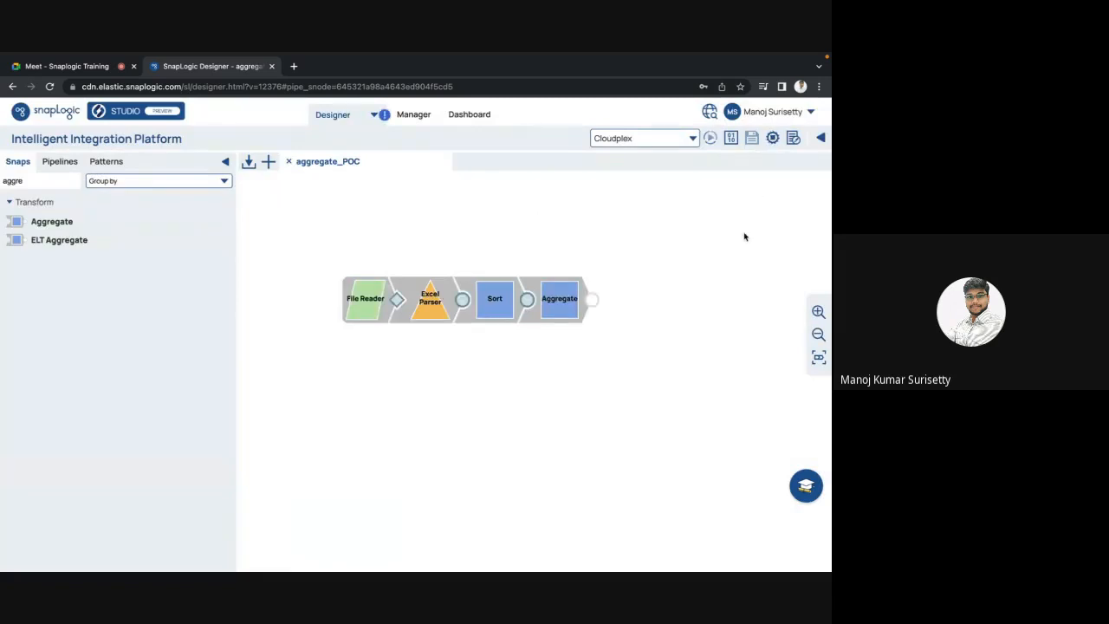
pyautogui.click(588, 301)
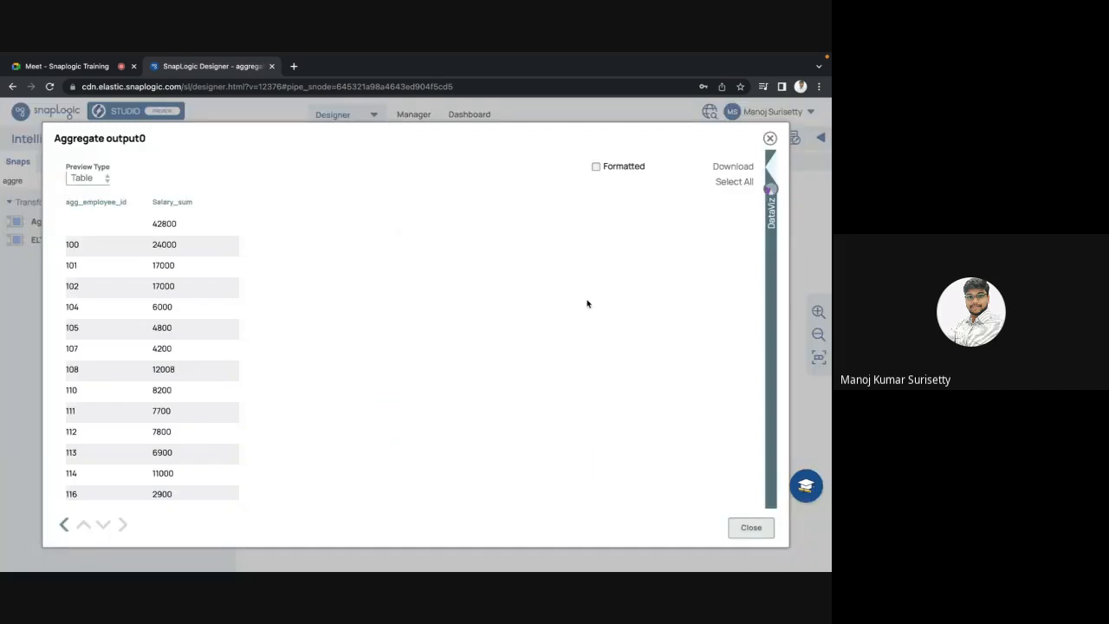
pyautogui.scroll(-5, 349, 321)
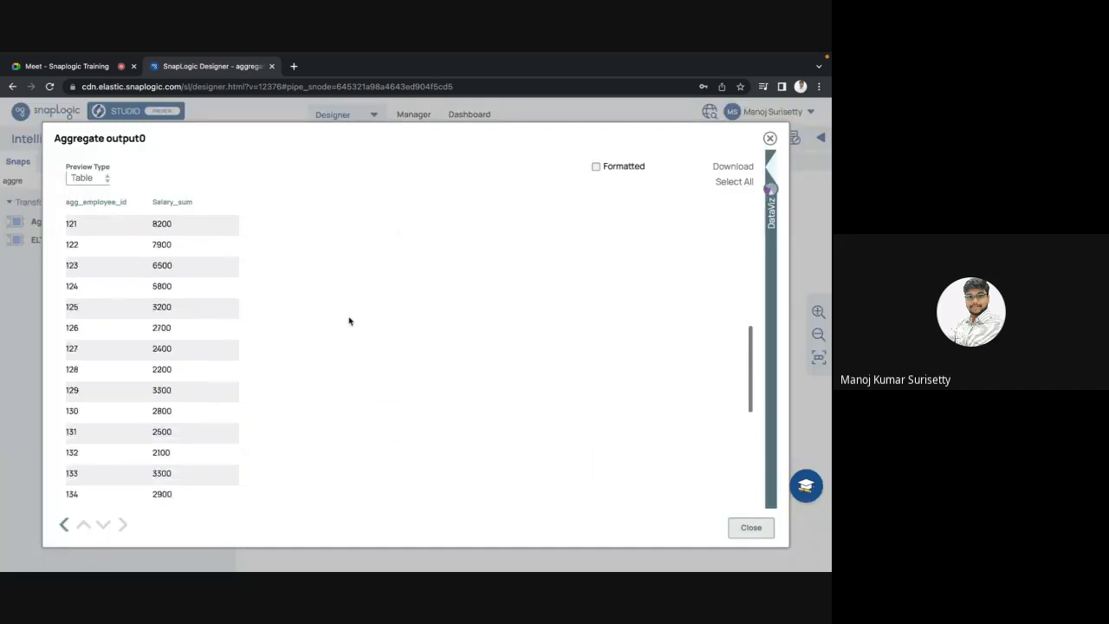
pyautogui.scroll(-5, 349, 321)
pyautogui.scroll(10, 349, 321)
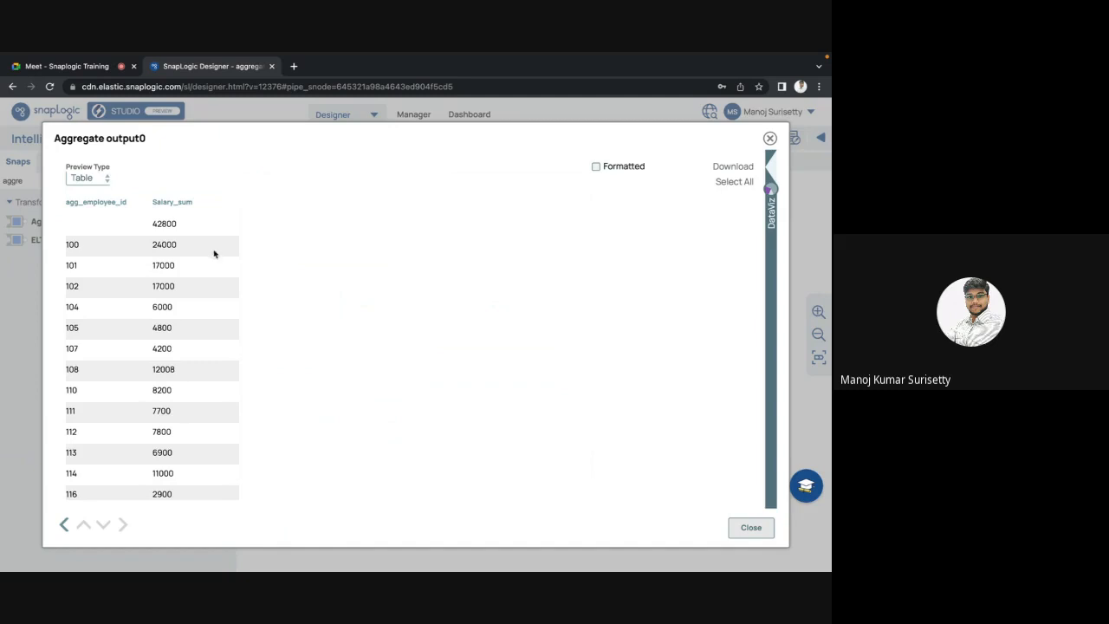
pyautogui.doubleClick(159, 245)
pyautogui.doubleClick(75, 244)
pyautogui.click(169, 267)
pyautogui.doubleClick(72, 265)
pyautogui.doubleClick(163, 266)
pyautogui.click(249, 303)
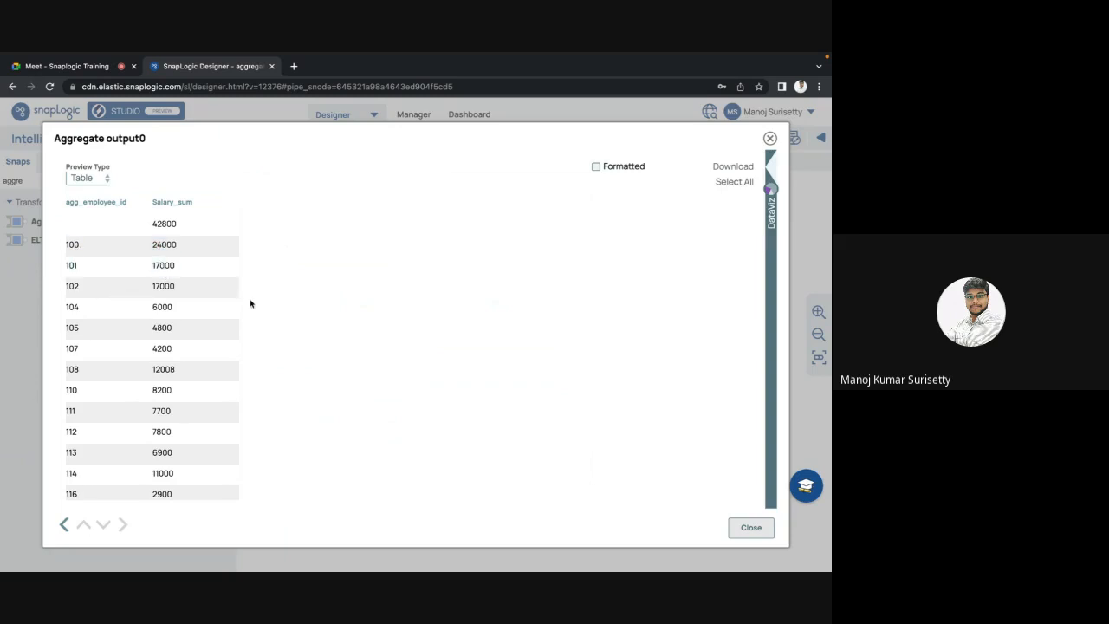
pyautogui.doubleClick(75, 286)
pyautogui.doubleClick(172, 289)
pyautogui.click(305, 331)
pyautogui.doubleClick(74, 243)
pyautogui.doubleClick(165, 244)
pyautogui.click(74, 228)
pyautogui.doubleClick(164, 223)
pyautogui.click(368, 278)
pyautogui.scroll(-15, 367, 279)
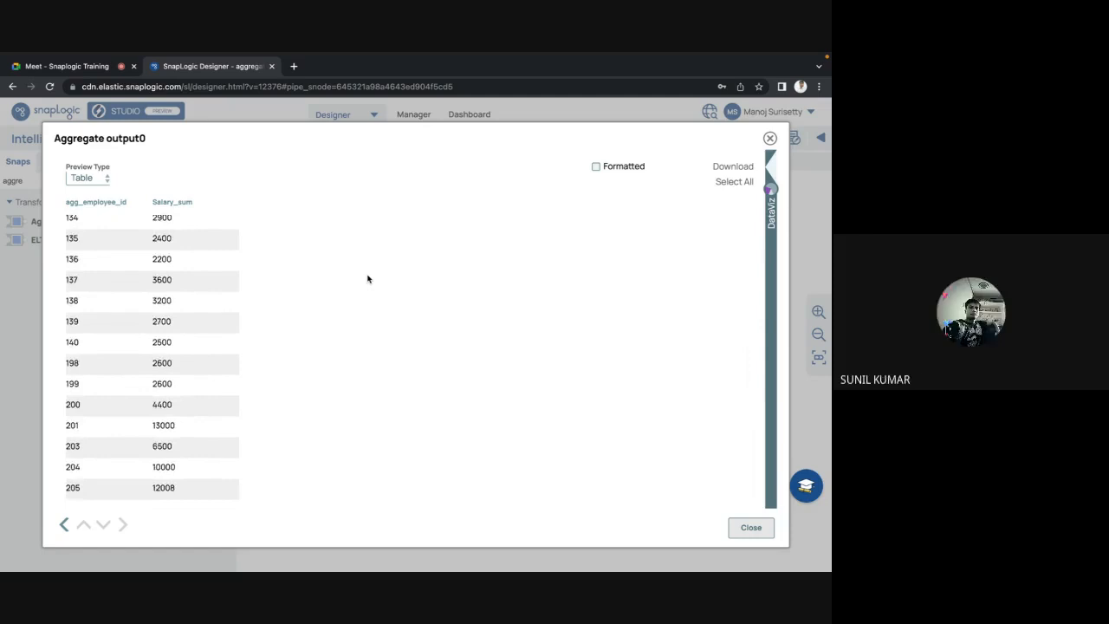
pyautogui.scroll(15, 367, 278)
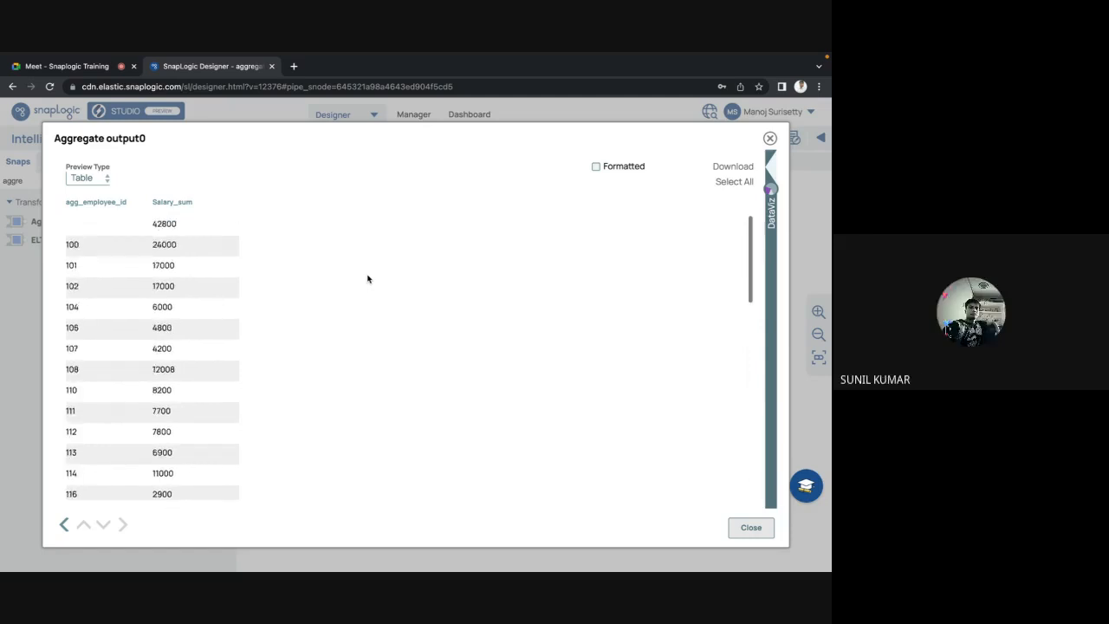
pyautogui.click(752, 527)
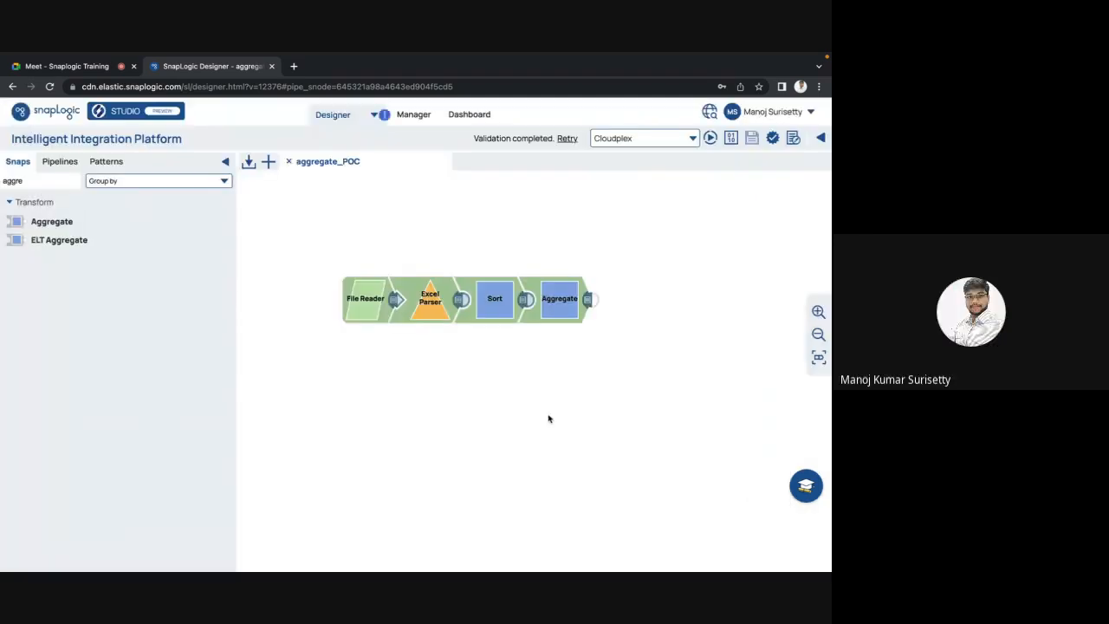
# Step: Preview the Sort snap's output and inspect its header row
pyautogui.click(525, 300)
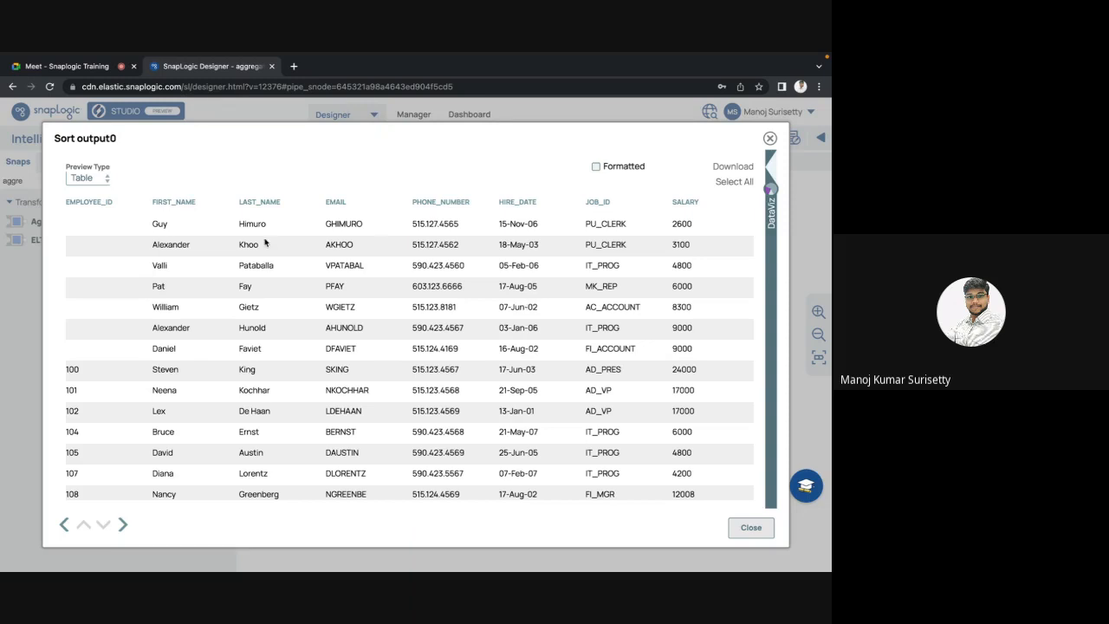
pyautogui.tripleClick(84, 201)
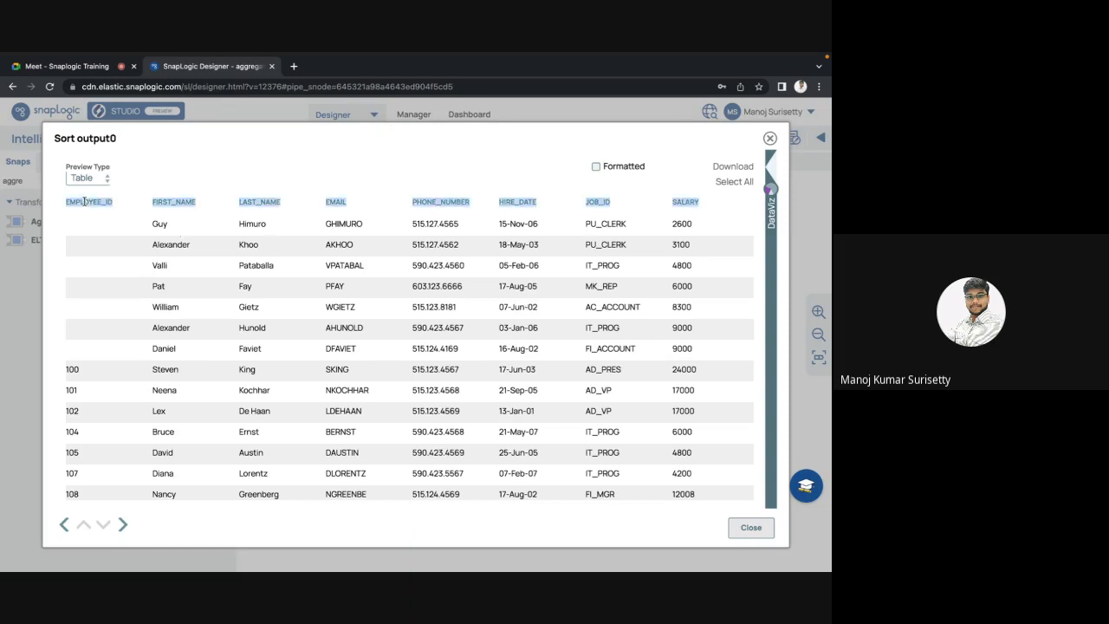
pyautogui.click(681, 208)
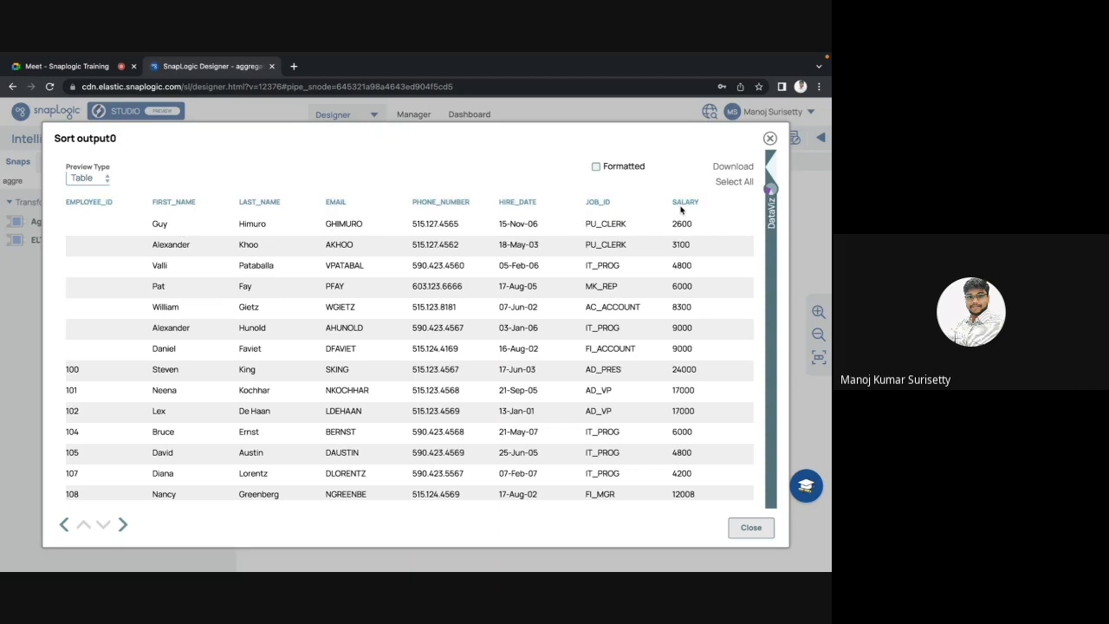
pyautogui.press('Escape')
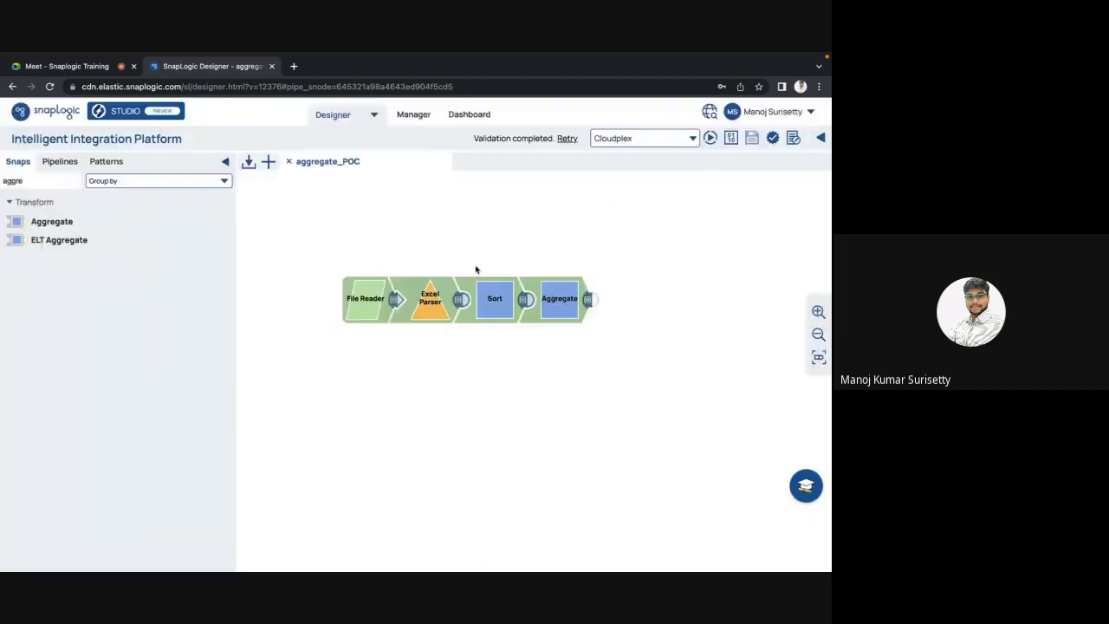
# Step: Enable Null greater in the Sort snap, save, and preview the sorted output again
pyautogui.click(495, 301)
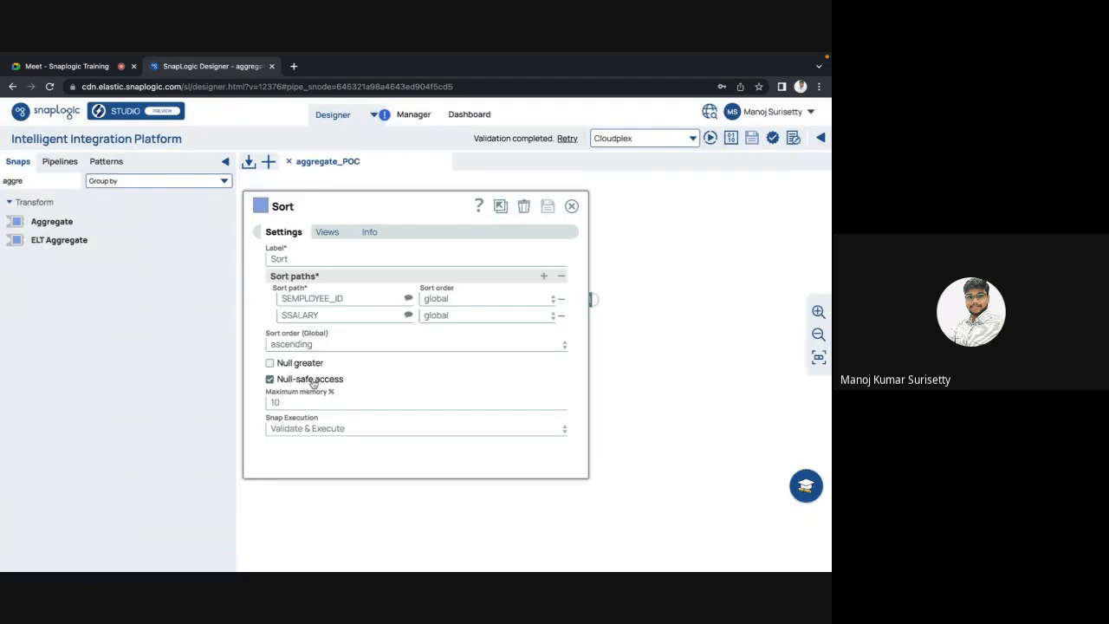
pyautogui.press('Escape')
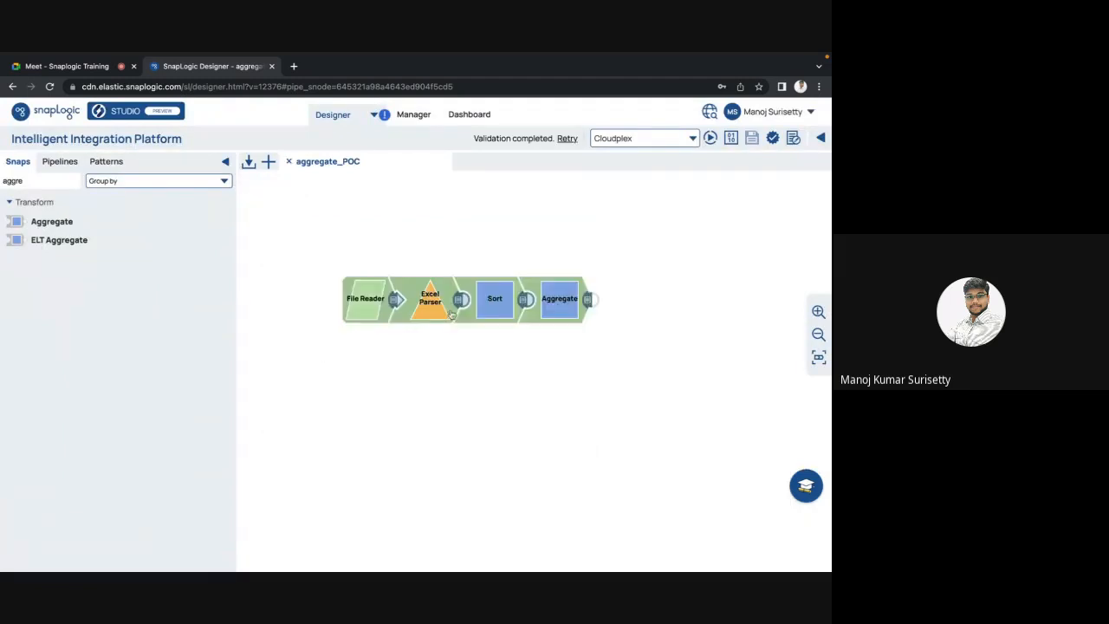
pyautogui.click(500, 310)
pyautogui.click(270, 363)
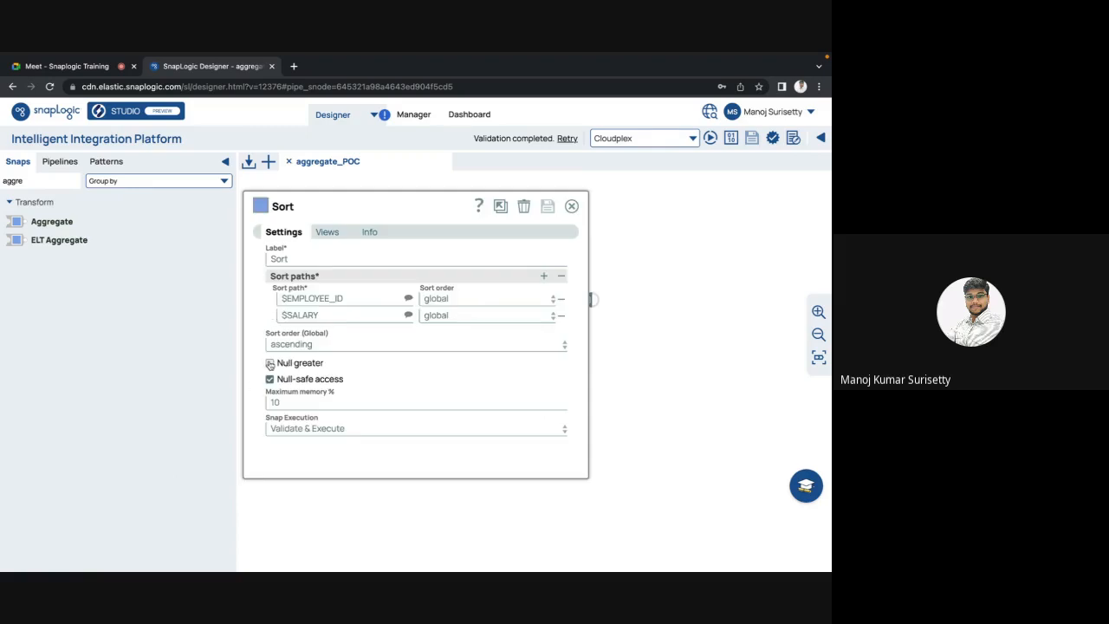
pyautogui.click(549, 207)
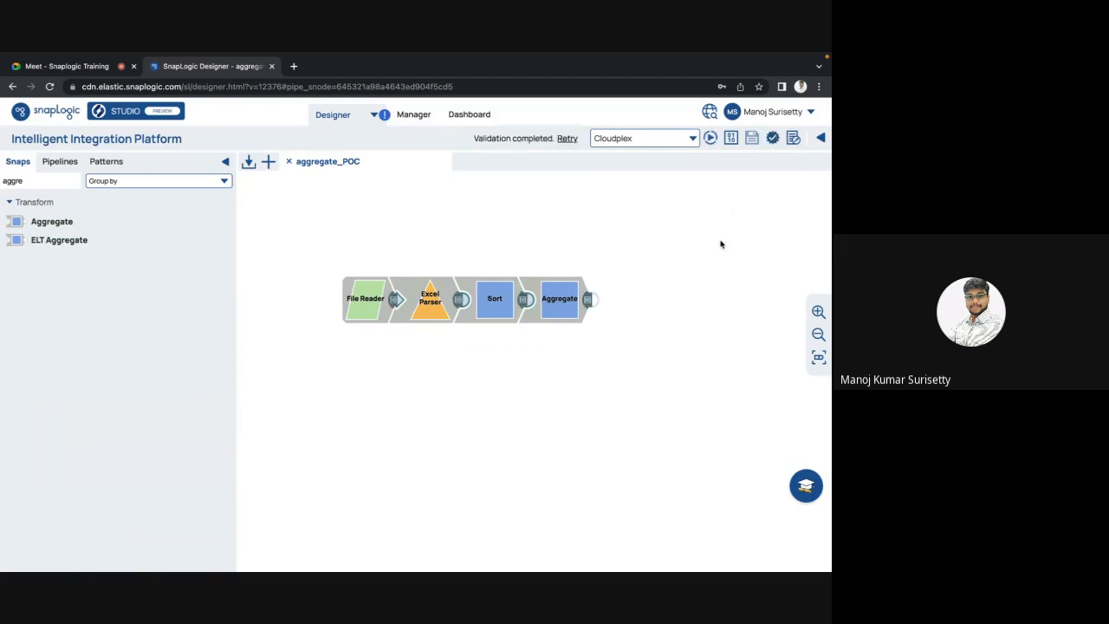
pyautogui.click(526, 303)
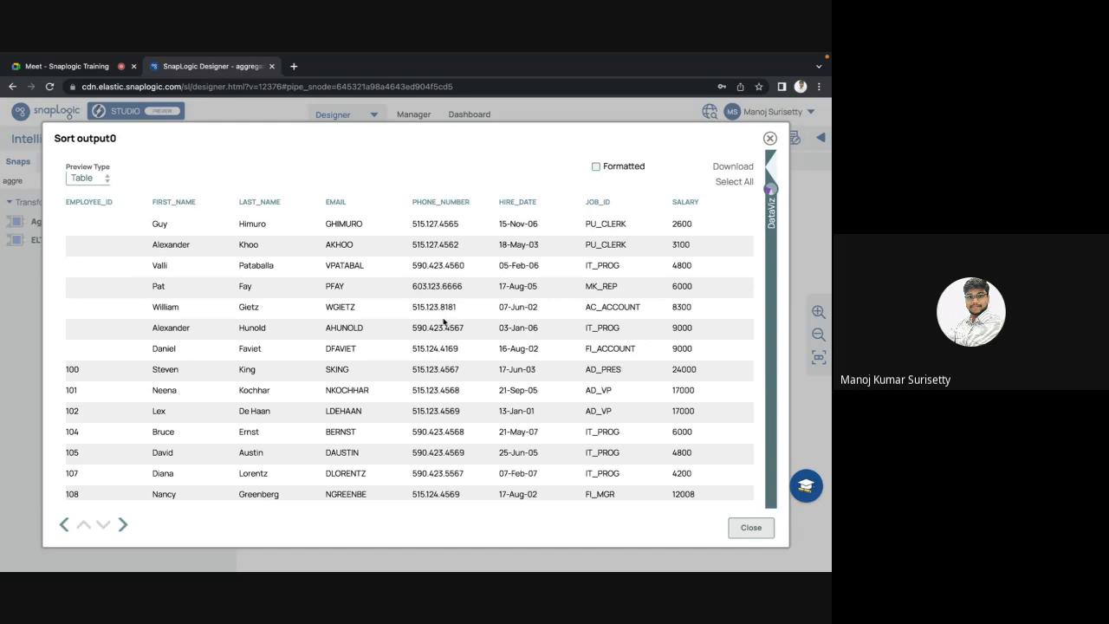
pyautogui.press('Escape')
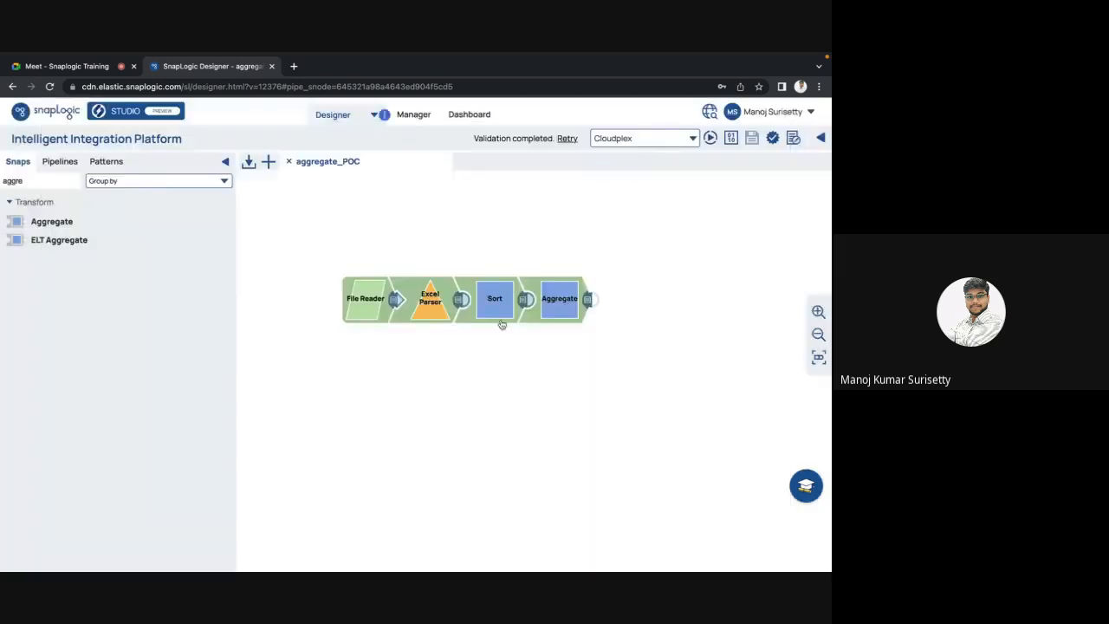
# Step: Look over the Sort settings and preview the current Sort output
pyautogui.click(501, 317)
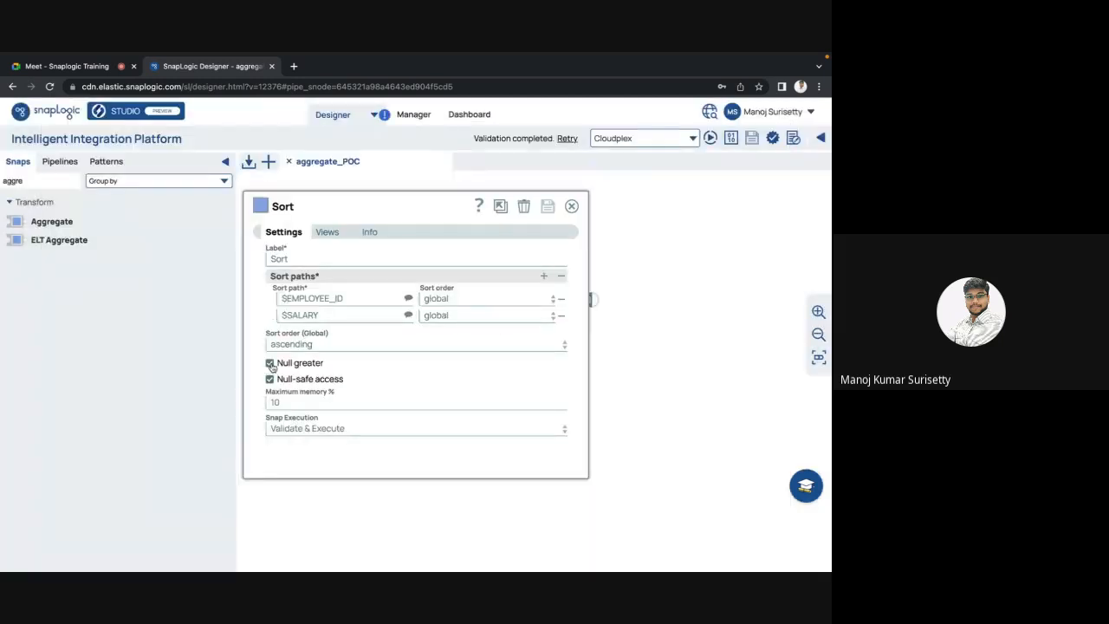
pyautogui.moveTo(271, 367)
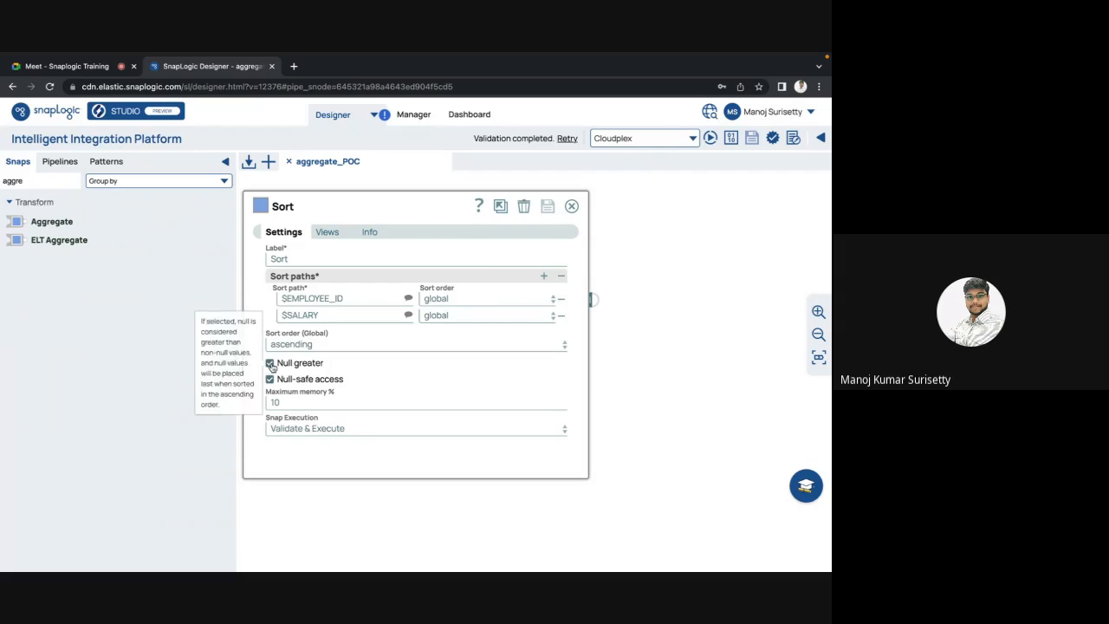
pyautogui.press('Escape')
pyautogui.click(488, 314)
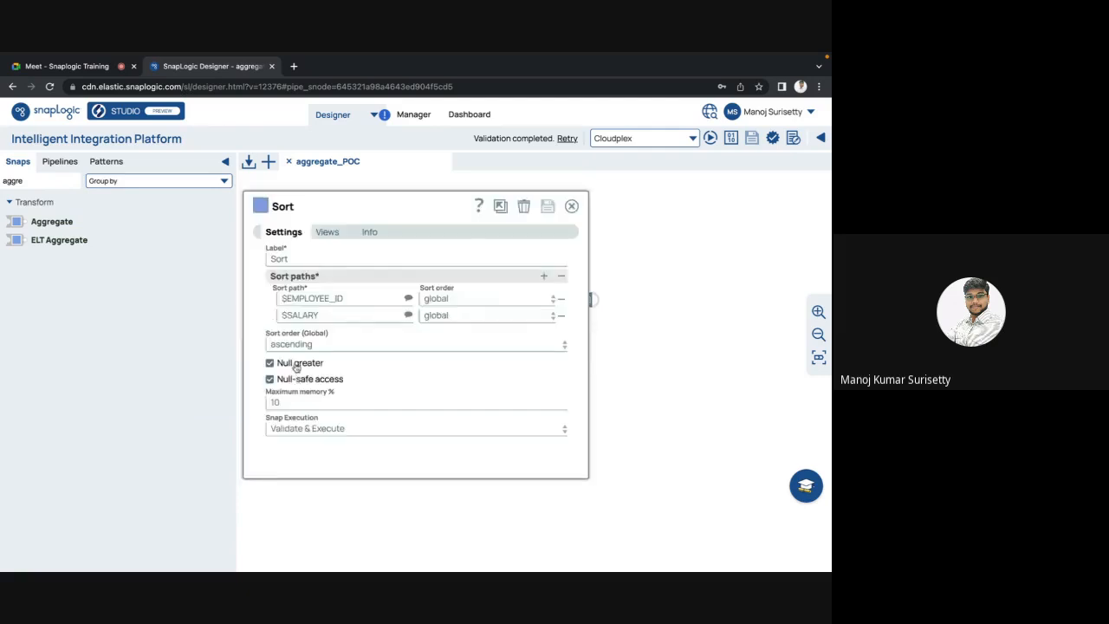
pyautogui.press('Escape')
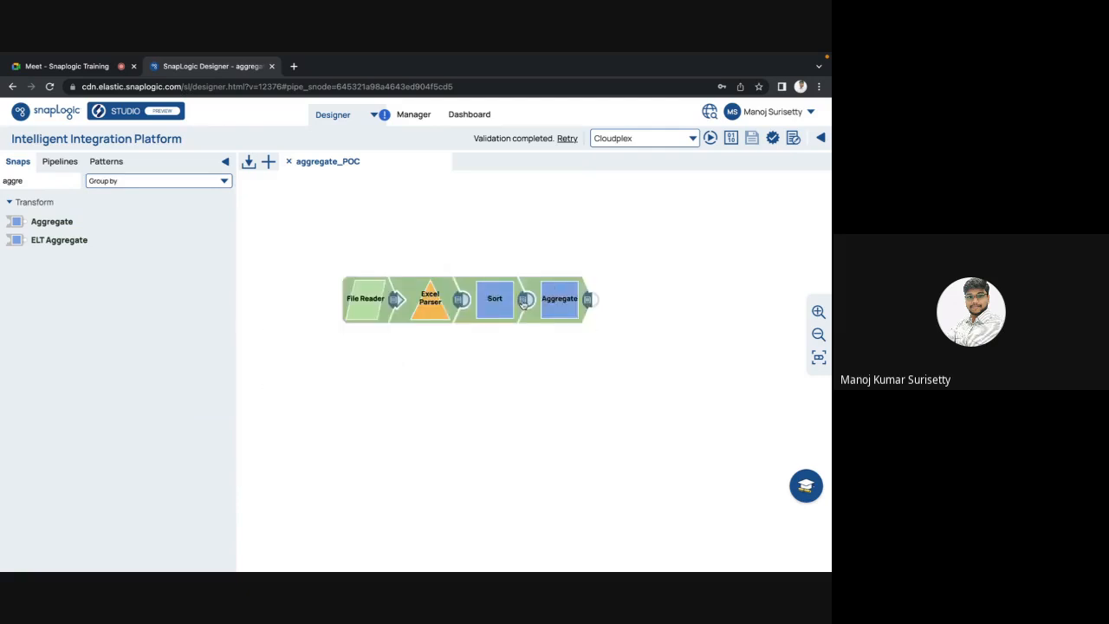
pyautogui.click(524, 300)
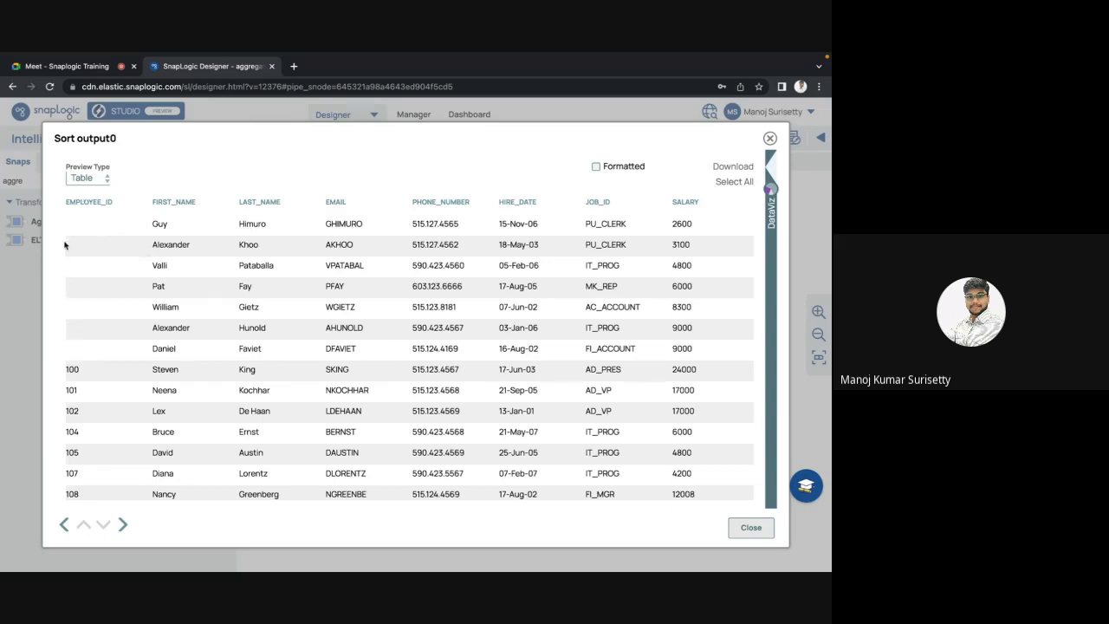
pyautogui.press('Escape')
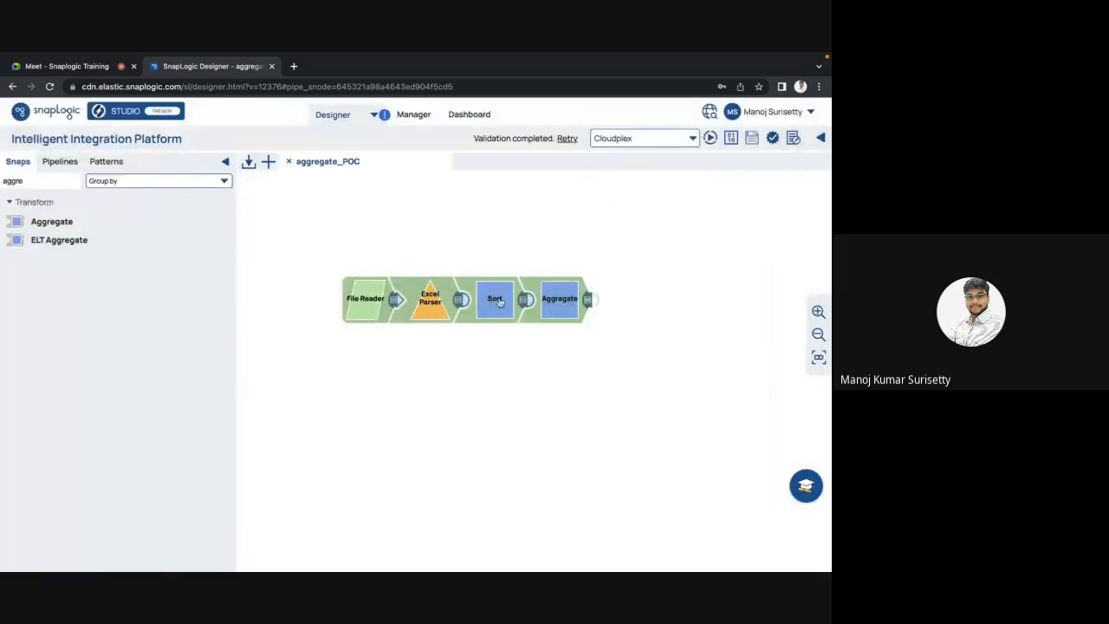
# Step: Untick Null greater in the Sort snap and save the settings
pyautogui.click(496, 299)
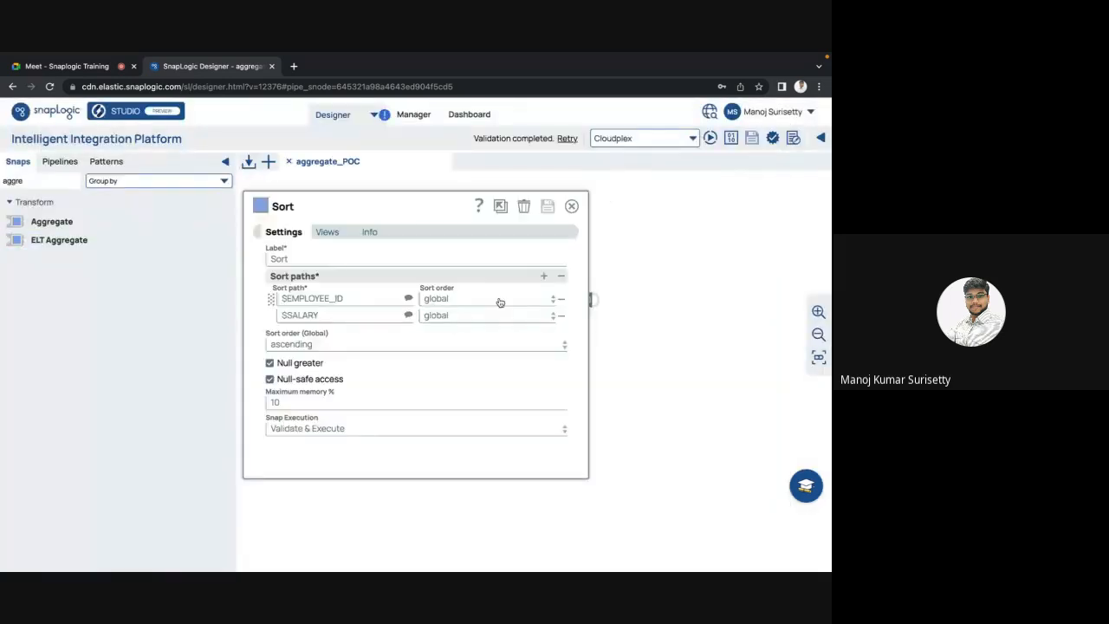
pyautogui.click(270, 363)
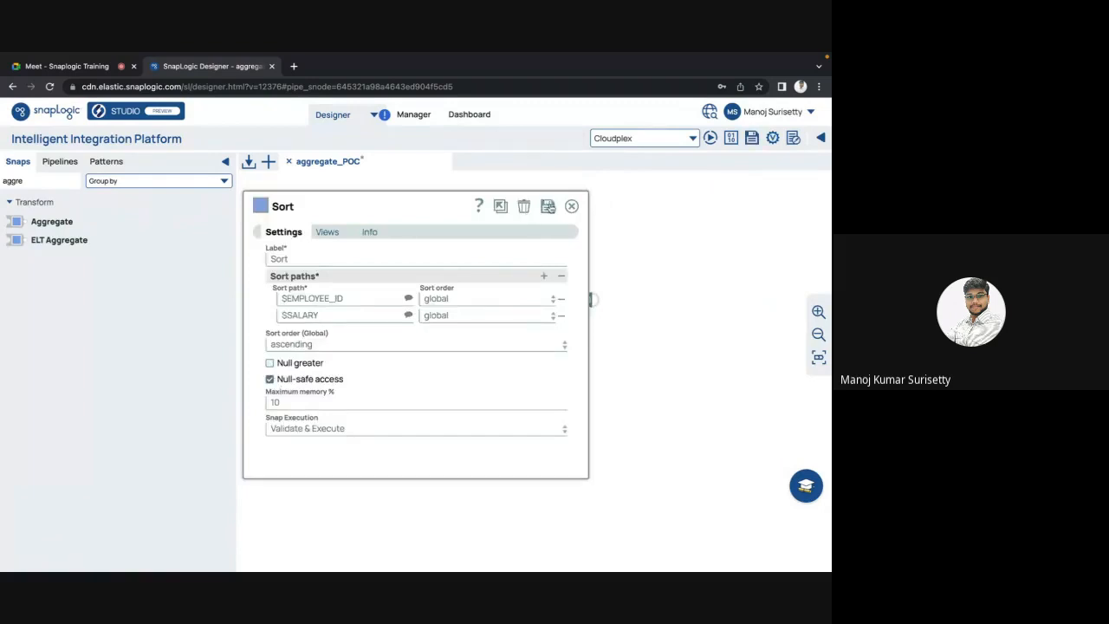
pyautogui.click(550, 207)
pyautogui.press('Escape')
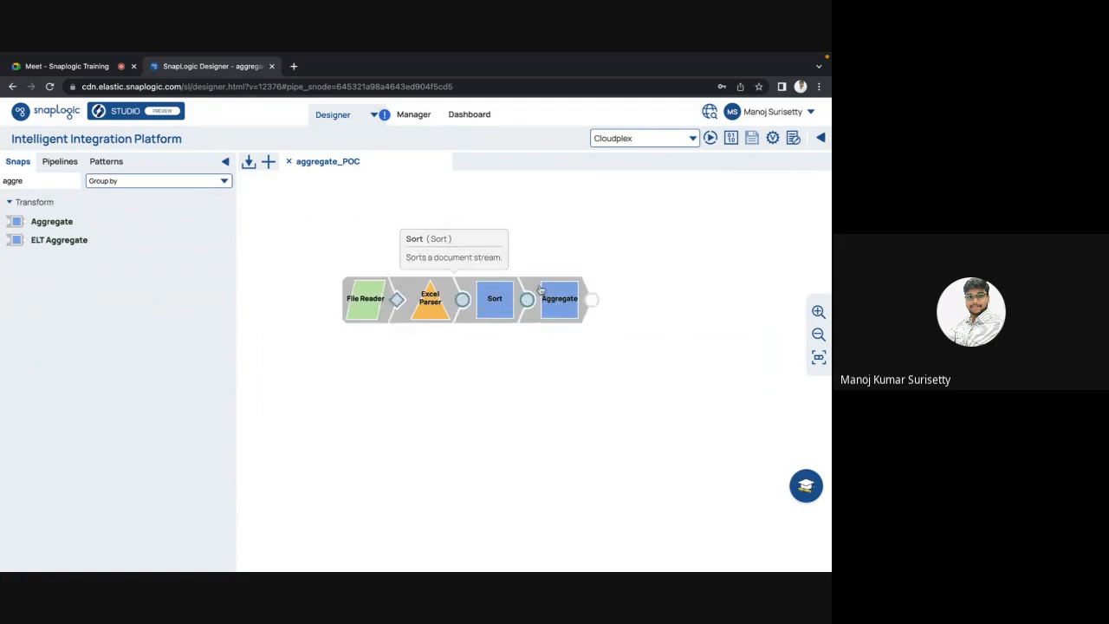
# Step: Check the Sort paths $EMPLOYEE_ID and $SALARY in the Sort settings
pyautogui.click(503, 311)
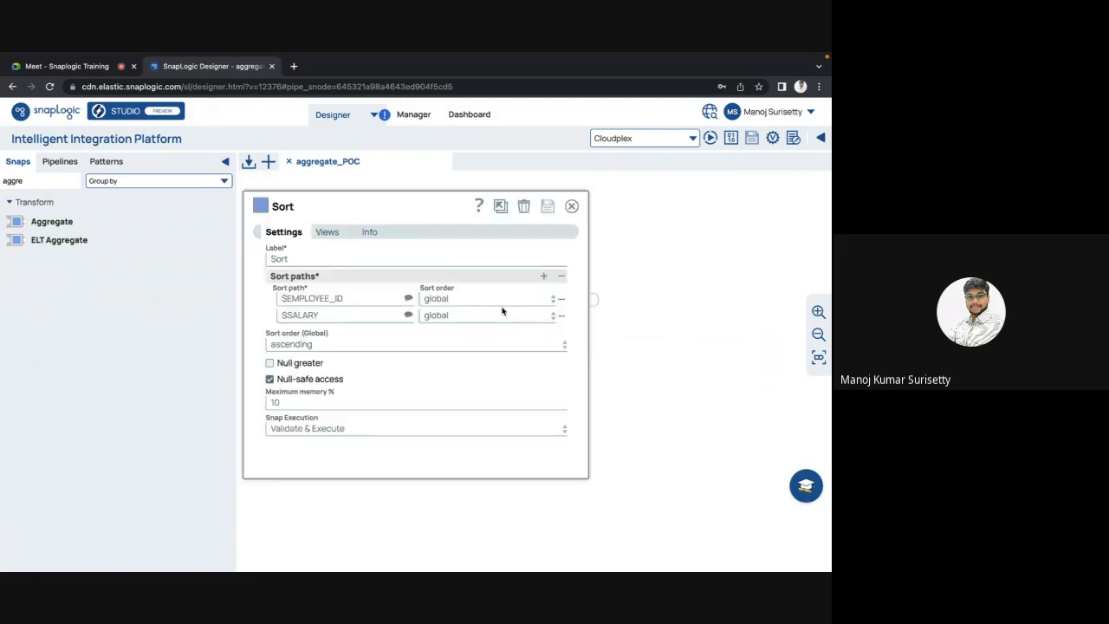
pyautogui.doubleClick(349, 300)
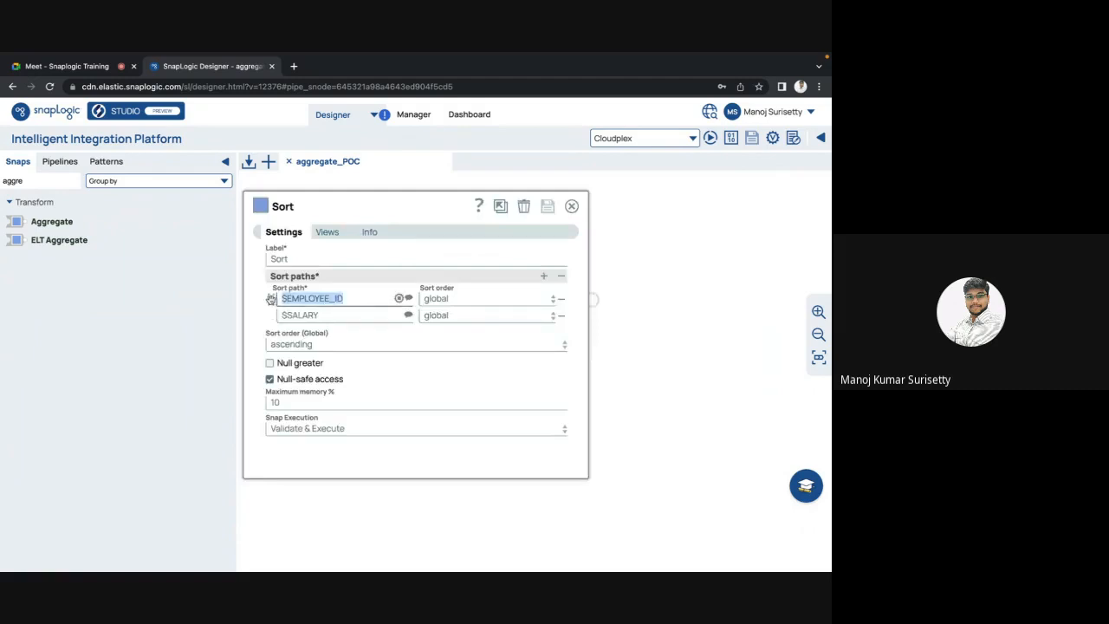
pyautogui.doubleClick(334, 314)
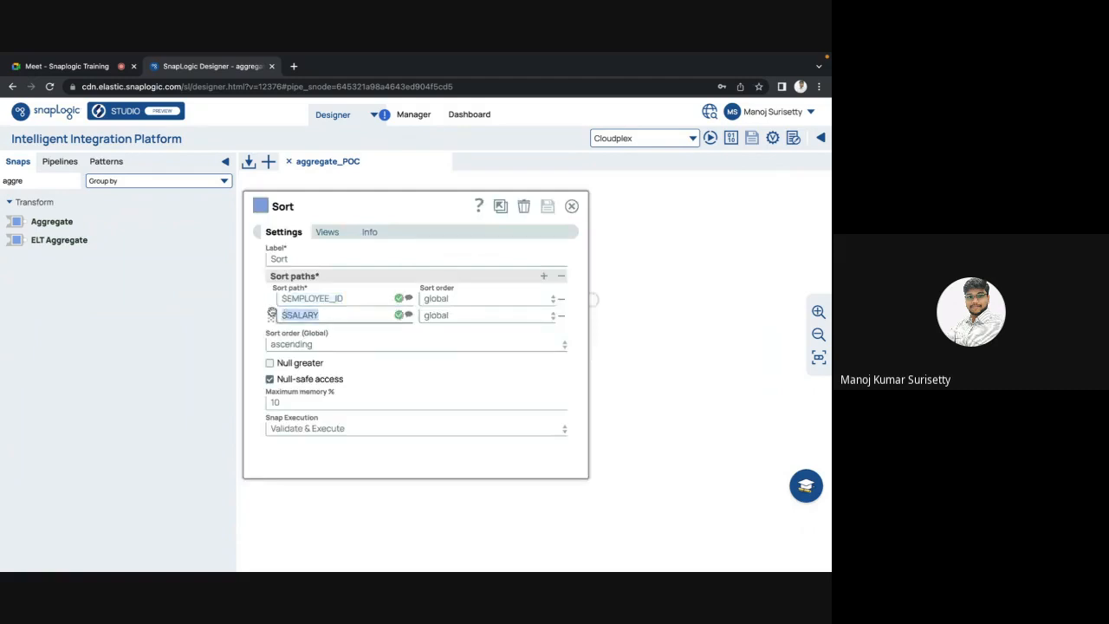
pyautogui.click(622, 274)
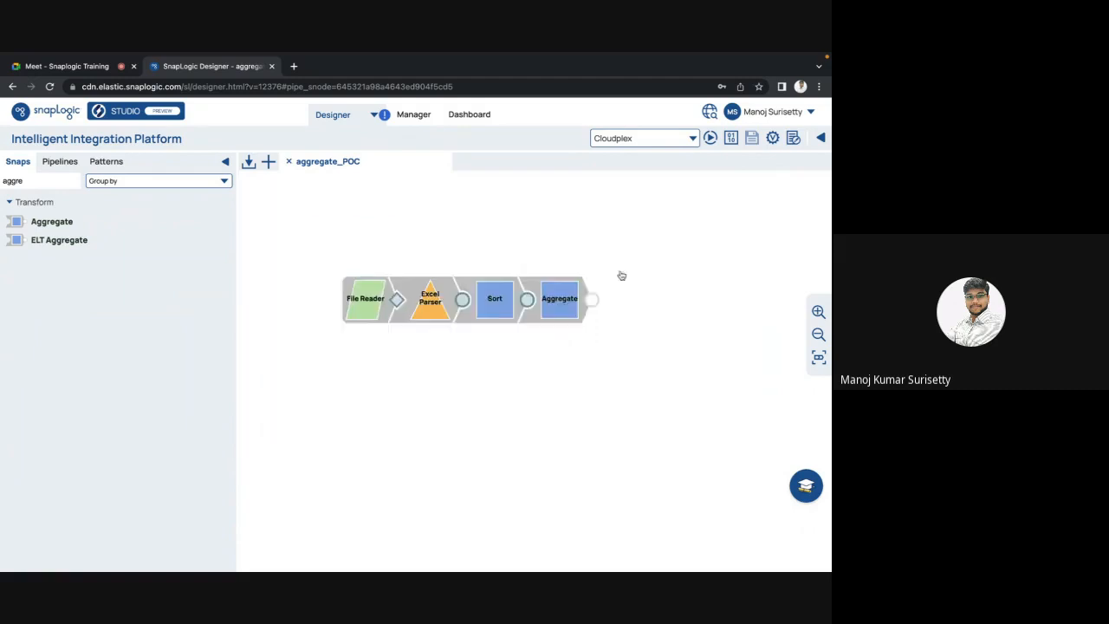
# Step: Validate the pipeline and inspect the Sort output: blank-ID rows first, then ID 100
pyautogui.click(773, 140)
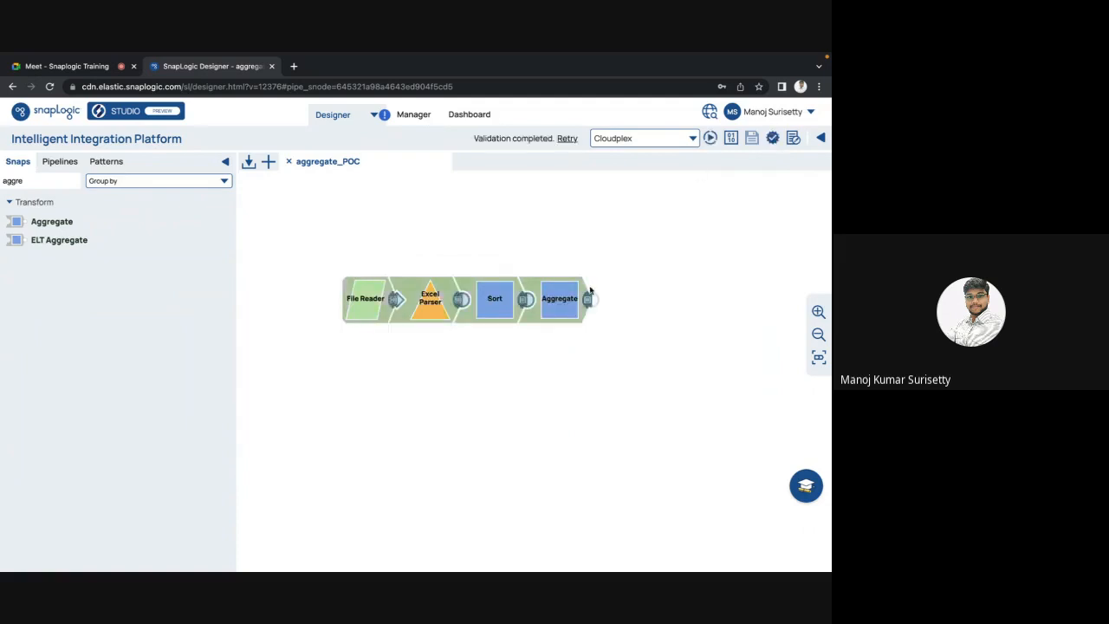
pyautogui.click(527, 299)
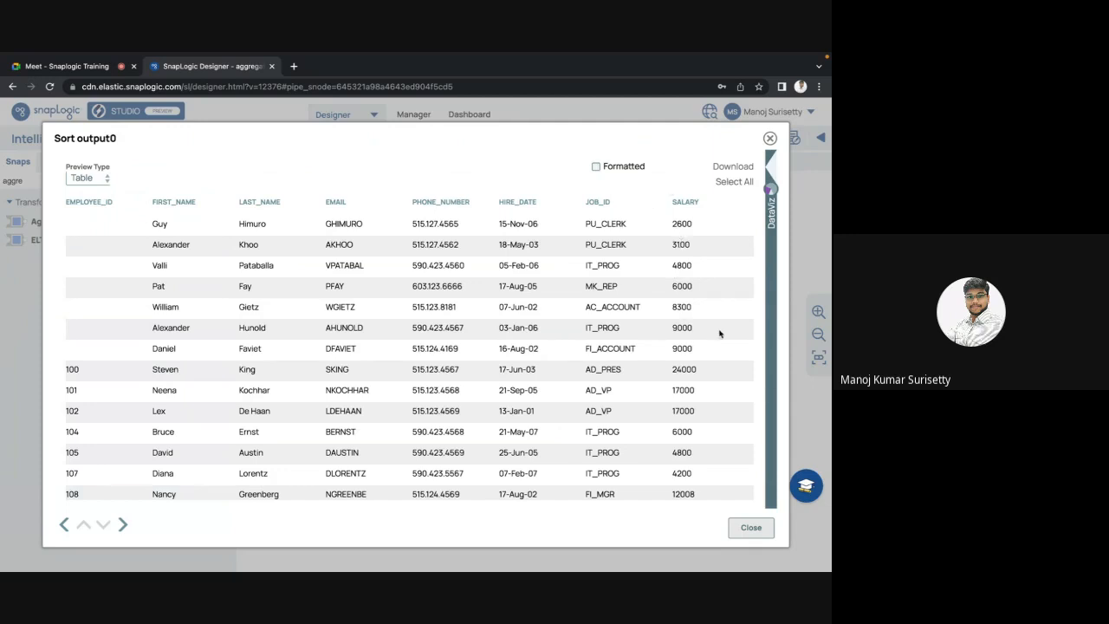
pyautogui.moveTo(698, 351); pyautogui.dragTo(80, 229)
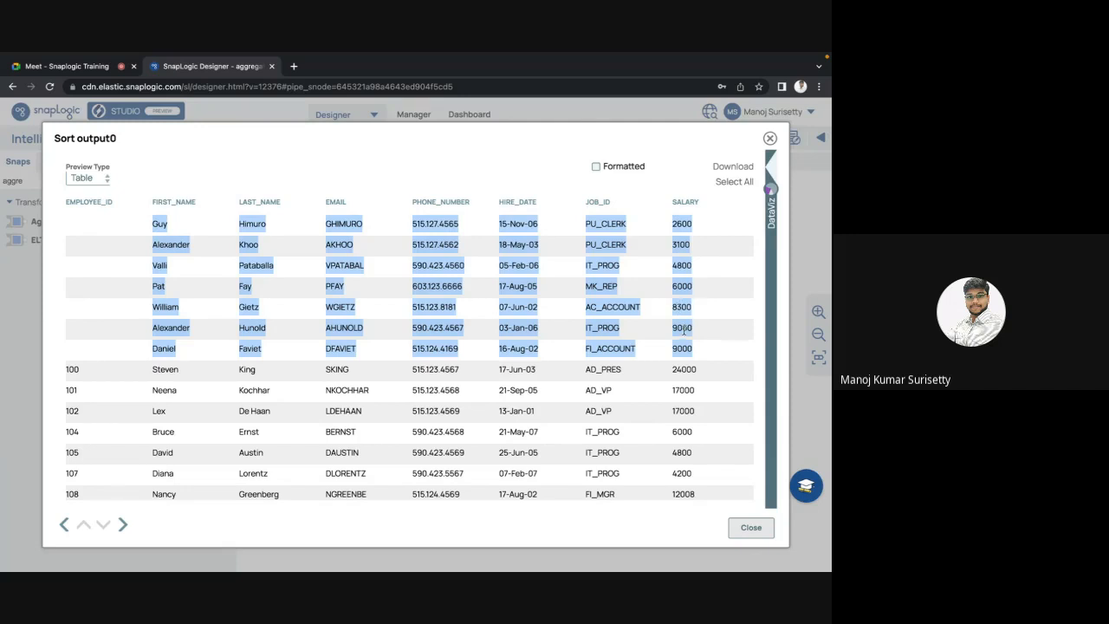
pyautogui.click(713, 348)
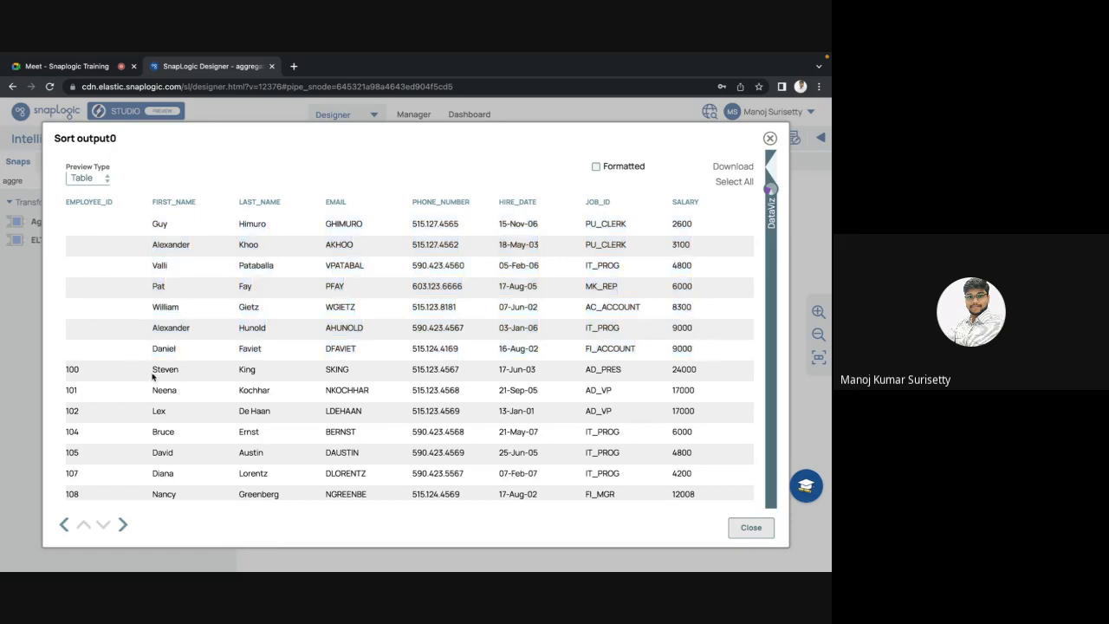
pyautogui.doubleClick(71, 369)
pyautogui.click(751, 527)
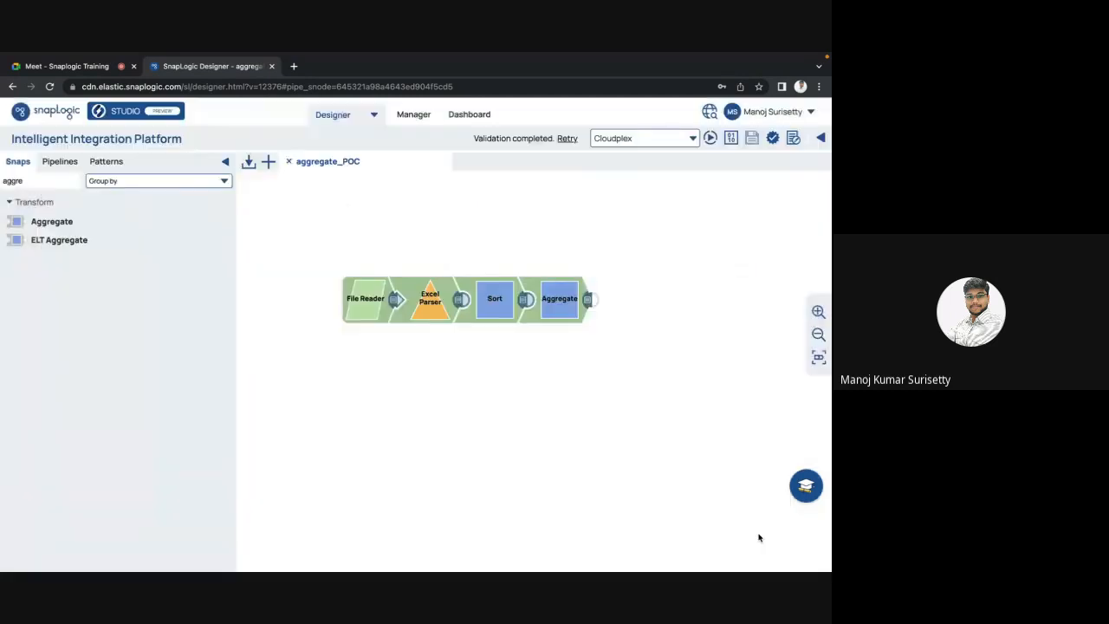
# Step: Review the $EMPLOYEE_ID and $SALARY sort paths in the Sort settings
pyautogui.click(486, 300)
pyautogui.moveTo(347, 298); pyautogui.dragTo(279, 314)
pyautogui.click(337, 315)
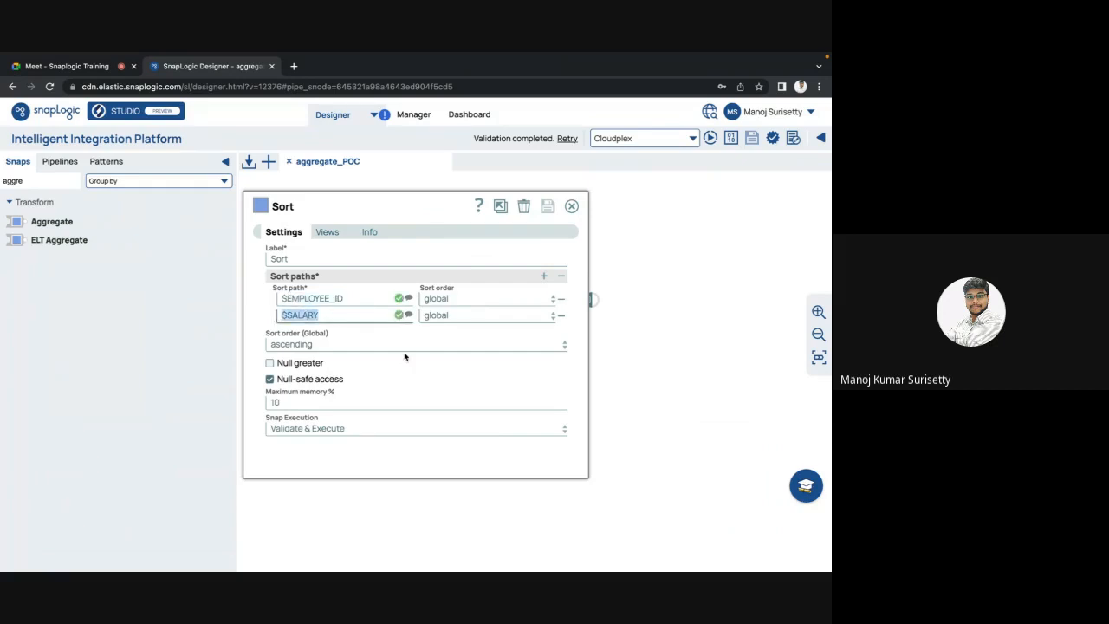
pyautogui.press('Escape')
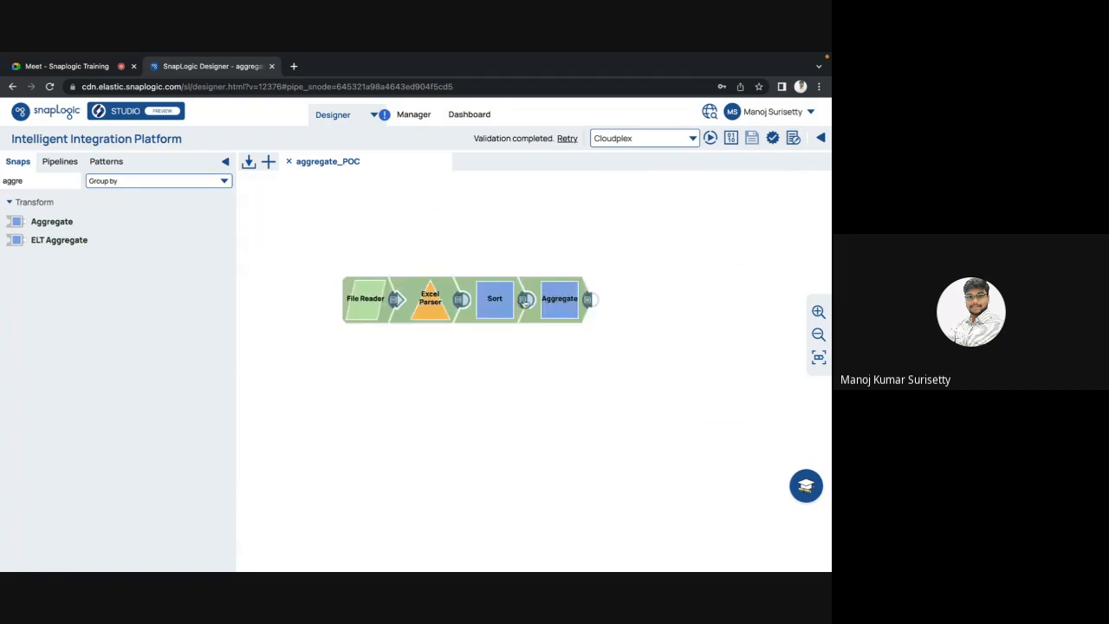
# Step: Preview the Sort output and check employee 100's salary of 24000
pyautogui.click(523, 302)
pyautogui.scroll(-2, 101, 381)
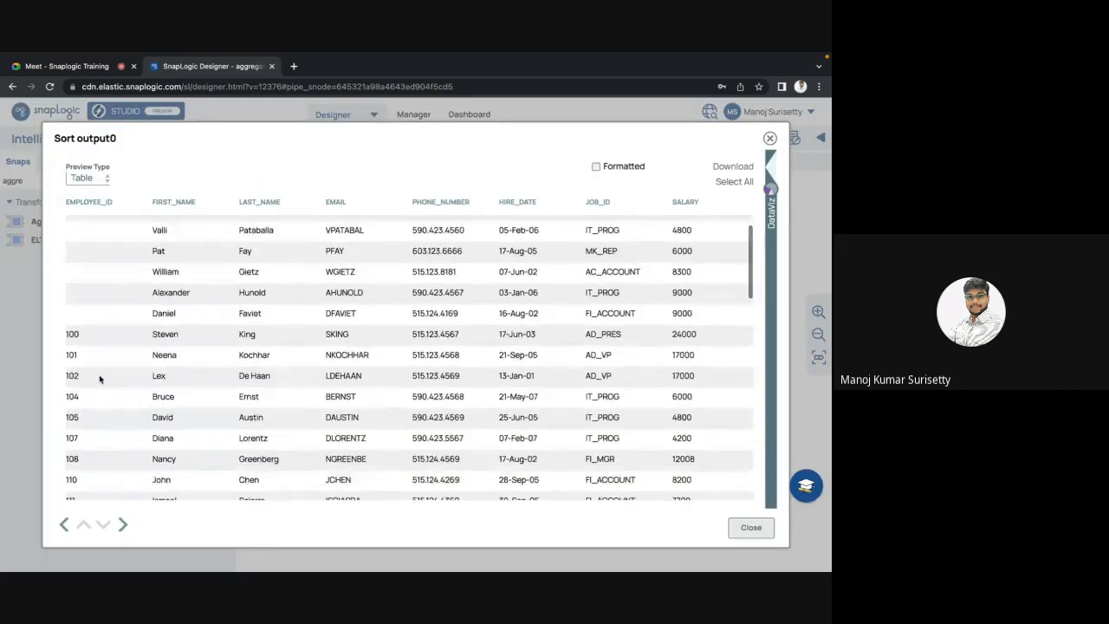
pyautogui.doubleClick(71, 304)
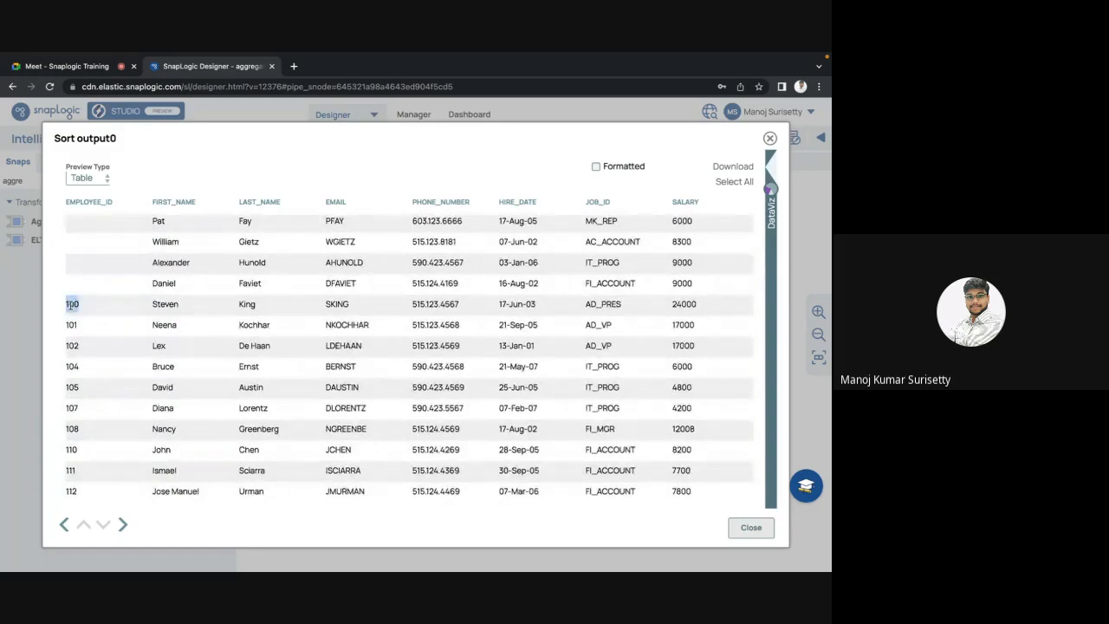
pyautogui.doubleClick(683, 304)
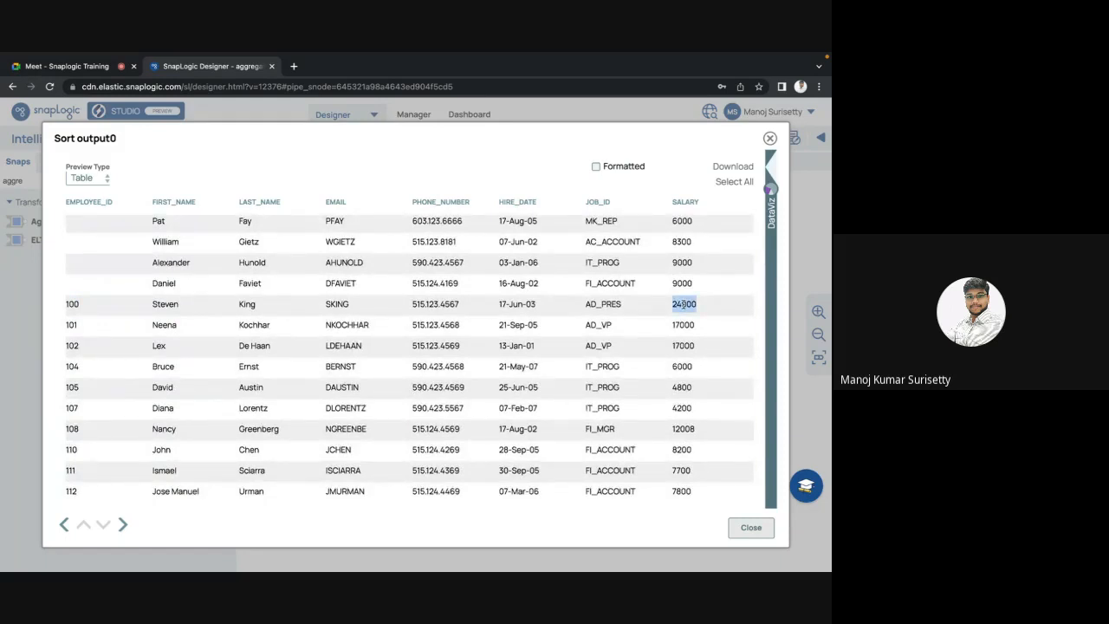
pyautogui.click(72, 304)
pyautogui.press('Escape')
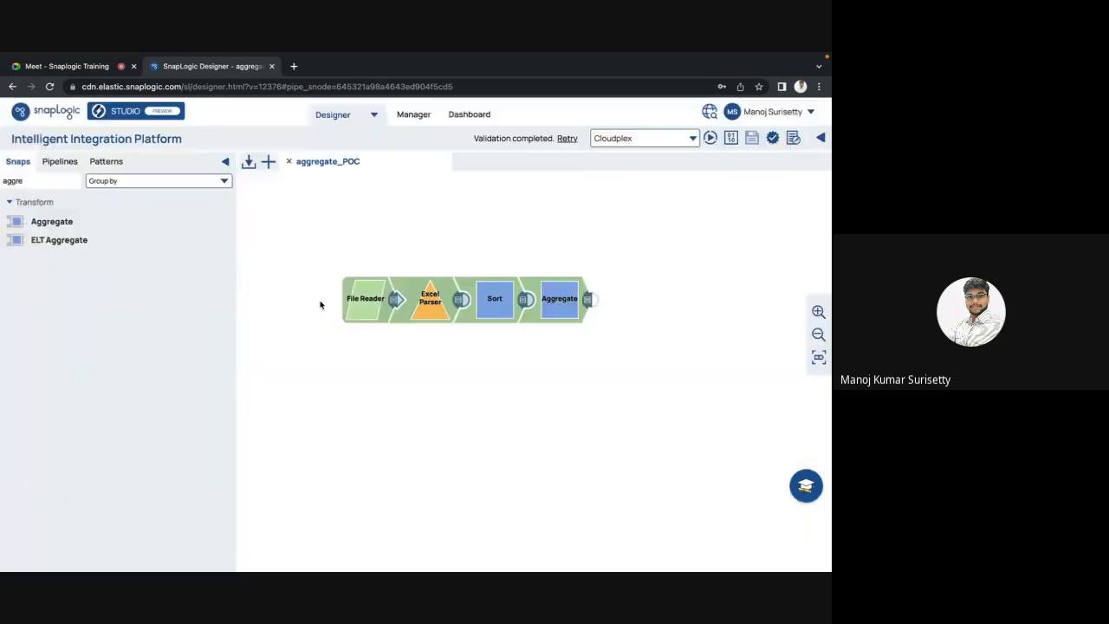
# Step: Review the $EMPLOYEE_ID and $SALARY sort paths in the Sort settings
pyautogui.click(493, 304)
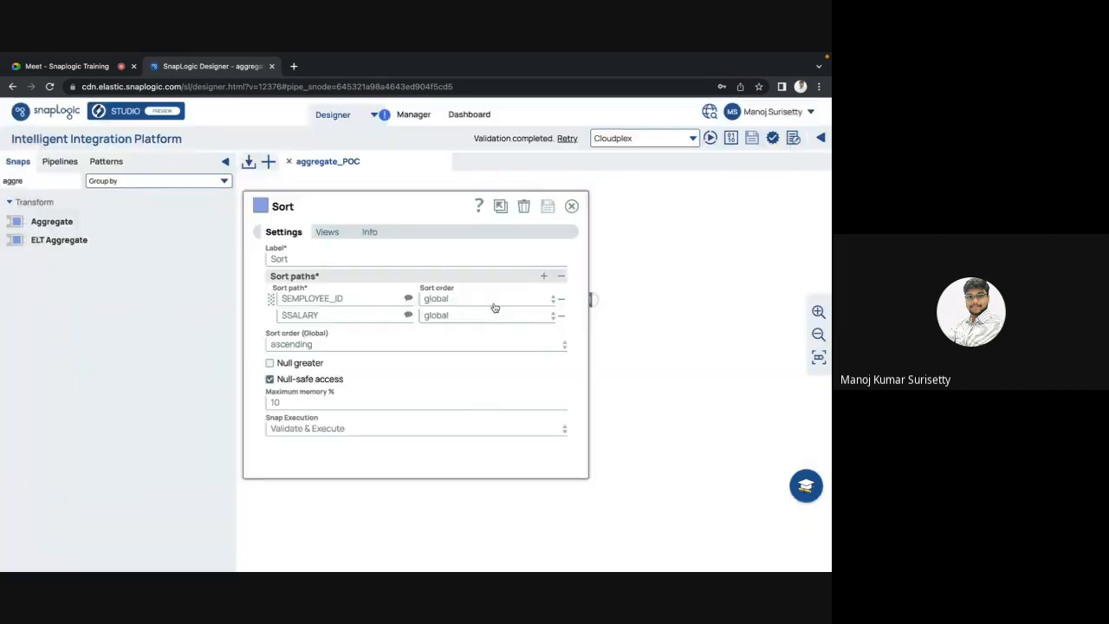
pyautogui.tripleClick(314, 296)
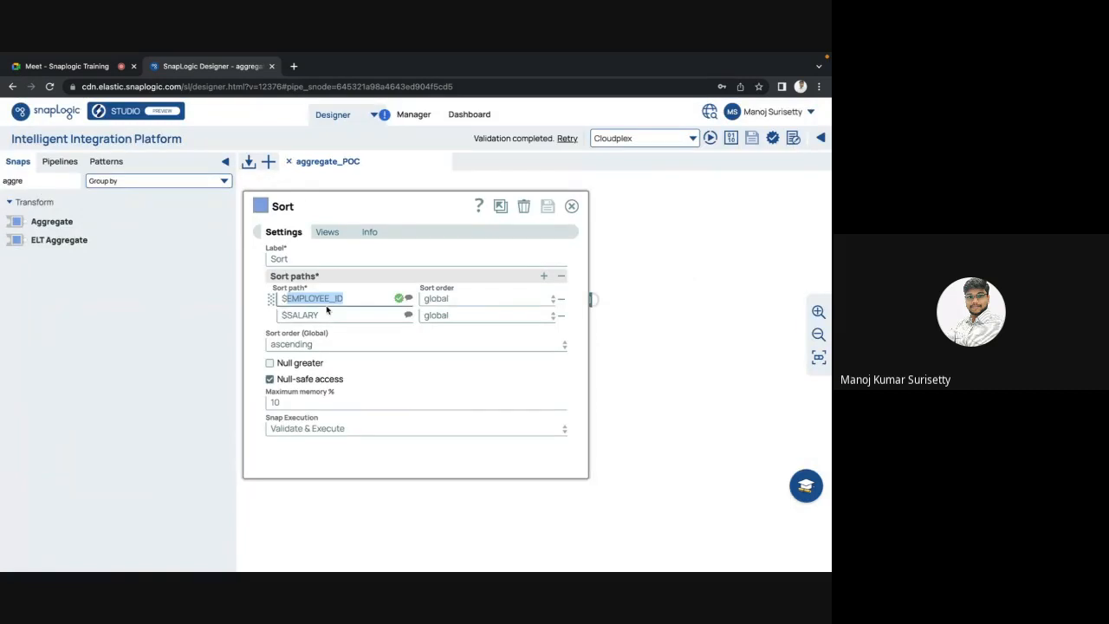
pyautogui.click(328, 311)
pyautogui.press('Escape')
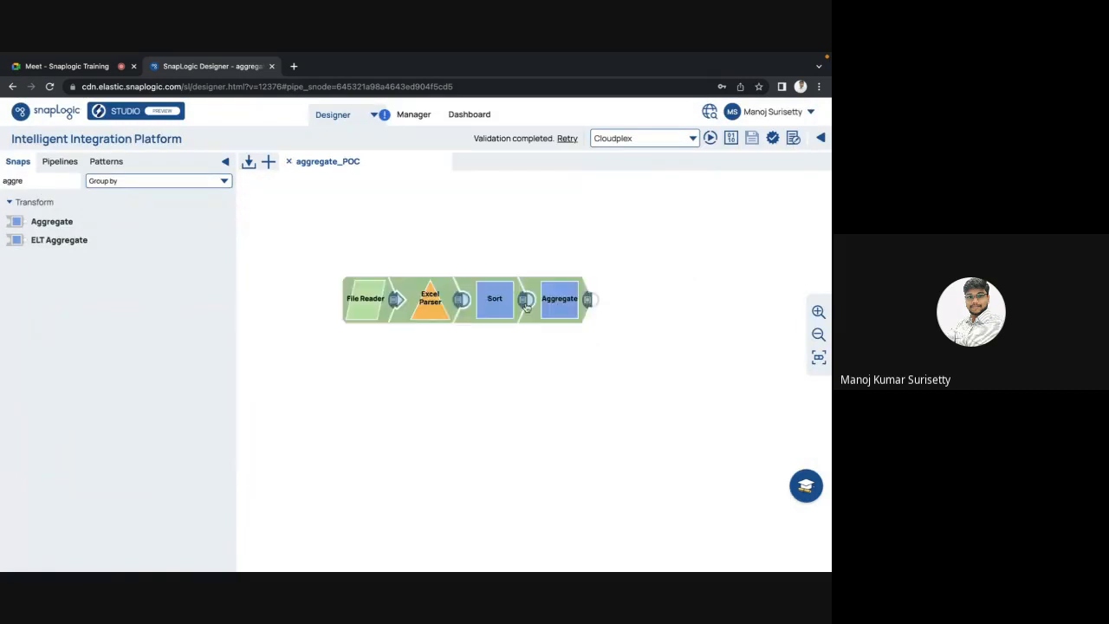
# Step: In the Sort output preview, compare employees 100 and 101 and their salaries 24000 and 17000
pyautogui.click(524, 303)
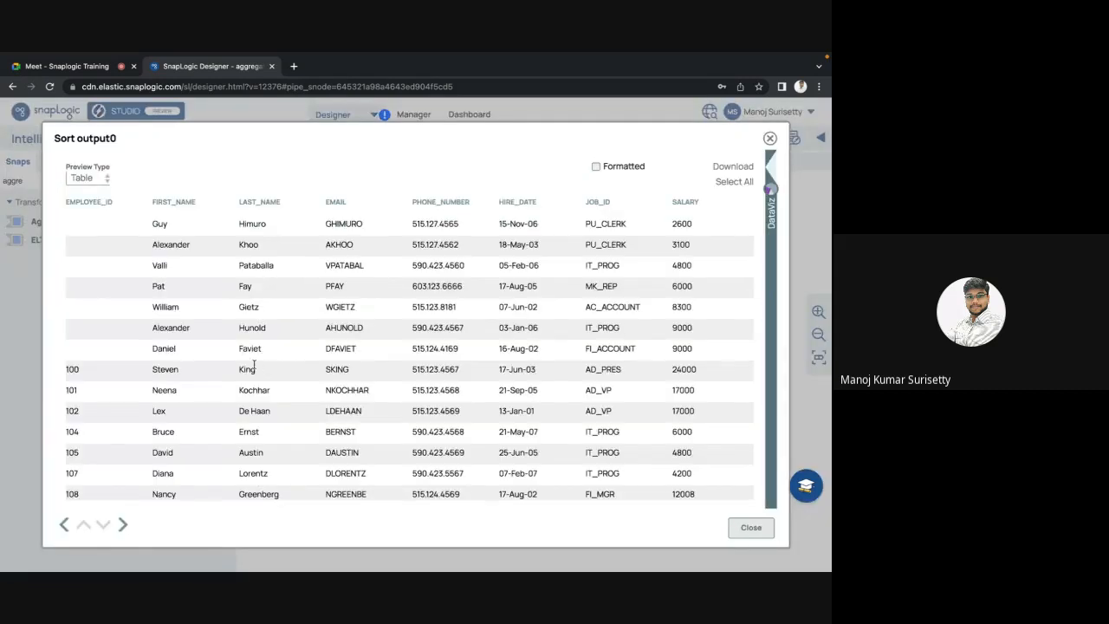
pyautogui.scroll(-5, 260, 364)
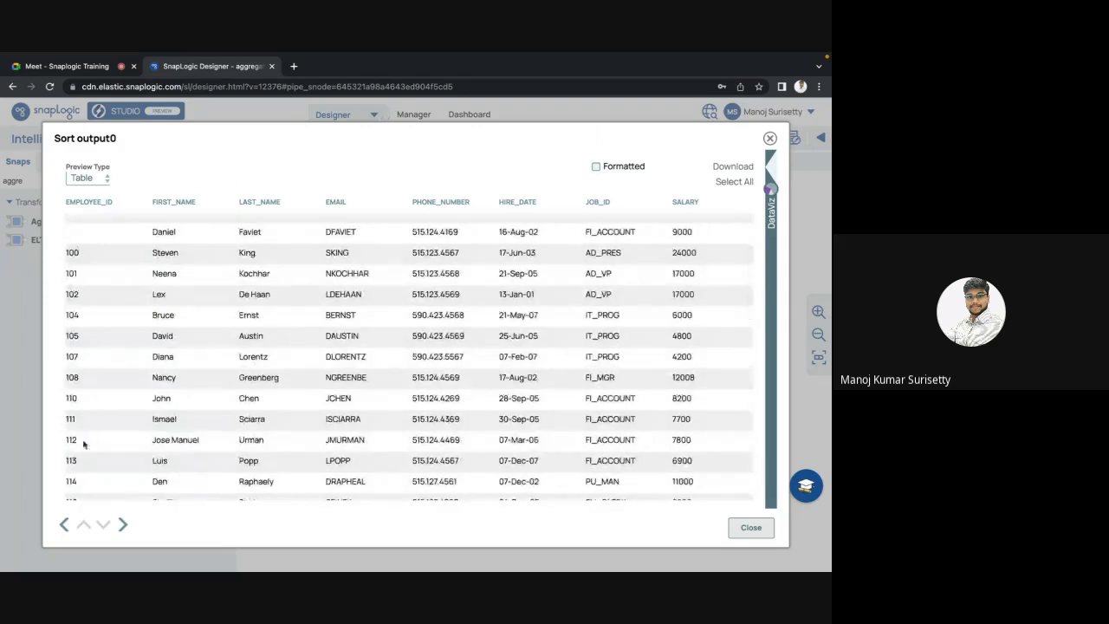
pyautogui.doubleClick(73, 251)
pyautogui.hscroll(-5, 83, 272)
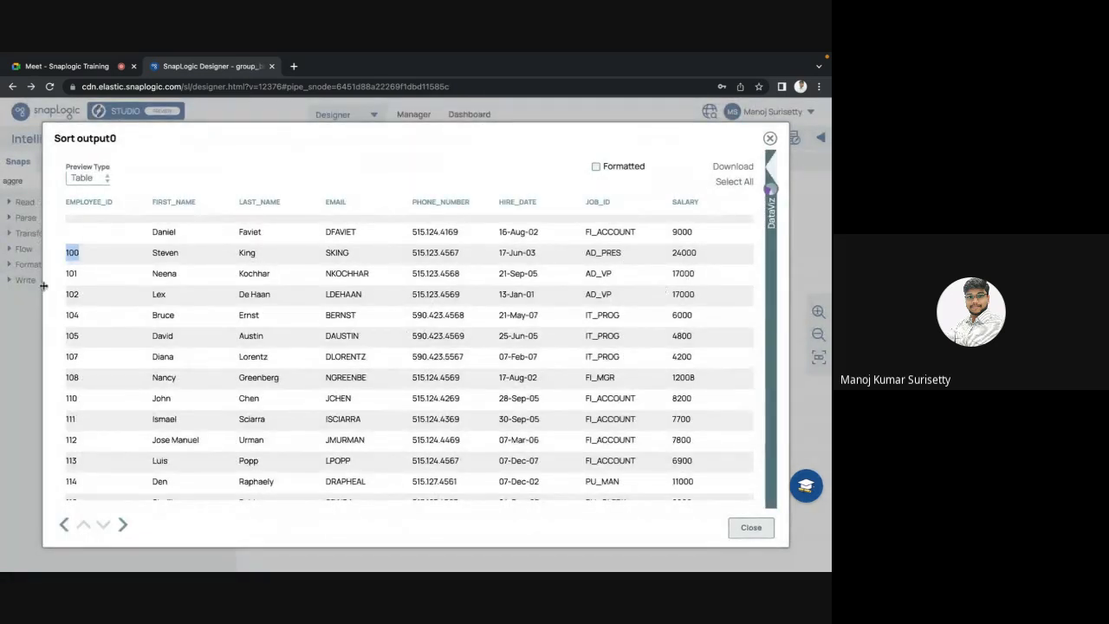
pyautogui.click(79, 275)
pyautogui.moveTo(79, 275); pyautogui.dragTo(66, 273)
pyautogui.doubleClick(70, 255)
pyautogui.doubleClick(72, 272)
pyautogui.doubleClick(685, 253)
pyautogui.doubleClick(684, 274)
# Step: Close the Sort output preview and briefly check the Sort settings
pyautogui.press('Escape')
pyautogui.click(426, 358)
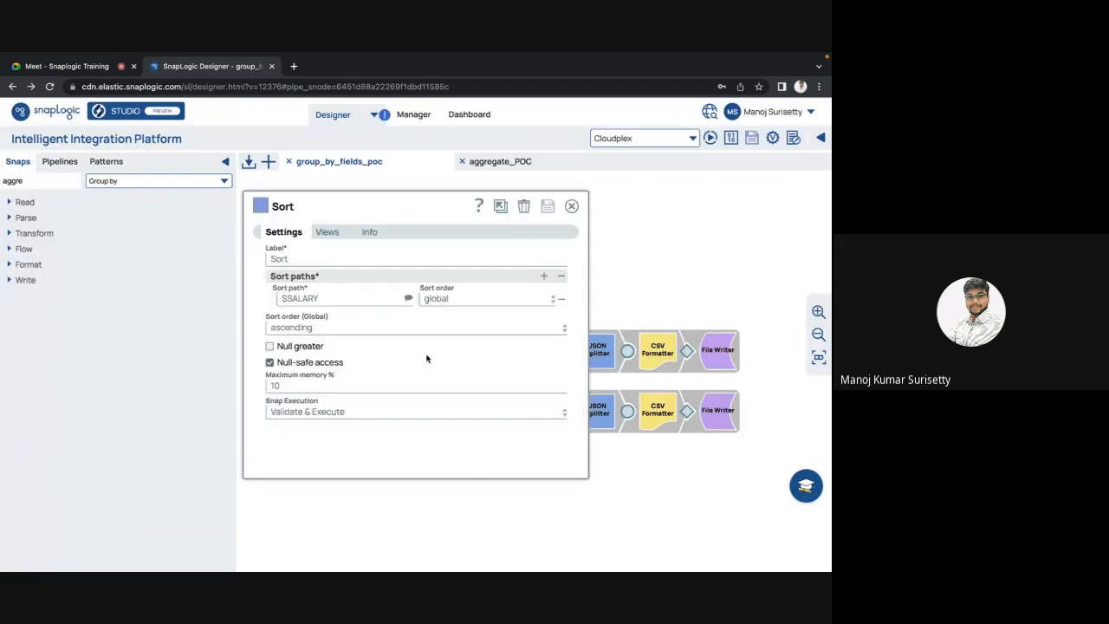
pyautogui.press('Escape')
# Step: Close the group_by_fields_poc pipeline tab and open aggregate_POC's Sort snap settings
pyautogui.click(486, 168)
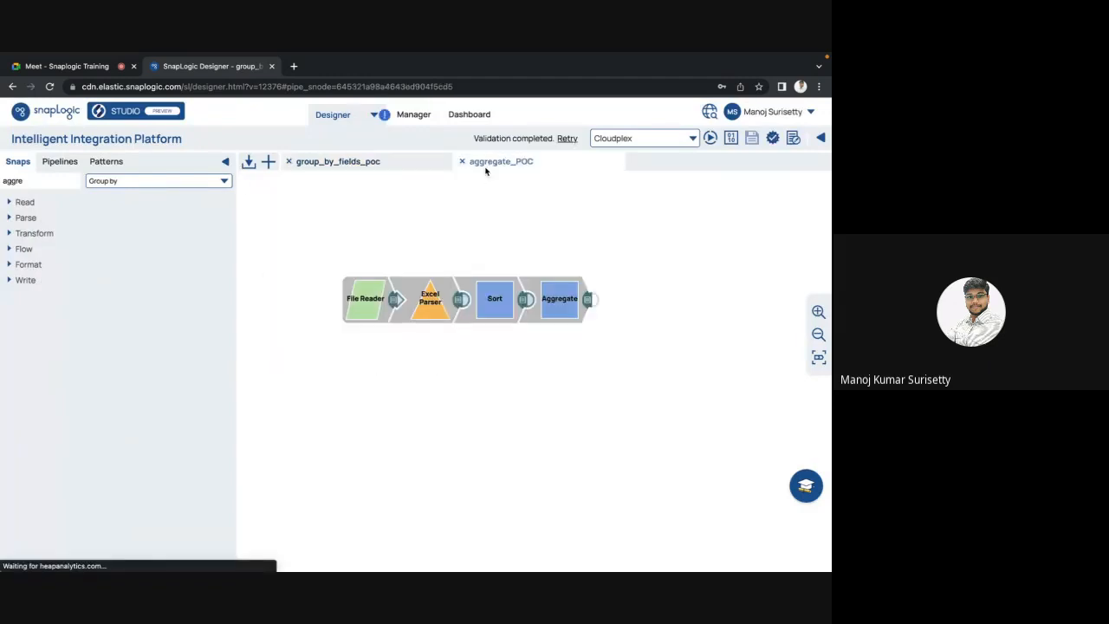
pyautogui.click(293, 162)
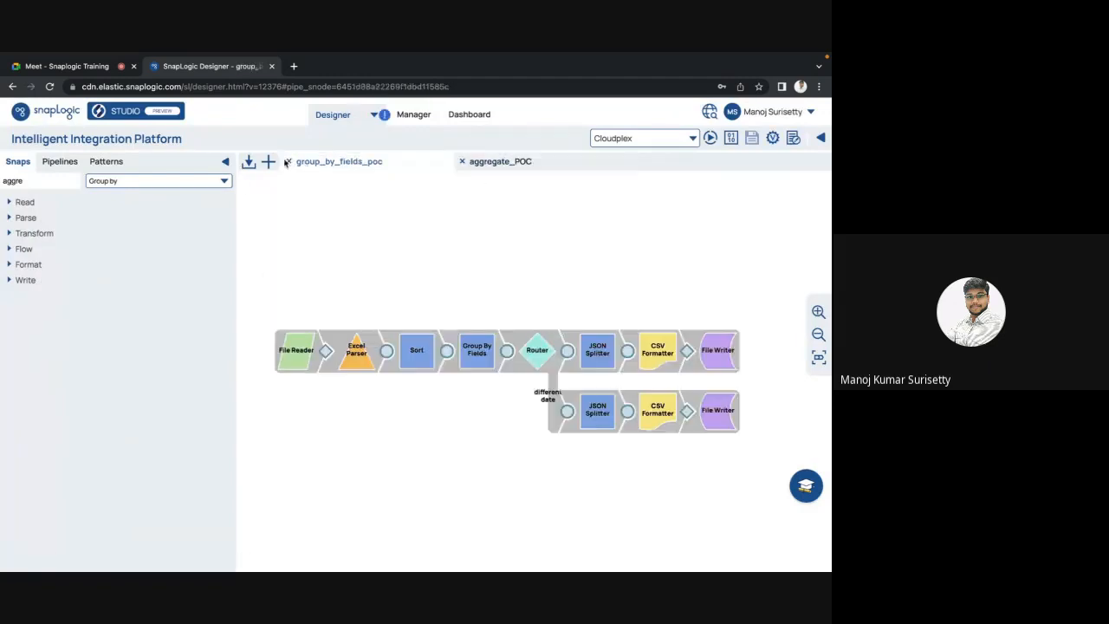
pyautogui.click(287, 161)
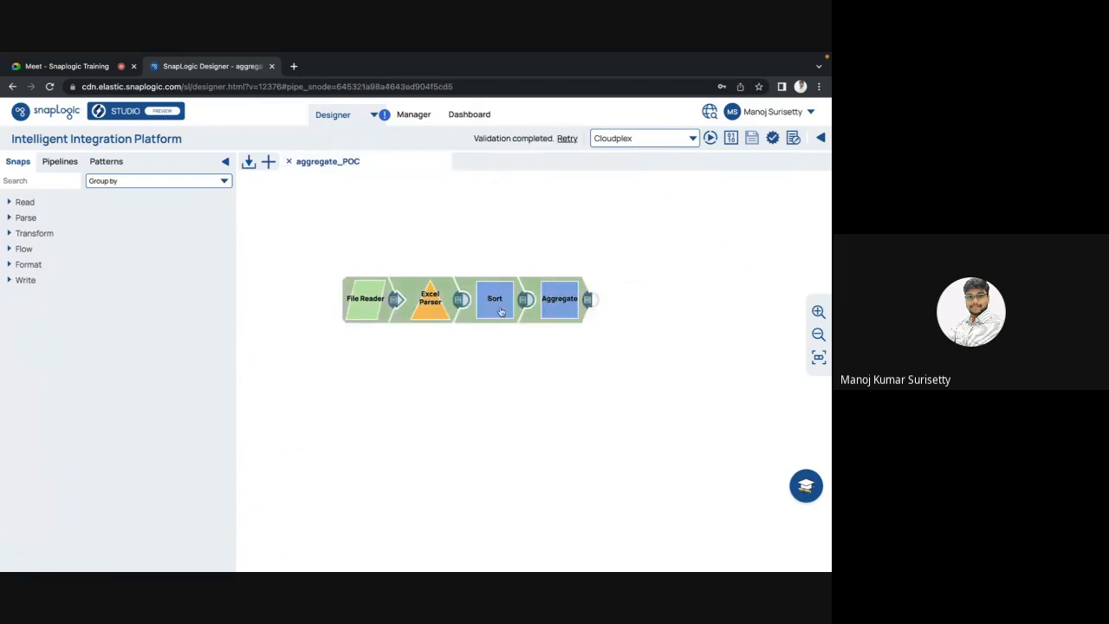
pyautogui.click(501, 312)
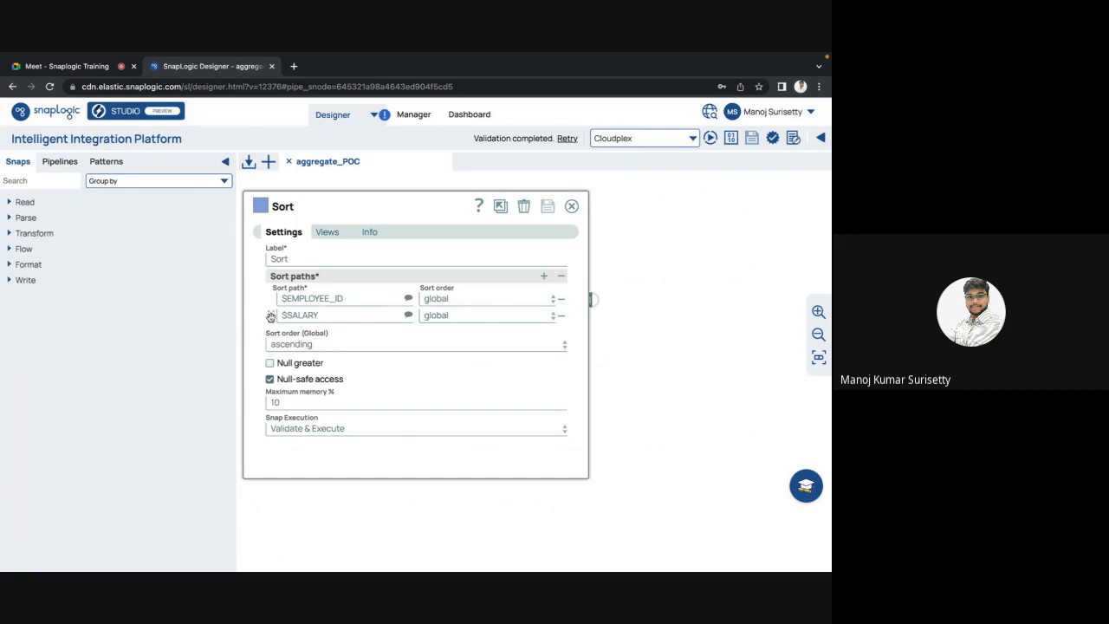
# Step: Move the $SALARY sort path above $EMPLOYEE_ID in the Sort snap and save
pyautogui.moveTo(271, 316); pyautogui.dragTo(275, 299)
pyautogui.click(571, 205)
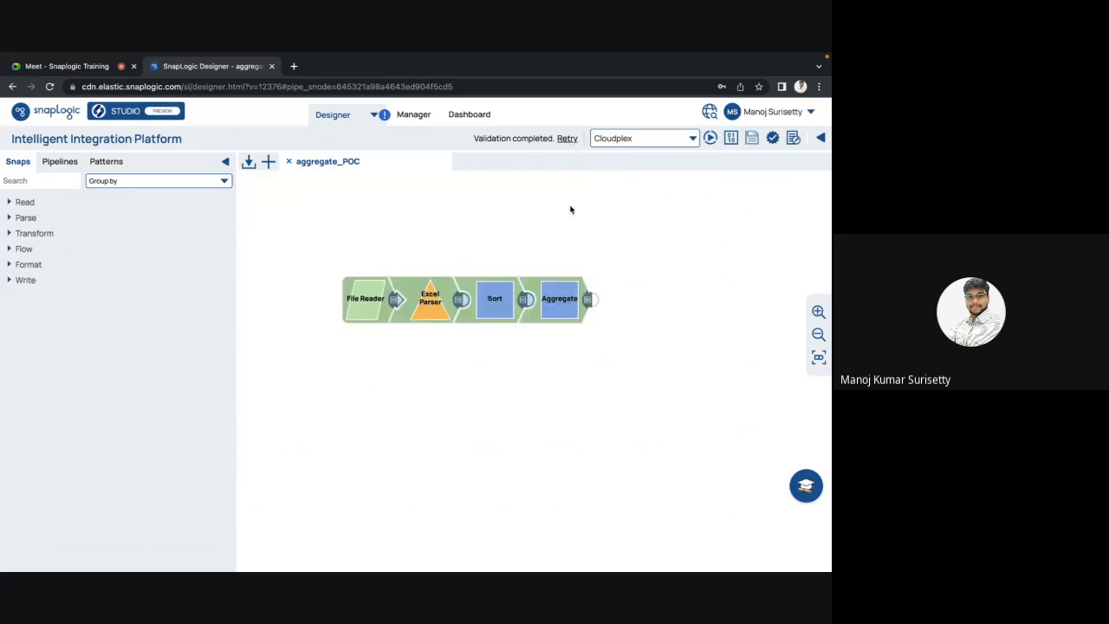
pyautogui.click(751, 139)
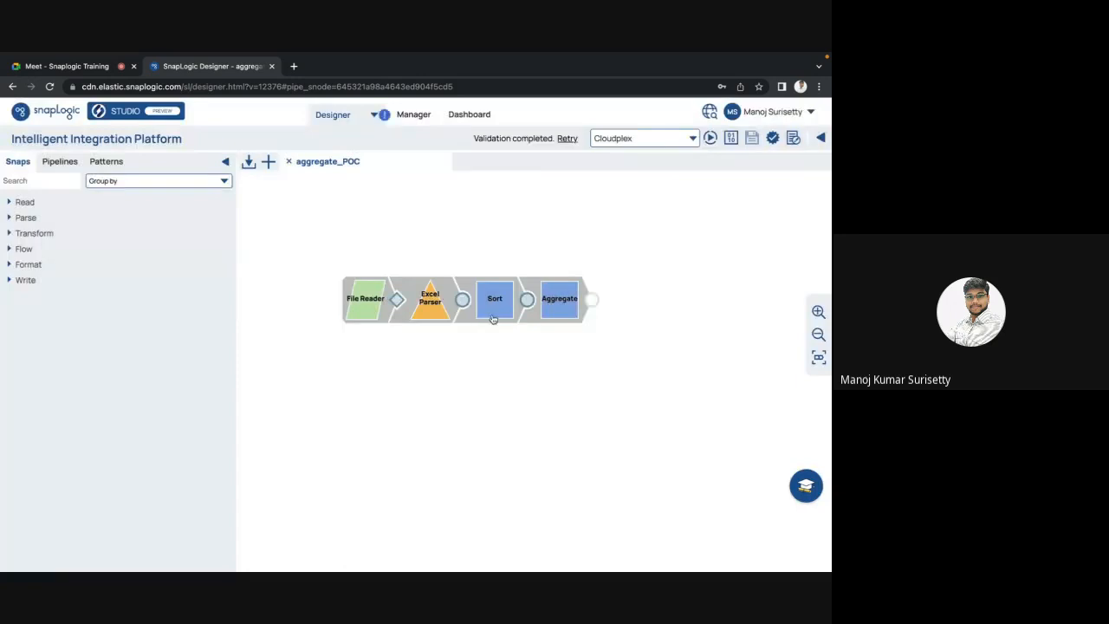
pyautogui.click(494, 319)
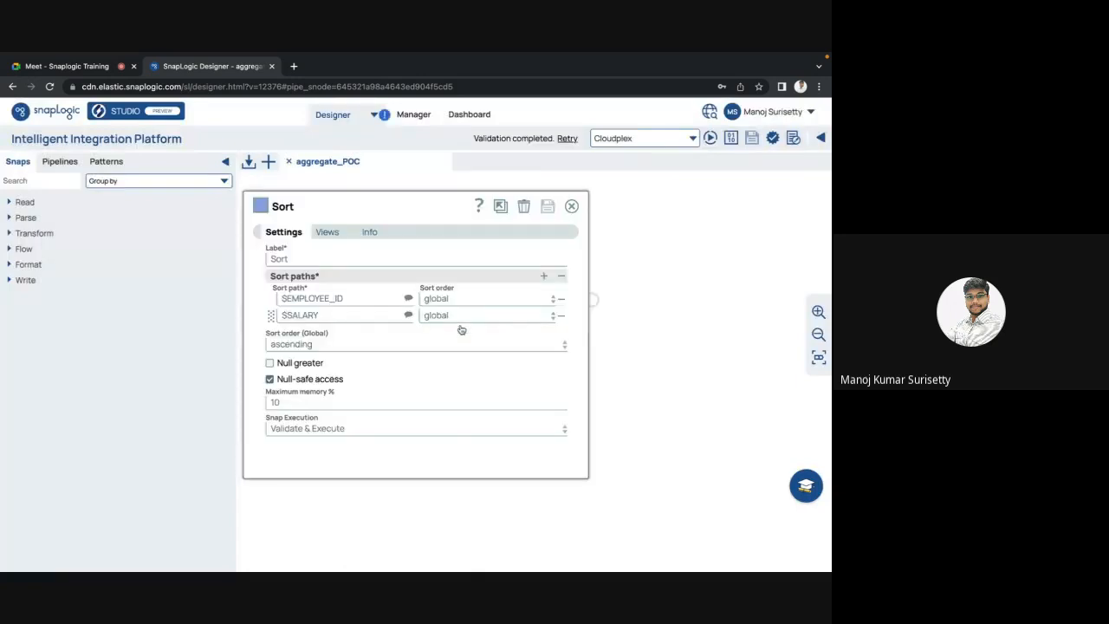
pyautogui.moveTo(270, 315); pyautogui.dragTo(269, 299)
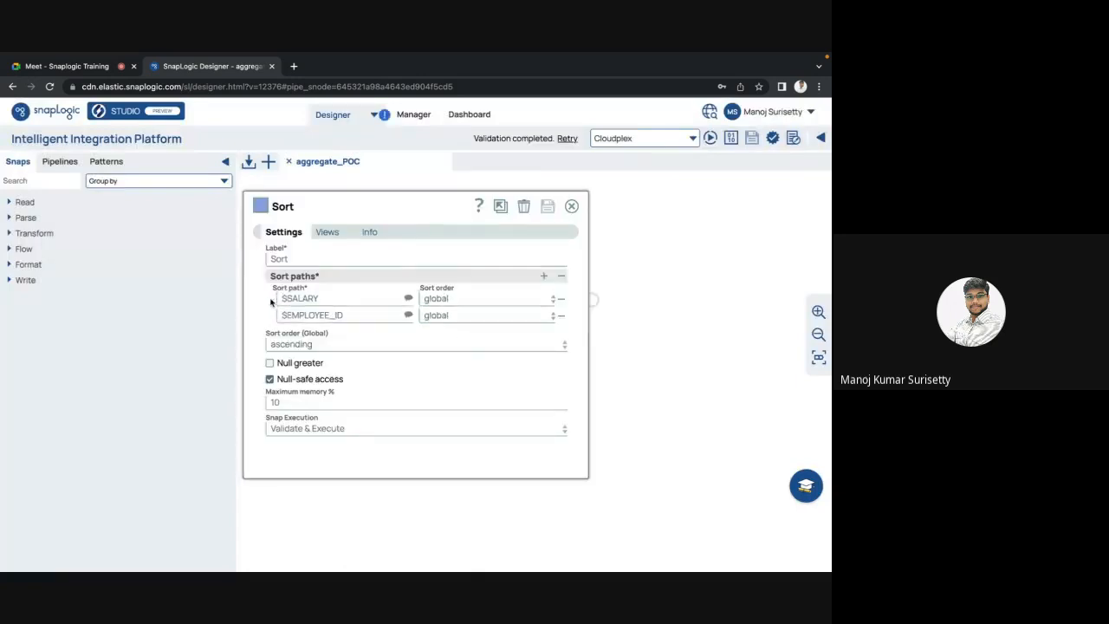
pyautogui.click(549, 206)
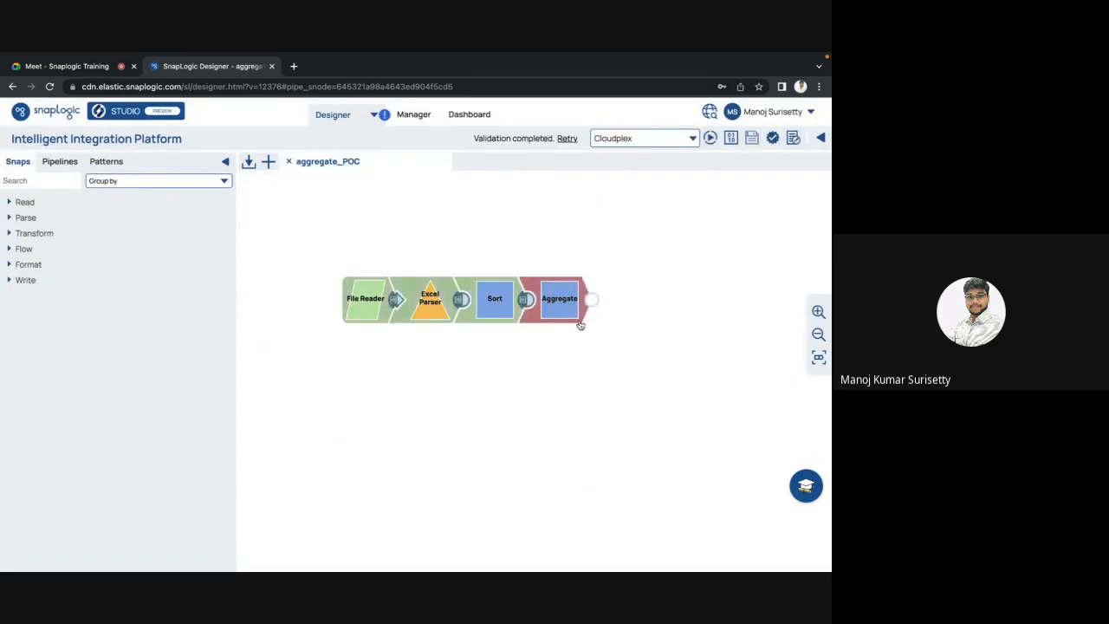
# Step: Inspect the Sort output preview, checking employee ID 204 and salaries 10000 and 11000
pyautogui.click(526, 300)
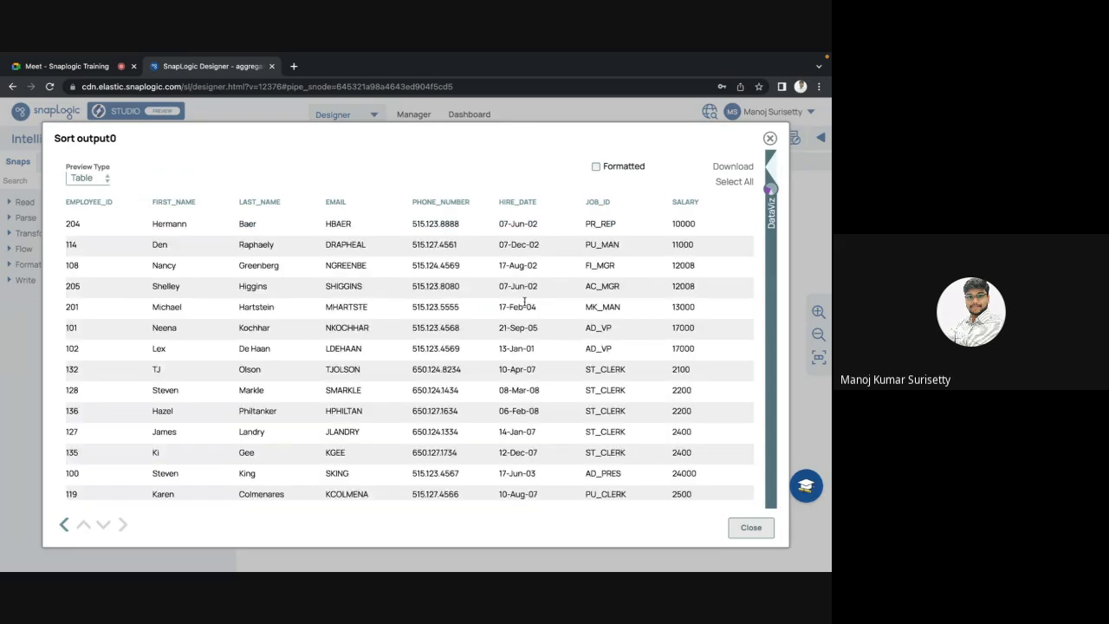
pyautogui.doubleClick(75, 223)
pyautogui.click(108, 232)
pyautogui.doubleClick(682, 224)
pyautogui.doubleClick(684, 244)
pyautogui.click(685, 267)
pyautogui.click(767, 530)
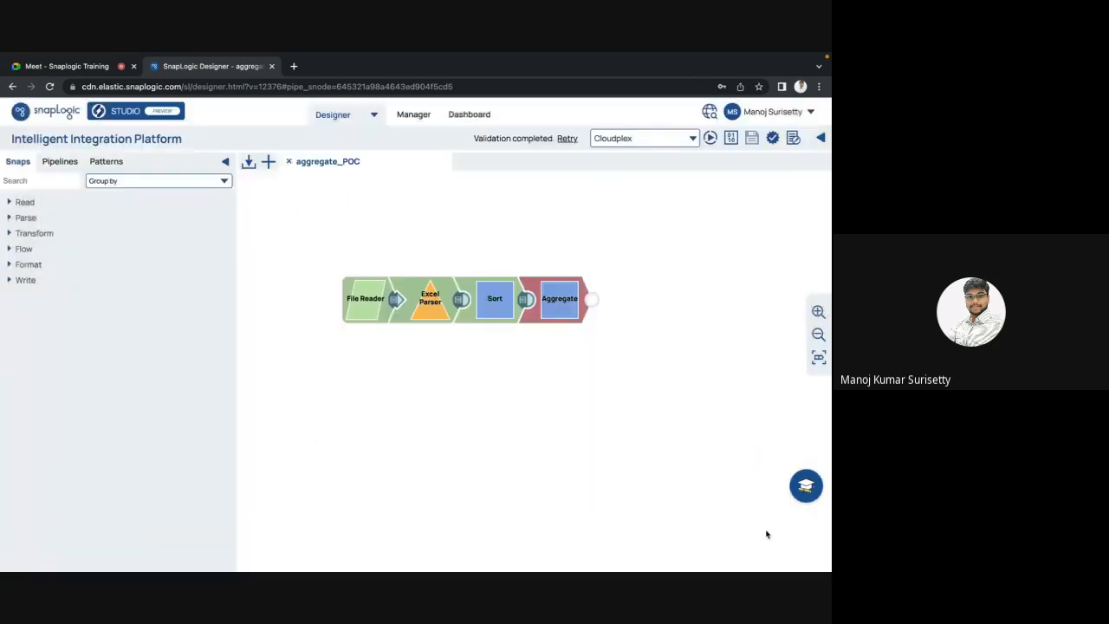
# Step: Move $EMPLOYEE_ID back above $SALARY in the Sort snap and save
pyautogui.click(502, 315)
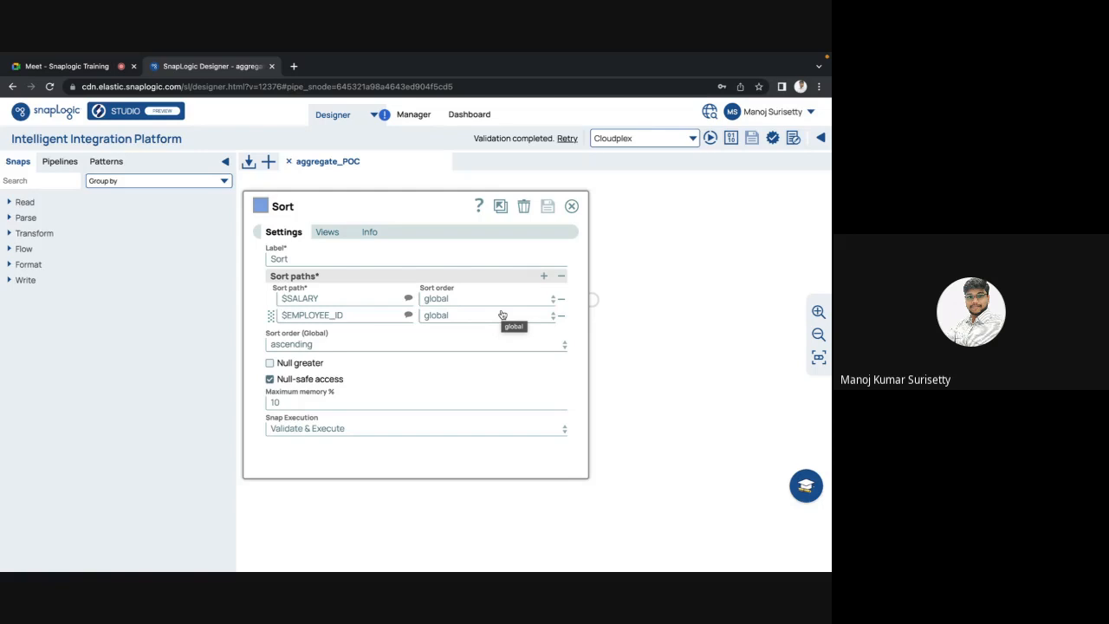
pyautogui.moveTo(271, 315); pyautogui.dragTo(274, 303)
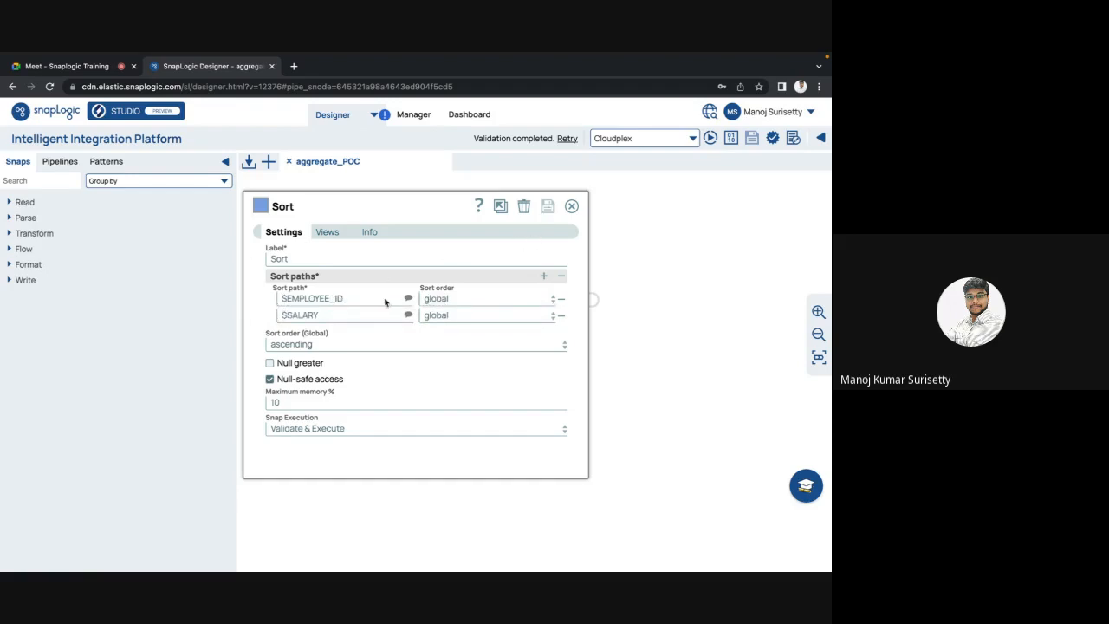
pyautogui.click(752, 139)
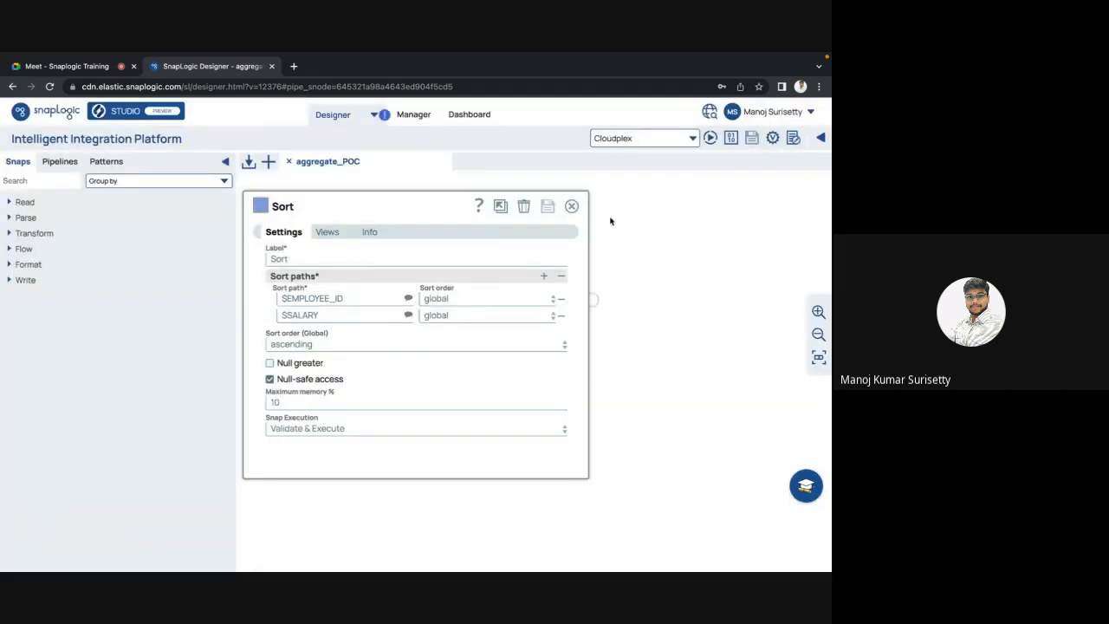
pyautogui.click(572, 206)
pyautogui.click(753, 138)
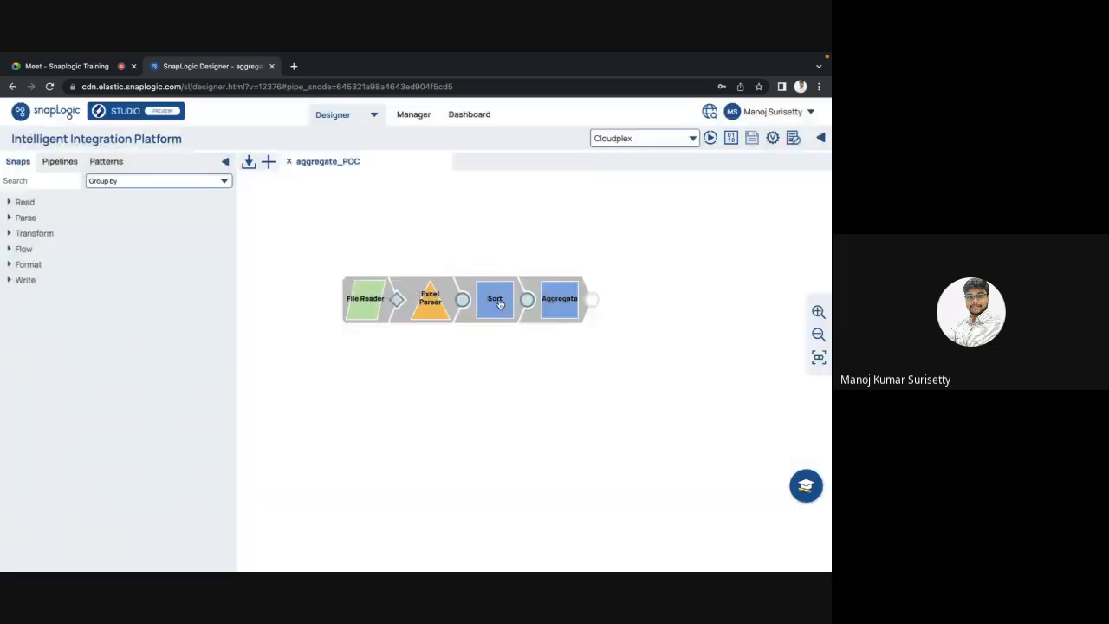
pyautogui.click(498, 301)
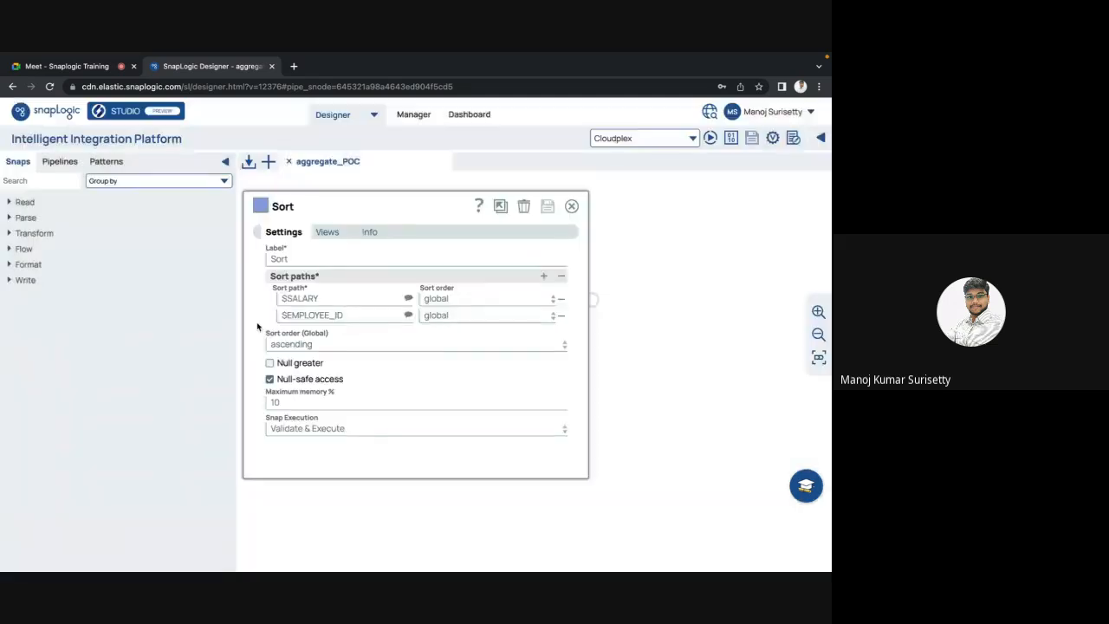
pyautogui.moveTo(271, 315); pyautogui.dragTo(271, 298)
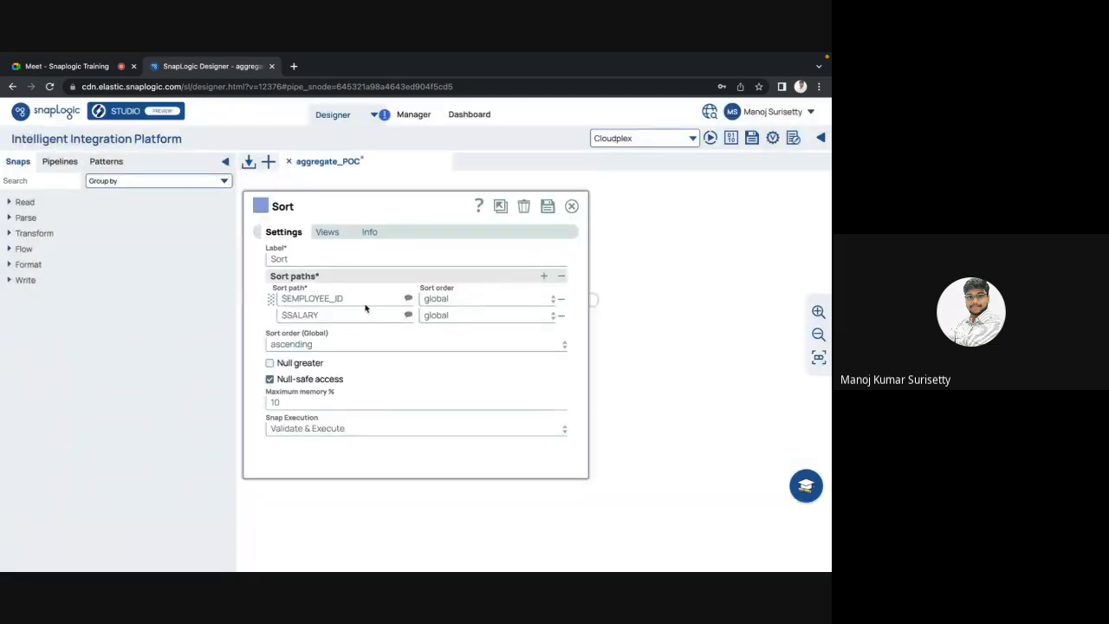
pyautogui.click(553, 206)
# Step: Confirm the $EMPLOYEE_ID and $SALARY sort paths, then validate the aggregate_POC pipeline
pyautogui.tripleClick(350, 297)
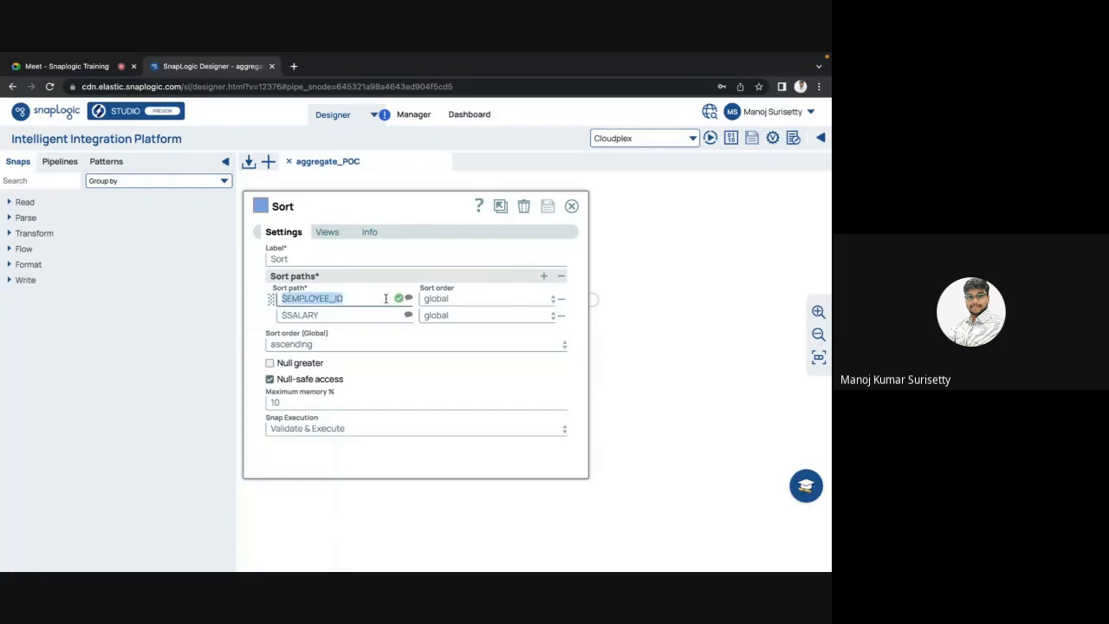
pyautogui.click(360, 315)
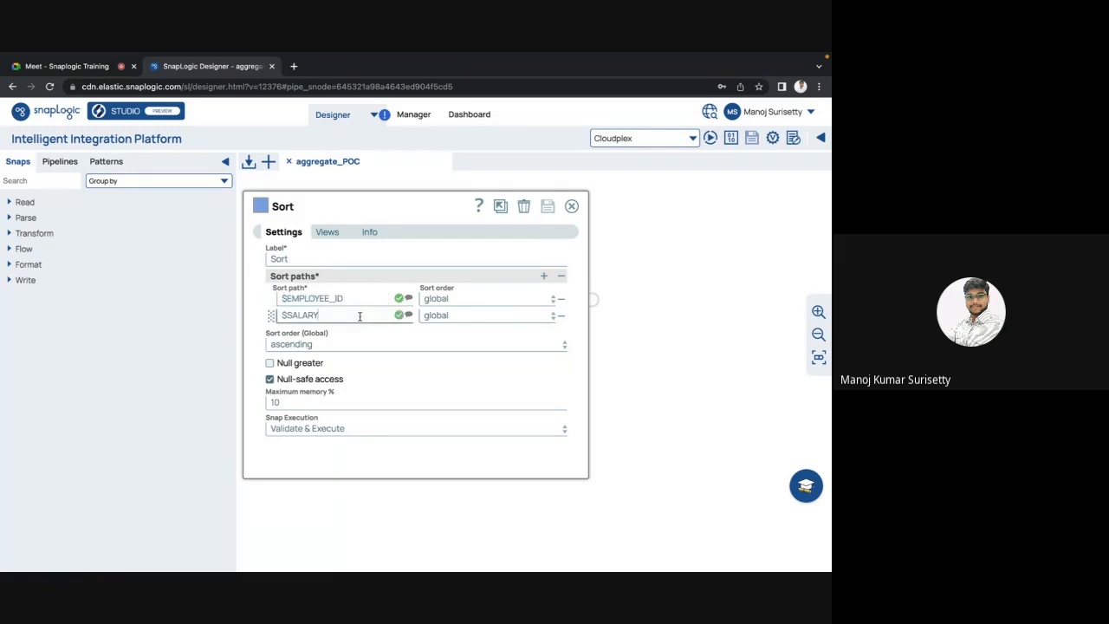
pyautogui.press('Escape')
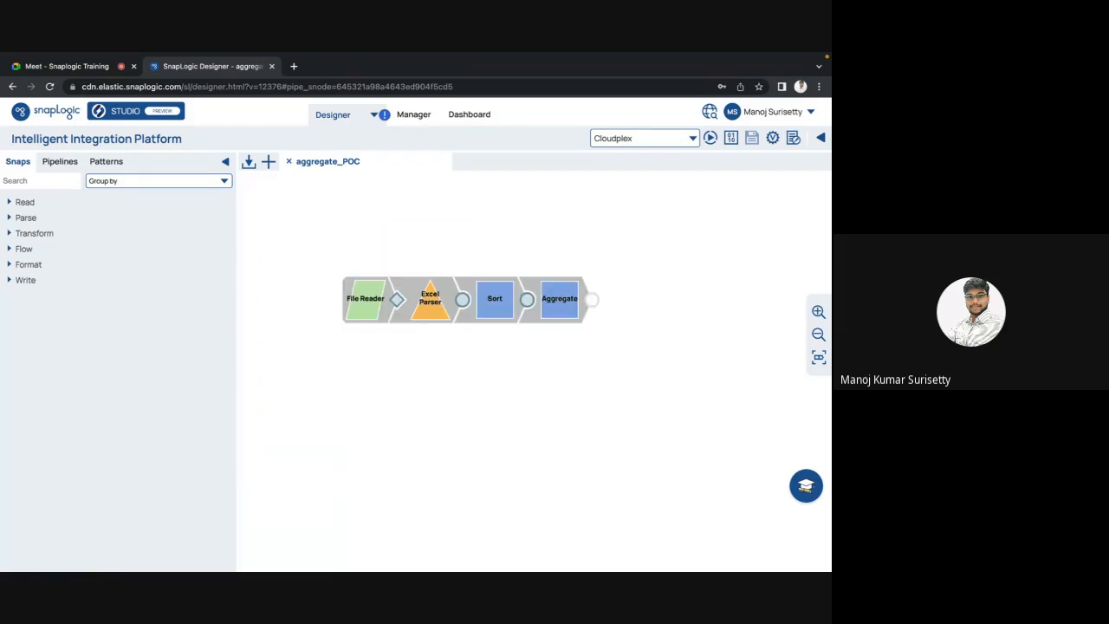
pyautogui.click(505, 313)
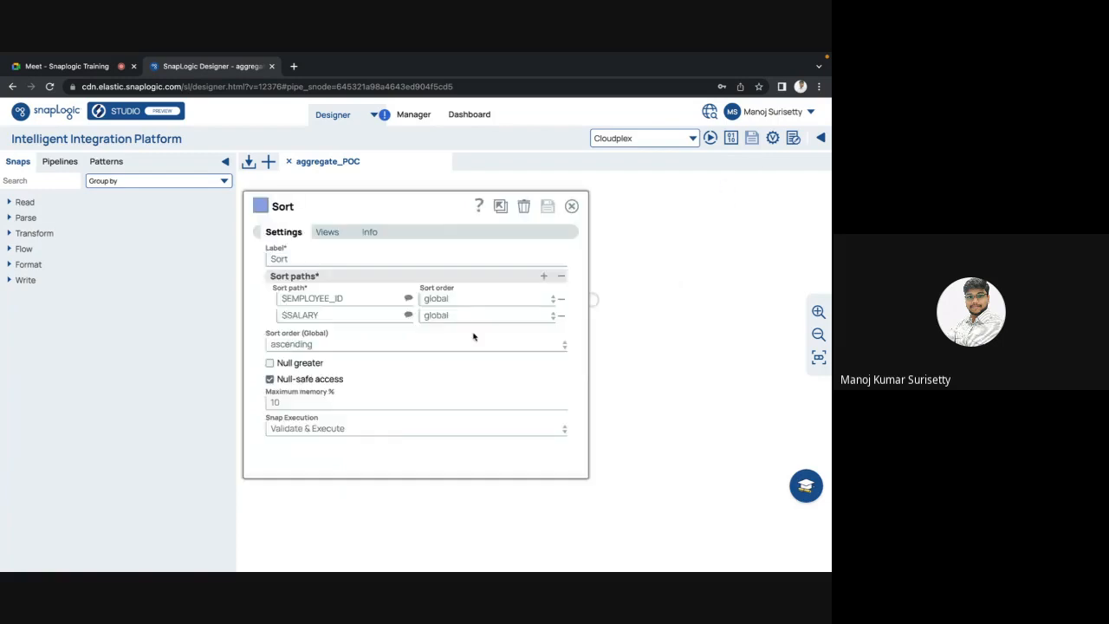
pyautogui.press('Escape')
pyautogui.click(771, 143)
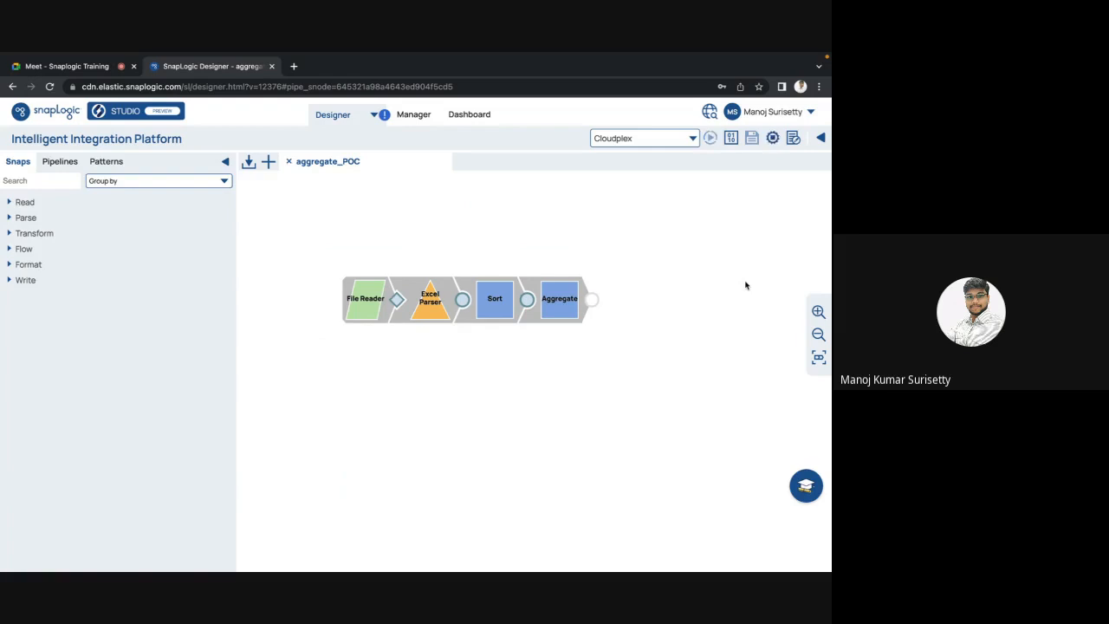
pyautogui.click(525, 301)
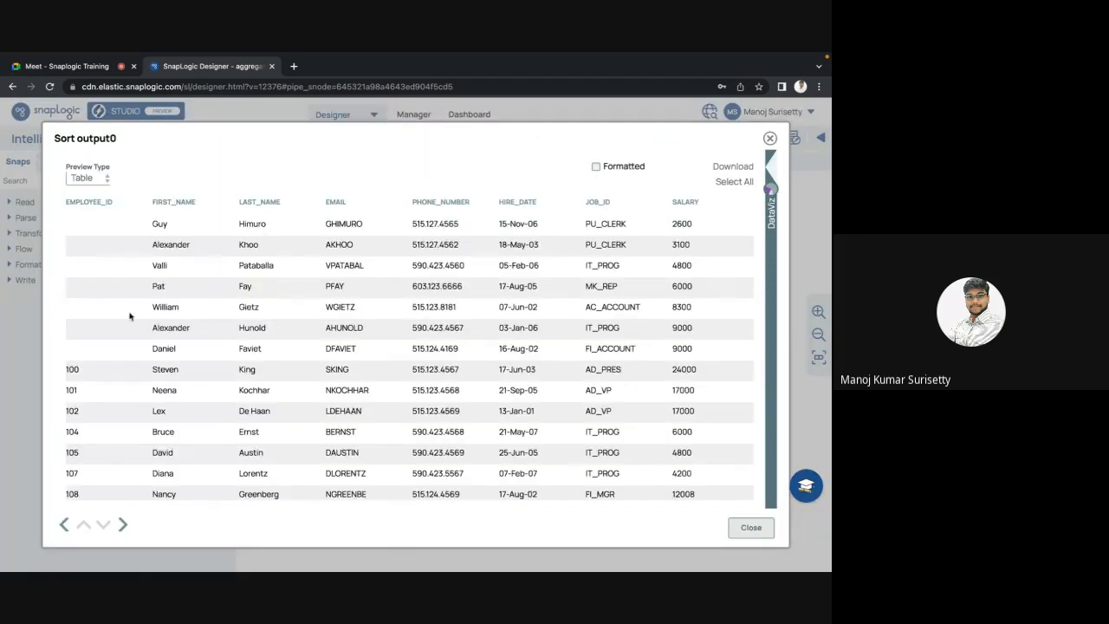
pyautogui.scroll(-1, 523, 341)
pyautogui.scroll(1, 524, 341)
pyautogui.moveTo(686, 219); pyautogui.dragTo(686, 349)
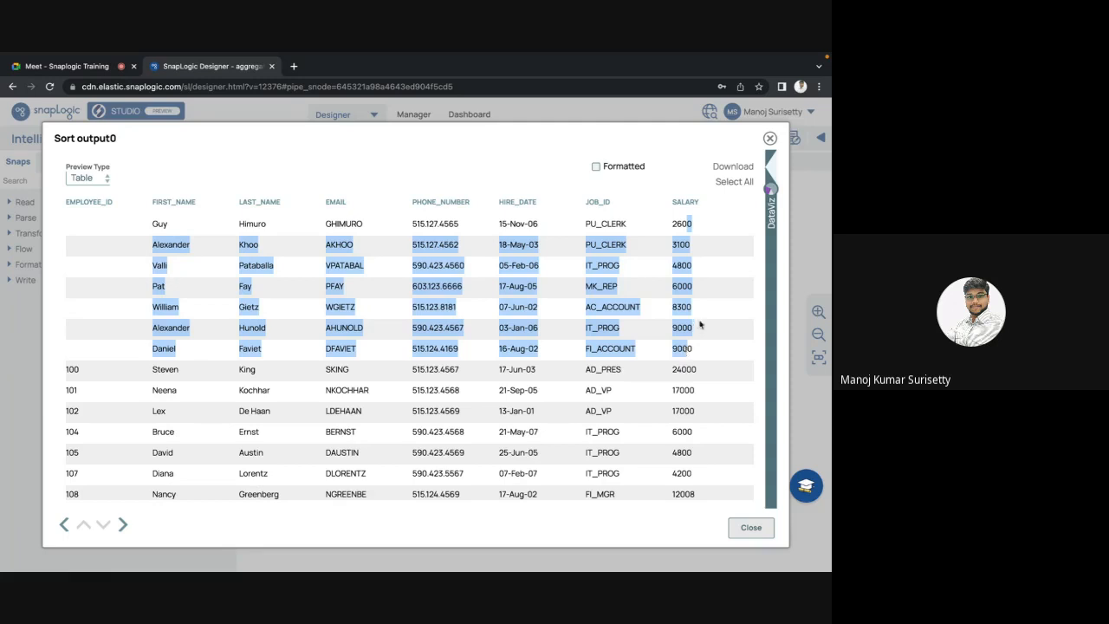
pyautogui.click(700, 326)
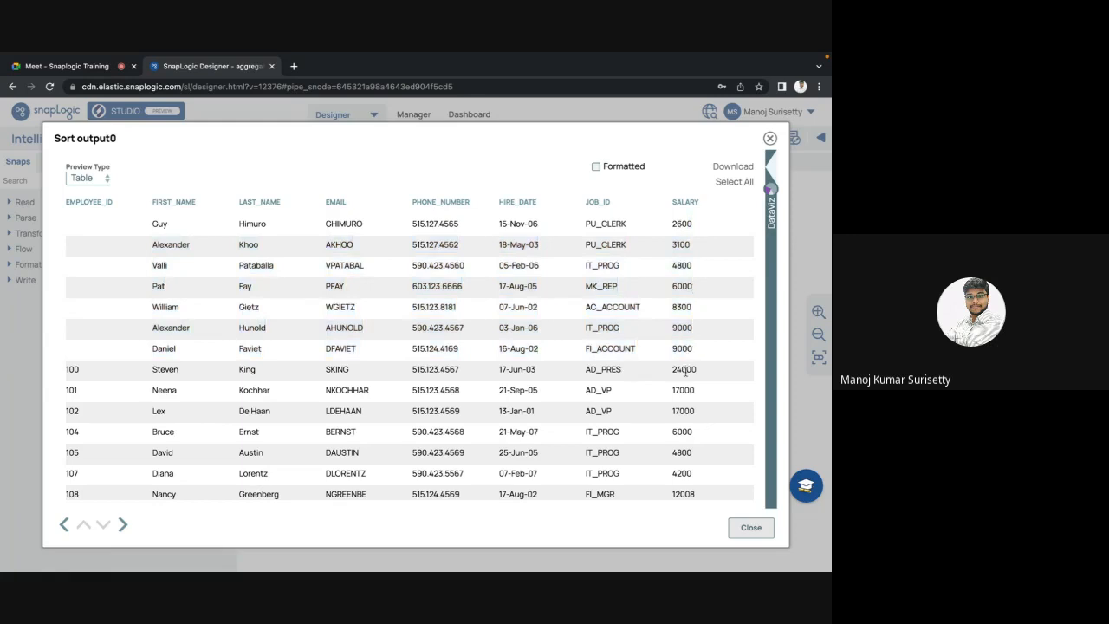
pyautogui.click(751, 531)
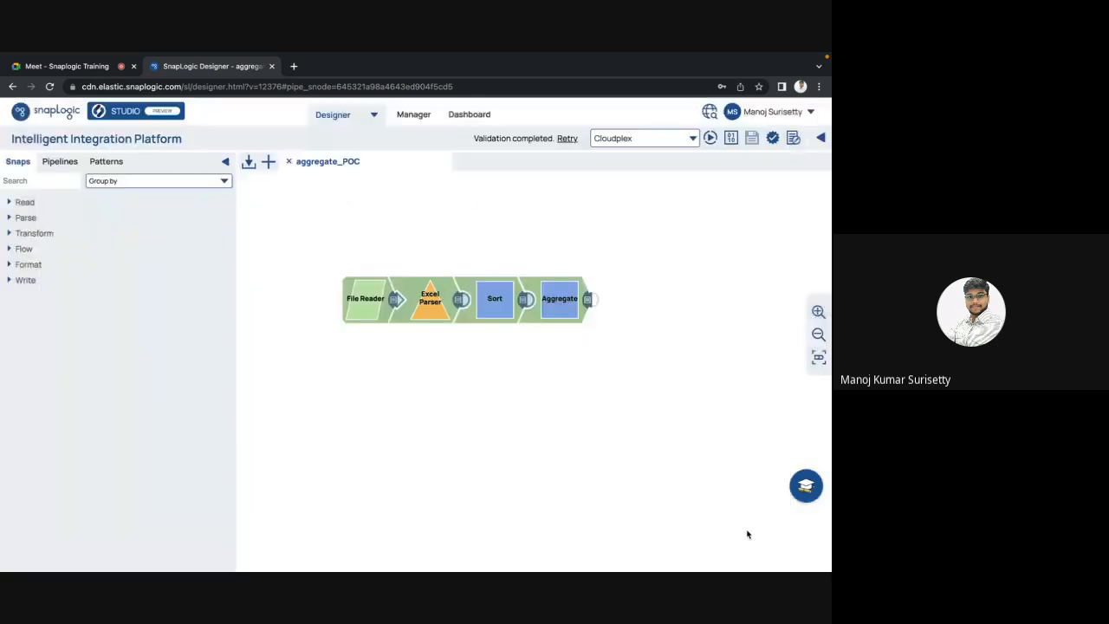
# Step: Check the Aggregate output's Salary_sum values such as 42800, then view the Aggregate settings
pyautogui.click(589, 301)
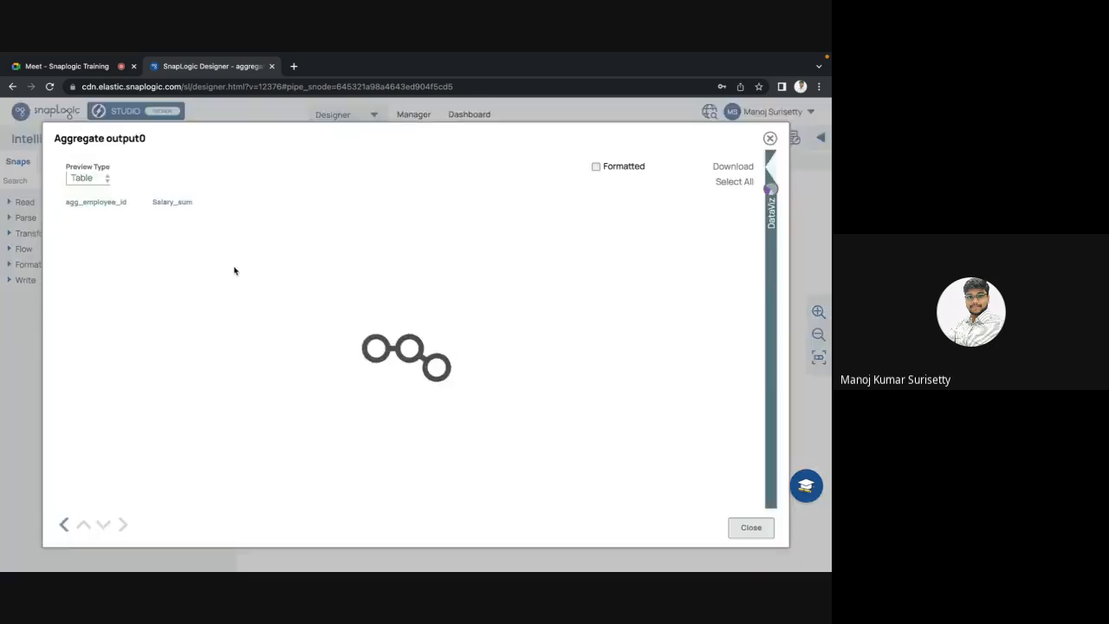
pyautogui.doubleClick(170, 224)
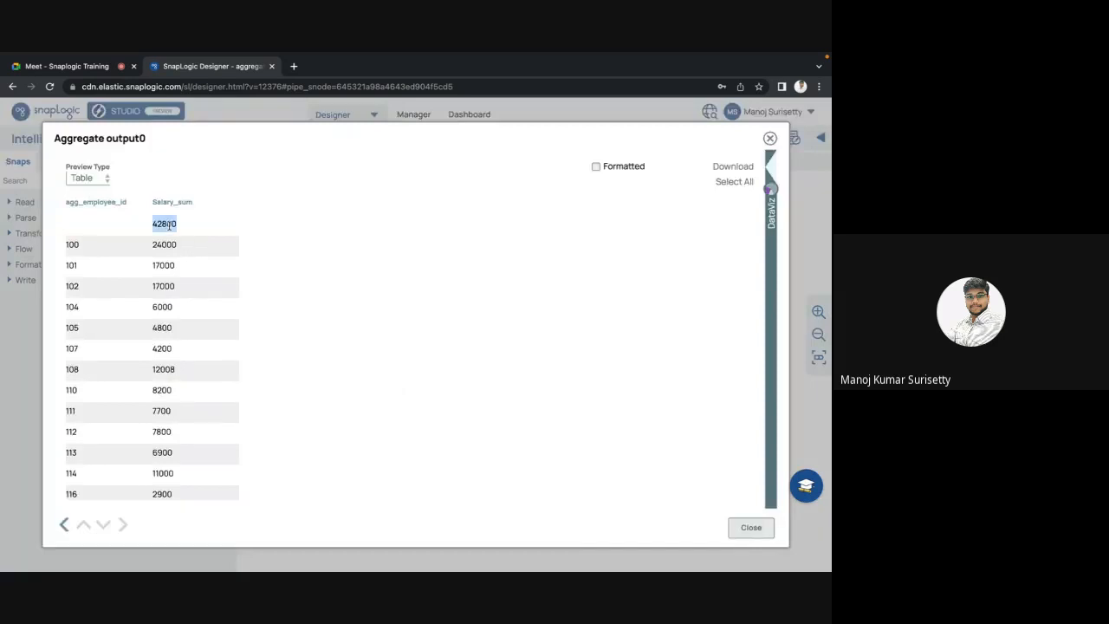
pyautogui.click(751, 531)
pyautogui.click(565, 308)
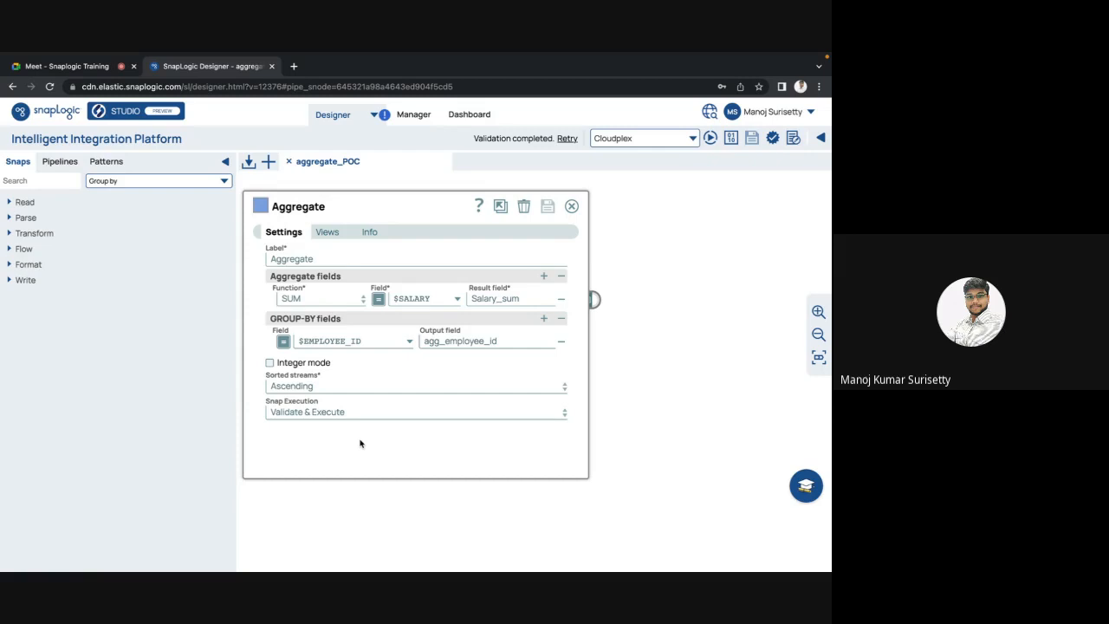
pyautogui.press('Escape')
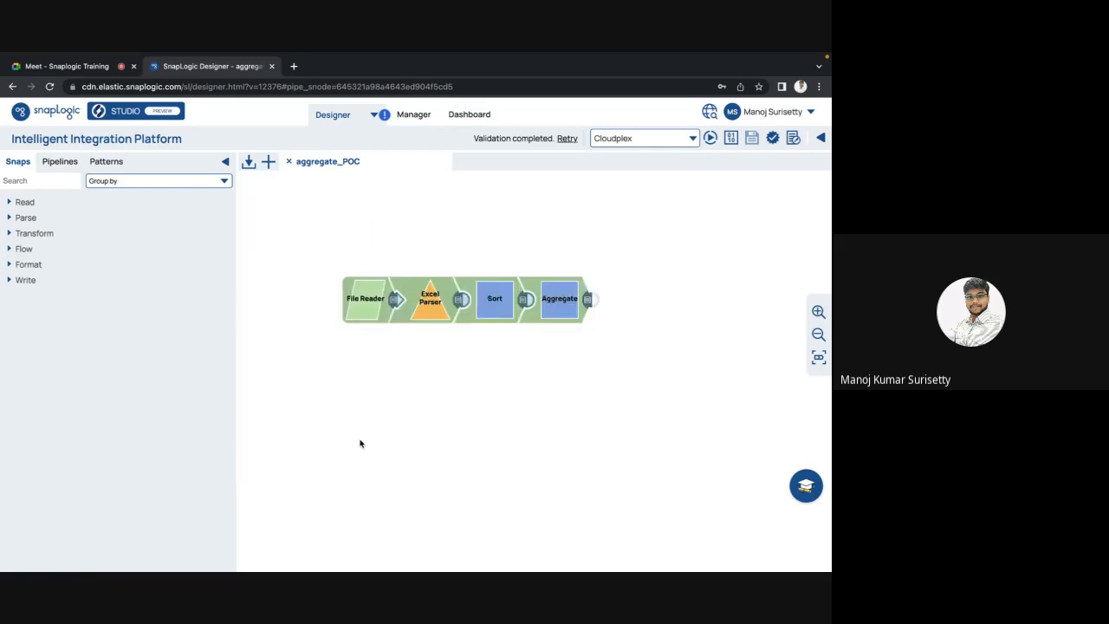
pyautogui.click(524, 304)
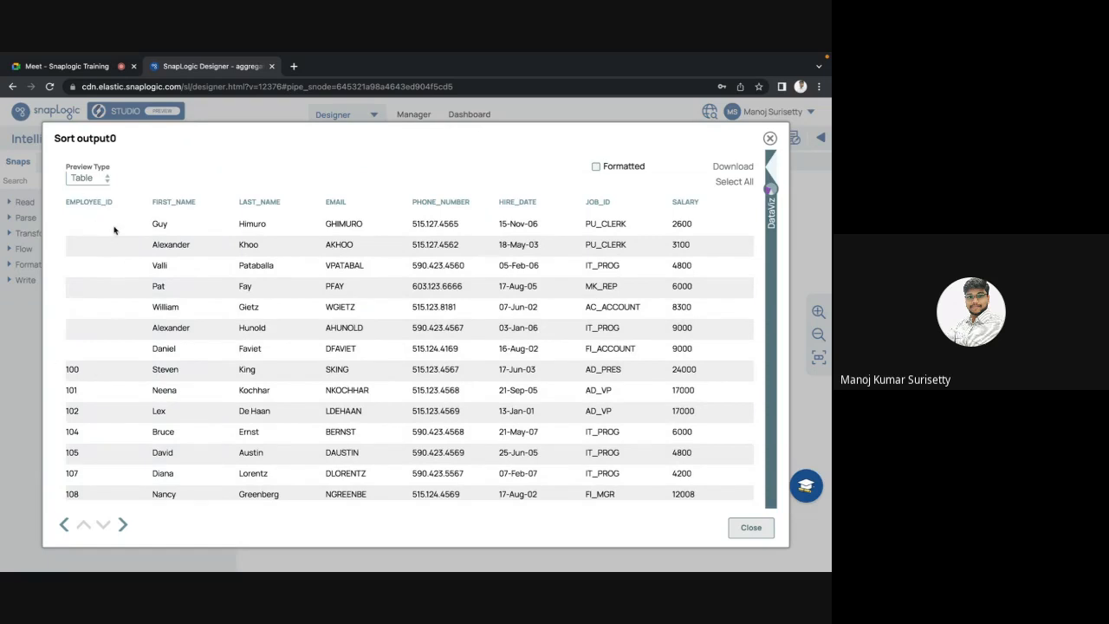
pyautogui.hscroll(2, 488, 297)
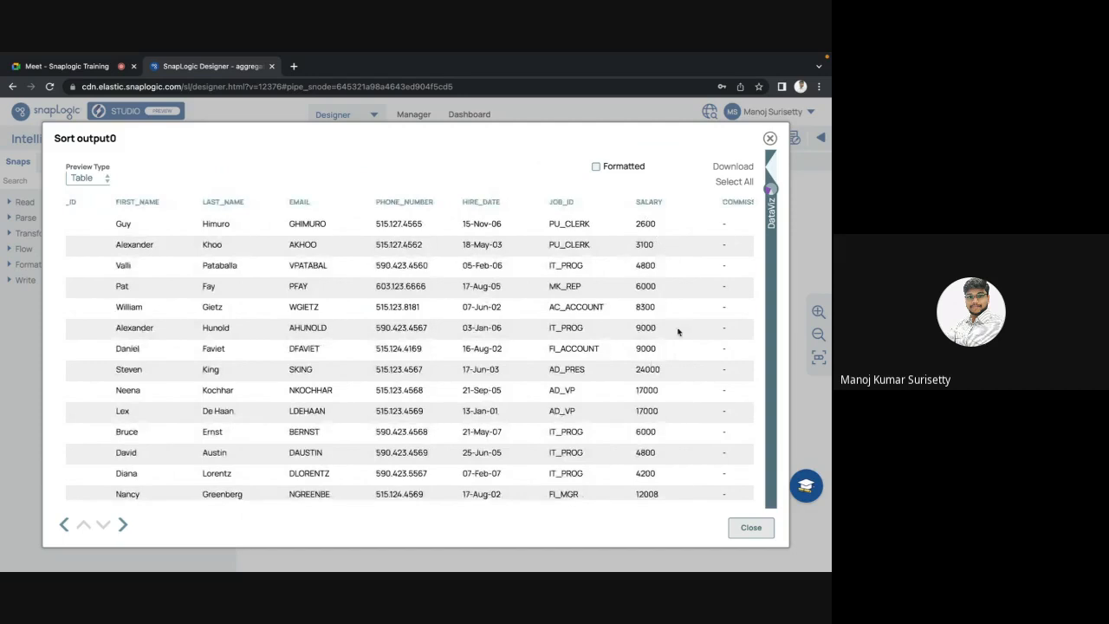
pyautogui.hscroll(-2, 679, 329)
pyautogui.scroll(-8, 135, 398)
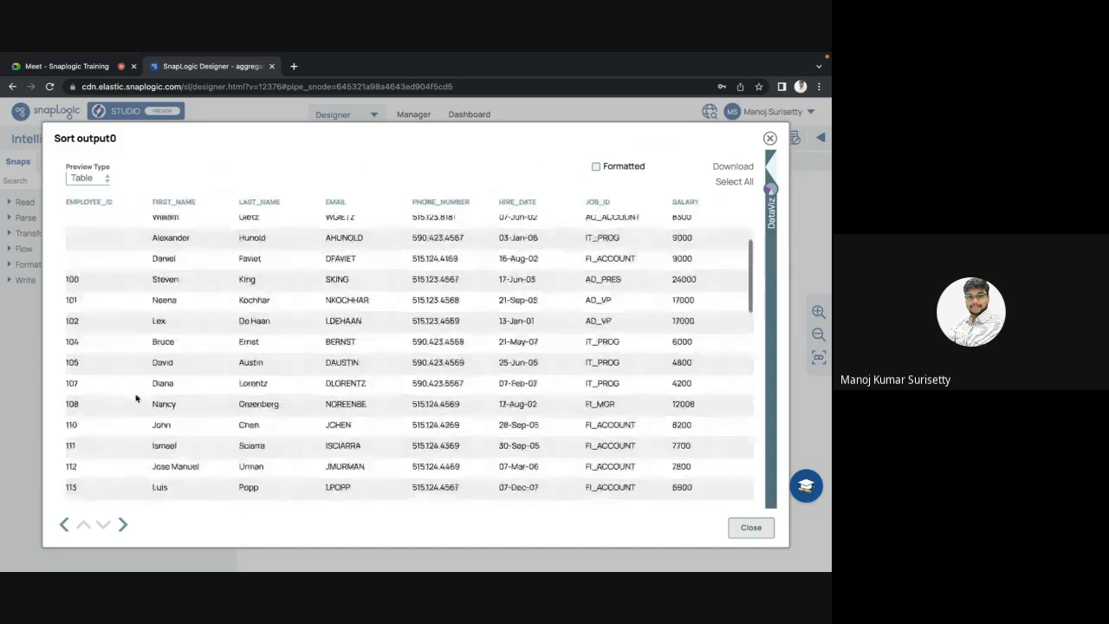
pyautogui.click(748, 529)
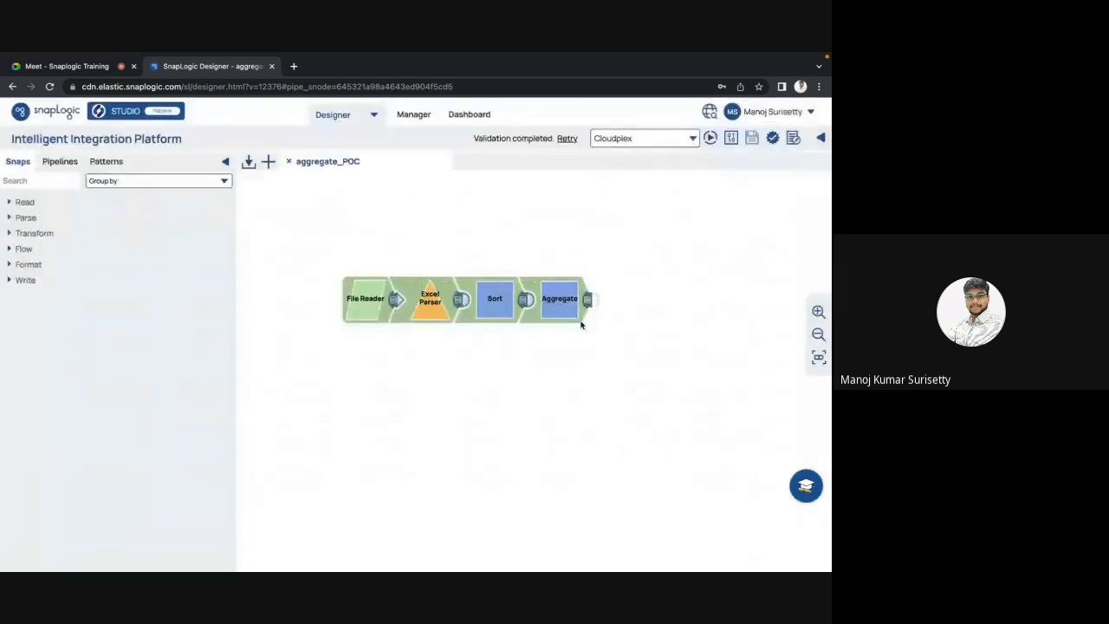
pyautogui.click(591, 302)
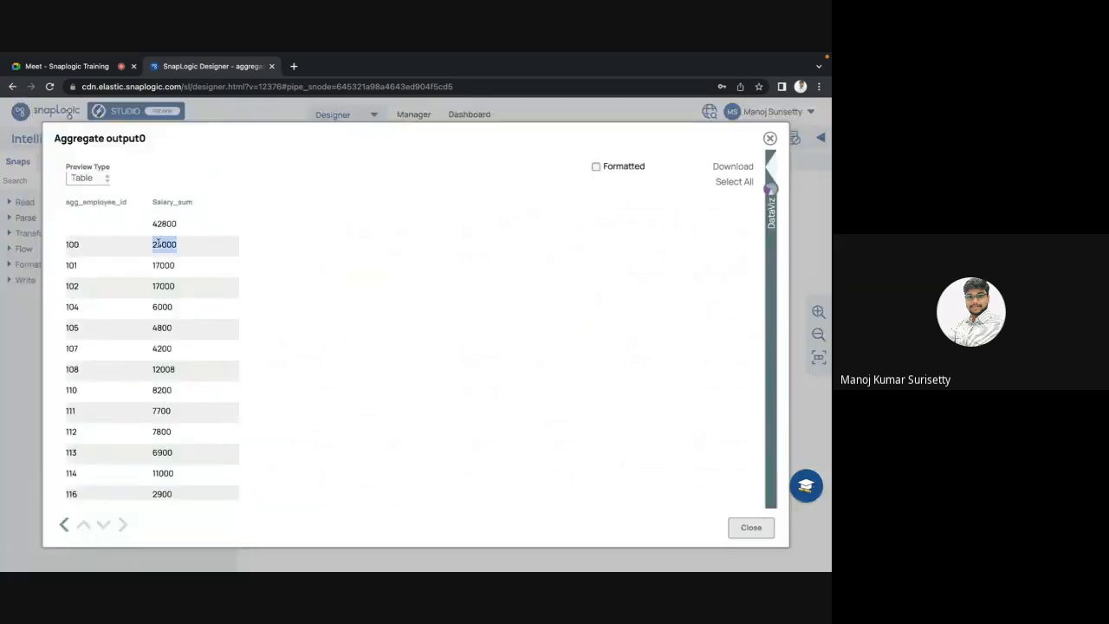
pyautogui.doubleClick(164, 244)
pyautogui.scroll(-1, 287, 263)
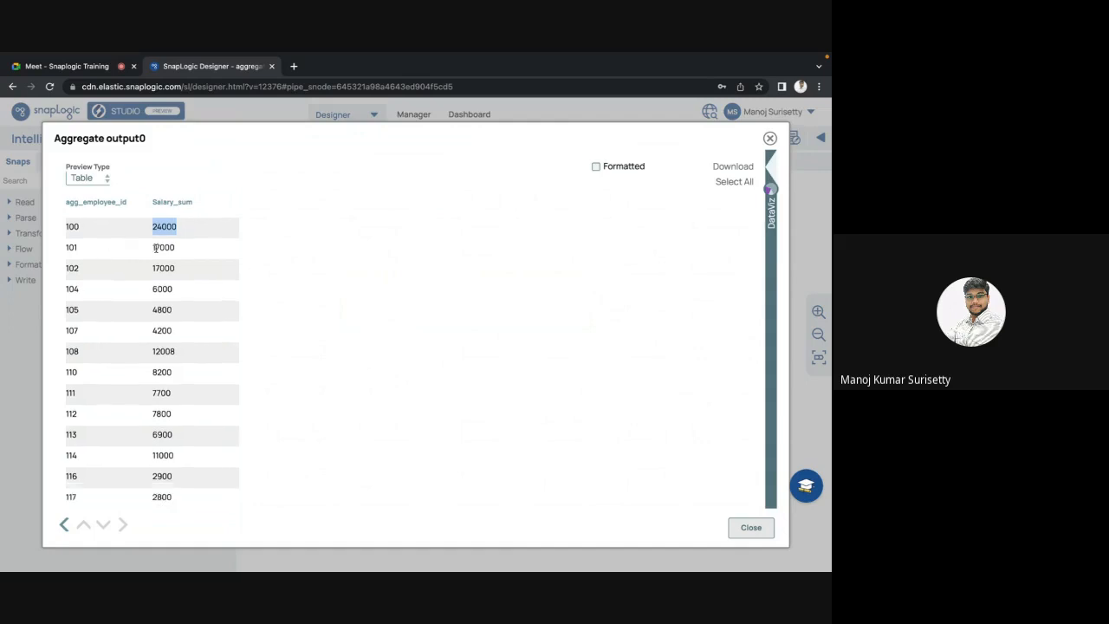
pyautogui.scroll(-5, 262, 293)
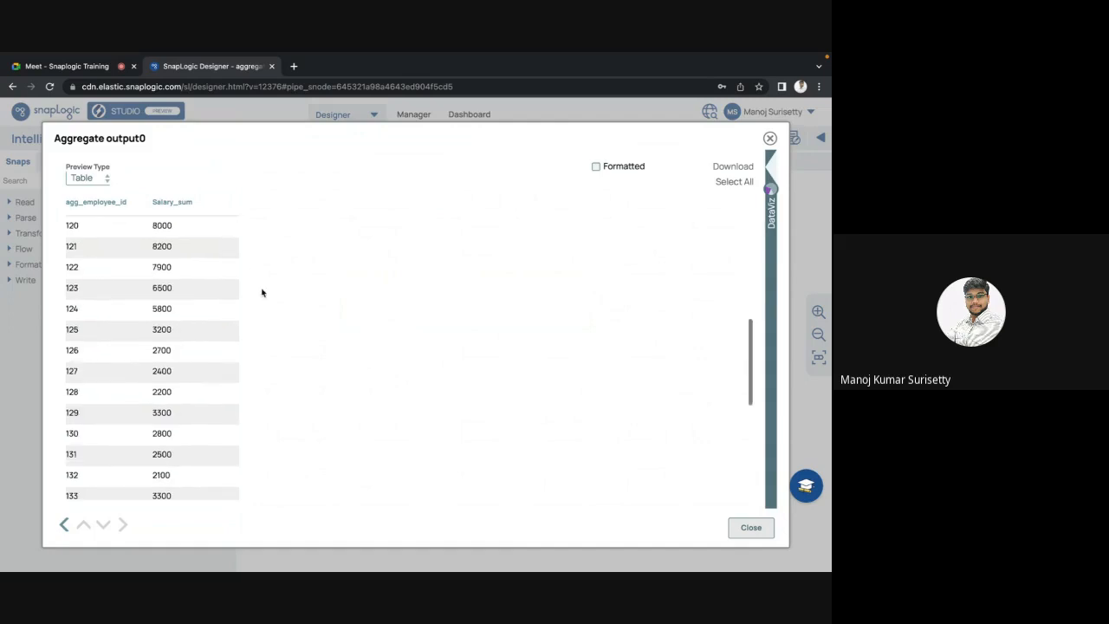
pyautogui.scroll(-5, 262, 293)
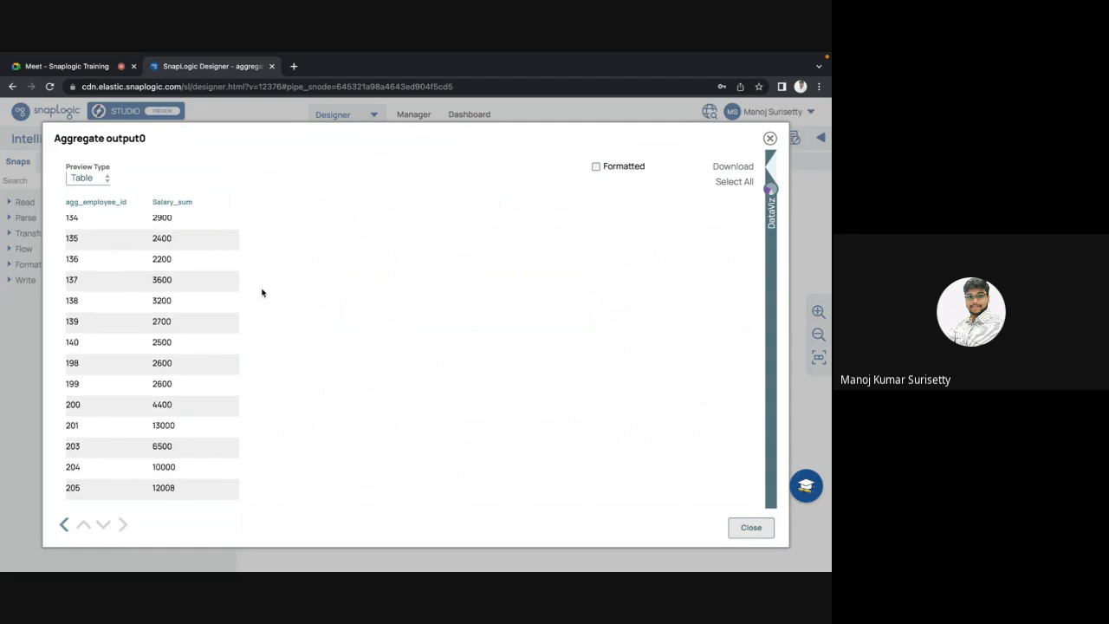
pyautogui.scroll(10, 262, 293)
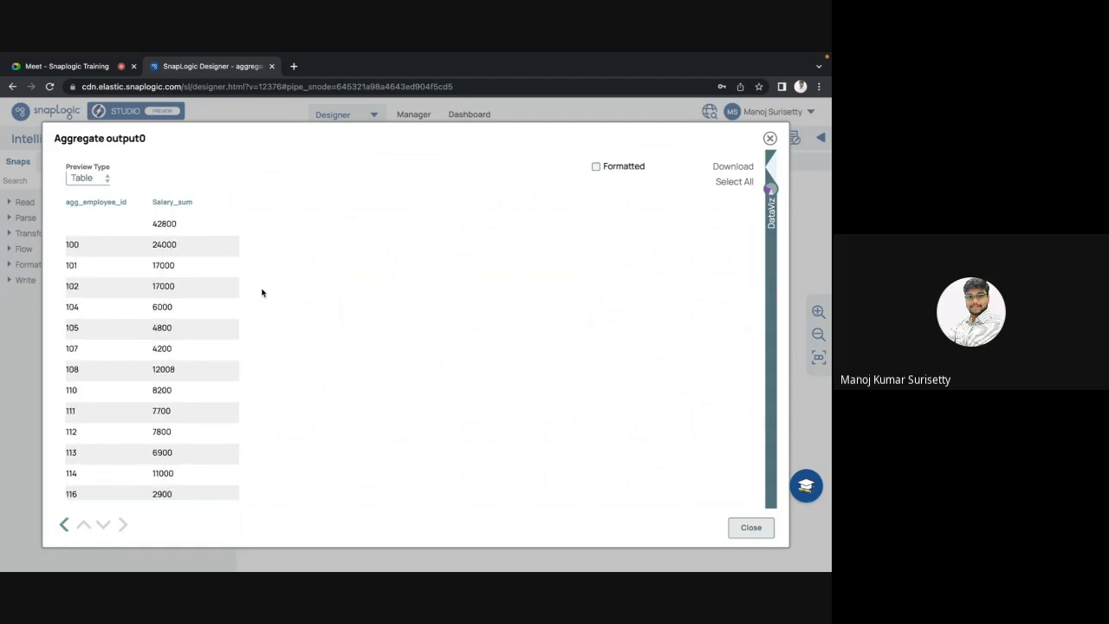
pyautogui.doubleClick(168, 225)
pyautogui.click(751, 527)
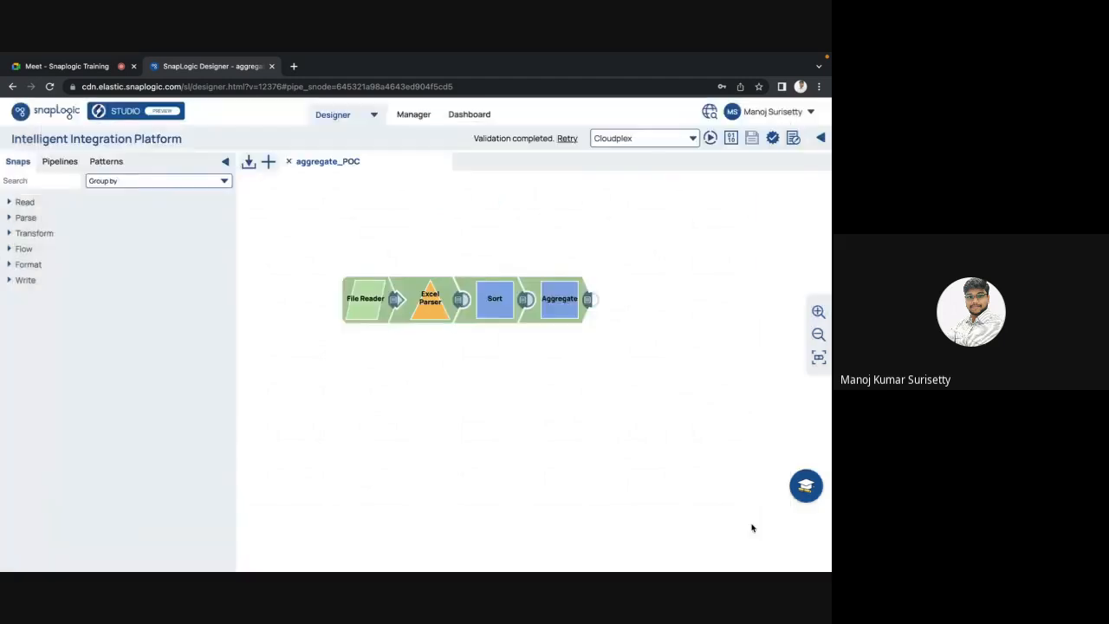
pyautogui.click(562, 300)
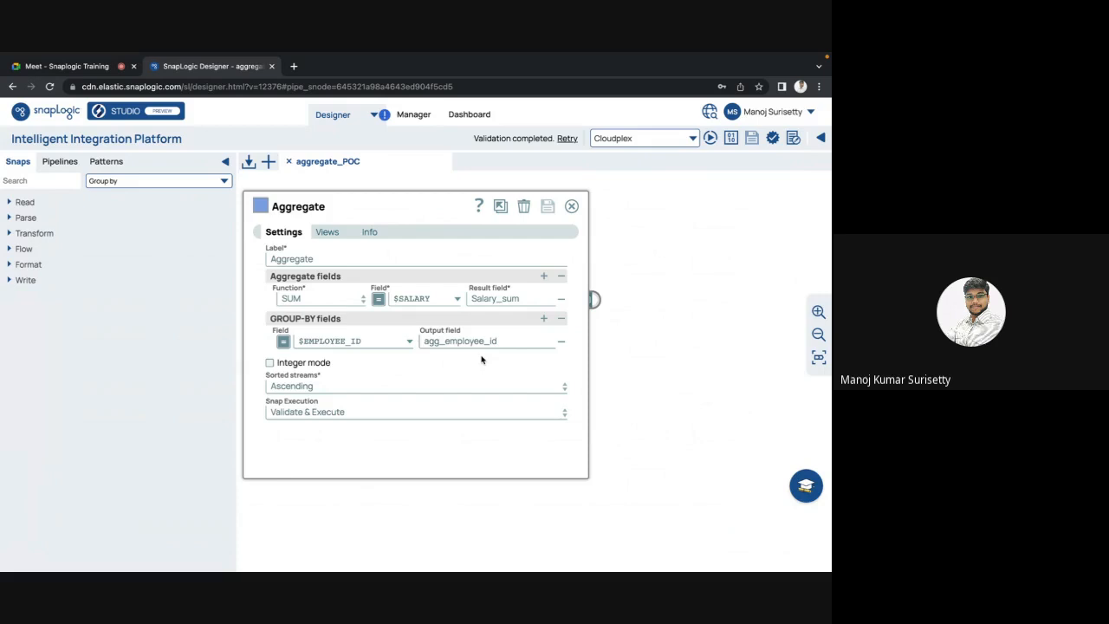
# Step: Close the Aggregate settings dialog to return to the aggregate_POC canvas
pyautogui.click(572, 206)
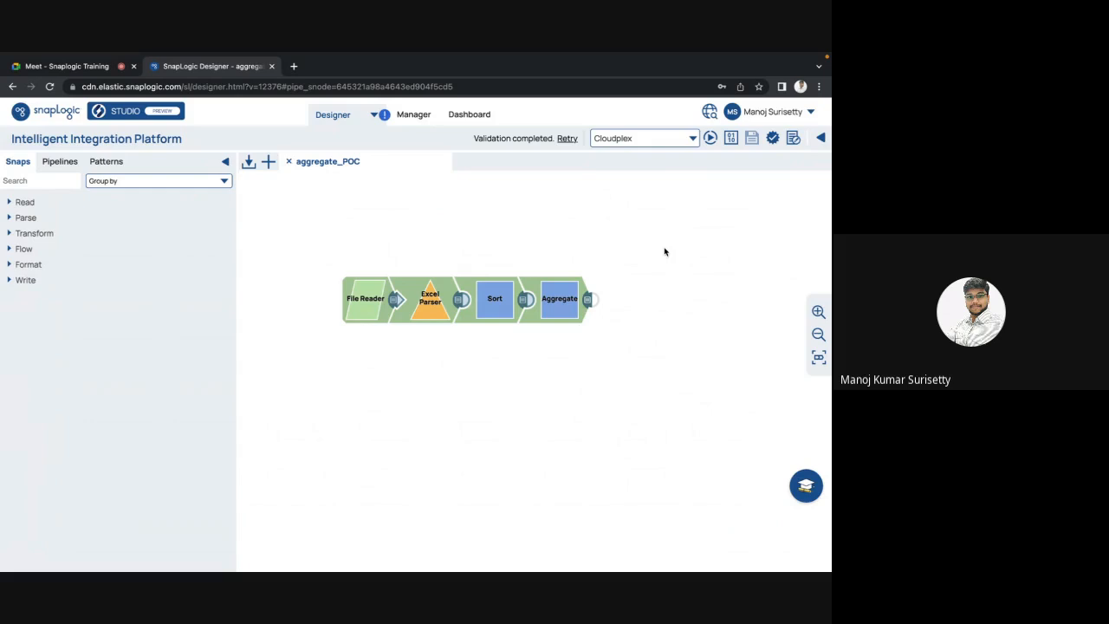
# Step: Change the Sort snap's first sort path to $FIRST_NAME and save
pyautogui.click(526, 300)
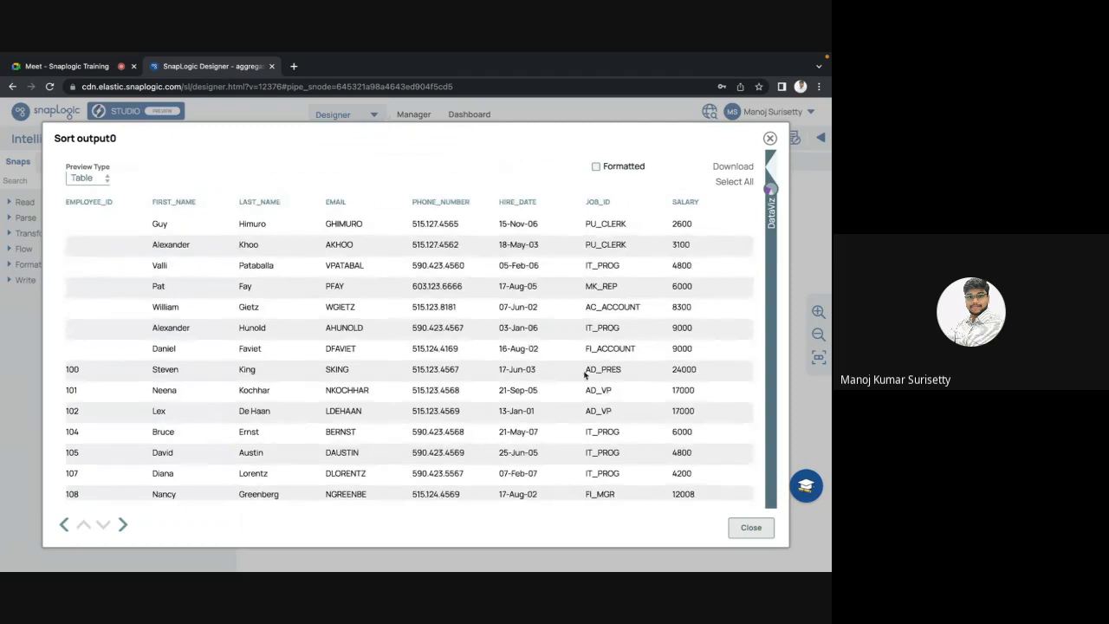
pyautogui.click(751, 527)
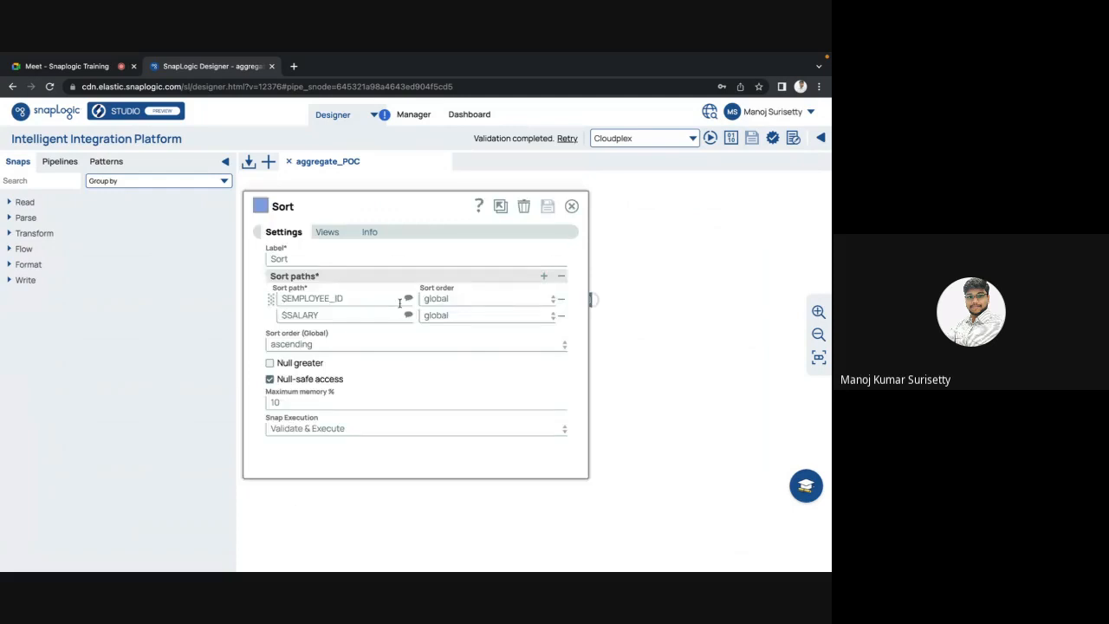
pyautogui.click(408, 298)
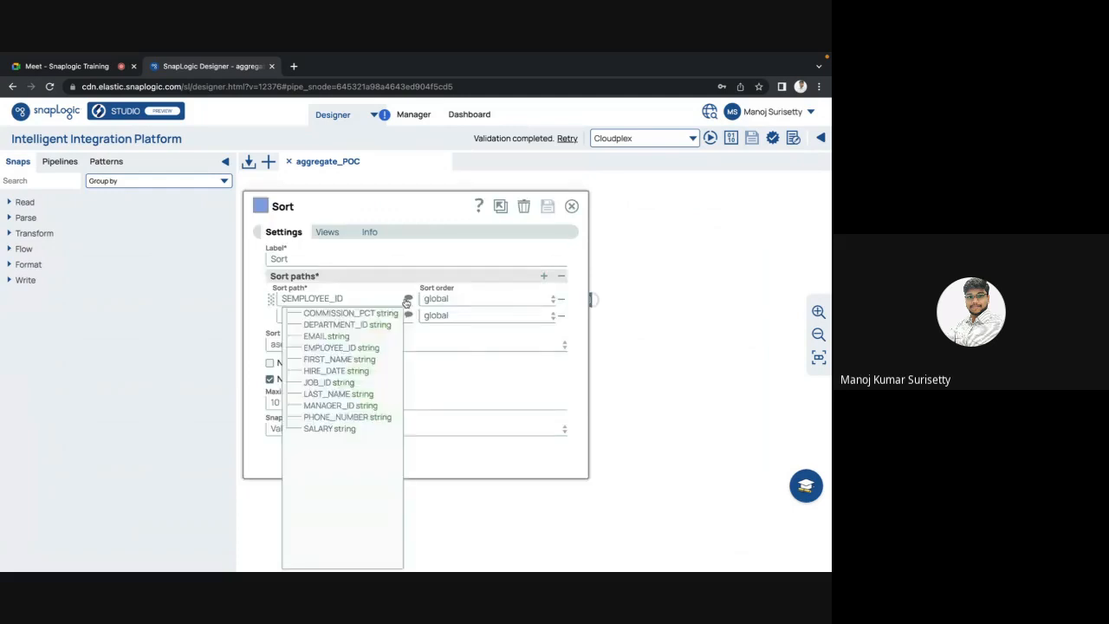
pyautogui.click(351, 359)
pyautogui.click(546, 213)
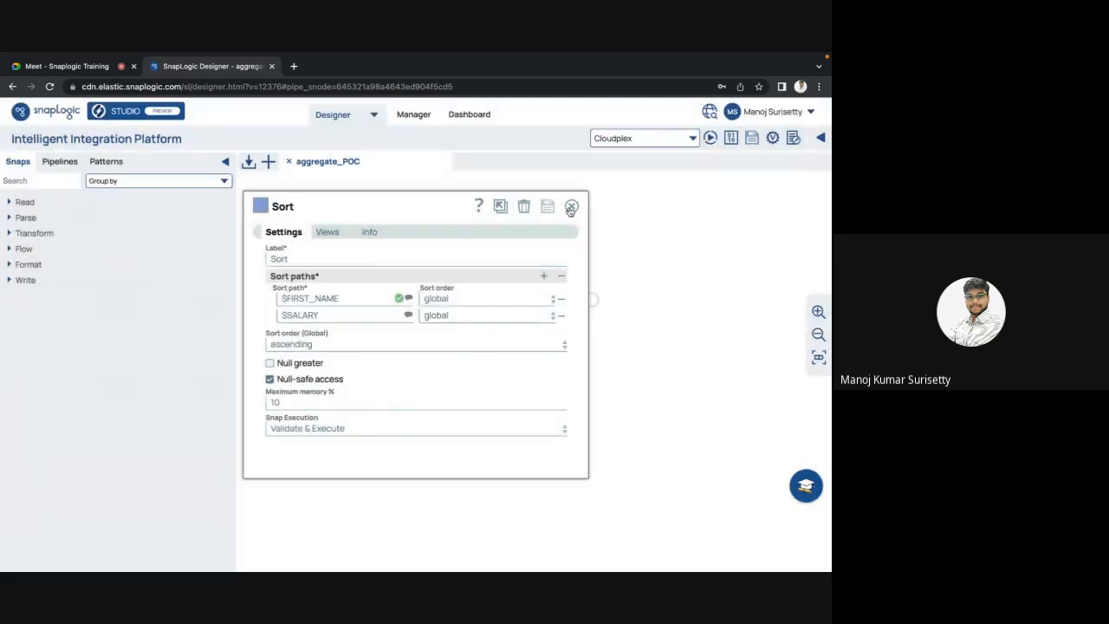
pyautogui.click(571, 208)
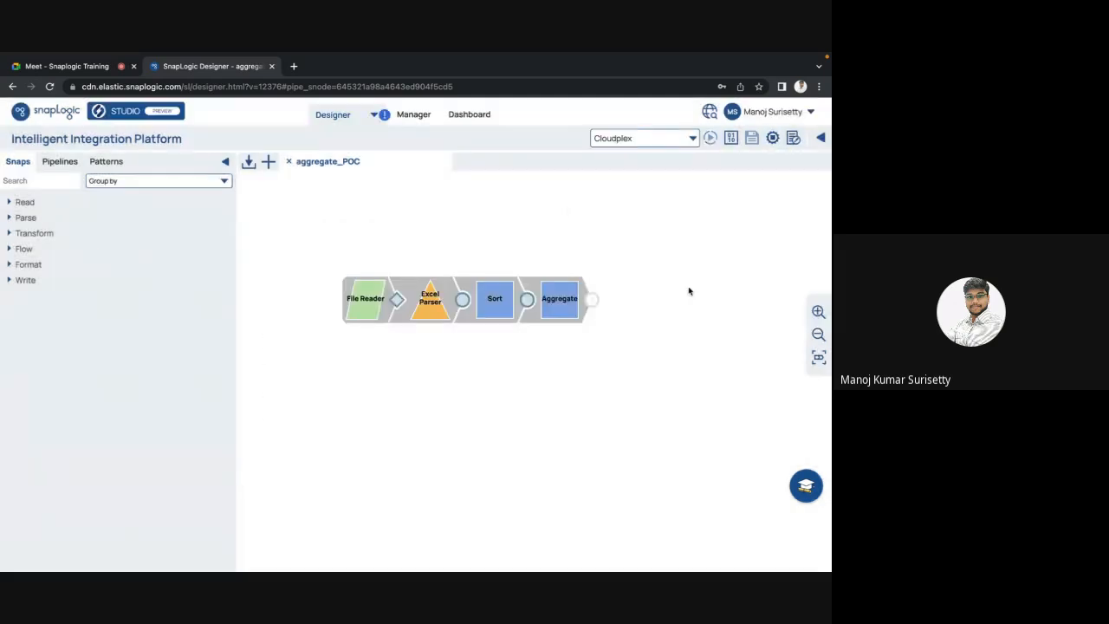
# Step: Review the Sort output rows, now ordered by first name
pyautogui.click(526, 304)
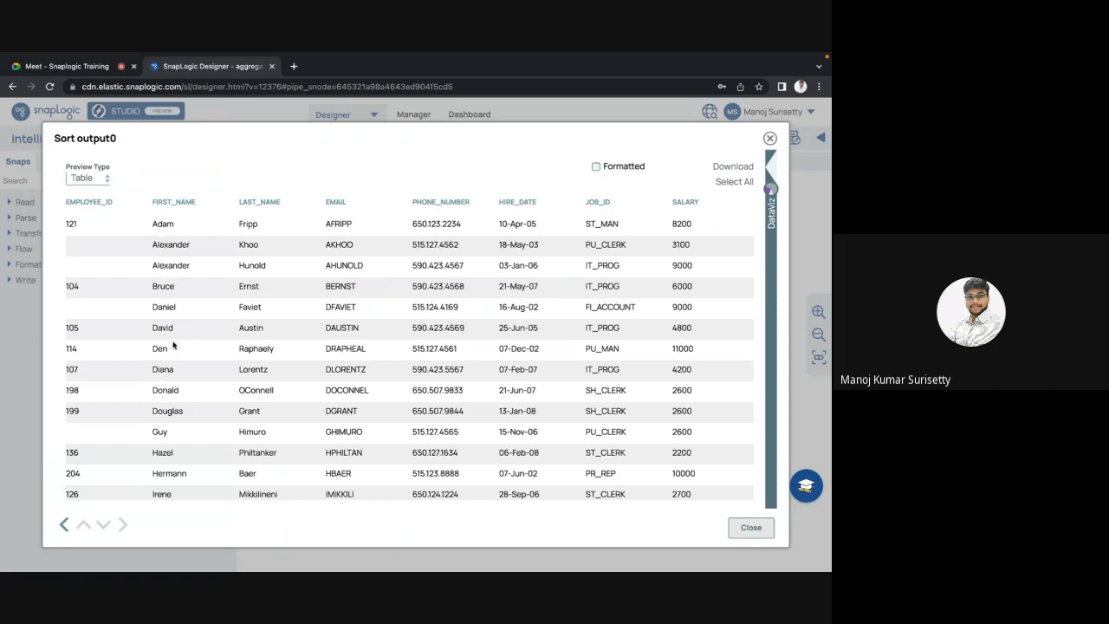
pyautogui.scroll(-1, 180, 425)
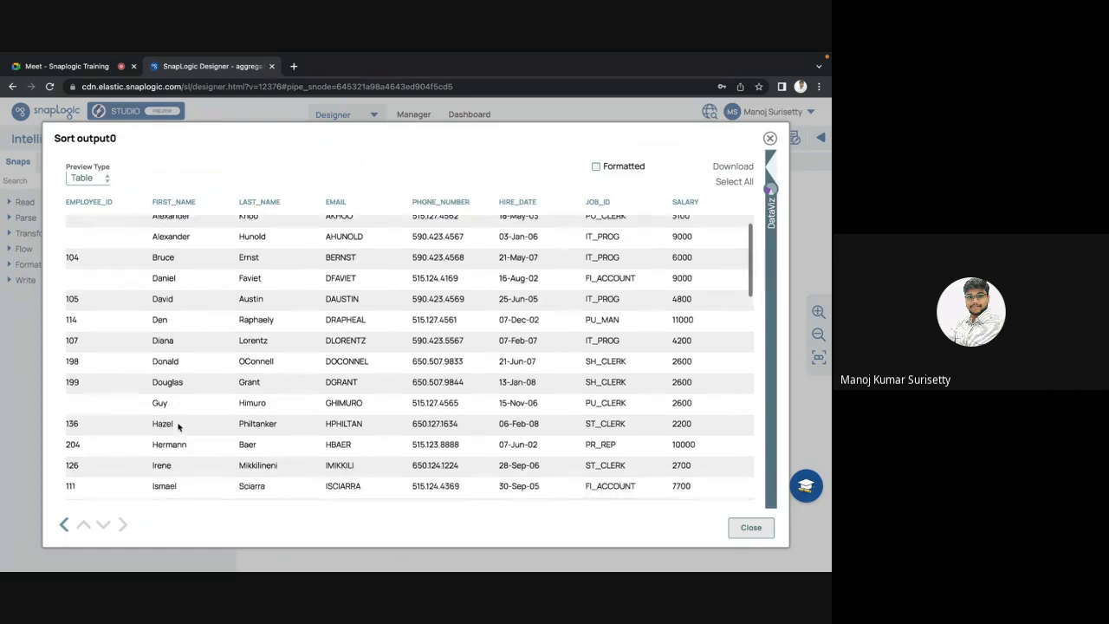
pyautogui.scroll(-6, 179, 425)
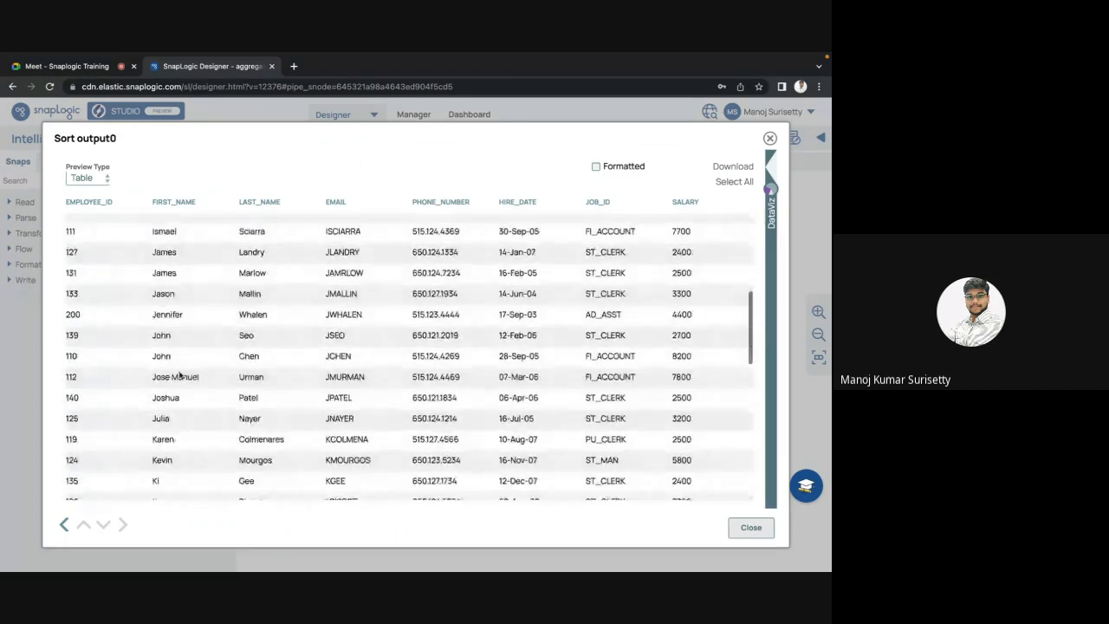
pyautogui.click(745, 526)
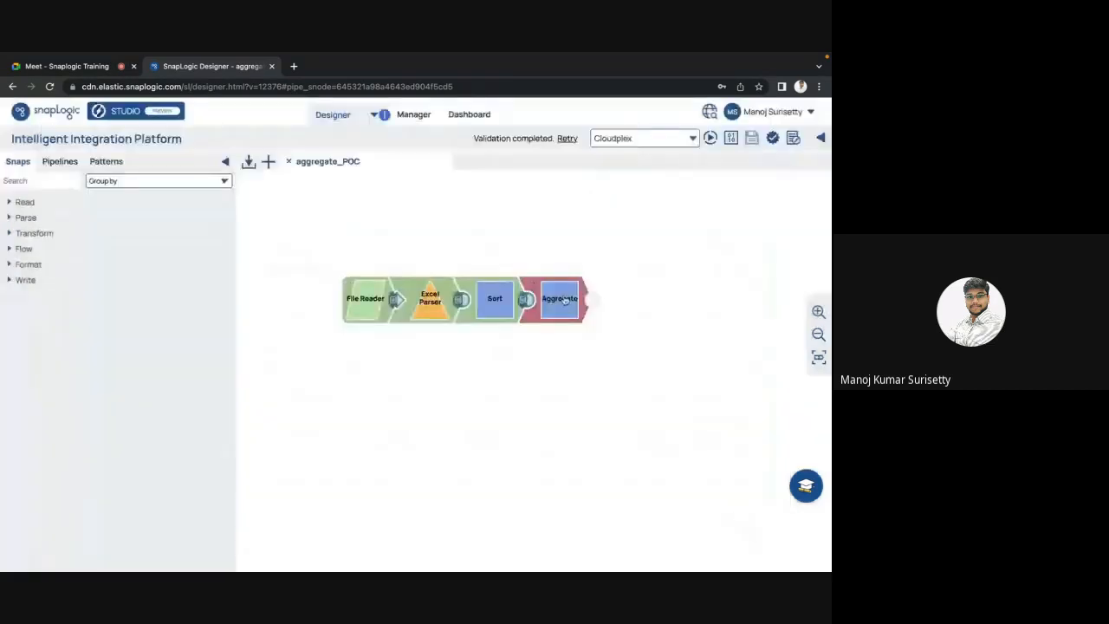
# Step: Replace $EMPLOYEE_ID with $FIRST_NAME as the Aggregate group-by and rename its output agg_employee_name, then save
pyautogui.click(564, 299)
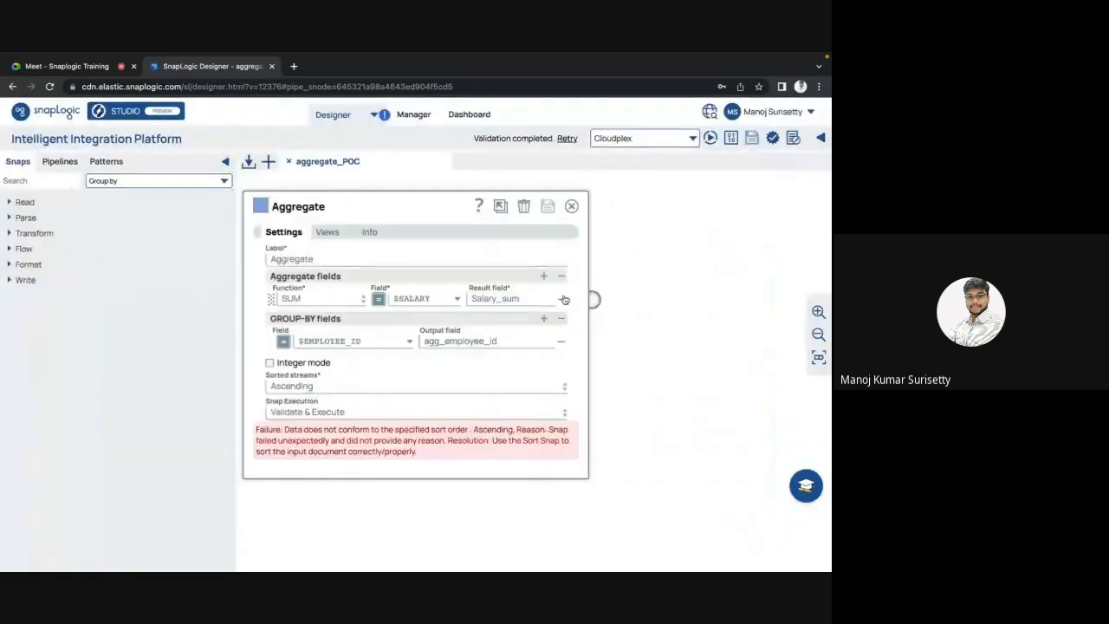
pyautogui.click(408, 340)
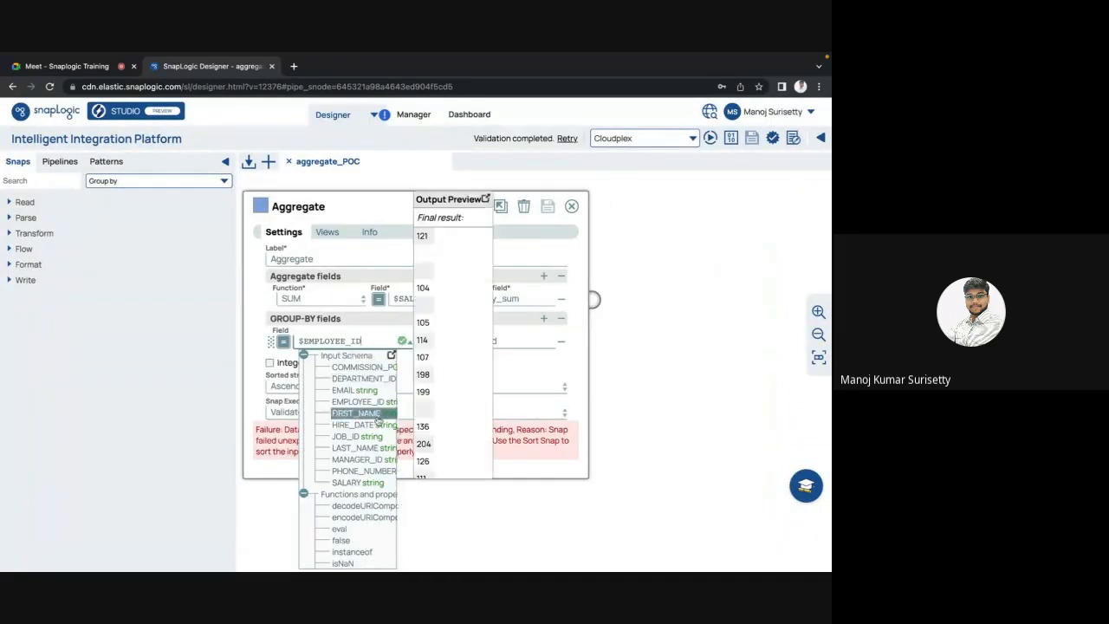
pyautogui.click(364, 414)
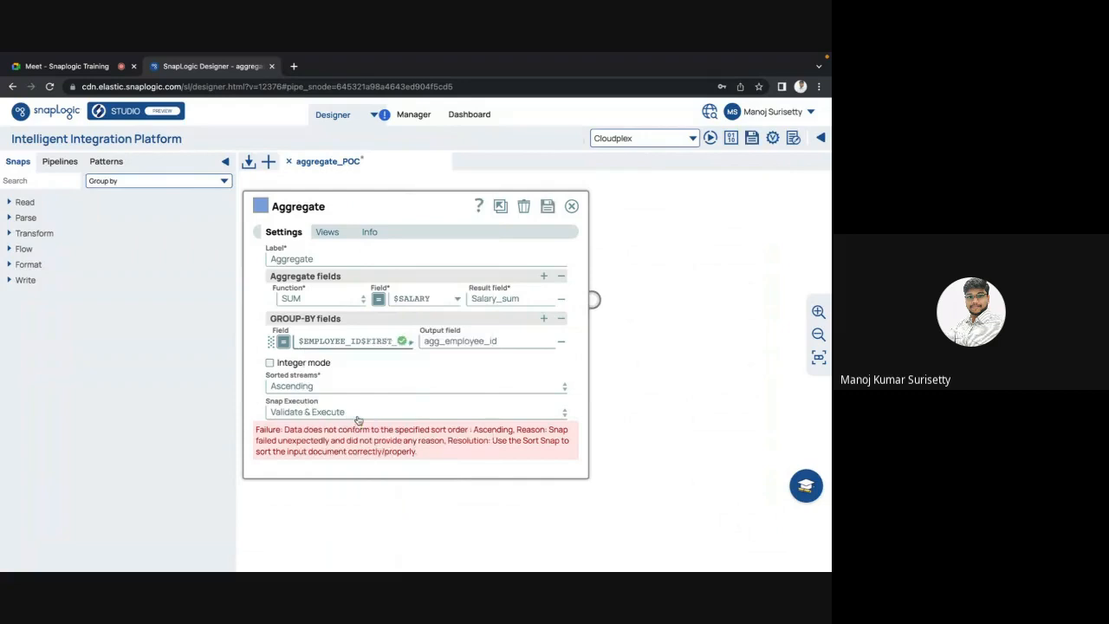
pyautogui.click(442, 340)
pyautogui.click(444, 341)
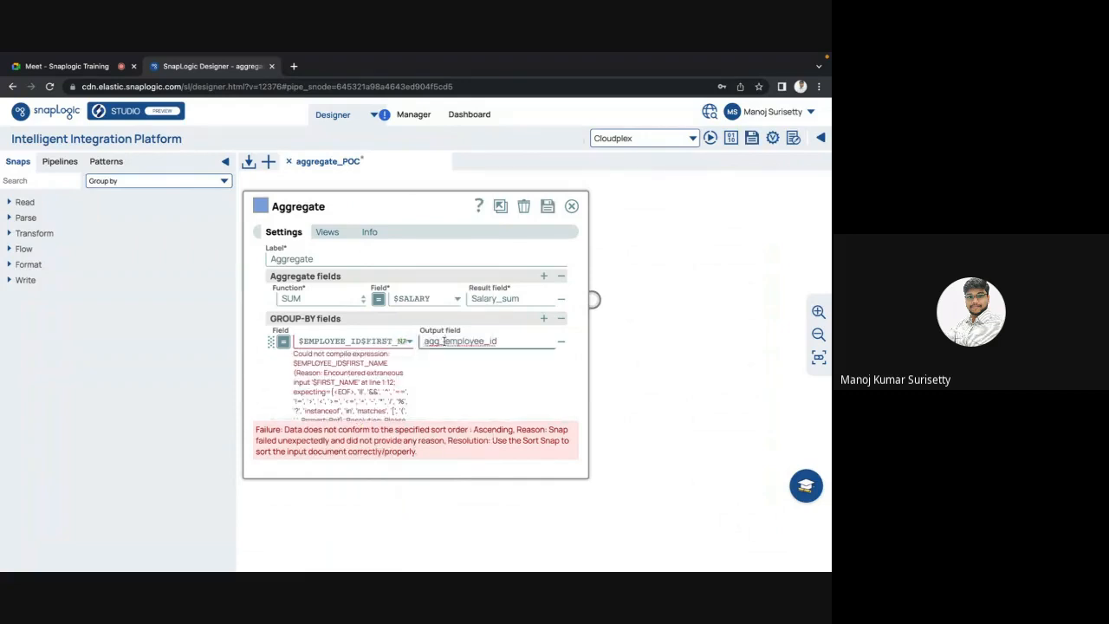
pyautogui.moveTo(363, 341); pyautogui.dragTo(297, 343)
pyautogui.press('BackSpace')
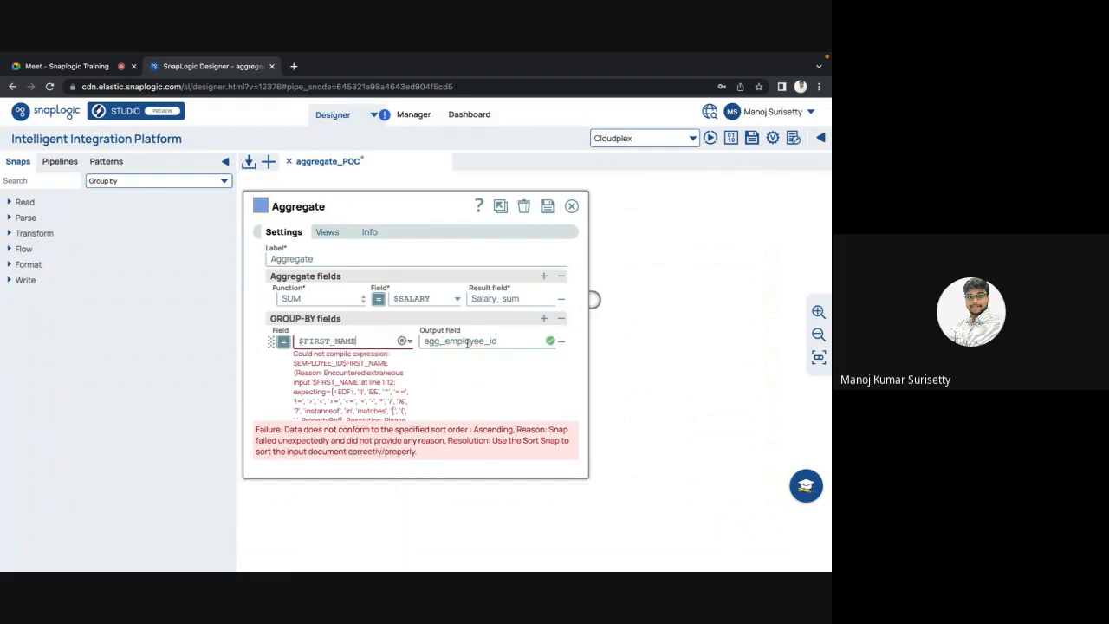
pyautogui.moveTo(508, 344); pyautogui.dragTo(493, 342)
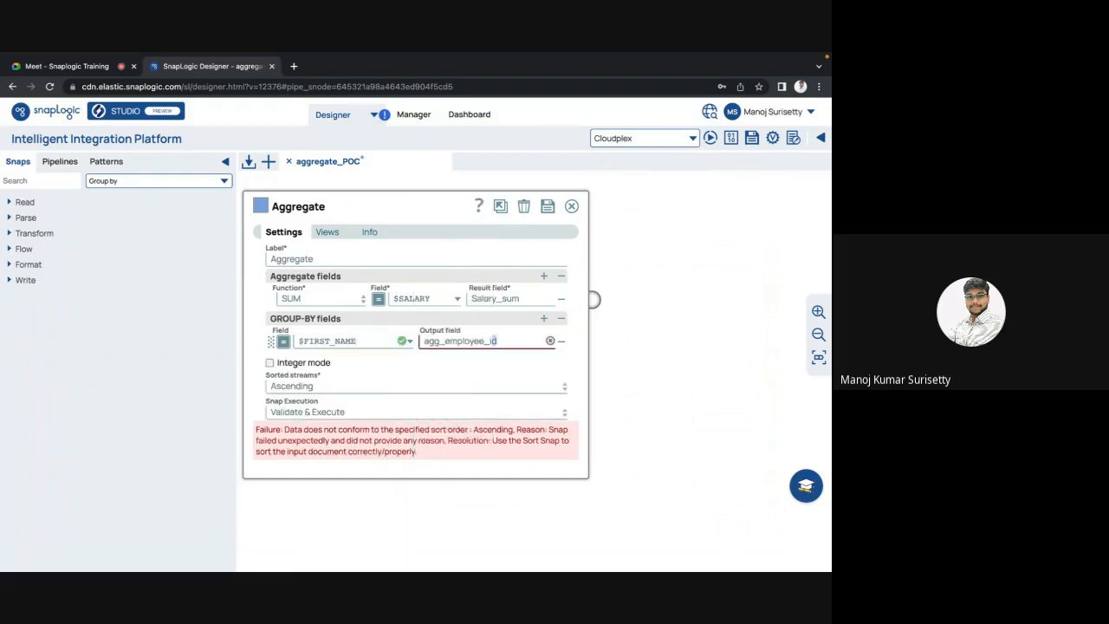
pyautogui.write('name')
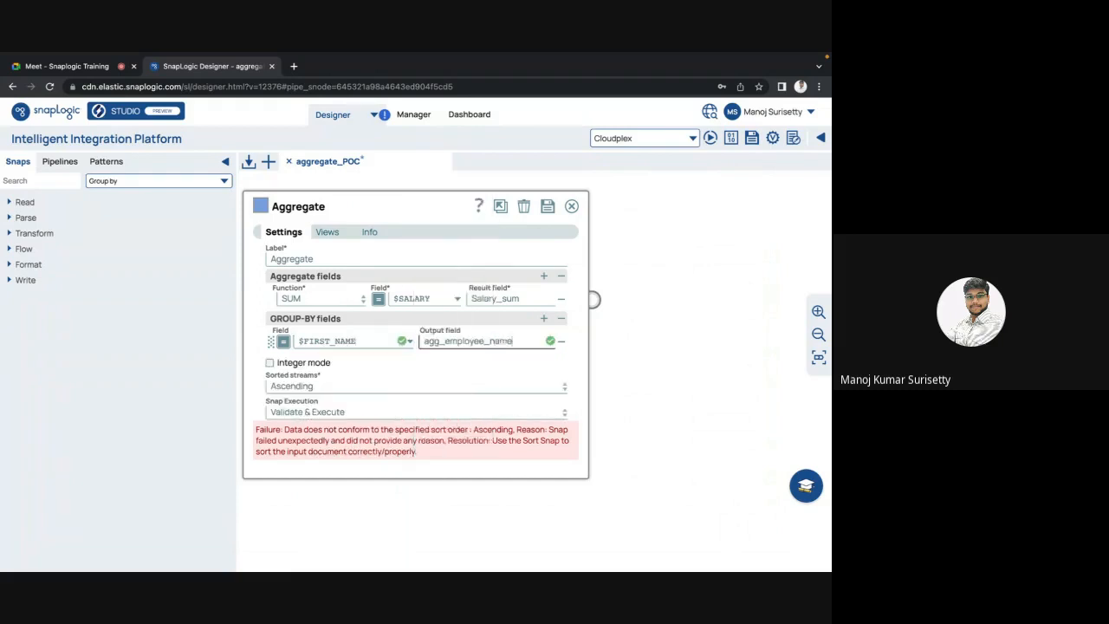
pyautogui.click(368, 364)
pyautogui.press('Escape')
pyautogui.click(523, 385)
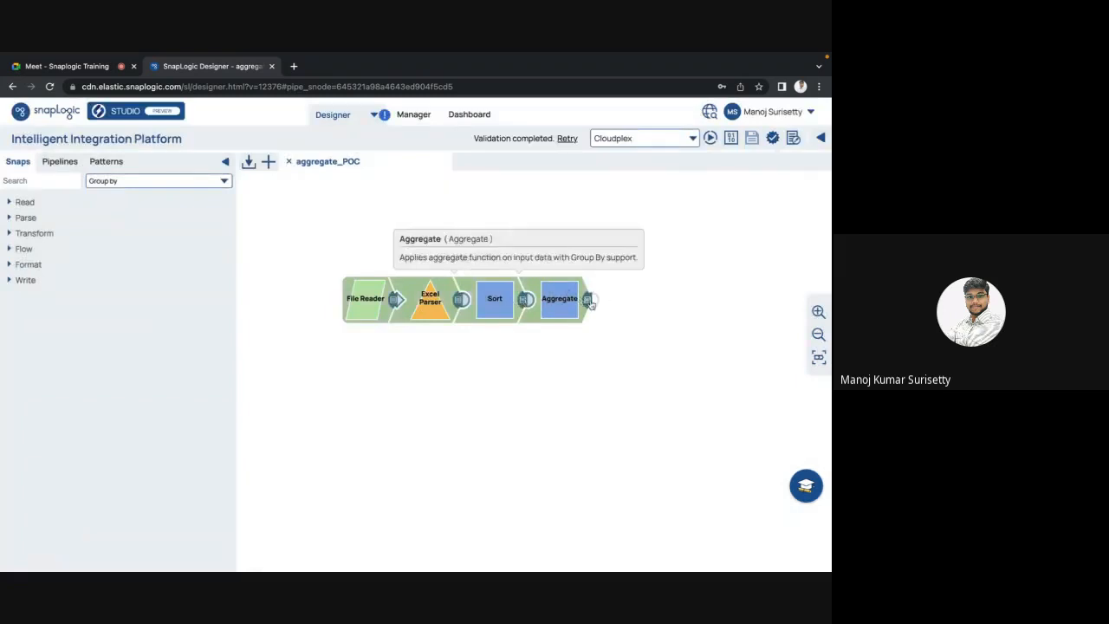
# Step: Check the Aggregate output sums: Adam at 8200 and Alexander at 12100
pyautogui.click(587, 300)
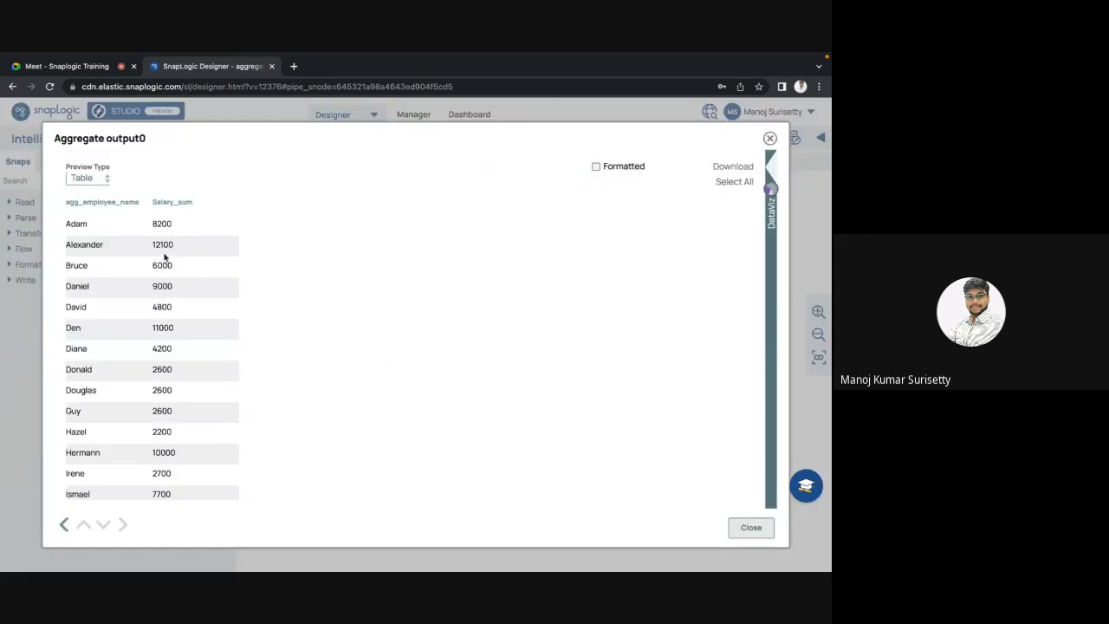
pyautogui.doubleClick(81, 227)
pyautogui.doubleClick(160, 222)
pyautogui.doubleClick(87, 245)
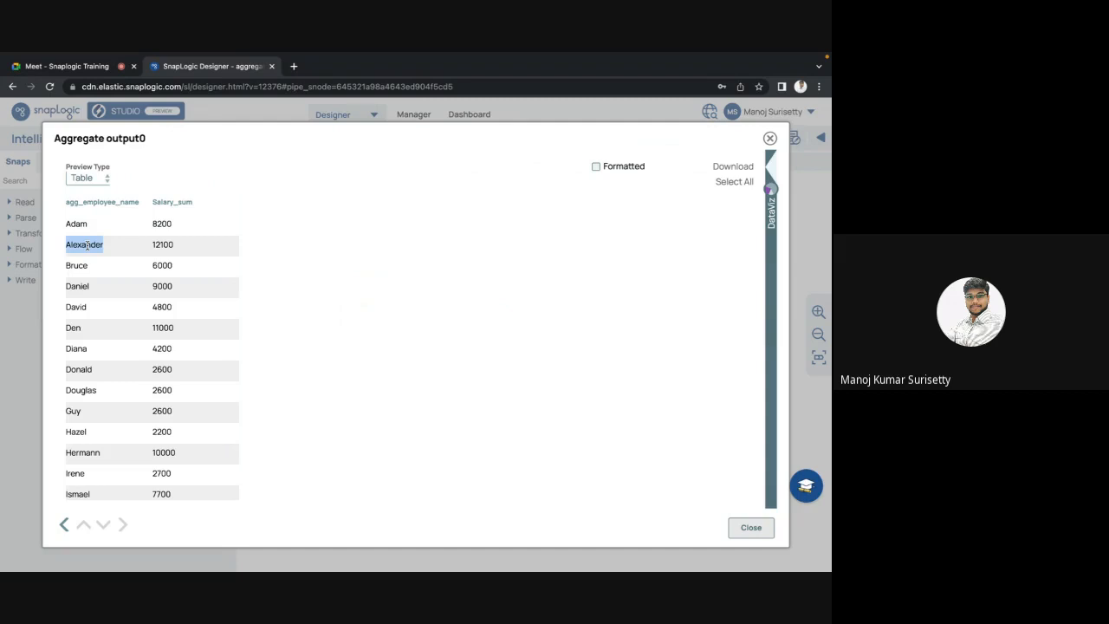
pyautogui.doubleClick(165, 246)
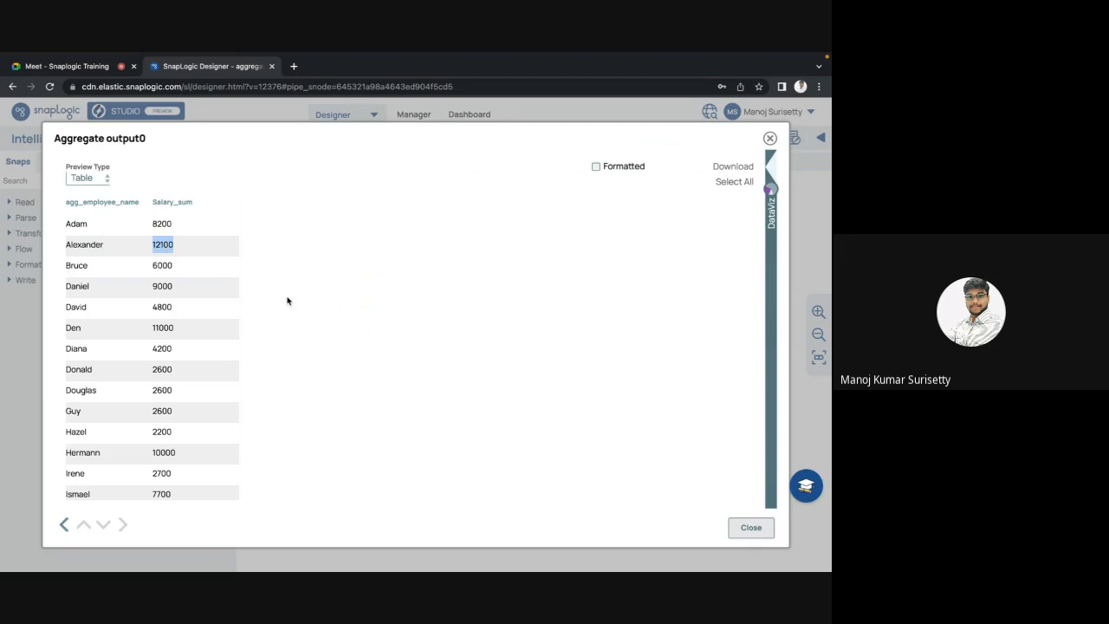
pyautogui.doubleClick(94, 244)
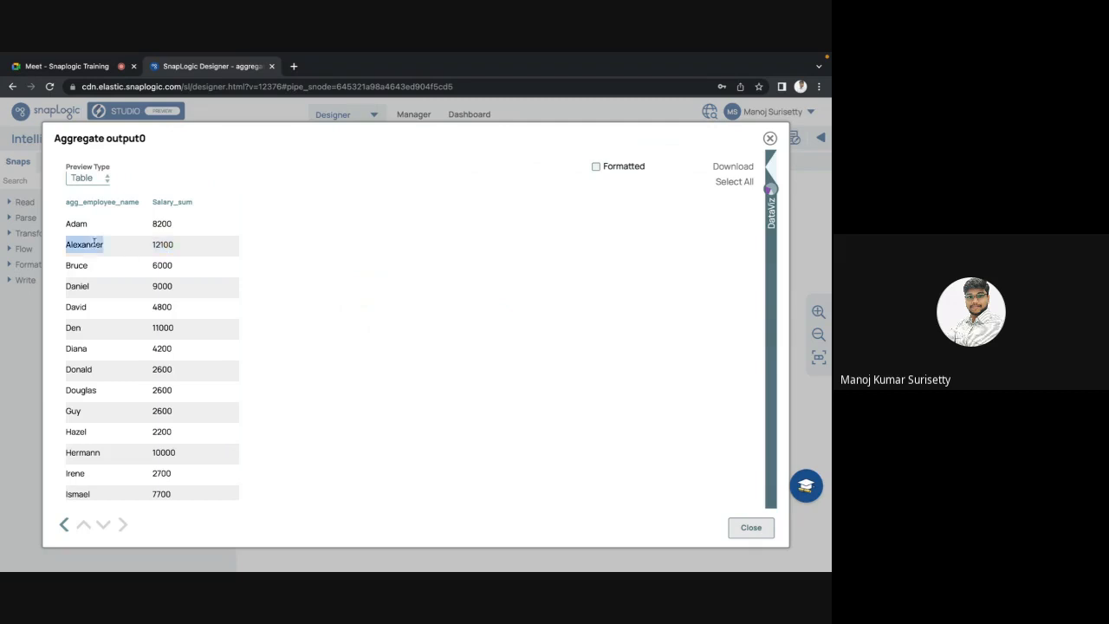
pyautogui.click(749, 528)
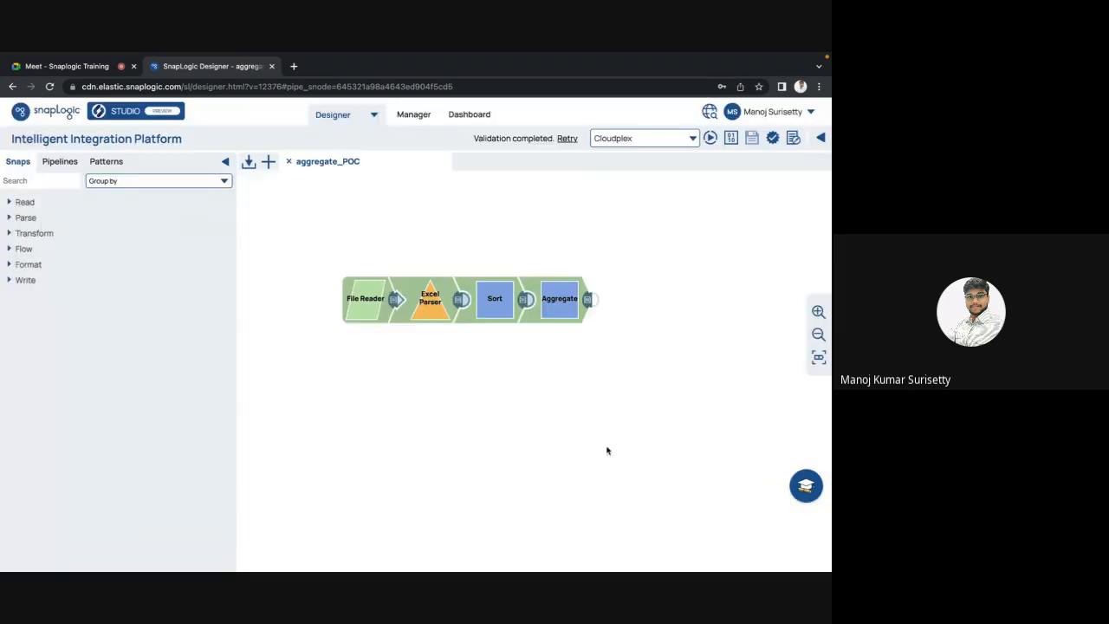
# Step: Compare Alexander's two sorted rows with his 12100 sum, then locate Hermann in the Aggregate results
pyautogui.click(524, 301)
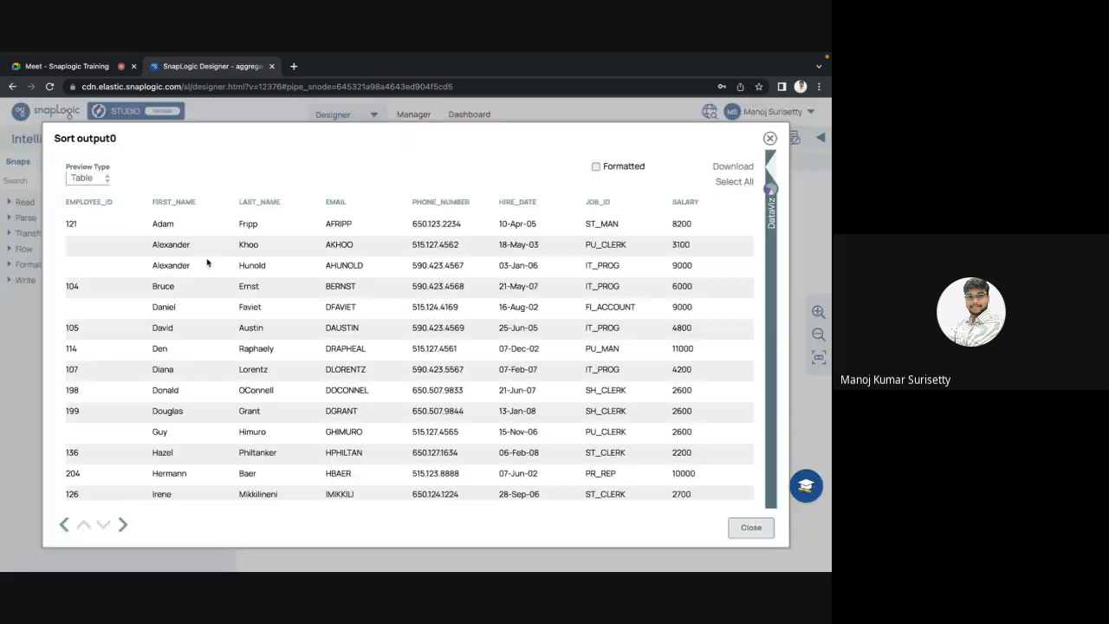
pyautogui.moveTo(172, 245); pyautogui.dragTo(173, 264)
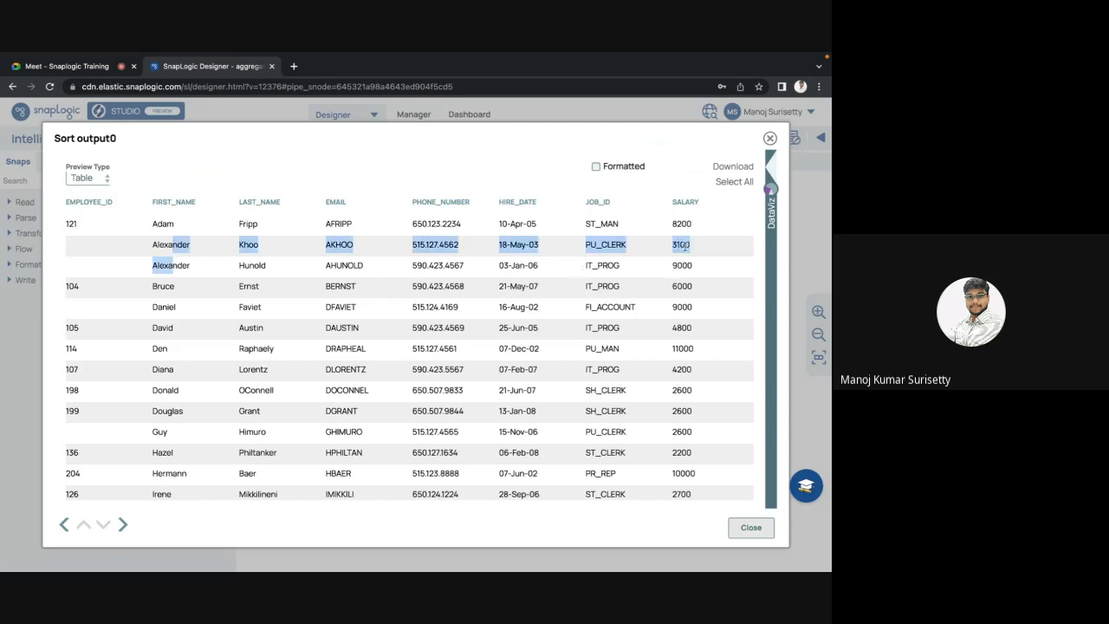
pyautogui.press('Escape')
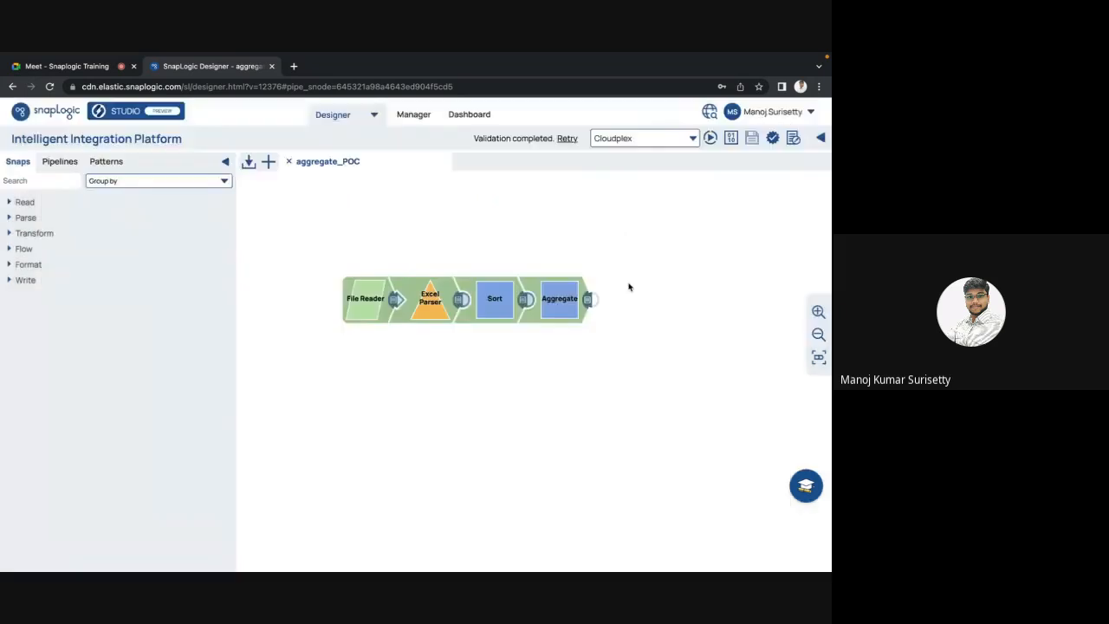
pyautogui.click(592, 301)
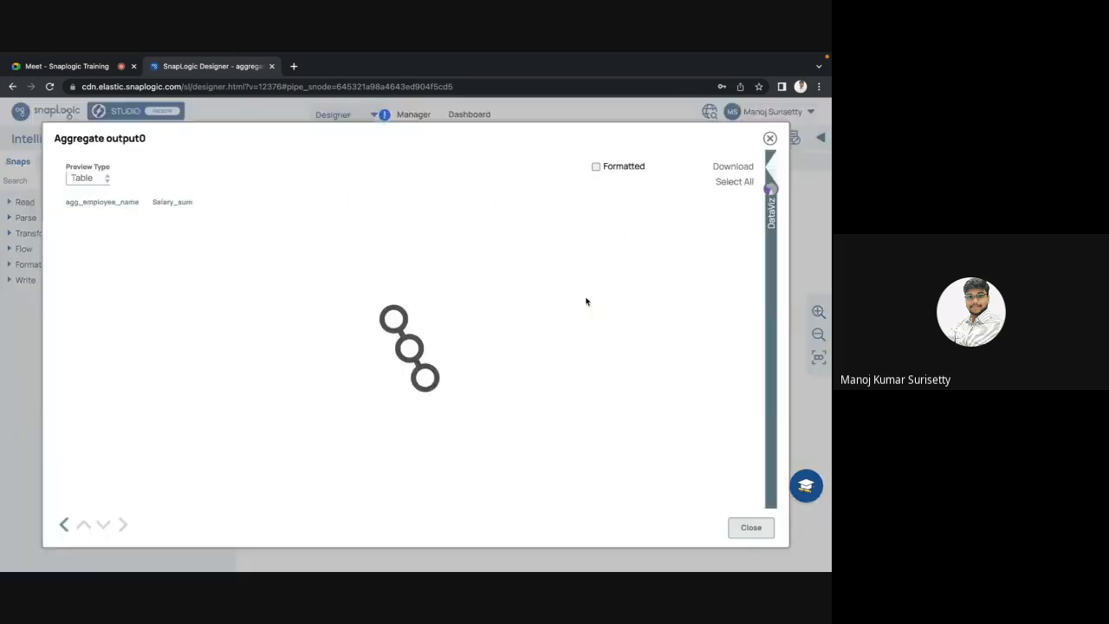
pyautogui.doubleClick(163, 245)
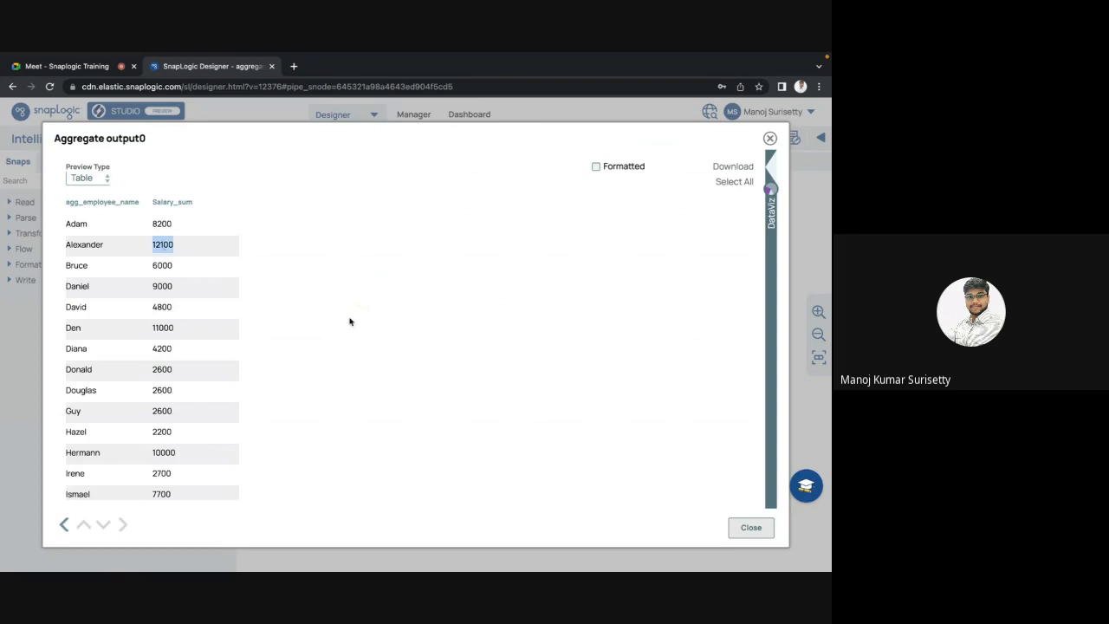
pyautogui.scroll(-1, 349, 321)
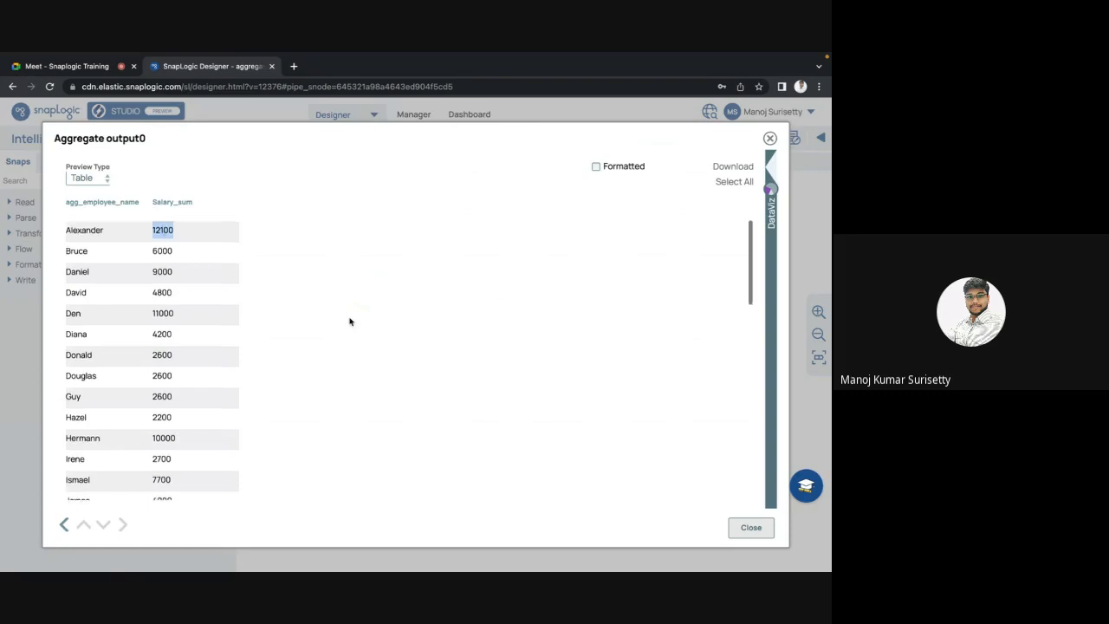
pyautogui.scroll(-1, 349, 321)
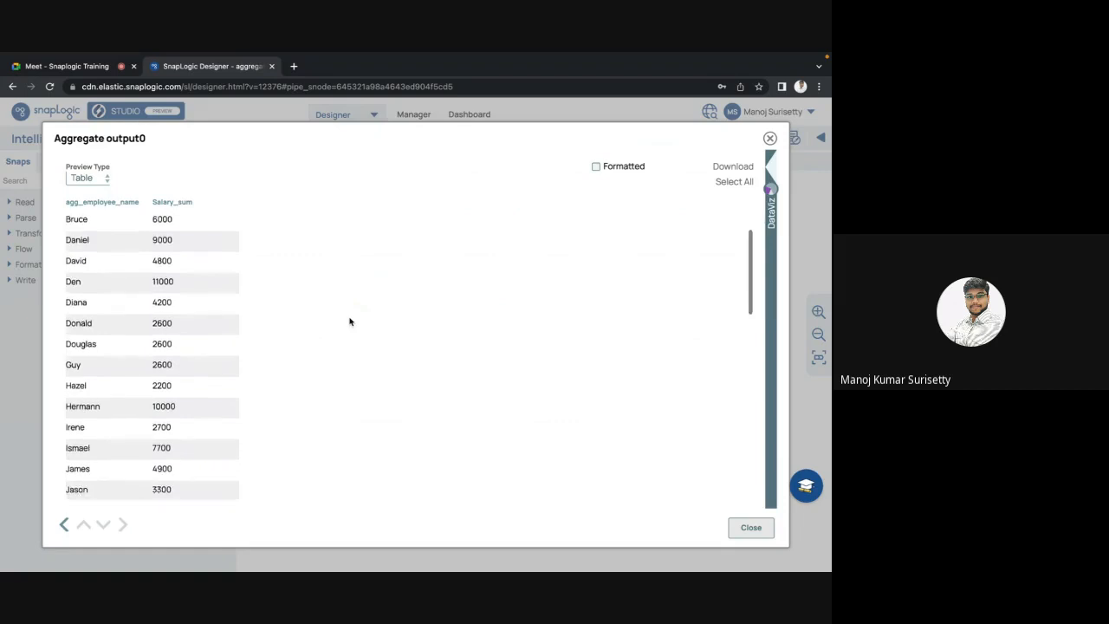
pyautogui.doubleClick(73, 406)
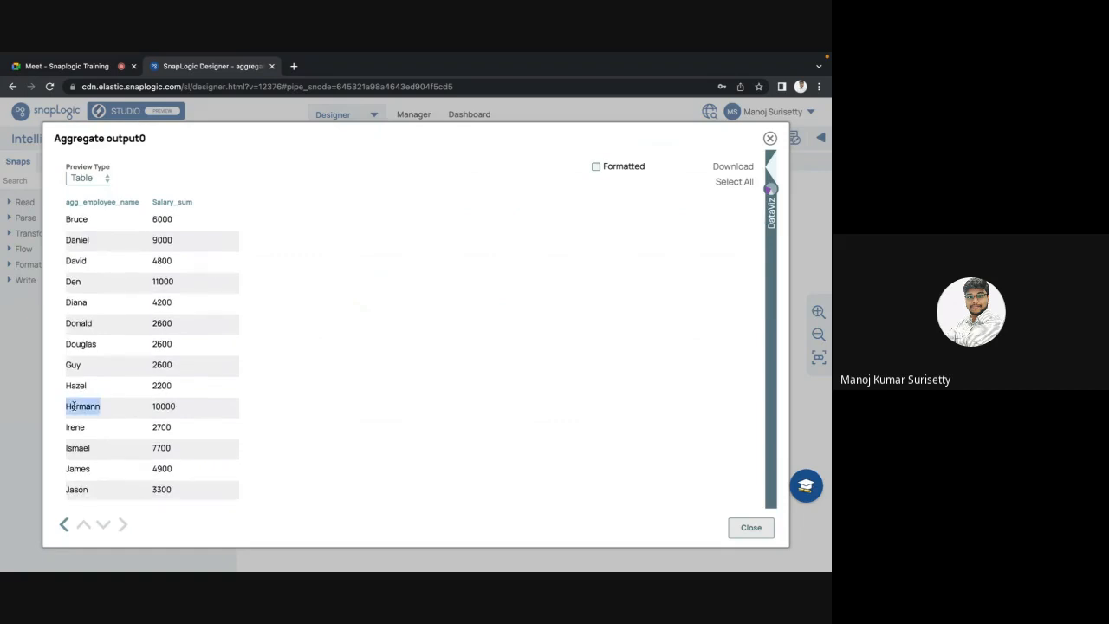
pyautogui.press('Escape')
# Step: Find James in the sorted rows and confirm his Aggregate salary sum of 4900
pyautogui.click(524, 307)
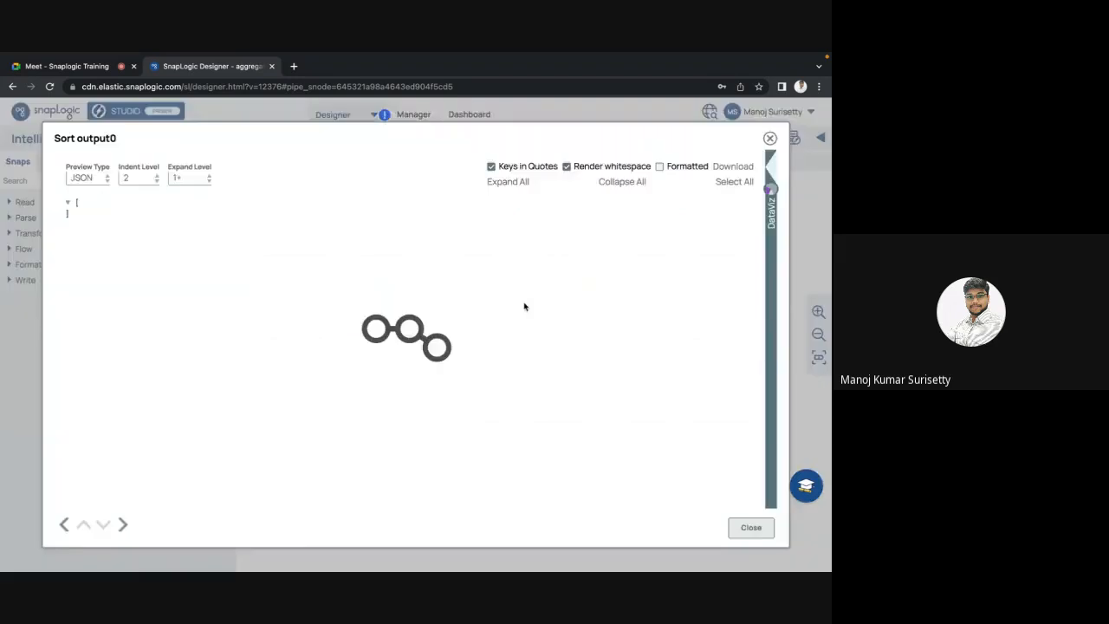
pyautogui.hotkey('ctrl', 'f')
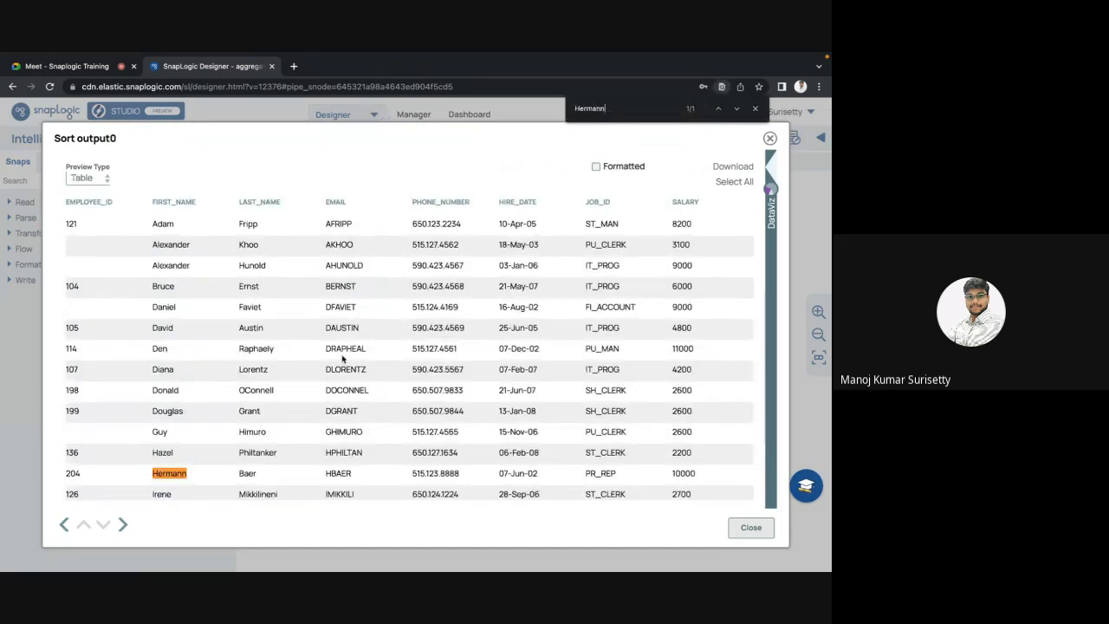
pyautogui.scroll(-3, 261, 386)
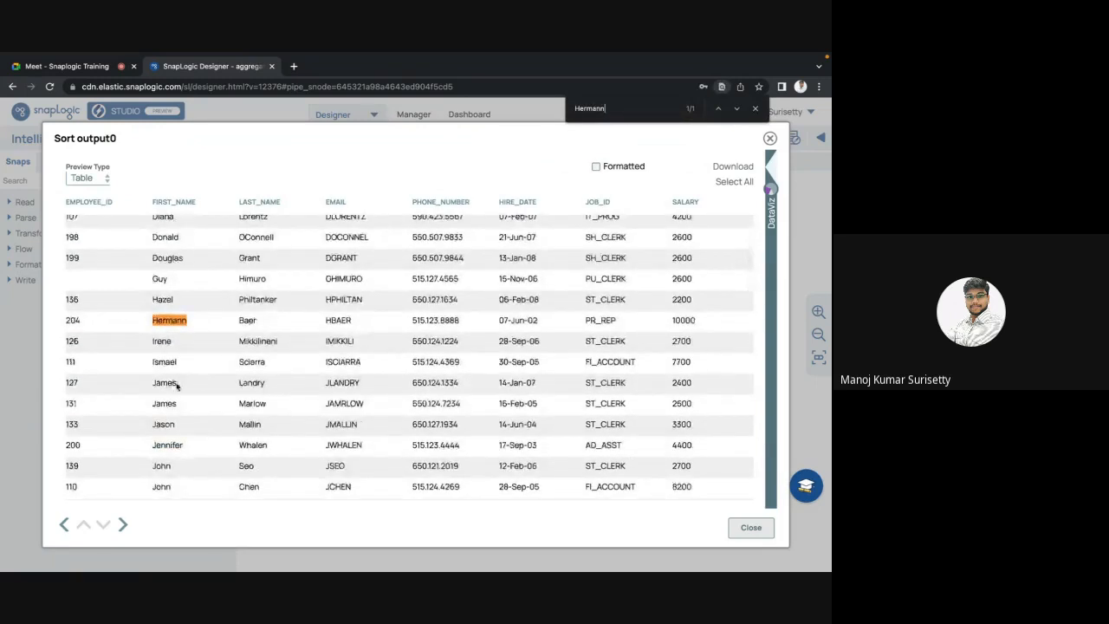
pyautogui.doubleClick(164, 383)
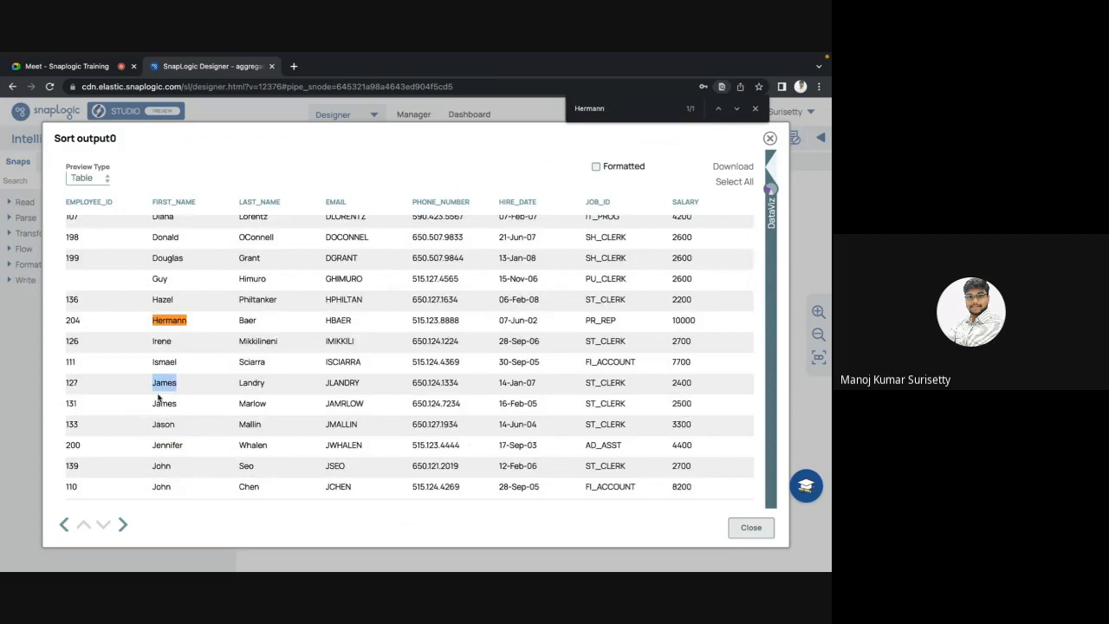
pyautogui.press('Escape')
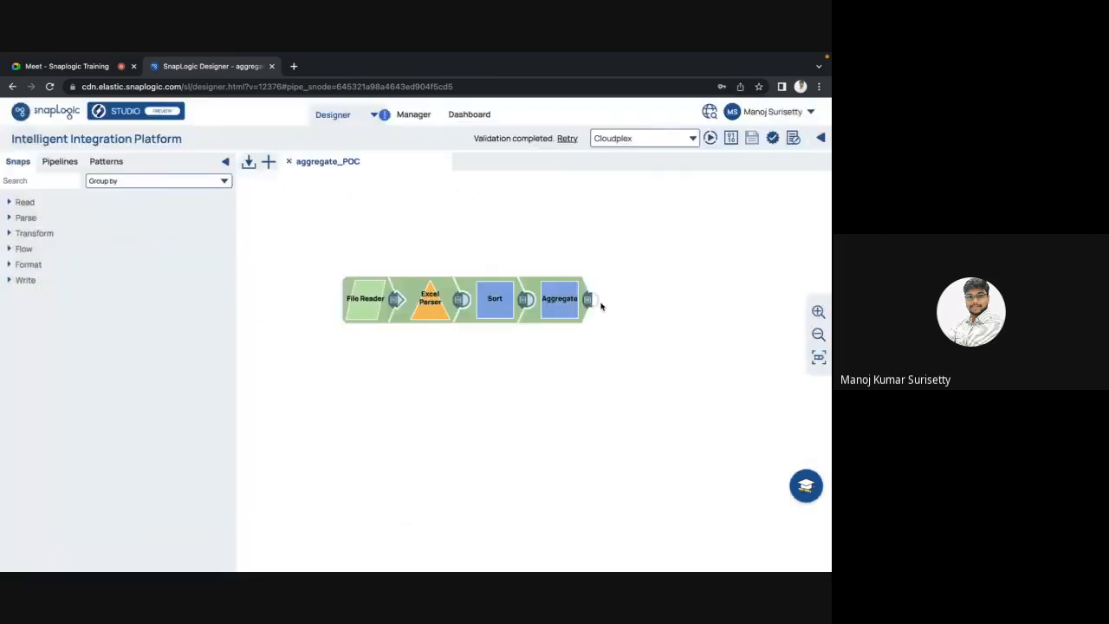
pyautogui.click(587, 300)
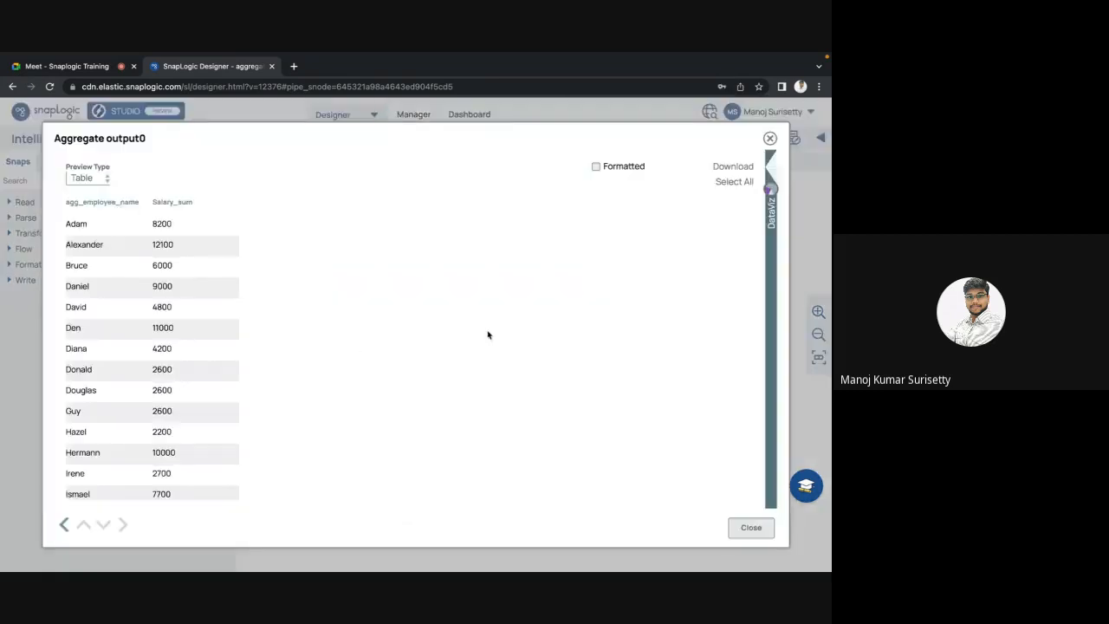
pyautogui.scroll(-3, 488, 335)
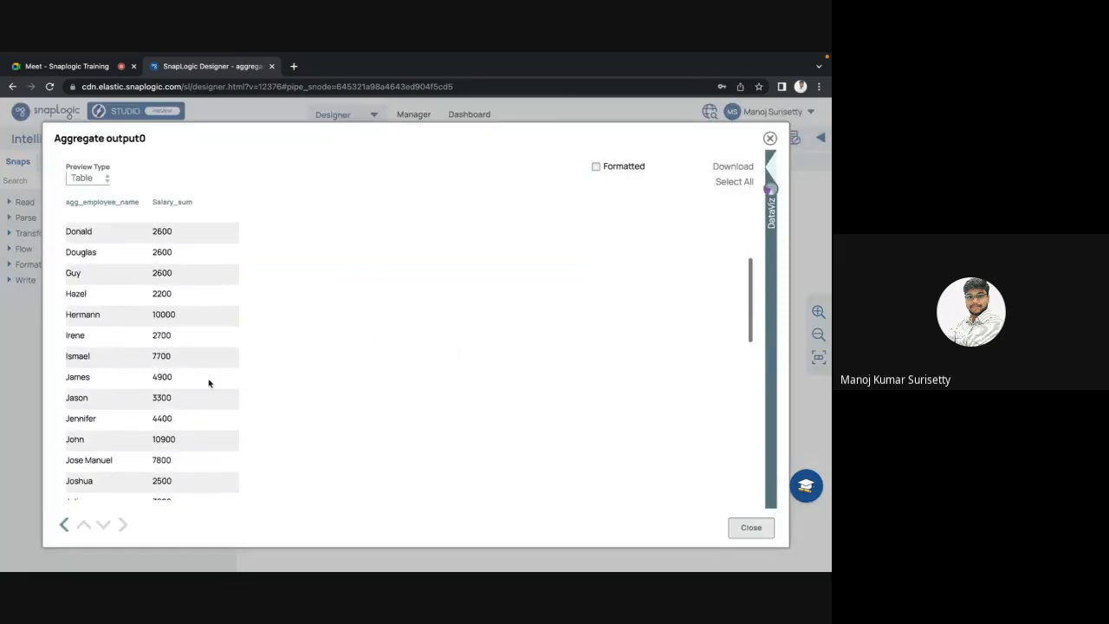
pyautogui.doubleClick(164, 376)
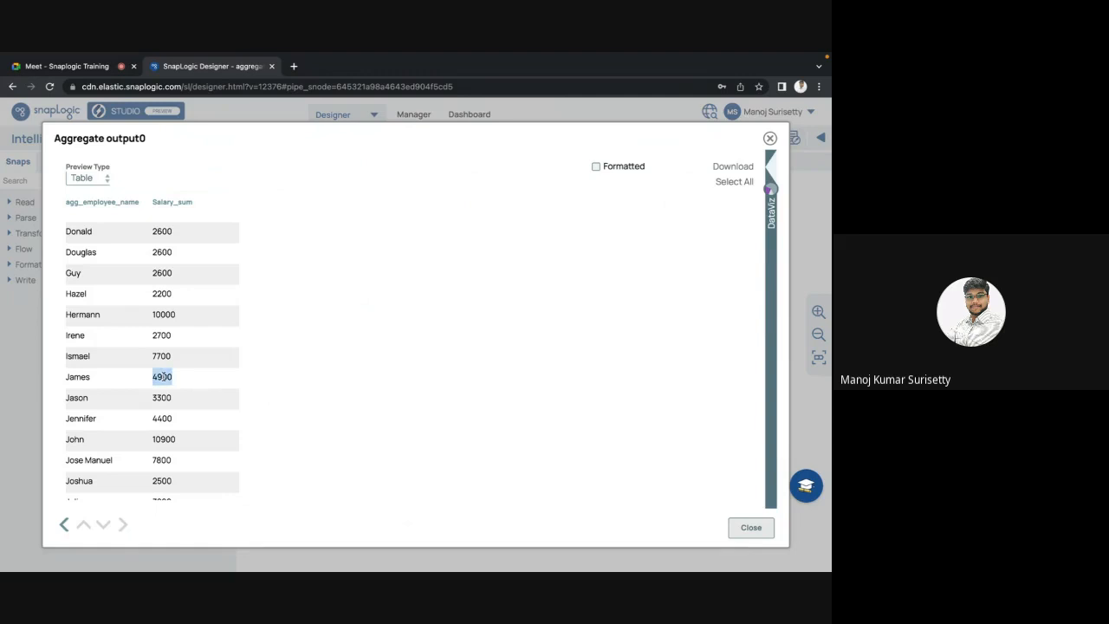
pyautogui.press('Escape')
pyautogui.click(494, 301)
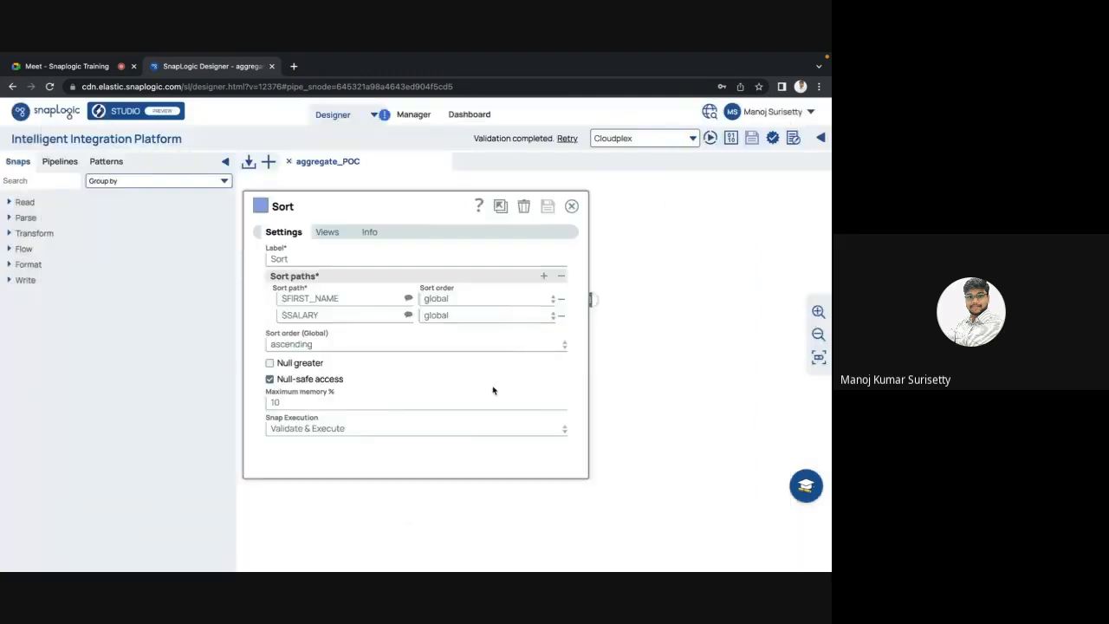
# Step: Remove the $SALARY sort path so Sort orders by $FIRST_NAME alone, and save
pyautogui.press('Escape')
pyautogui.click(547, 318)
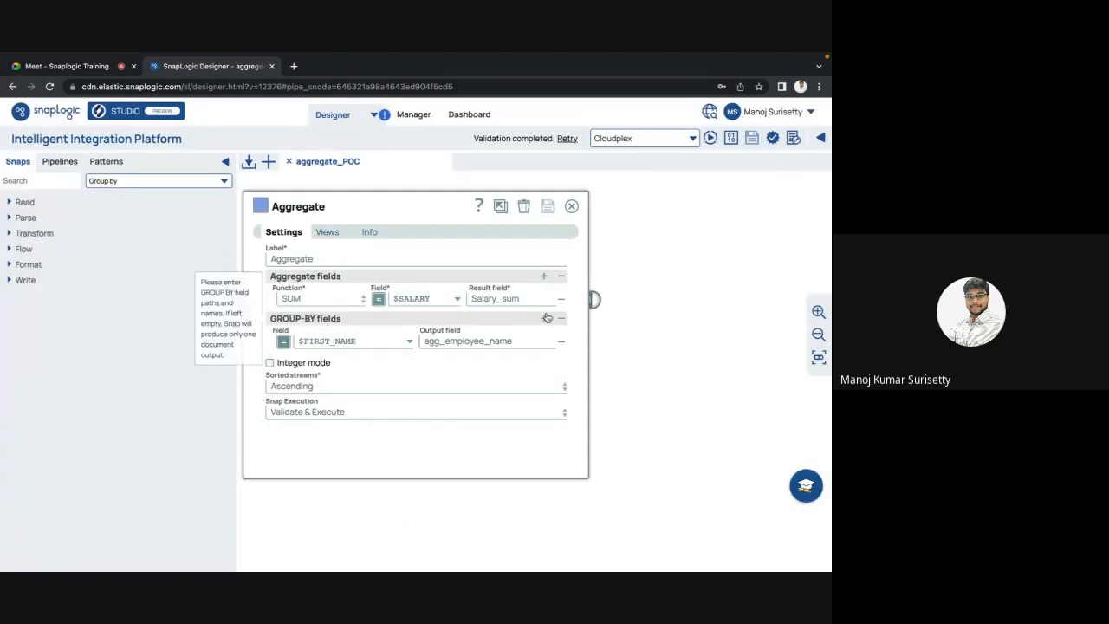
pyautogui.click(721, 352)
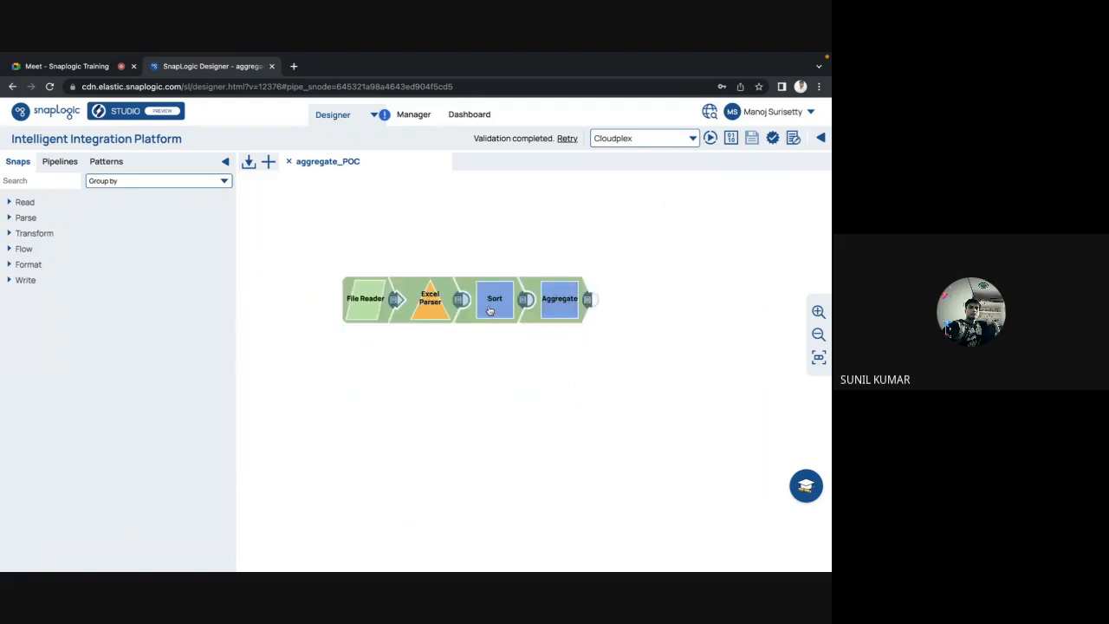
pyautogui.click(491, 310)
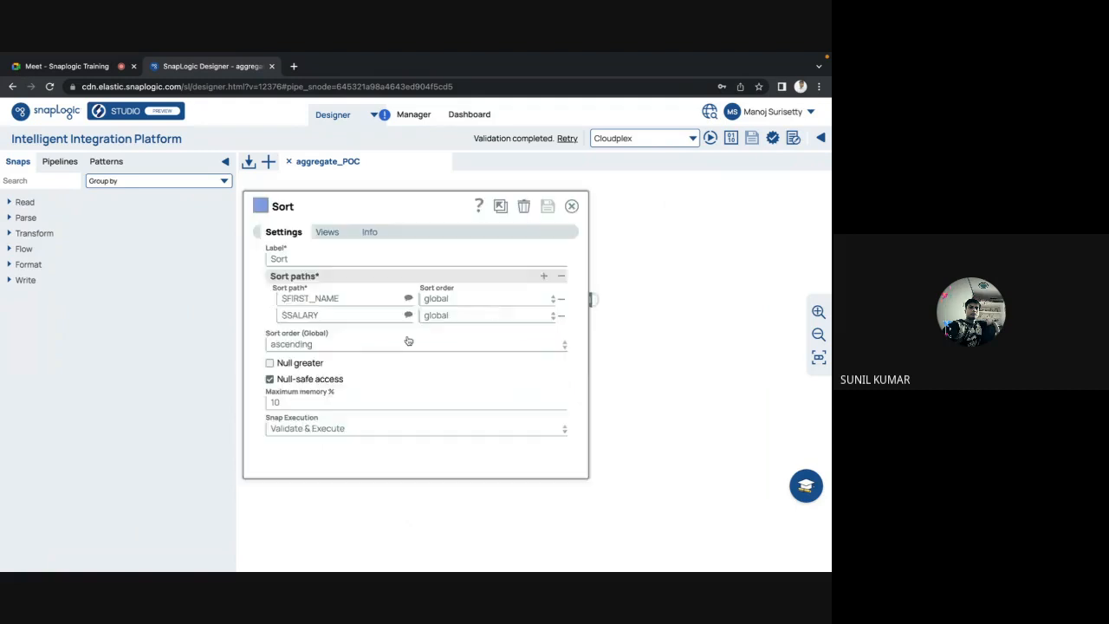
pyautogui.click(560, 315)
pyautogui.click(548, 207)
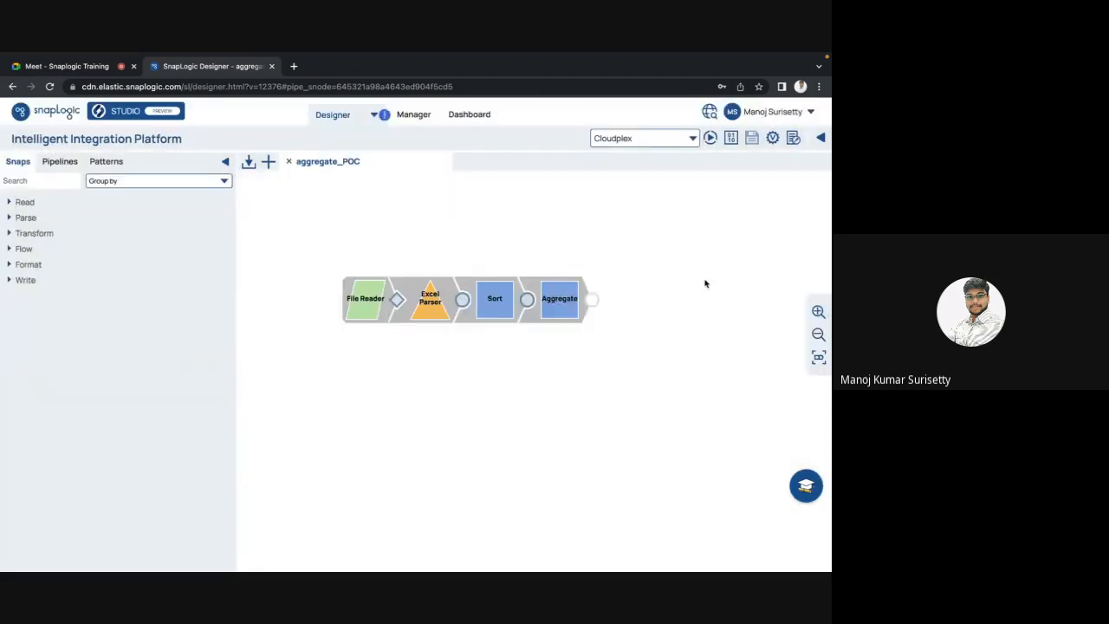
pyautogui.click(773, 139)
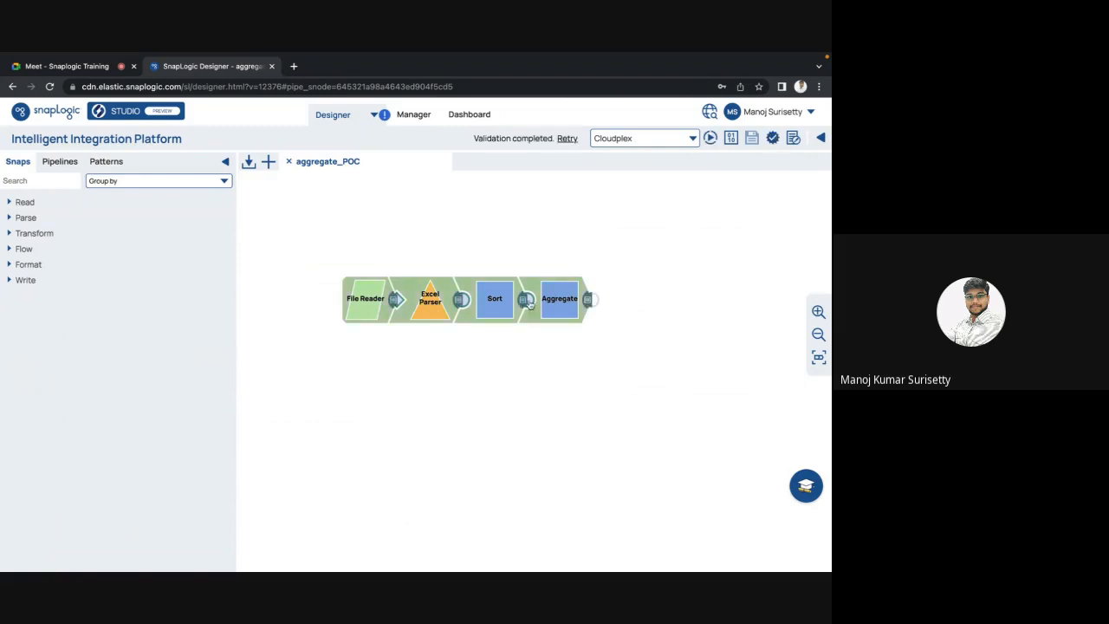
pyautogui.click(525, 301)
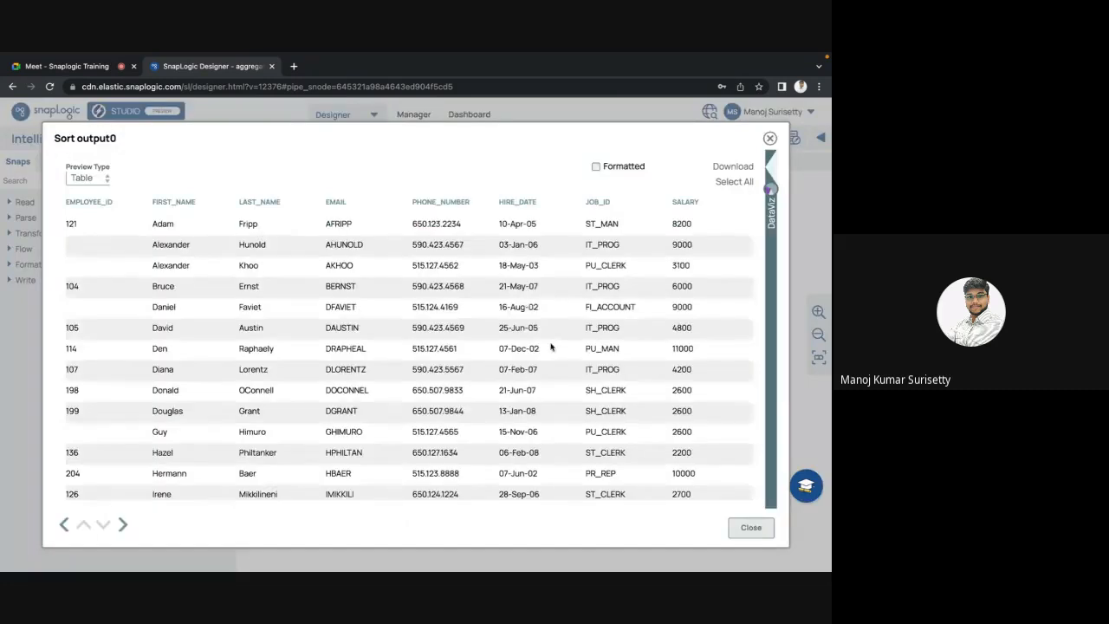
pyautogui.press('Escape')
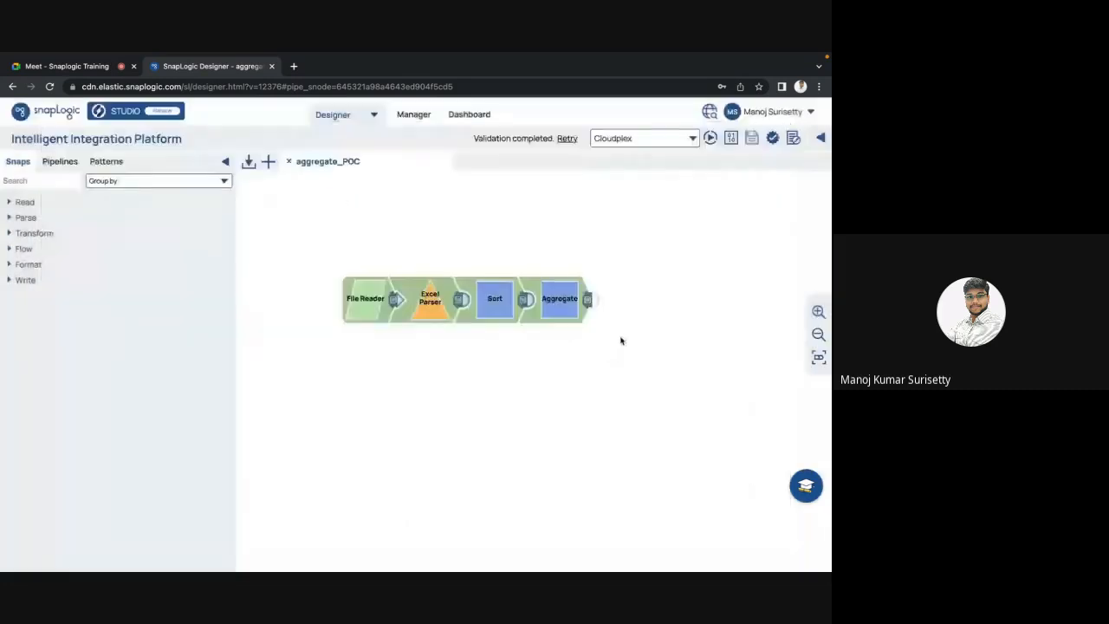
pyautogui.click(587, 300)
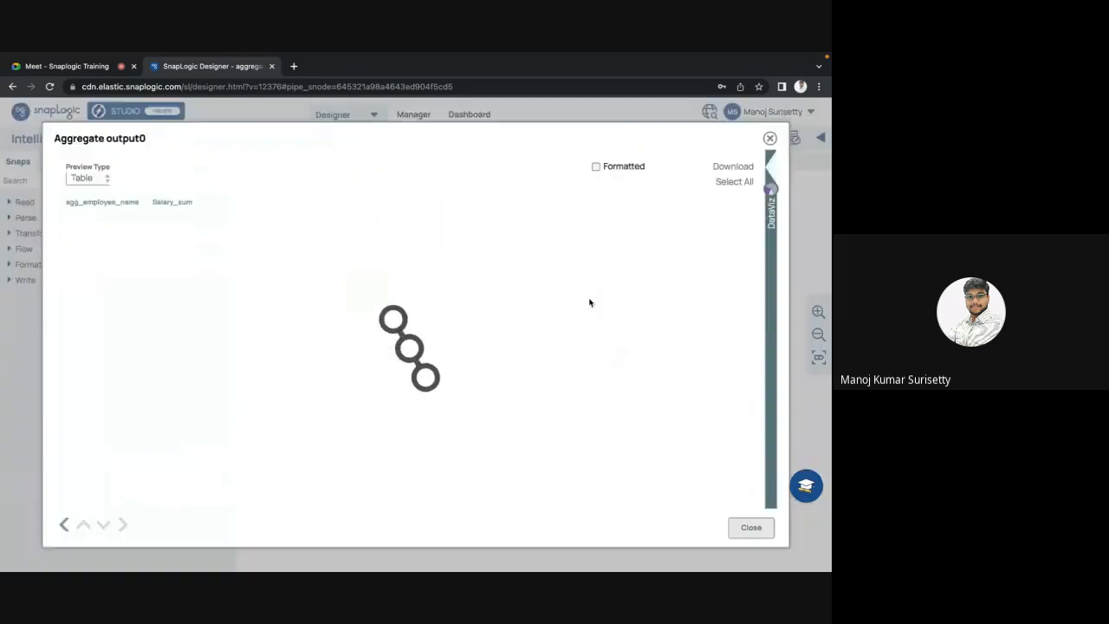
pyautogui.doubleClick(90, 246)
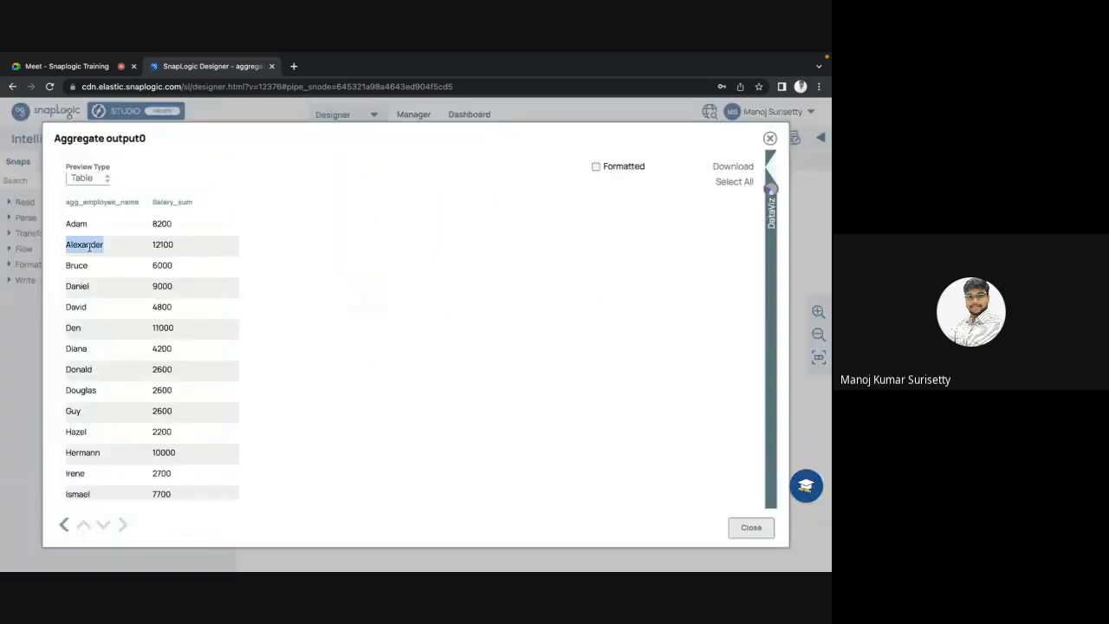
pyautogui.click(154, 252)
pyautogui.press('Escape')
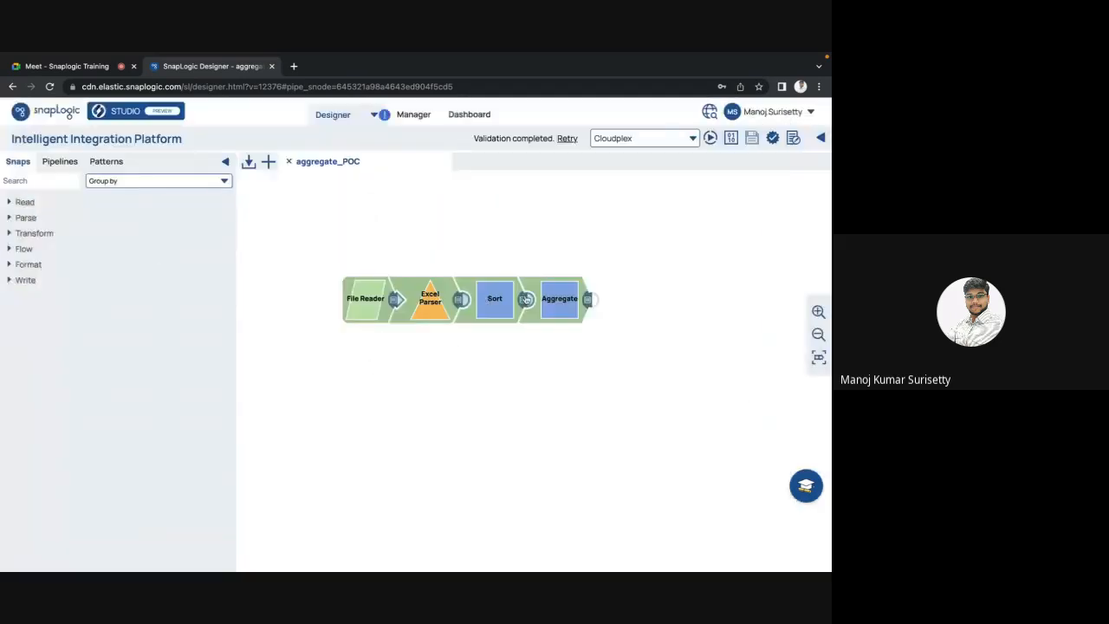
pyautogui.click(557, 299)
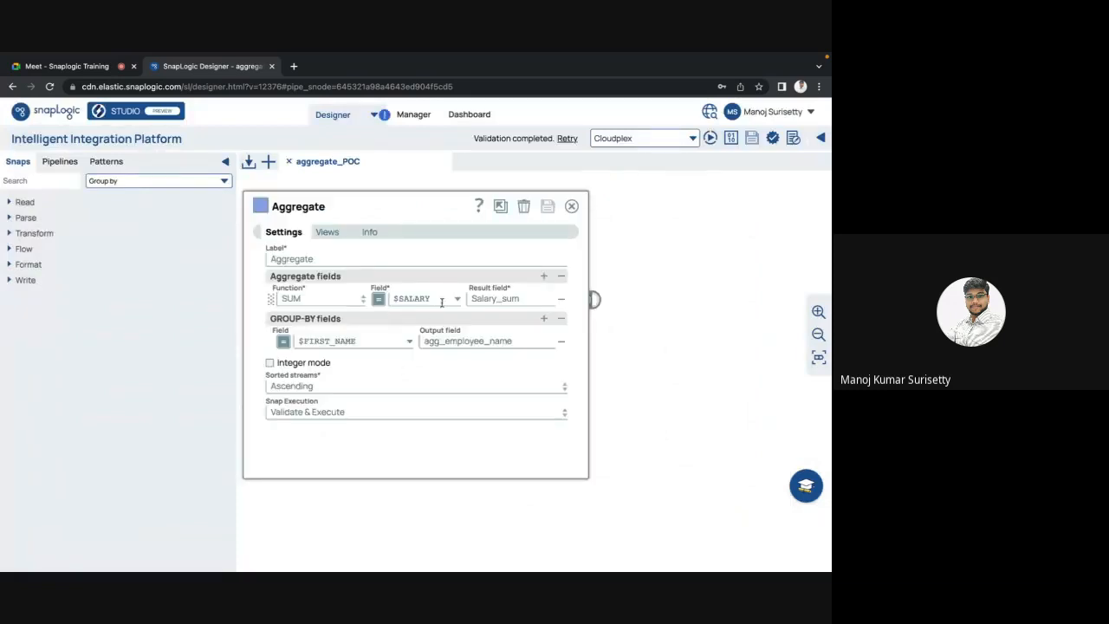
pyautogui.press('Escape')
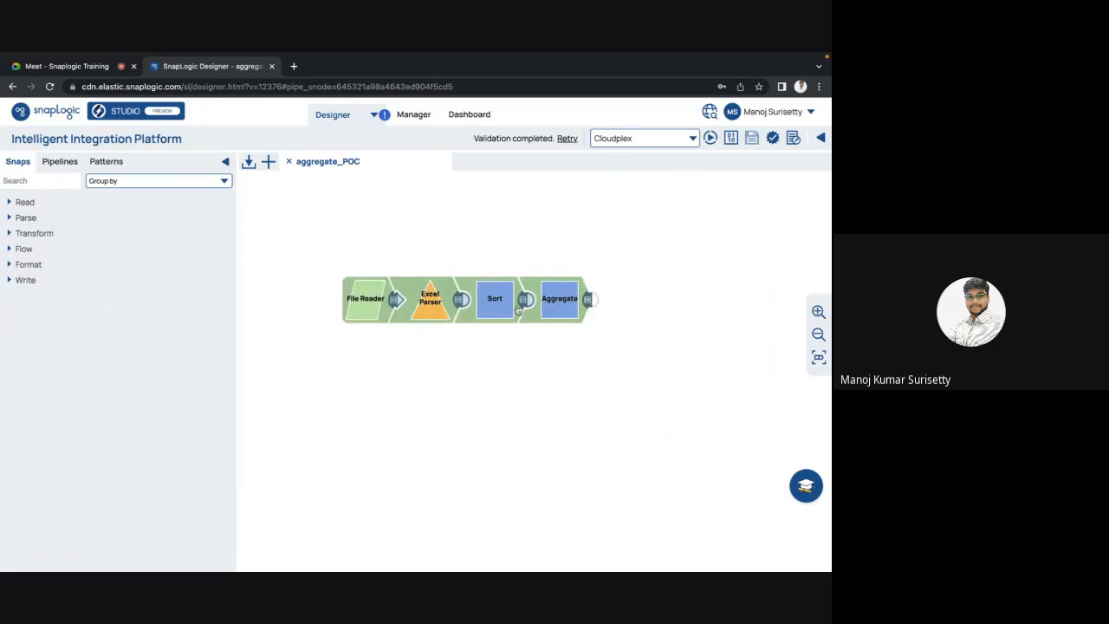
pyautogui.click(517, 311)
pyautogui.press('Escape')
pyautogui.click(525, 300)
pyautogui.press('Escape')
pyautogui.click(588, 300)
pyautogui.scroll(-5, 327, 370)
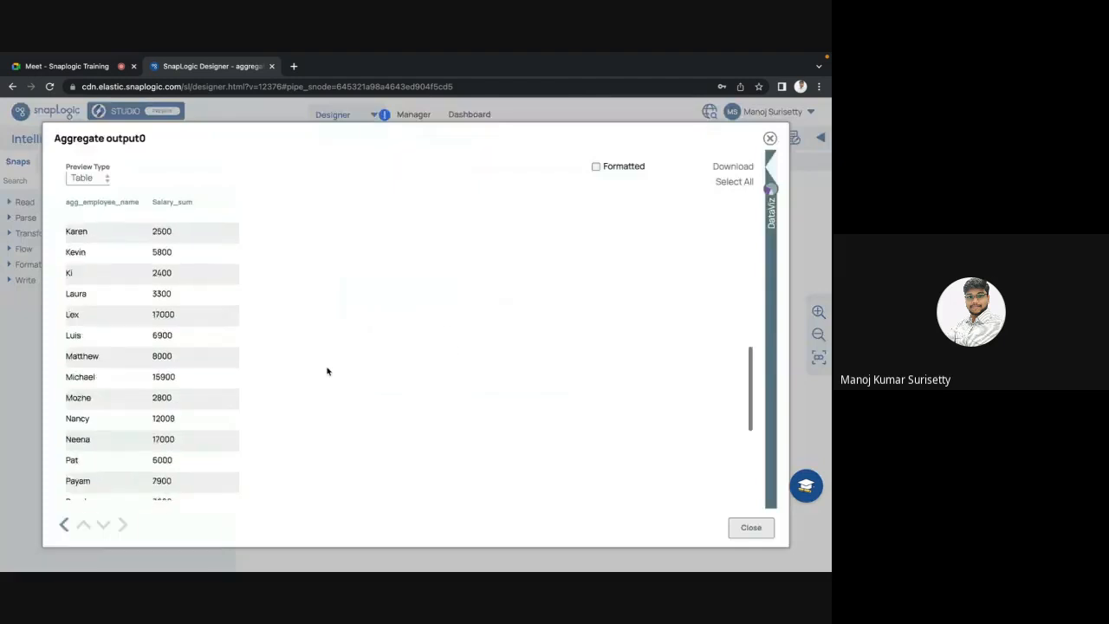
pyautogui.scroll(1, 328, 371)
pyautogui.scroll(1, 327, 371)
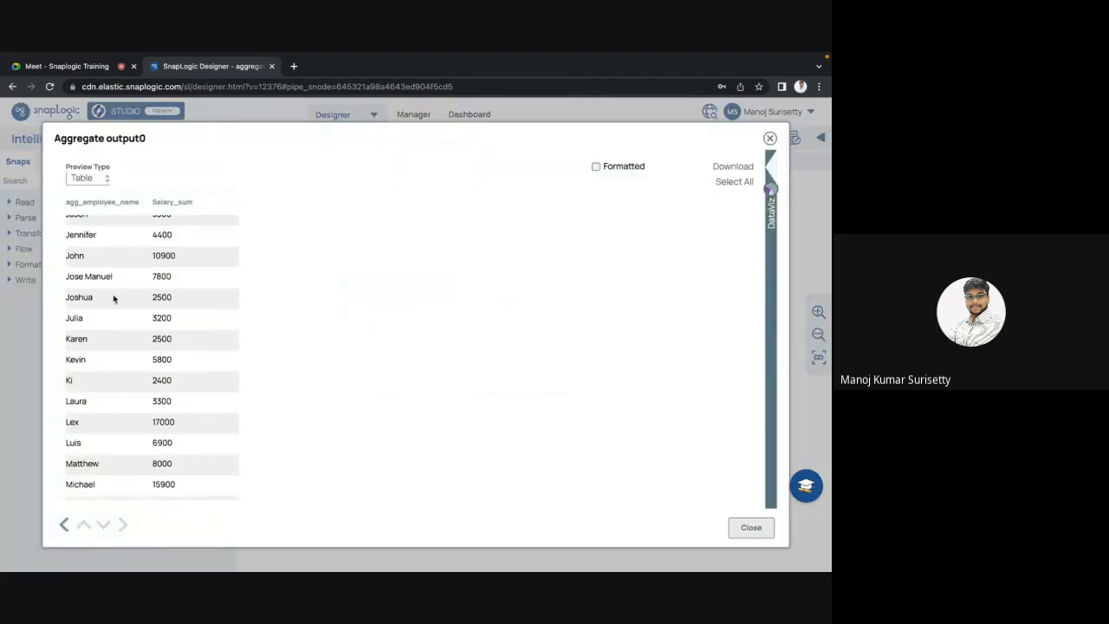
pyautogui.scroll(3, 113, 312)
pyautogui.doubleClick(166, 246)
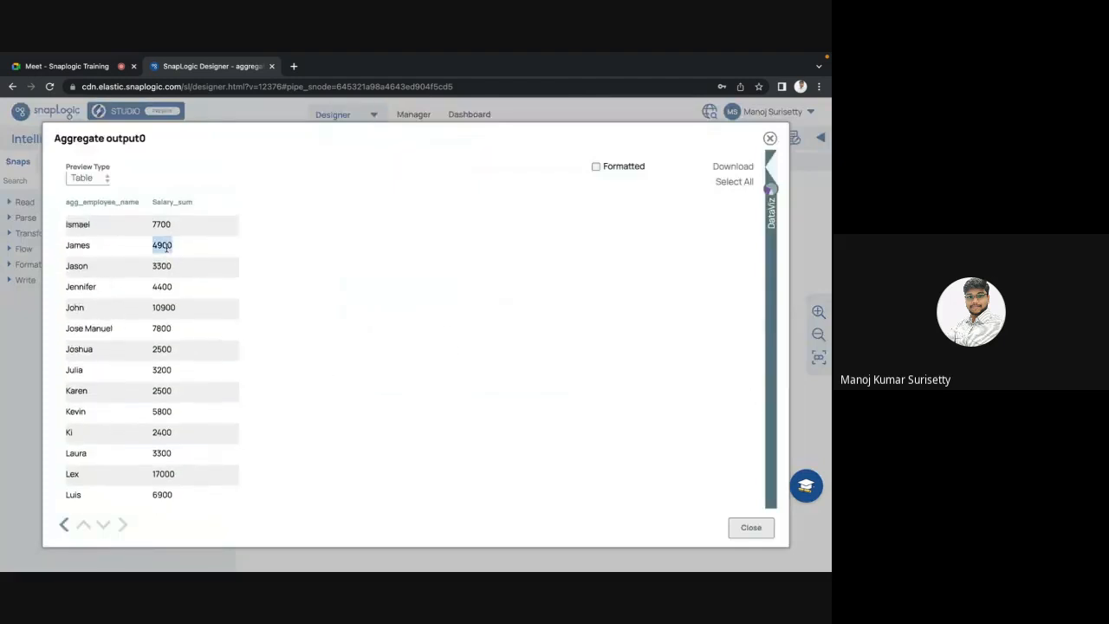
pyautogui.scroll(4, 276, 302)
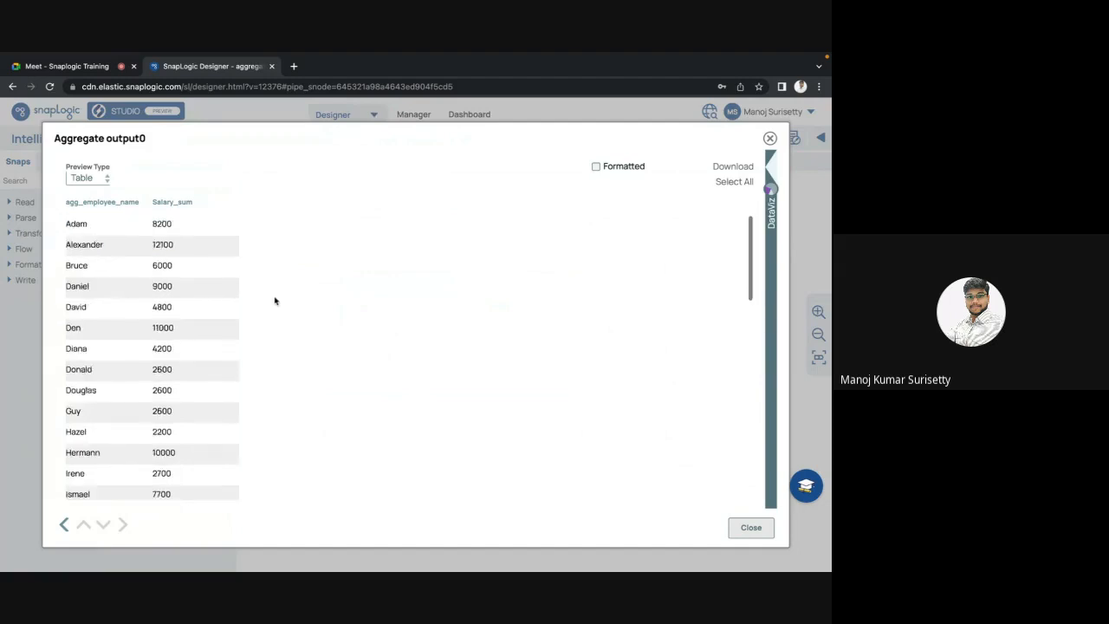
pyautogui.doubleClick(162, 244)
pyautogui.scroll(-10, 317, 315)
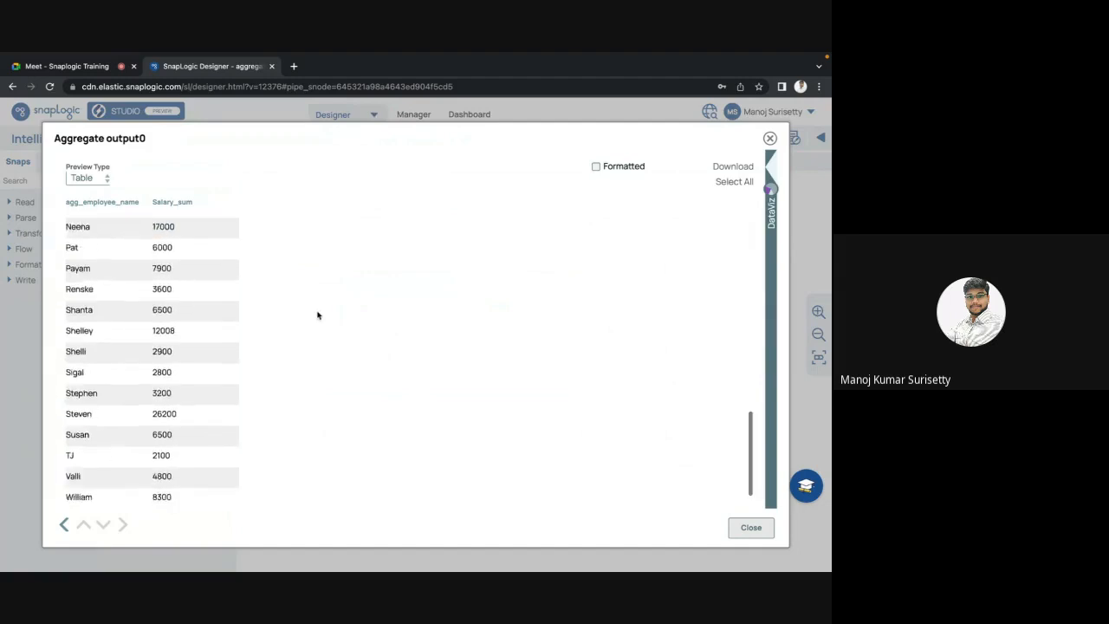
pyautogui.scroll(10, 317, 315)
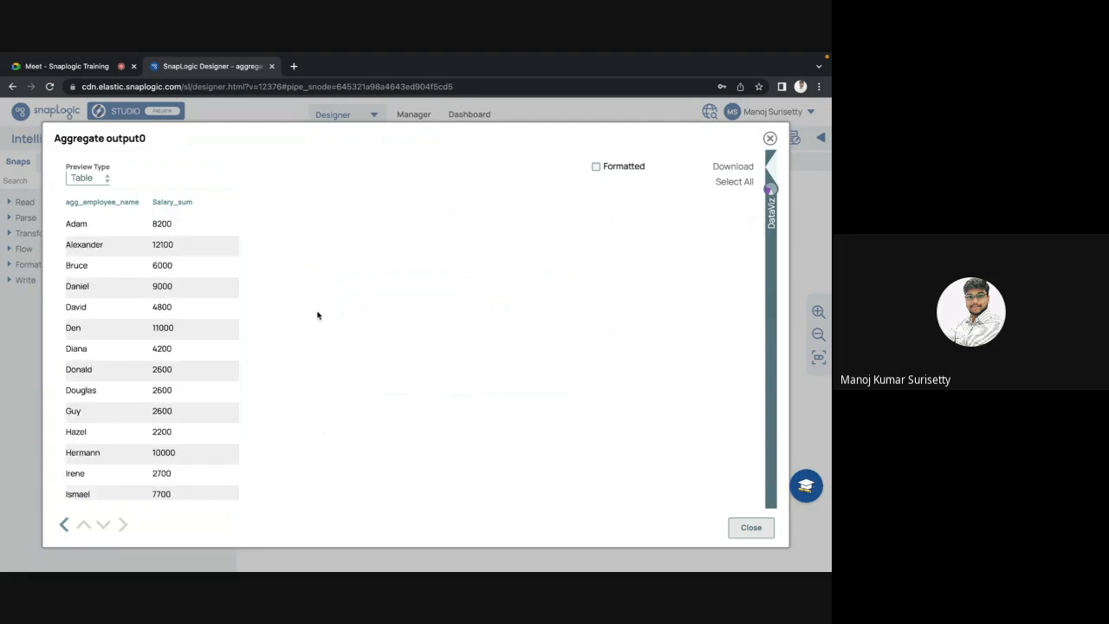
pyautogui.press('Escape')
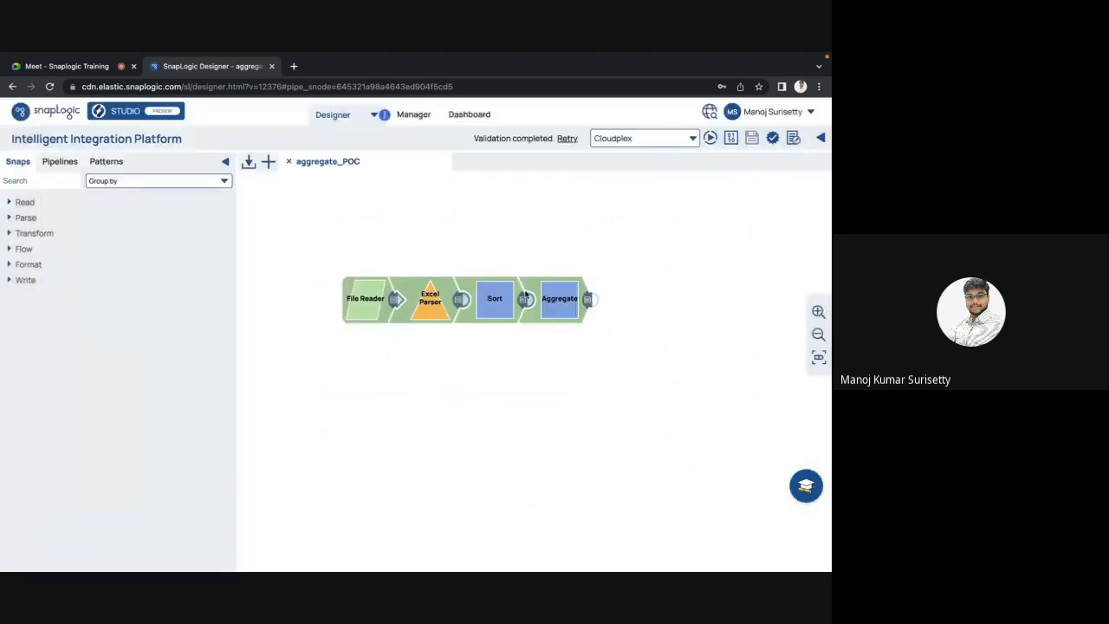
pyautogui.click(494, 302)
pyautogui.press('Escape')
pyautogui.click(526, 301)
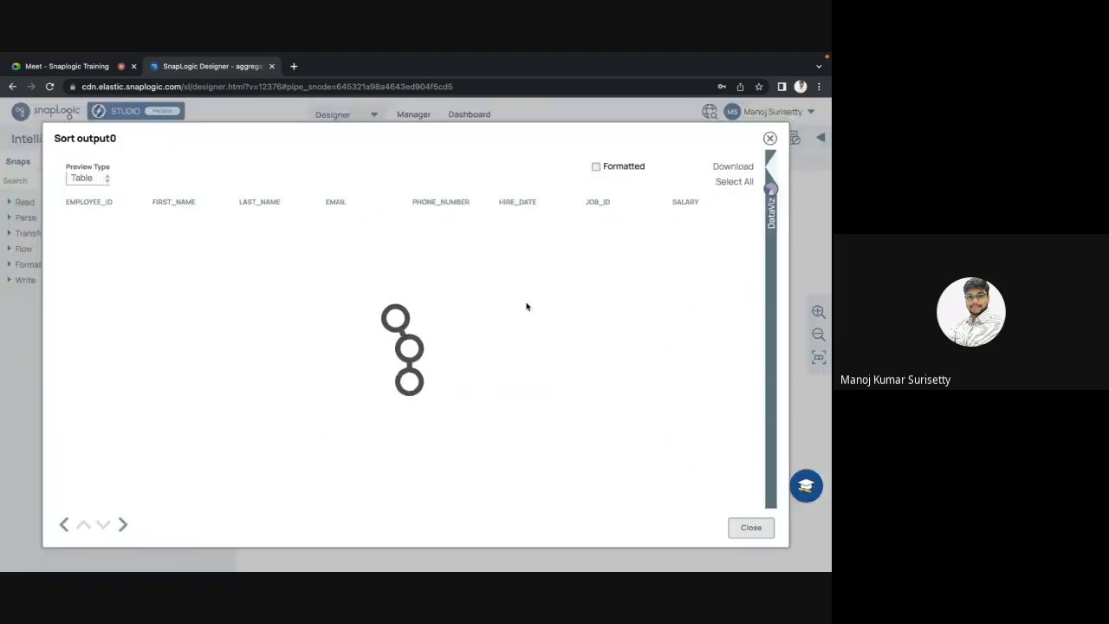
pyautogui.press('Escape')
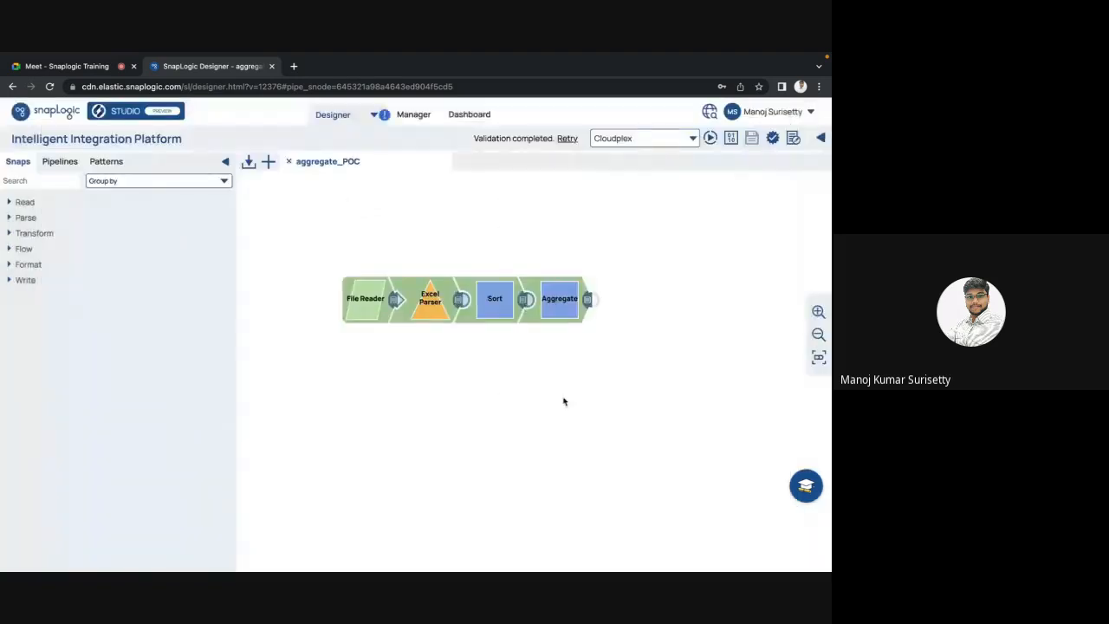
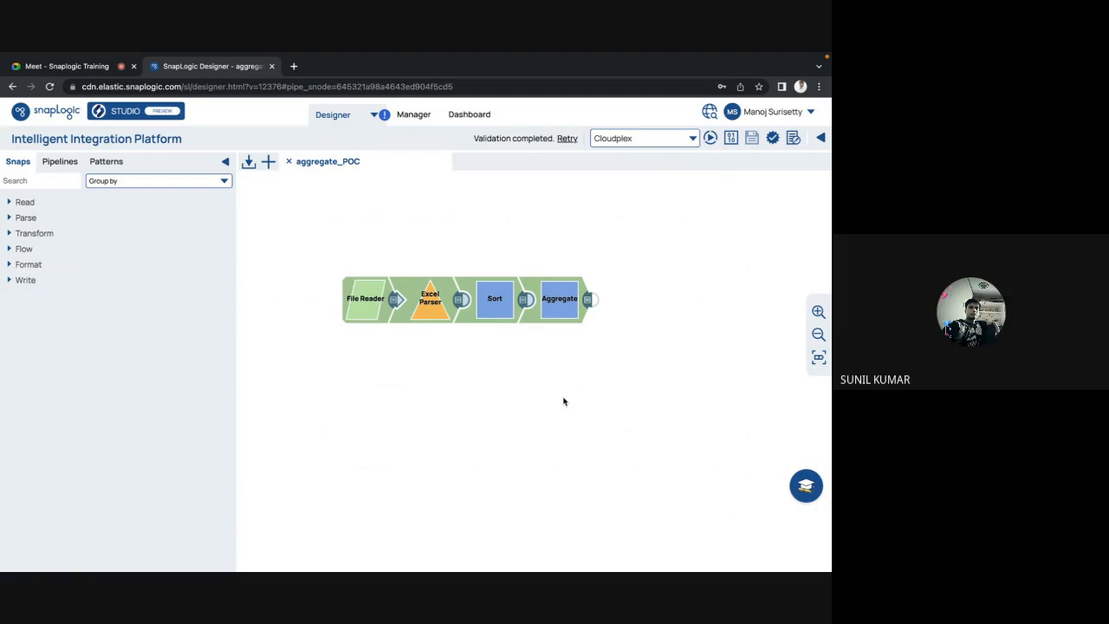
# Step: Inspect the Sort settings and the Aggregate output of first names with salary sums
pyautogui.click(491, 302)
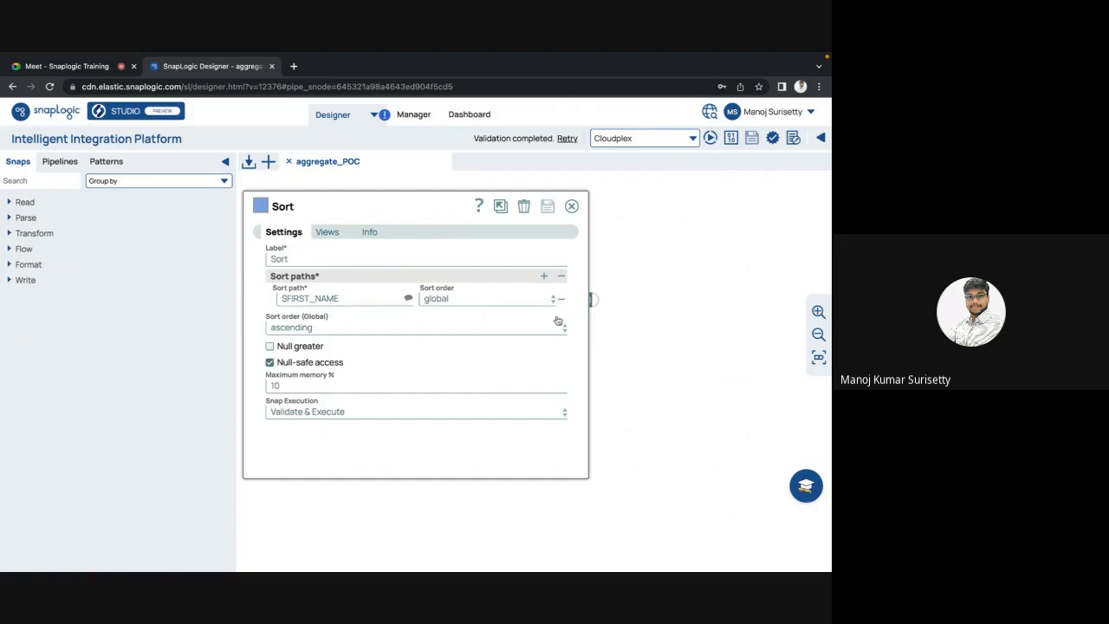
pyautogui.press('Escape')
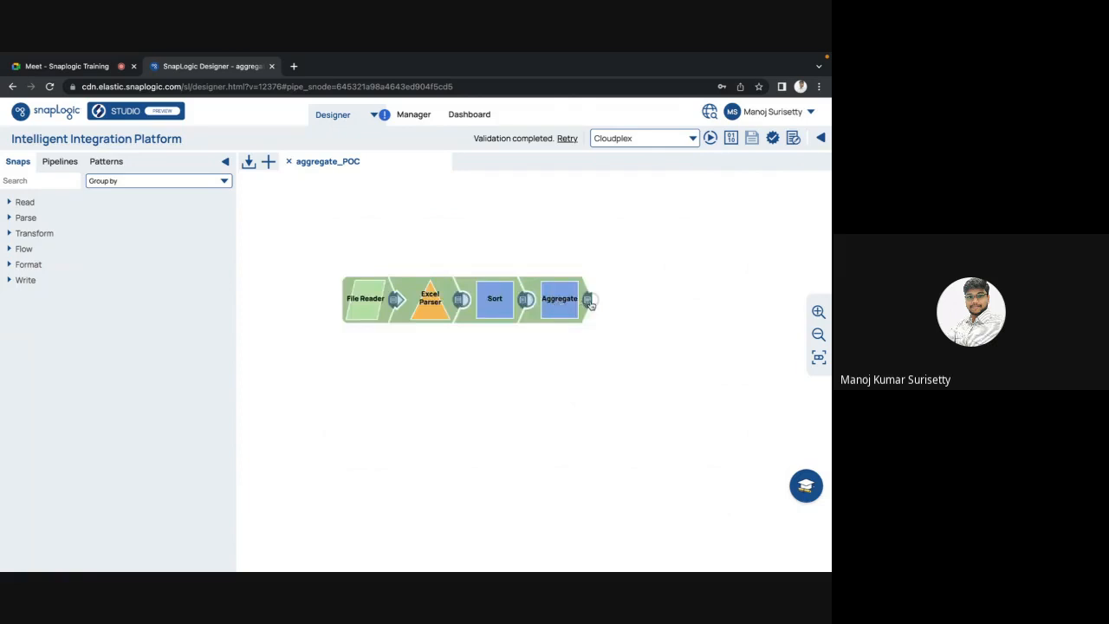
pyautogui.click(589, 303)
pyautogui.press('Escape')
pyautogui.click(500, 307)
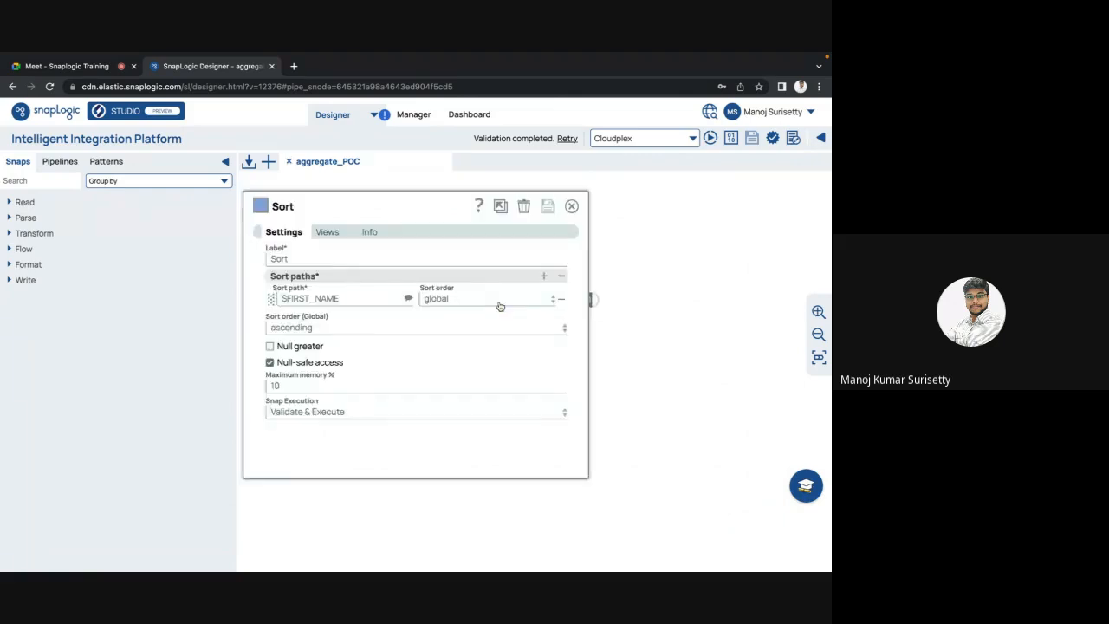
pyautogui.press('Escape')
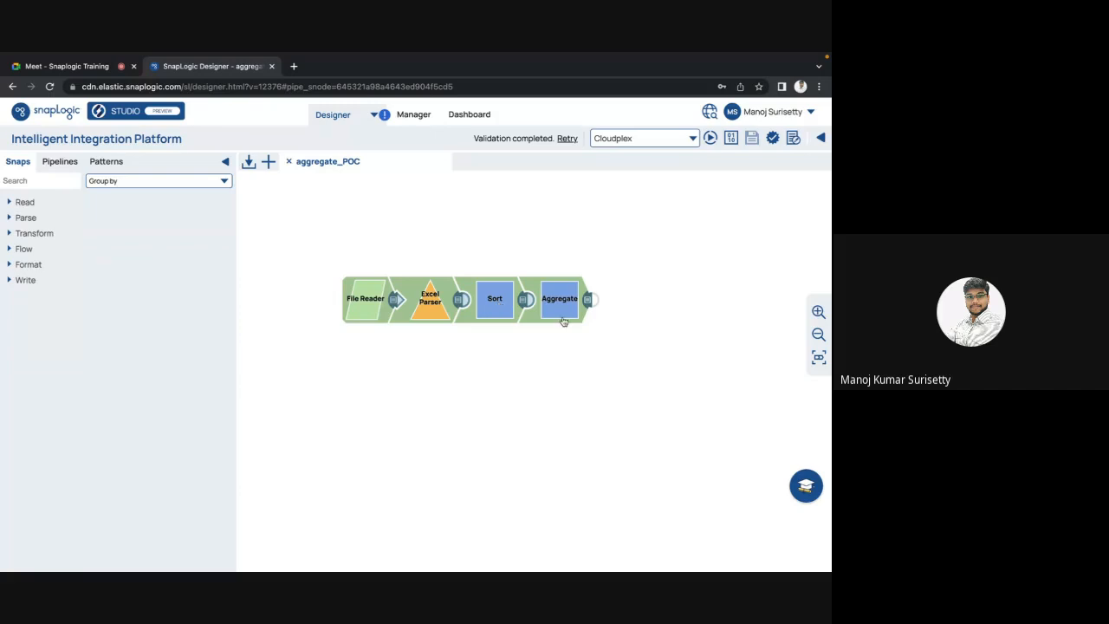
pyautogui.click(589, 301)
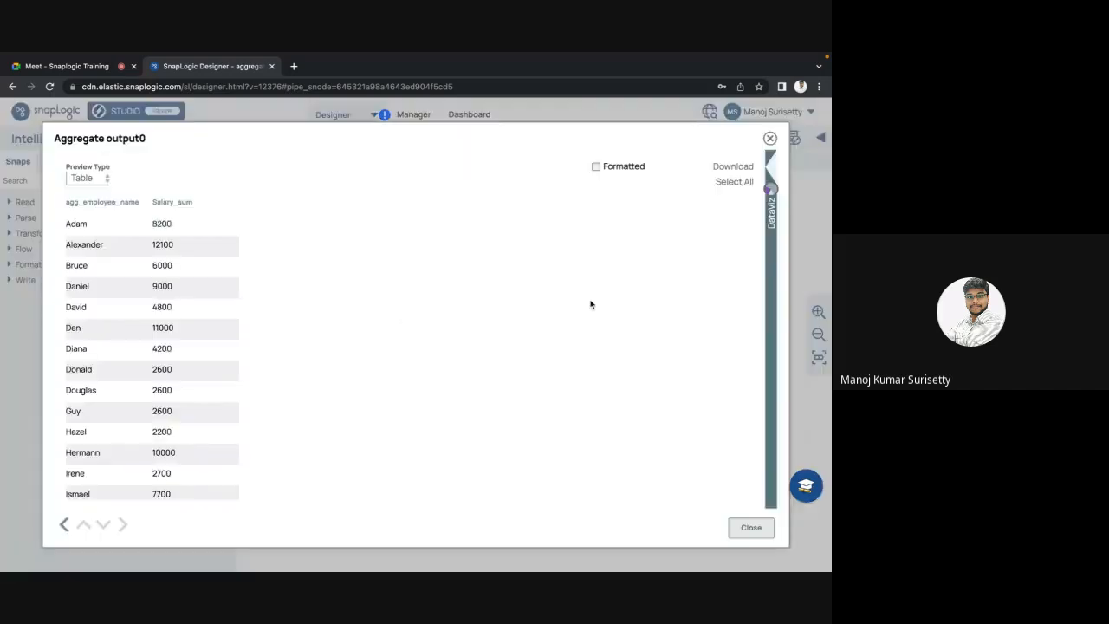
pyautogui.scroll(-5, 338, 358)
pyautogui.press('Escape')
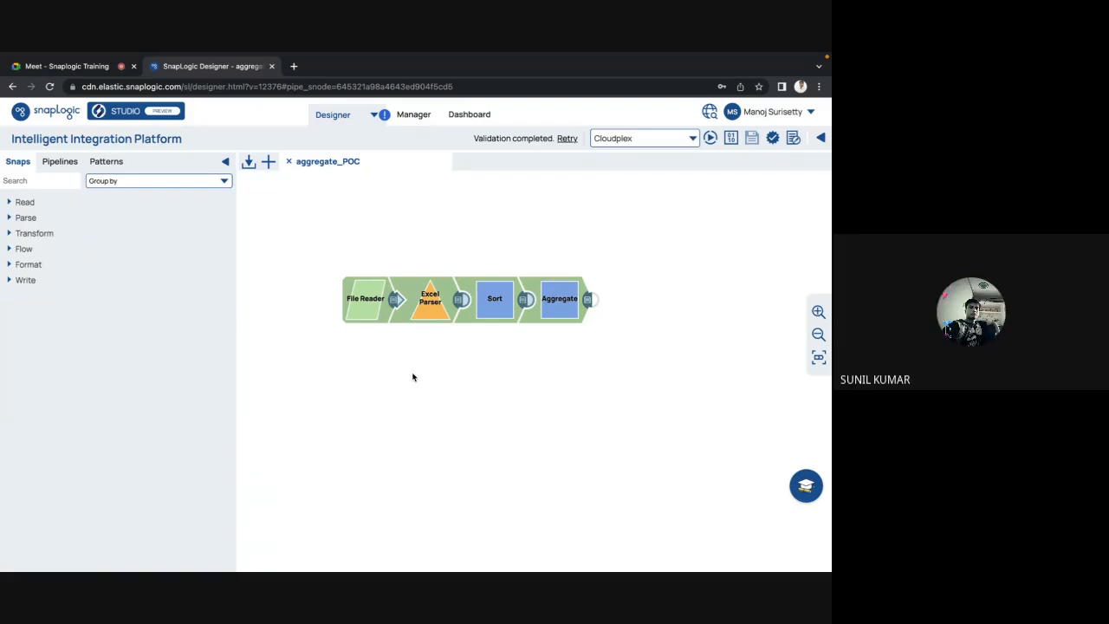
# Step: Review the Aggregate's $SALARY sum and $FIRST_NAME grouping, then recheck Sort and the output
pyautogui.click(572, 303)
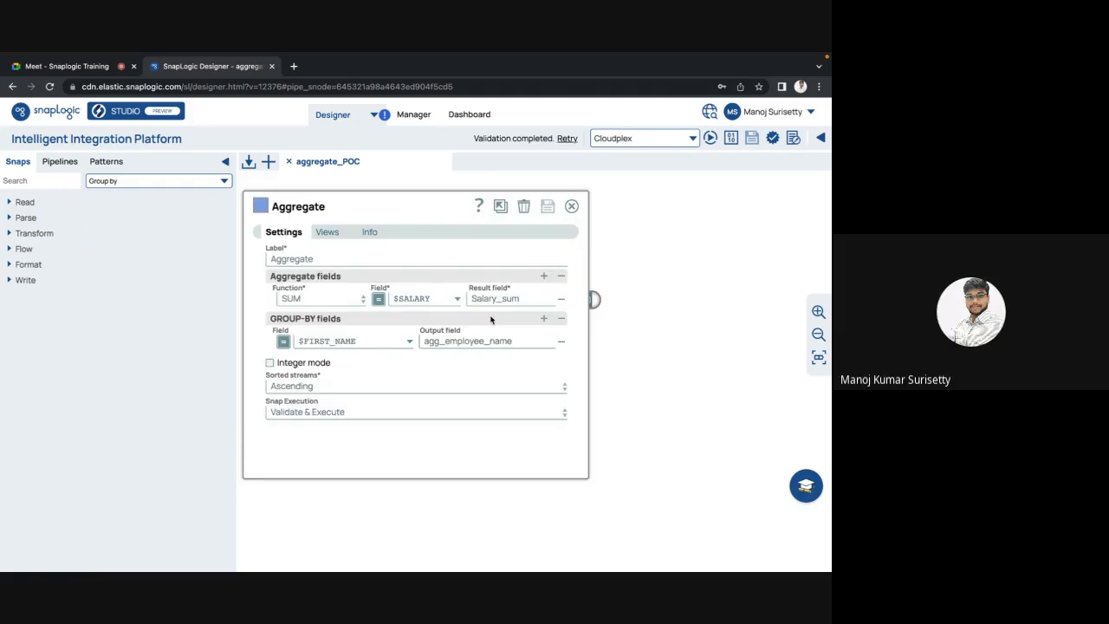
pyautogui.doubleClick(421, 298)
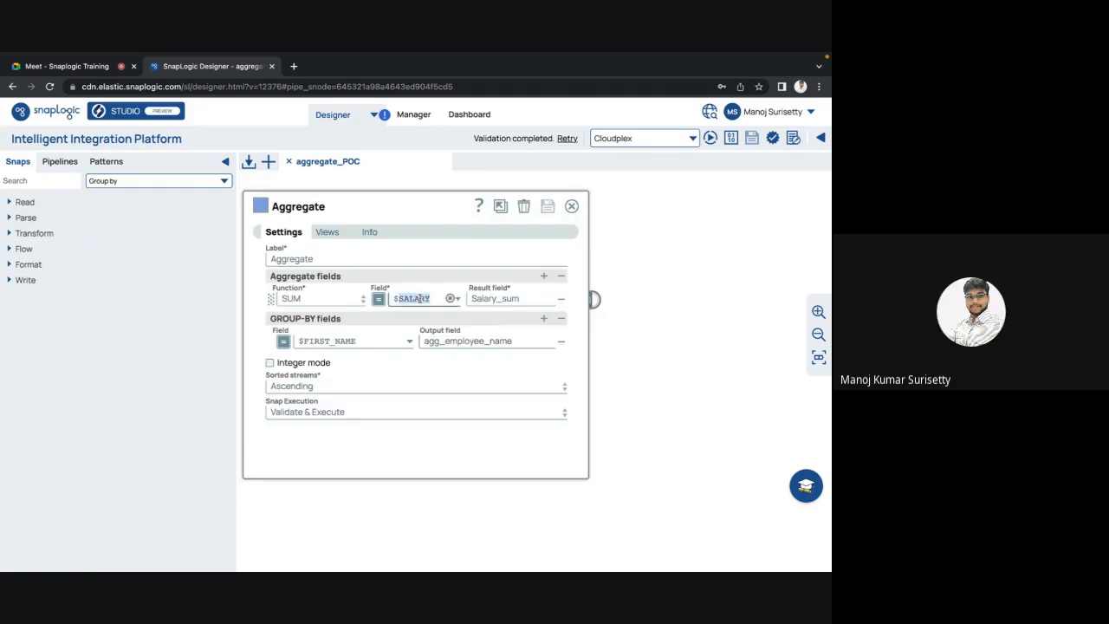
pyautogui.press('Escape')
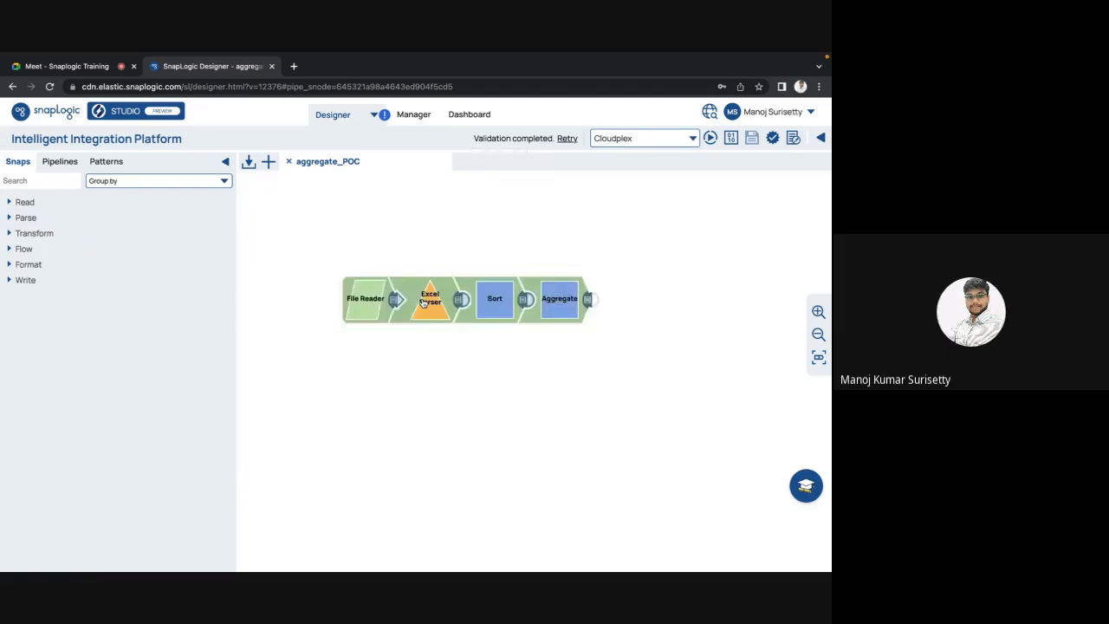
pyautogui.click(568, 300)
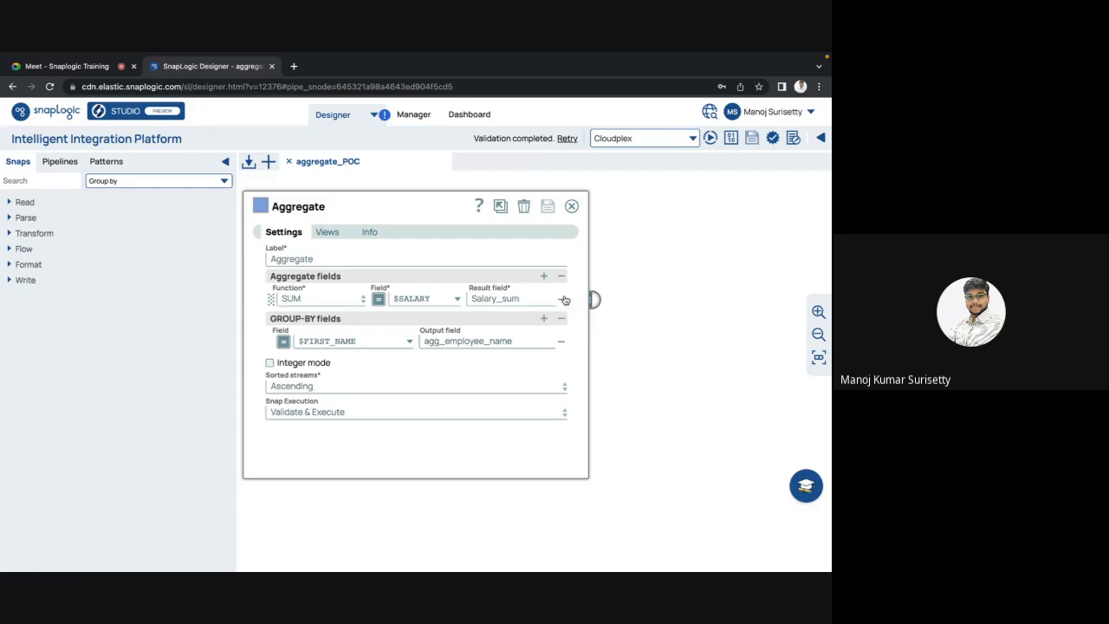
pyautogui.doubleClick(403, 299)
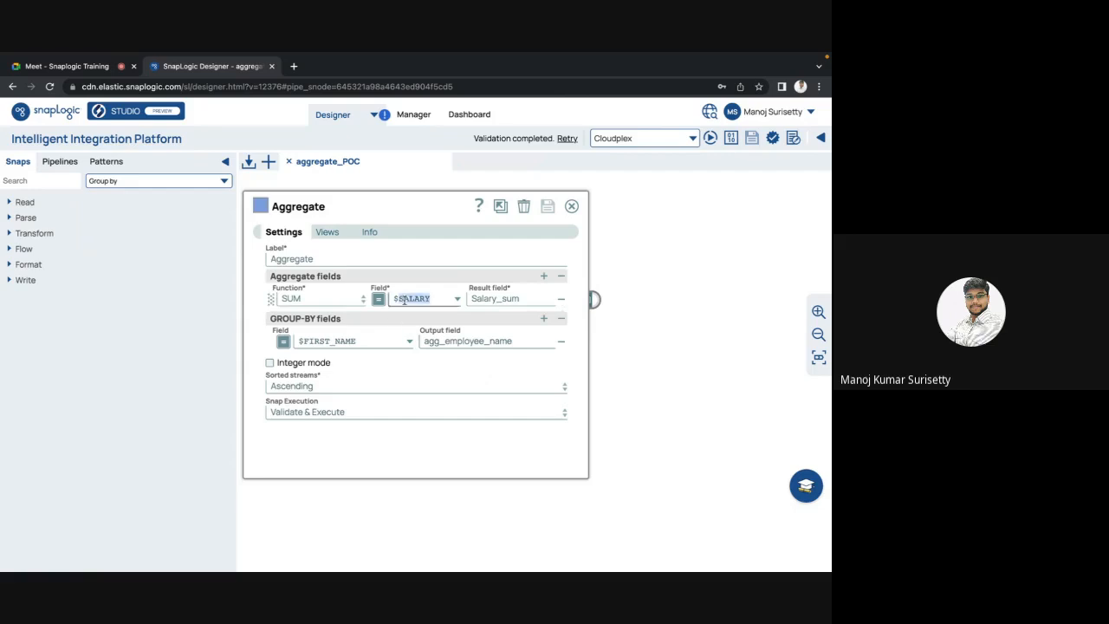
pyautogui.doubleClick(346, 341)
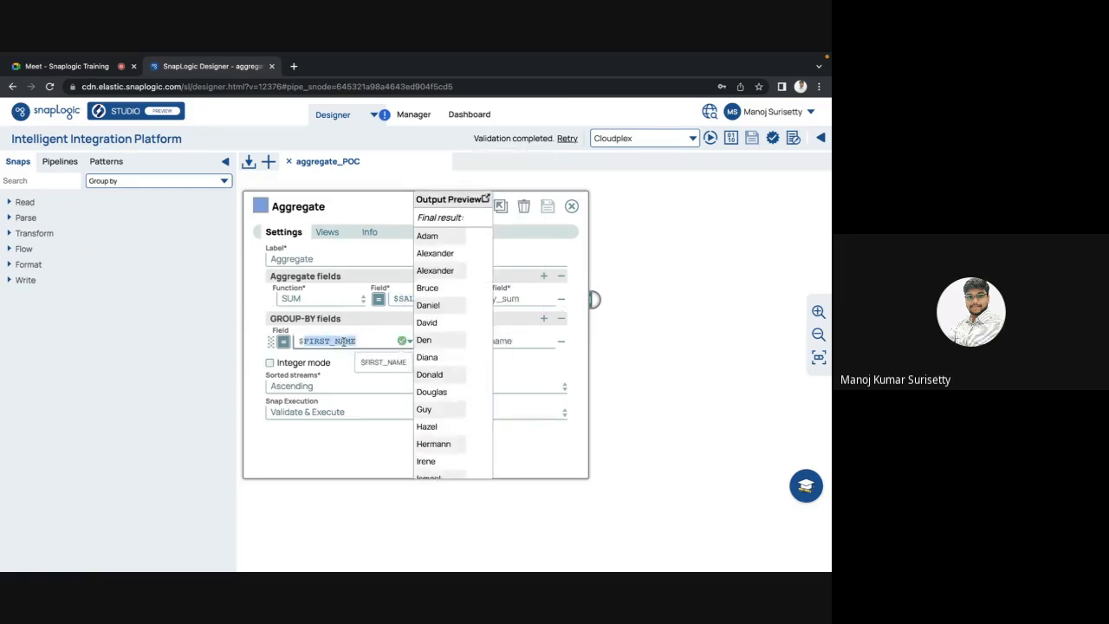
pyautogui.press('Escape')
pyautogui.click(491, 311)
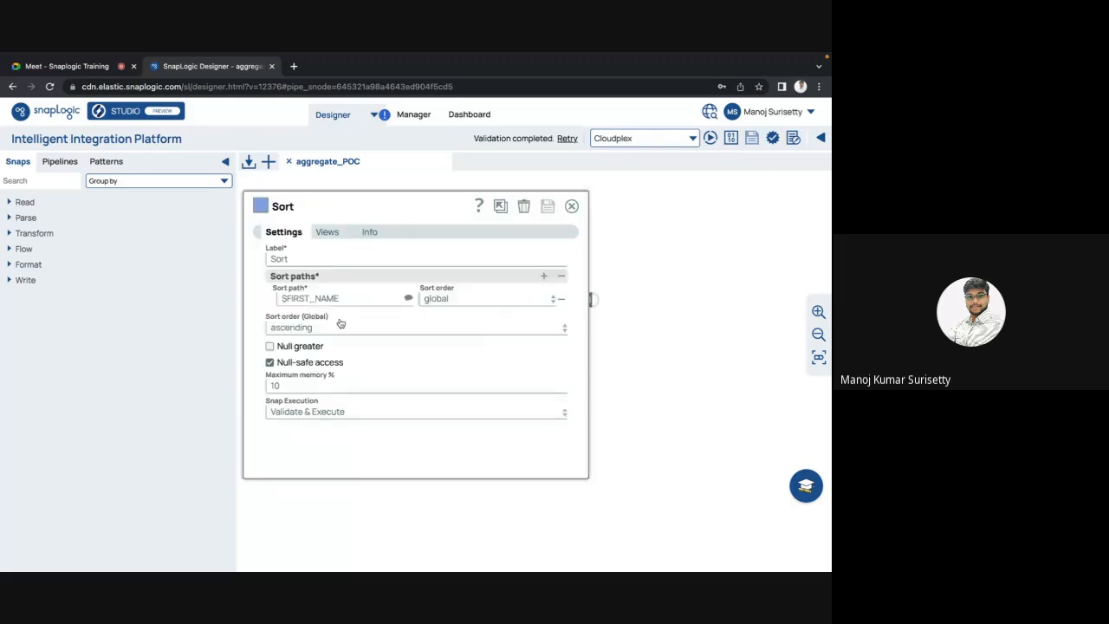
pyautogui.press('Escape')
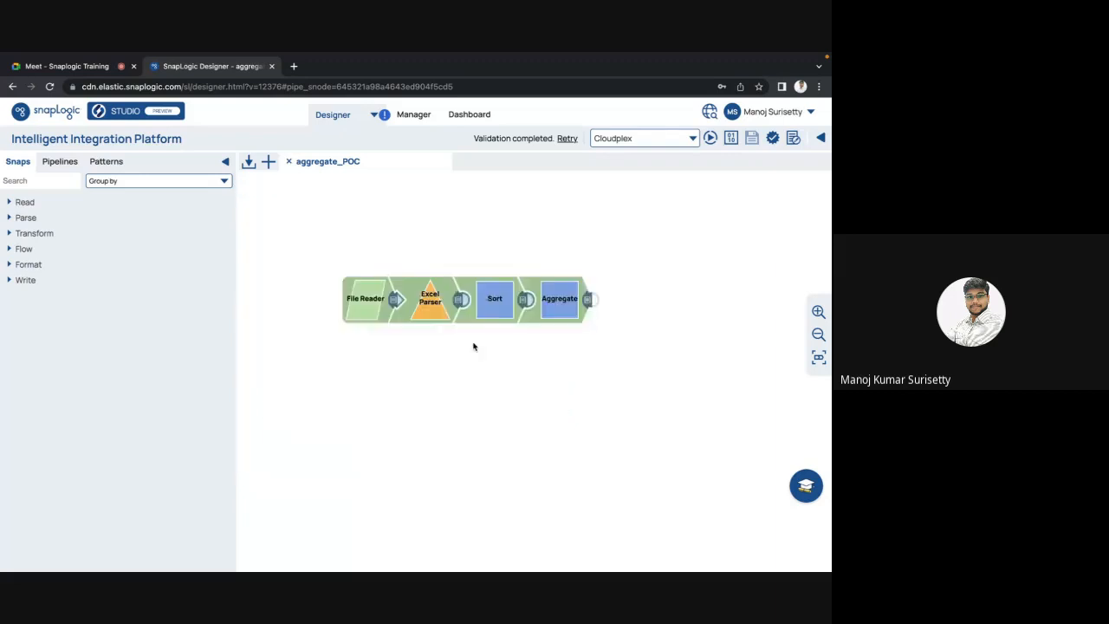
pyautogui.click(588, 299)
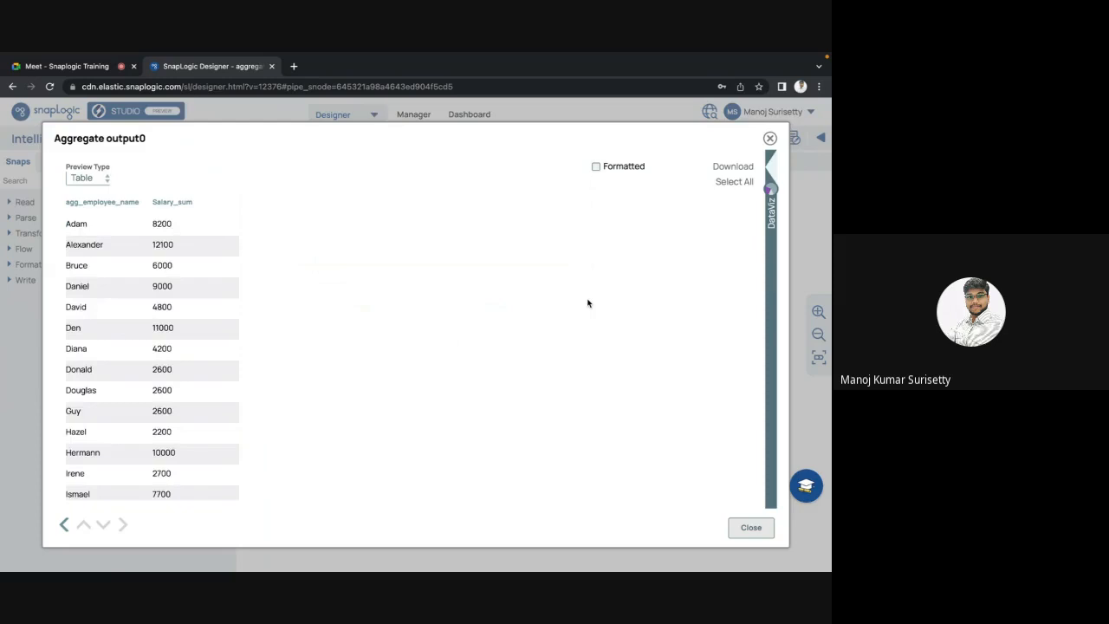
pyautogui.press('Escape')
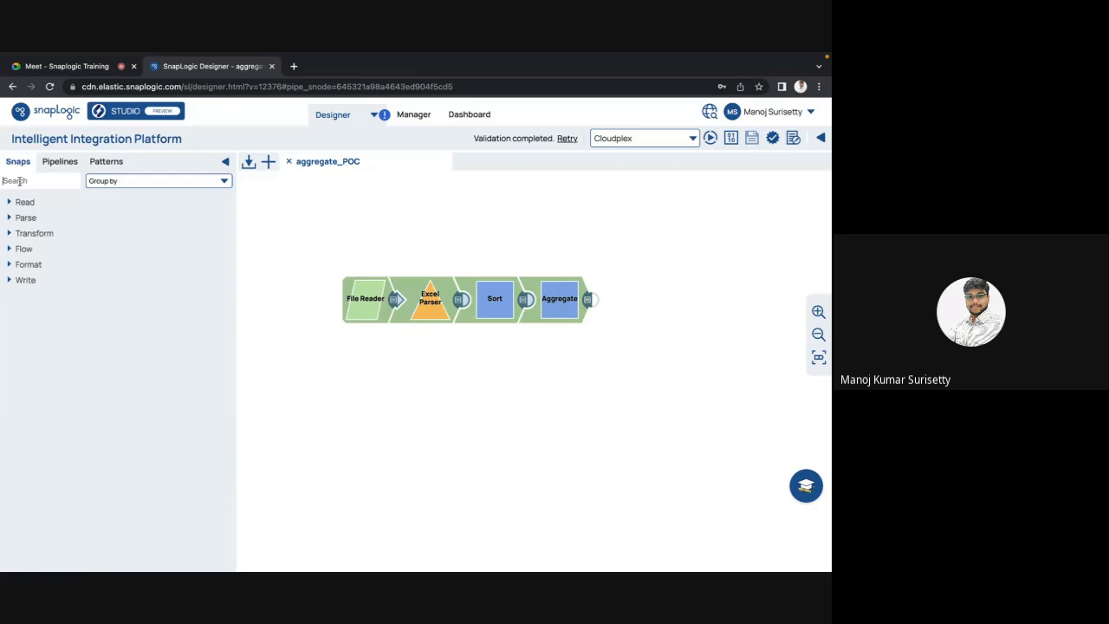
# Step: Try a Group By Fields snap below the pipeline, then delete it again
pyautogui.write('group by')
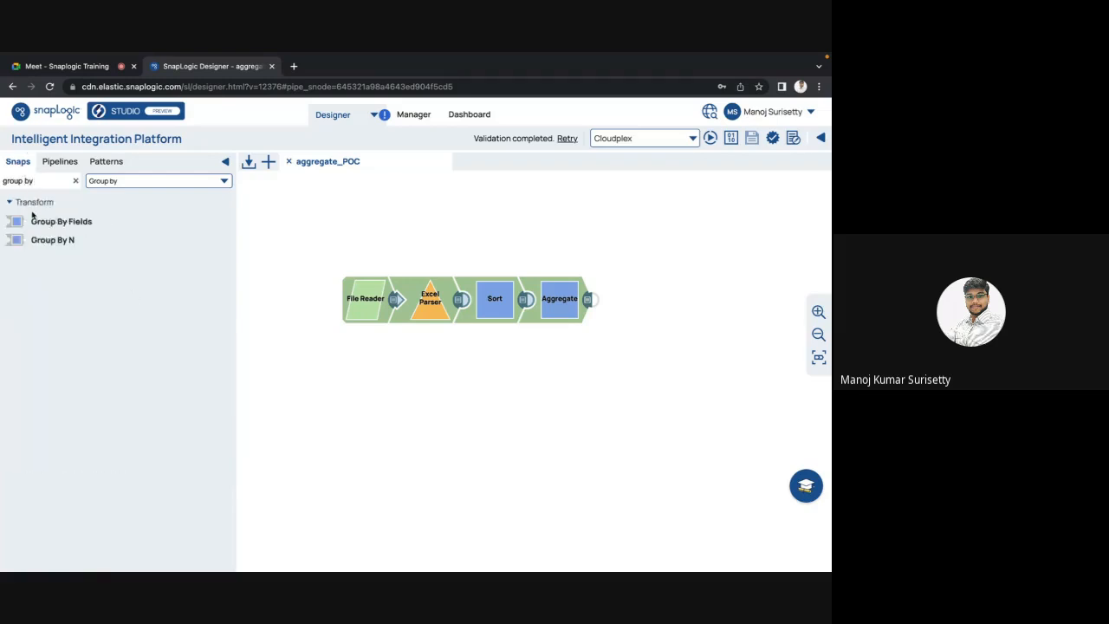
pyautogui.moveTo(32, 216); pyautogui.dragTo(493, 364)
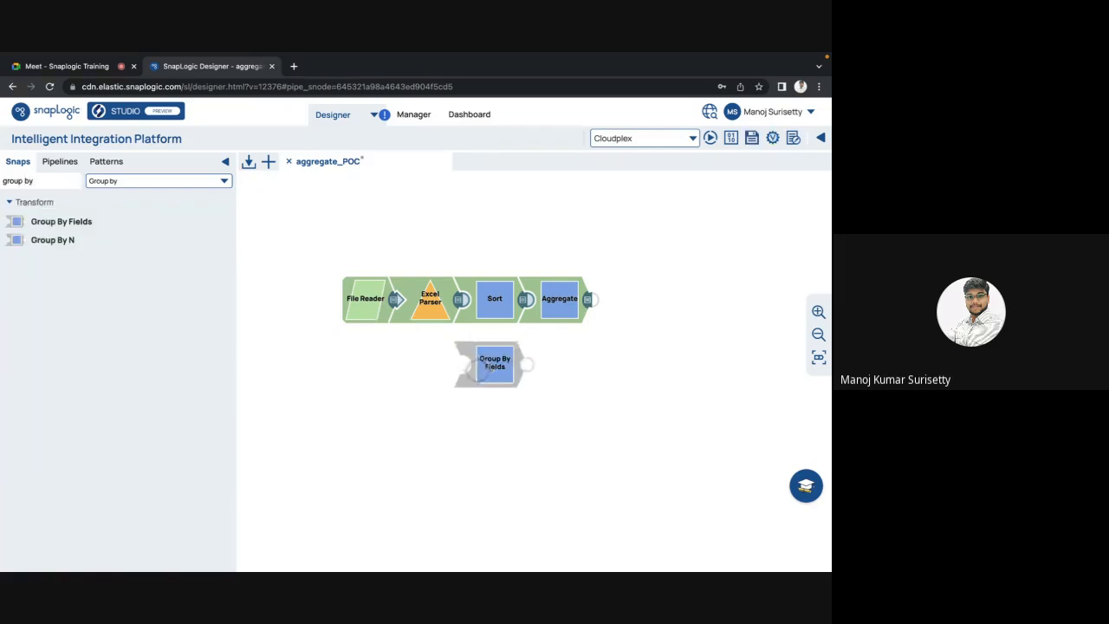
pyautogui.click(75, 181)
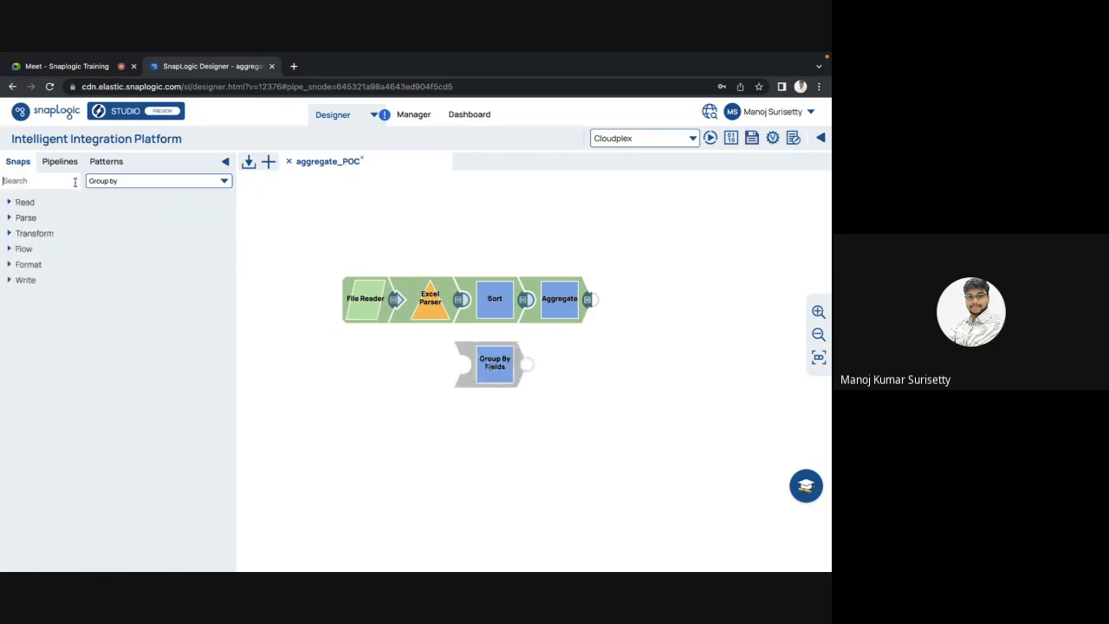
pyautogui.click(488, 373)
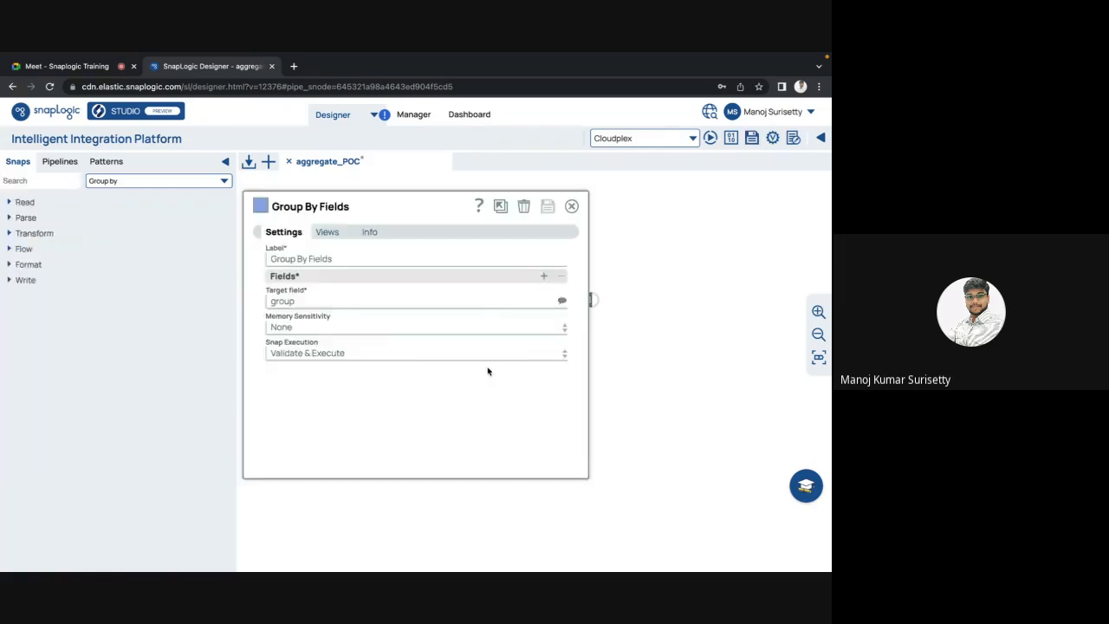
pyautogui.click(544, 275)
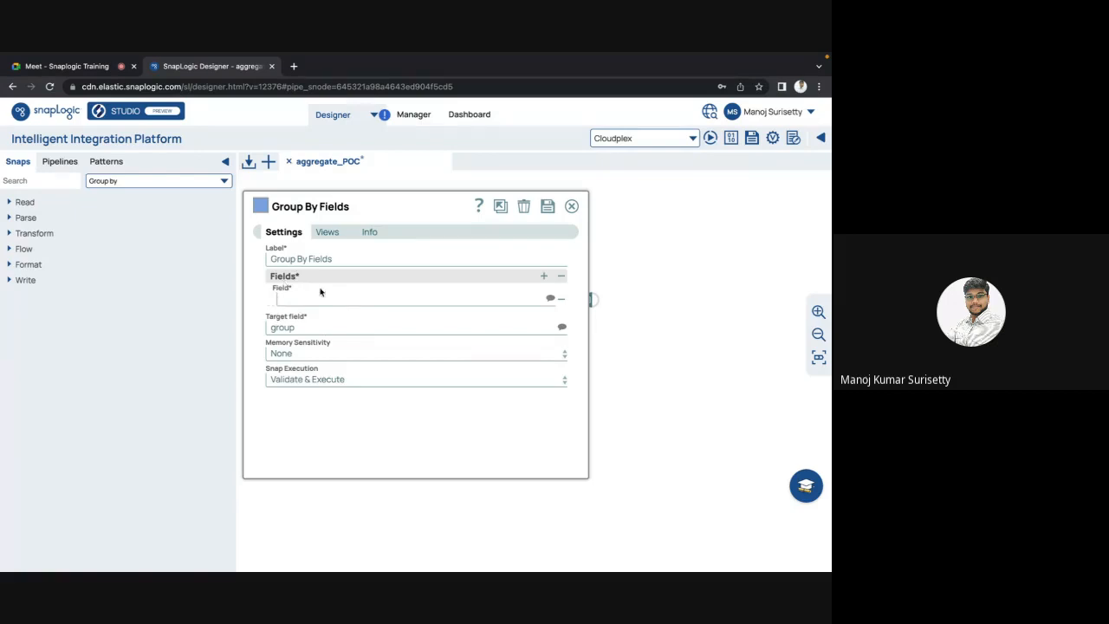
pyautogui.click(524, 209)
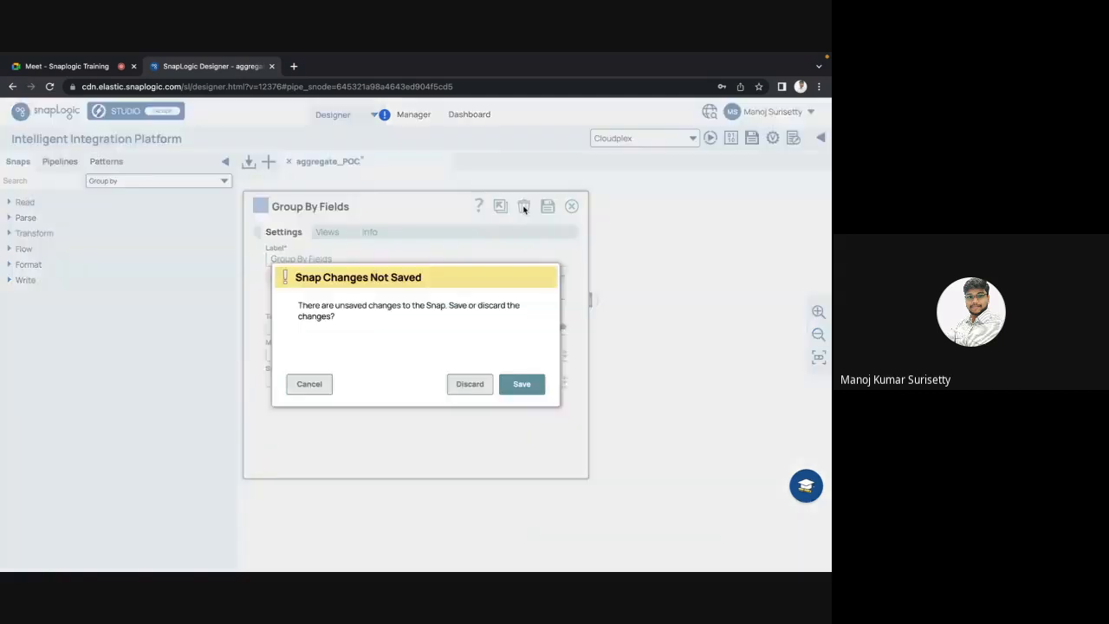
pyautogui.click(507, 390)
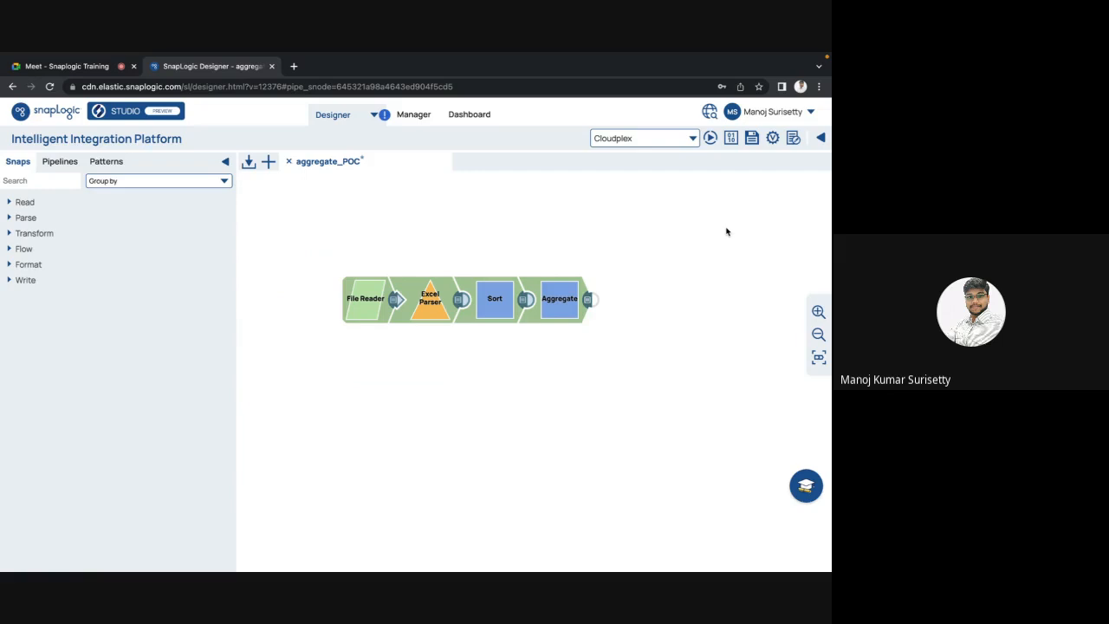
# Step: Recheck the Aggregate and Sort snap settings several times
pyautogui.click(568, 313)
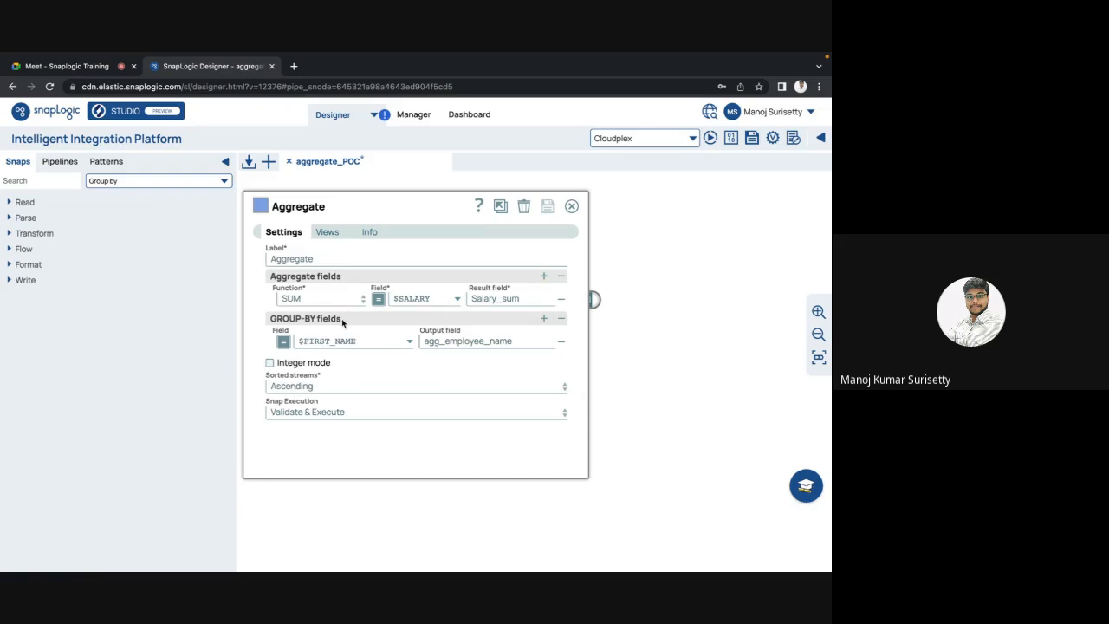
pyautogui.moveTo(342, 321)
pyautogui.press('Escape')
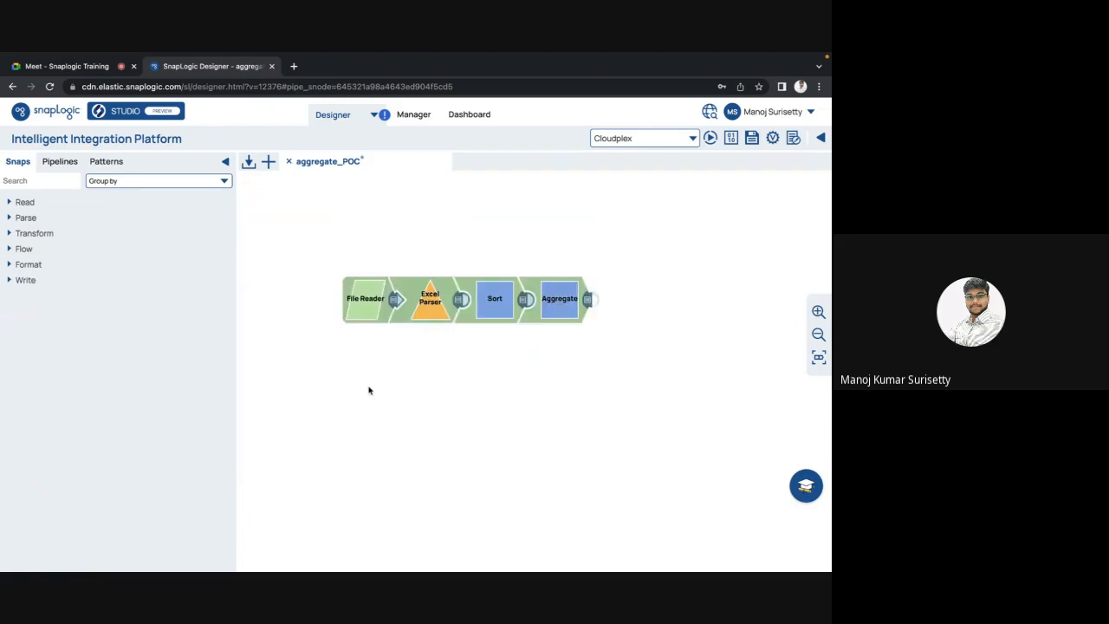
pyautogui.click(495, 307)
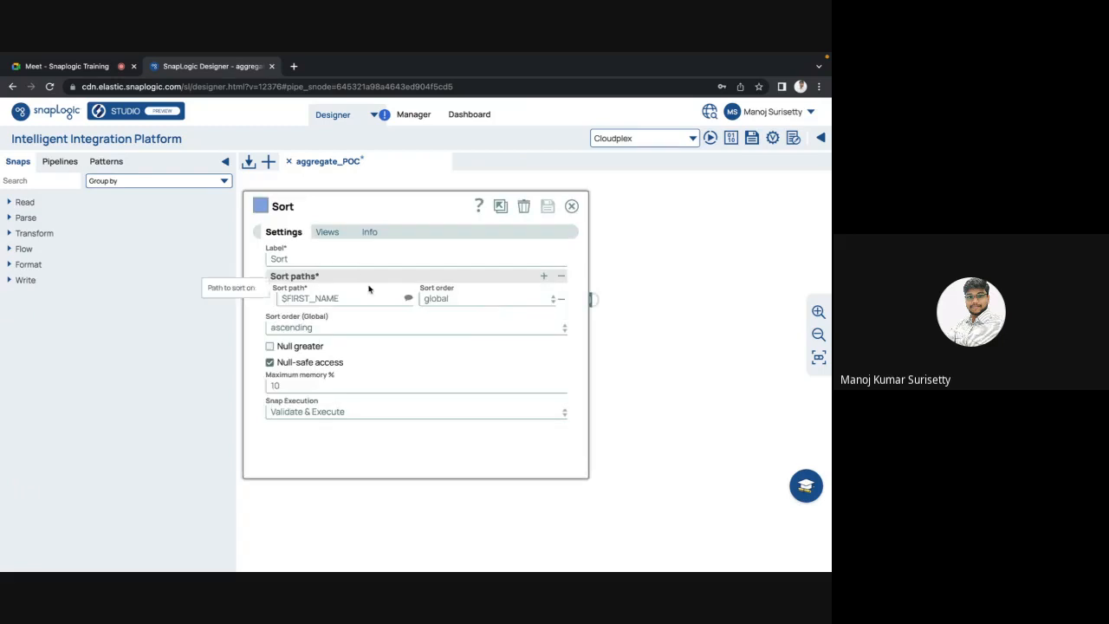
pyautogui.press('Escape')
pyautogui.click(557, 306)
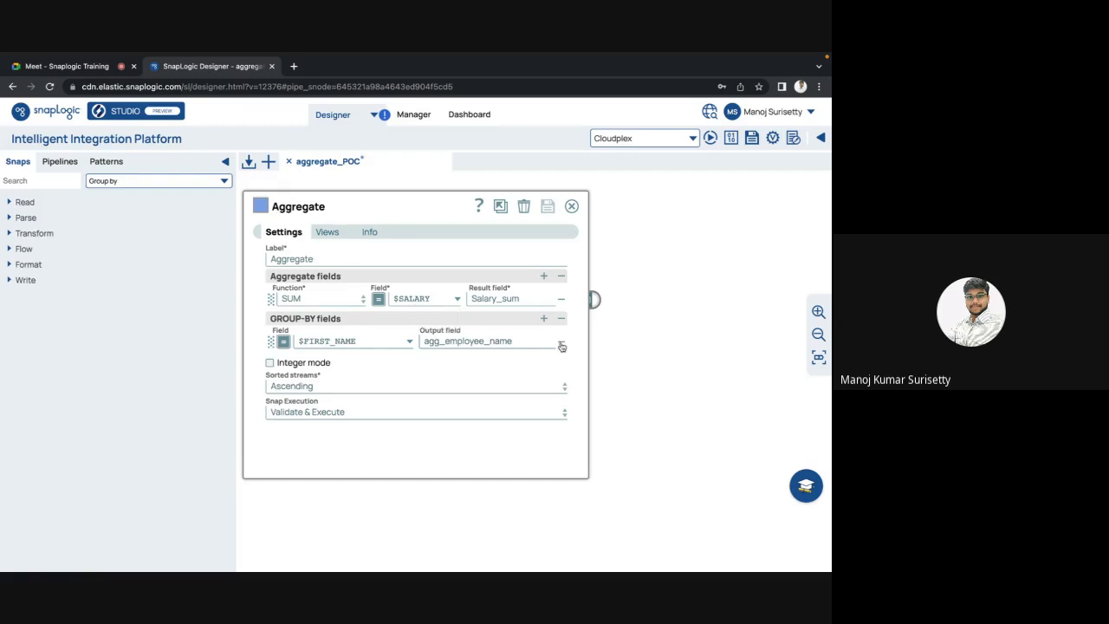
pyautogui.press('Escape')
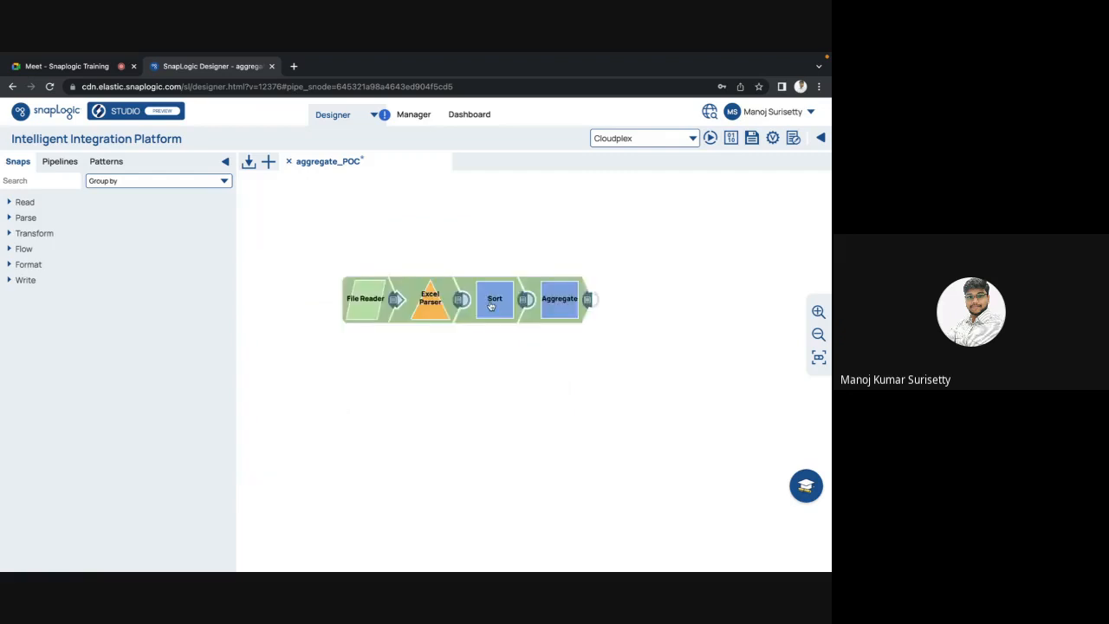
pyautogui.click(491, 305)
pyautogui.press('Escape')
pyautogui.click(559, 303)
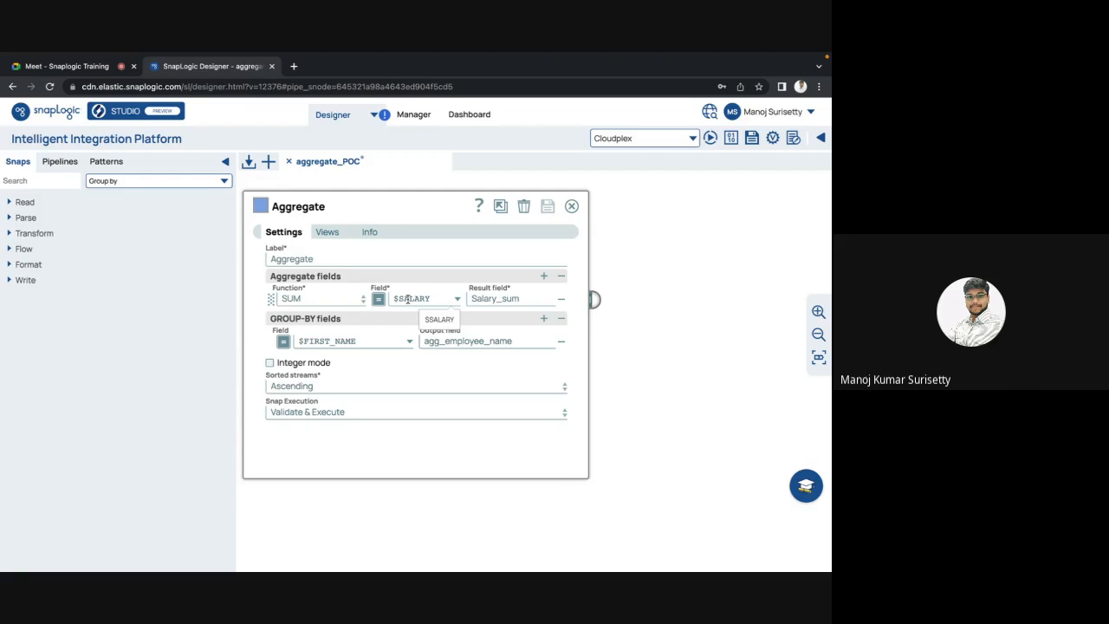
pyautogui.press('Escape')
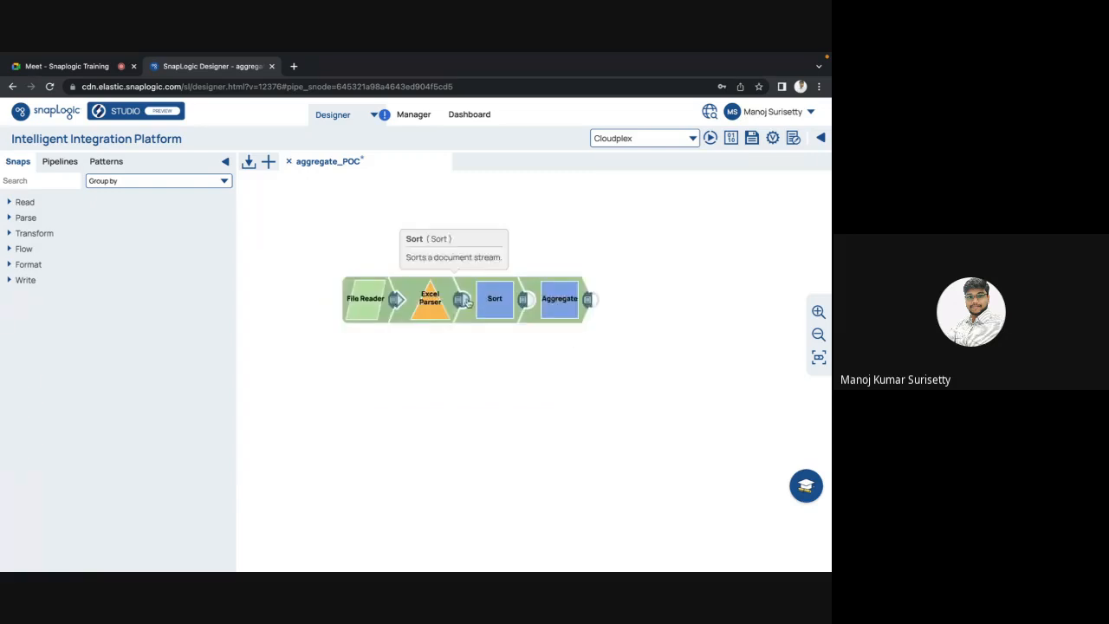
# Step: Detach the Sort snap and delete Aggregate's $FIRST_NAME group-by row, then save
pyautogui.moveTo(491, 305); pyautogui.dragTo(488, 379)
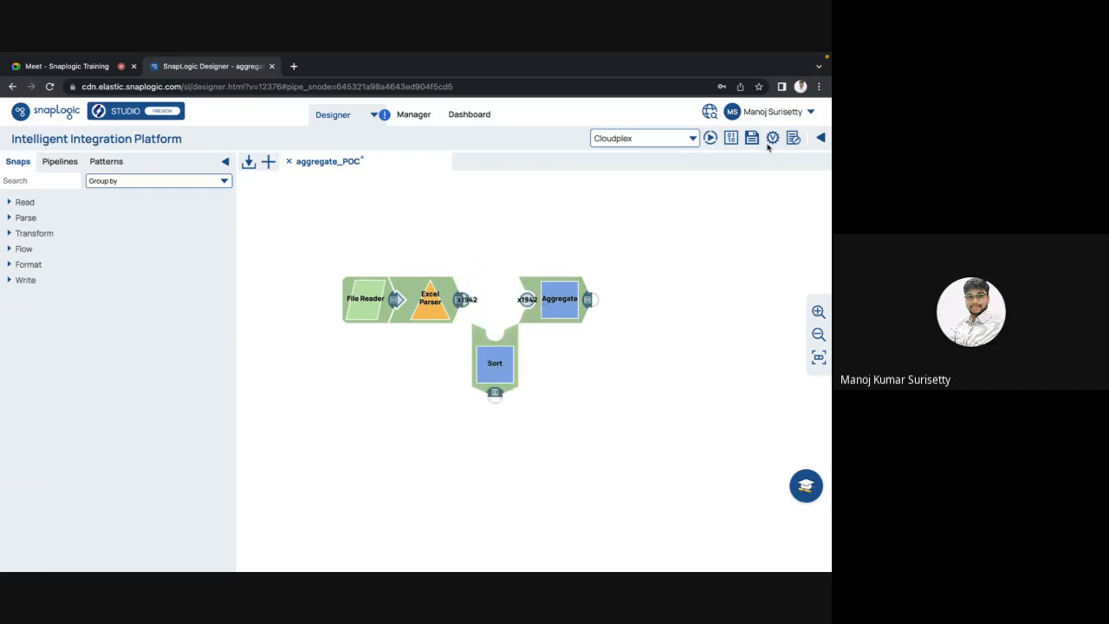
pyautogui.click(560, 300)
pyautogui.click(561, 343)
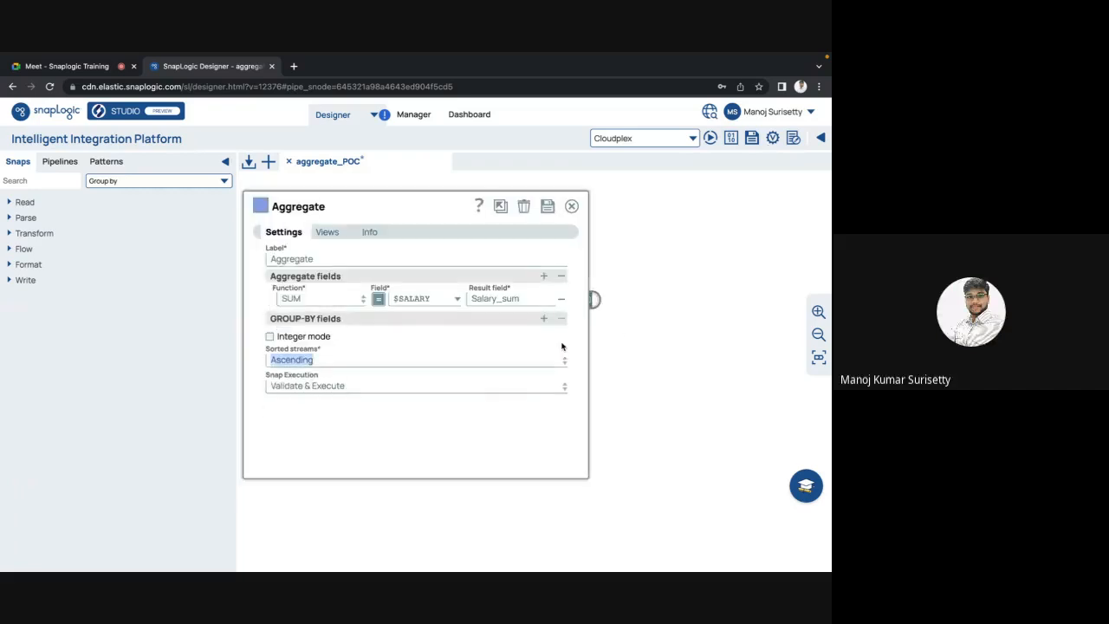
pyautogui.click(546, 207)
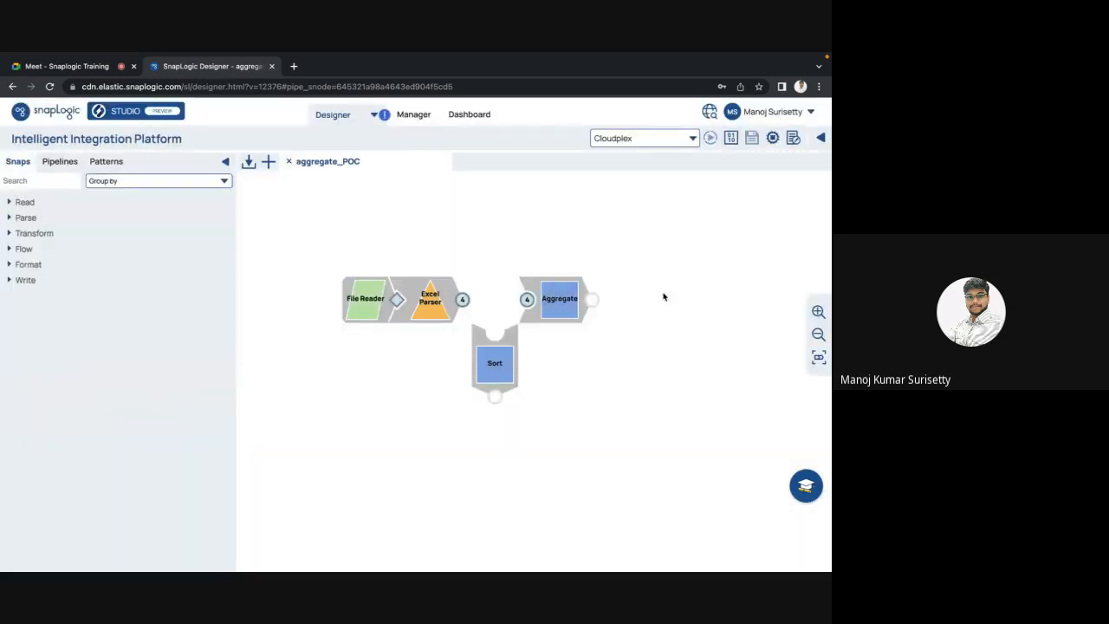
# Step: Preview the Aggregate output showing a single Salary_sum of 309116
pyautogui.click(588, 300)
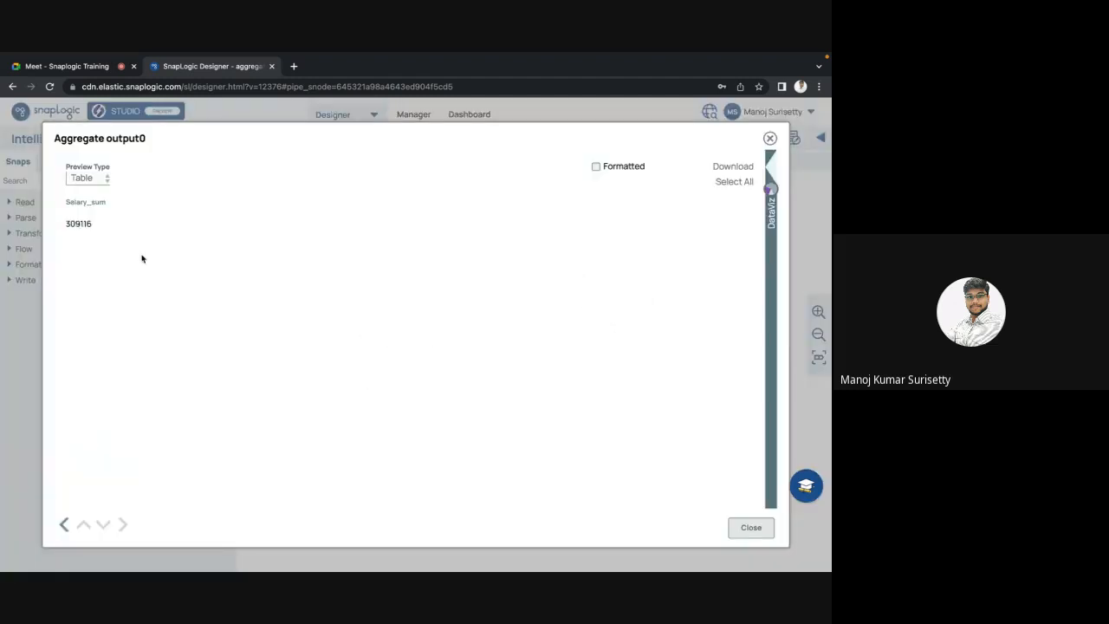
pyautogui.moveTo(41, 226); pyautogui.dragTo(216, 255)
pyautogui.click(216, 255)
pyautogui.press('Escape')
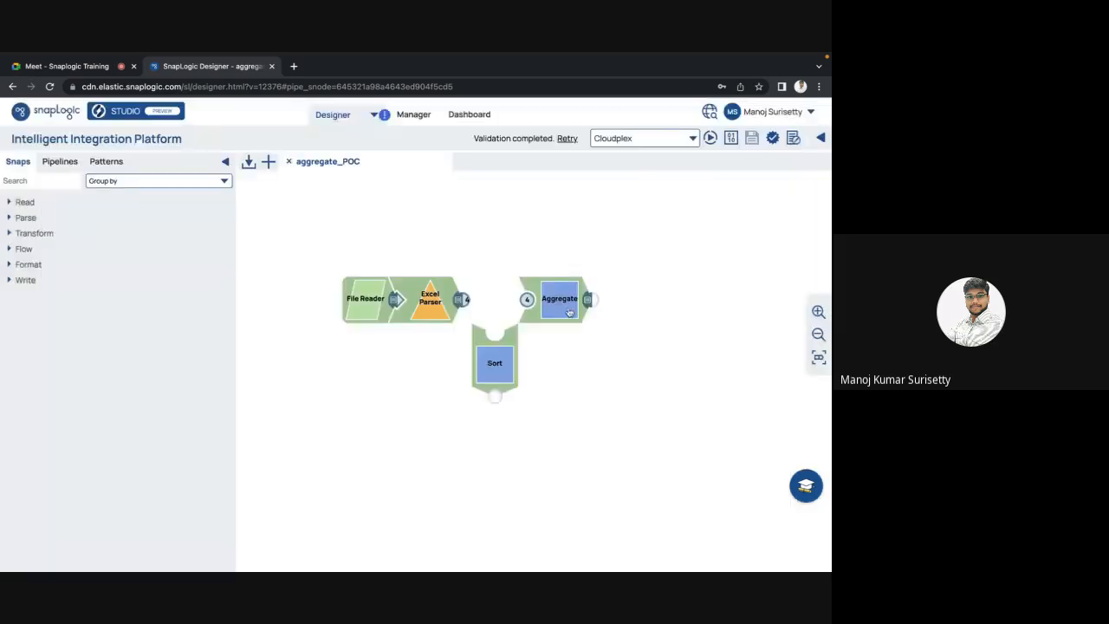
# Step: Add an Aggregate group-by row on $FIRST_NAME with output field agg_employee_name, and save
pyautogui.click(568, 312)
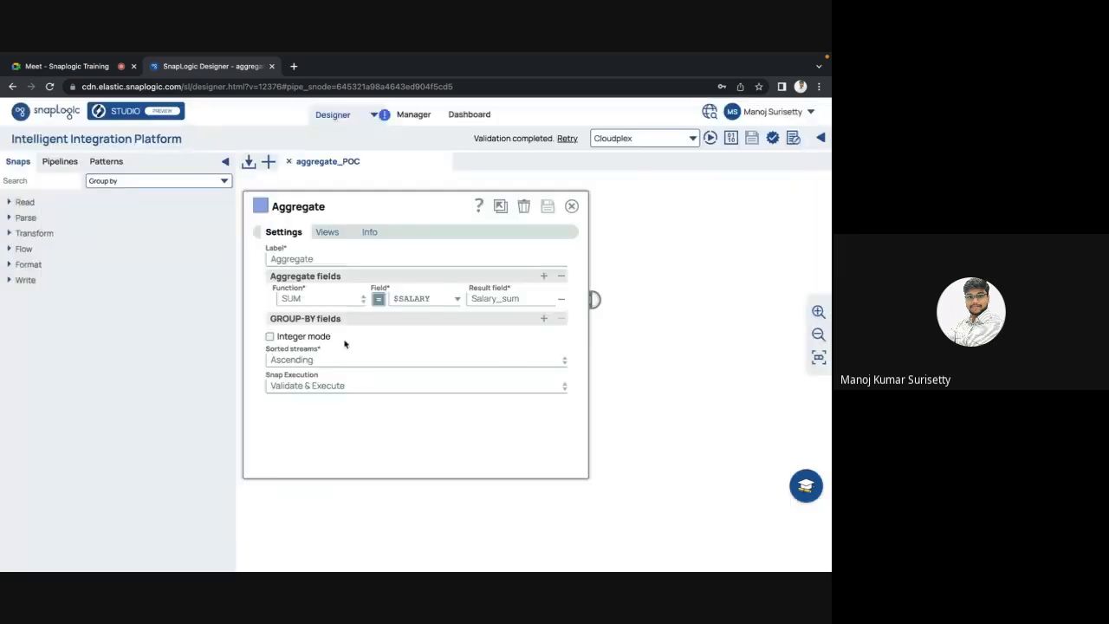
pyautogui.click(543, 318)
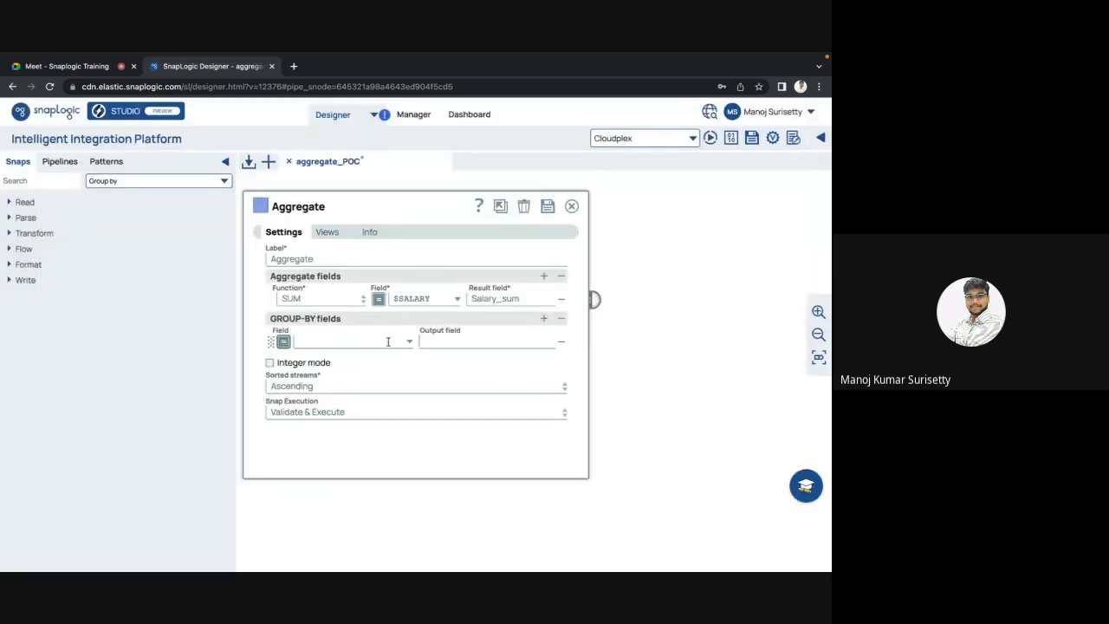
pyautogui.click(411, 344)
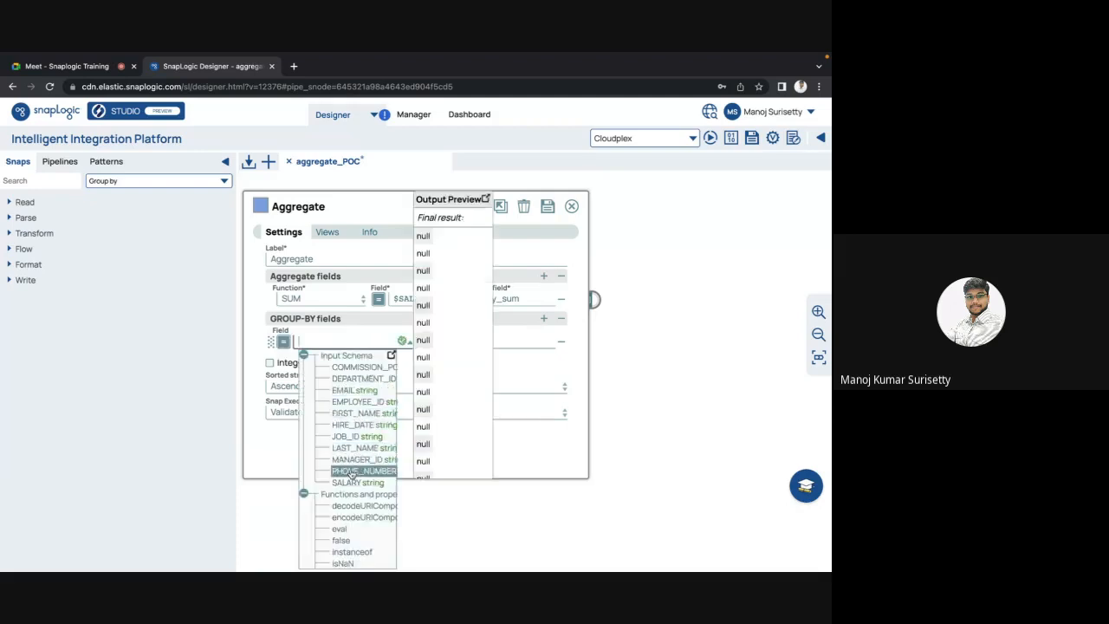
pyautogui.click(356, 414)
pyautogui.click(457, 343)
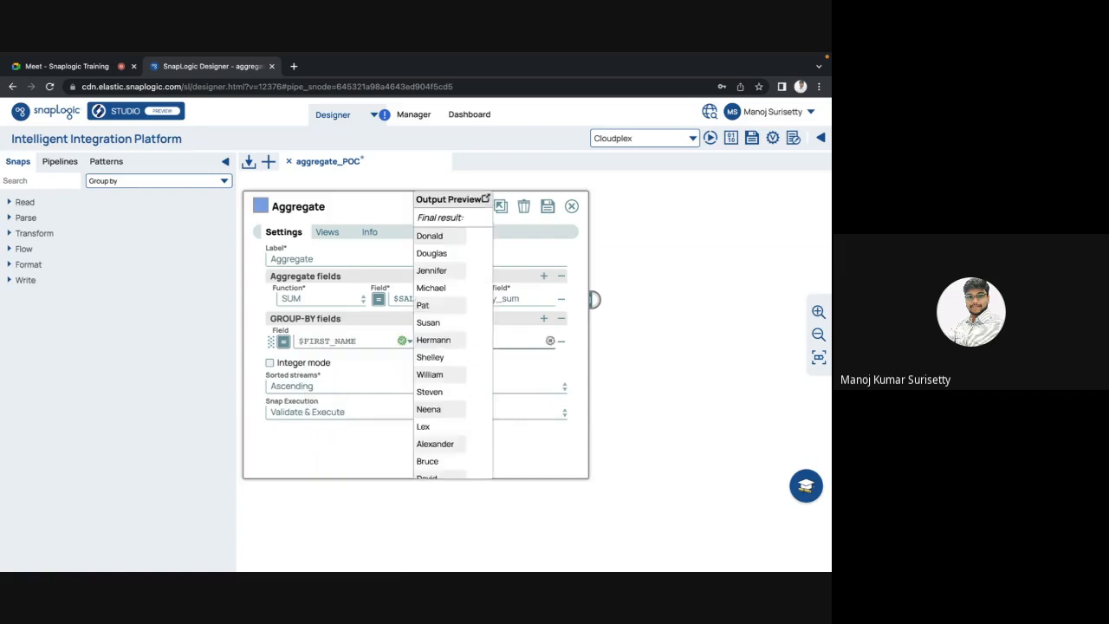
pyautogui.write('agg_employ')
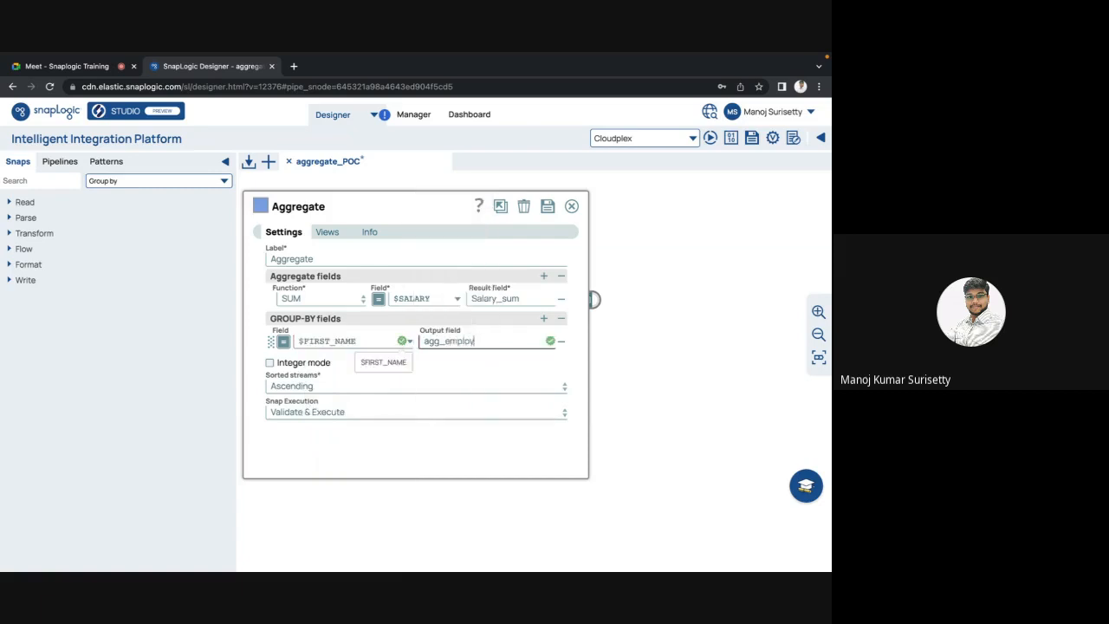
pyautogui.write('ee_name')
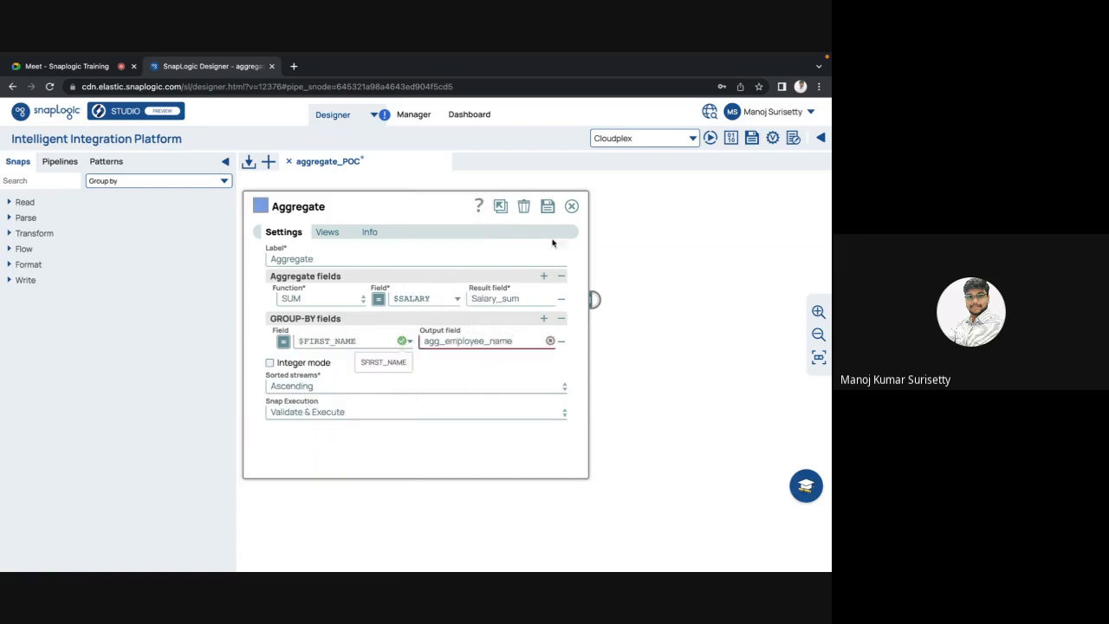
pyautogui.click(547, 208)
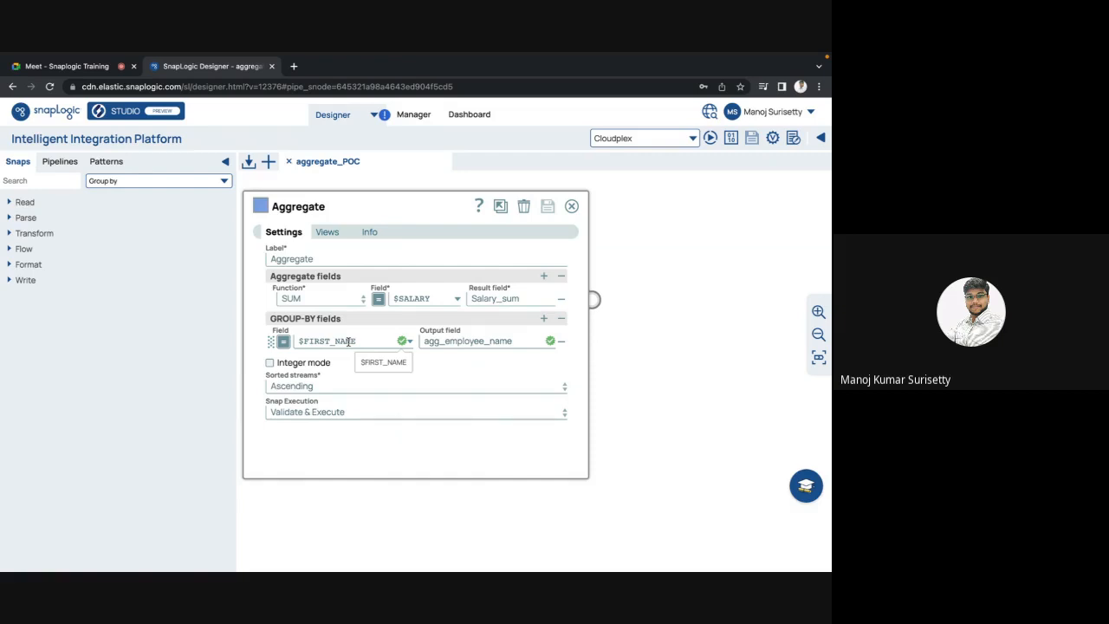
pyautogui.press('Escape')
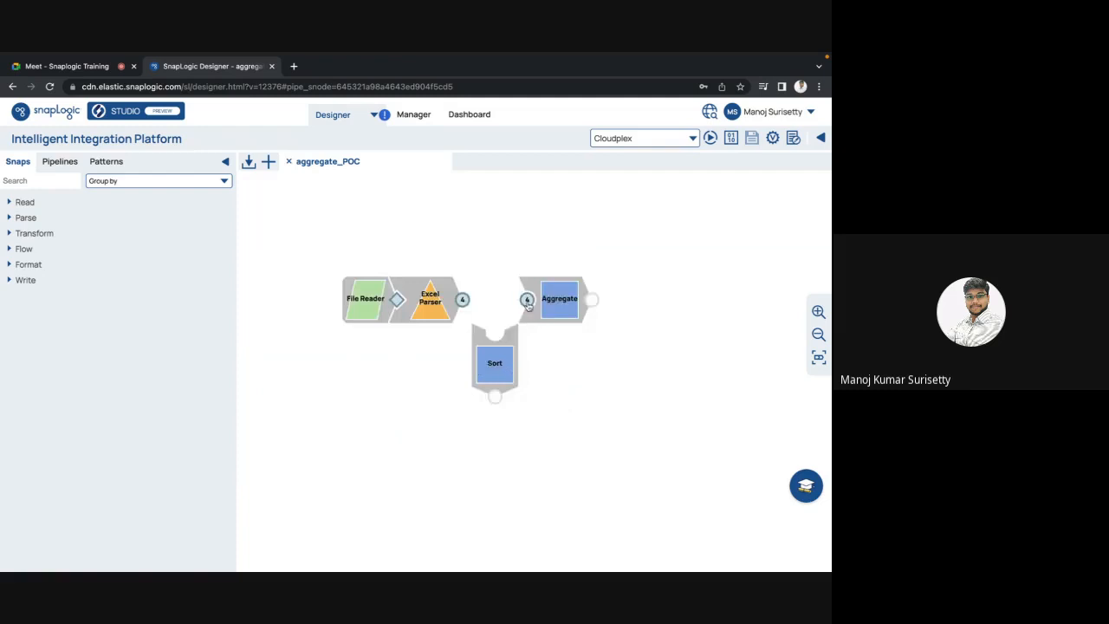
# Step: Reconnect Sort between Excel Parser and Aggregate, check both snaps, and save the pipeline
pyautogui.moveTo(493, 355); pyautogui.dragTo(494, 319)
pyautogui.click(560, 310)
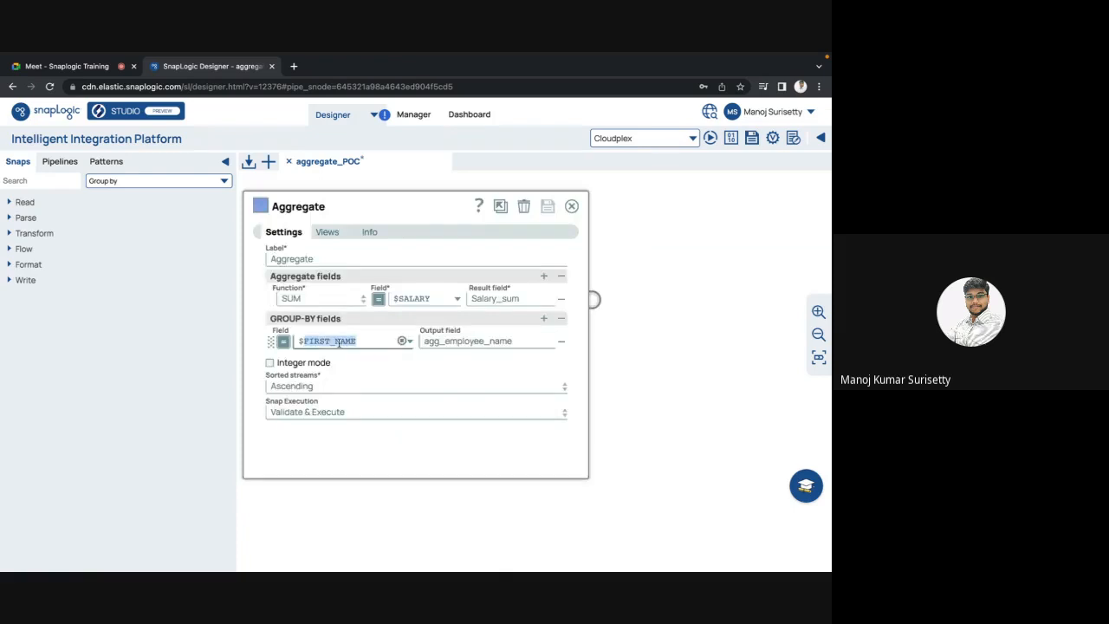
pyautogui.press('Escape')
pyautogui.click(485, 302)
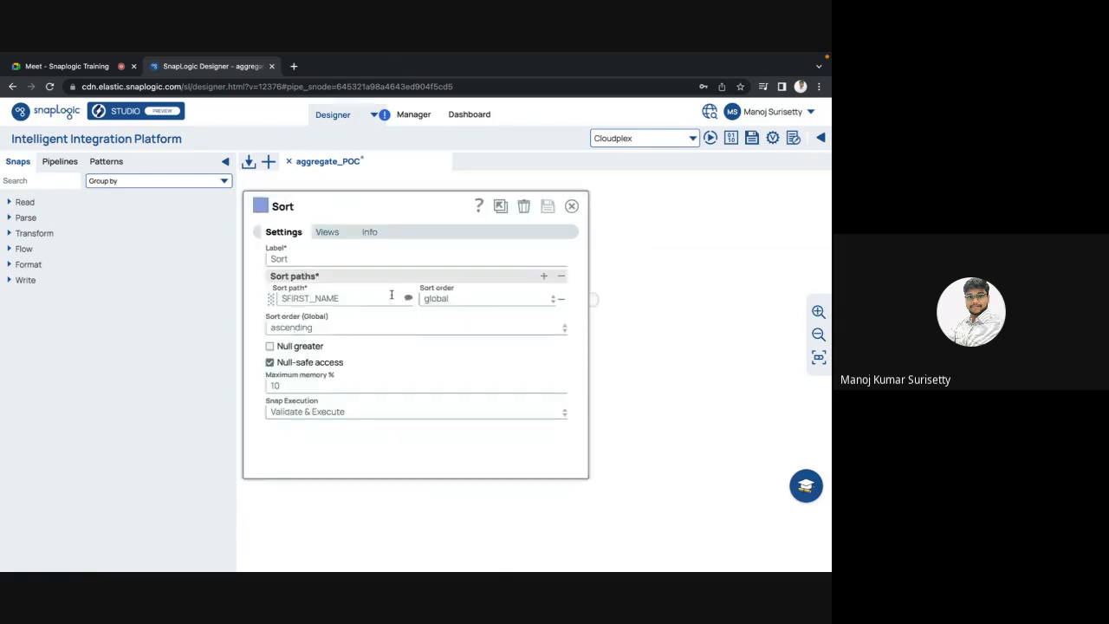
pyautogui.press('Escape')
pyautogui.click(751, 139)
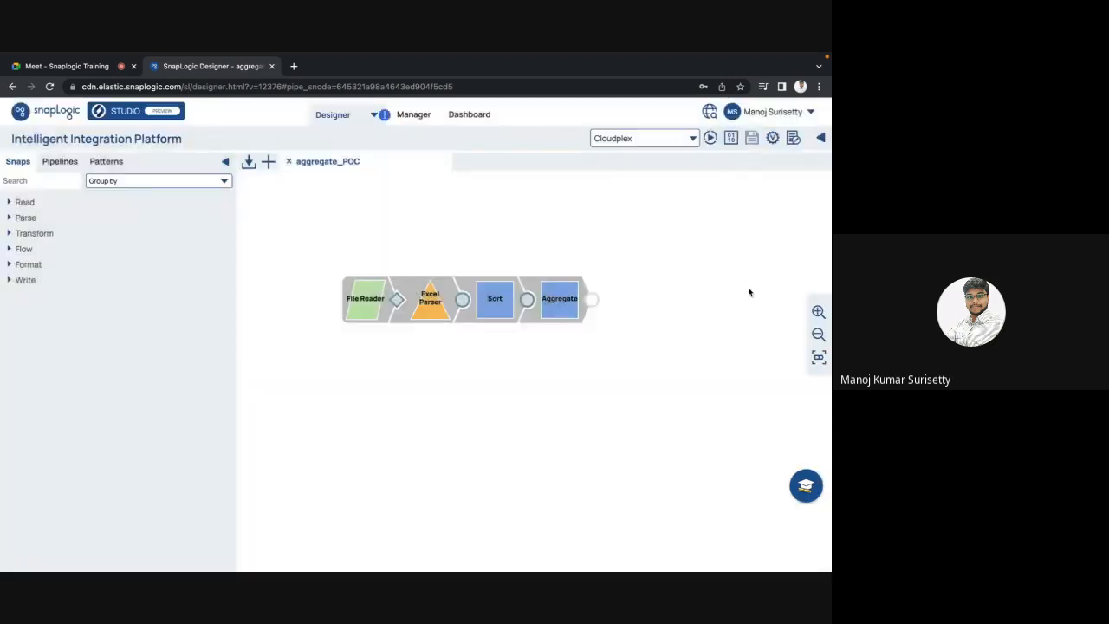
# Step: Preview the Aggregate output listing a Salary_sum for each first name
pyautogui.click(563, 304)
pyautogui.click(592, 300)
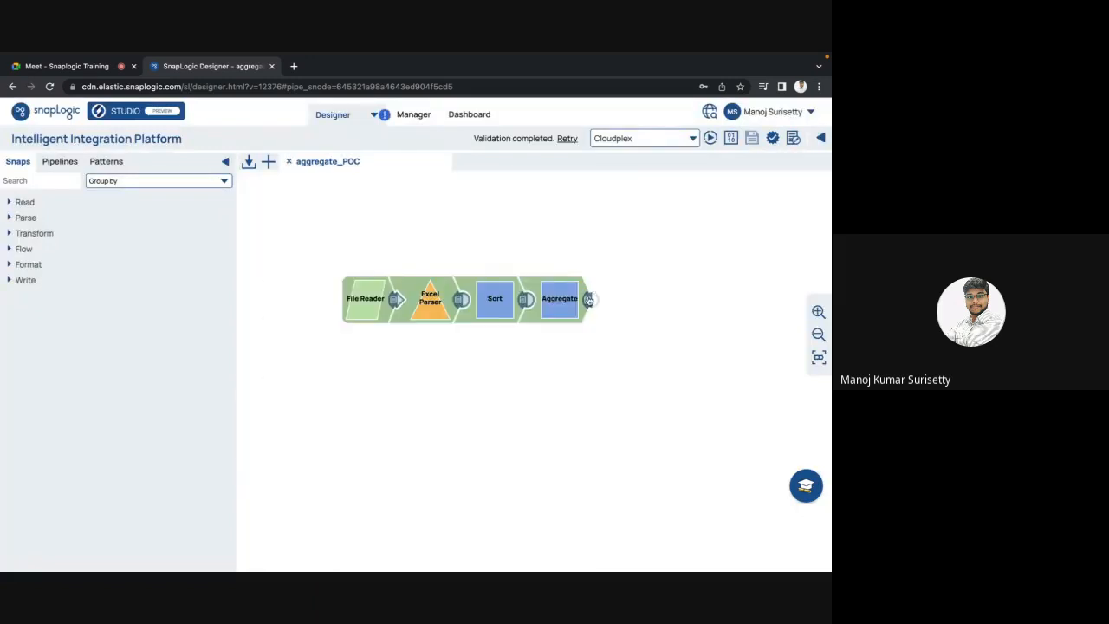
pyautogui.click(590, 299)
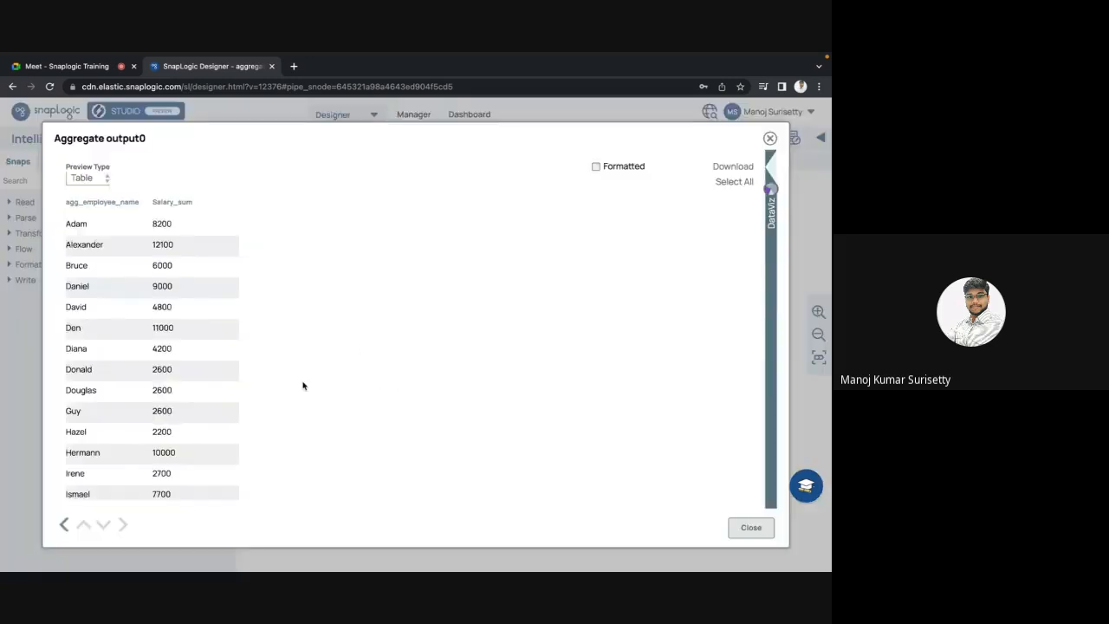
pyautogui.scroll(-3, 303, 386)
pyautogui.scroll(-10, 303, 385)
pyautogui.press('Escape')
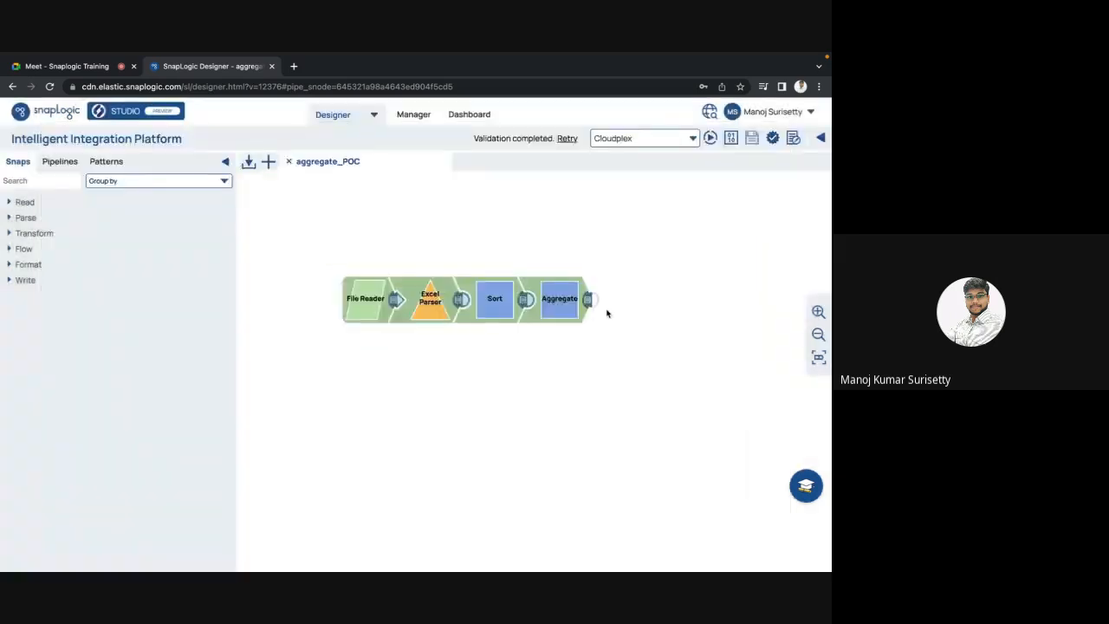
pyautogui.click(559, 302)
pyautogui.press('Escape')
# Step: Try a second Sort path, remove the empty row, and keep the Sort changes
pyautogui.click(494, 301)
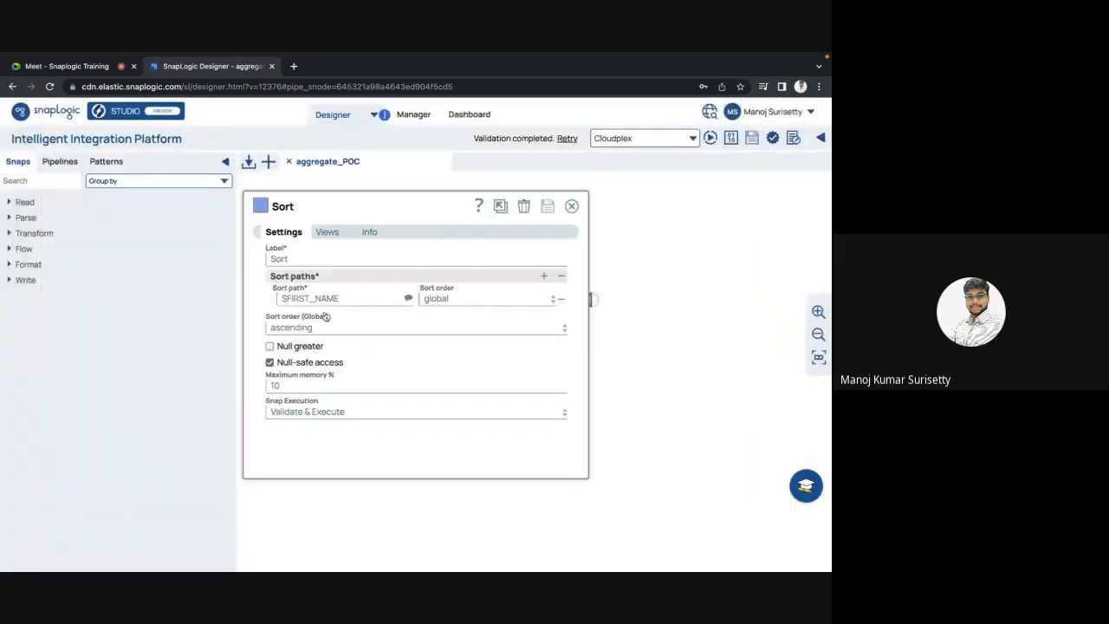
pyautogui.click(544, 276)
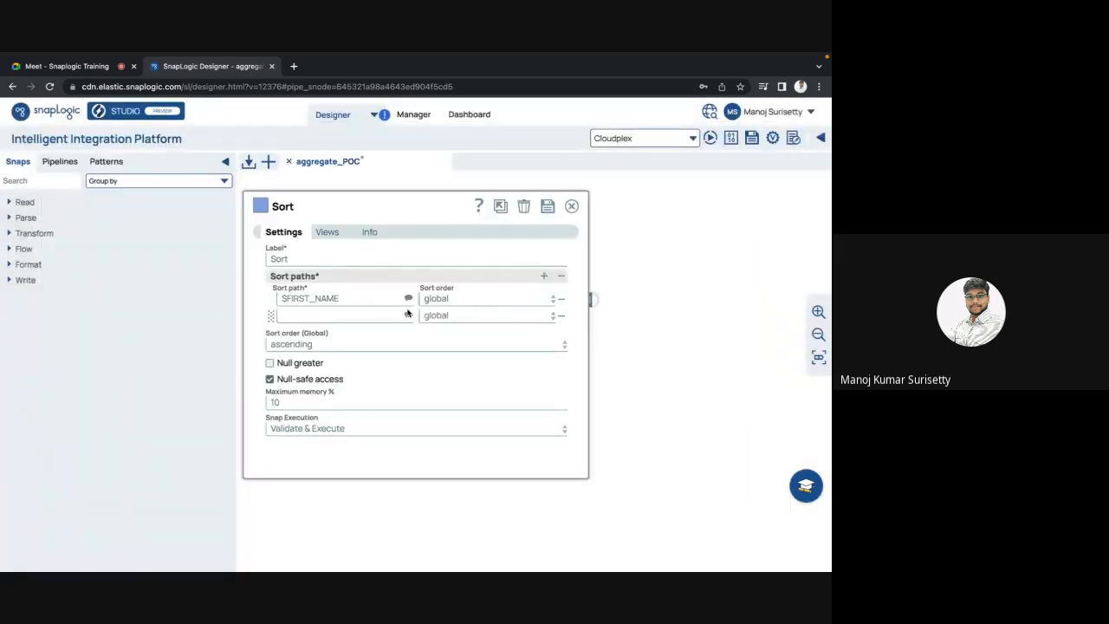
pyautogui.click(410, 319)
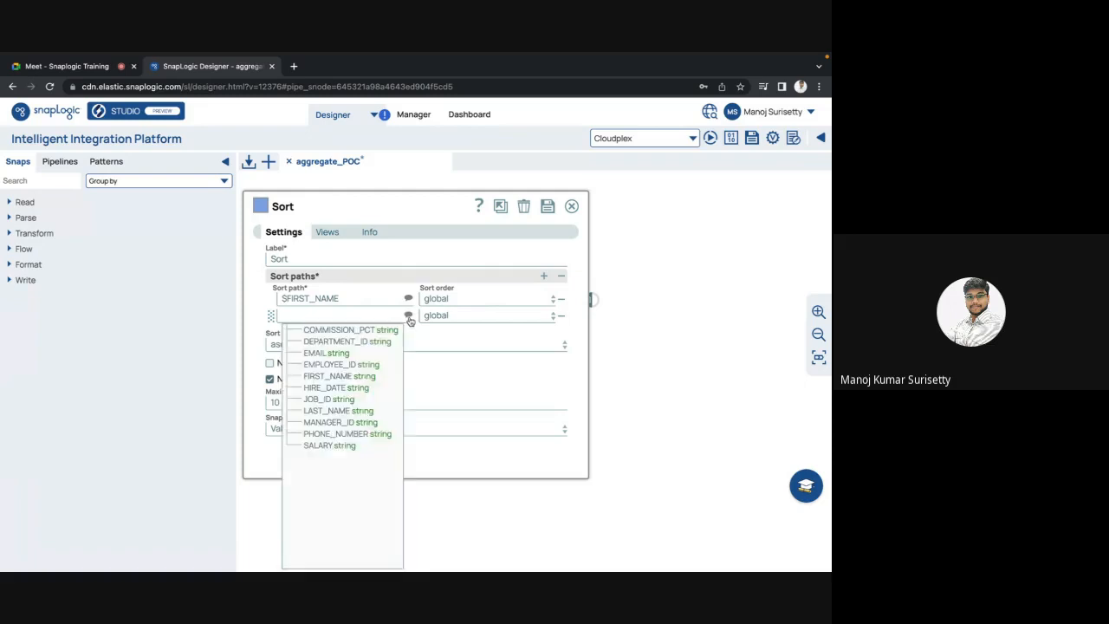
pyautogui.click(562, 319)
pyautogui.click(562, 318)
pyautogui.click(572, 206)
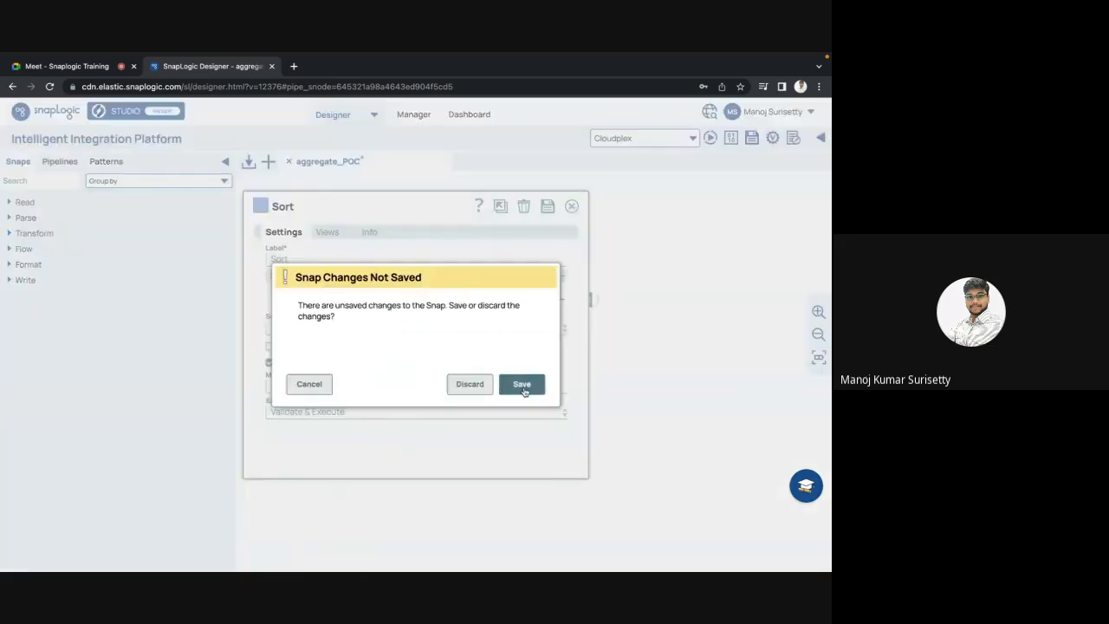
pyautogui.click(523, 387)
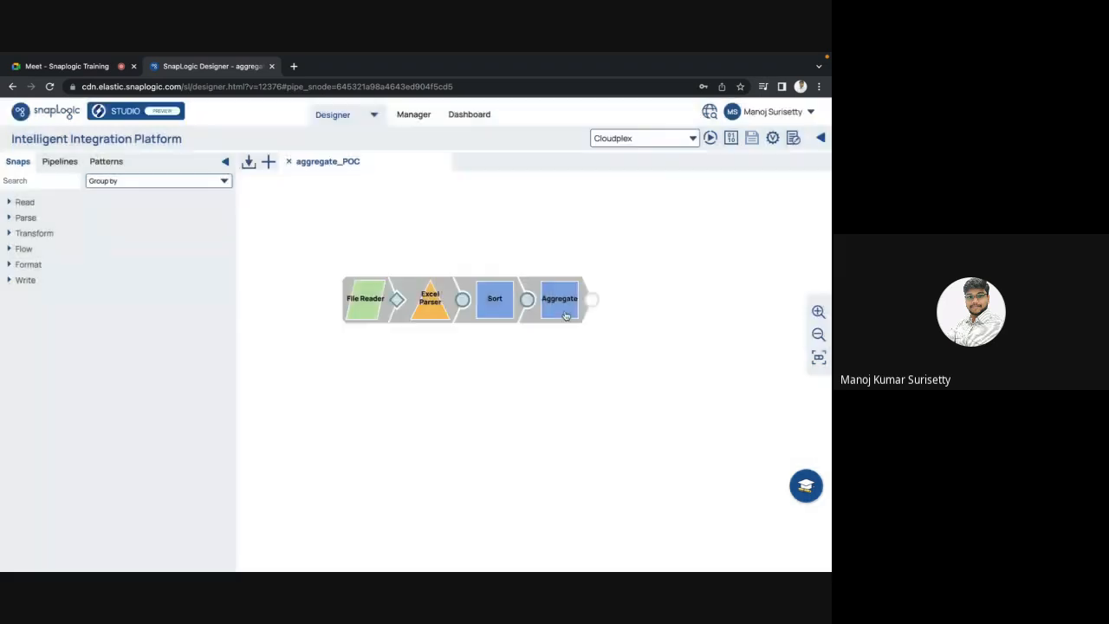
# Step: Add an empty second group-by row to Aggregate and keep the change
pyautogui.click(566, 316)
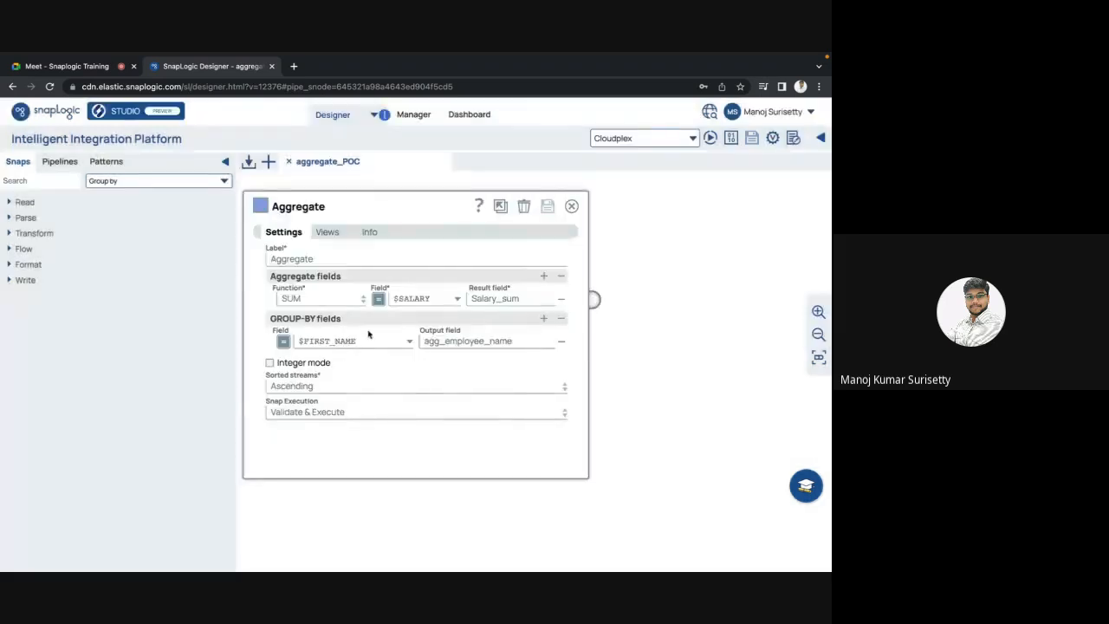
pyautogui.click(544, 319)
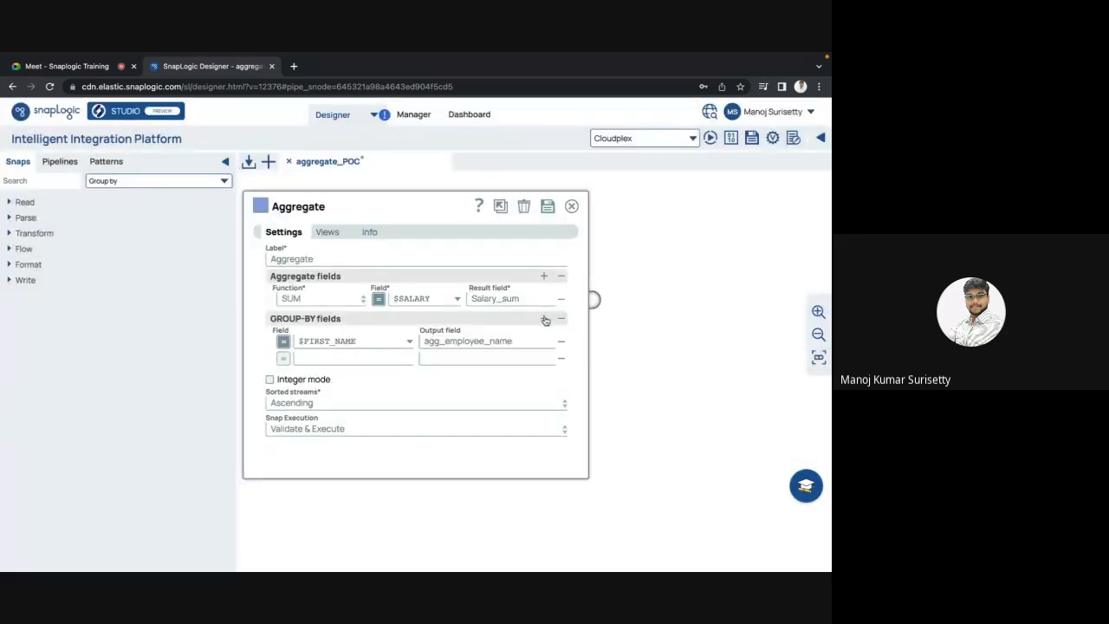
pyautogui.press('Escape')
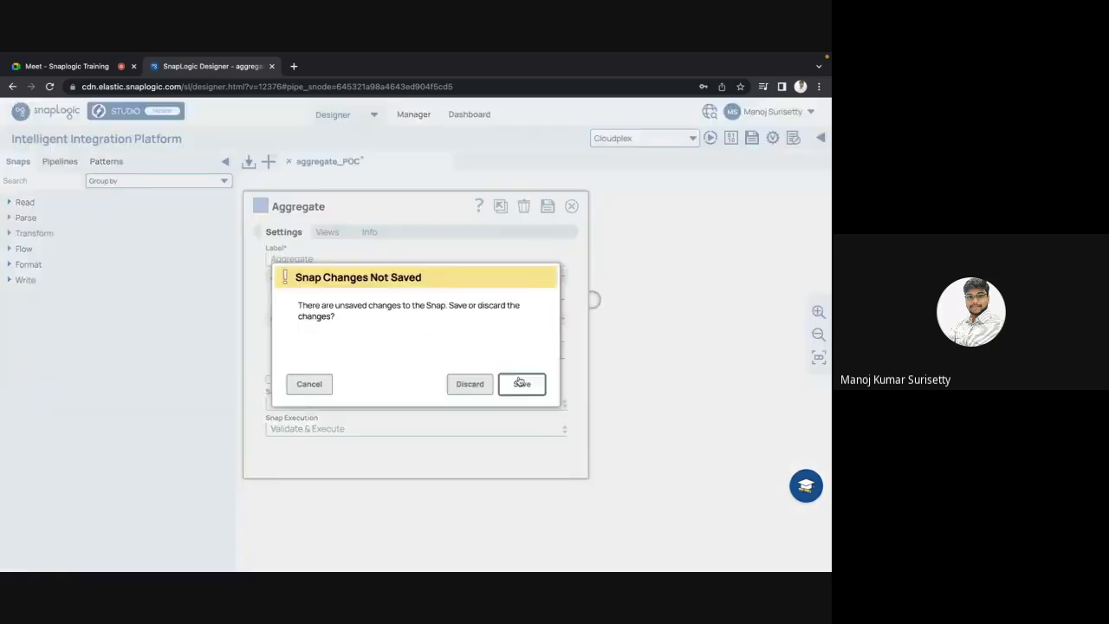
pyautogui.click(522, 382)
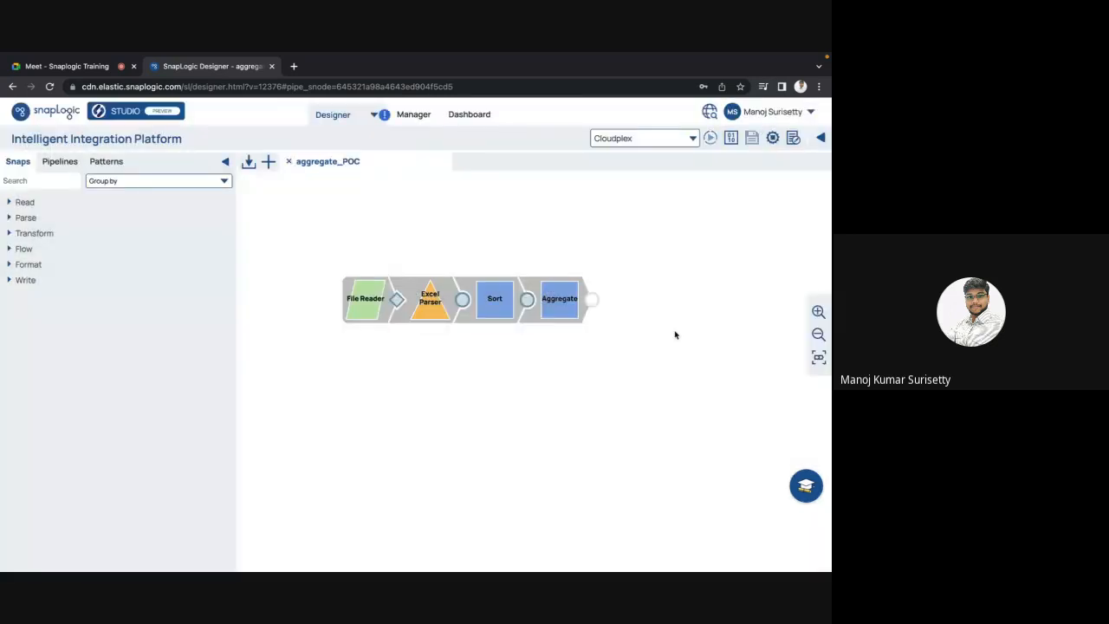
# Step: Group Aggregate also by LAST_NAME as agg_last_name and rename the first output agg_first_name
pyautogui.click(570, 310)
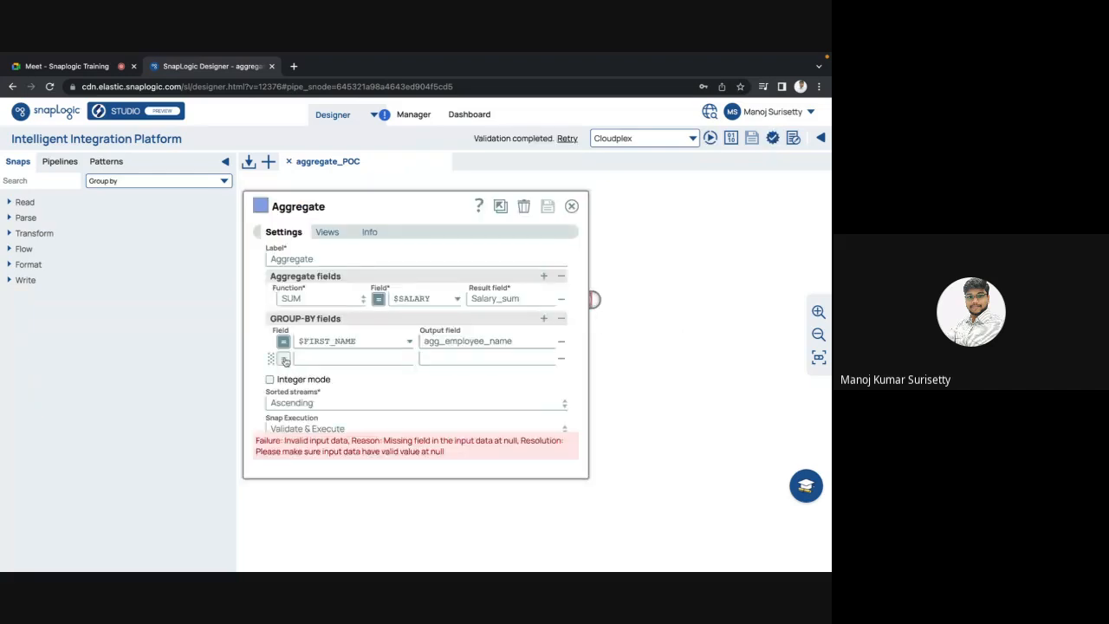
pyautogui.click(295, 361)
pyautogui.click(407, 360)
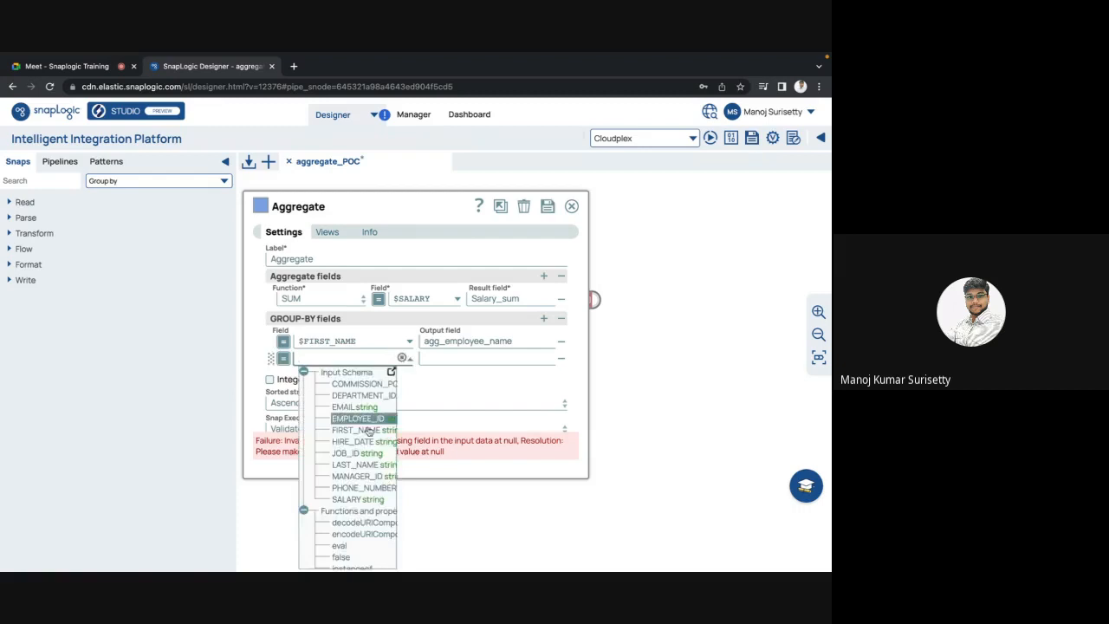
pyautogui.click(363, 464)
pyautogui.click(502, 360)
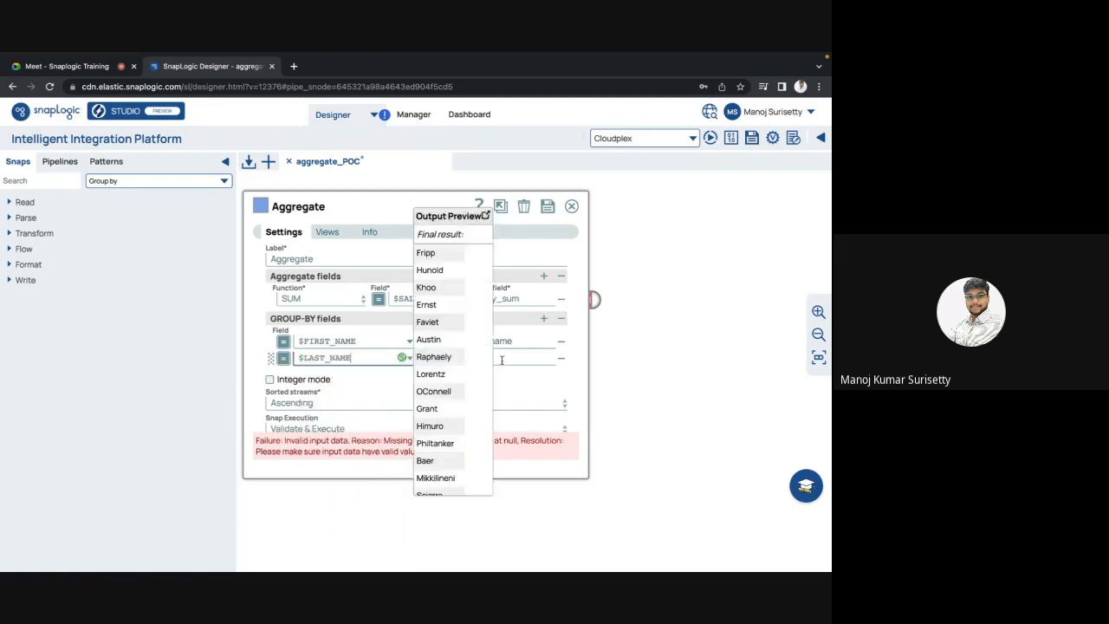
pyautogui.write('agg_last_na')
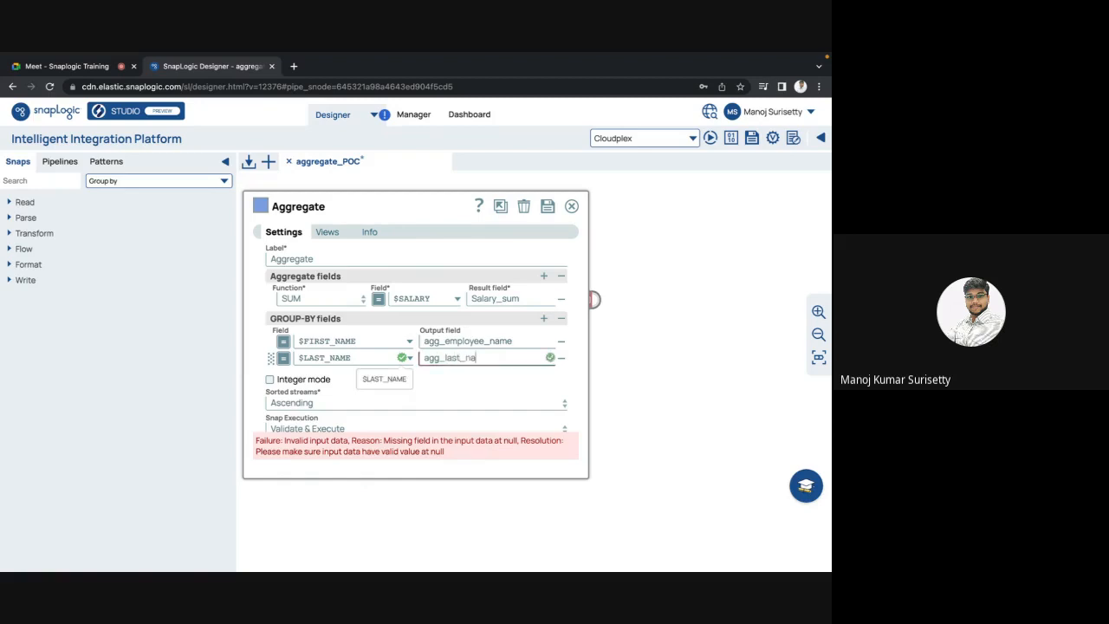
pyautogui.write('me')
pyautogui.click(486, 343)
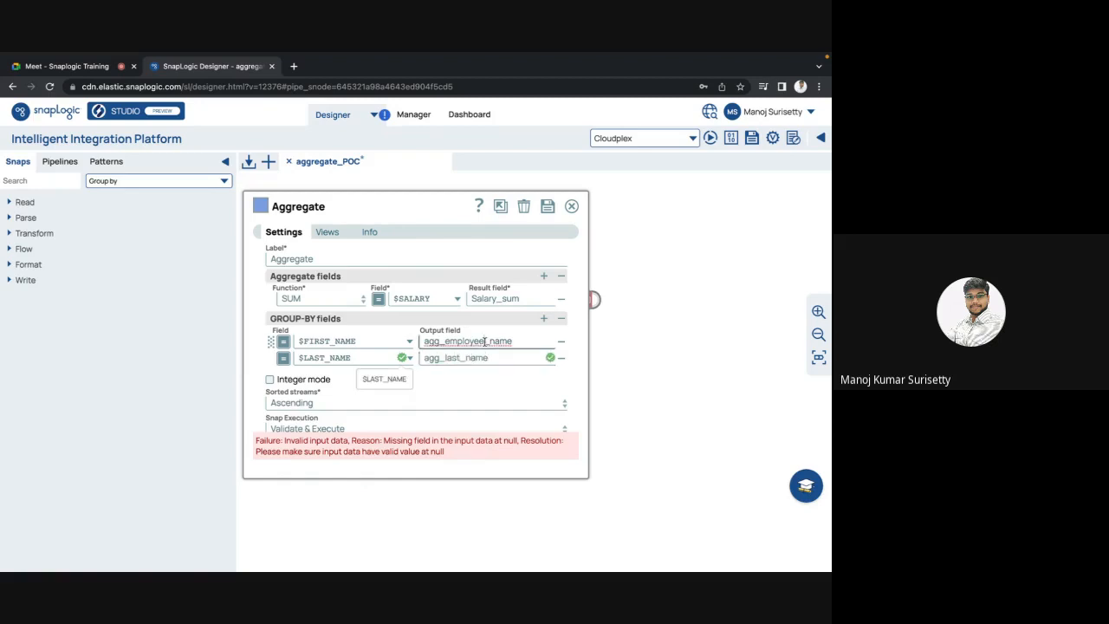
pyautogui.press('BackSpace')
pyautogui.press('BackSpace')
pyautogui.press('BackSpace')
pyautogui.press('BackSpace')
pyautogui.press('BackSpace')
pyautogui.press('BackSpace')
pyautogui.press('BackSpace')
pyautogui.press('BackSpace')
pyautogui.write('first')
pyautogui.press('Escape')
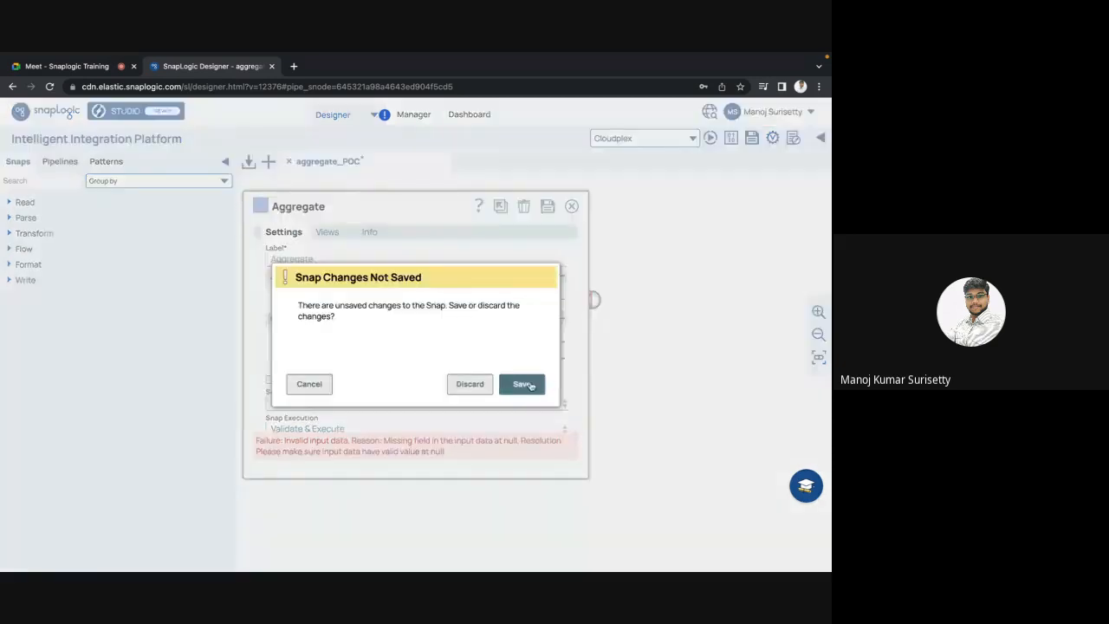
pyautogui.click(526, 384)
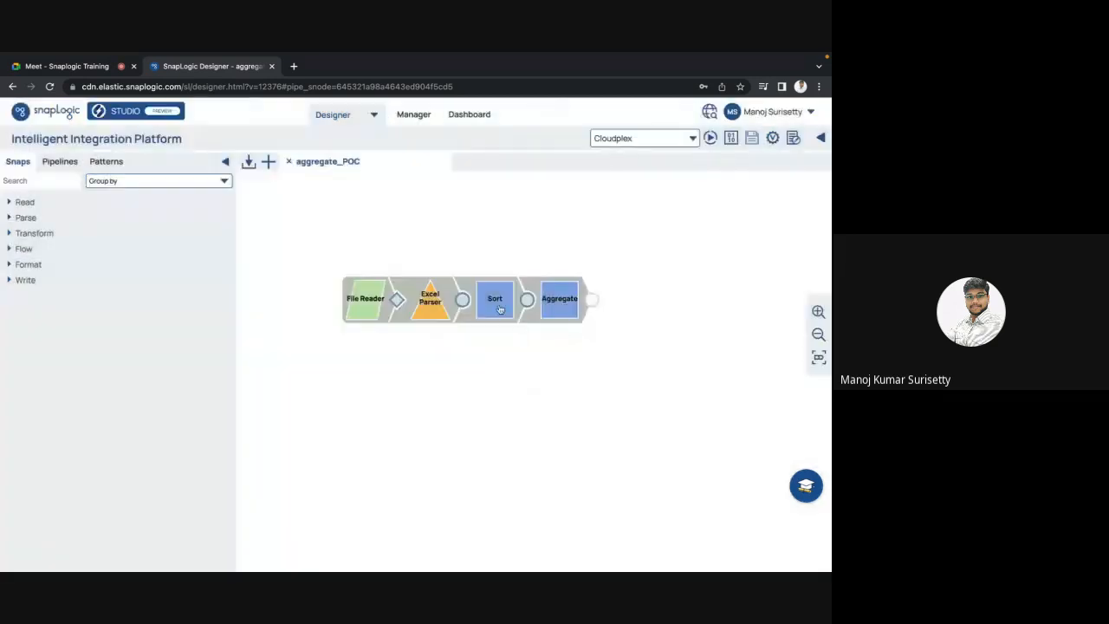
# Step: Validate the pipeline and add $LAST_NAME as the second Sort path, saving it
pyautogui.click(500, 310)
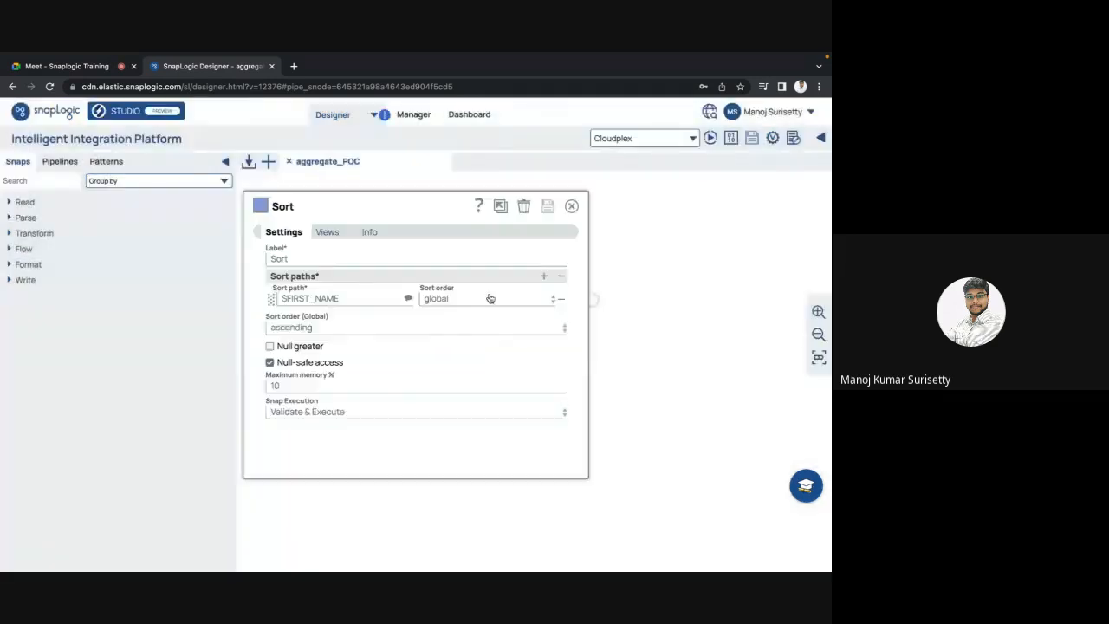
pyautogui.press('Escape')
pyautogui.click(769, 144)
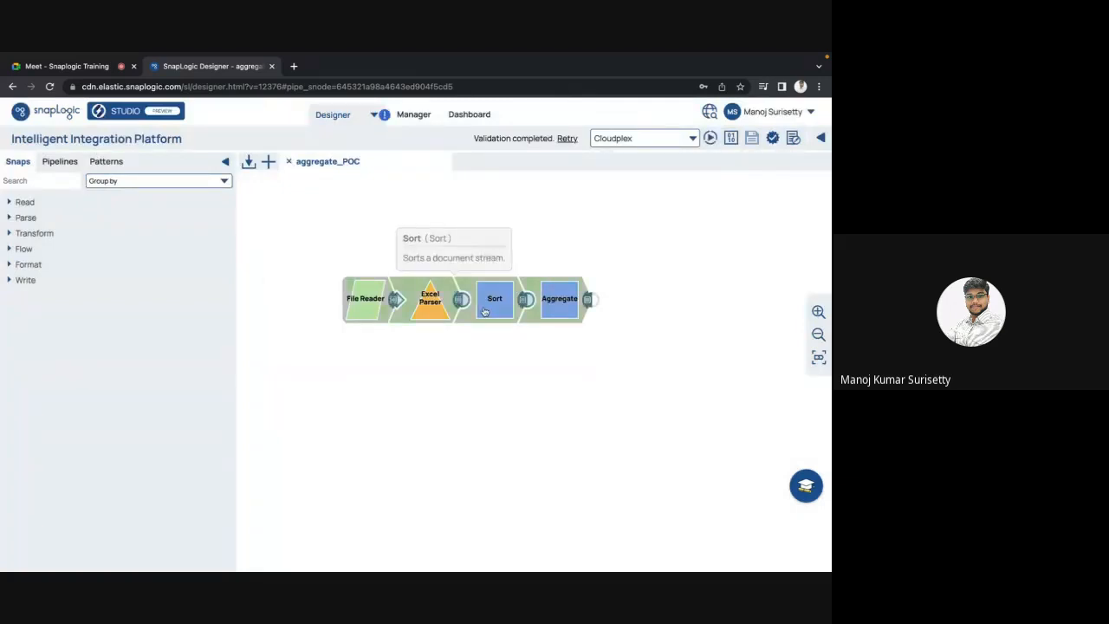
pyautogui.click(484, 312)
pyautogui.click(544, 276)
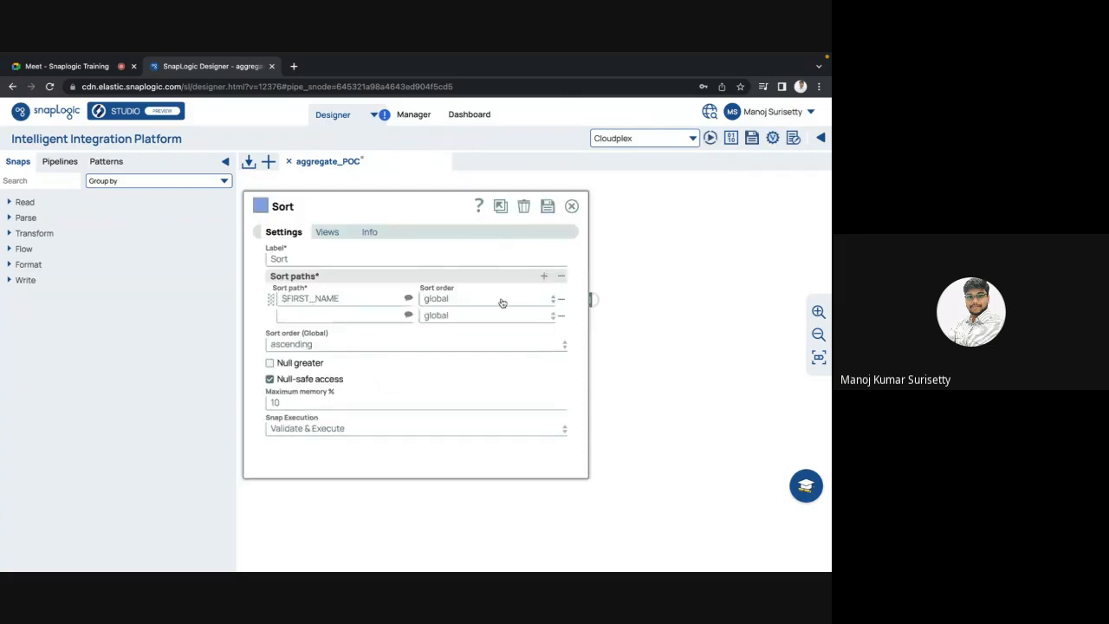
pyautogui.click(409, 316)
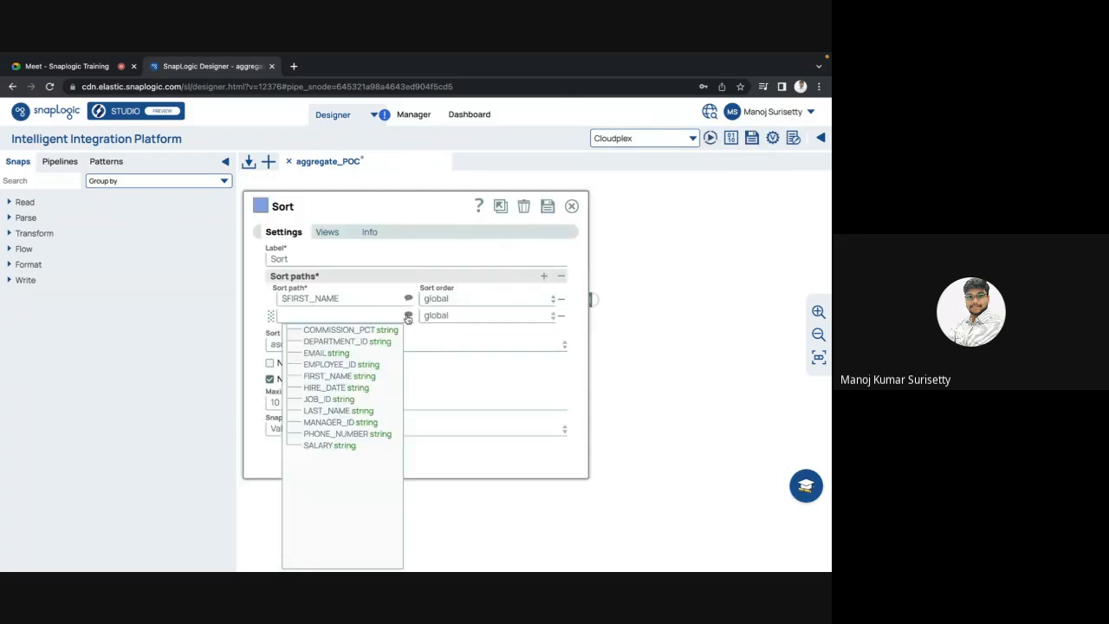
pyautogui.click(338, 411)
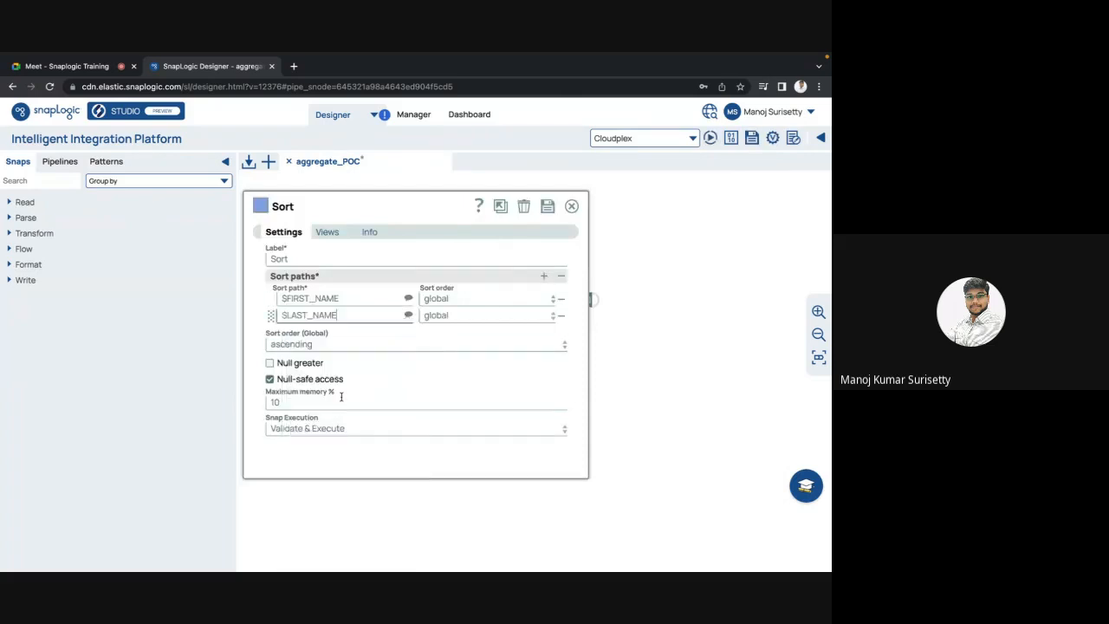
pyautogui.click(547, 207)
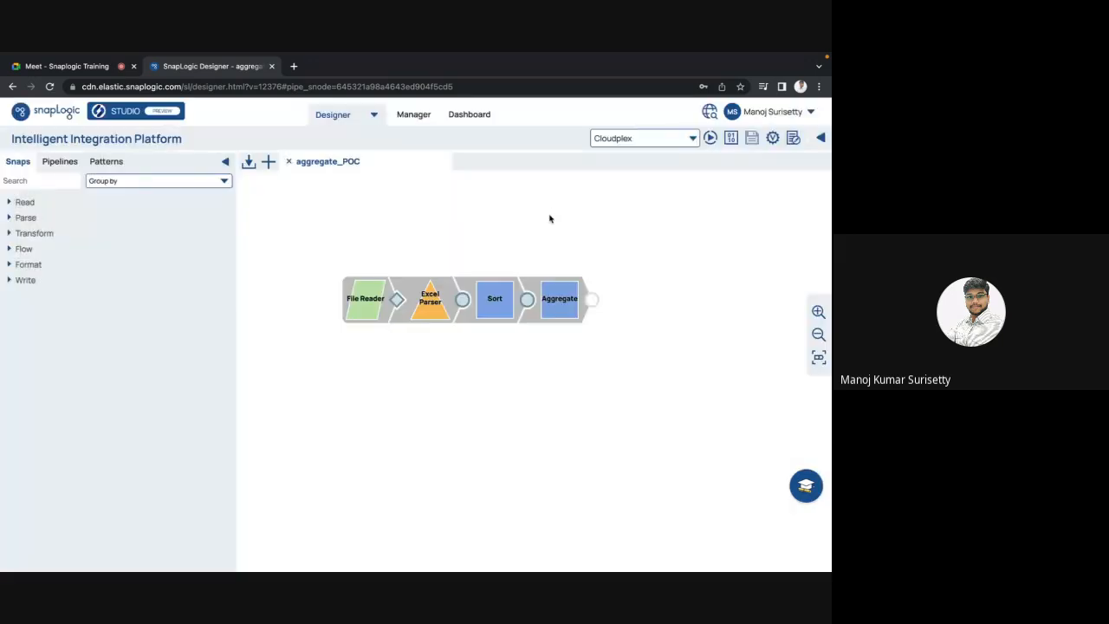
# Step: Recheck the Aggregate and Sort settings after the changes
pyautogui.click(560, 298)
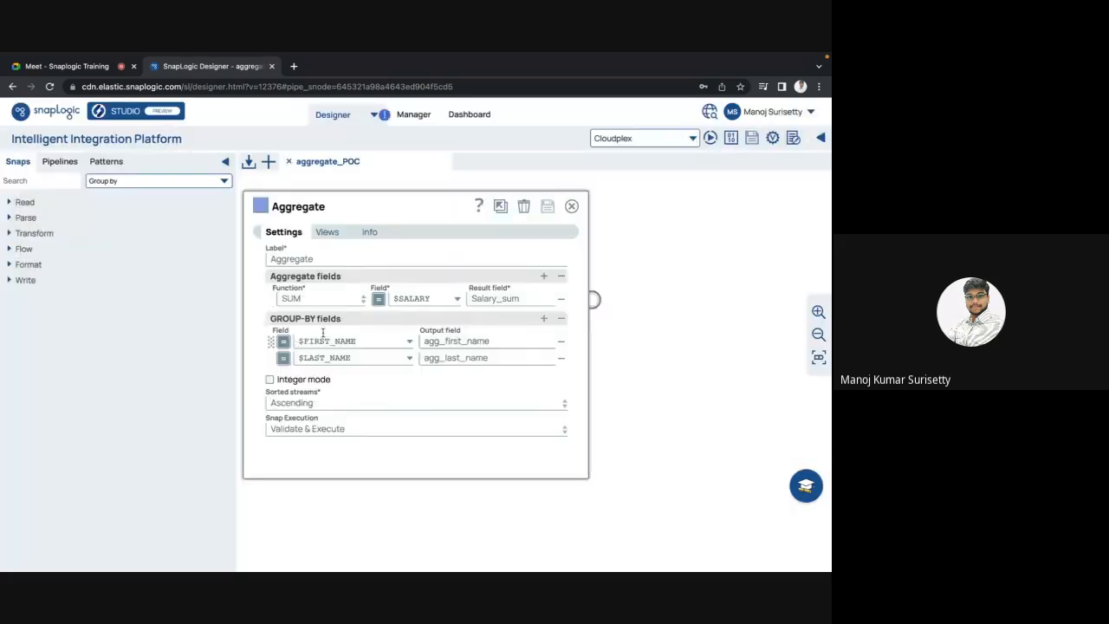
pyautogui.press('Escape')
pyautogui.click(498, 299)
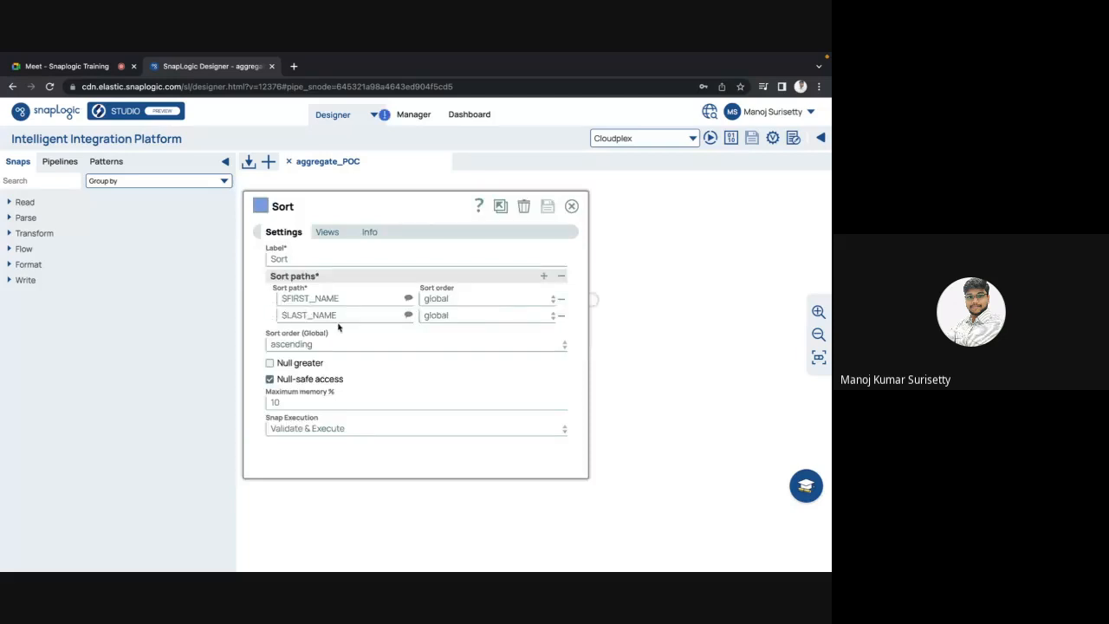
pyautogui.press('Escape')
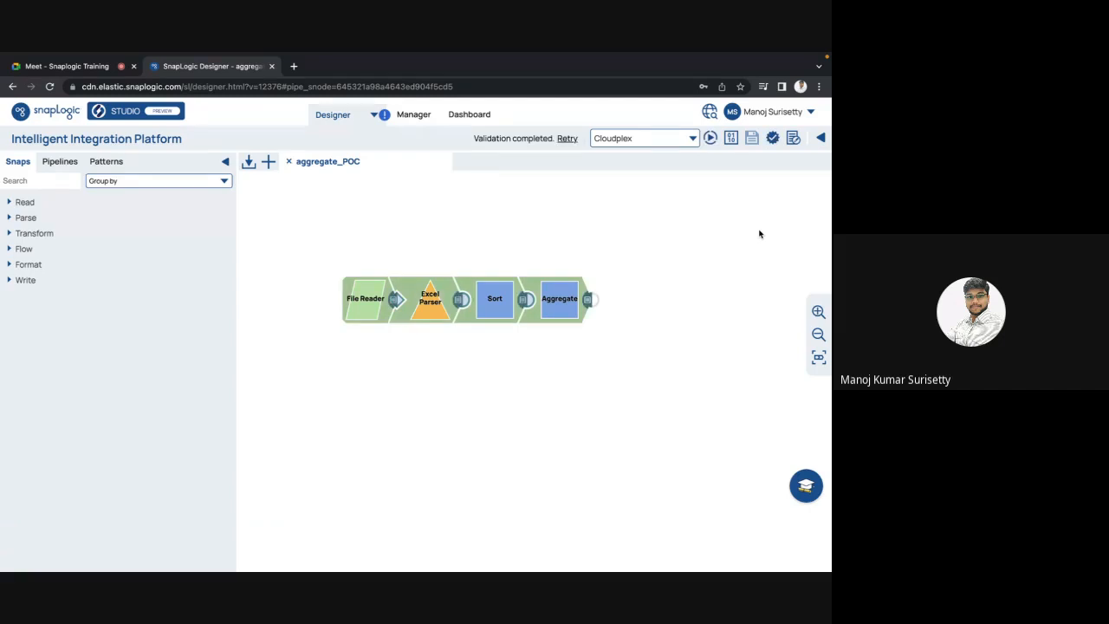
pyautogui.click(588, 299)
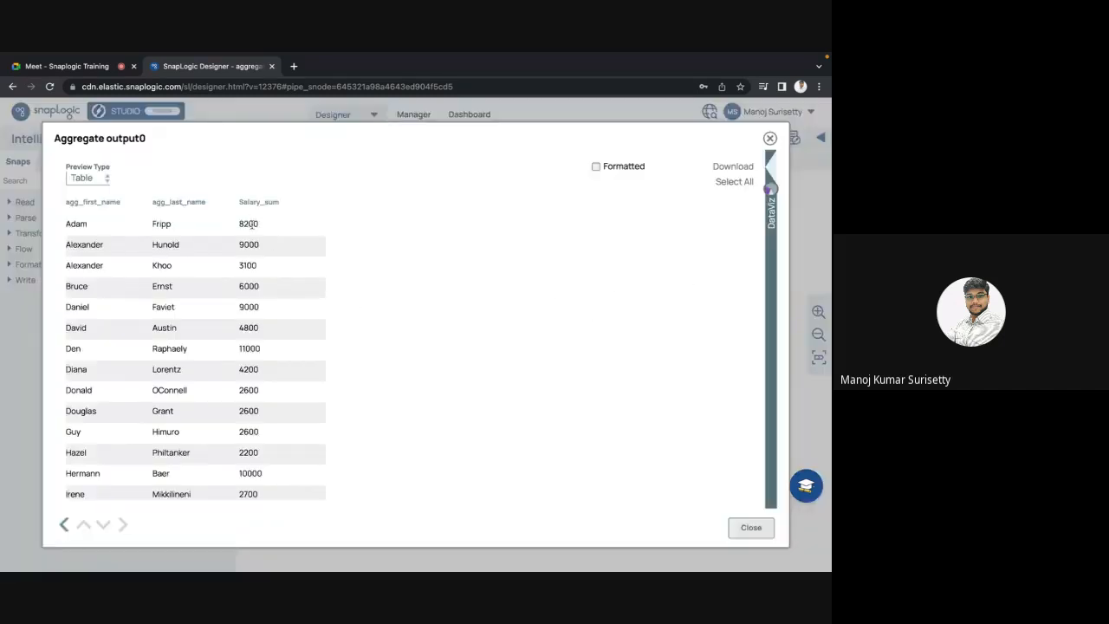
pyautogui.doubleClick(251, 224)
pyautogui.click(65, 243)
pyautogui.moveTo(65, 242); pyautogui.dragTo(264, 272)
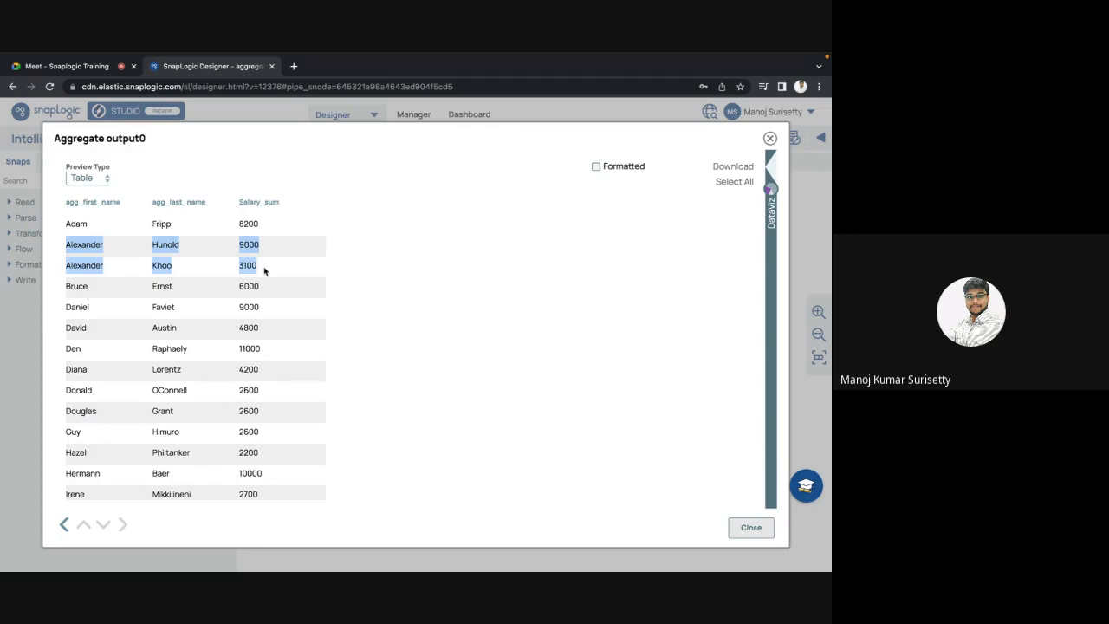
pyautogui.click(90, 215)
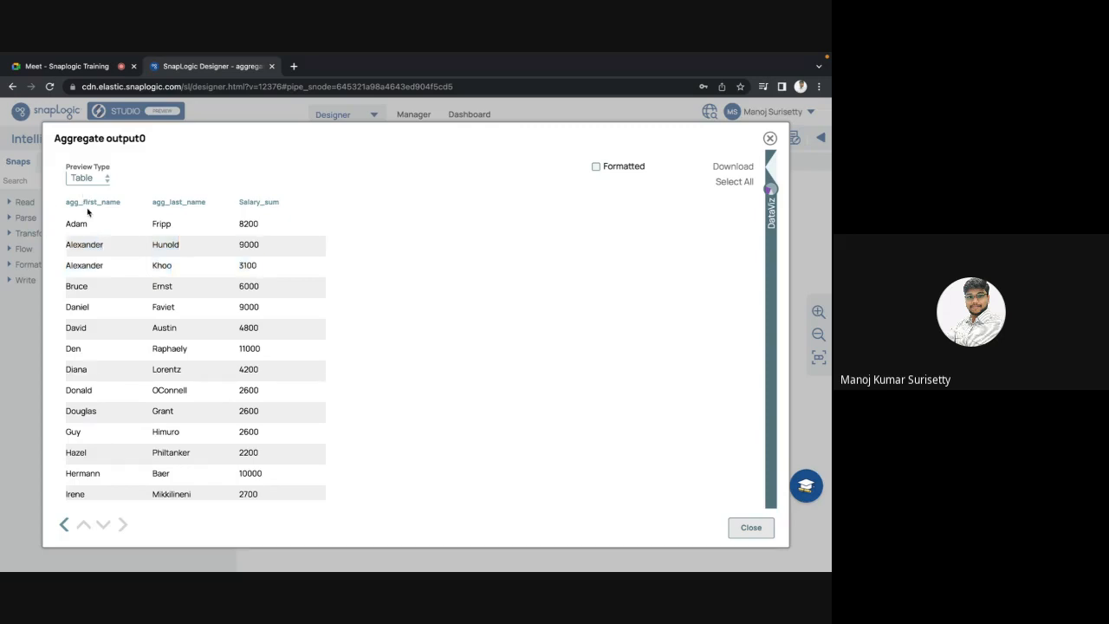
pyautogui.tripleClick(87, 201)
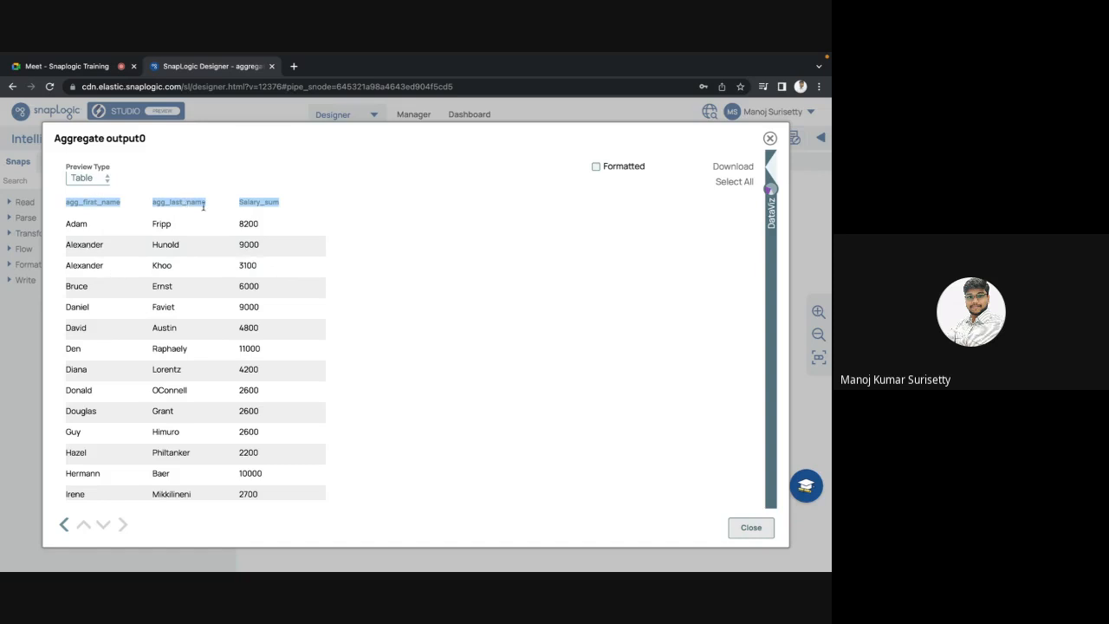
pyautogui.click(336, 217)
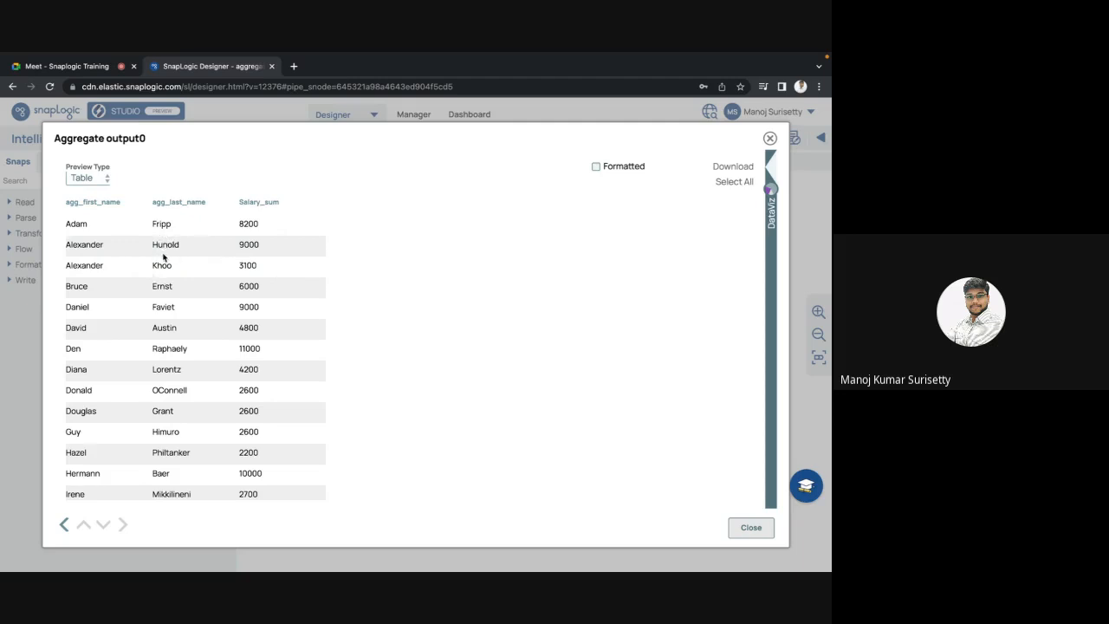
pyautogui.press('Escape')
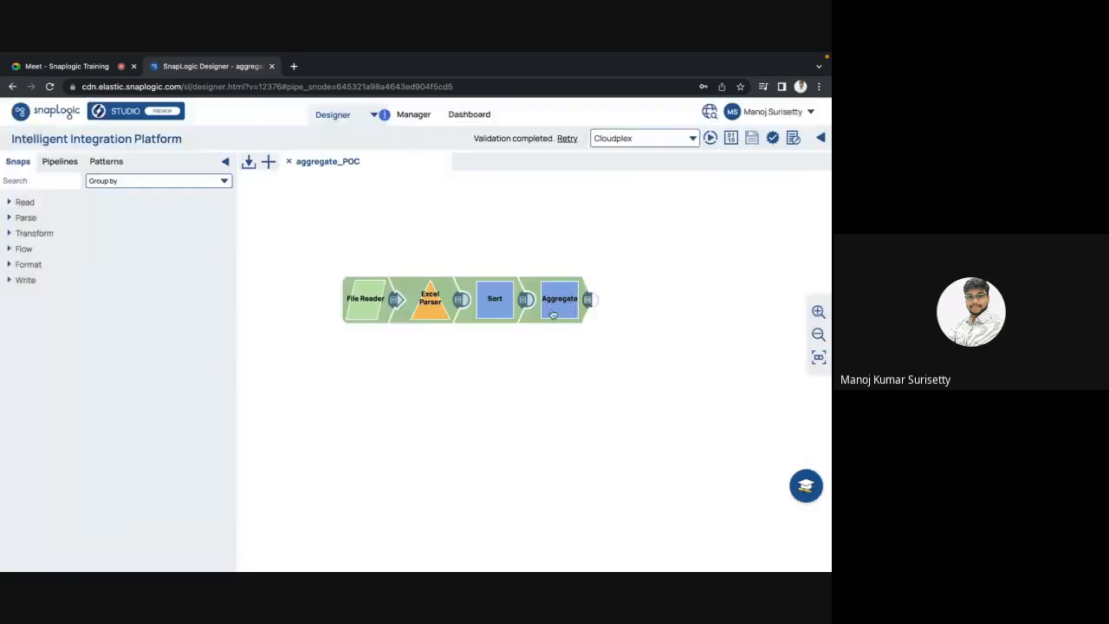
# Step: Preview Aggregate output with separate sums, e.g. Alexander Hunold 9000 and Alexander Khoo 3100
pyautogui.click(555, 304)
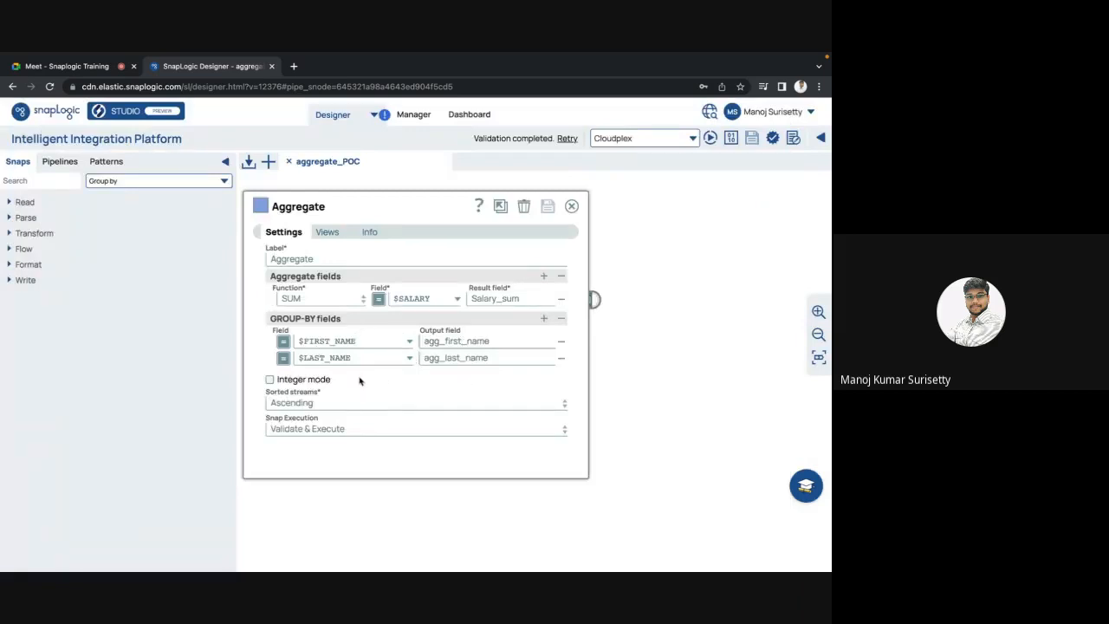
pyautogui.press('Escape')
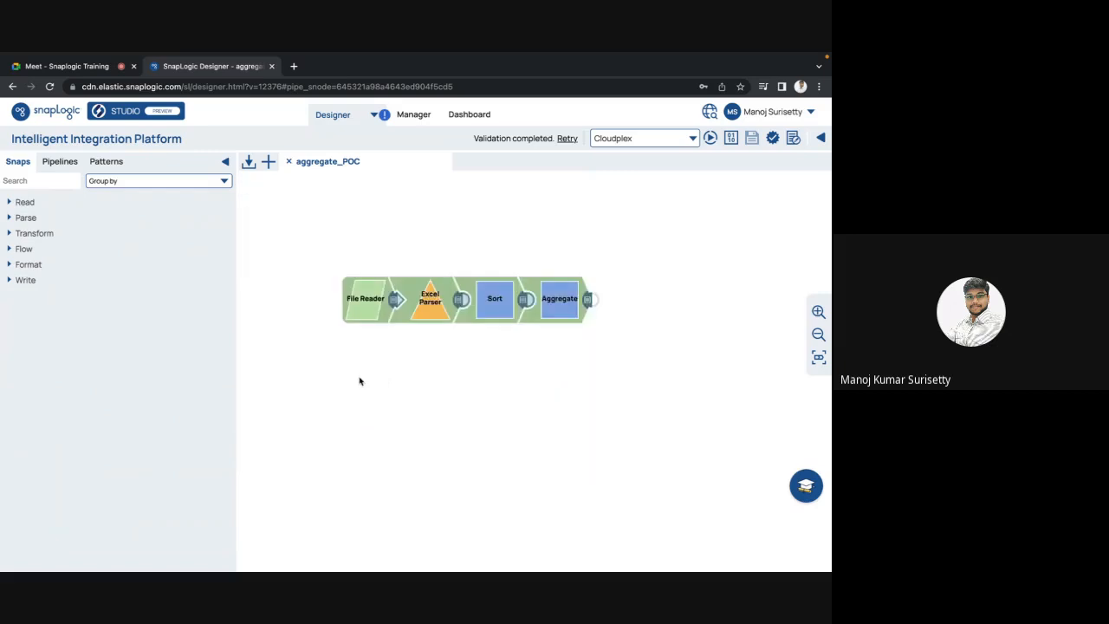
pyautogui.click(588, 300)
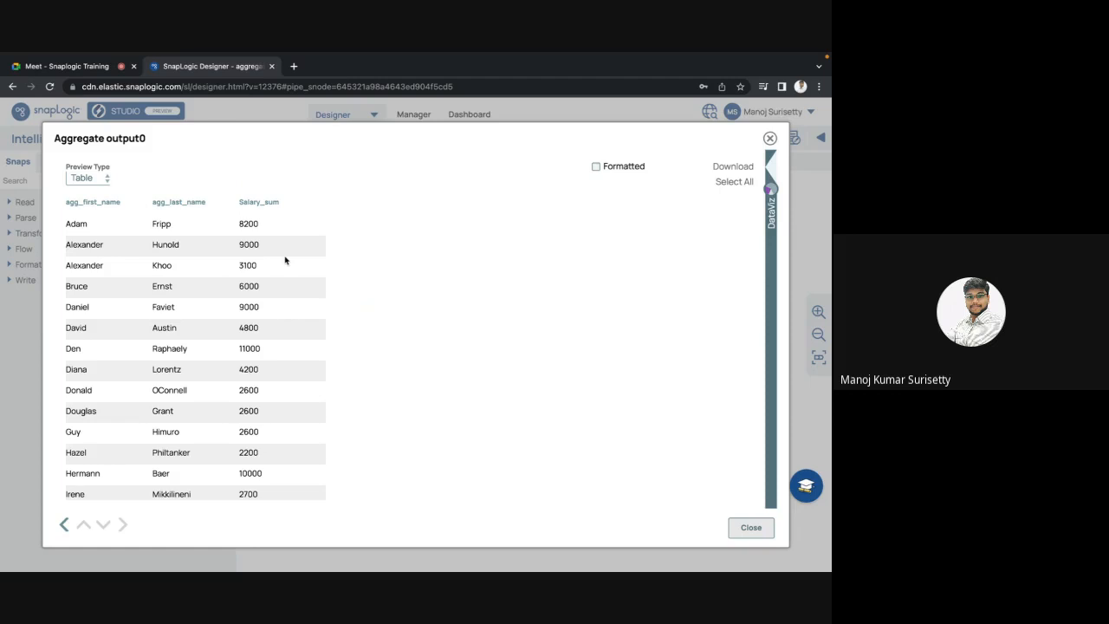
# Step: Scroll through the Aggregate output table of Salary_sum per first and last name pair
pyautogui.scroll(-15, 285, 260)
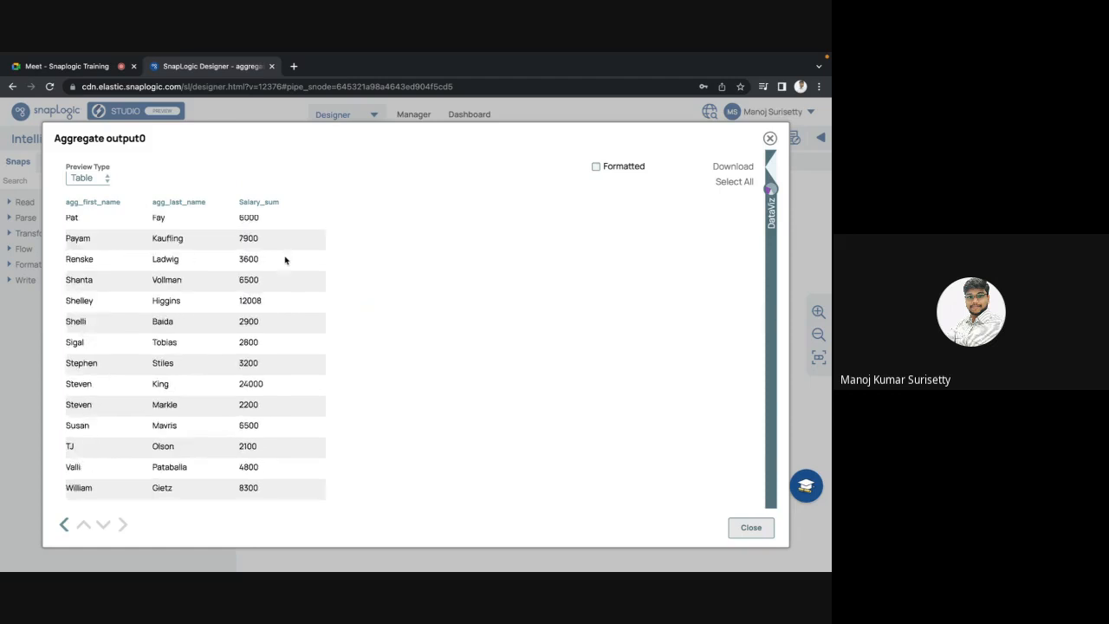
pyautogui.scroll(15, 285, 260)
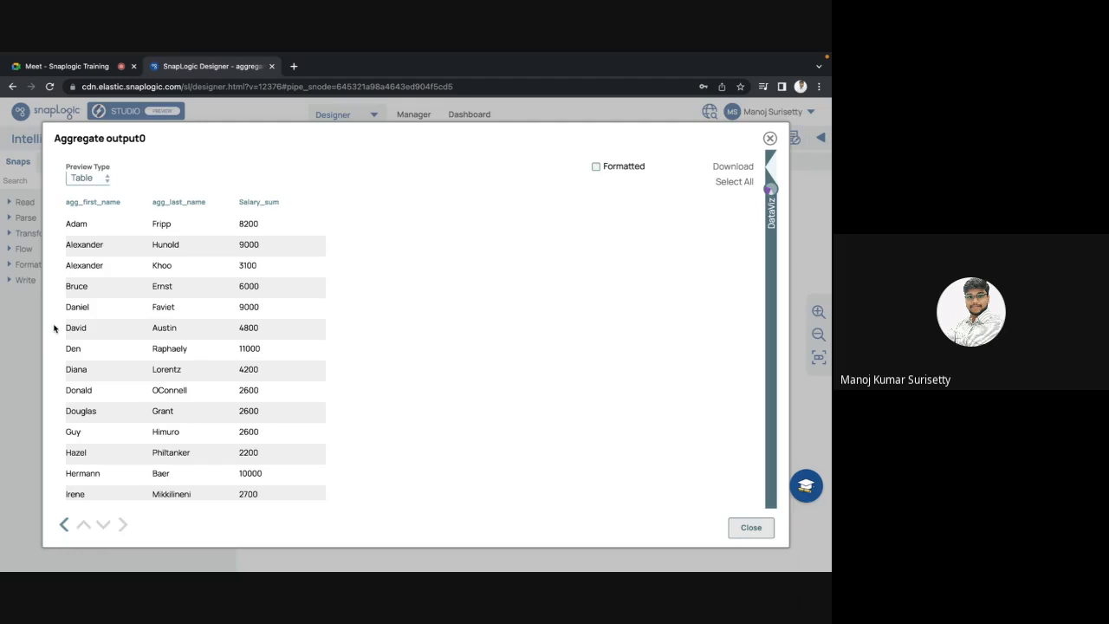
# Step: Close the output preview and view Sort's $FIRST_NAME and $LAST_NAME ascending paths
pyautogui.press('Escape')
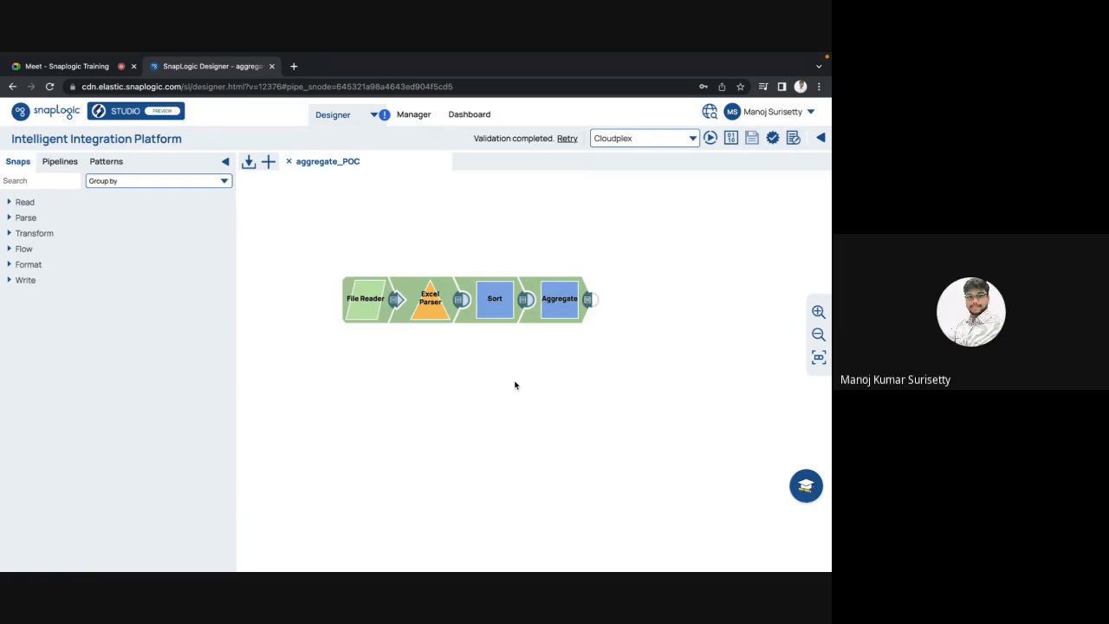
pyautogui.click(505, 317)
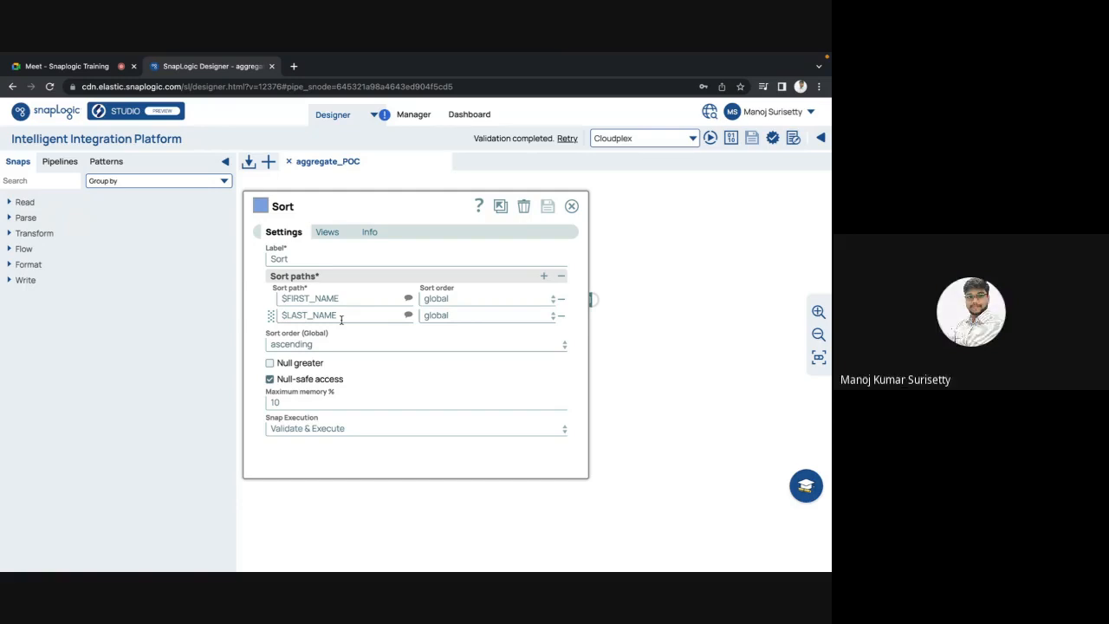
# Step: Switch the Aggregate function on SALARY from SUM to COUNT, save, and preview the output
pyautogui.press('Escape')
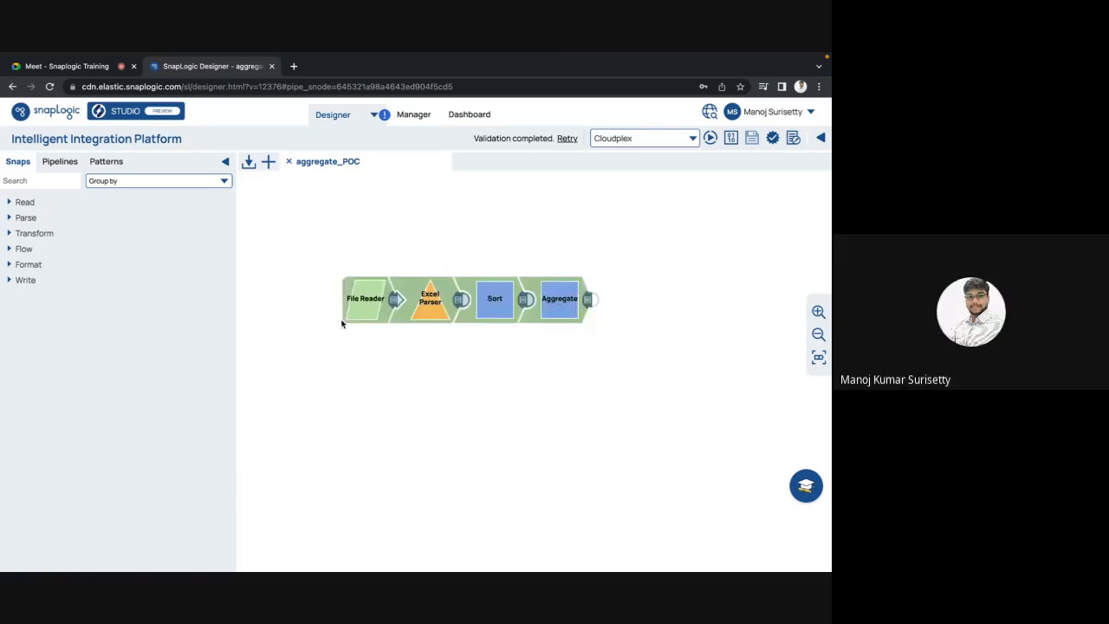
pyautogui.click(546, 299)
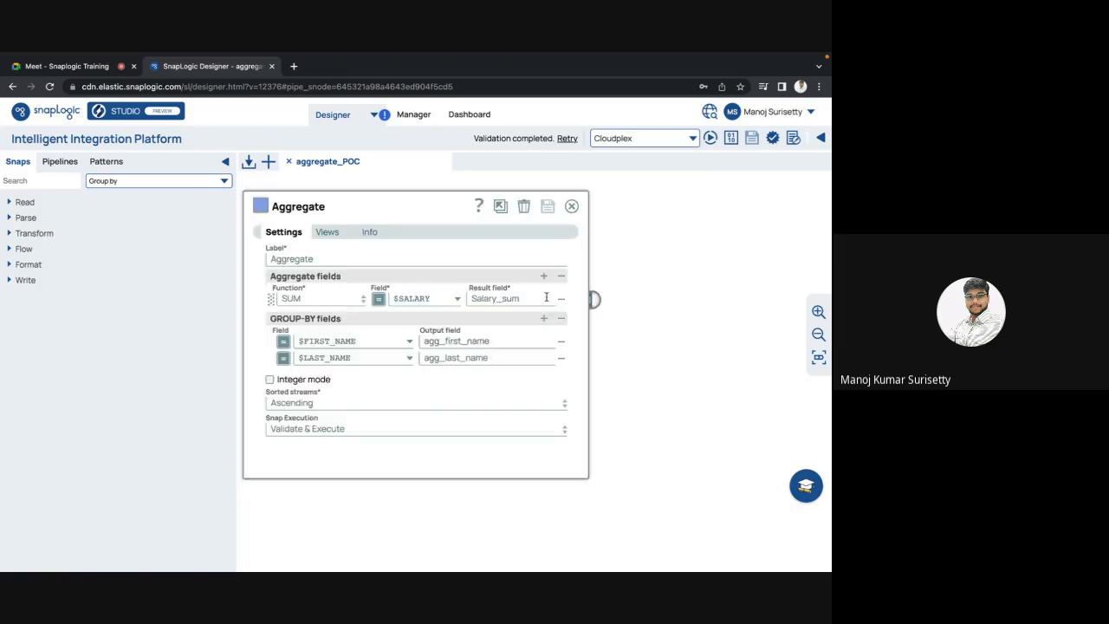
pyautogui.click(360, 299)
pyautogui.click(310, 316)
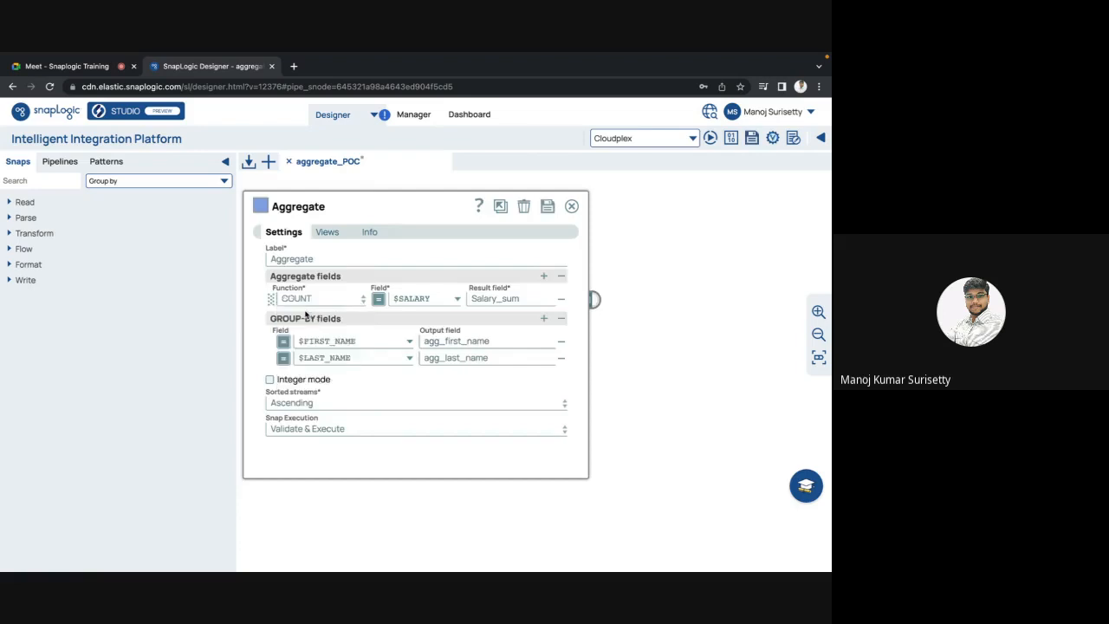
pyautogui.click(548, 206)
pyautogui.press('Escape')
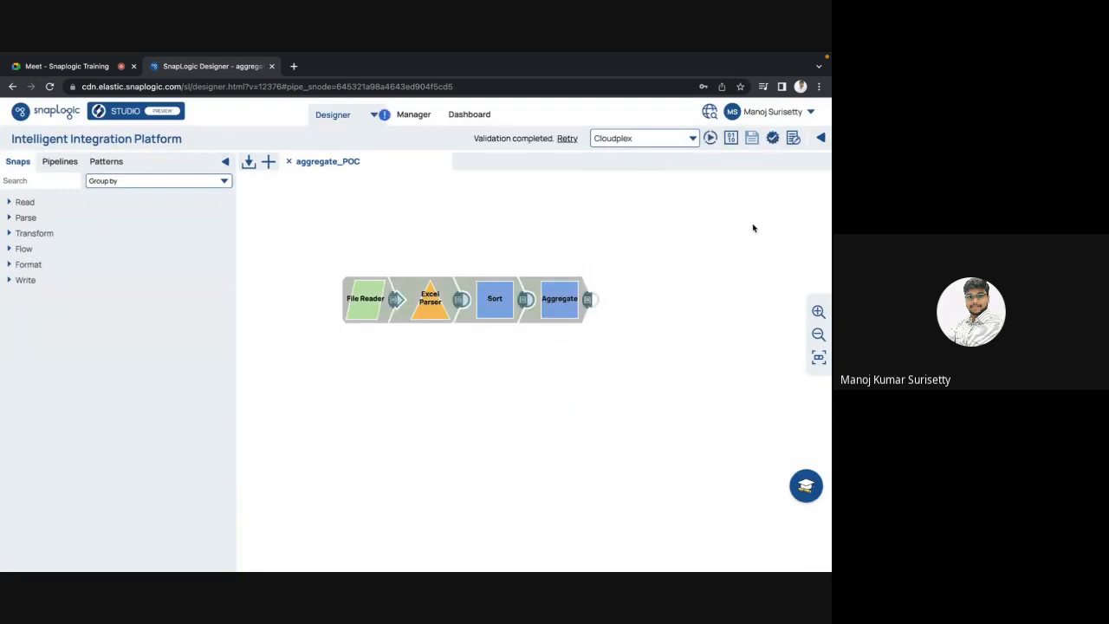
pyautogui.click(588, 299)
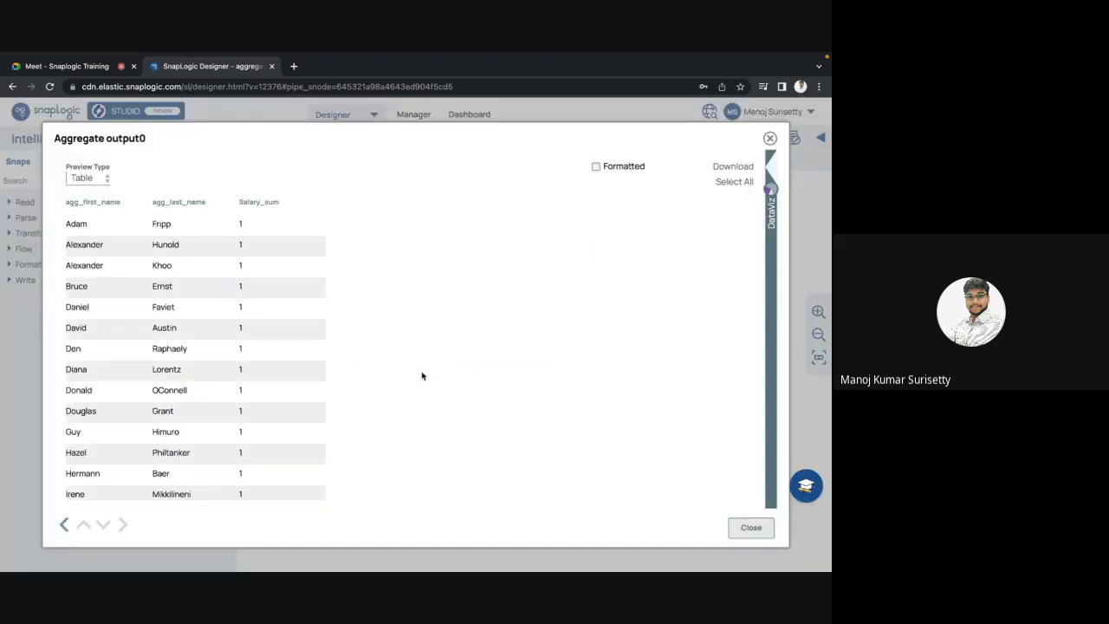
# Step: Highlight the first three Aggregate output rows to check each name pair counts 1, then close the preview
pyautogui.scroll(-10, 422, 375)
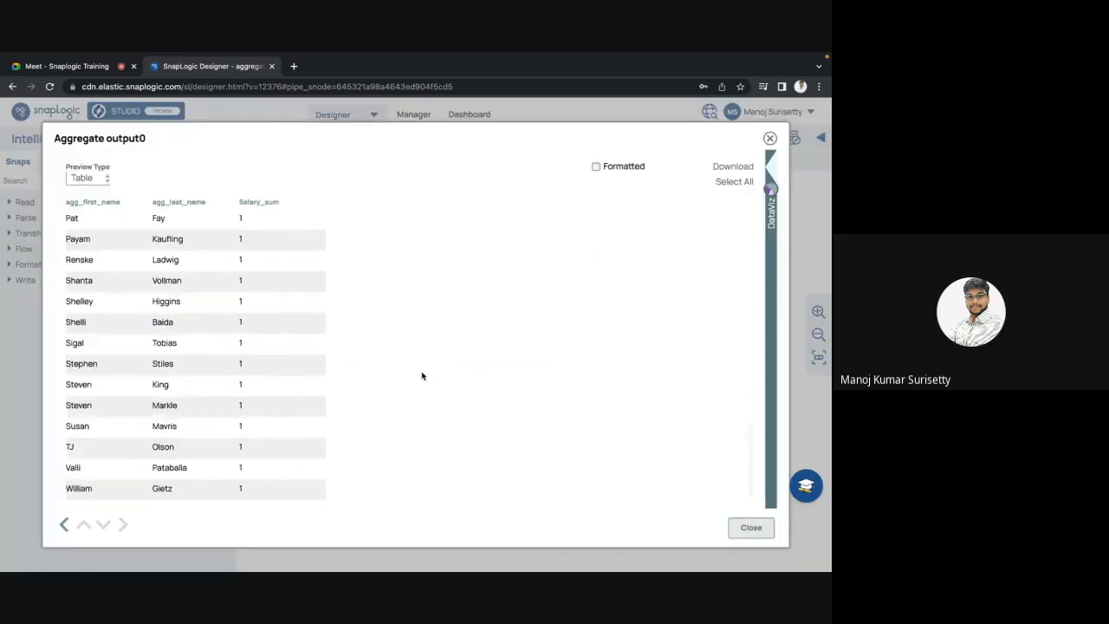
pyautogui.scroll(10, 422, 376)
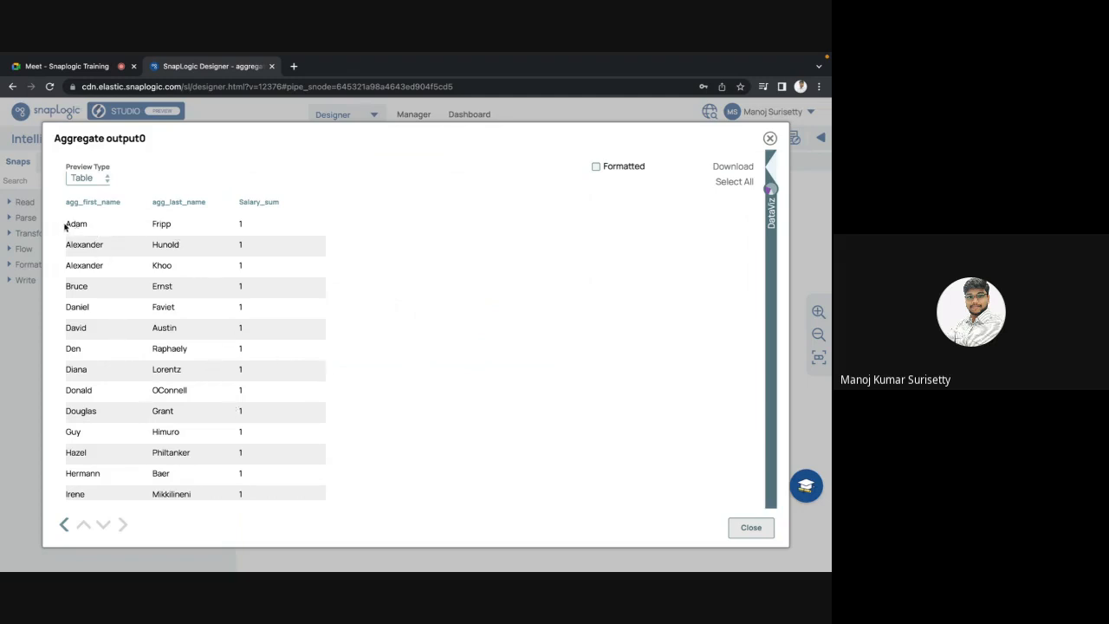
pyautogui.moveTo(65, 226); pyautogui.dragTo(203, 228)
pyautogui.click(244, 227)
pyautogui.moveTo(62, 250); pyautogui.dragTo(206, 258)
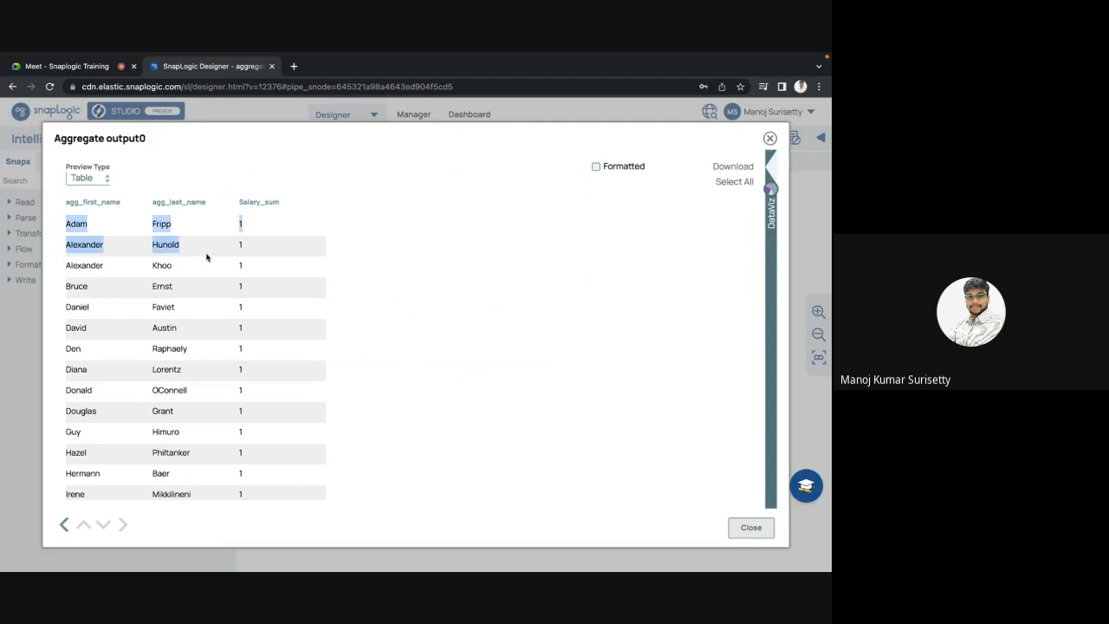
pyautogui.click(250, 254)
pyautogui.moveTo(66, 266); pyautogui.dragTo(259, 269)
pyautogui.click(249, 265)
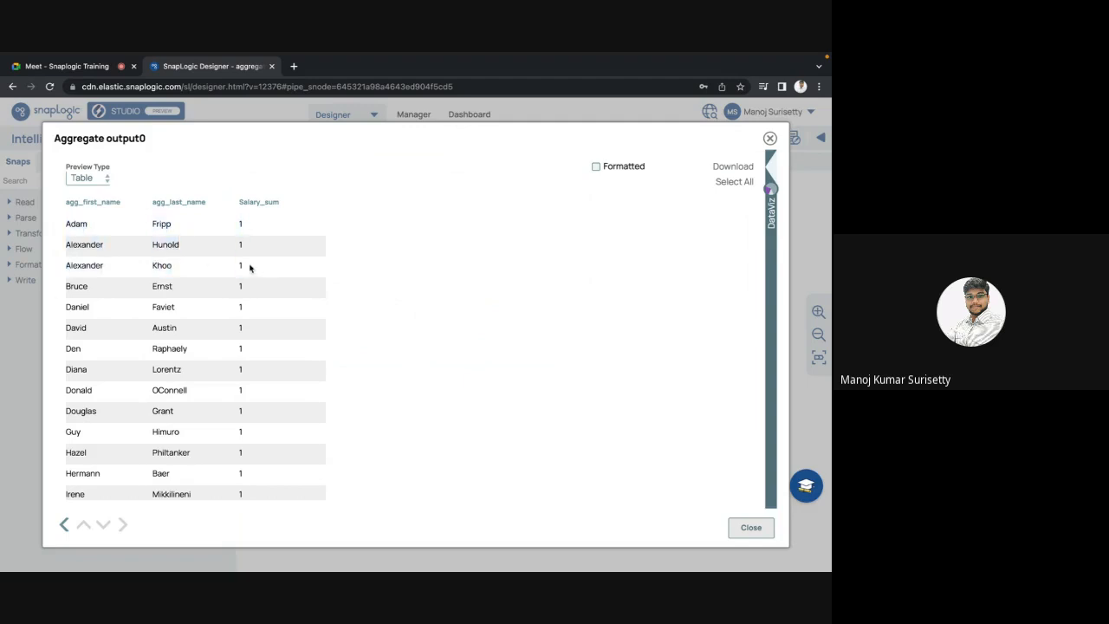
pyautogui.press('Escape')
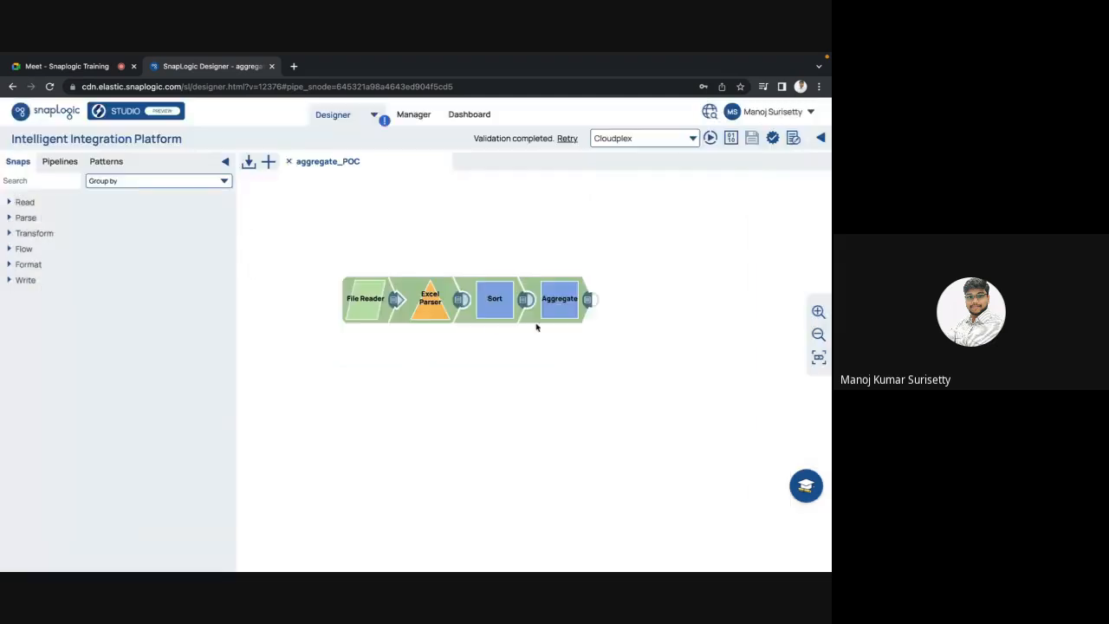
# Step: Remove the $LAST_NAME sort path from the Sort snap and save it
pyautogui.click(494, 317)
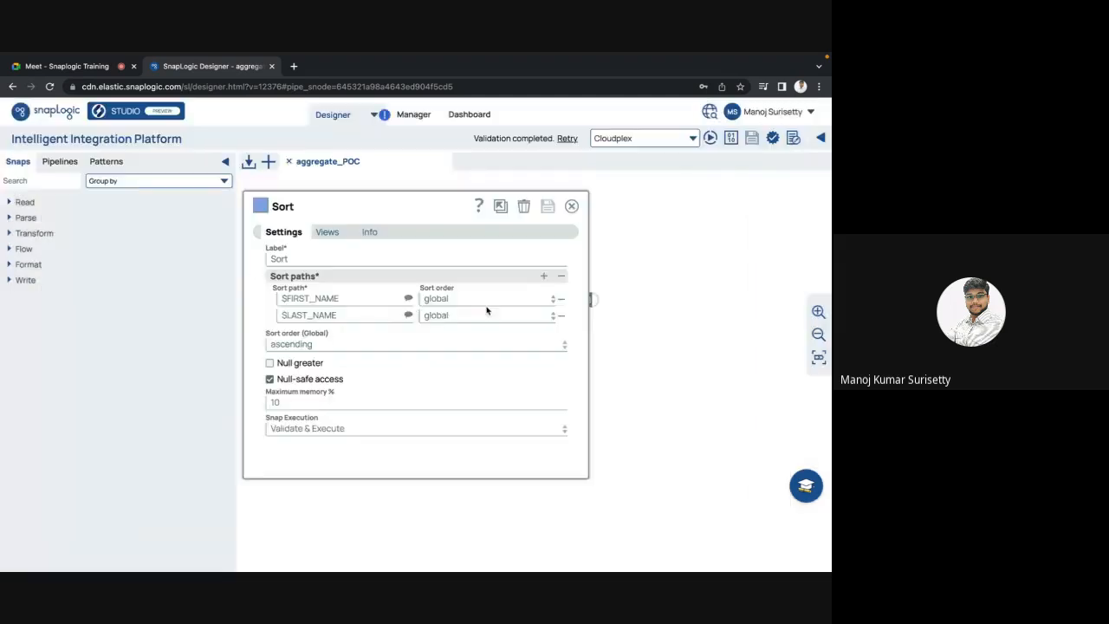
pyautogui.click(561, 316)
pyautogui.click(548, 207)
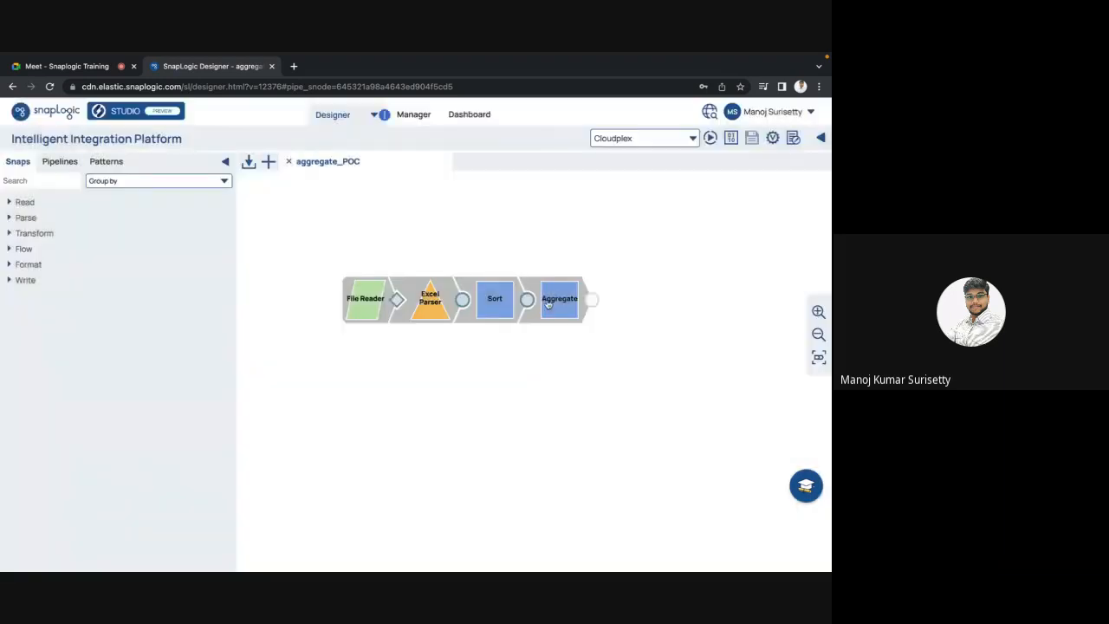
# Step: Remove the $LAST_NAME group-by field from Aggregate, save, and revalidate the pipeline
pyautogui.click(548, 303)
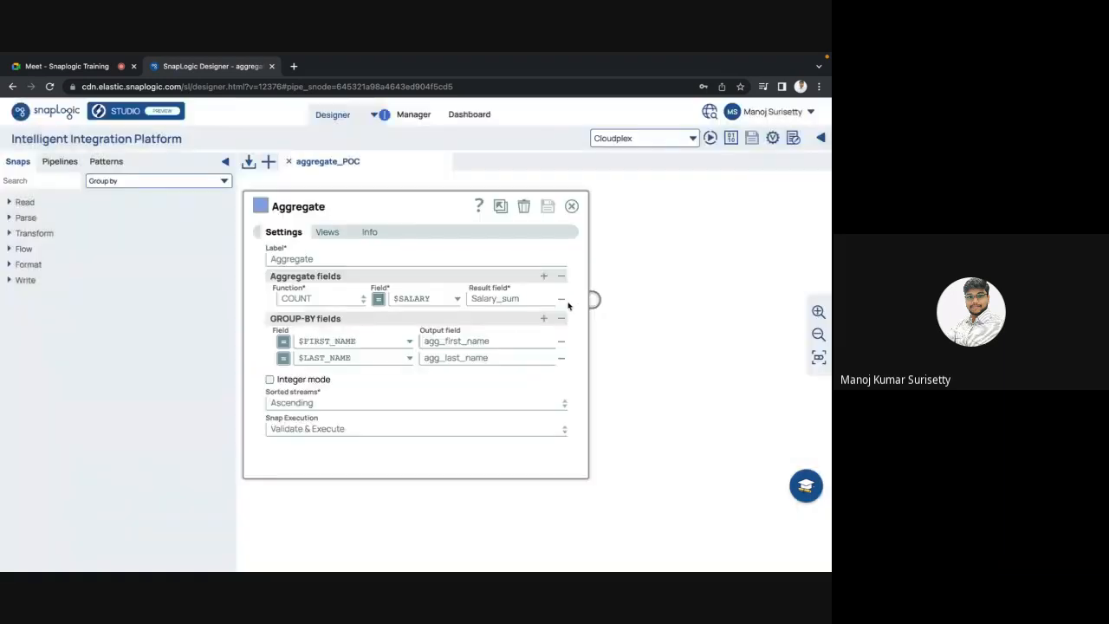
pyautogui.click(561, 359)
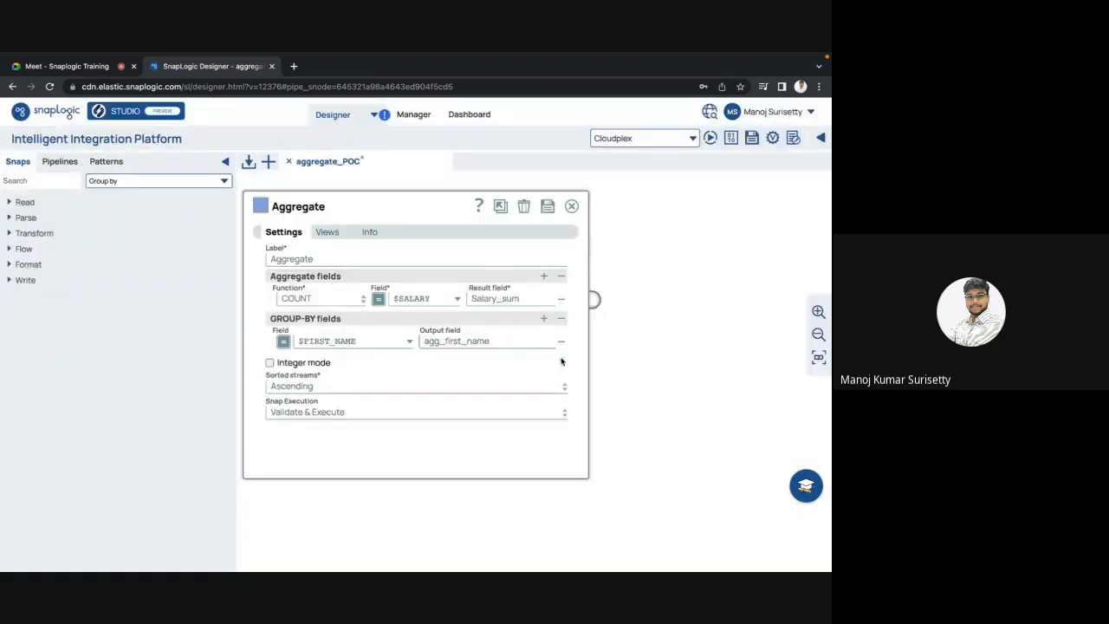
pyautogui.click(548, 209)
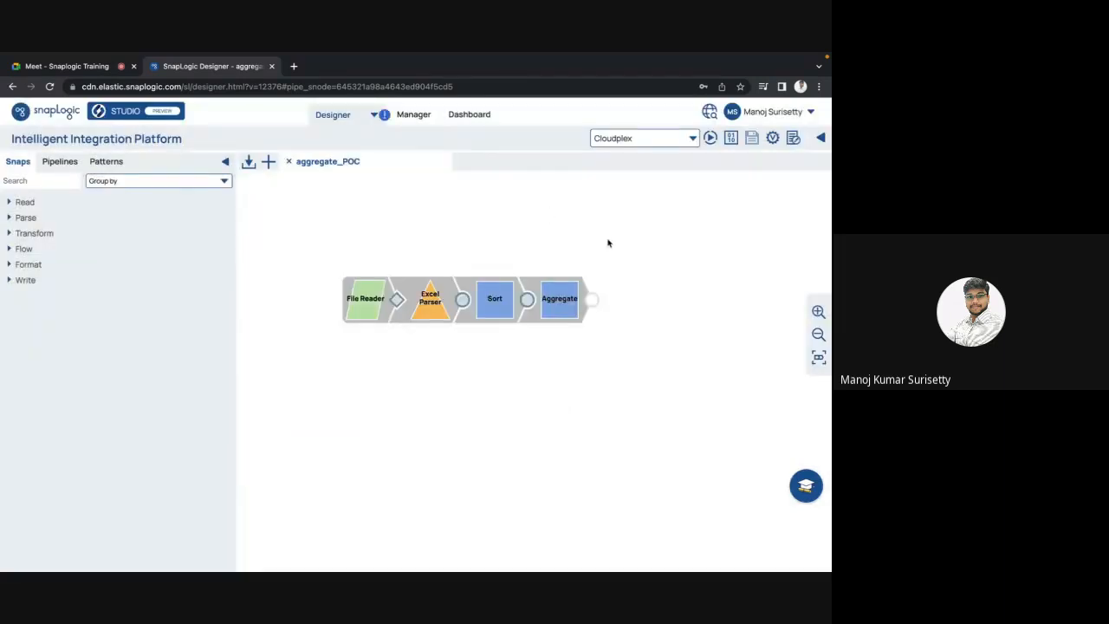
pyautogui.click(773, 139)
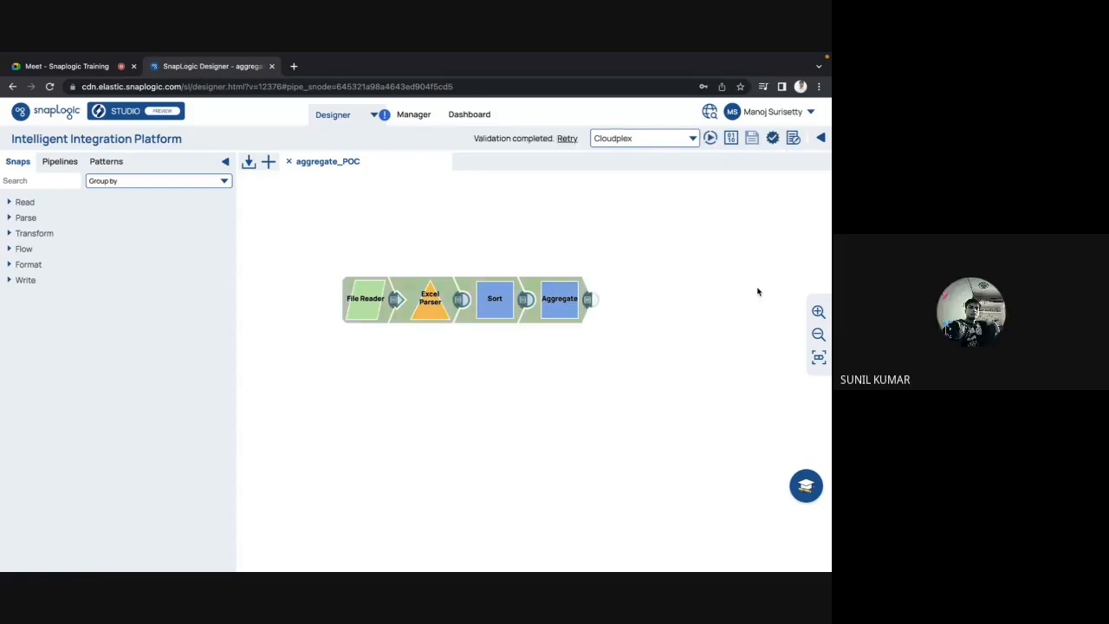
pyautogui.click(589, 303)
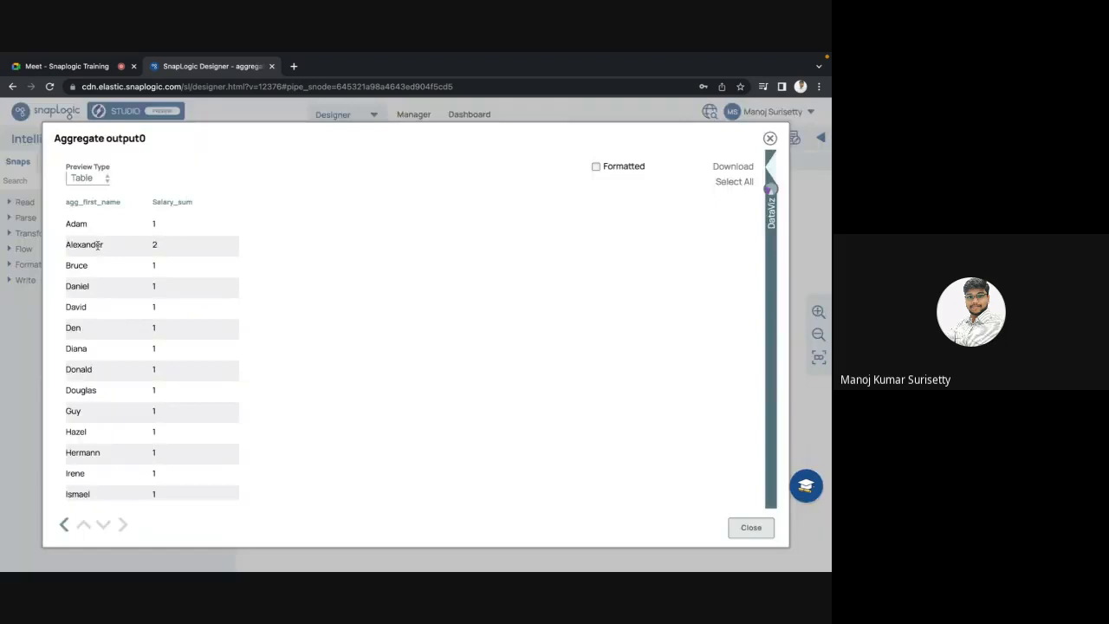
pyautogui.doubleClick(155, 245)
pyautogui.doubleClick(94, 244)
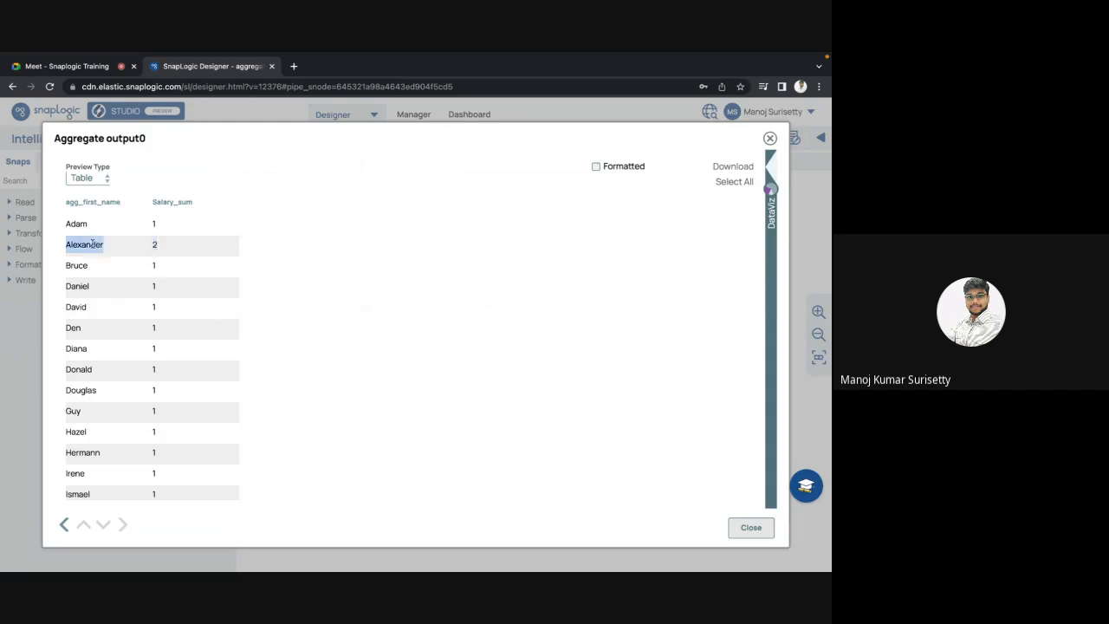
pyautogui.click(155, 245)
pyautogui.scroll(-2, 176, 255)
pyautogui.press('Escape')
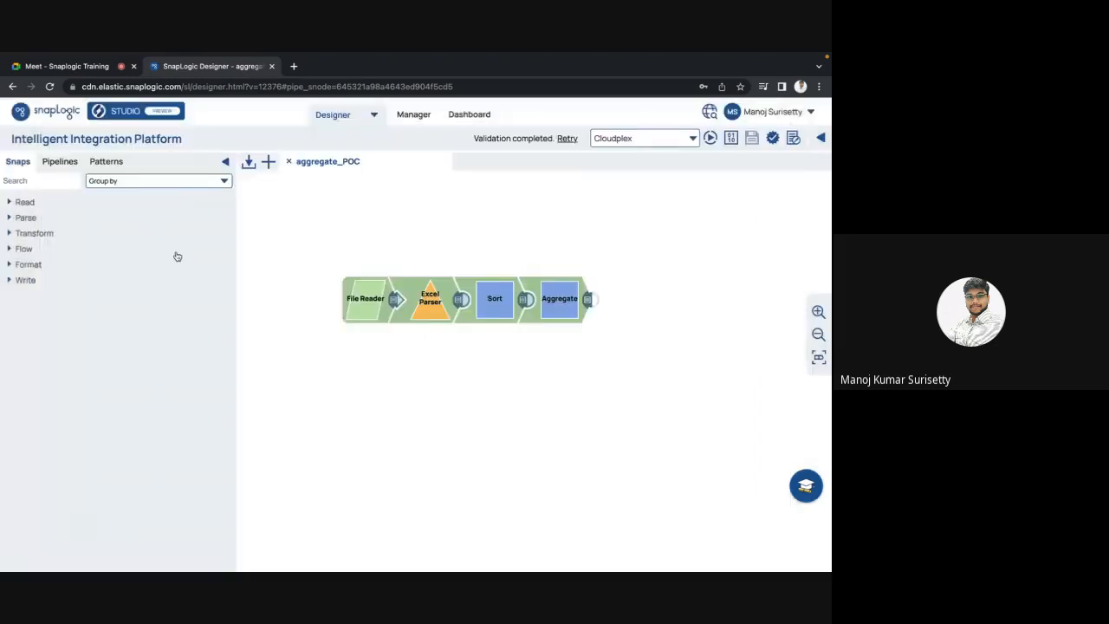
# Step: Rename the Aggregate COUNT result field to Salary_count and save the snap
pyautogui.click(571, 309)
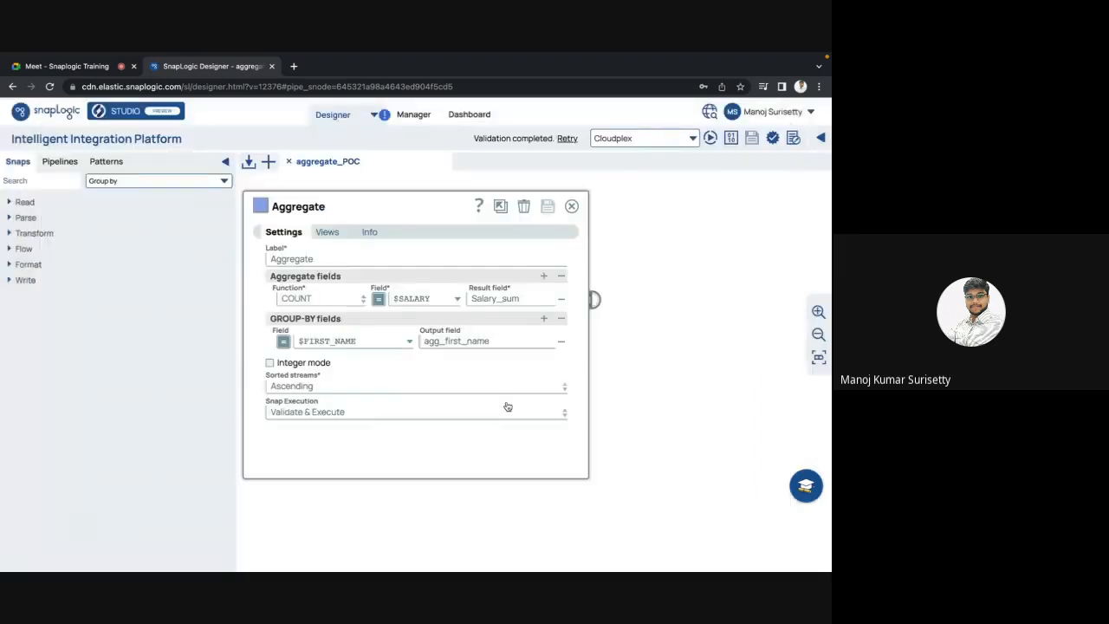
pyautogui.click(518, 299)
pyautogui.press('BackSpace')
pyautogui.press('BackSpace')
pyautogui.press('BackSpace')
pyautogui.write('cou')
pyautogui.press('Escape')
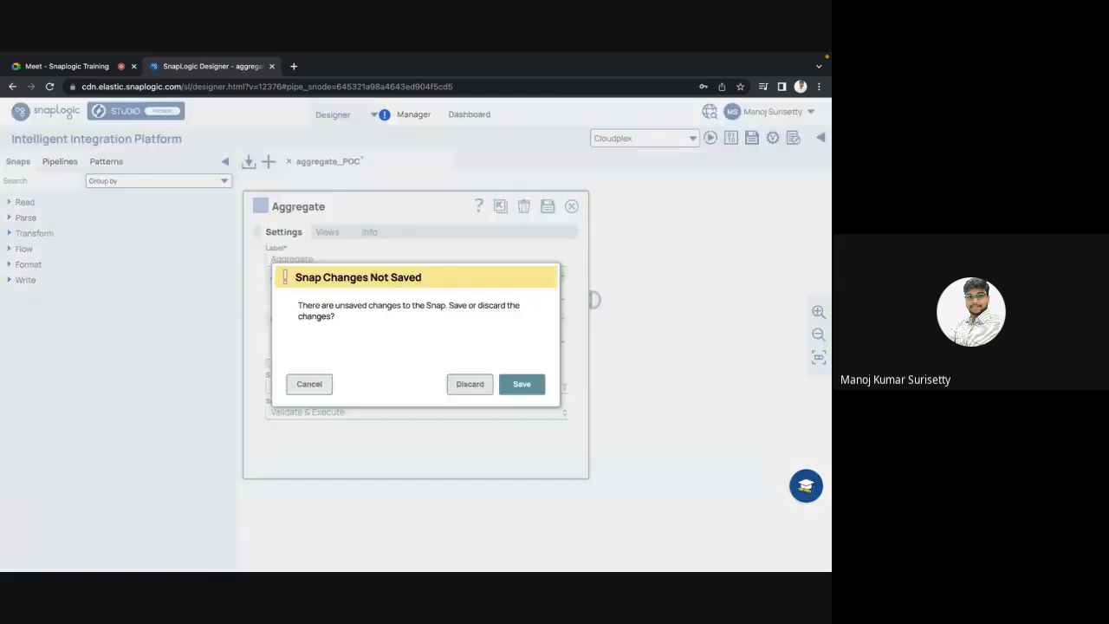
pyautogui.click(511, 378)
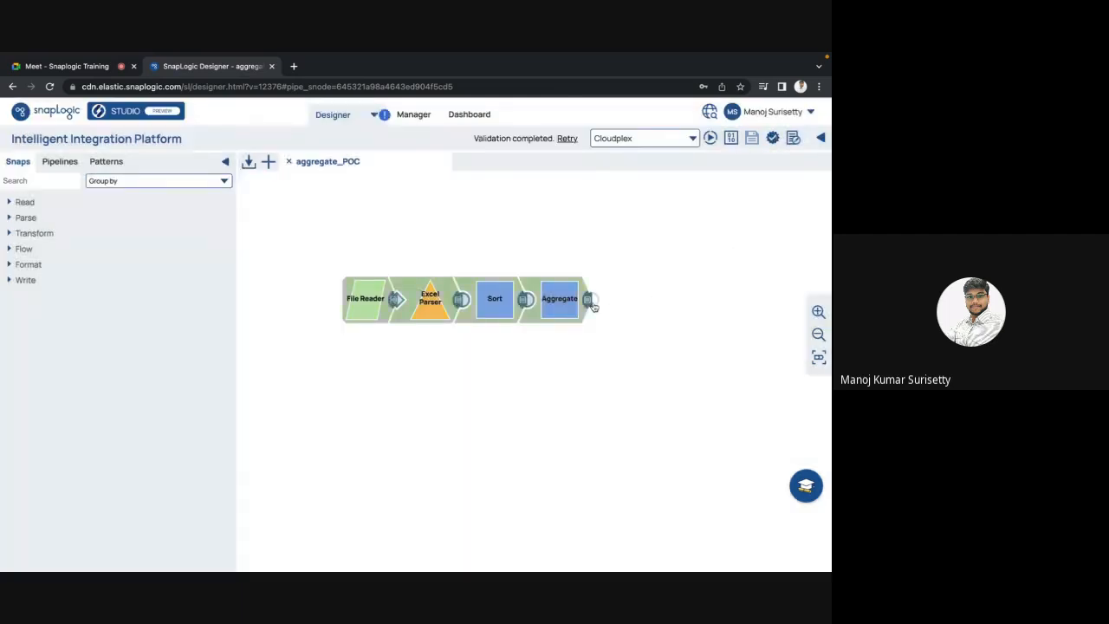
# Step: Preview the Aggregate output, then reopen the Aggregate settings
pyautogui.click(588, 300)
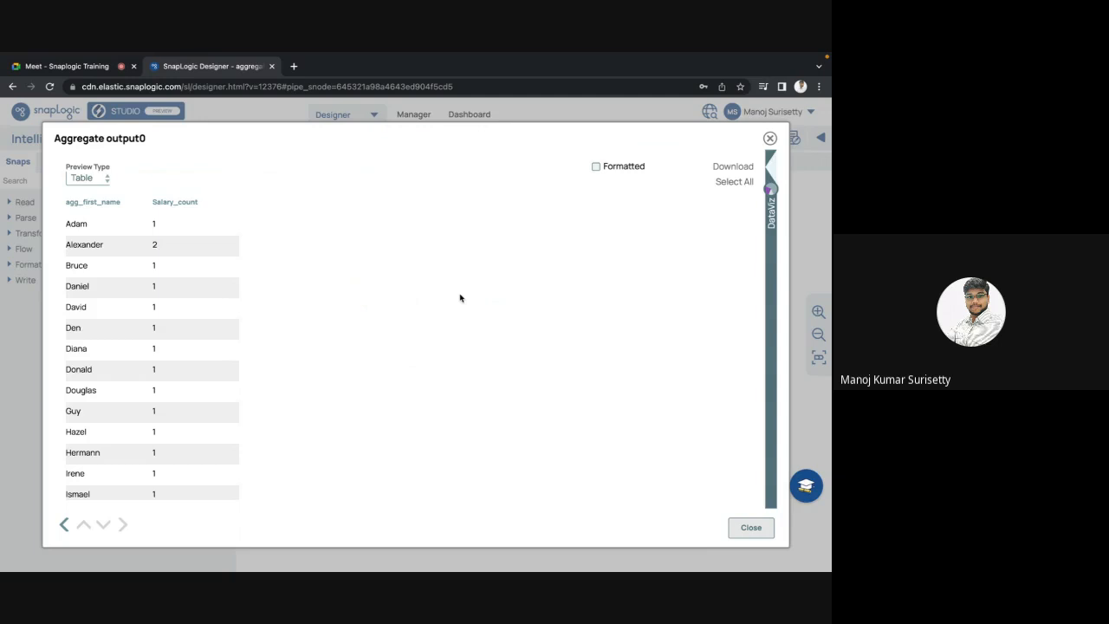
pyautogui.press('Escape')
pyautogui.click(555, 304)
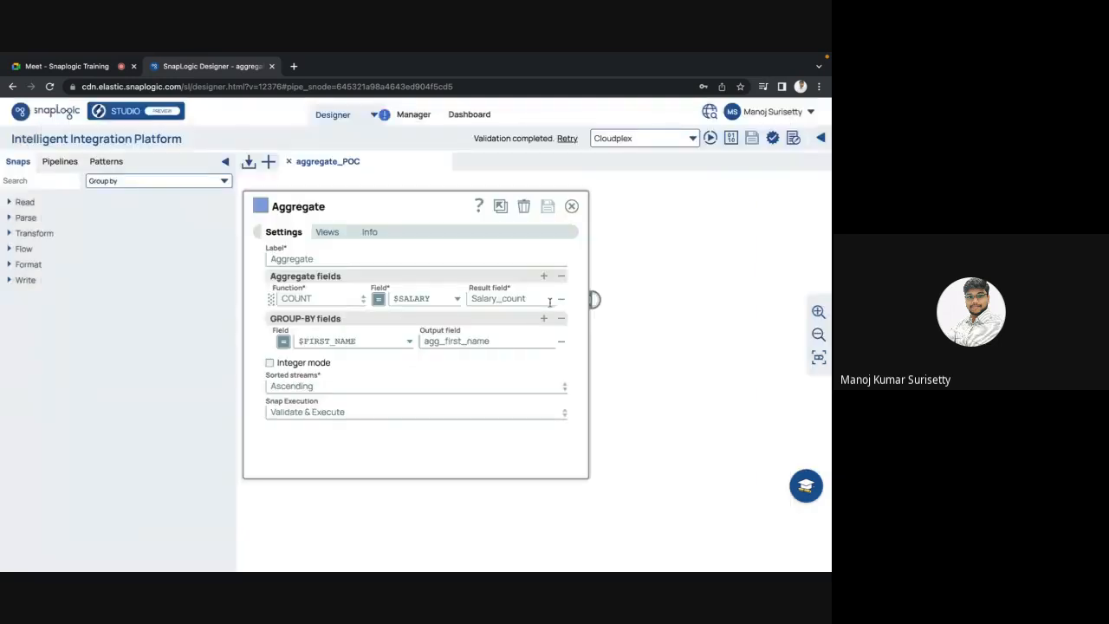
# Step: Add a second Aggregate row summing $SALARY into Salary_sum and save the snap
pyautogui.click(546, 277)
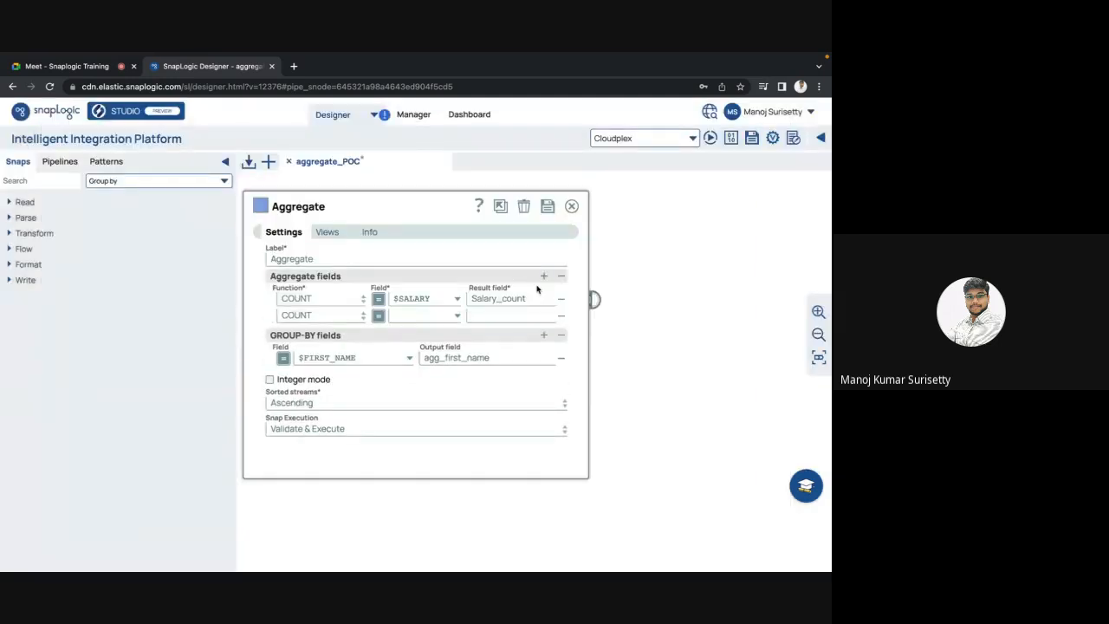
pyautogui.click(359, 317)
pyautogui.click(302, 346)
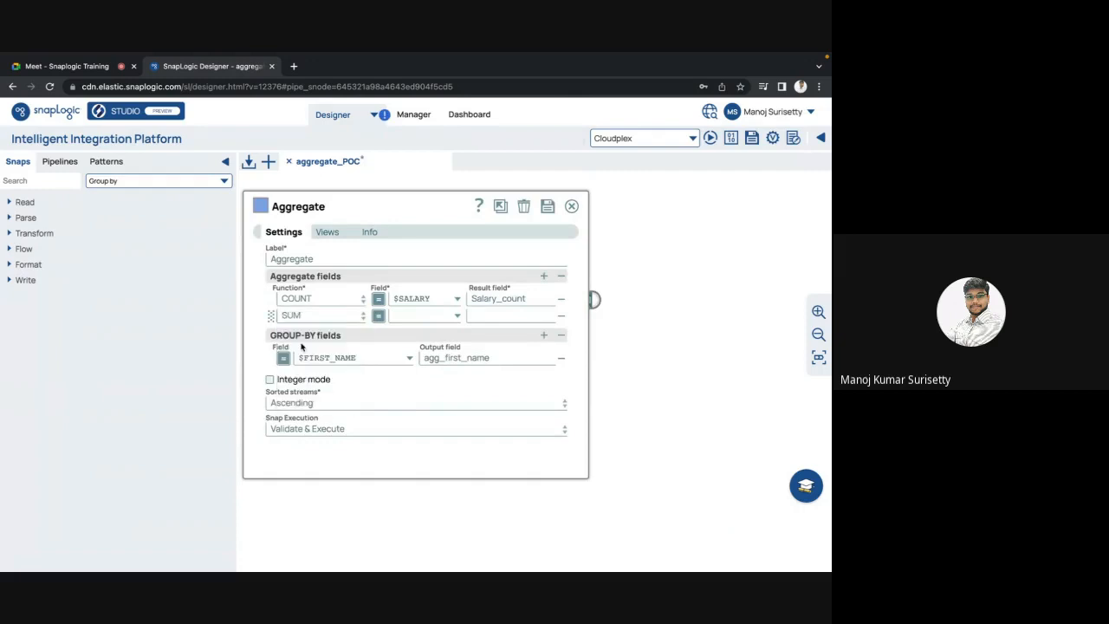
pyautogui.click(458, 317)
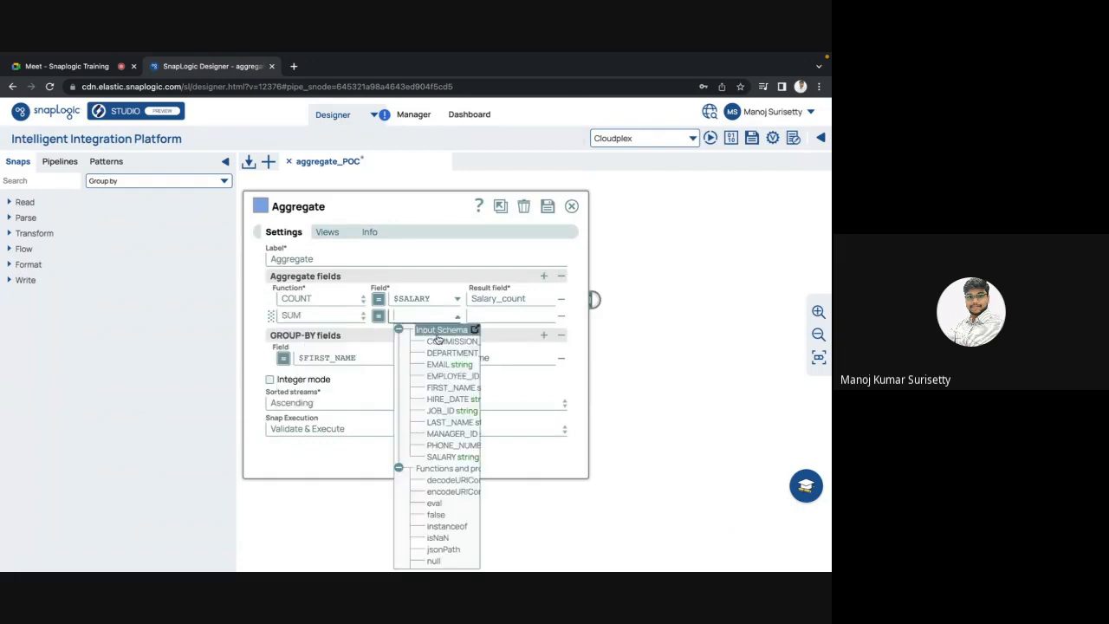
pyautogui.click(448, 456)
pyautogui.click(510, 315)
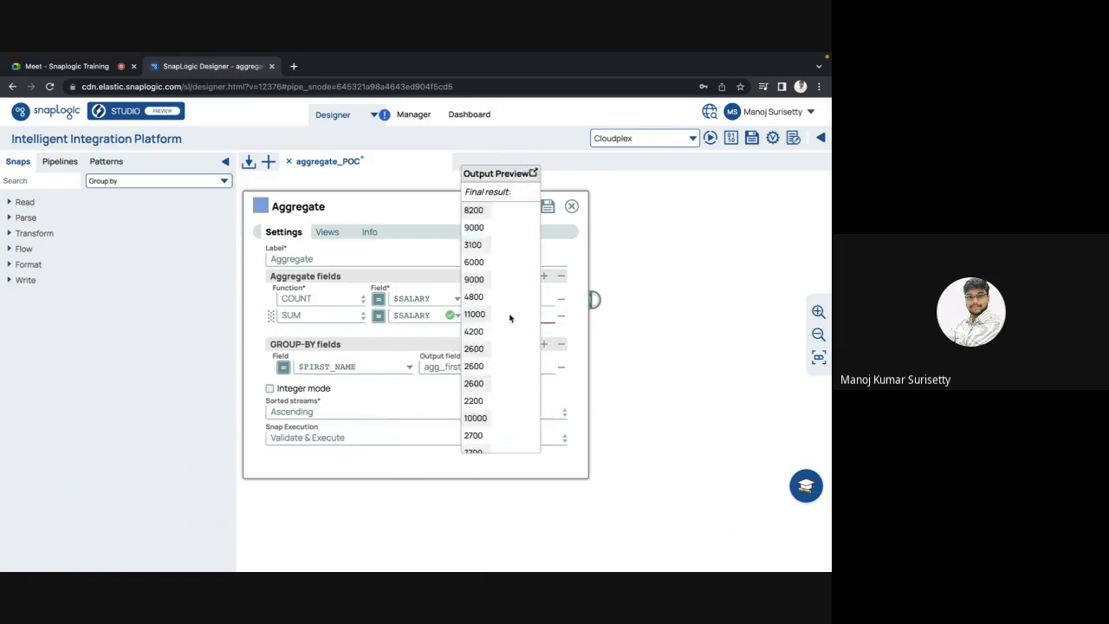
pyautogui.write('Salary_sum')
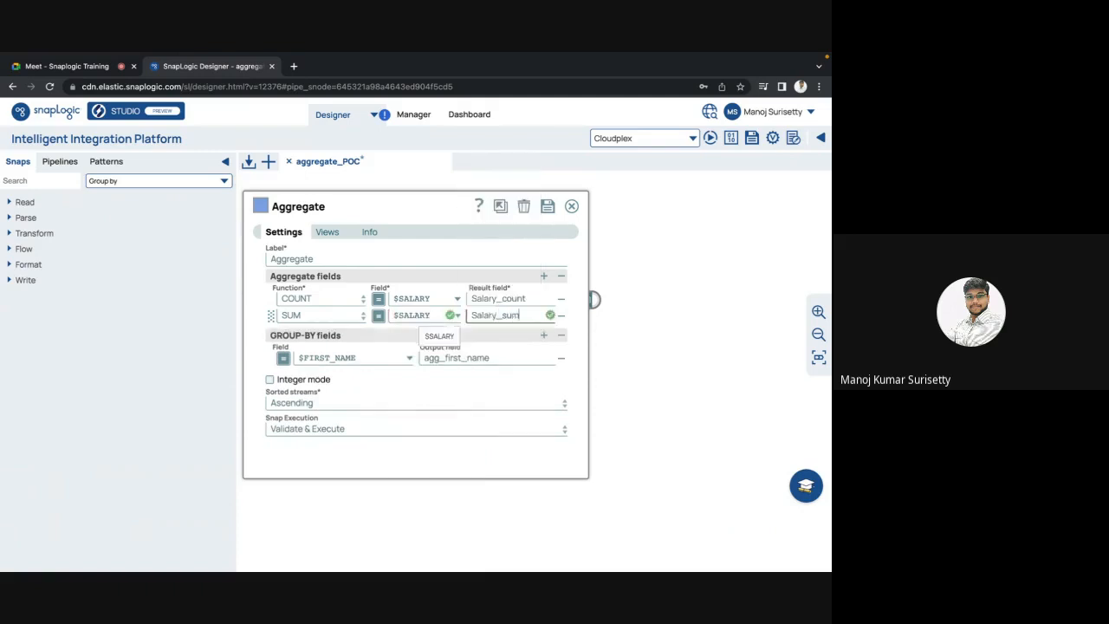
pyautogui.press('Escape')
pyautogui.click(525, 382)
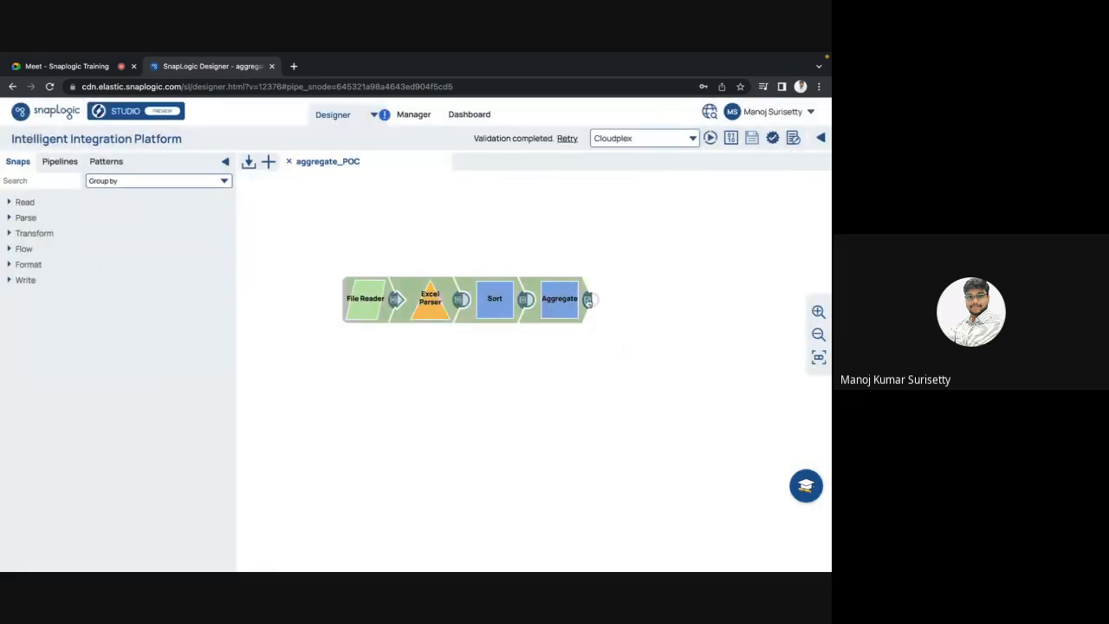
pyautogui.click(588, 300)
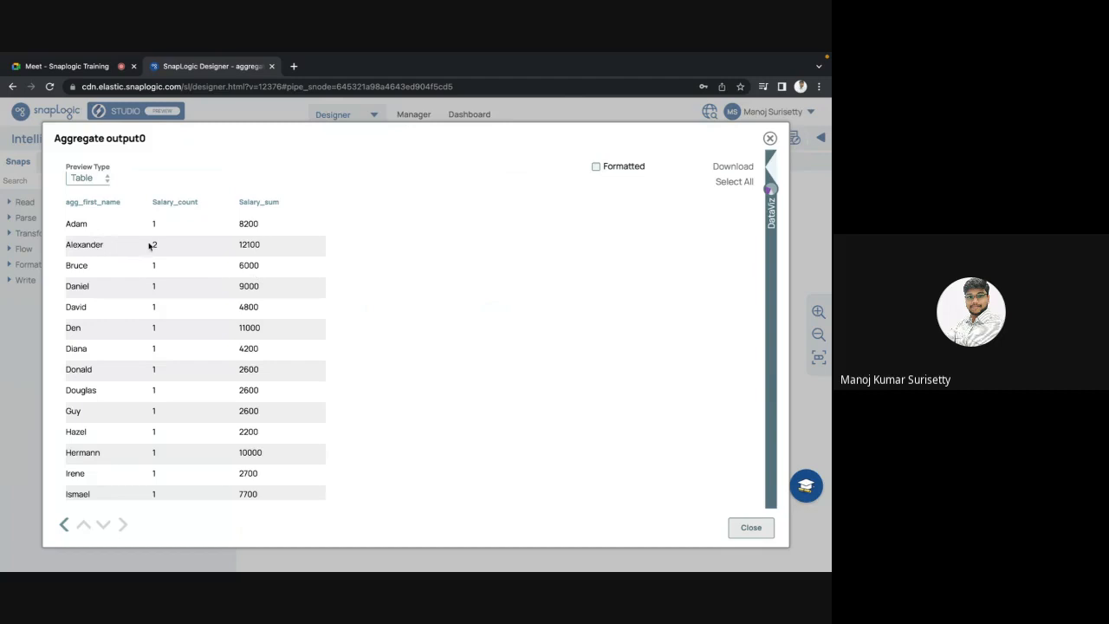
pyautogui.moveTo(153, 246); pyautogui.dragTo(160, 249)
pyautogui.moveTo(239, 245); pyautogui.dragTo(273, 247)
pyautogui.scroll(-5, 276, 248)
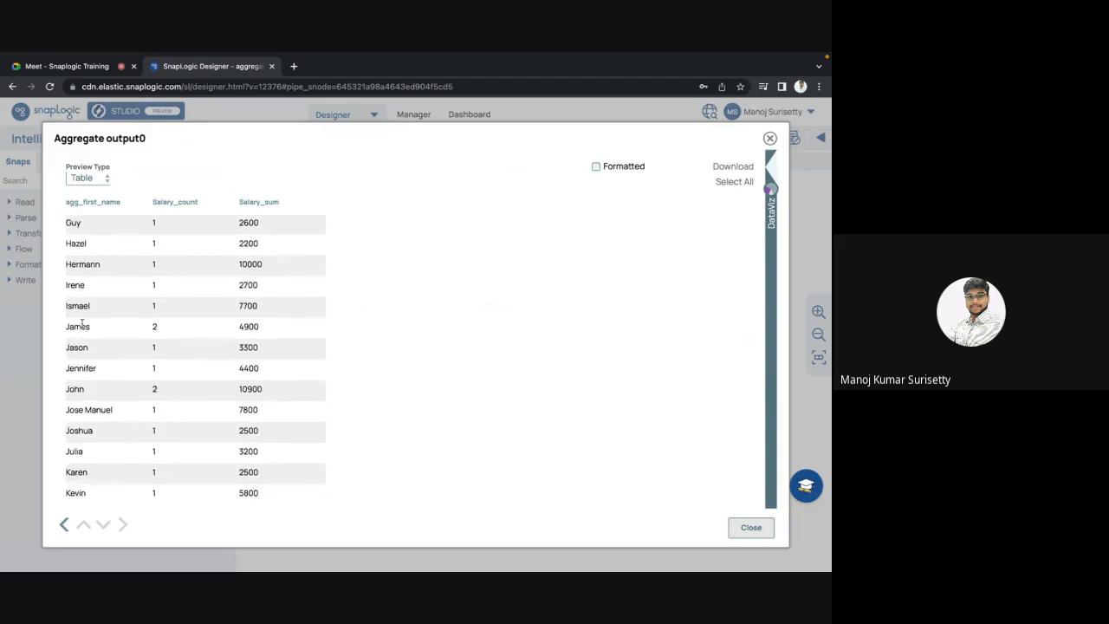
pyautogui.doubleClick(81, 324)
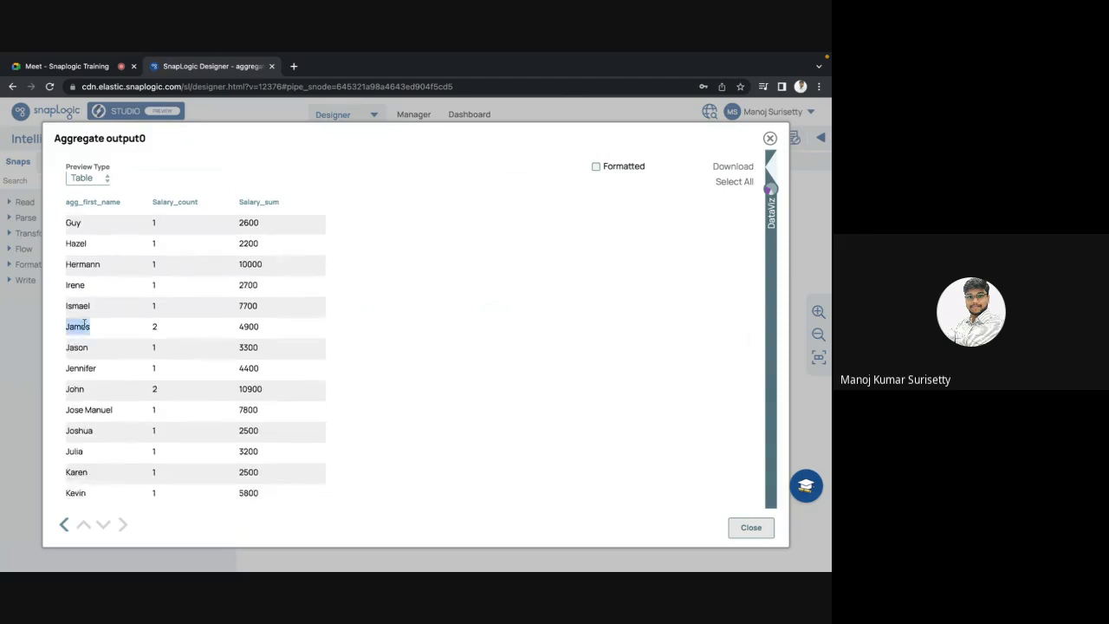
pyautogui.click(155, 325)
pyautogui.doubleClick(246, 327)
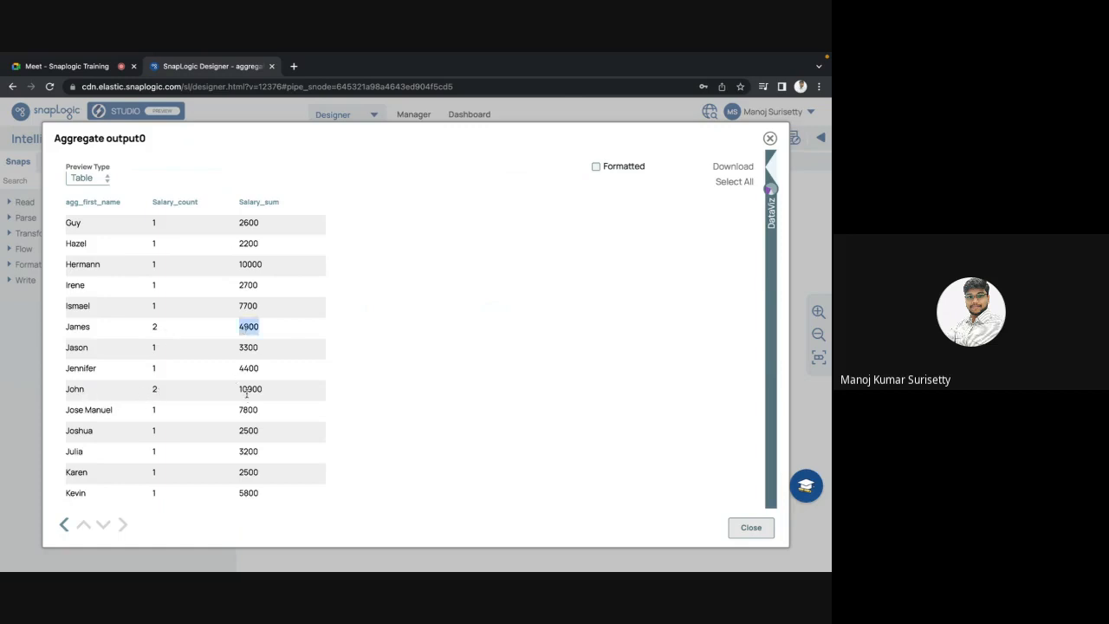
pyautogui.scroll(-5, 247, 396)
pyautogui.scroll(-4, 247, 396)
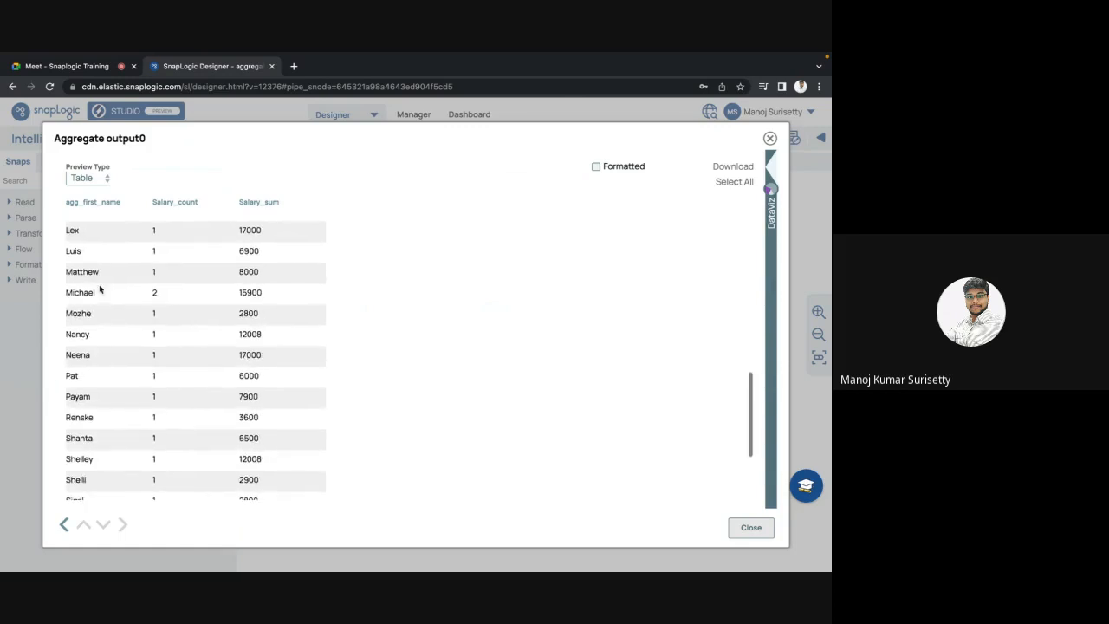
pyautogui.doubleClick(247, 292)
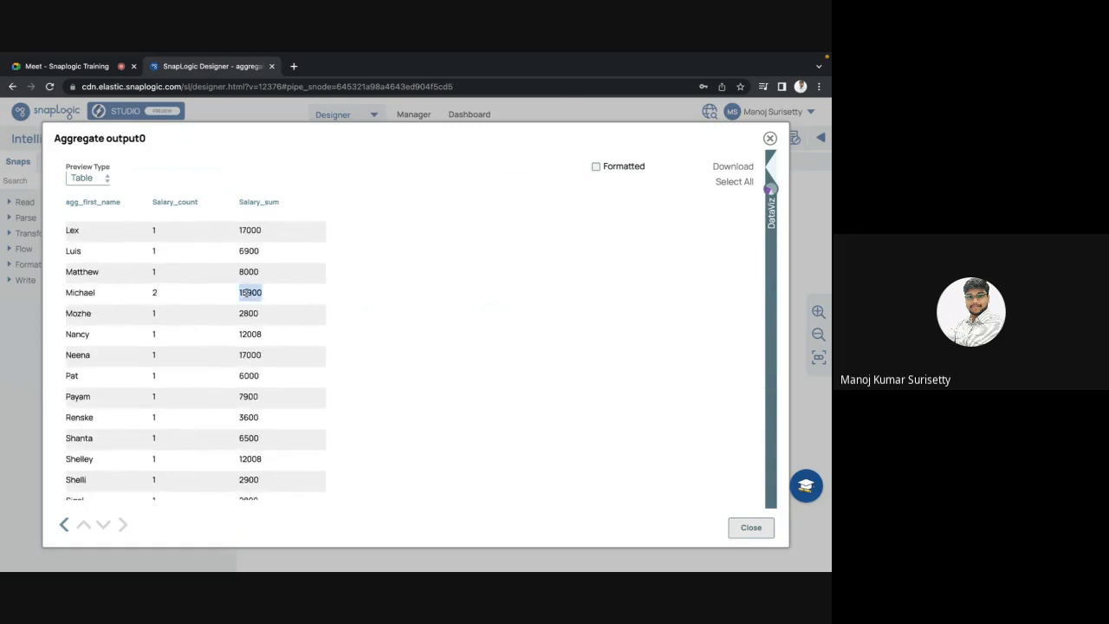
pyautogui.press('Escape')
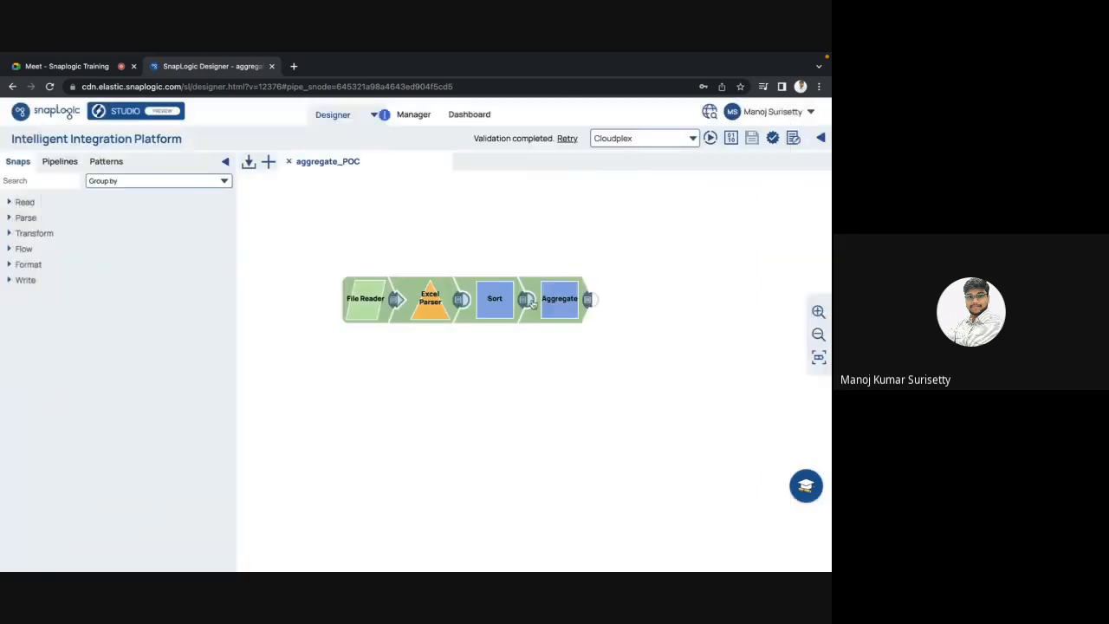
pyautogui.click(525, 304)
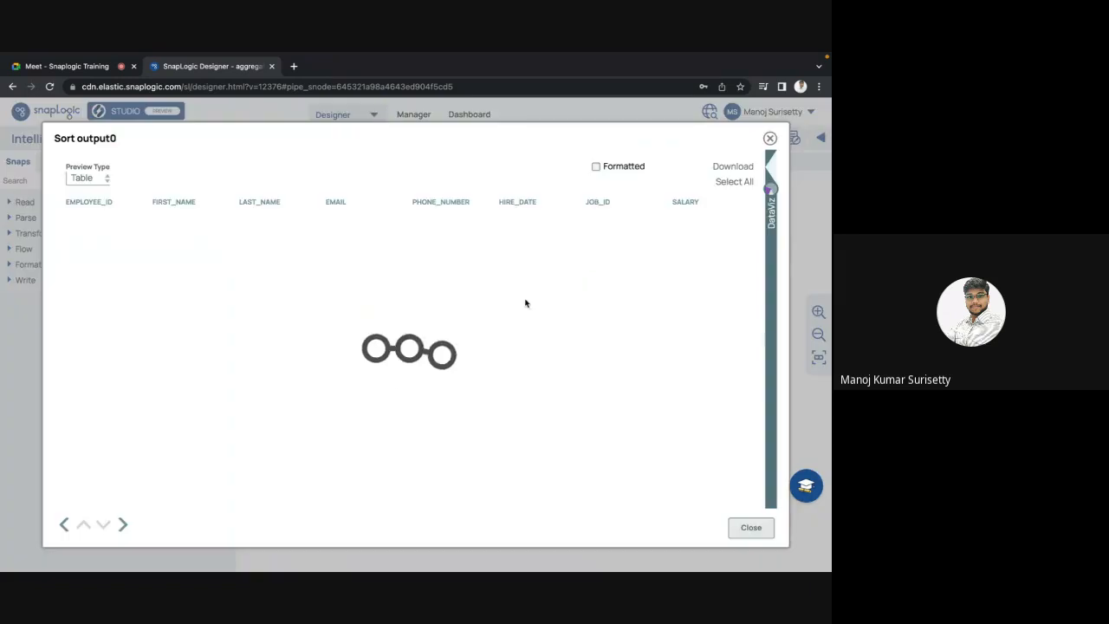
pyautogui.scroll(-15, 338, 364)
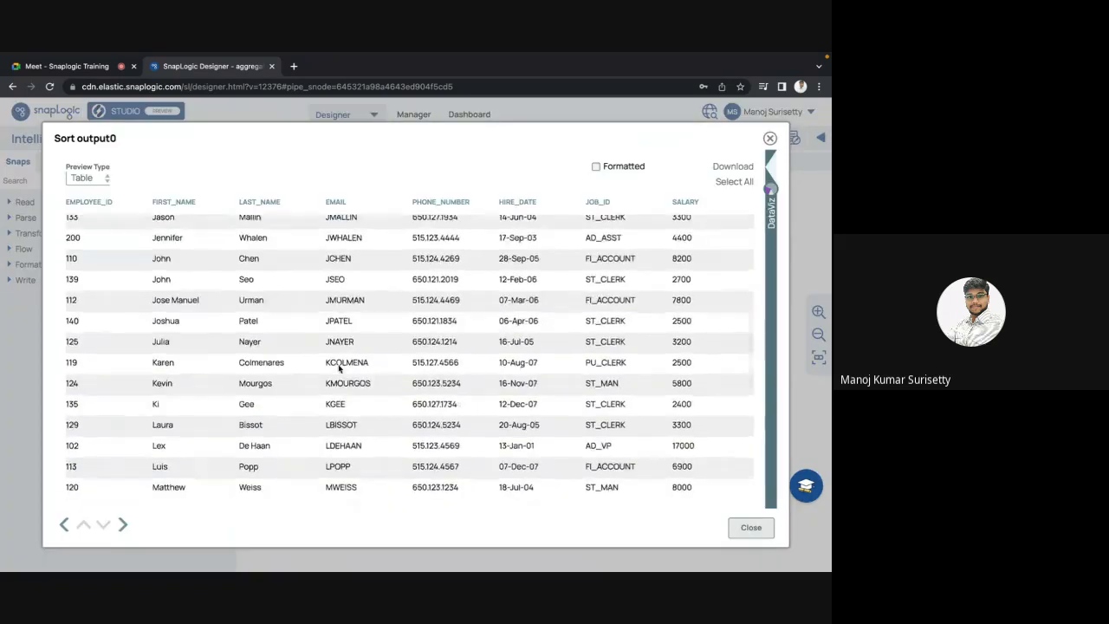
pyautogui.scroll(5, 339, 367)
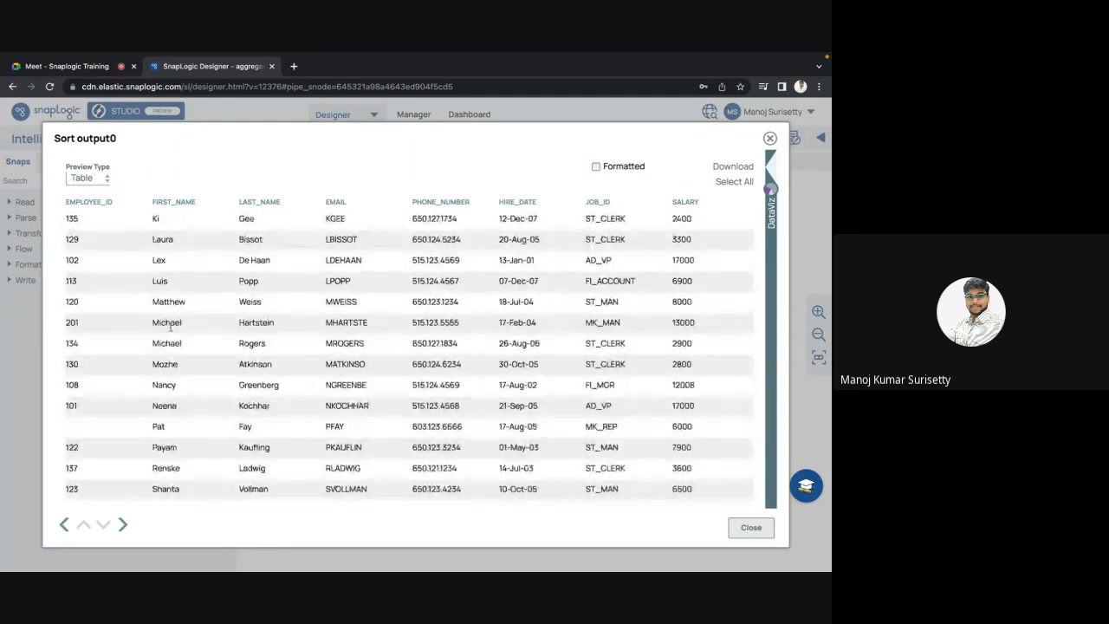
pyautogui.moveTo(170, 326); pyautogui.dragTo(172, 343)
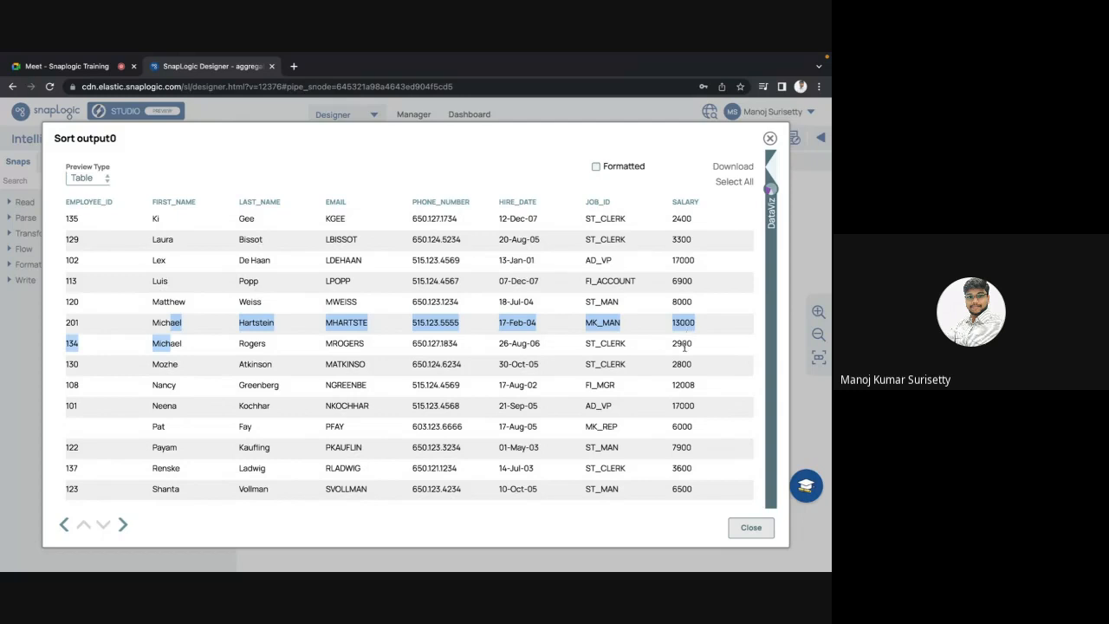
pyautogui.press('Escape')
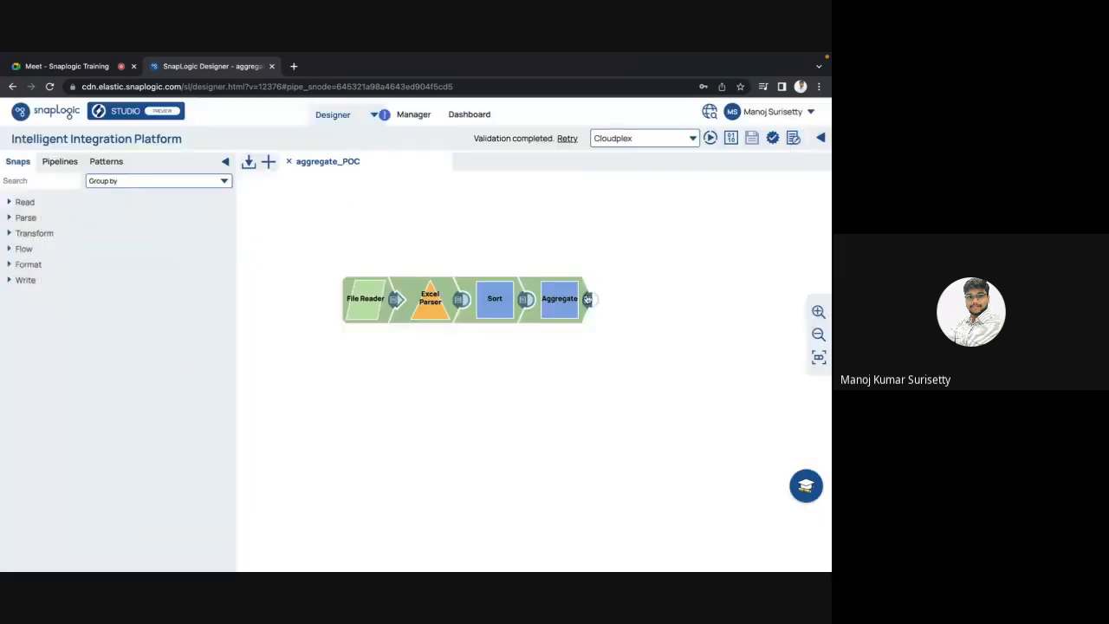
# Step: Preview Aggregate output, checking Michael's count 2 and sum 15900, then locate Steven's row
pyautogui.click(588, 300)
pyautogui.scroll(-7, 306, 375)
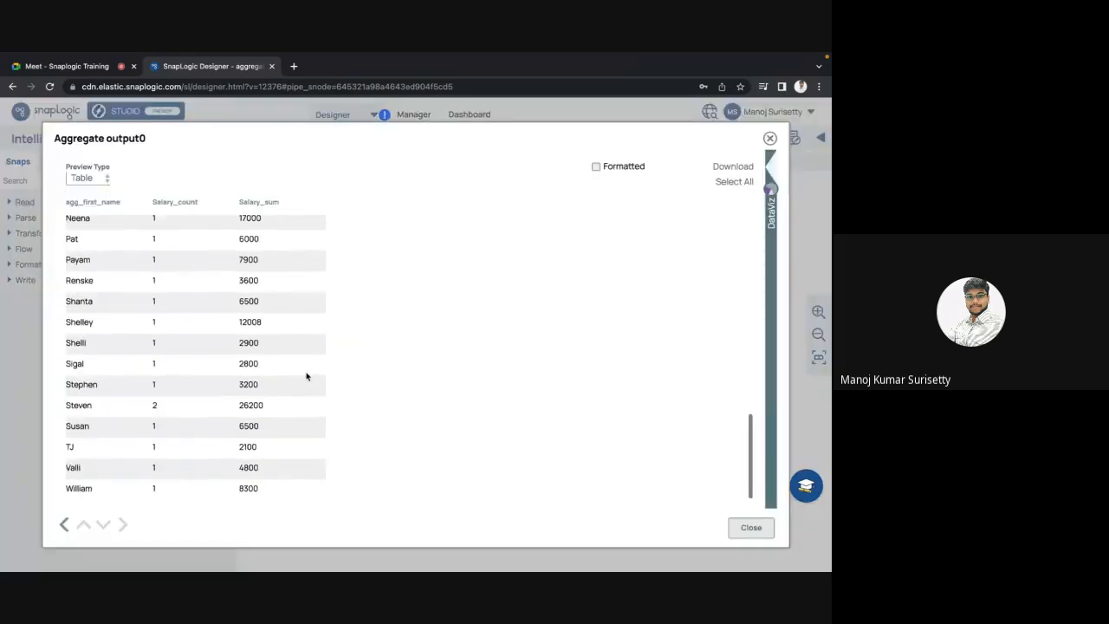
pyautogui.scroll(2, 287, 407)
pyautogui.scroll(1, 281, 358)
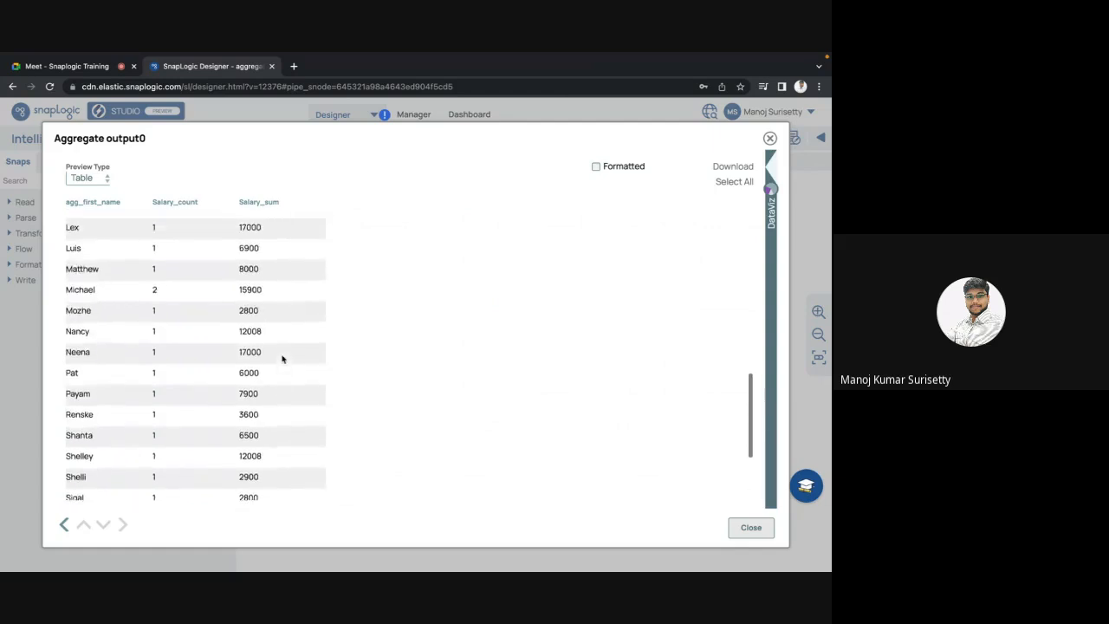
pyautogui.doubleClick(245, 290)
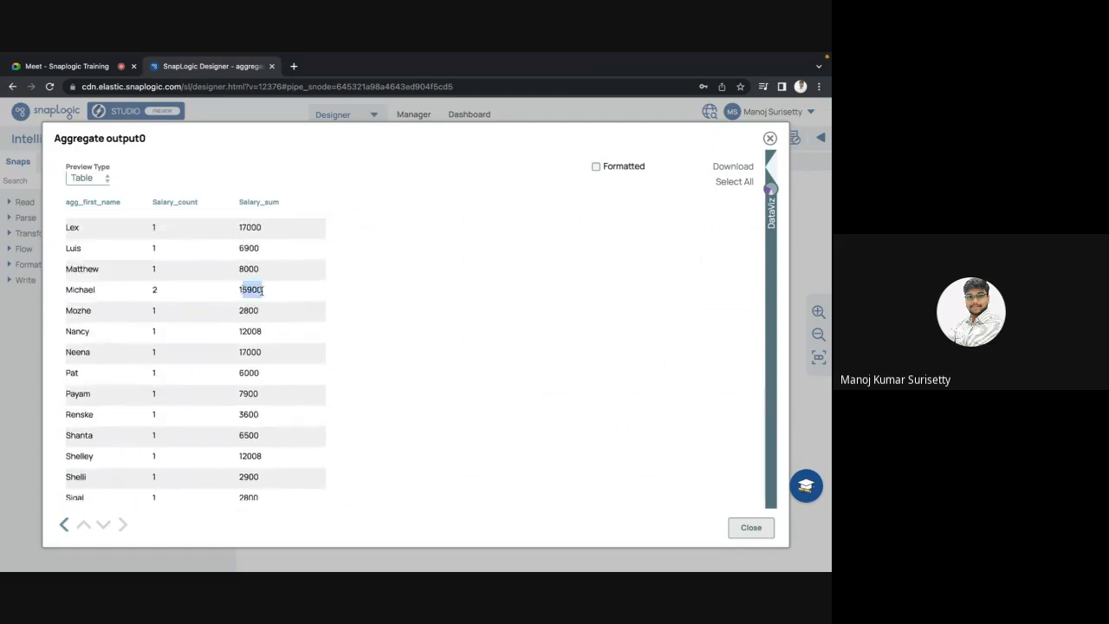
pyautogui.click(154, 290)
pyautogui.doubleClick(244, 291)
pyautogui.doubleClick(83, 289)
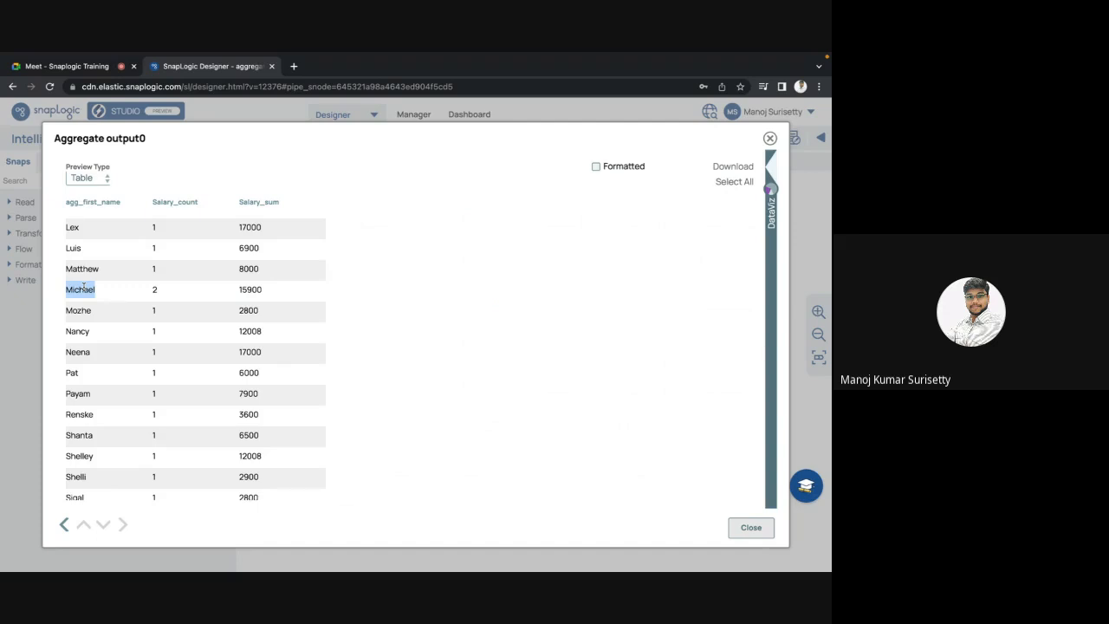
pyautogui.moveTo(152, 290); pyautogui.dragTo(162, 293)
pyautogui.click(163, 292)
pyautogui.scroll(-3, 163, 292)
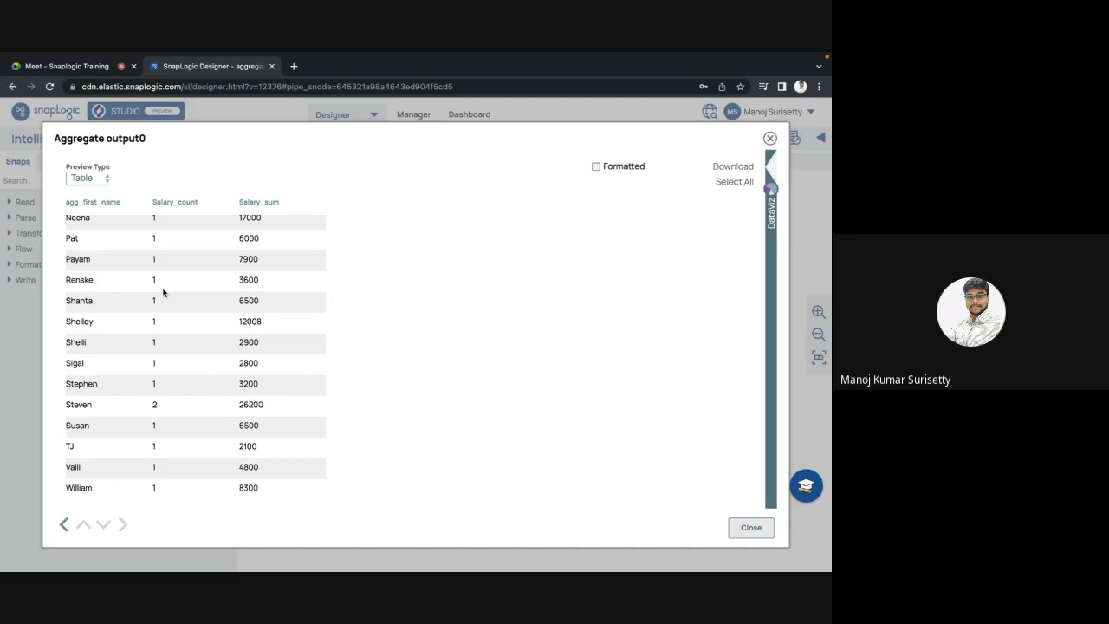
pyautogui.doubleClick(78, 407)
pyautogui.hotkey('ctrl', 'c')
# Step: In the Sort output preview, find and mark both Steven rows with salaries 24000 and 2200
pyautogui.press('Escape')
pyautogui.click(523, 303)
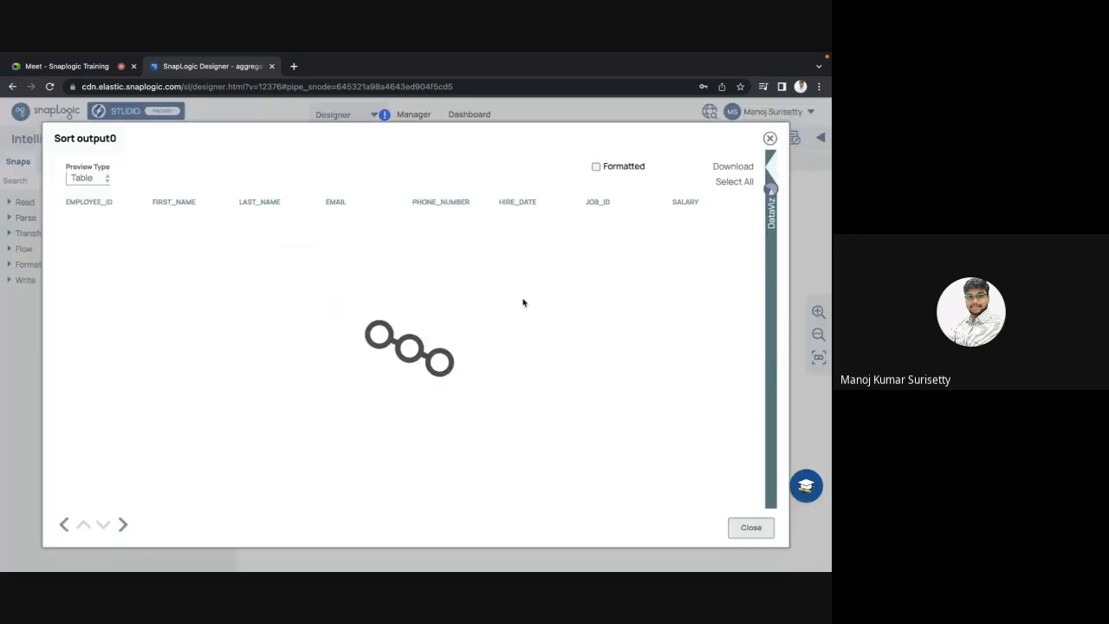
pyautogui.hotkey('ctrl', 'f')
pyautogui.hotkey('ctrl', 'v')
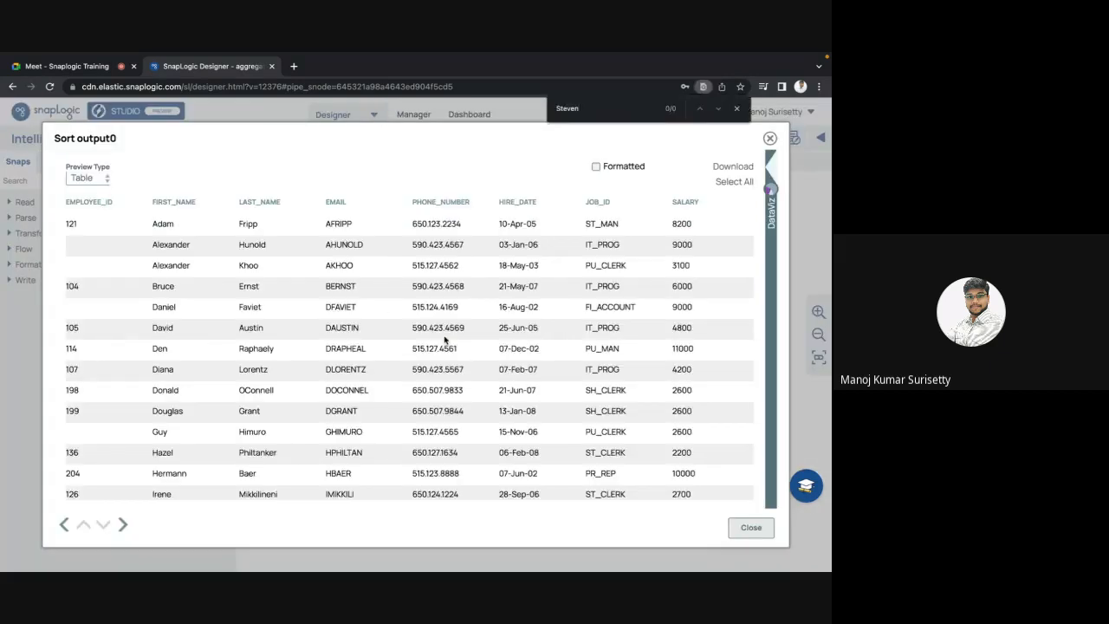
pyautogui.scroll(-10, 378, 379)
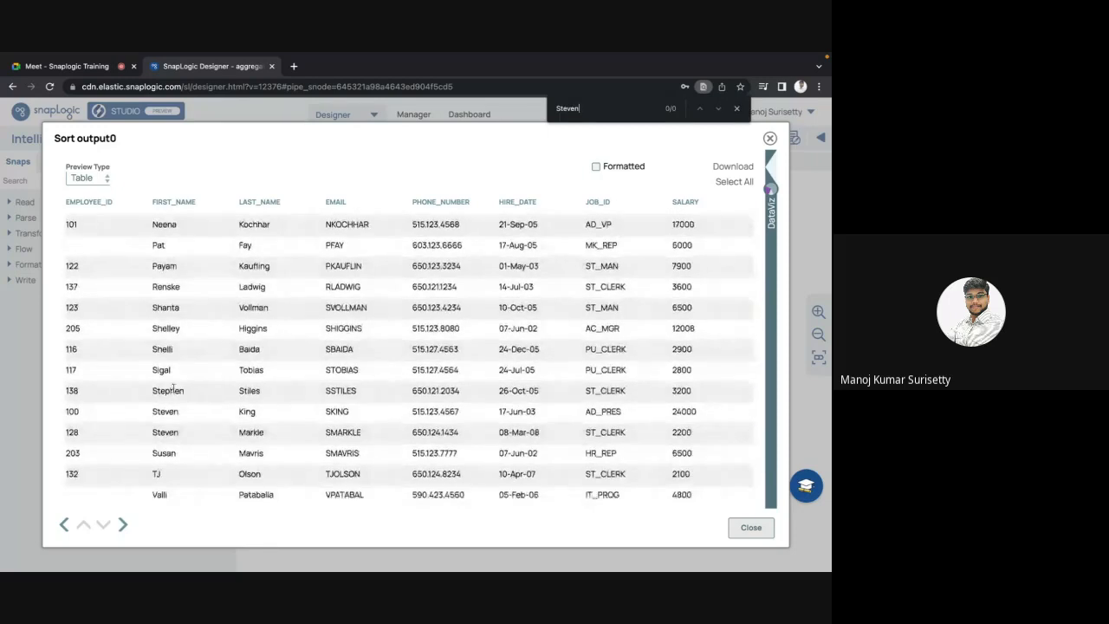
pyautogui.doubleClick(171, 391)
pyautogui.moveTo(164, 411); pyautogui.dragTo(693, 428)
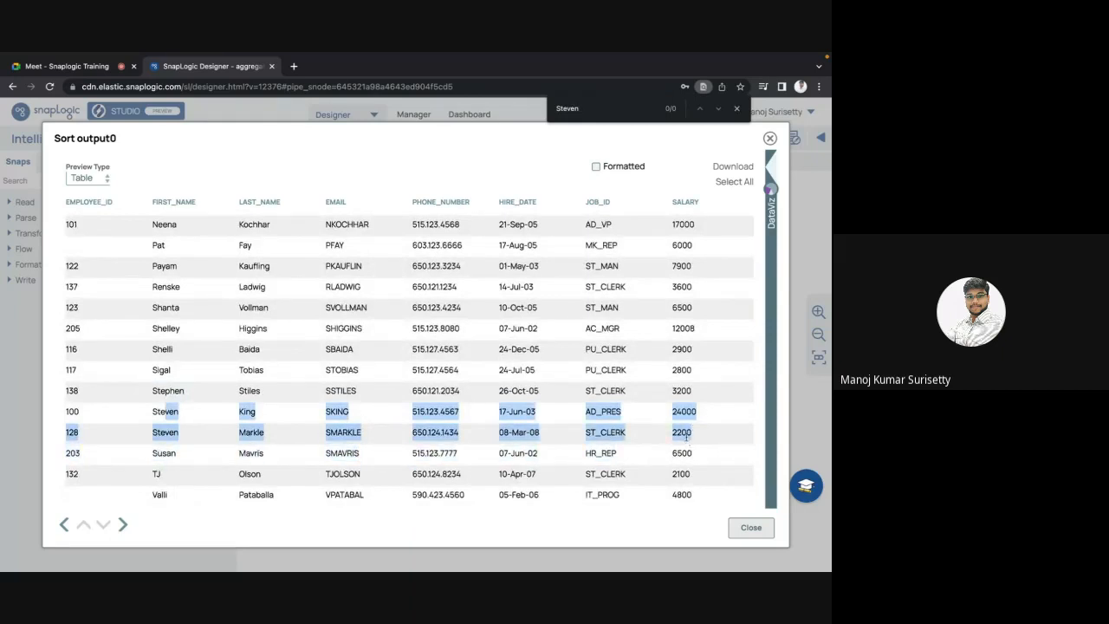
# Step: Close the Sort preview and bring up the Aggregate output preview again
pyautogui.hscroll(2, 686, 439)
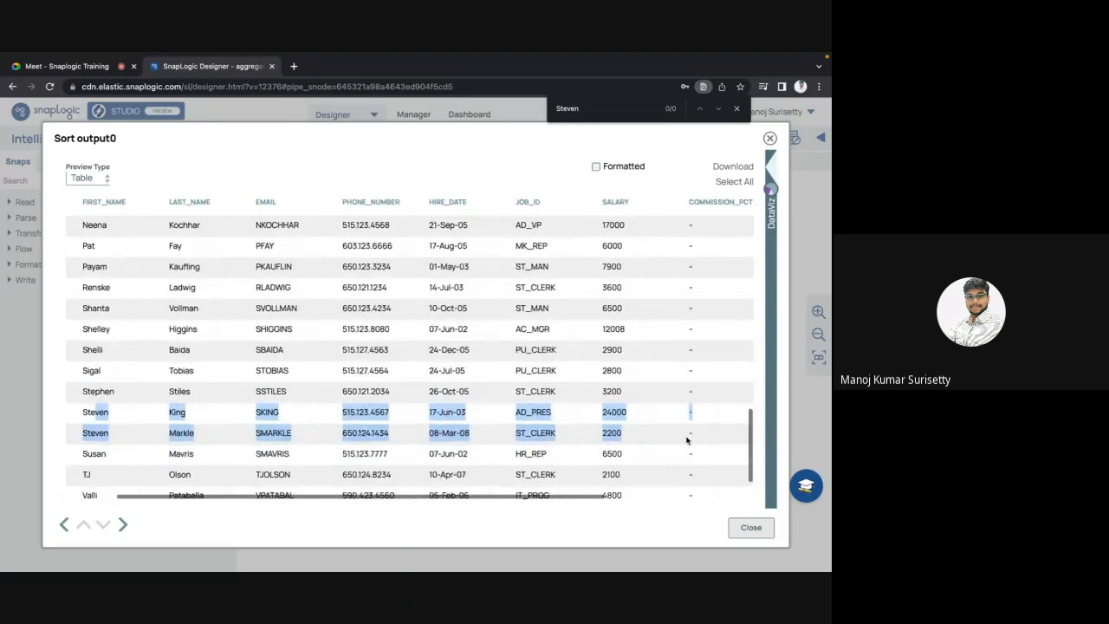
pyautogui.press('Escape')
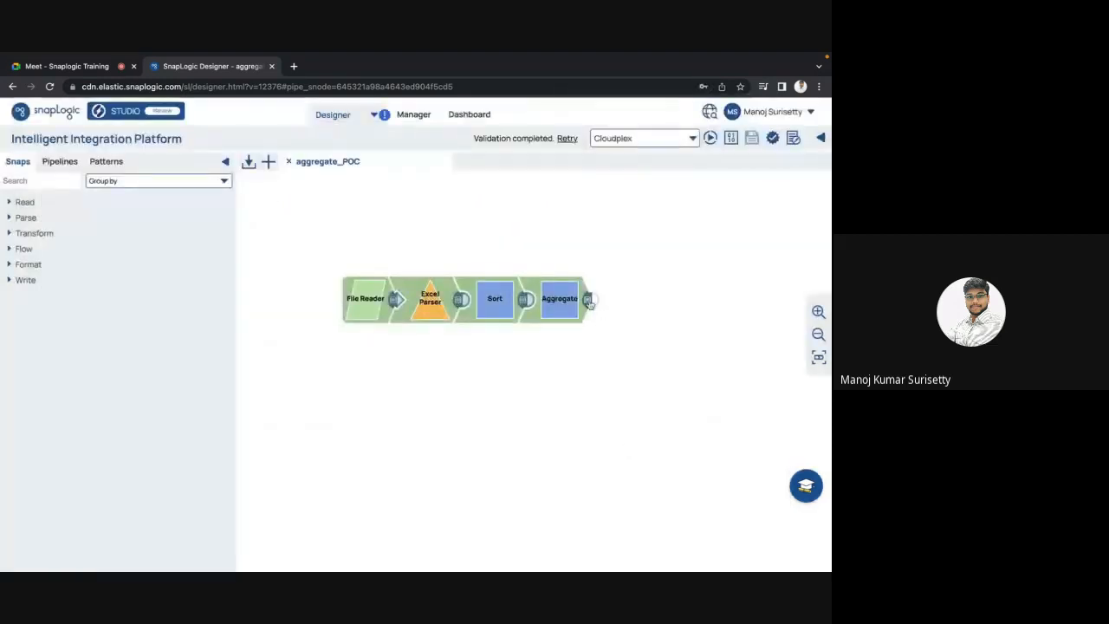
pyautogui.click(590, 305)
# Step: Confirm Steven's salary sum of 26200 in the Aggregate preview, then close it
pyautogui.scroll(-10, 369, 378)
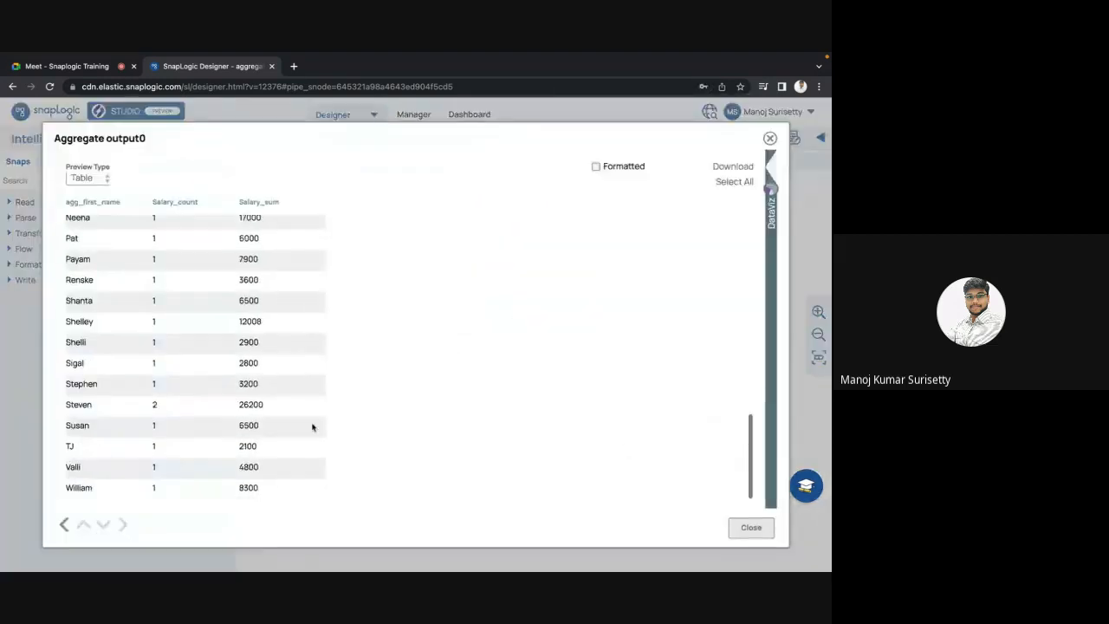
pyautogui.doubleClick(249, 406)
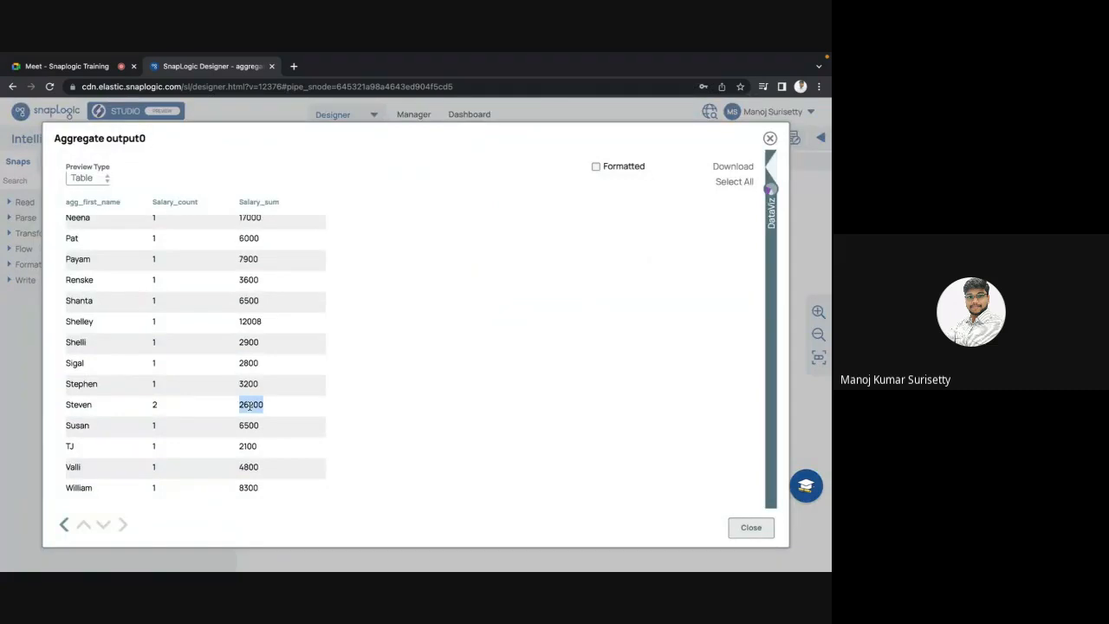
pyautogui.click(161, 405)
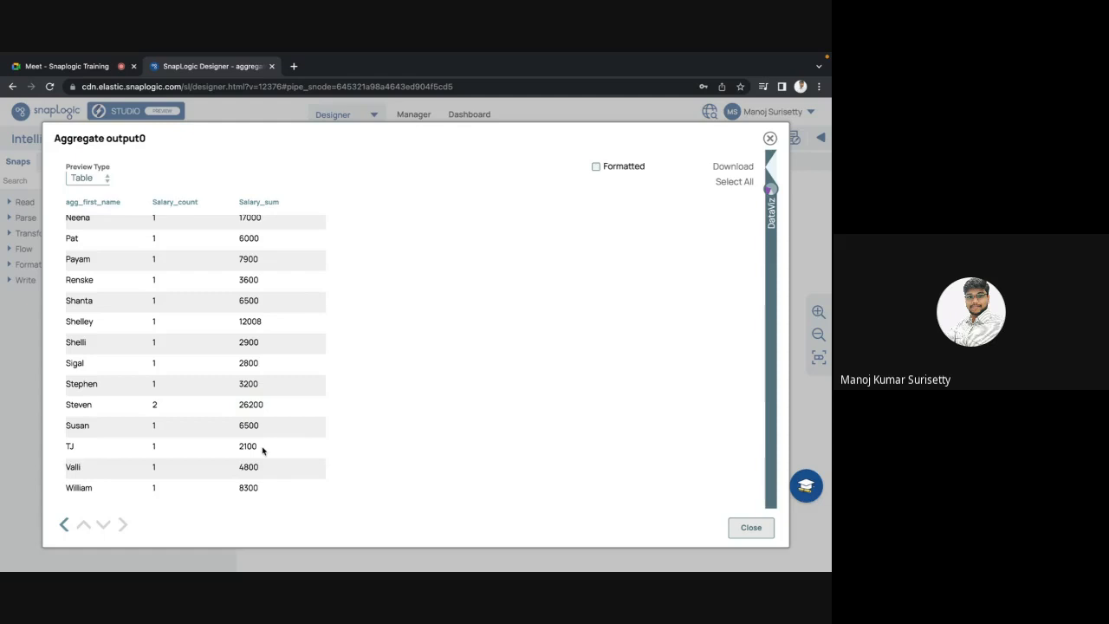
pyautogui.scroll(10, 310, 313)
pyautogui.scroll(-10, 310, 313)
pyautogui.scroll(10, 310, 313)
pyautogui.scroll(-10, 310, 313)
pyautogui.scroll(3, 310, 313)
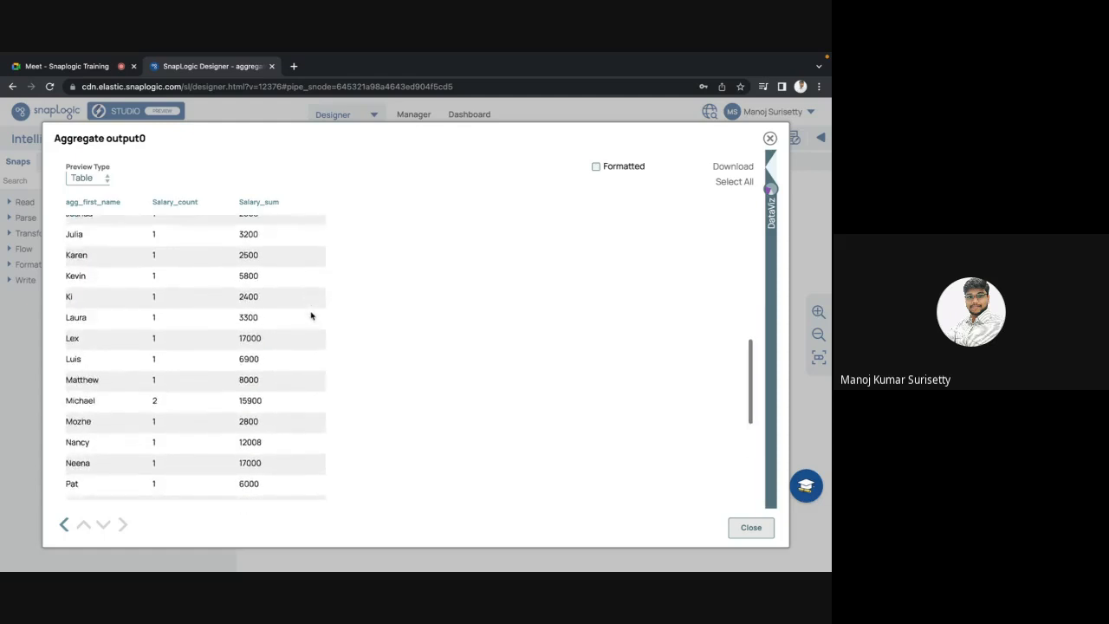
pyautogui.scroll(10, 311, 315)
pyautogui.scroll(-10, 311, 315)
pyautogui.scroll(10, 311, 315)
pyautogui.scroll(-5, 311, 315)
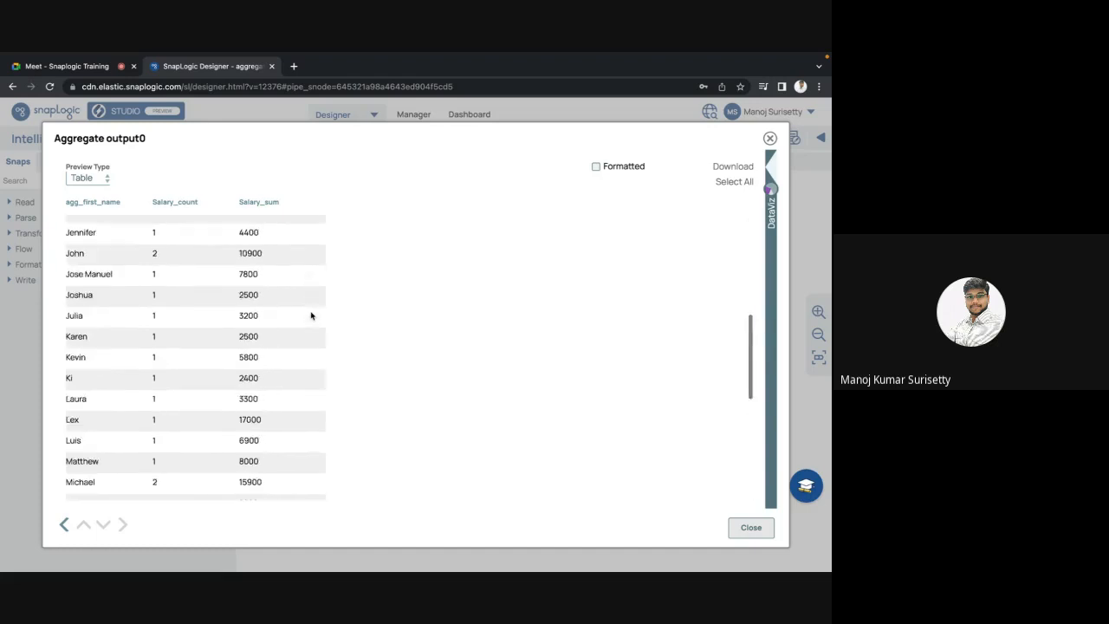
pyautogui.scroll(5, 311, 315)
pyautogui.scroll(-10, 312, 315)
pyautogui.scroll(10, 312, 316)
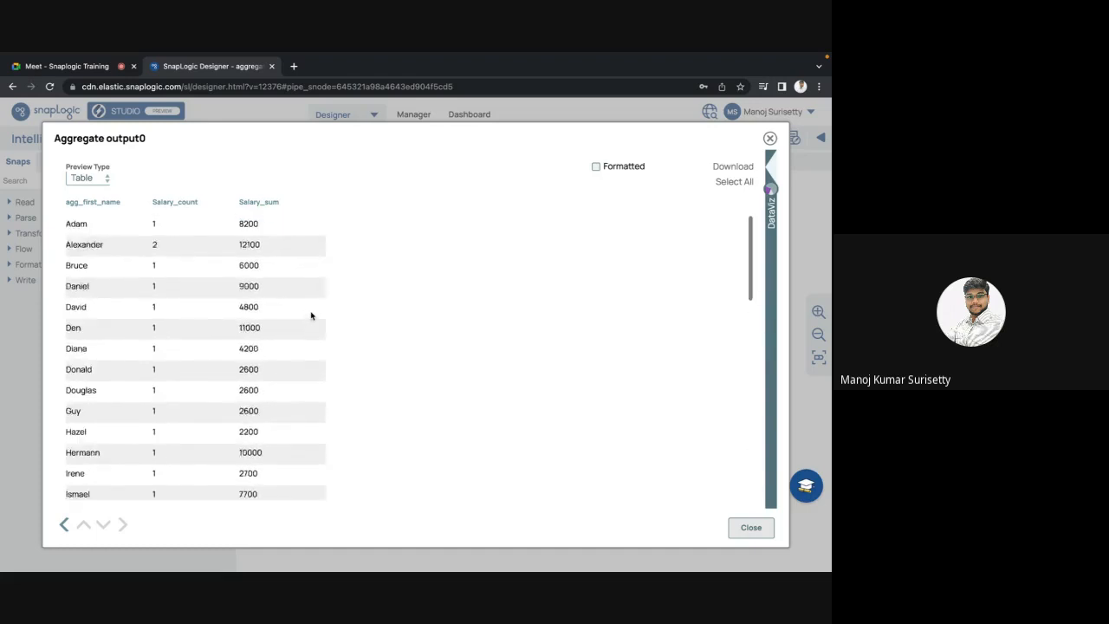
pyautogui.press('Escape')
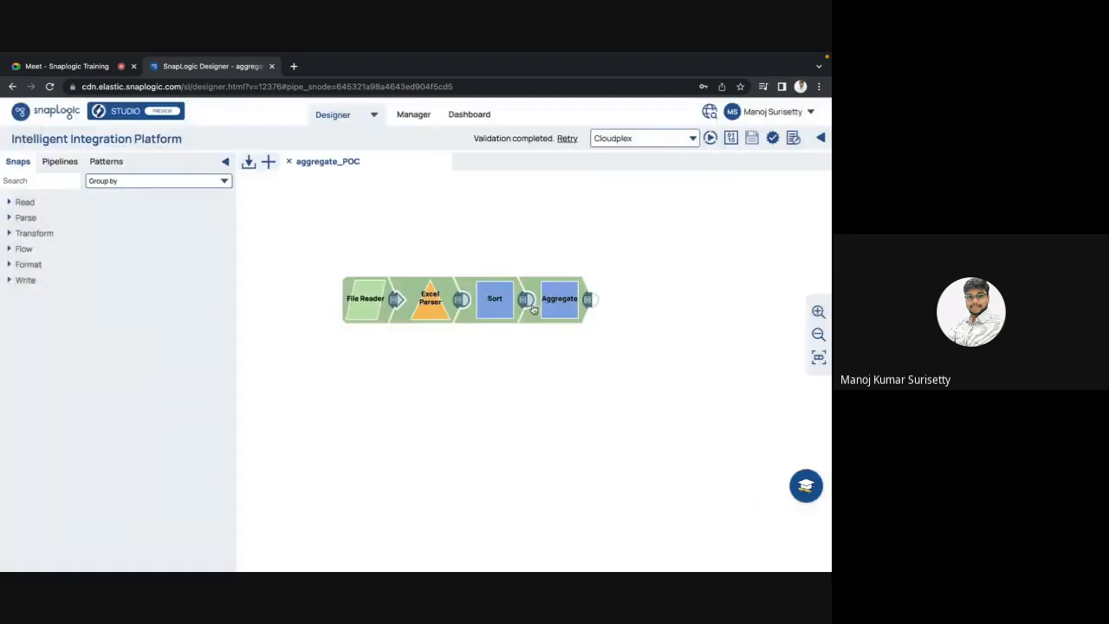
# Step: Open the Aggregate snap settings showing COUNT and SUM of $SALARY grouped by $FIRST_NAME
pyautogui.click(574, 299)
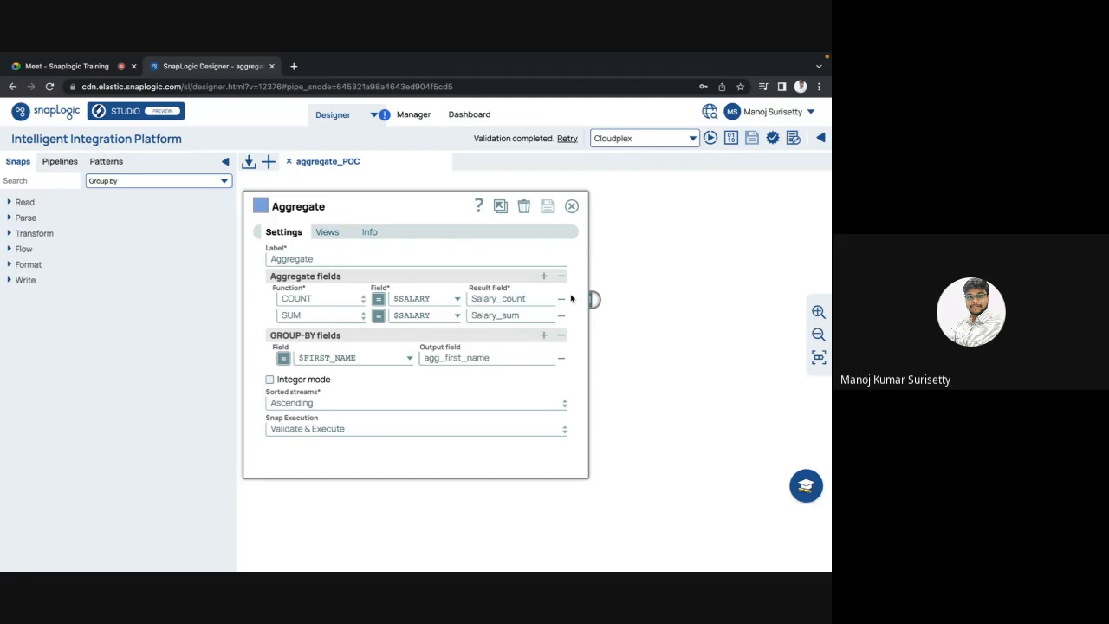
# Step: Try adding a third aggregate row, then close the Aggregate settings and discard it
pyautogui.click(544, 277)
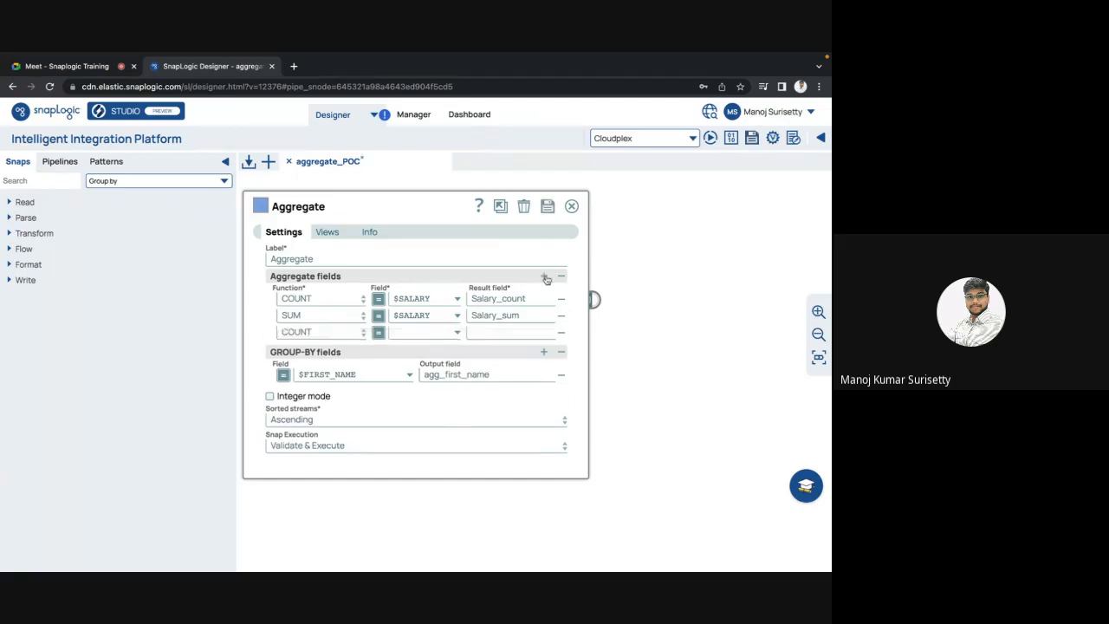
pyautogui.click(351, 334)
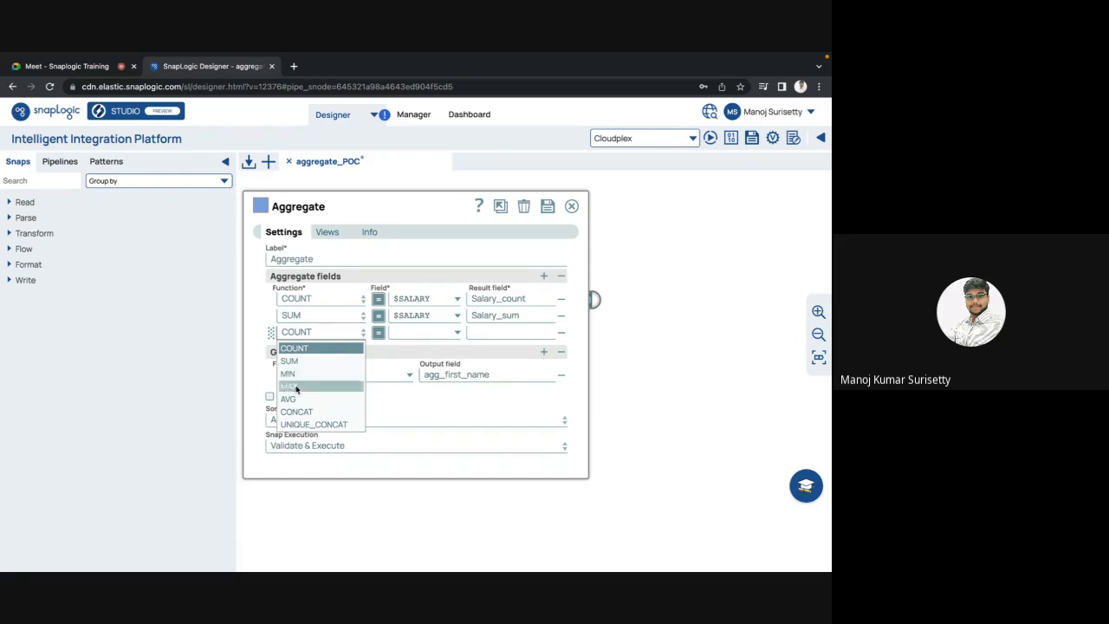
pyautogui.click(572, 209)
pyautogui.click(572, 209)
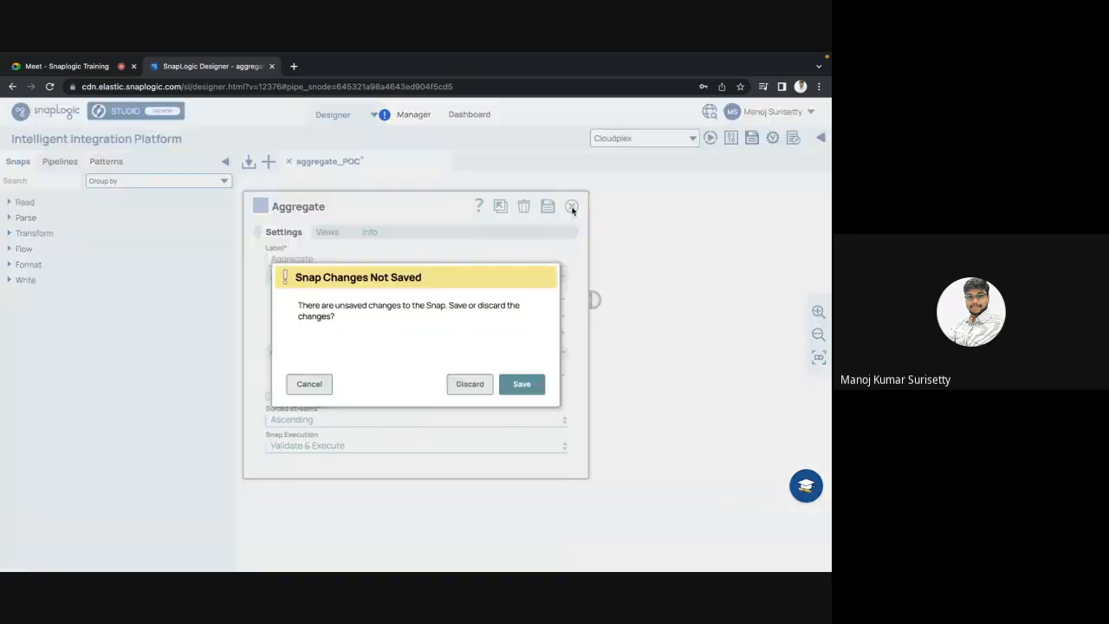
pyautogui.click(476, 389)
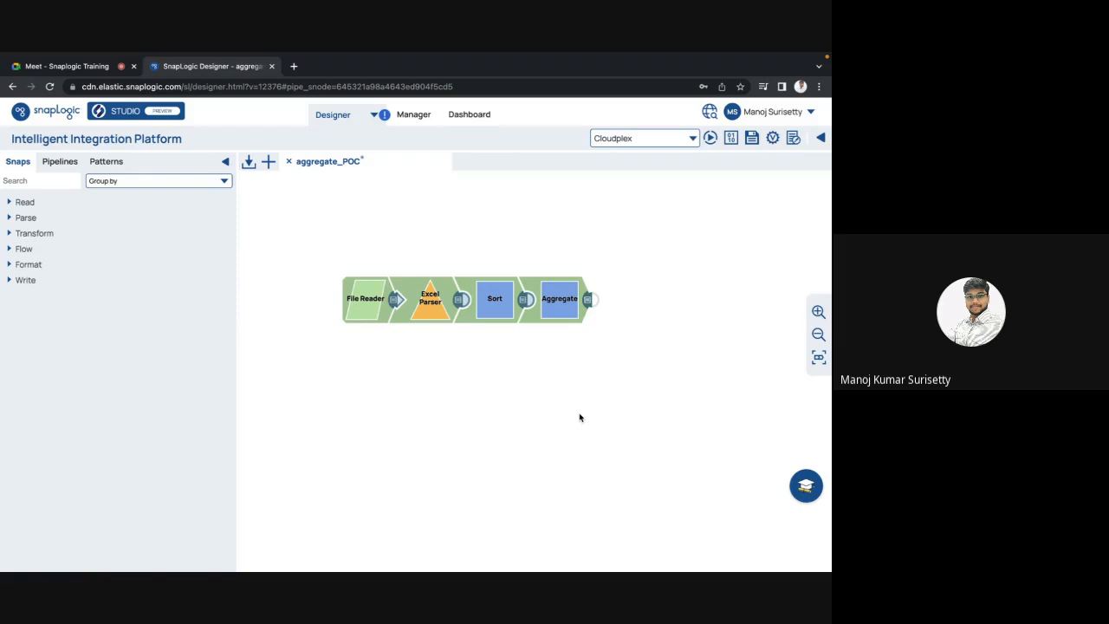
# Step: Reopen the Aggregate snap settings, still listing COUNT and SUM of $SALARY by $FIRST_NAME
pyautogui.click(555, 317)
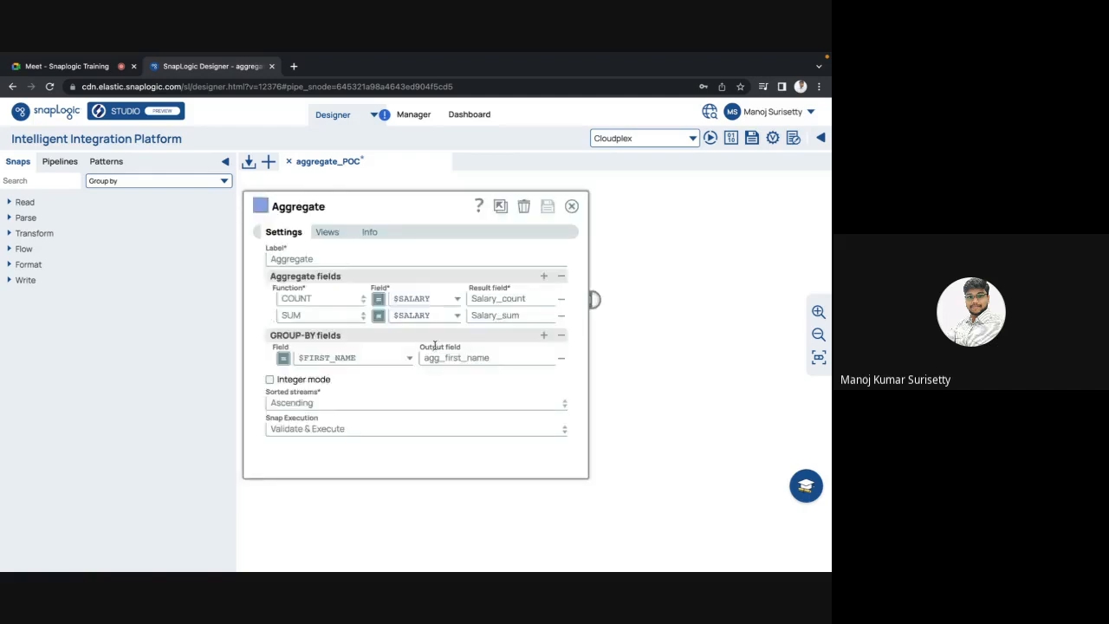
# Step: Add trial MAX and MIN aggregate rows, then close the Aggregate settings discarding them
pyautogui.click(543, 276)
pyautogui.click(351, 337)
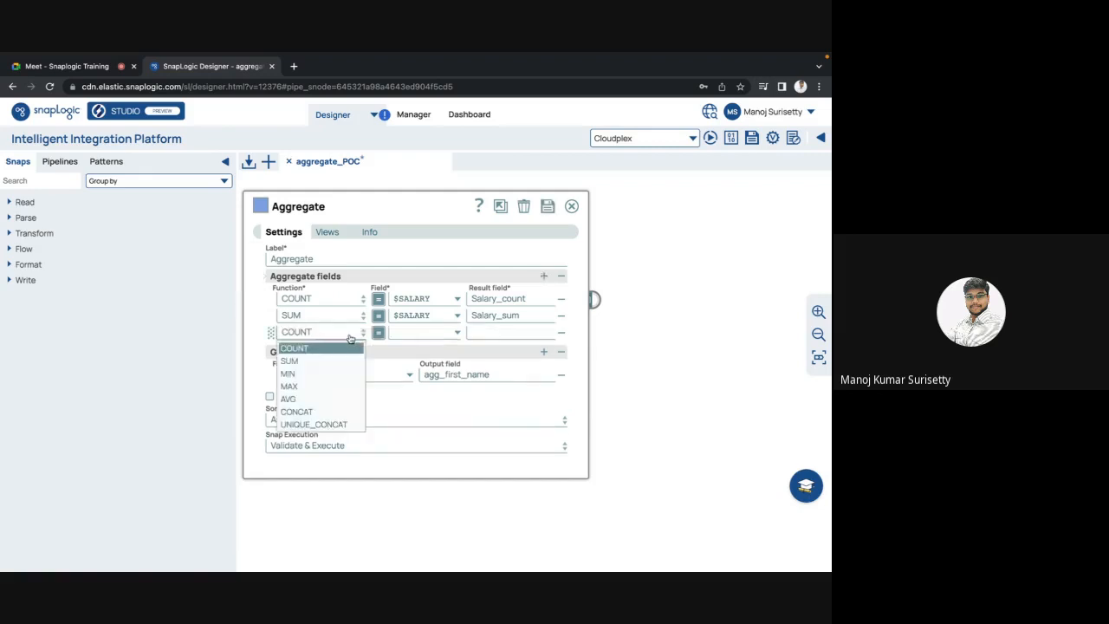
pyautogui.click(290, 386)
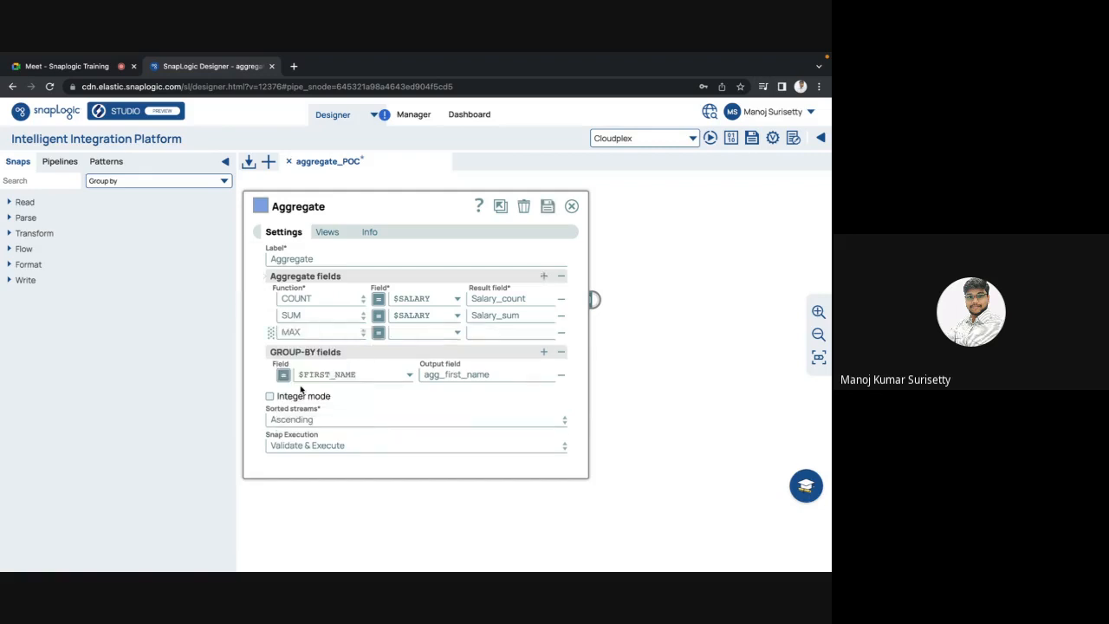
pyautogui.click(542, 276)
pyautogui.click(357, 349)
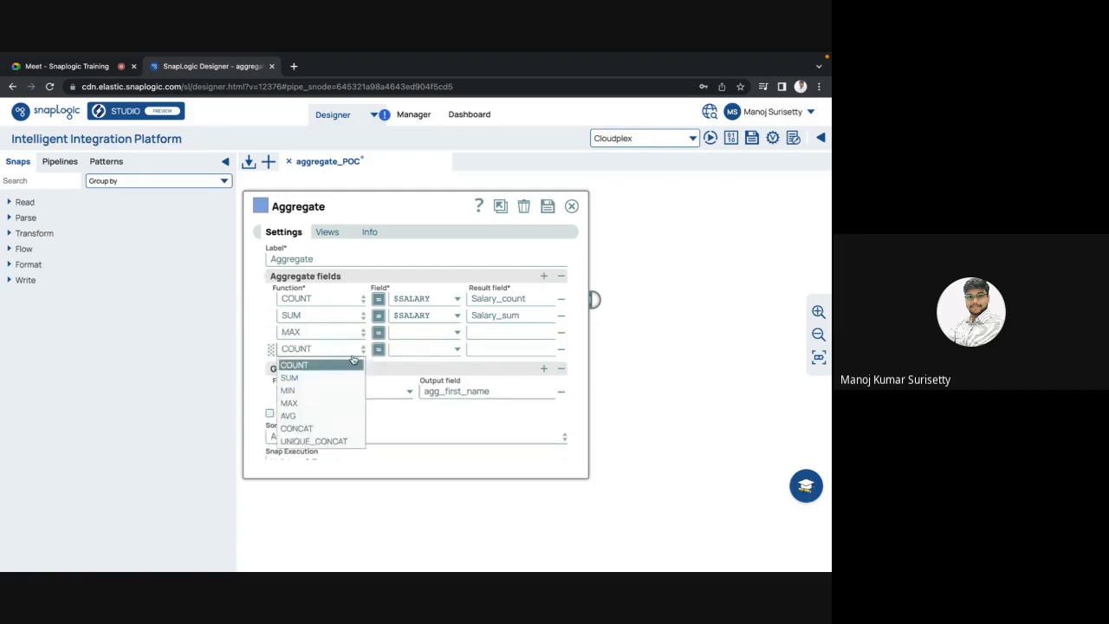
pyautogui.click(289, 393)
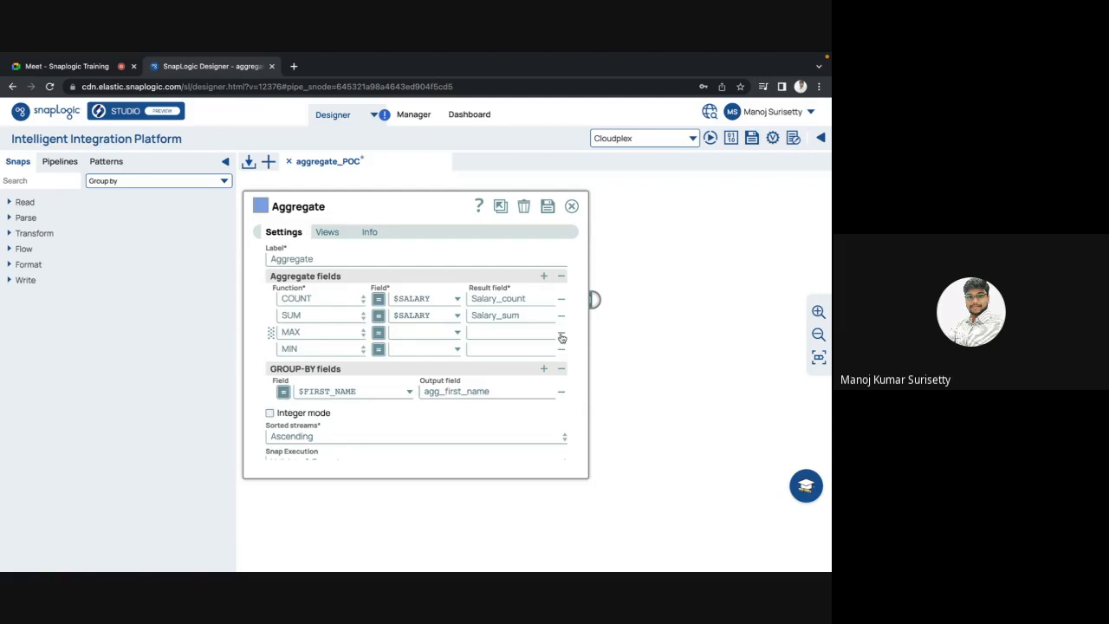
pyautogui.click(571, 206)
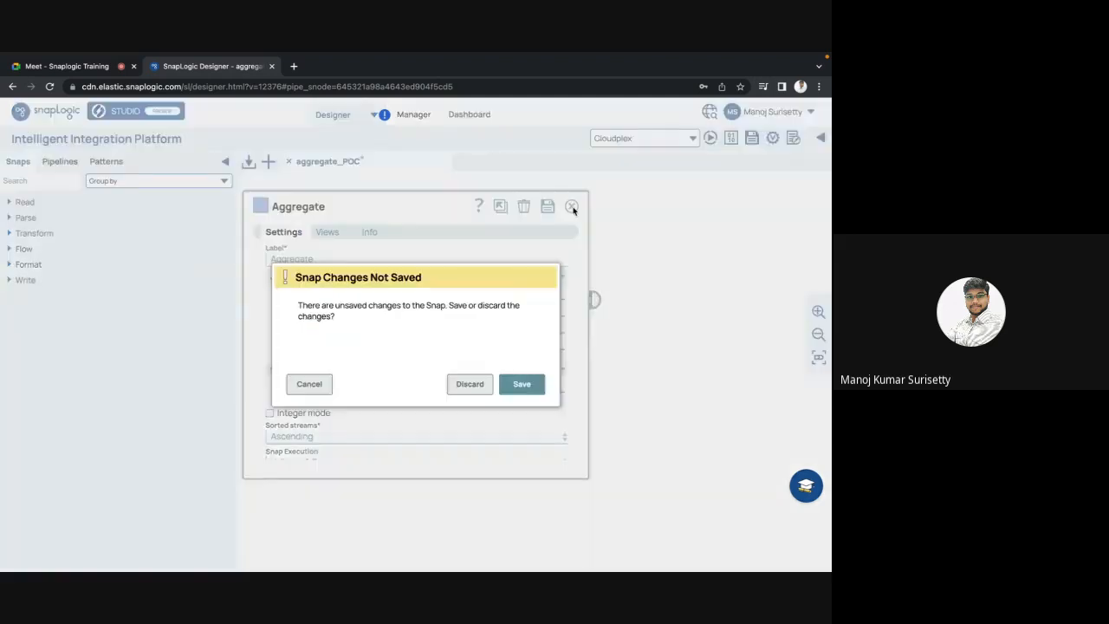
pyautogui.click(469, 386)
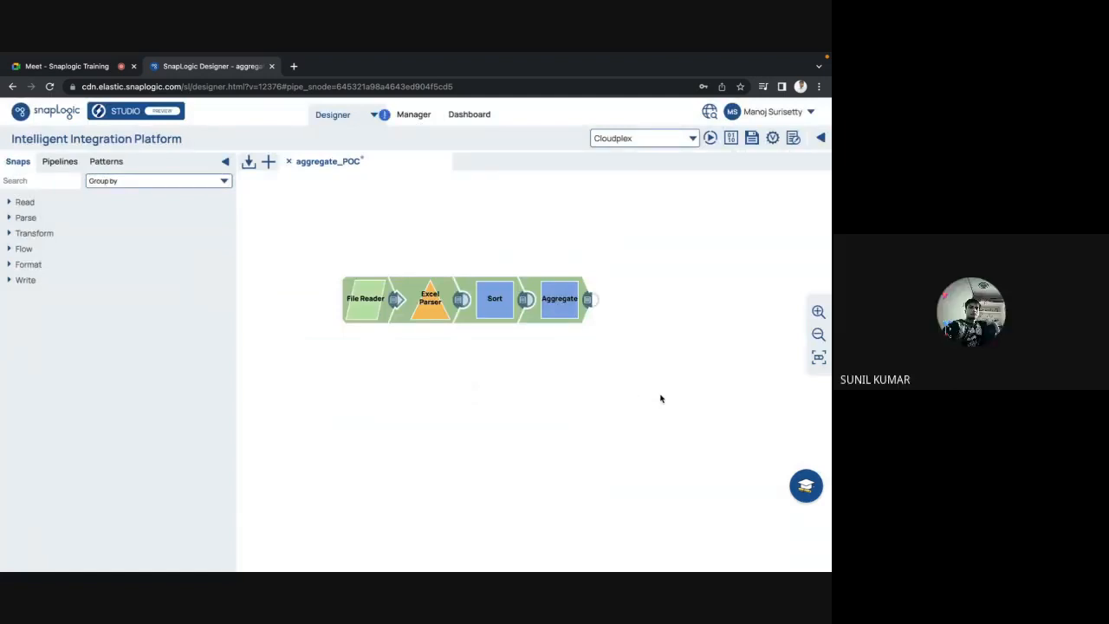
pyautogui.click(570, 304)
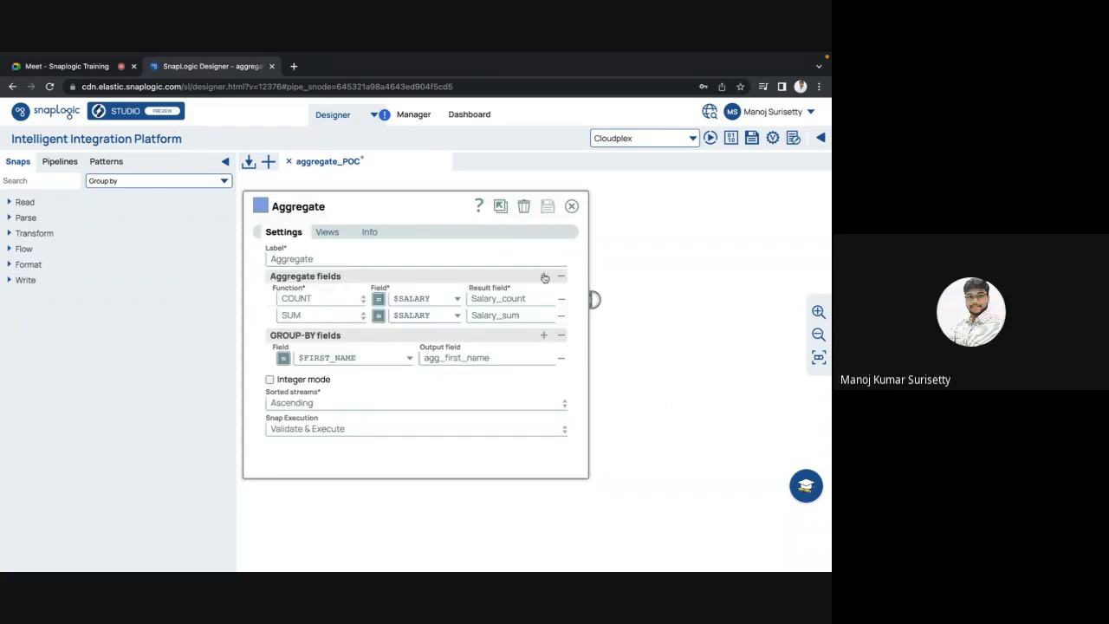
pyautogui.click(542, 275)
pyautogui.click(357, 336)
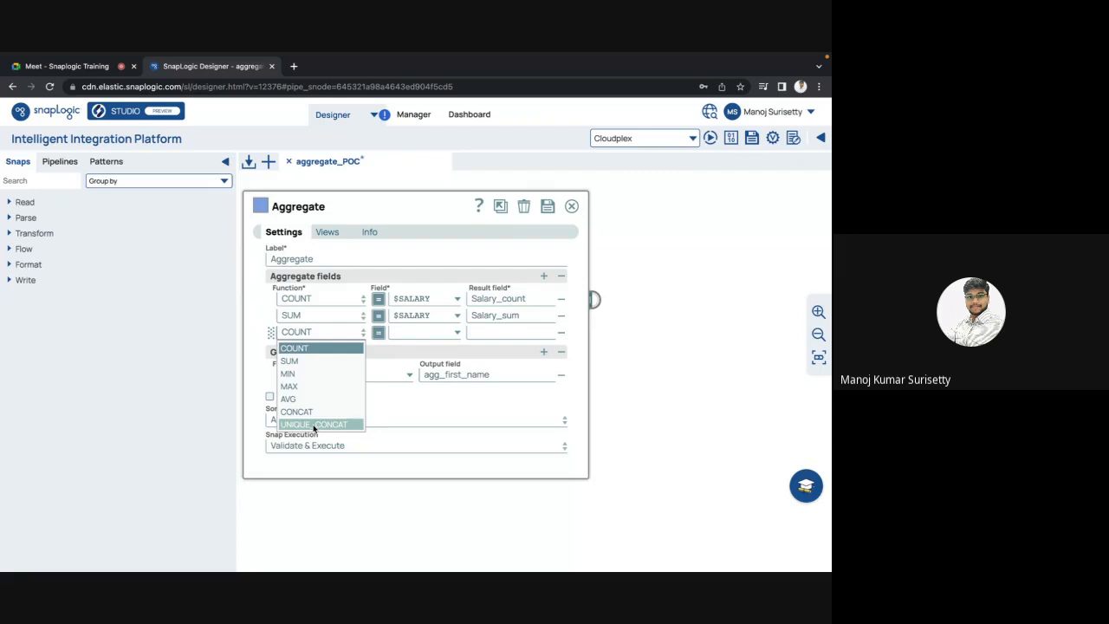
pyautogui.click(473, 416)
pyautogui.click(351, 334)
pyautogui.click(417, 403)
pyautogui.click(572, 206)
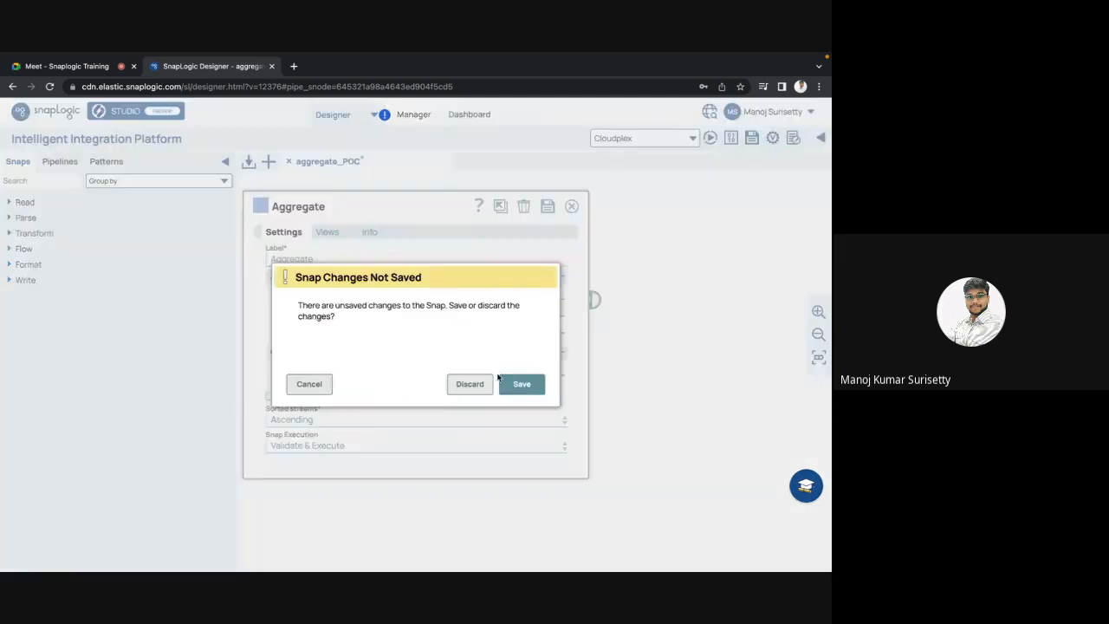
pyautogui.click(475, 384)
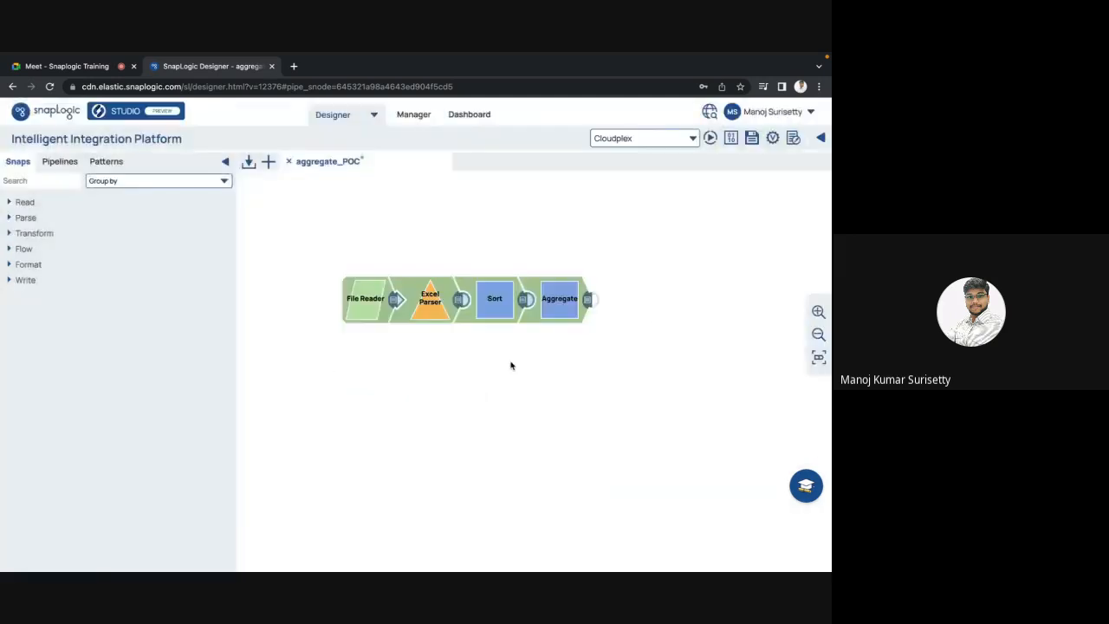
# Step: Preview the Aggregate snap's output, then reopen its settings and add a trial function row
pyautogui.click(587, 302)
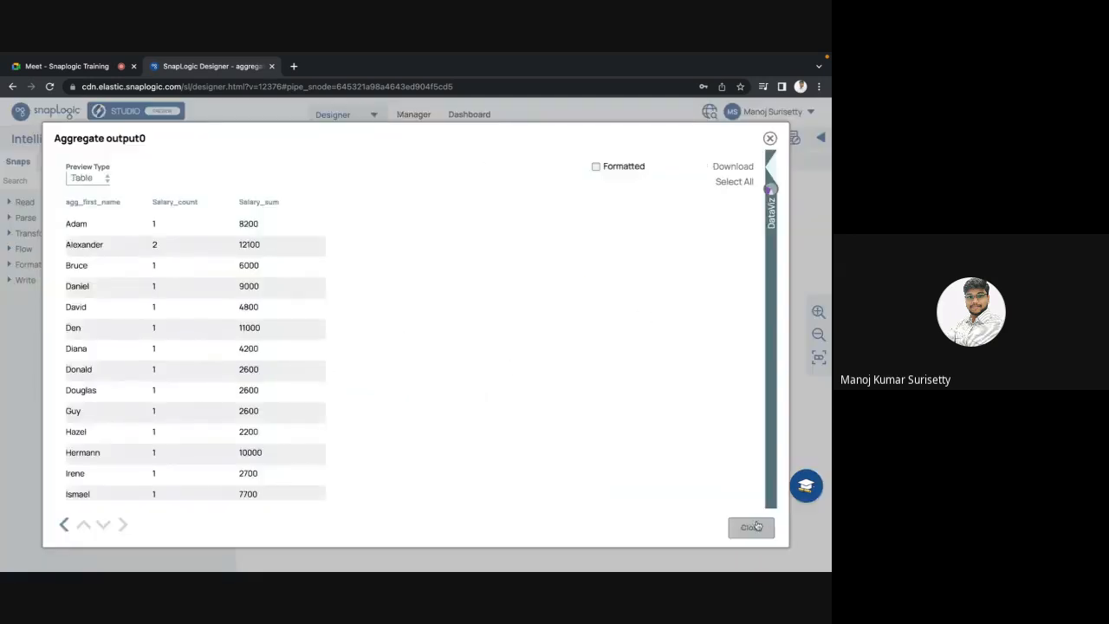
pyautogui.click(752, 526)
pyautogui.click(576, 313)
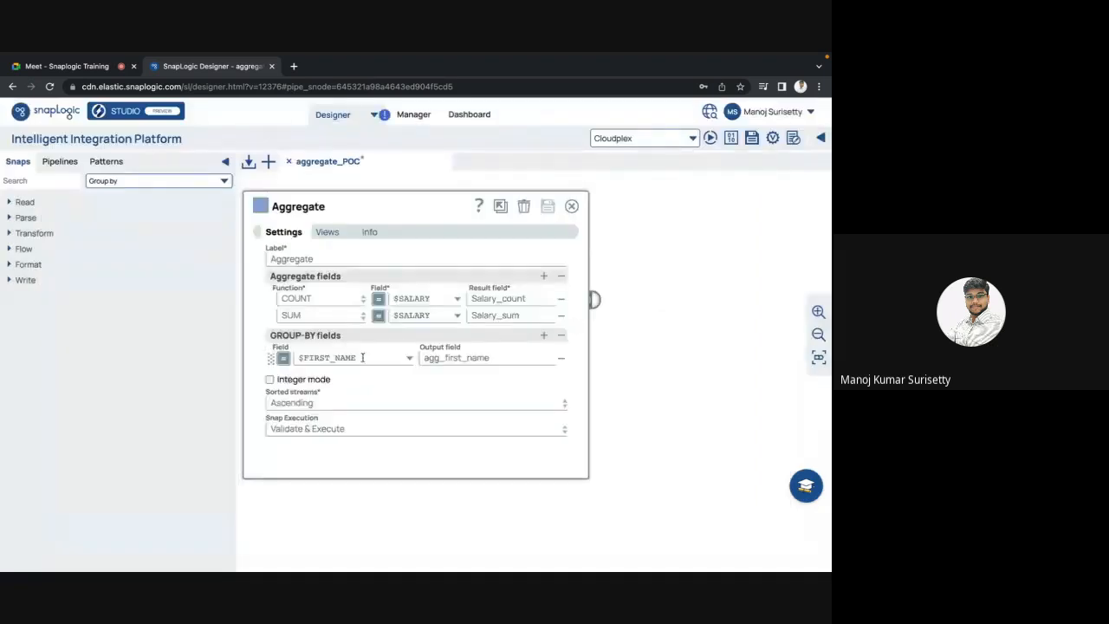
pyautogui.click(543, 276)
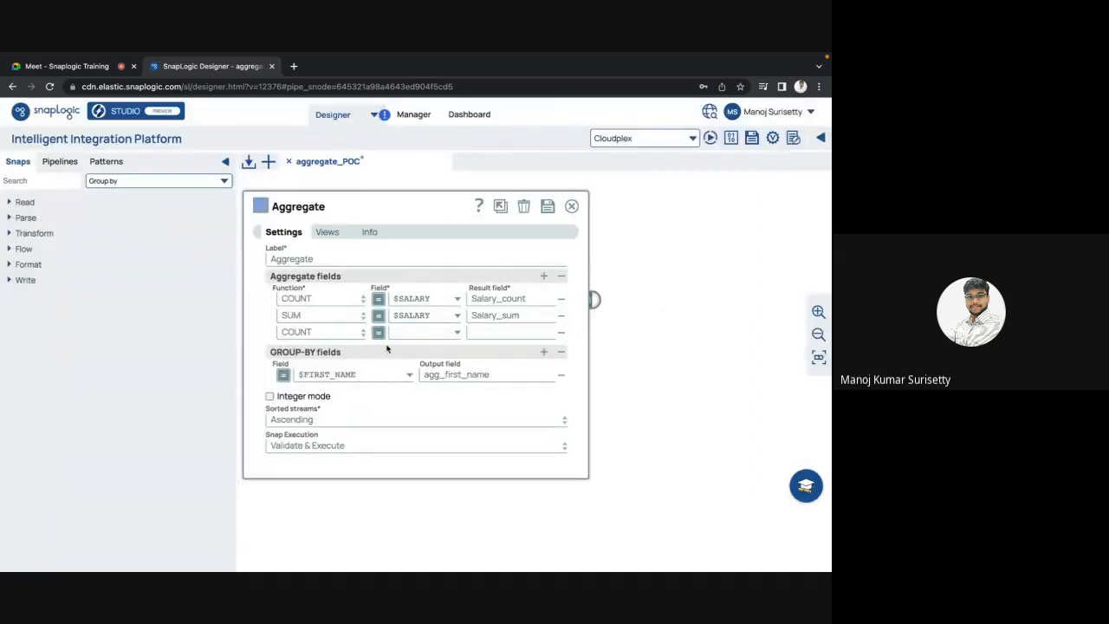
pyautogui.click(365, 335)
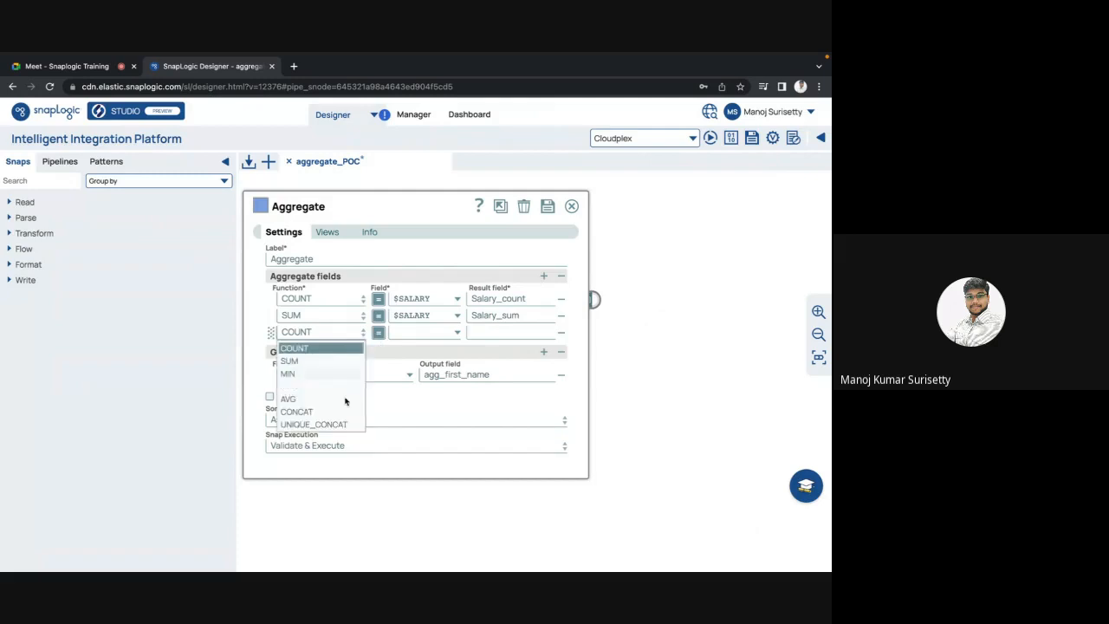
# Step: Discard the extra aggregate row and stop presenting in the Google Meet meeting
pyautogui.click(572, 206)
pyautogui.click(470, 383)
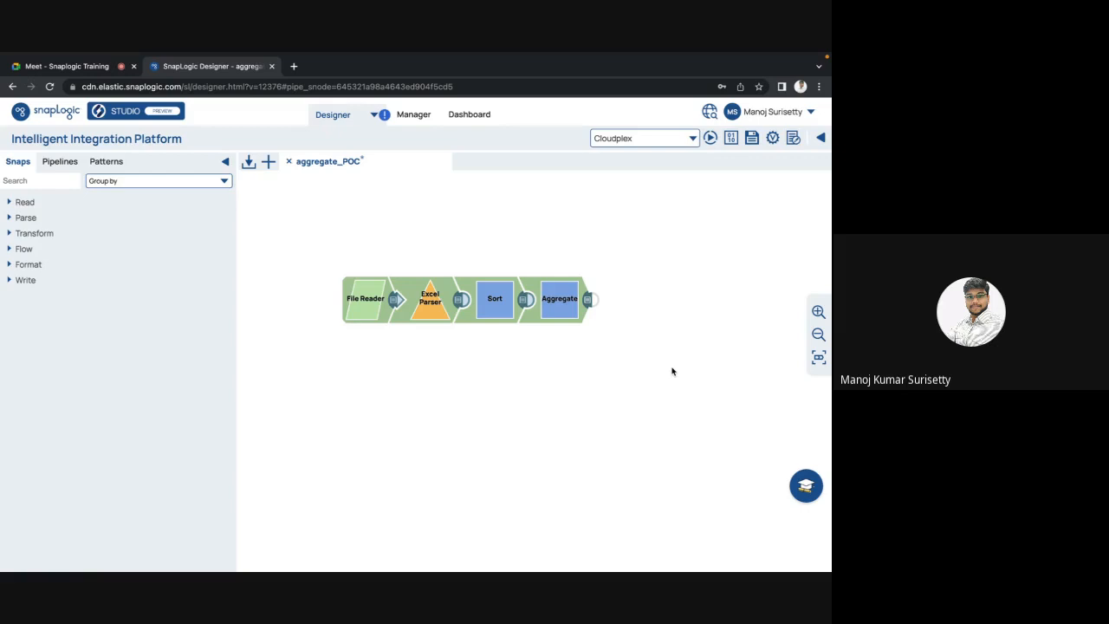
pyautogui.click(82, 66)
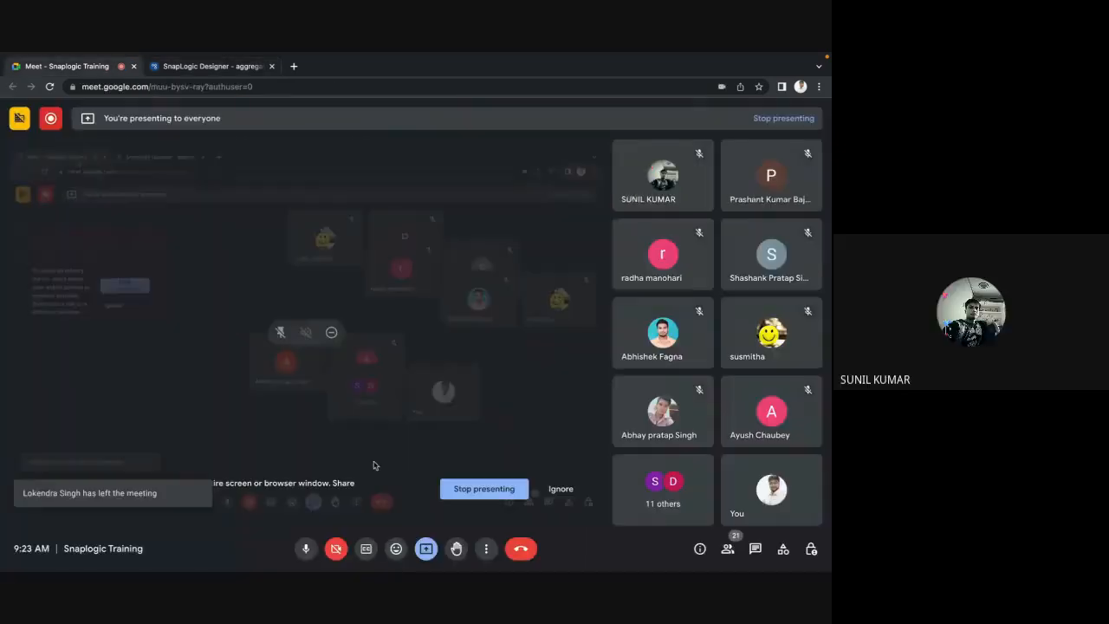
pyautogui.click(484, 488)
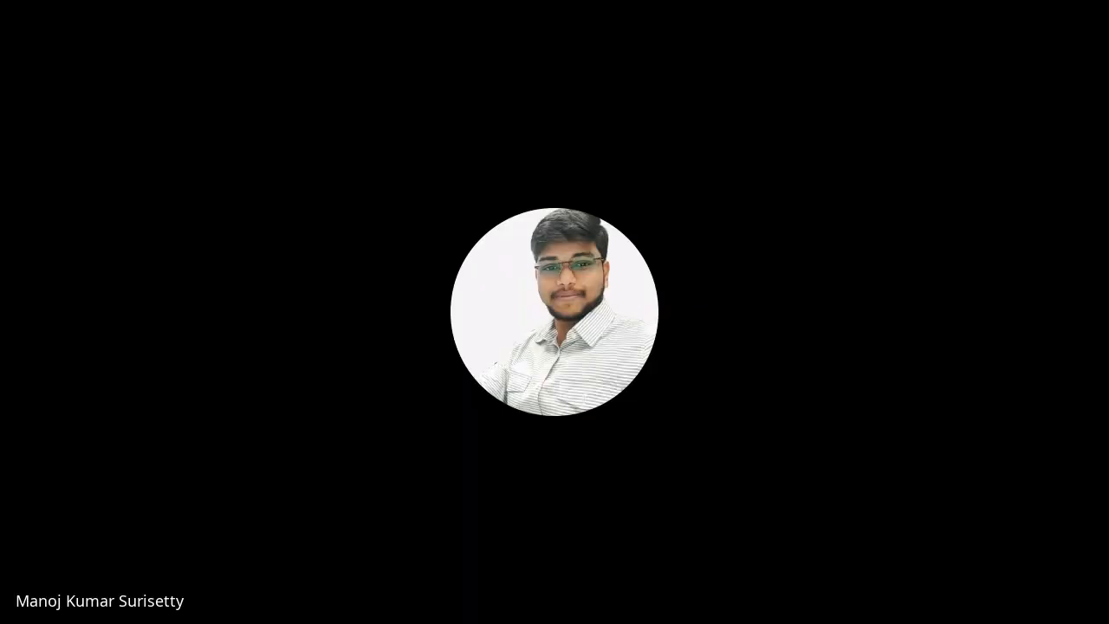